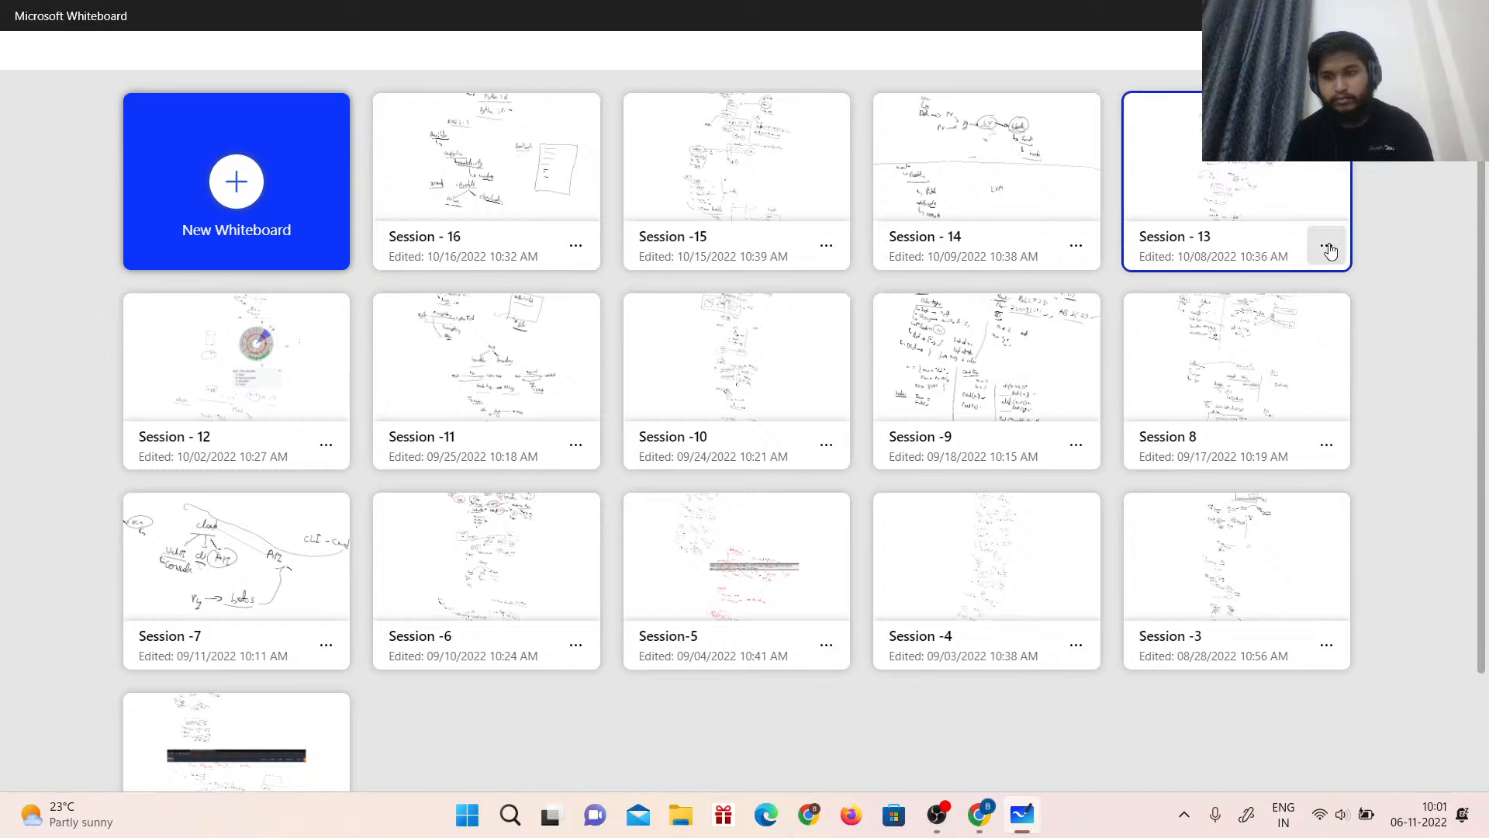
Step: Check the Sound output device in Quick Settings and raise the system volume to 28
{"action": "left_click", "coordinate": [1342, 819]}
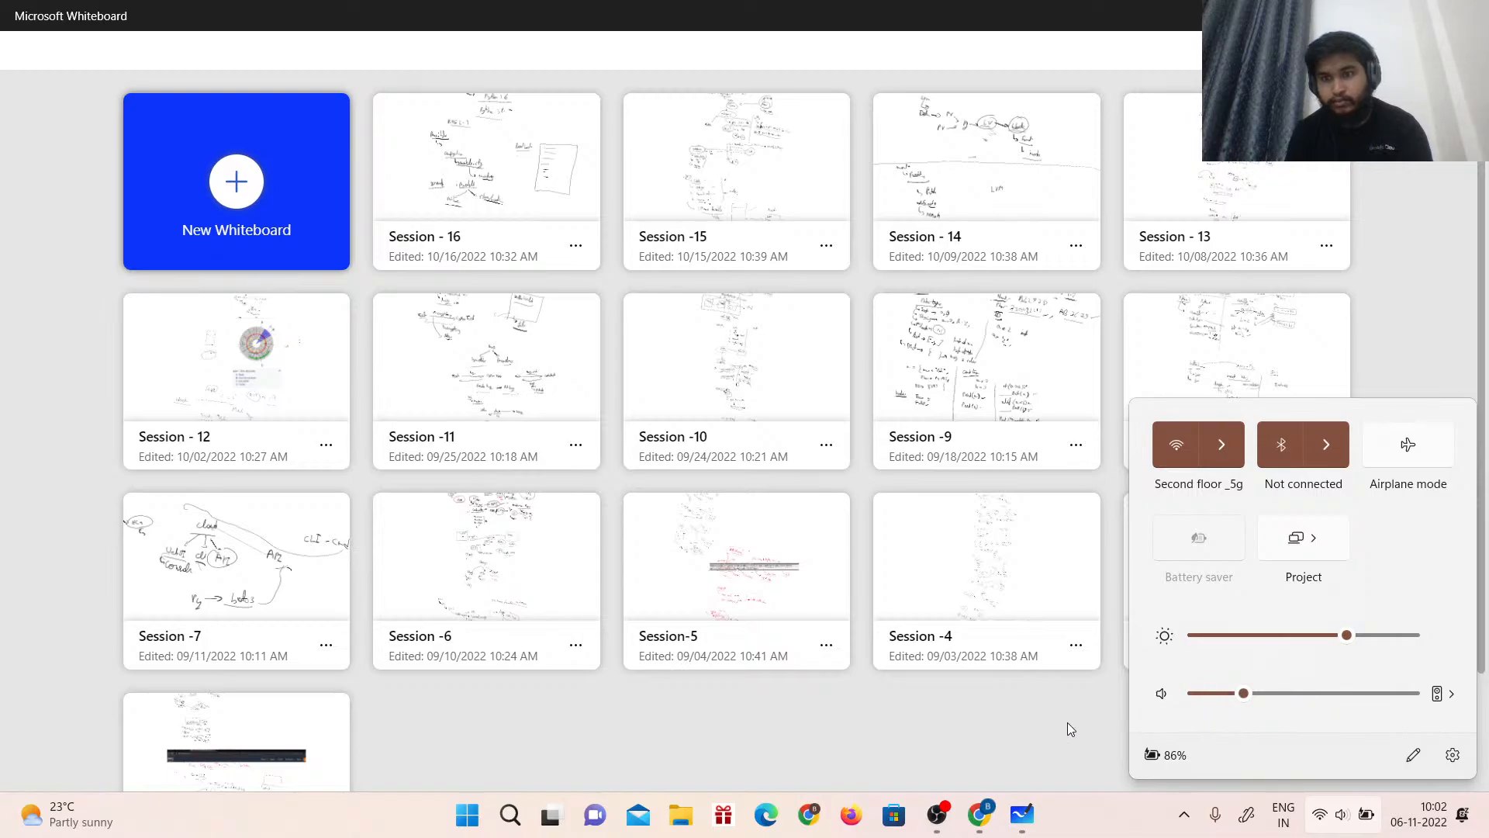
{"action": "left_click", "coordinate": [1449, 694]}
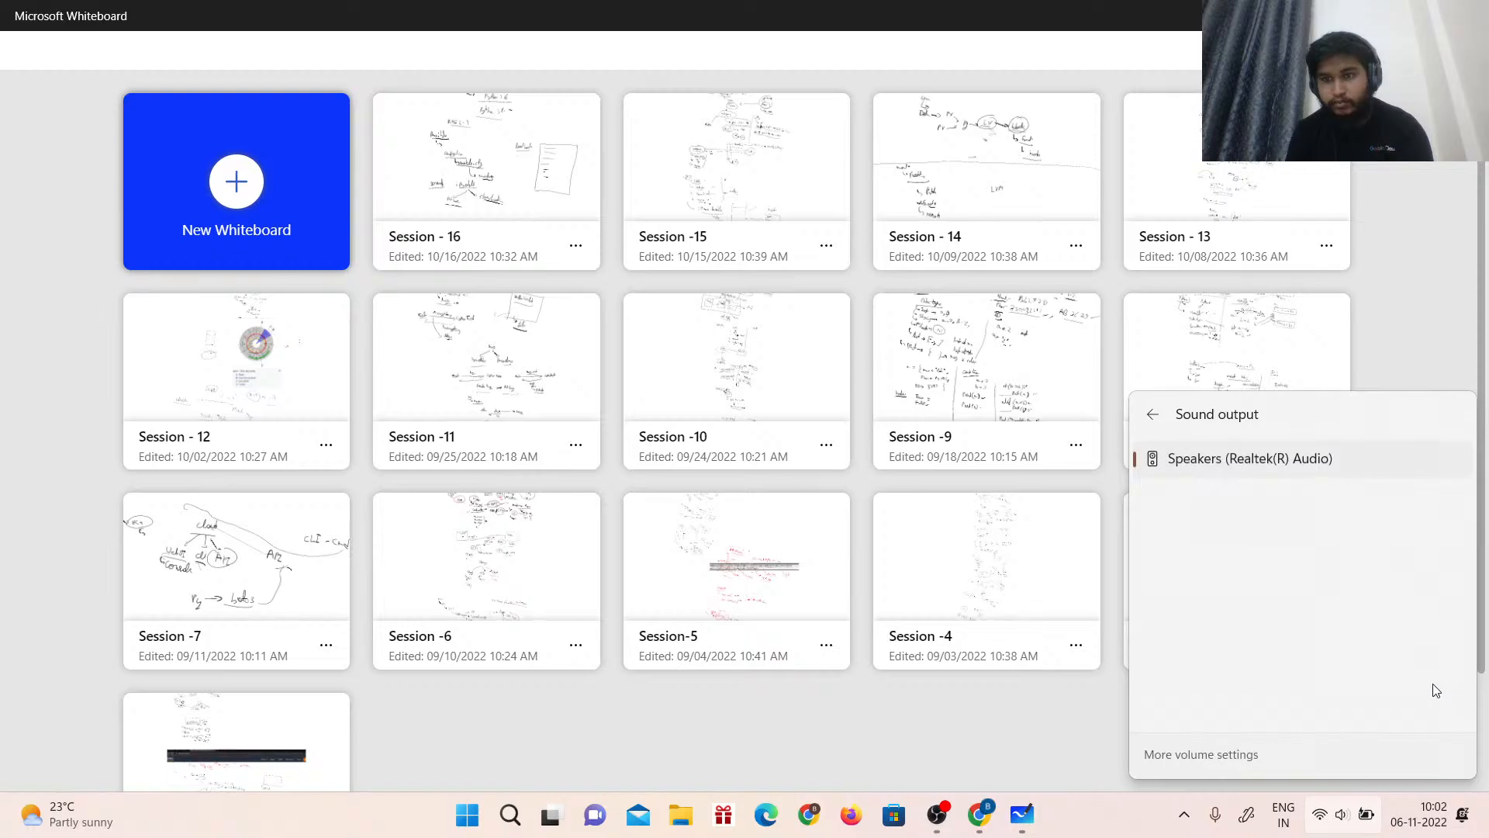
{"action": "left_click", "coordinate": [952, 737]}
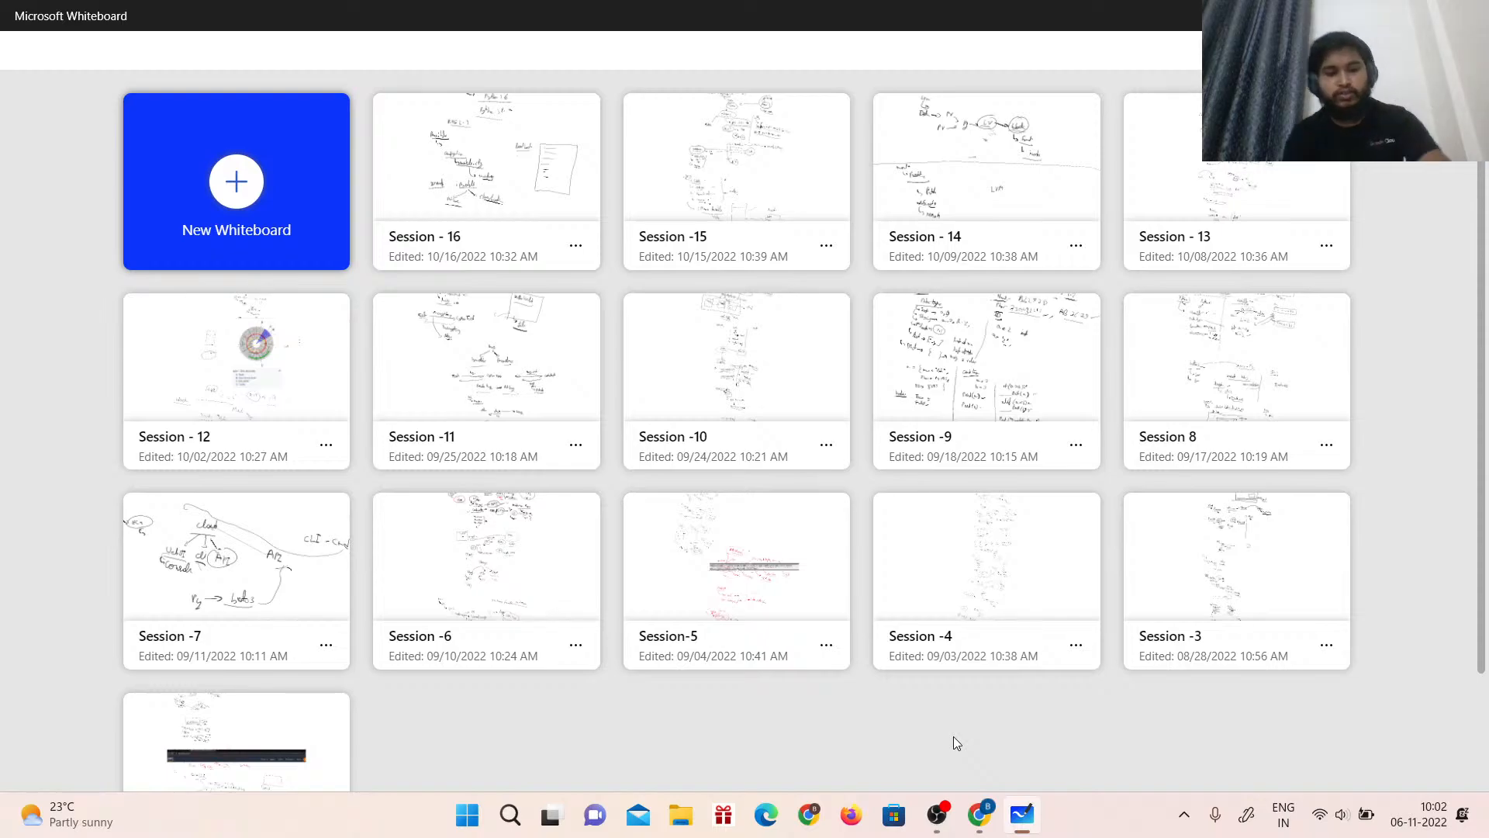
{"action": "key", "text": "XF86AudioRaiseVolume"}
{"action": "key", "text": "XF86AudioRaiseVolume"}
{"action": "key", "text": "XF86AudioRaiseVolume"}
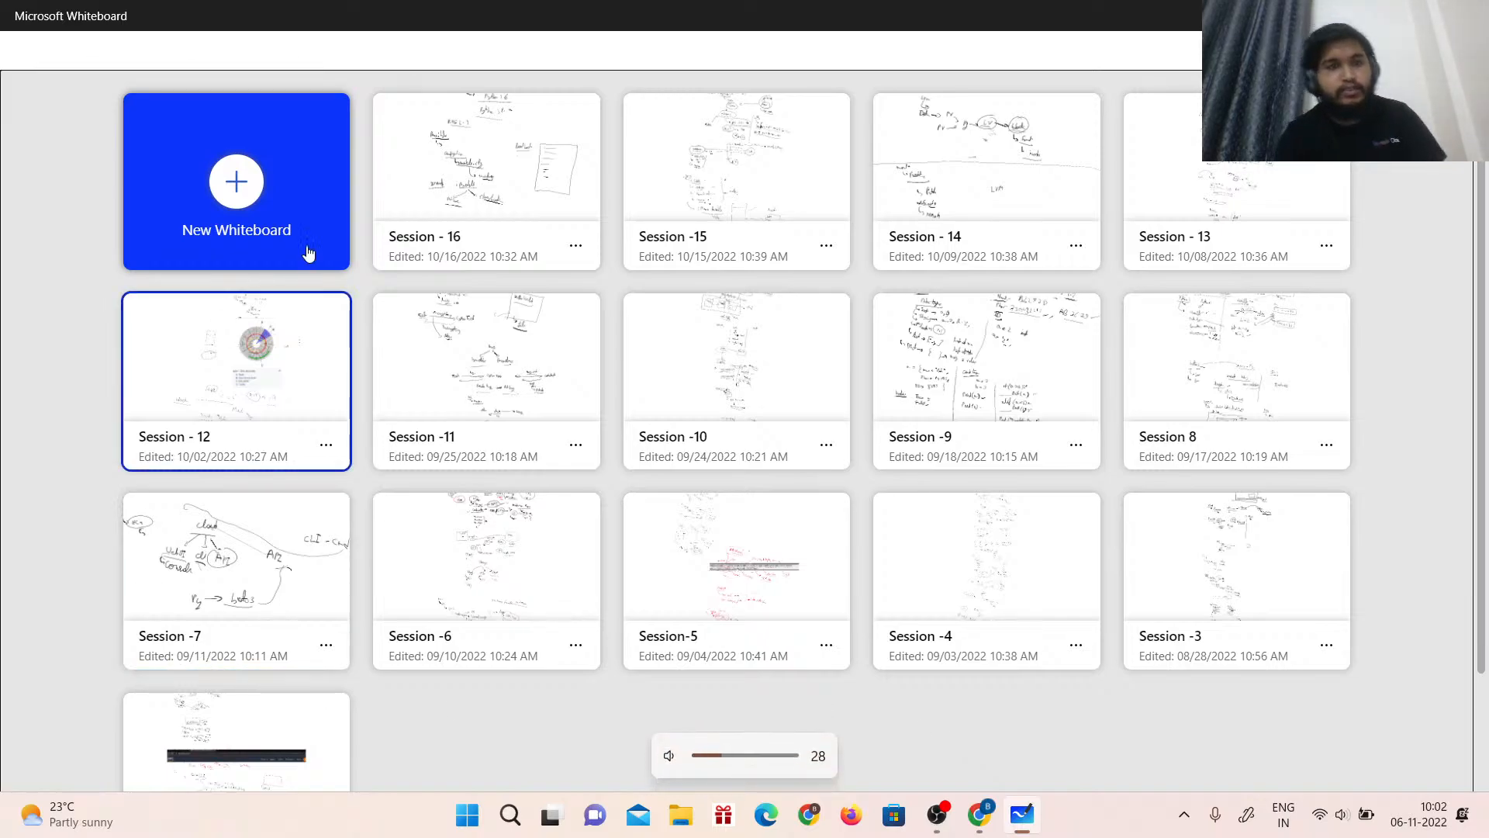
Step: Create a blank whiteboard and replace its Untitled name with 'Session - 17'
{"action": "left_click", "coordinate": [236, 190]}
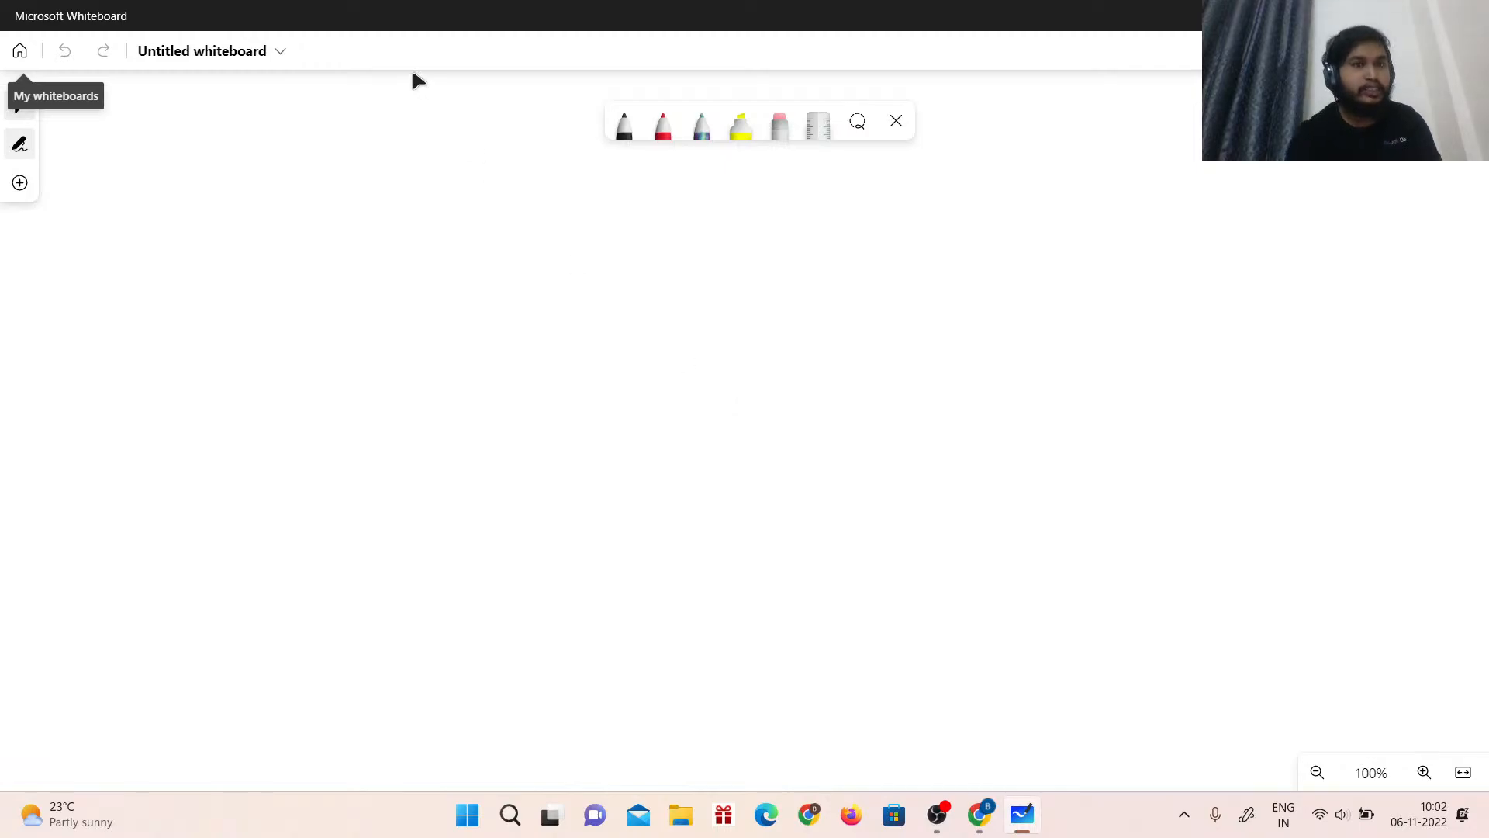
{"action": "left_click", "coordinate": [187, 52]}
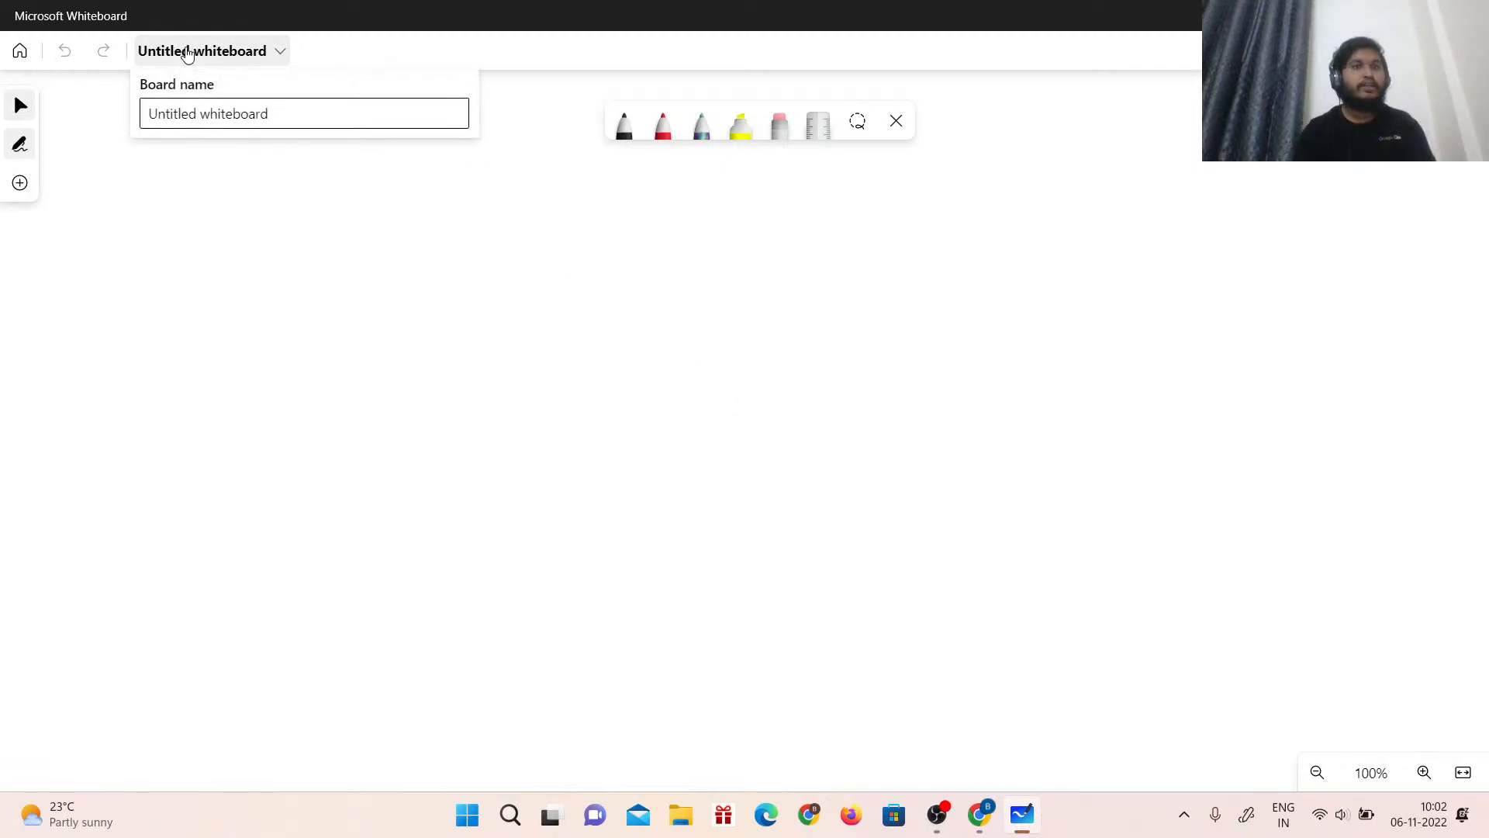
{"action": "left_click_drag", "start_coordinate": [273, 113], "coordinate": [104, 117]}
{"action": "type", "text": "Session"}
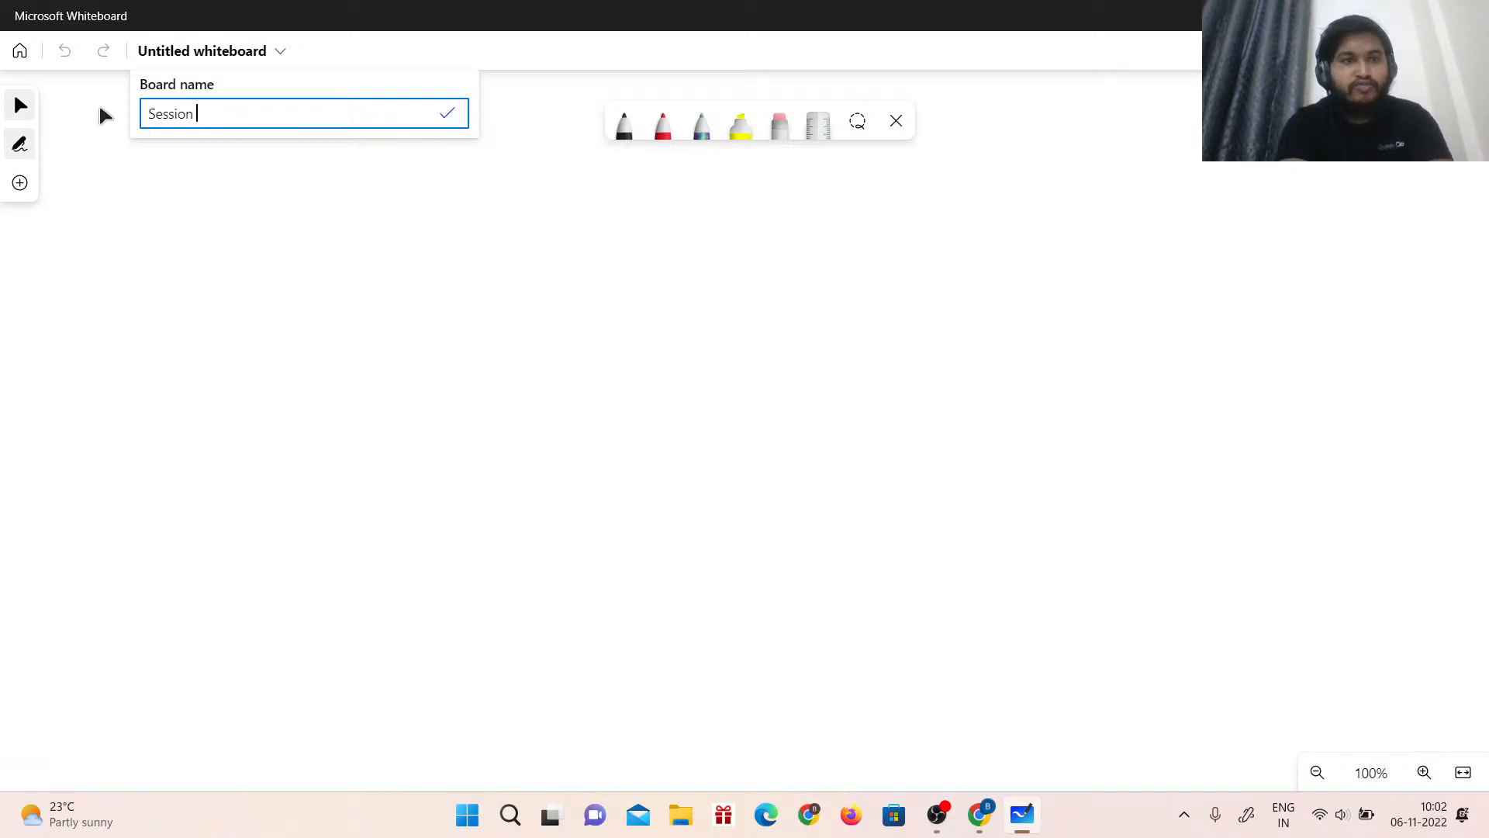
{"action": "type", "text": " - 17"}
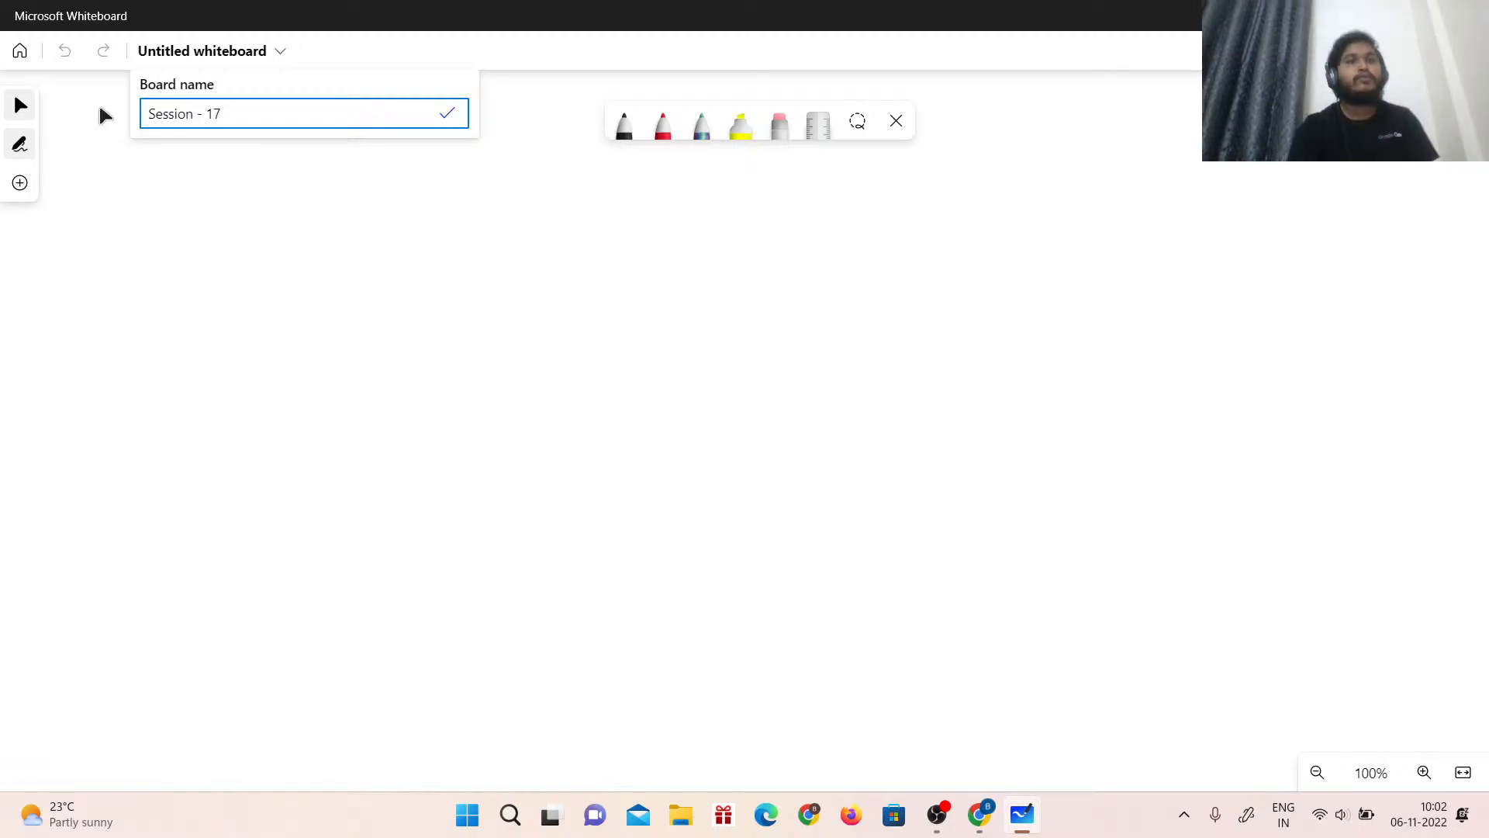
{"action": "key", "text": "Return"}
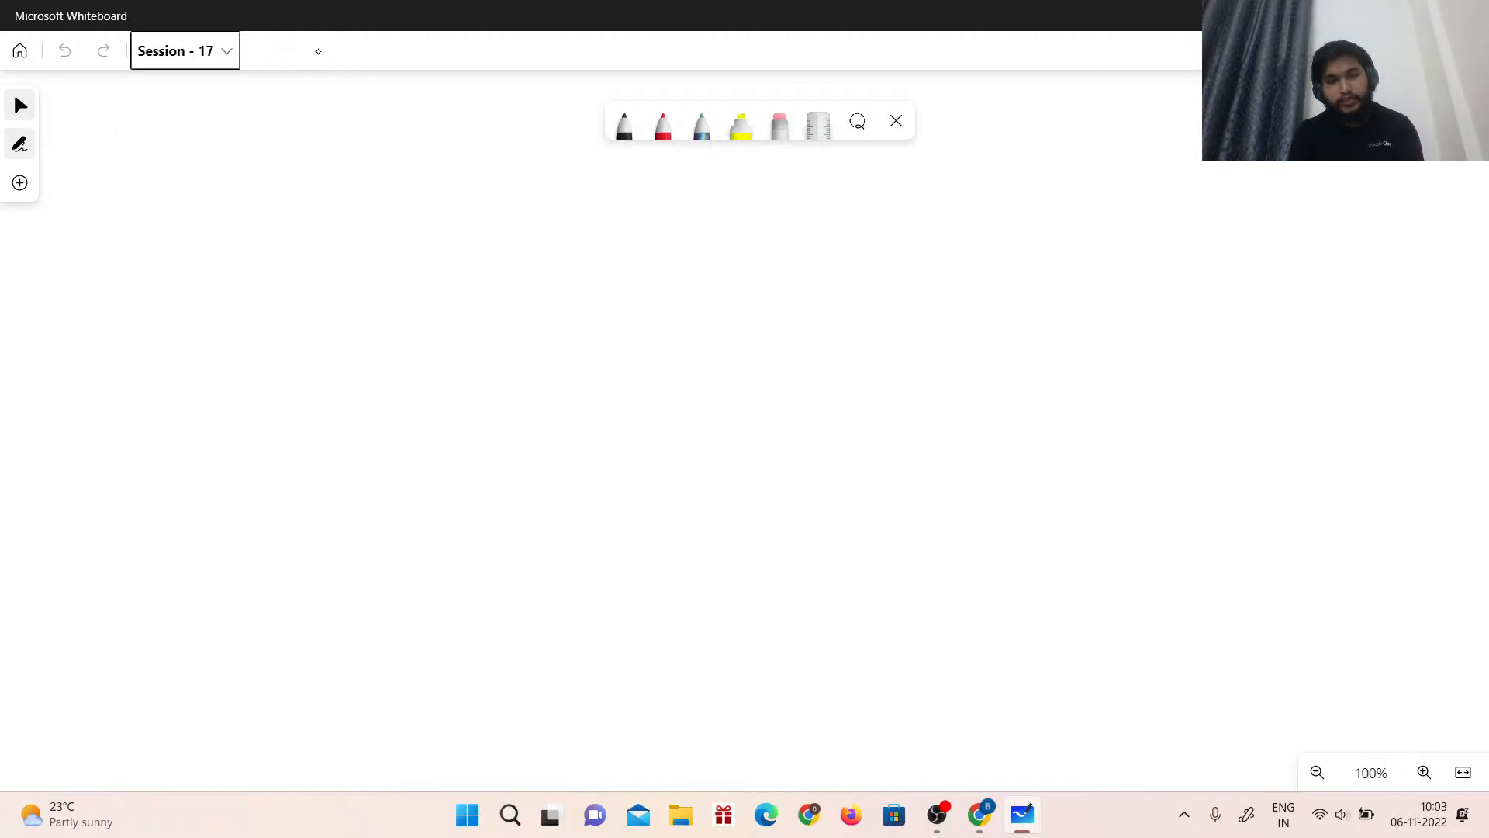
Step: Handwrite O.S, then Run with an arrow pointing to IAM
{"action": "mouse_move", "coordinate": [288, 141]}
{"action": "left_mouse_down"}
{"action": "mouse_move", "coordinate": [316, 160]}
{"action": "mouse_move", "coordinate": [263, 170]}
{"action": "mouse_move", "coordinate": [302, 205]}
{"action": "mouse_move", "coordinate": [407, 208]}
{"action": "mouse_move", "coordinate": [318, 218]}
{"action": "left_mouse_up"}
{"action": "left_click", "coordinate": [299, 154]}
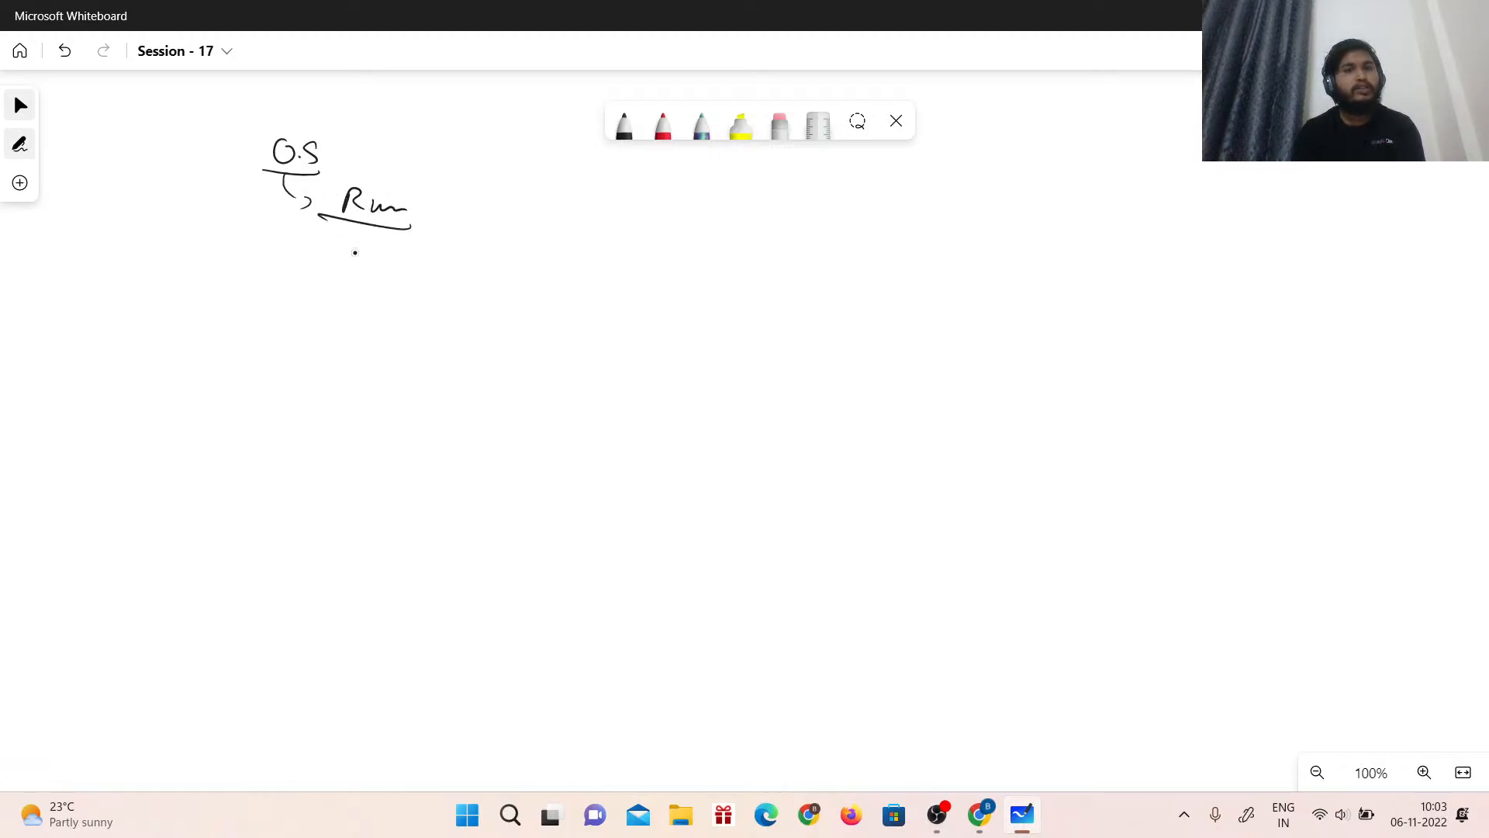
{"action": "left_click_drag", "start_coordinate": [430, 207], "coordinate": [448, 206]}
{"action": "mouse_move", "coordinate": [453, 200]}
{"action": "left_mouse_down"}
{"action": "mouse_move", "coordinate": [516, 227]}
{"action": "mouse_move", "coordinate": [491, 228]}
{"action": "mouse_move", "coordinate": [521, 198]}
{"action": "mouse_move", "coordinate": [526, 220]}
{"action": "mouse_move", "coordinate": [543, 220]}
{"action": "left_mouse_up"}
{"action": "mouse_move", "coordinate": [549, 208]}
{"action": "left_mouse_down"}
{"action": "mouse_move", "coordinate": [552, 226]}
{"action": "mouse_move", "coordinate": [575, 210]}
{"action": "mouse_move", "coordinate": [577, 180]}
{"action": "mouse_move", "coordinate": [621, 225]}
{"action": "left_mouse_up"}
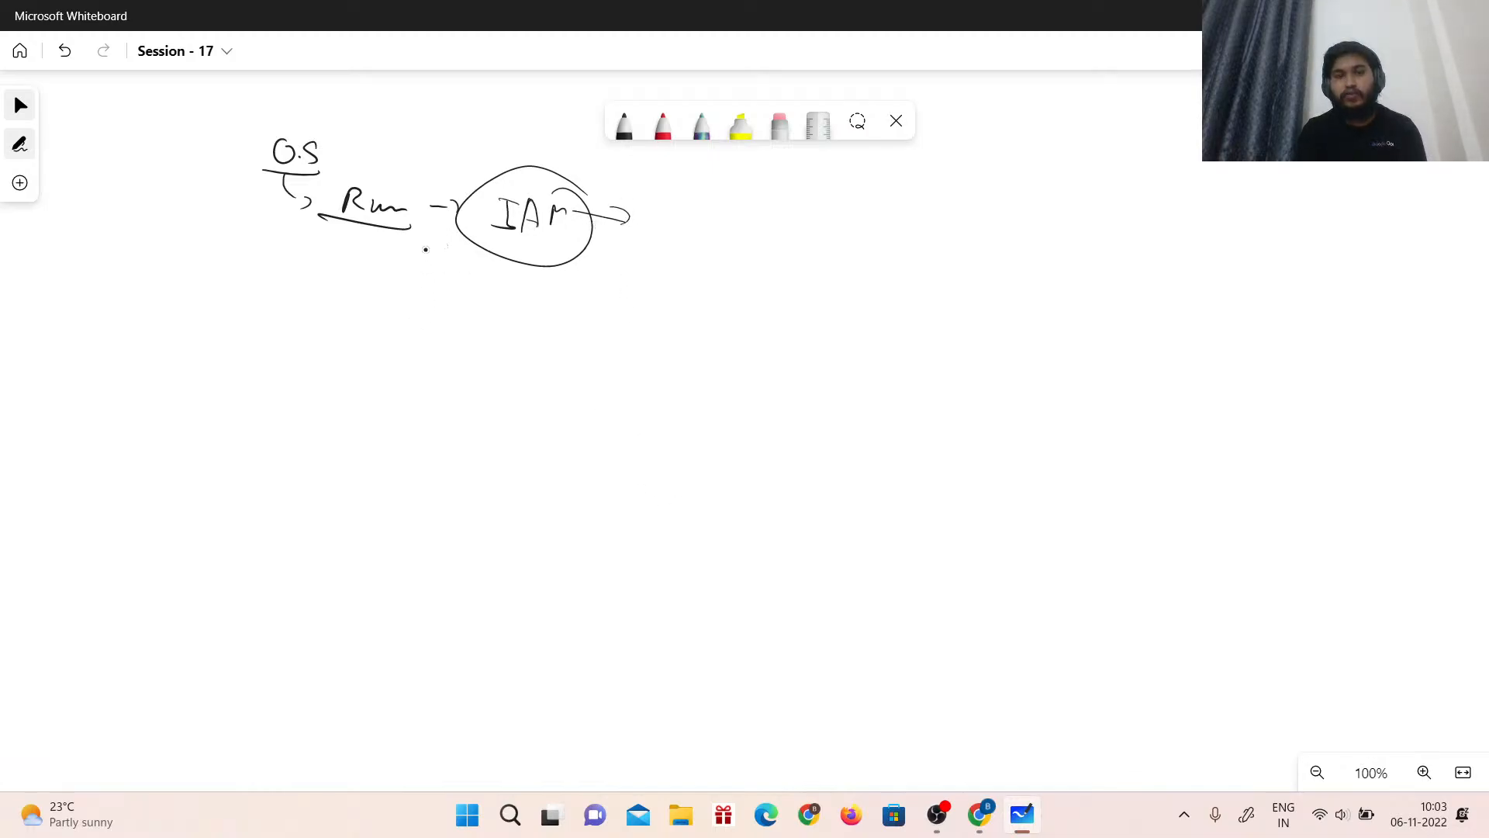
Step: Draw the Identity branch down from Run, then bring up Task Manager
{"action": "mouse_move", "coordinate": [394, 241]}
{"action": "left_mouse_down"}
{"action": "mouse_move", "coordinate": [451, 287]}
{"action": "mouse_move", "coordinate": [445, 261]}
{"action": "mouse_move", "coordinate": [464, 287]}
{"action": "mouse_move", "coordinate": [529, 301]}
{"action": "mouse_move", "coordinate": [518, 316]}
{"action": "mouse_move", "coordinate": [535, 334]}
{"action": "mouse_move", "coordinate": [425, 314]}
{"action": "left_mouse_up"}
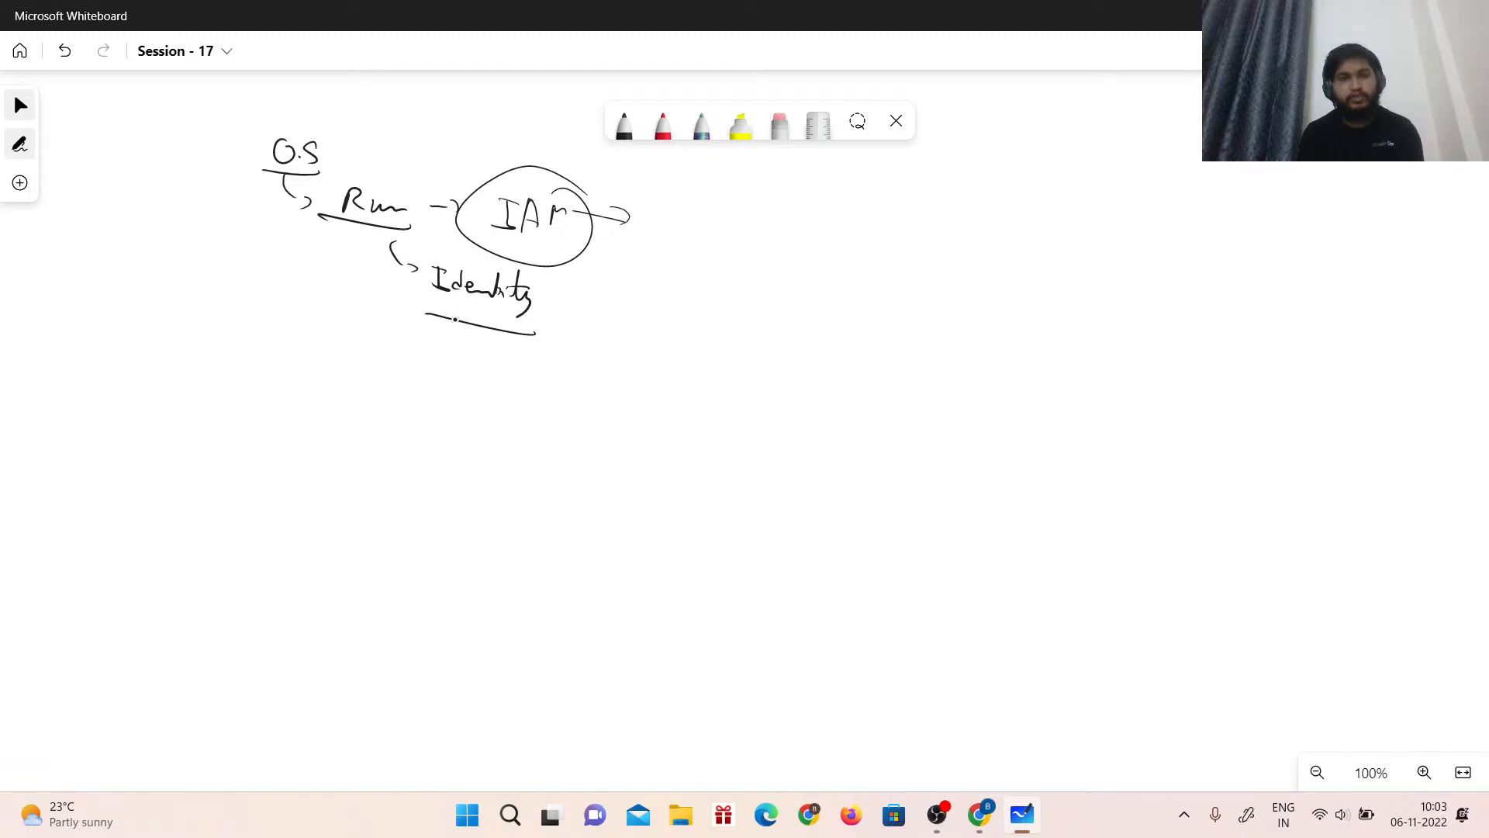
{"action": "left_click_drag", "start_coordinate": [465, 327], "coordinate": [478, 345]}
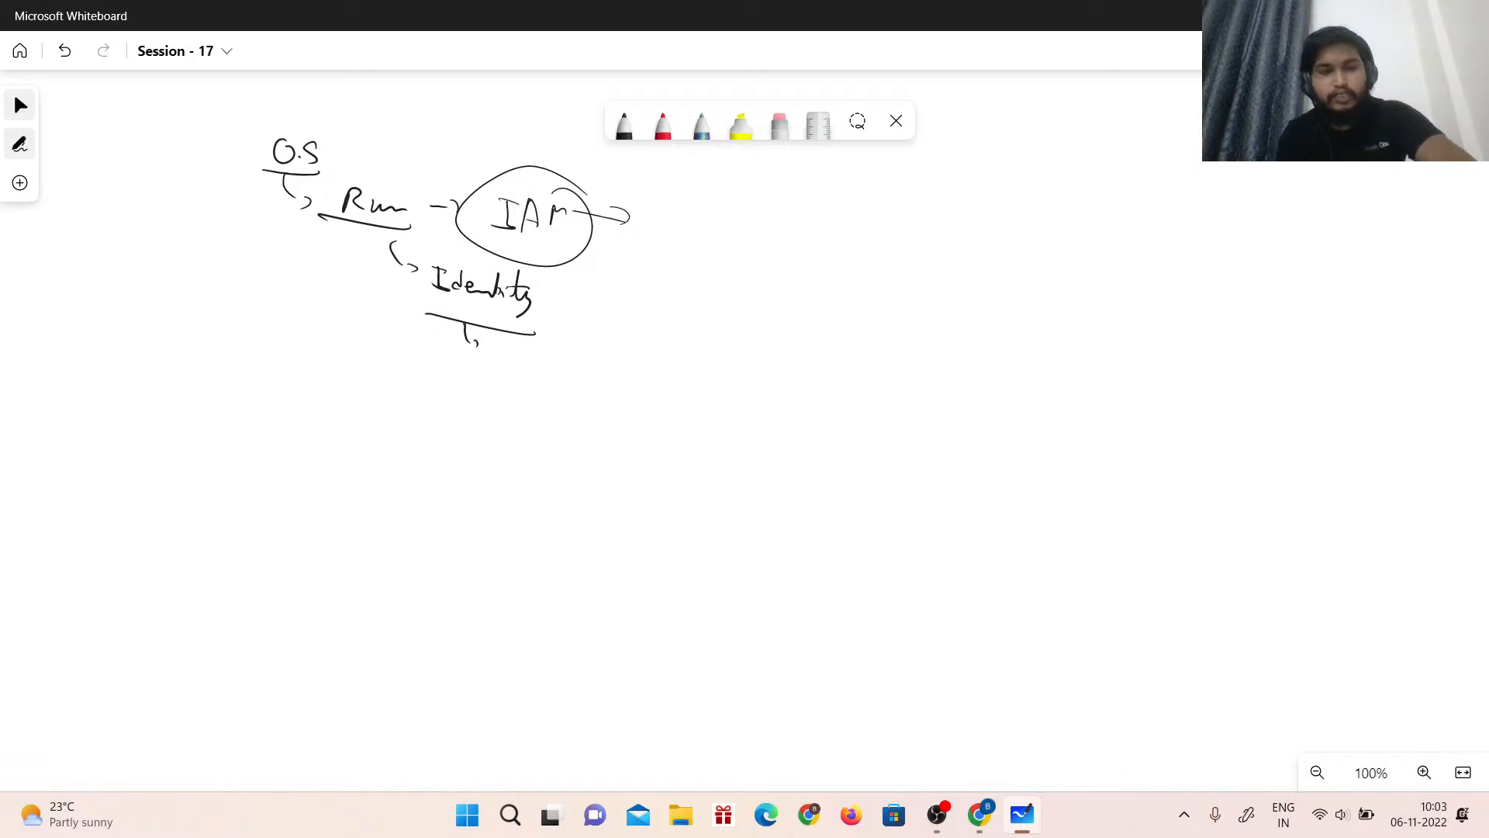
{"action": "key", "text": "ctrl+shift+Escape"}
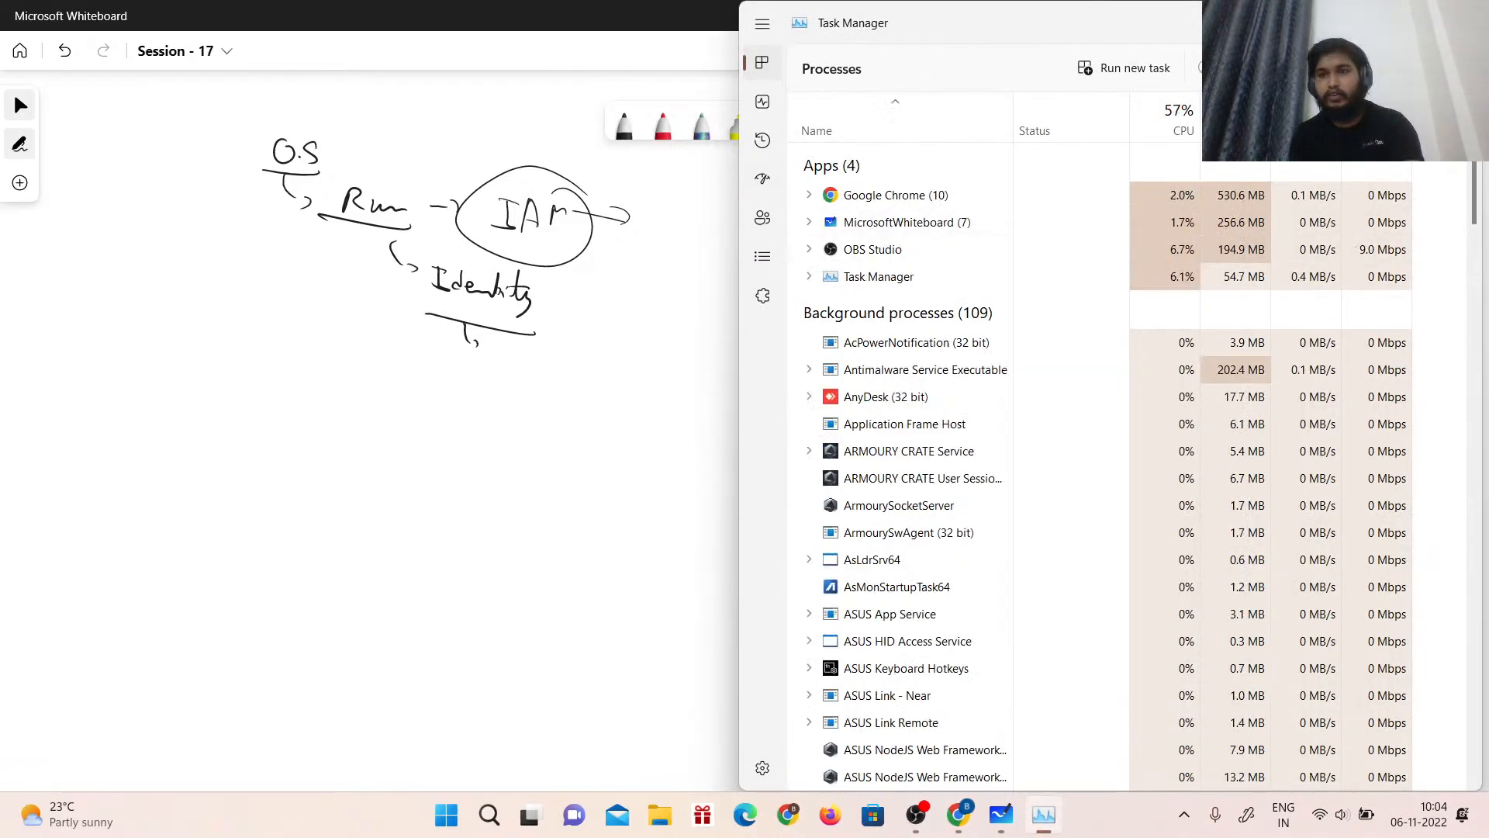
Step: Maximize Task Manager, expand the Google Chrome processes, and view the Performance graphs
{"action": "key", "text": "super+Up"}
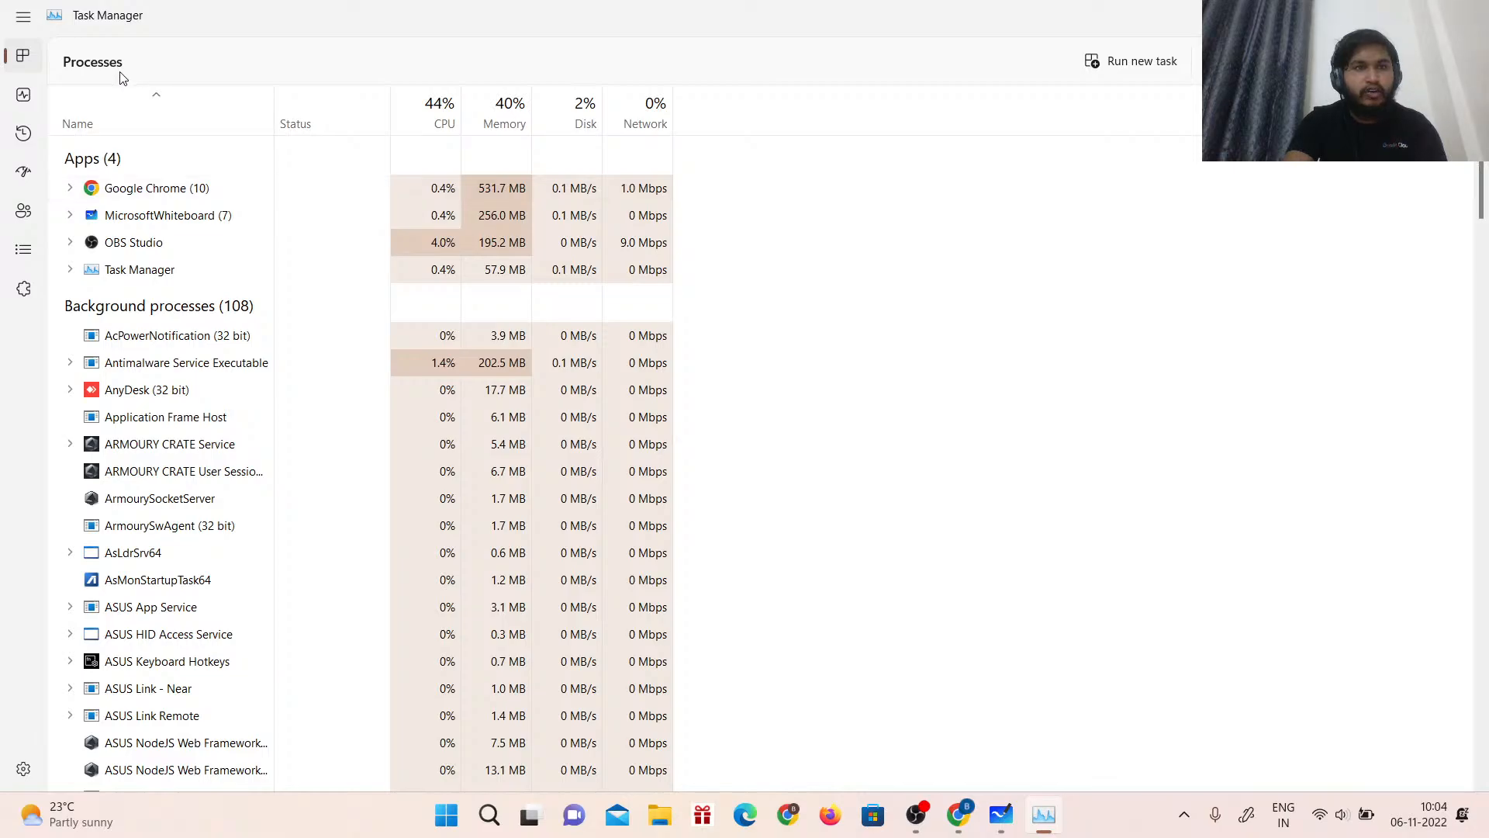
{"action": "left_click", "coordinate": [69, 189]}
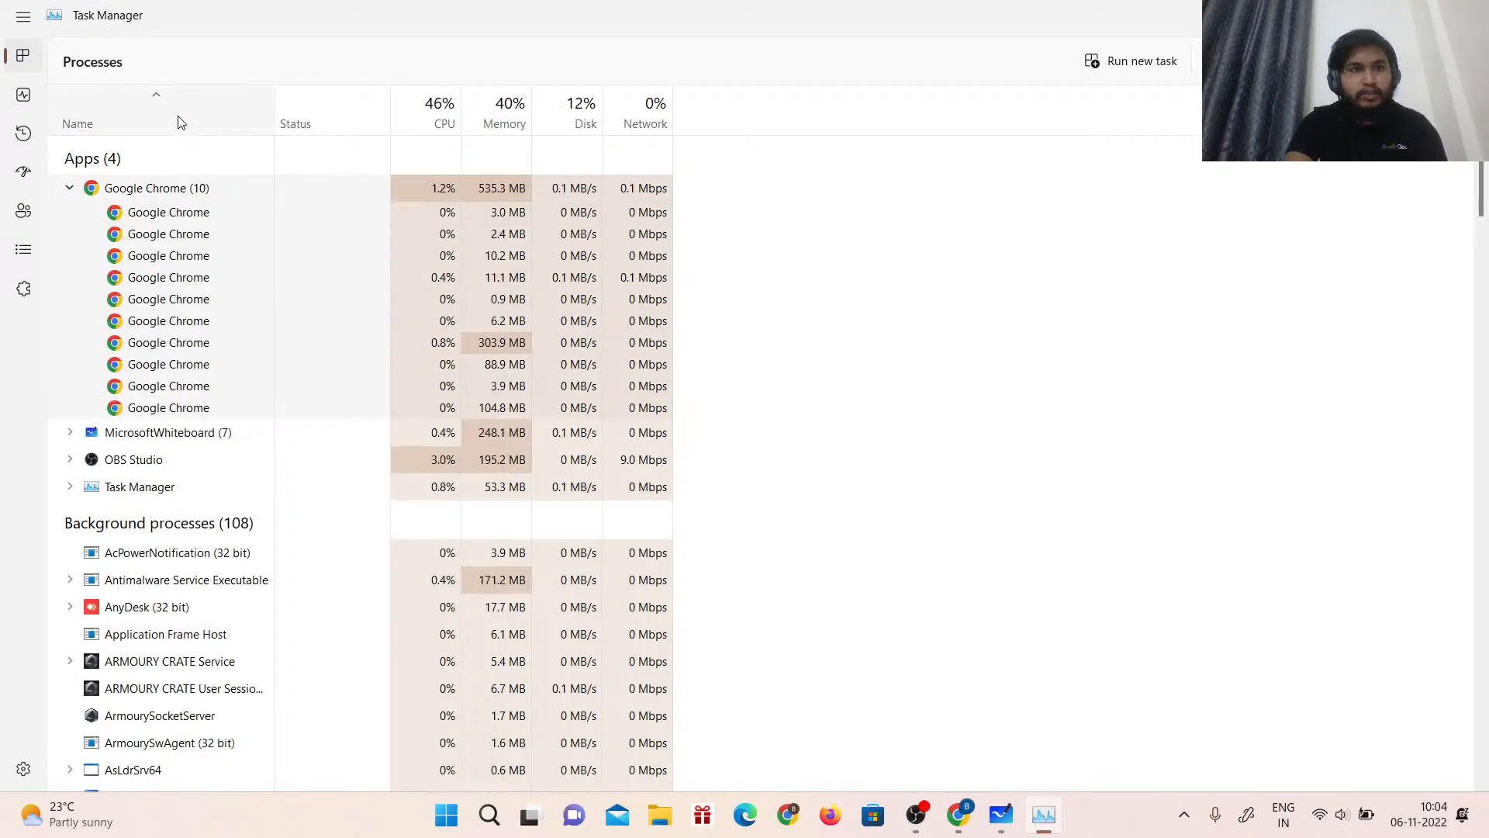
{"action": "left_click", "coordinate": [33, 90]}
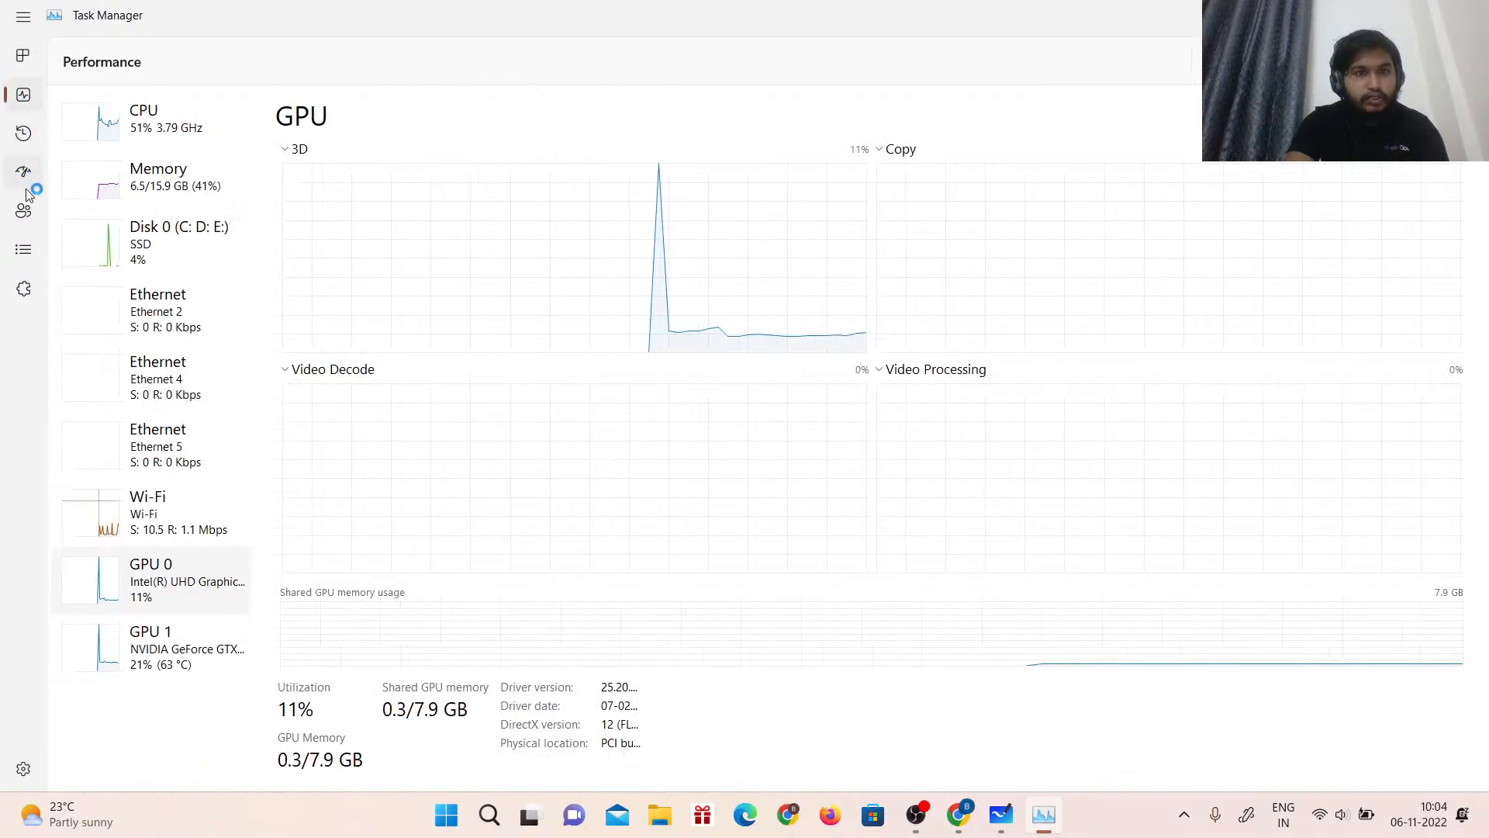
Step: Browse the signed-in user's processes on the Users page, then return to the whiteboard
{"action": "left_click", "coordinate": [25, 216]}
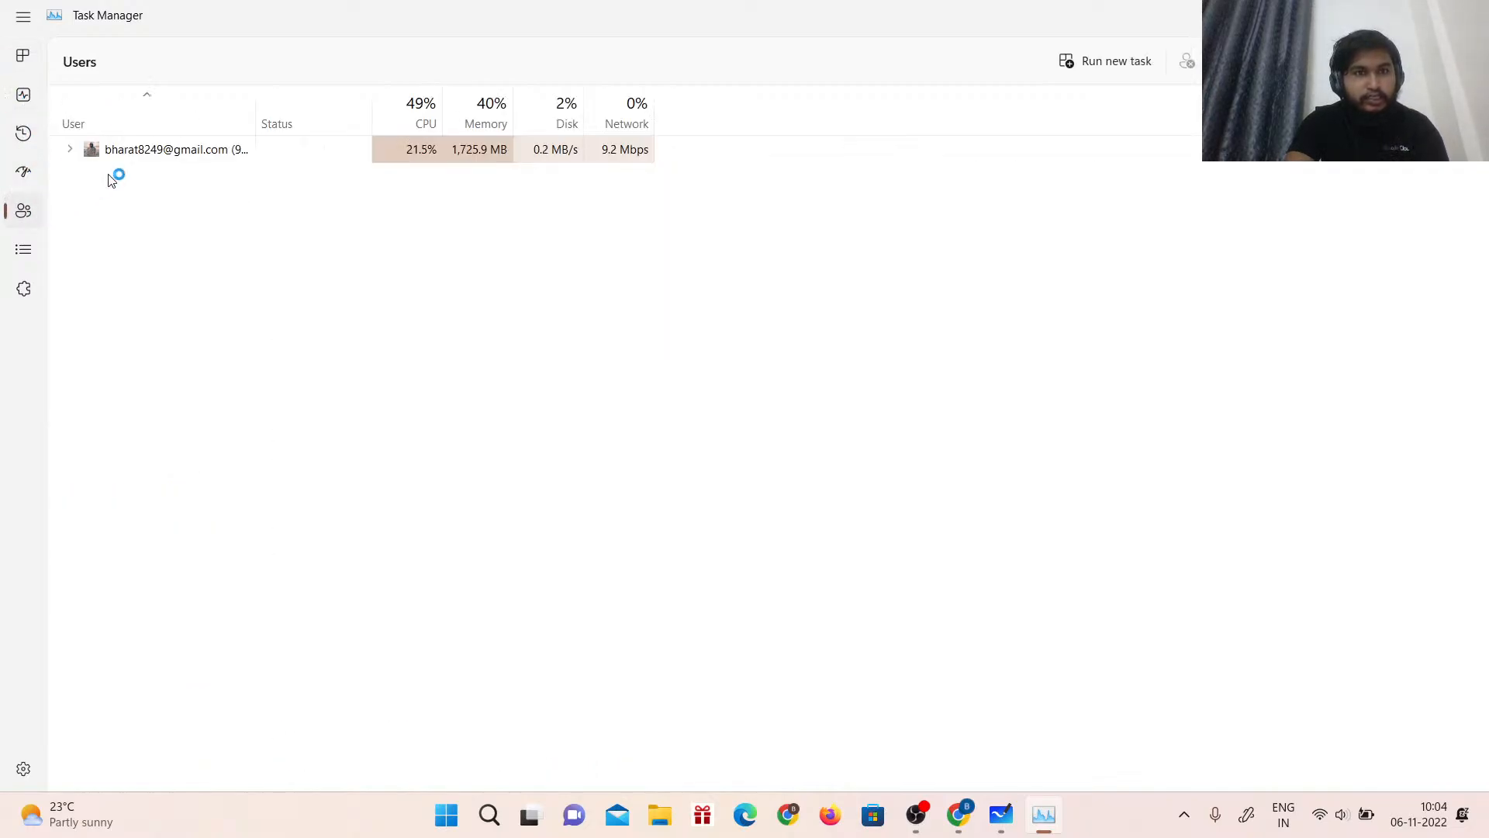
{"action": "left_click", "coordinate": [162, 154]}
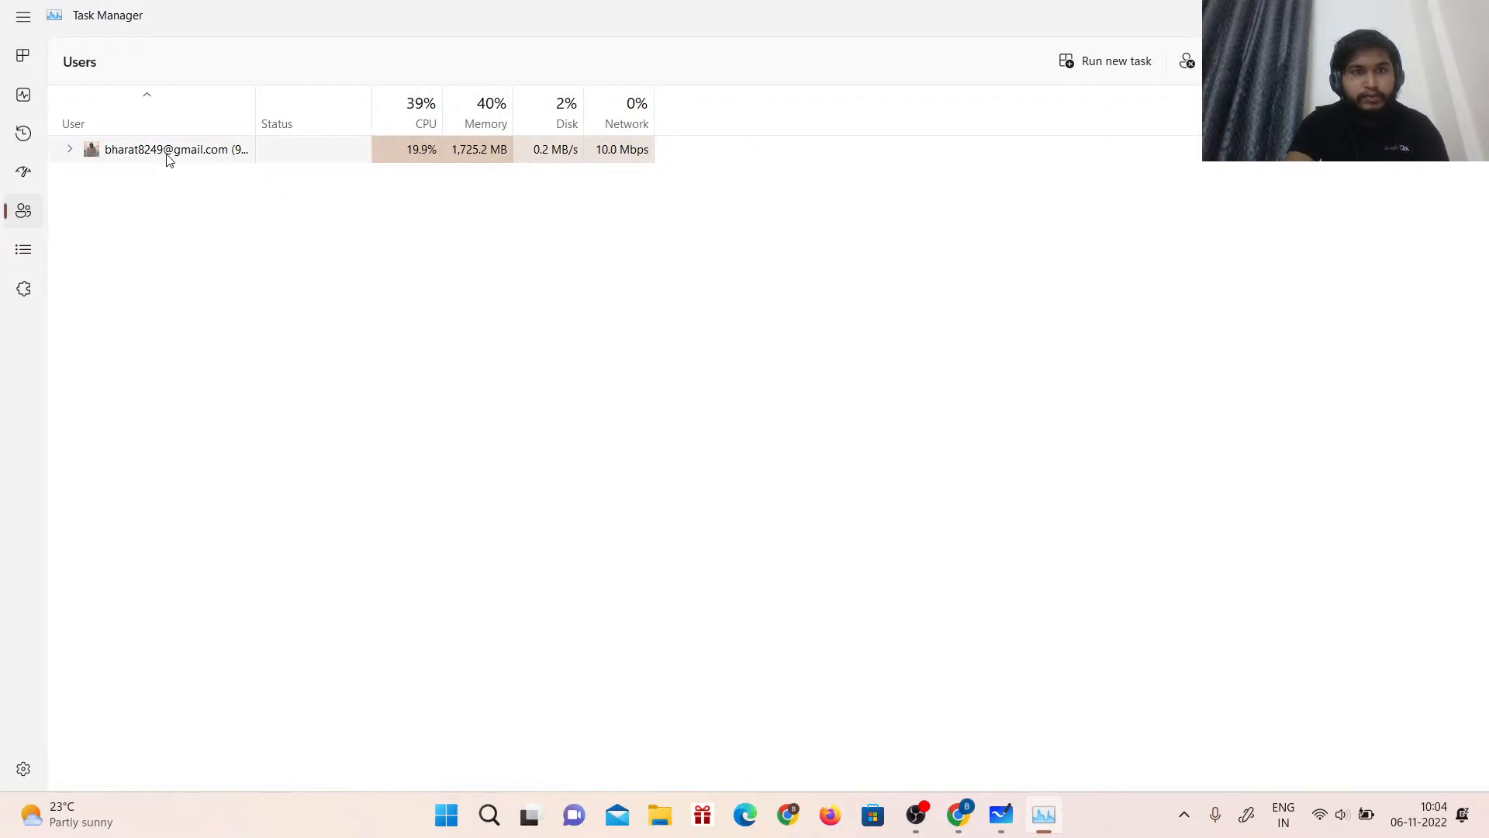
{"action": "left_click", "coordinate": [68, 151]}
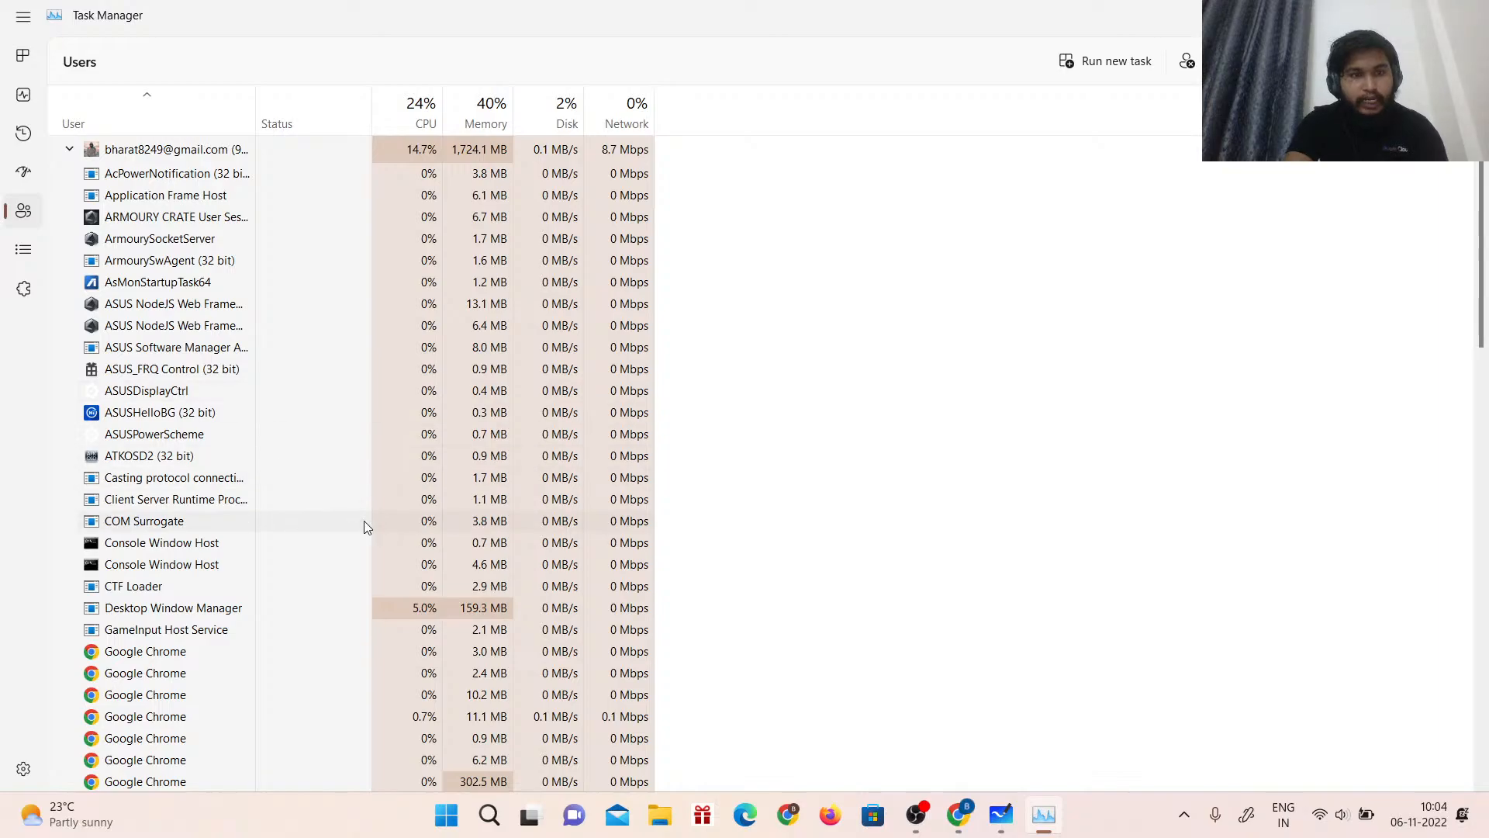
{"action": "scroll", "coordinate": [366, 522], "scroll_direction": "down", "scroll_amount": 3}
{"action": "scroll", "coordinate": [365, 520], "scroll_direction": "down", "scroll_amount": 15}
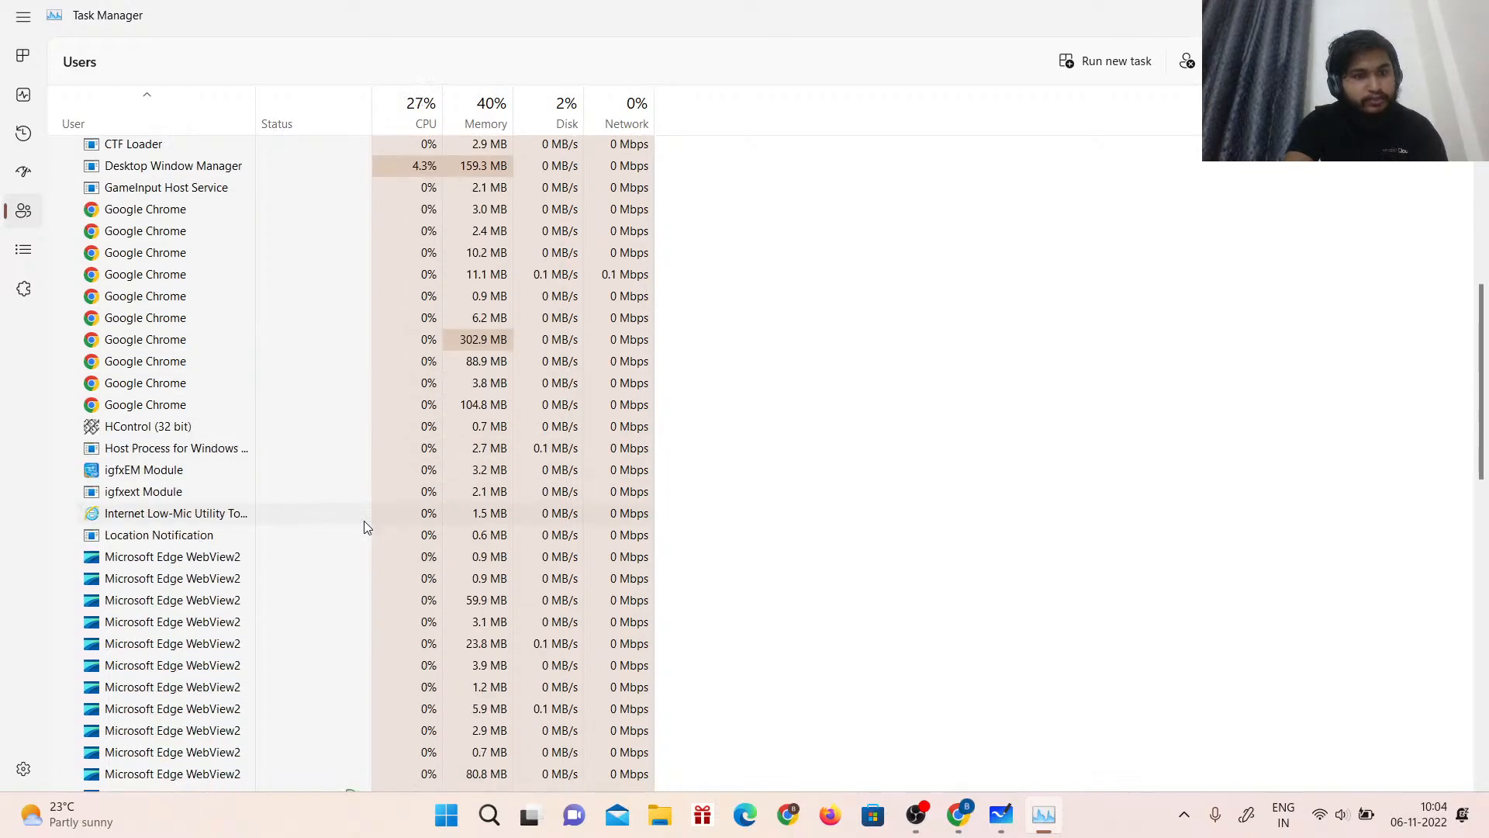
{"action": "scroll", "coordinate": [365, 519], "scroll_direction": "down", "scroll_amount": 6}
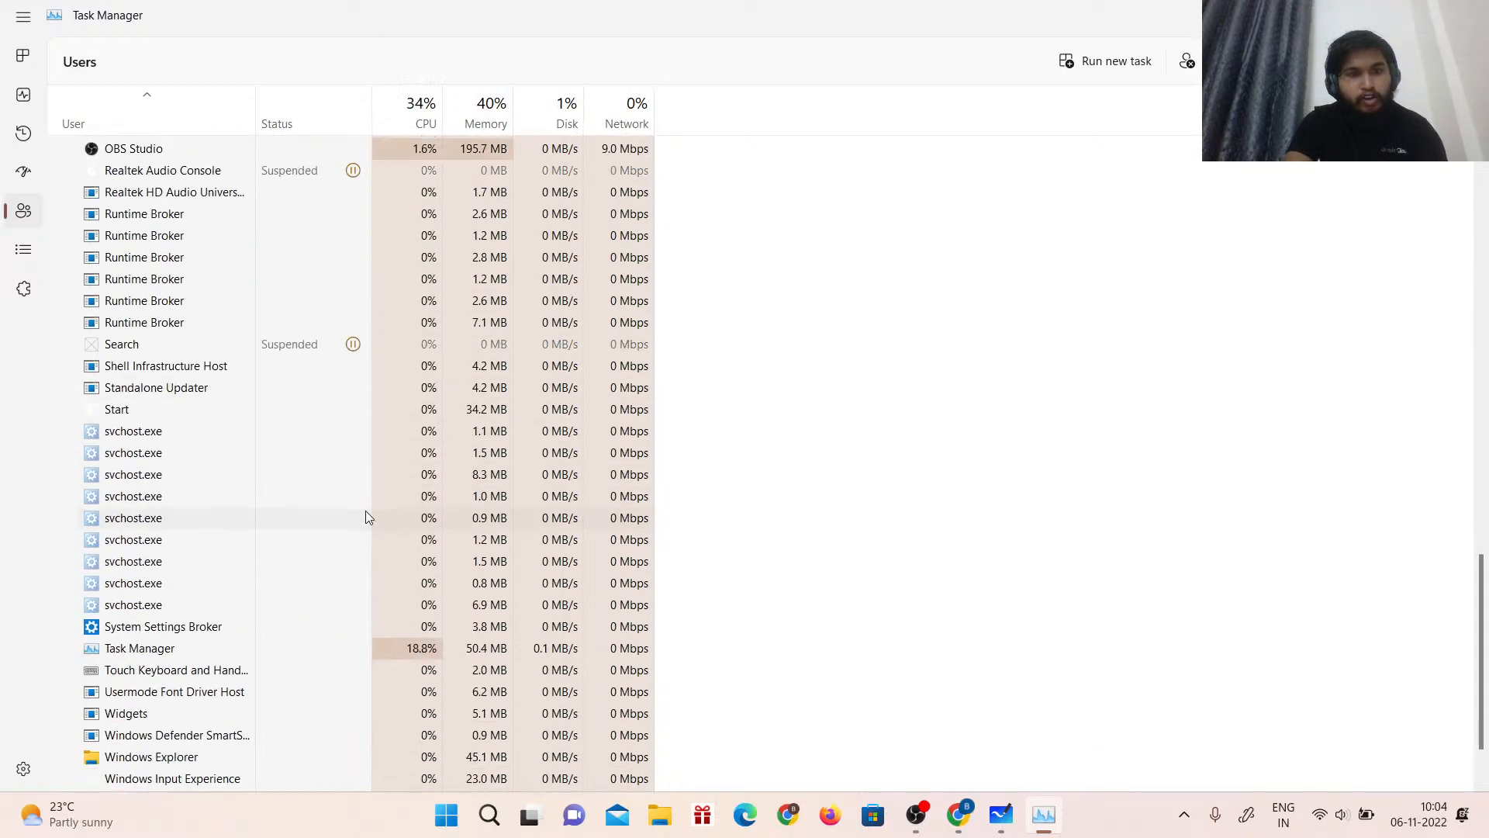
{"action": "scroll", "coordinate": [365, 510], "scroll_direction": "up", "scroll_amount": 20}
{"action": "key", "text": "alt+Tab"}
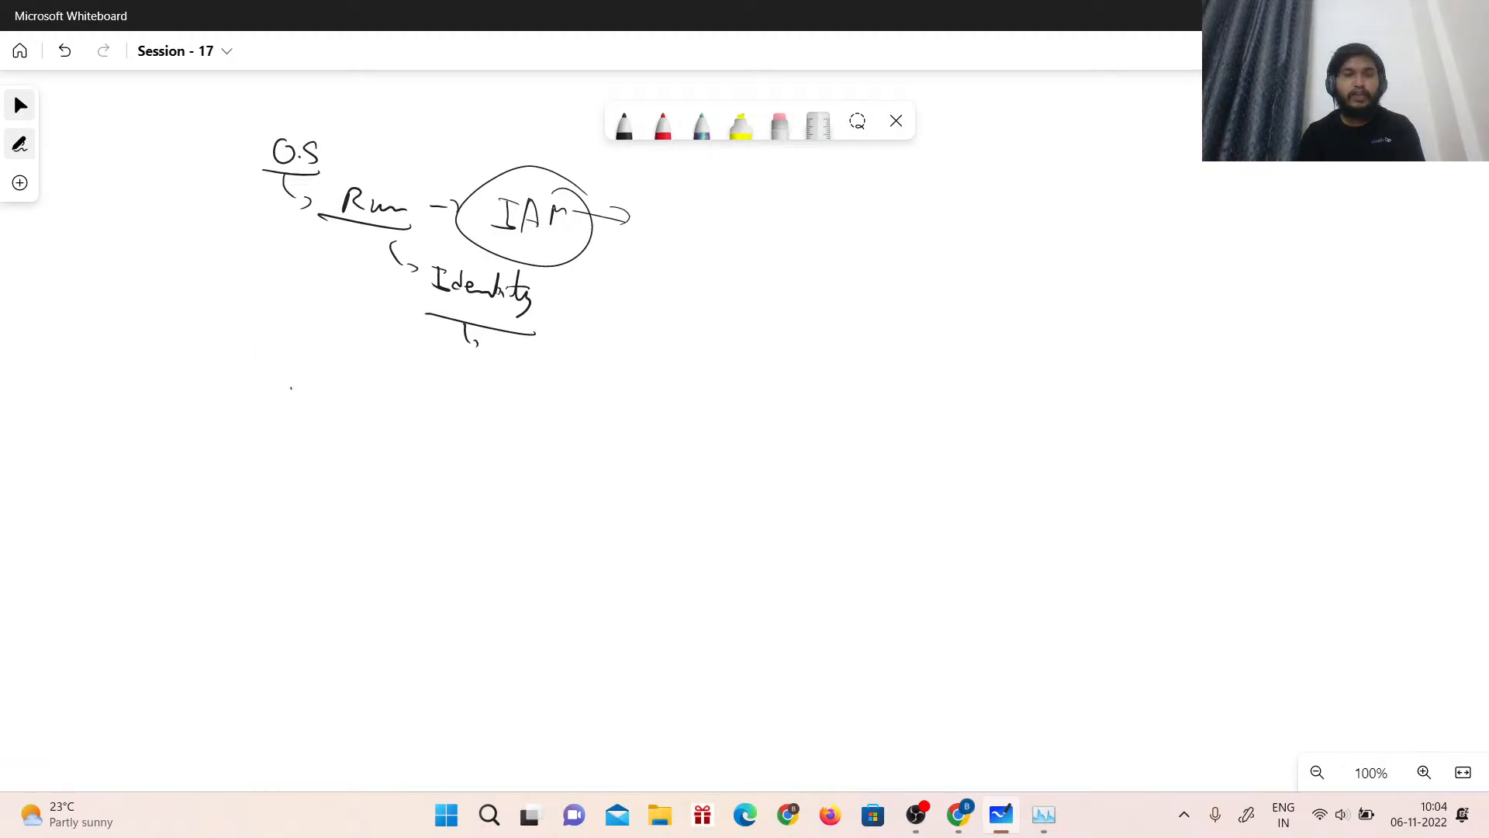
Step: Write and underline RUN below the Identity notes
{"action": "left_click_drag", "start_coordinate": [285, 401], "coordinate": [341, 381]}
{"action": "left_click", "coordinate": [330, 383]}
{"action": "mouse_move", "coordinate": [273, 419]}
{"action": "left_mouse_down"}
{"action": "mouse_move", "coordinate": [352, 412]}
{"action": "mouse_move", "coordinate": [324, 452]}
{"action": "mouse_move", "coordinate": [361, 436]}
{"action": "mouse_move", "coordinate": [455, 464]}
{"action": "left_mouse_up"}
Step: Add an arrow from RUN to an underlined Process, and start the Server heading at right
{"action": "left_click", "coordinate": [358, 450]}
{"action": "left_click", "coordinate": [394, 464]}
{"action": "mouse_move", "coordinate": [338, 466]}
{"action": "left_mouse_down"}
{"action": "mouse_move", "coordinate": [450, 486]}
{"action": "mouse_move", "coordinate": [412, 505]}
{"action": "mouse_move", "coordinate": [450, 518]}
{"action": "mouse_move", "coordinate": [466, 506]}
{"action": "mouse_move", "coordinate": [484, 526]}
{"action": "left_mouse_up"}
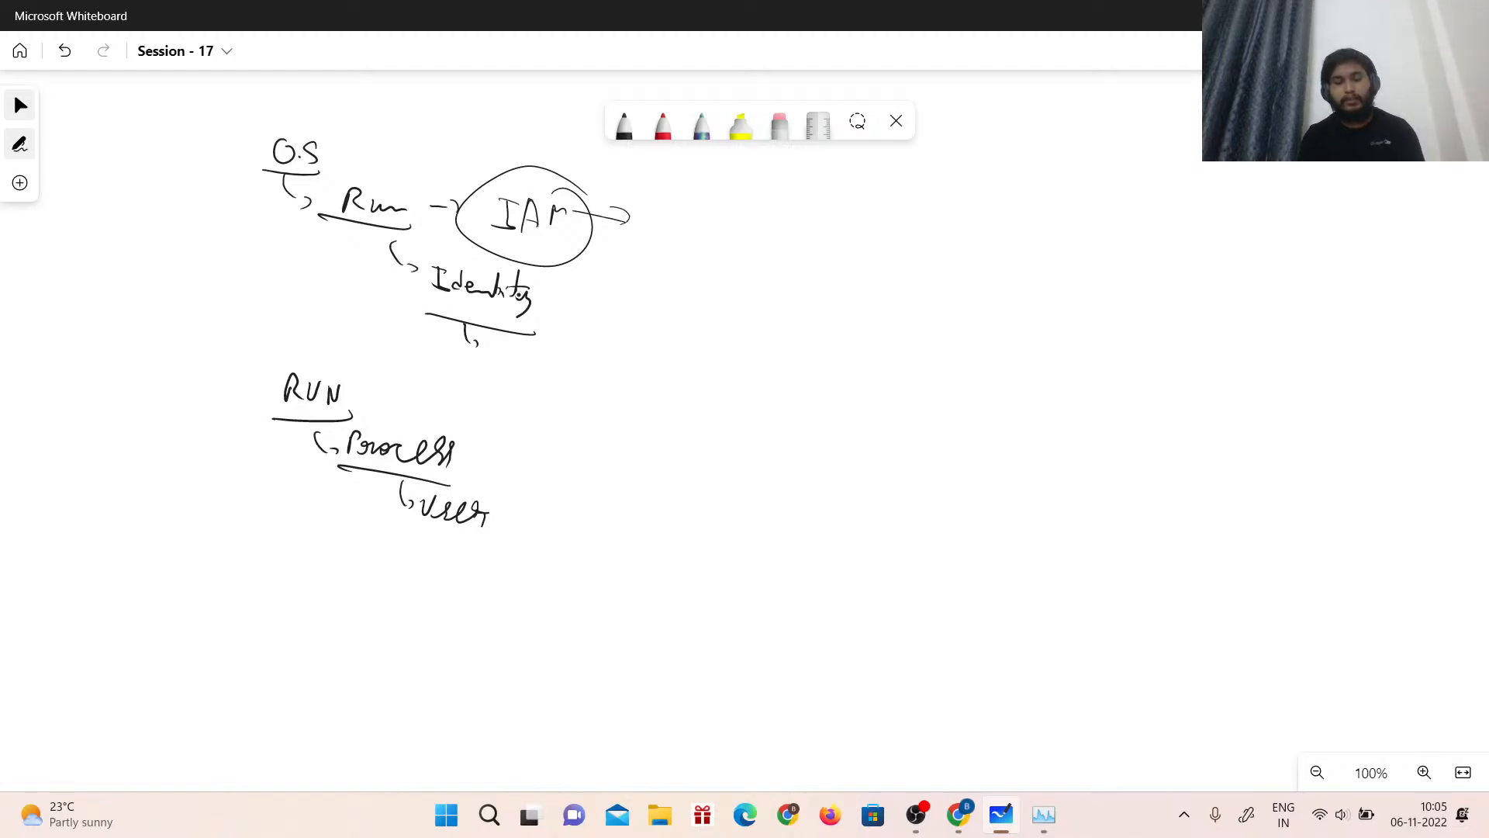
{"action": "mouse_move", "coordinate": [835, 205]}
{"action": "left_mouse_down"}
{"action": "mouse_move", "coordinate": [832, 230]}
{"action": "mouse_move", "coordinate": [914, 225]}
{"action": "mouse_move", "coordinate": [823, 235]}
{"action": "left_mouse_up"}
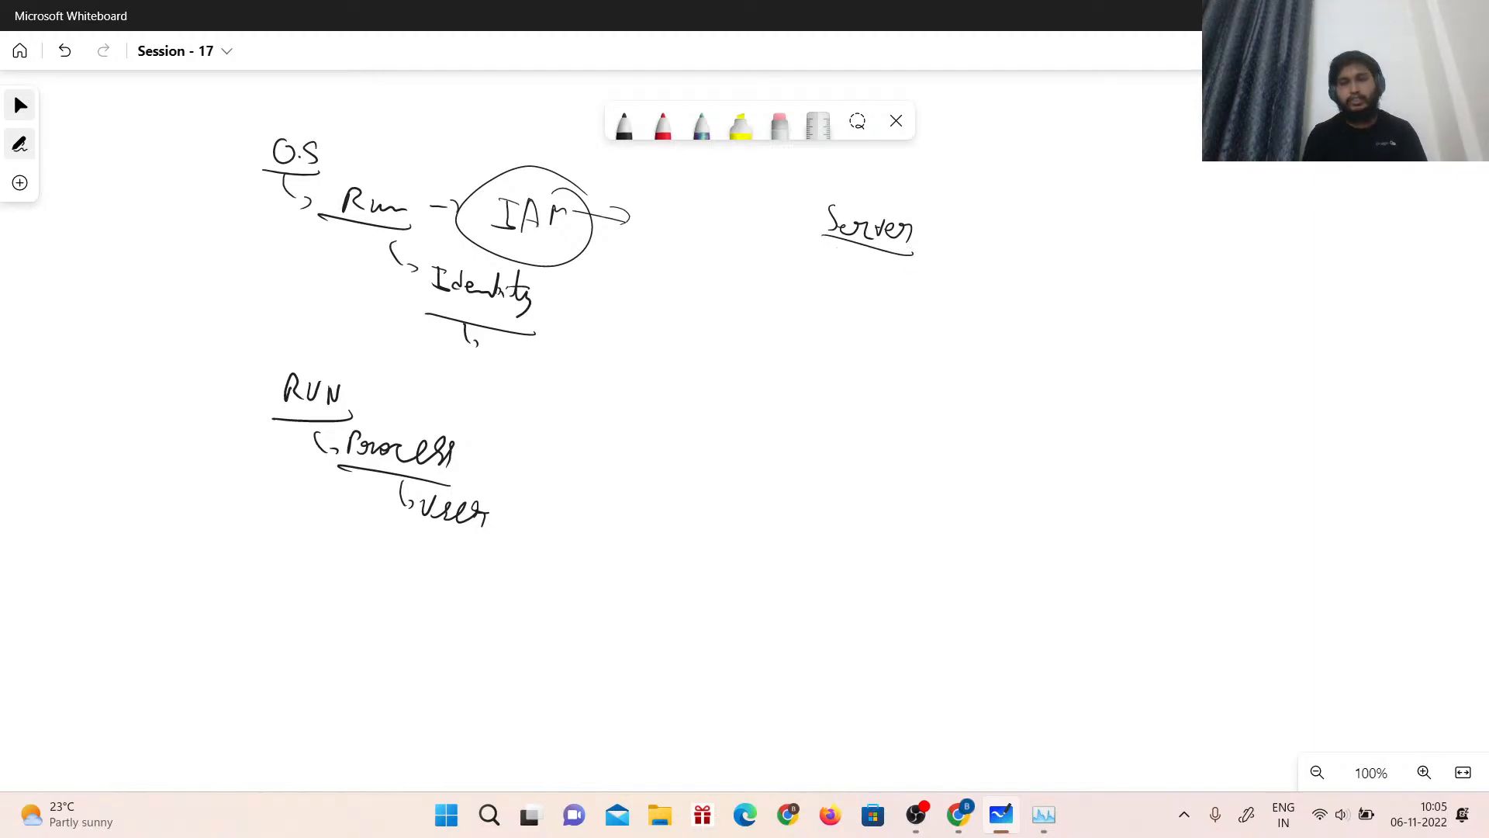
Step: Write Webapp, MySQL and Monitoring as branches under the Server heading
{"action": "mouse_move", "coordinate": [834, 247]}
{"action": "left_mouse_down"}
{"action": "mouse_move", "coordinate": [837, 272]}
{"action": "mouse_move", "coordinate": [922, 296]}
{"action": "mouse_move", "coordinate": [933, 321]}
{"action": "mouse_move", "coordinate": [958, 299]}
{"action": "left_mouse_up"}
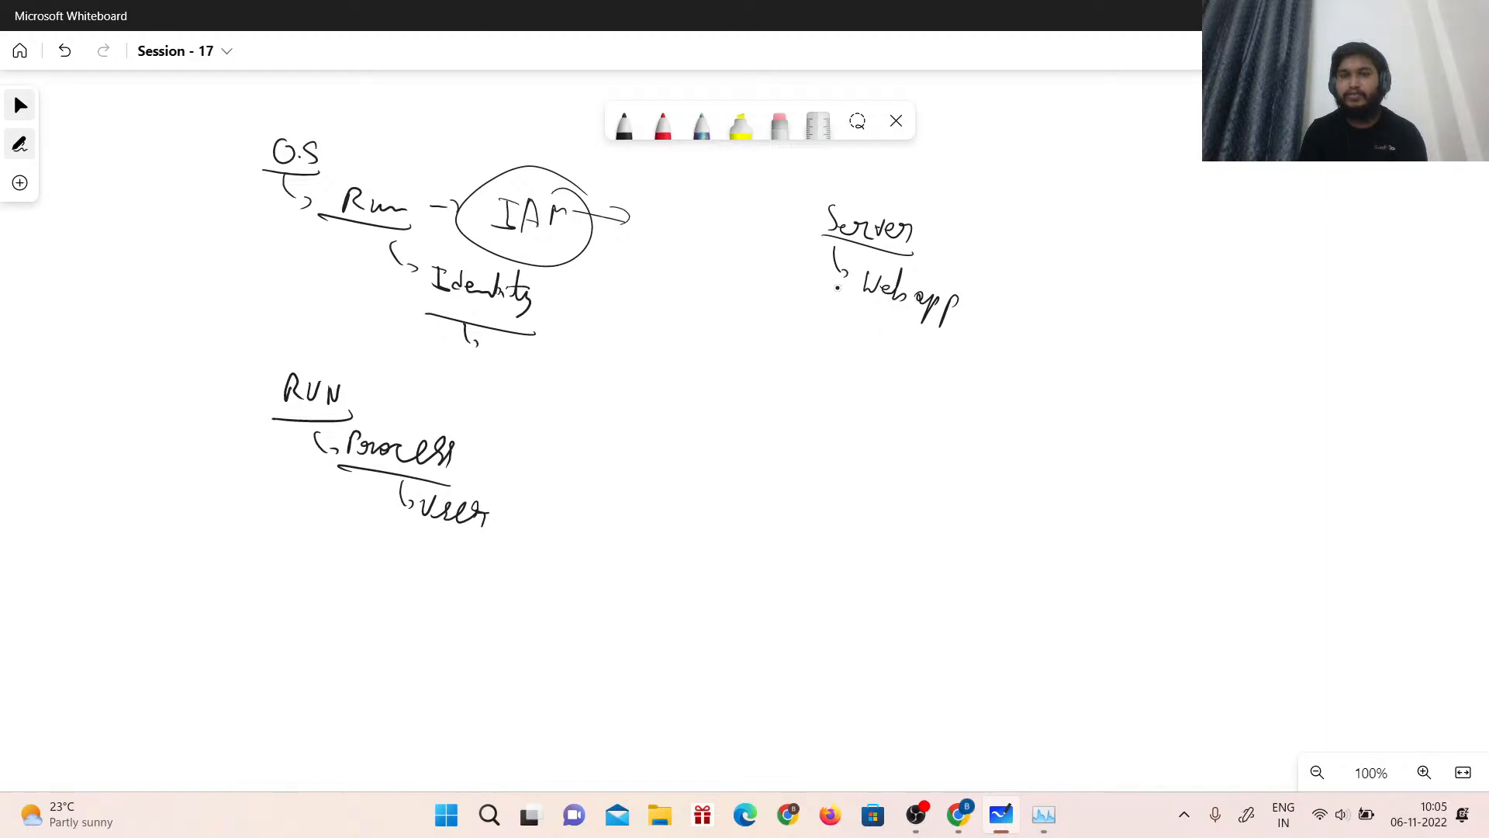
{"action": "mouse_move", "coordinate": [829, 291]}
{"action": "left_mouse_down"}
{"action": "mouse_move", "coordinate": [846, 335]}
{"action": "mouse_move", "coordinate": [900, 358]}
{"action": "mouse_move", "coordinate": [881, 375]}
{"action": "mouse_move", "coordinate": [919, 364]}
{"action": "mouse_move", "coordinate": [944, 380]}
{"action": "left_mouse_up"}
{"action": "mouse_move", "coordinate": [809, 358]}
{"action": "left_mouse_down"}
{"action": "mouse_move", "coordinate": [813, 397]}
{"action": "mouse_move", "coordinate": [859, 388]}
{"action": "mouse_move", "coordinate": [875, 419]}
{"action": "mouse_move", "coordinate": [900, 404]}
{"action": "mouse_move", "coordinate": [908, 431]}
{"action": "mouse_move", "coordinate": [954, 453]}
{"action": "left_mouse_up"}
Step: Group the three server items with a curly brace and add arrows pointing left of each
{"action": "mouse_move", "coordinate": [980, 288]}
{"action": "left_mouse_down"}
{"action": "mouse_move", "coordinate": [1007, 298]}
{"action": "mouse_move", "coordinate": [963, 448]}
{"action": "left_mouse_up"}
{"action": "left_click_drag", "start_coordinate": [995, 379], "coordinate": [1034, 385]}
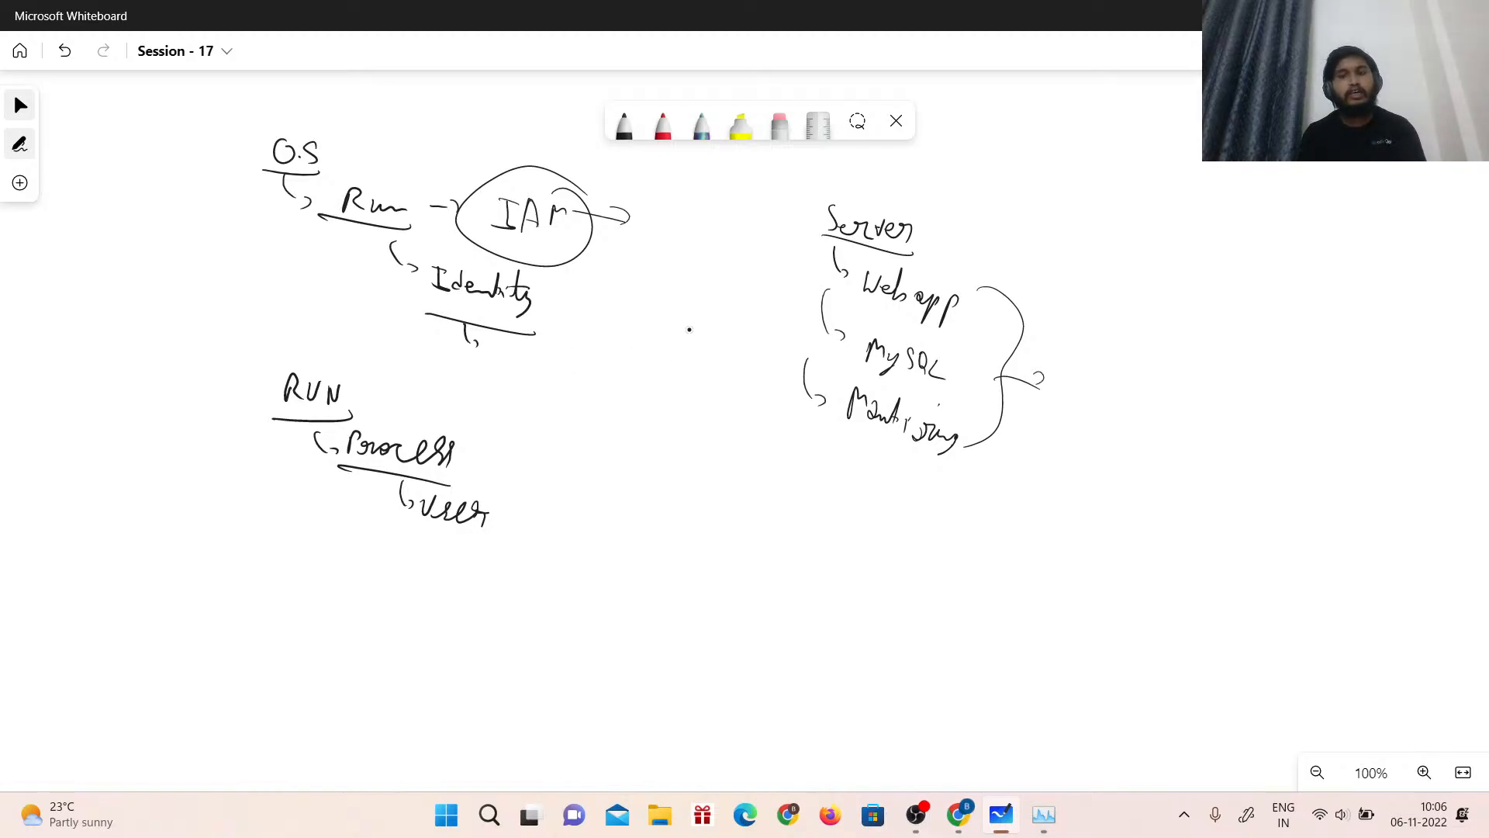
{"action": "left_click_drag", "start_coordinate": [790, 399], "coordinate": [749, 408]}
{"action": "mouse_move", "coordinate": [790, 350]}
{"action": "left_mouse_down"}
{"action": "mouse_move", "coordinate": [758, 341]}
{"action": "mouse_move", "coordinate": [773, 346]}
{"action": "left_mouse_up"}
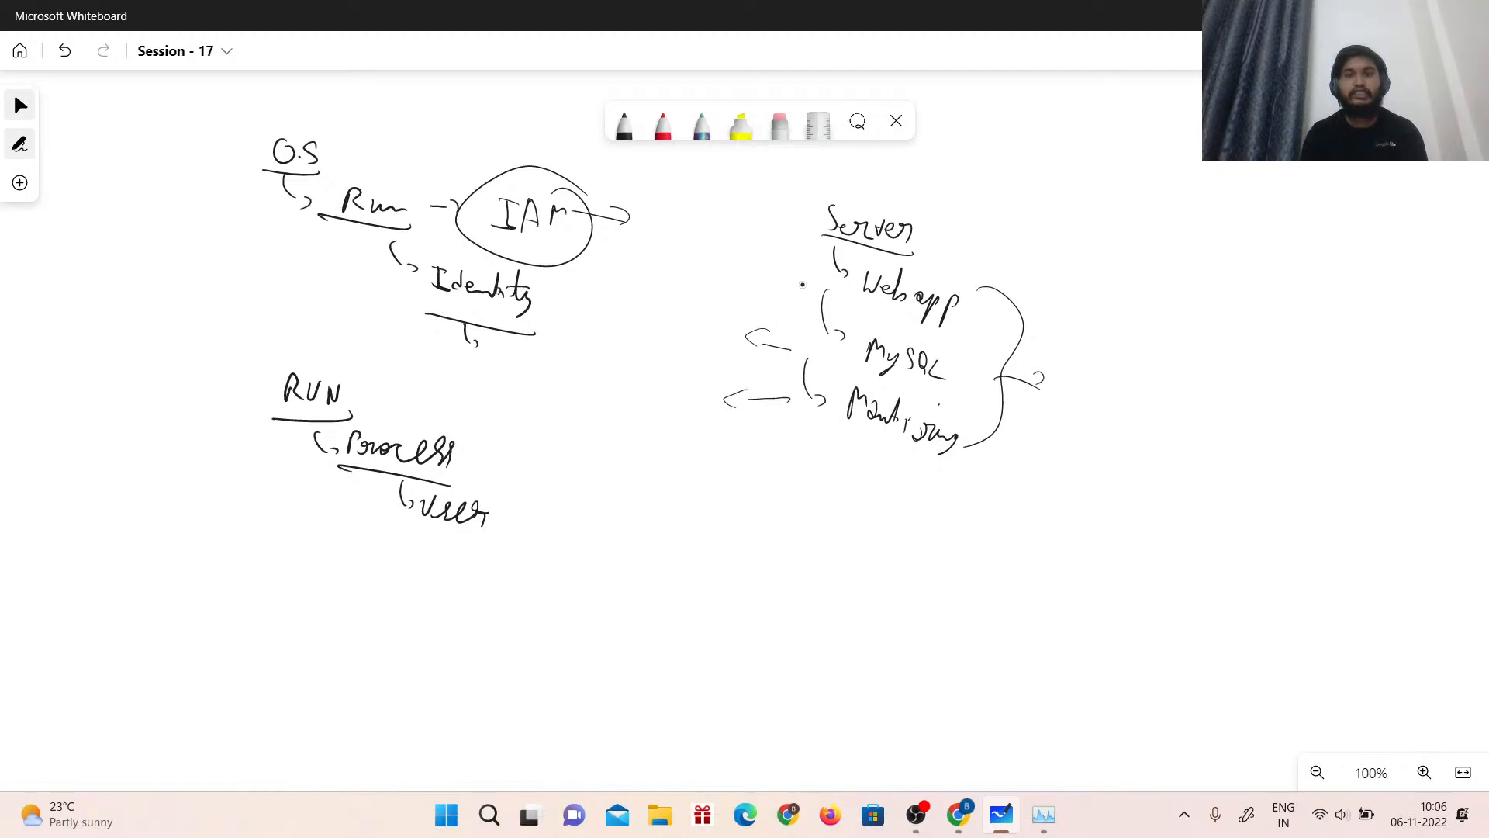
{"action": "left_click_drag", "start_coordinate": [802, 285], "coordinate": [766, 273]}
{"action": "mouse_move", "coordinate": [776, 265]}
{"action": "left_mouse_down"}
{"action": "mouse_move", "coordinate": [760, 274]}
{"action": "mouse_move", "coordinate": [776, 284]}
{"action": "left_mouse_up"}
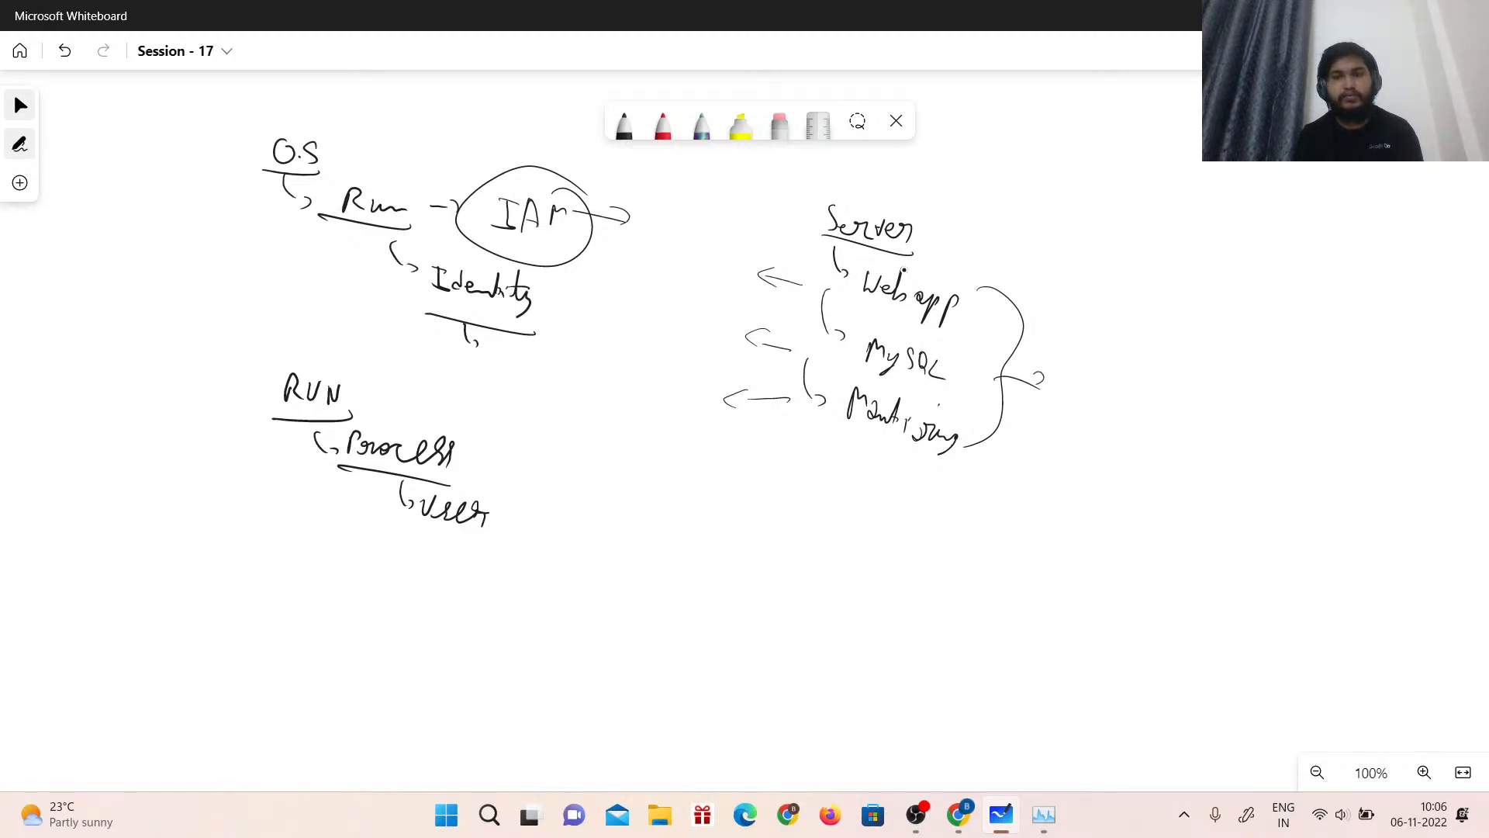
Step: Circle Web app and MySQL under Server and write a boxed MySQL note below the diagram
{"action": "mouse_move", "coordinate": [903, 261]}
{"action": "left_mouse_down"}
{"action": "mouse_move", "coordinate": [961, 329]}
{"action": "mouse_move", "coordinate": [915, 264]}
{"action": "left_mouse_up"}
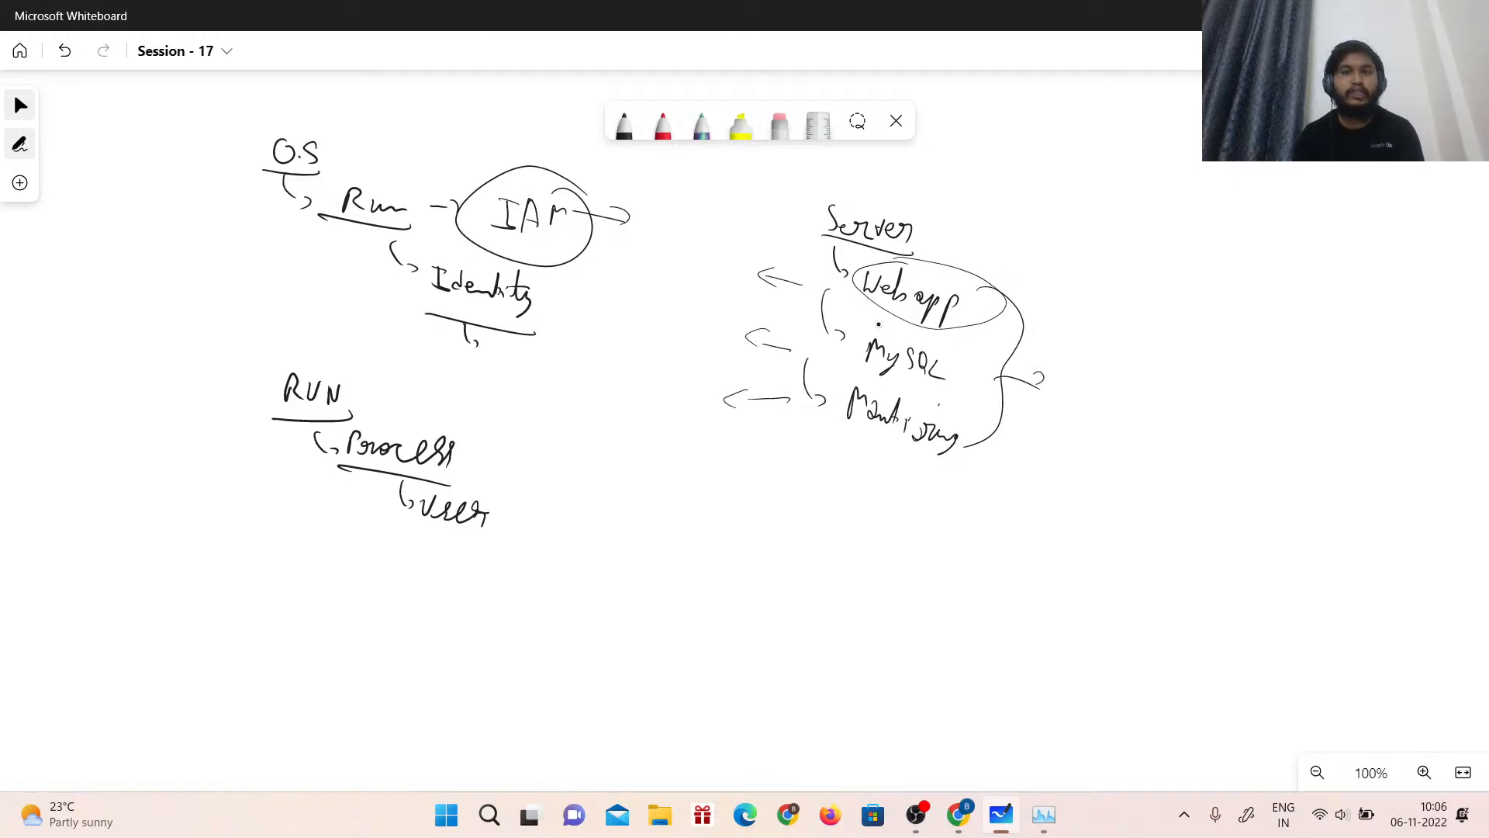
{"action": "mouse_move", "coordinate": [875, 329]}
{"action": "left_mouse_down"}
{"action": "mouse_move", "coordinate": [945, 388]}
{"action": "mouse_move", "coordinate": [850, 337]}
{"action": "mouse_move", "coordinate": [985, 450]}
{"action": "mouse_move", "coordinate": [907, 400]}
{"action": "left_mouse_up"}
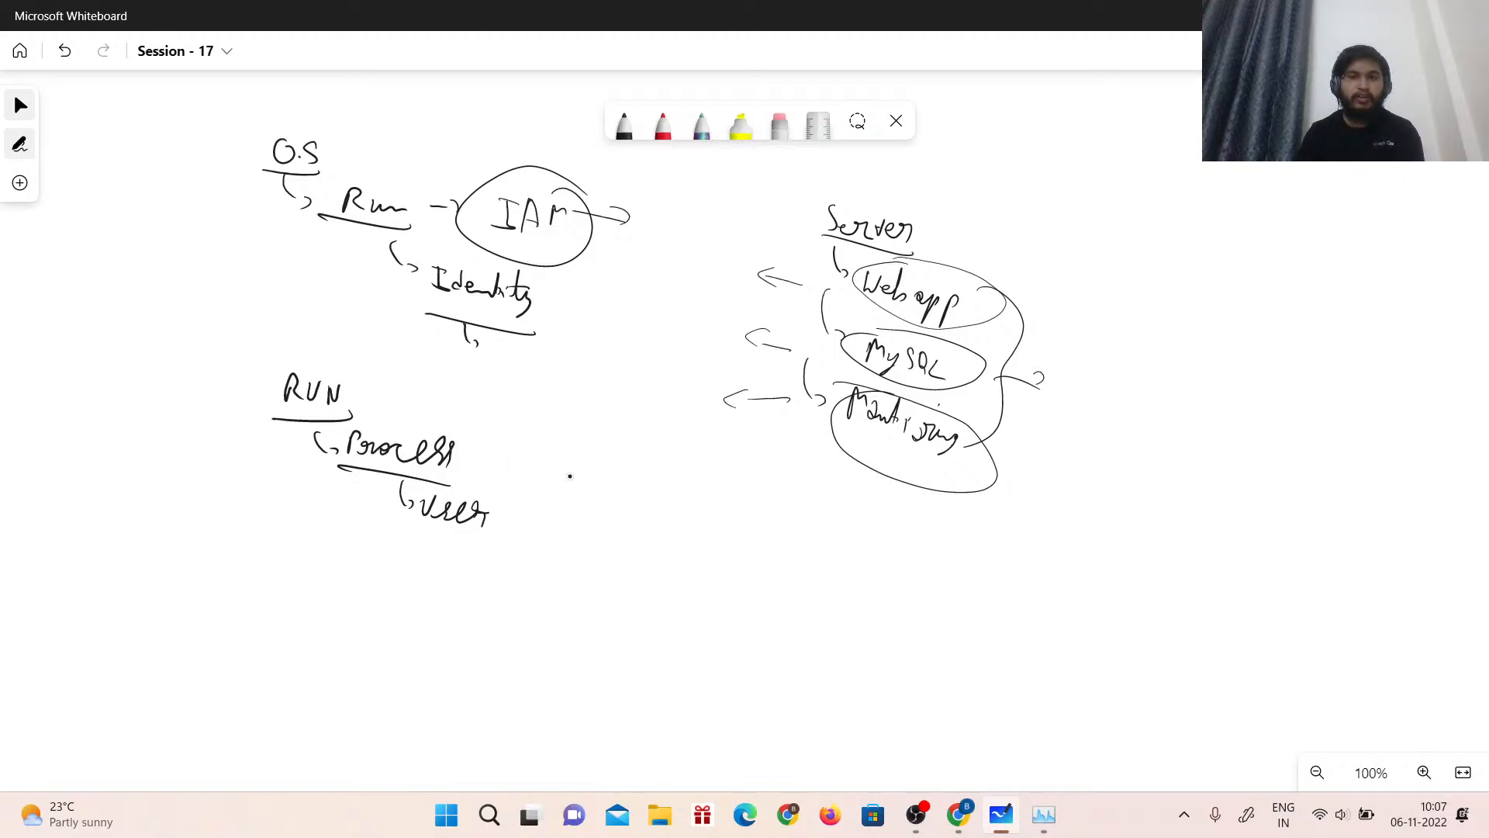
{"action": "mouse_move", "coordinate": [672, 505]}
{"action": "left_mouse_down"}
{"action": "mouse_move", "coordinate": [693, 519]}
{"action": "mouse_move", "coordinate": [724, 506]}
{"action": "mouse_move", "coordinate": [737, 528]}
{"action": "mouse_move", "coordinate": [667, 546]}
{"action": "mouse_move", "coordinate": [671, 503]}
{"action": "mouse_move", "coordinate": [729, 481]}
{"action": "mouse_move", "coordinate": [773, 529]}
{"action": "mouse_move", "coordinate": [682, 536]}
{"action": "mouse_move", "coordinate": [779, 553]}
{"action": "left_mouse_up"}
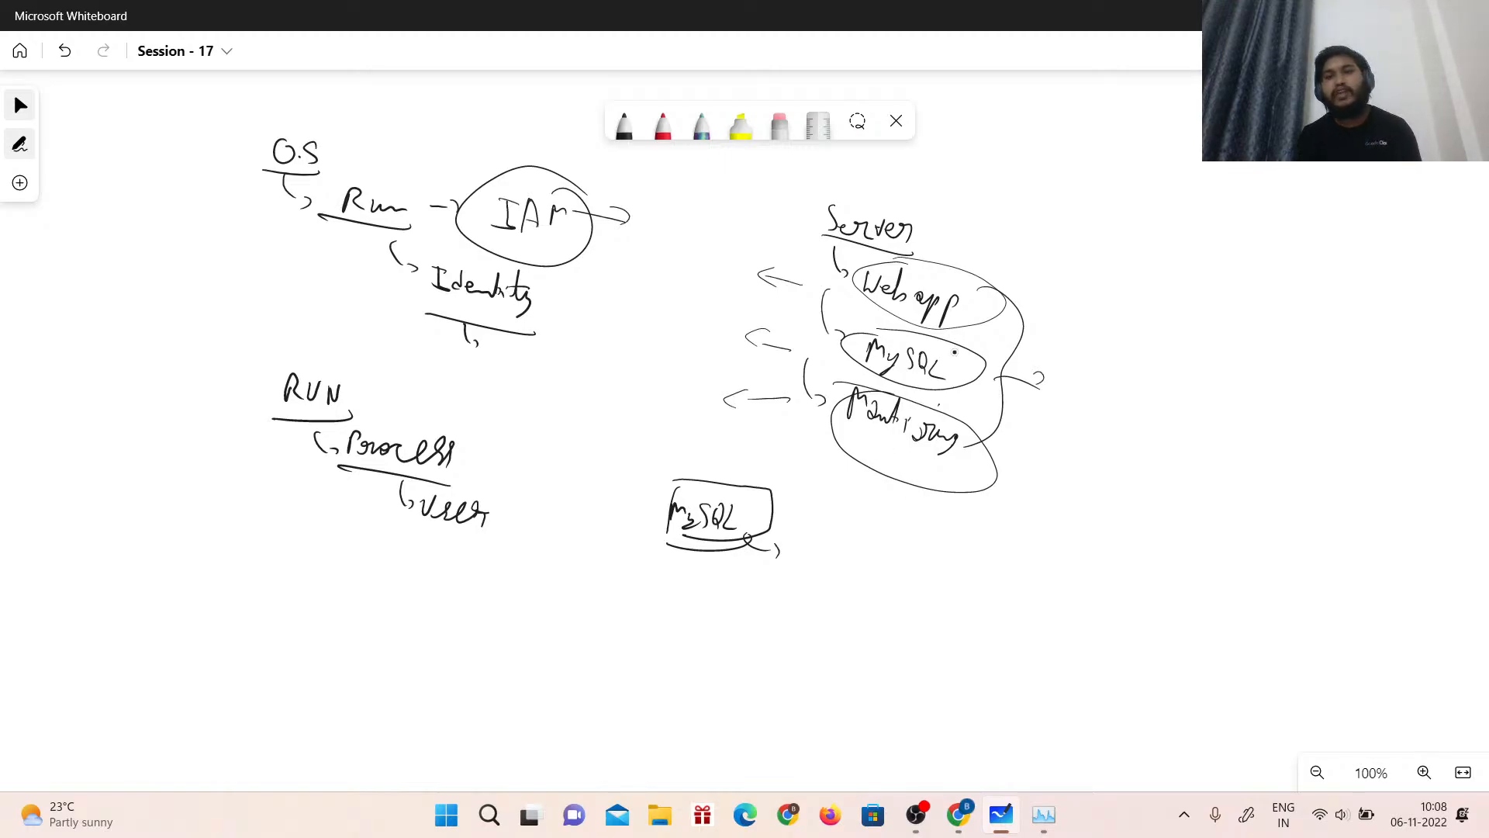
Step: Handwrite 'Privilege escalation' at the top right, undoing stray strokes, and underline it
{"action": "mouse_move", "coordinate": [1015, 153]}
{"action": "left_mouse_down"}
{"action": "mouse_move", "coordinate": [1030, 130]}
{"action": "mouse_move", "coordinate": [1018, 141]}
{"action": "mouse_move", "coordinate": [1052, 144]}
{"action": "mouse_move", "coordinate": [1078, 120]}
{"action": "mouse_move", "coordinate": [1110, 163]}
{"action": "mouse_move", "coordinate": [1202, 142]}
{"action": "left_mouse_up"}
{"action": "left_click", "coordinate": [1055, 138]}
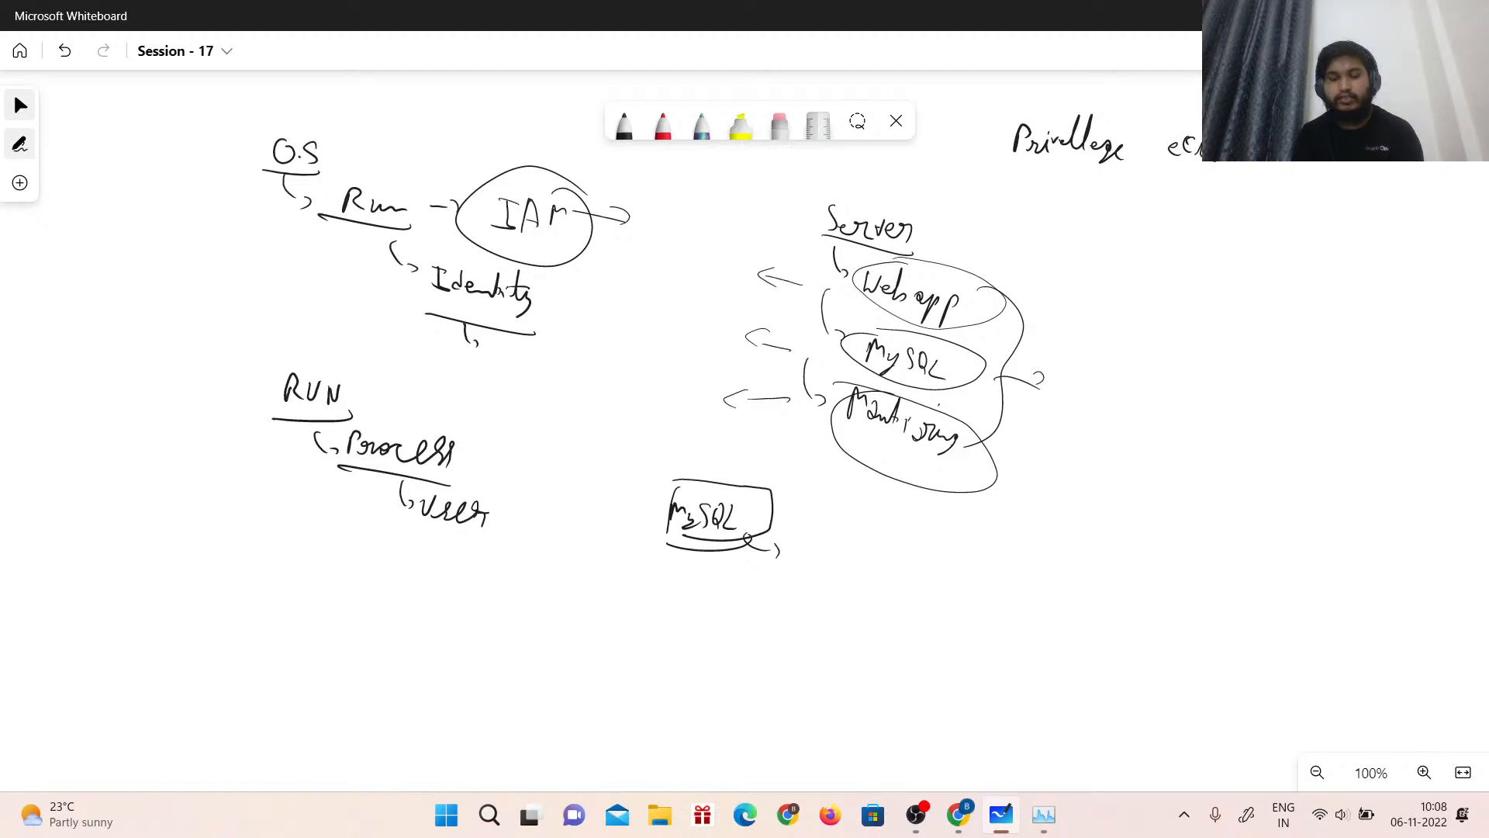
{"action": "key", "text": "ctrl+z"}
{"action": "key", "text": "ctrl+z"}
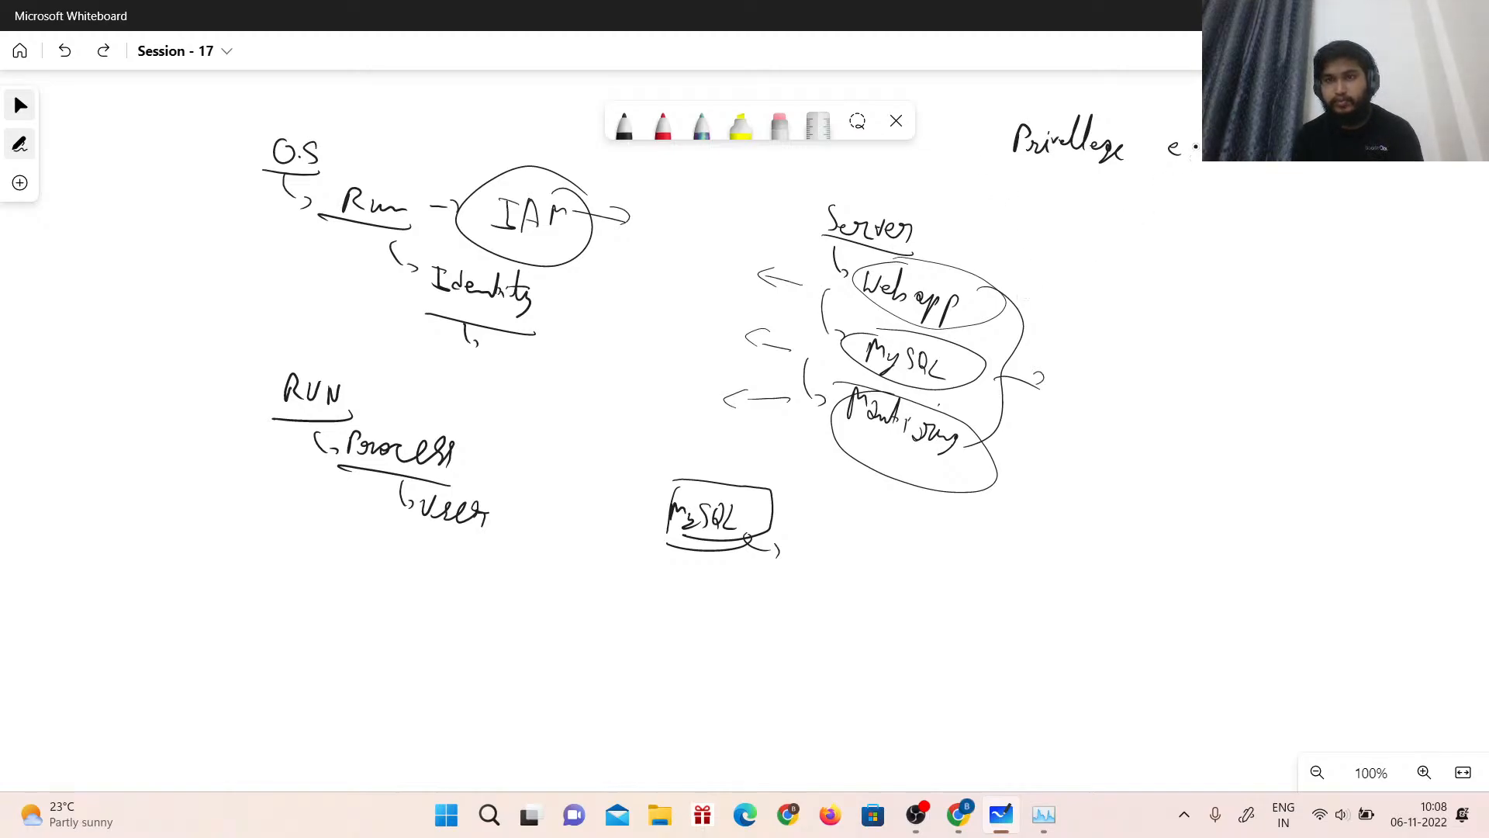
{"action": "left_click_drag", "start_coordinate": [1200, 143], "coordinate": [1202, 158]}
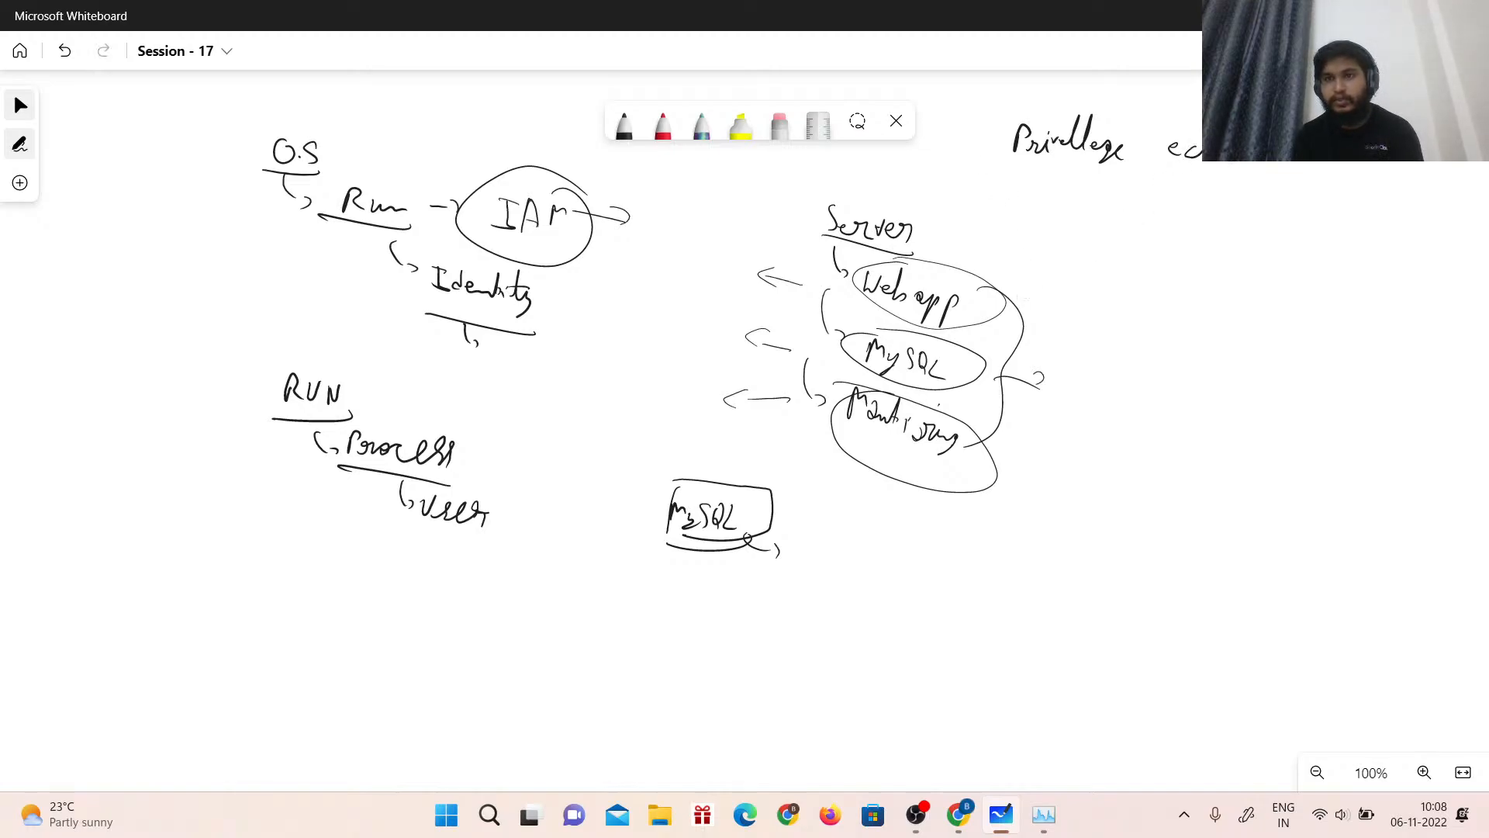
{"action": "left_click_drag", "start_coordinate": [1273, 179], "coordinate": [1176, 163]}
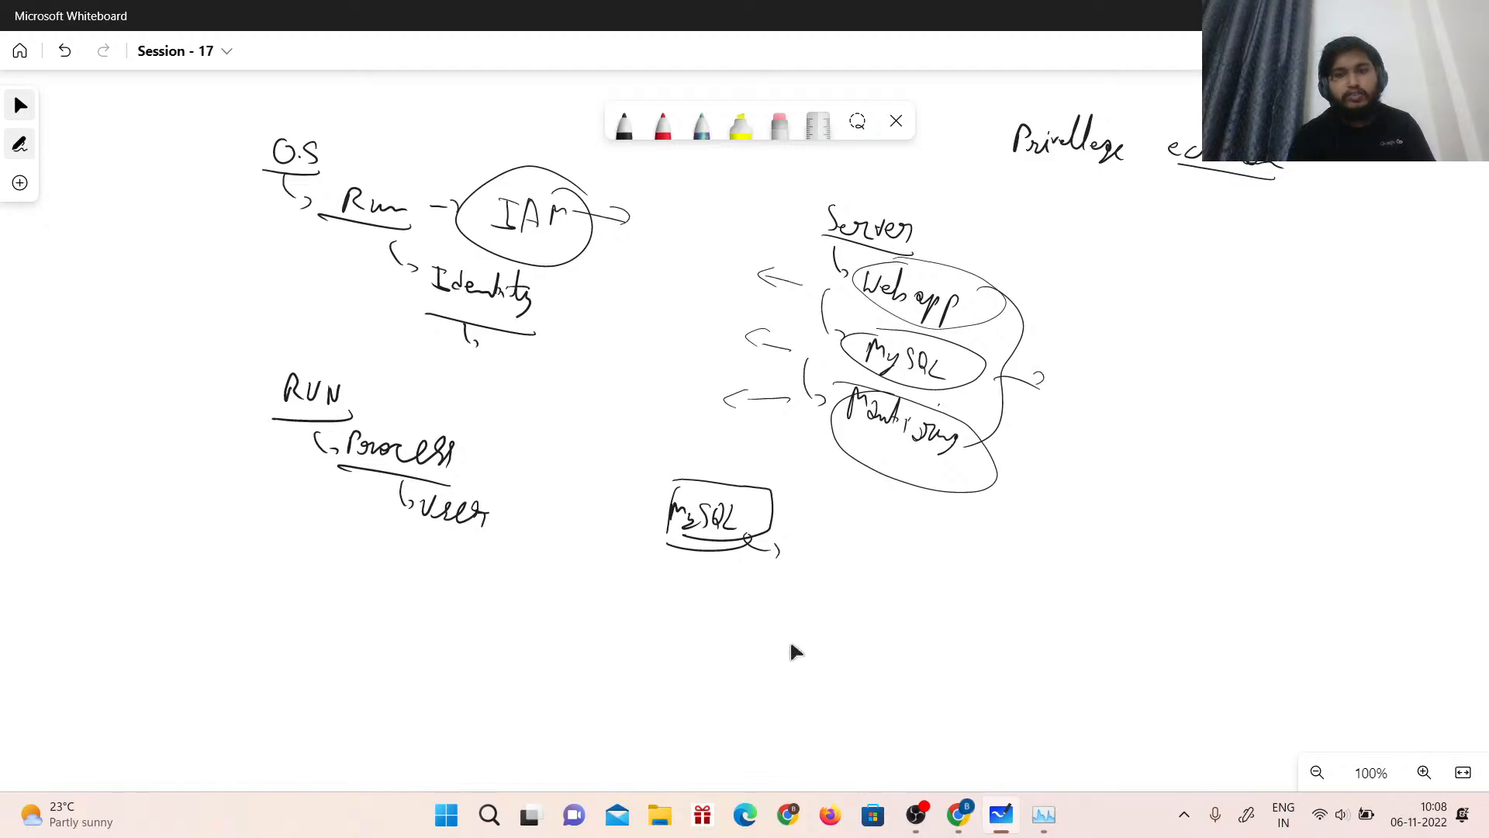
{"action": "scroll", "coordinate": [790, 639], "scroll_direction": "down", "scroll_amount": 6}
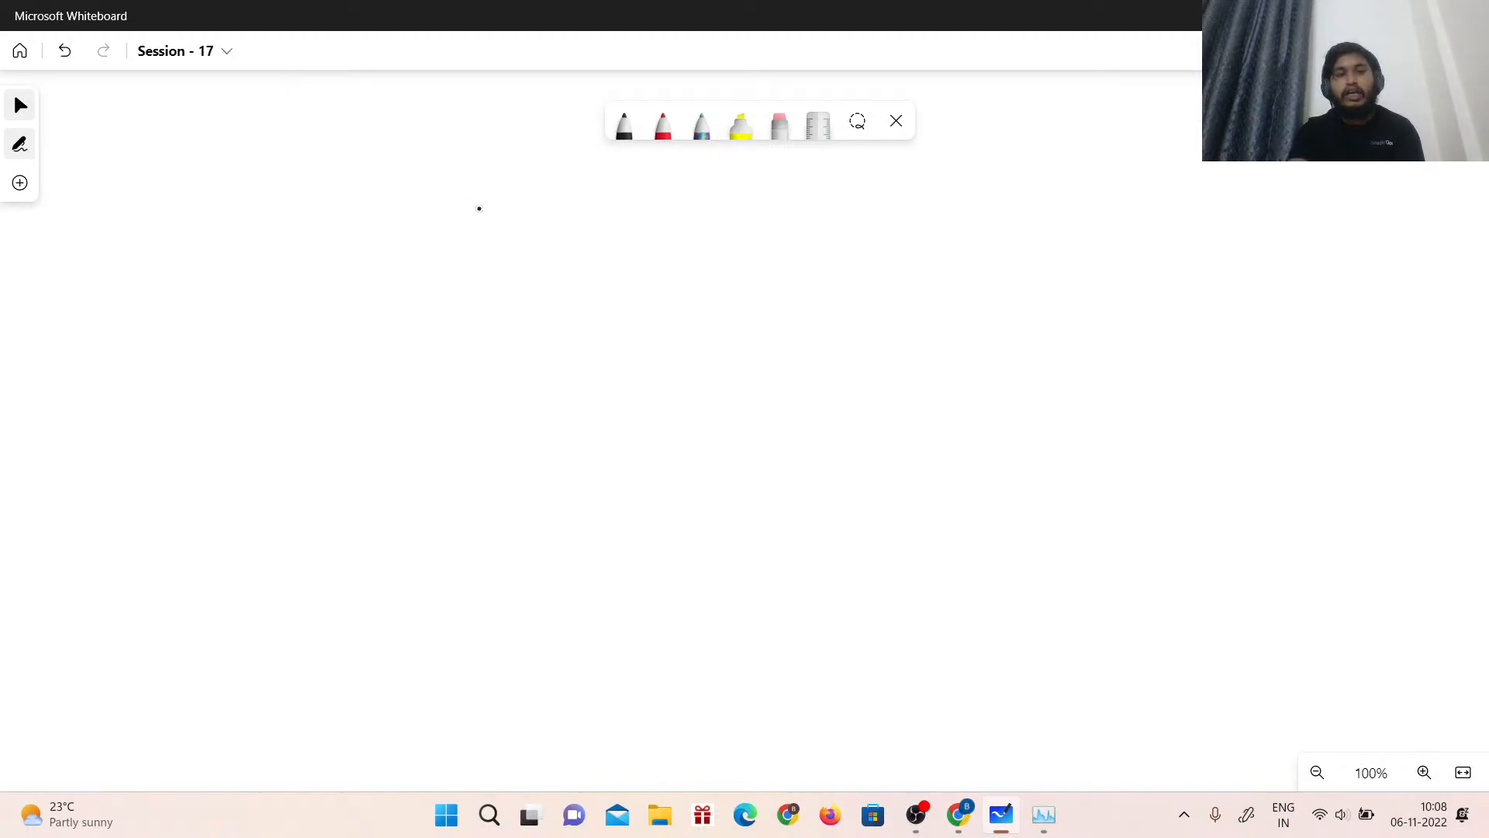
Step: Write User with three arrows down to Local, Root and Service
{"action": "left_click_drag", "start_coordinate": [416, 177], "coordinate": [462, 195]}
{"action": "mouse_move", "coordinate": [427, 219]}
{"action": "left_mouse_down"}
{"action": "mouse_move", "coordinate": [376, 260]}
{"action": "mouse_move", "coordinate": [457, 271]}
{"action": "mouse_move", "coordinate": [514, 250]}
{"action": "mouse_move", "coordinate": [505, 264]}
{"action": "left_mouse_up"}
{"action": "mouse_move", "coordinate": [287, 270]}
{"action": "left_mouse_down"}
{"action": "mouse_move", "coordinate": [278, 295]}
{"action": "mouse_move", "coordinate": [303, 283]}
{"action": "mouse_move", "coordinate": [349, 299]}
{"action": "left_mouse_up"}
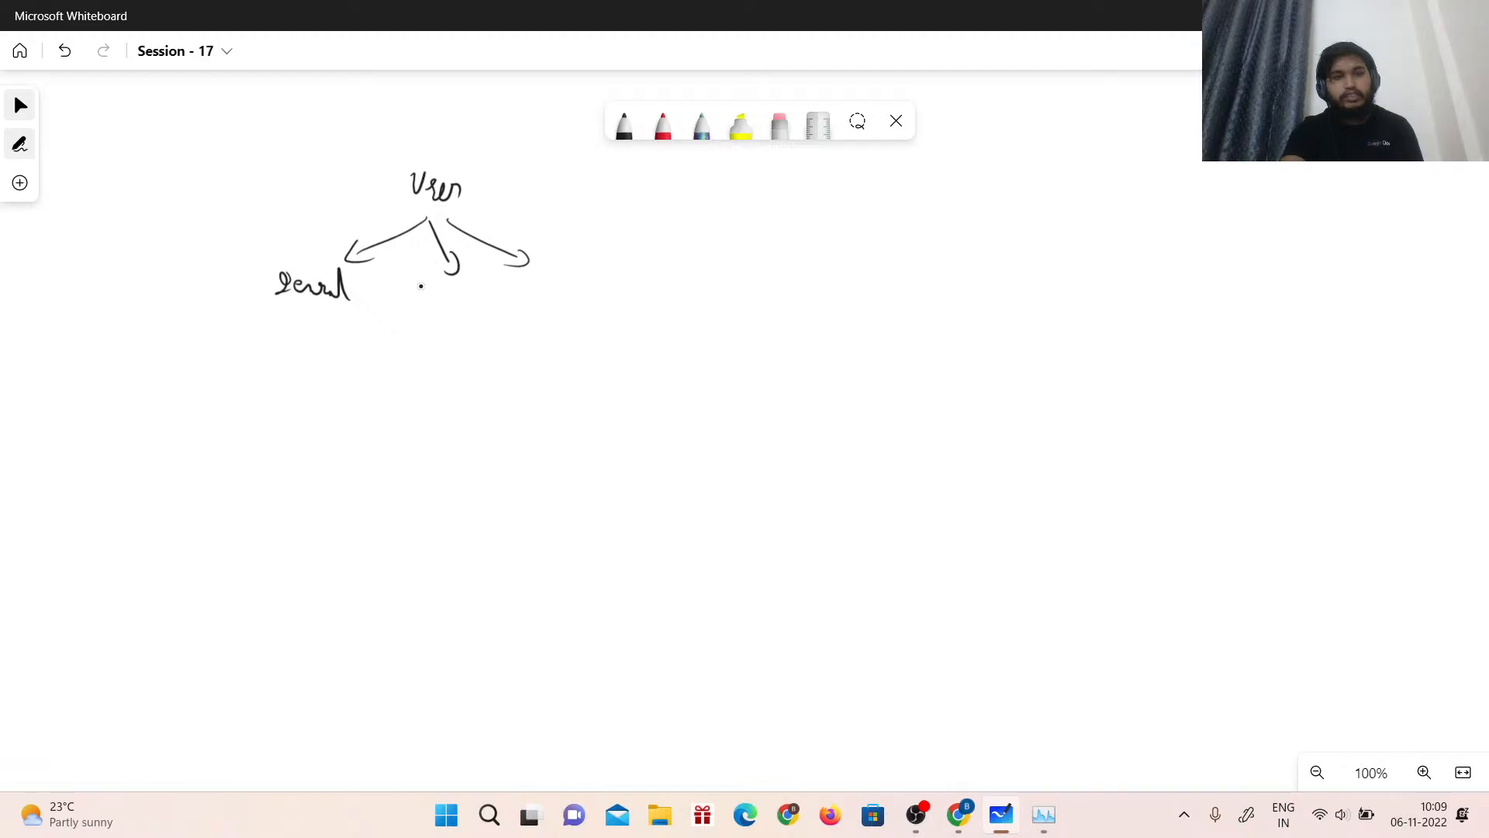
{"action": "mouse_move", "coordinate": [418, 283]}
{"action": "left_mouse_down"}
{"action": "mouse_move", "coordinate": [431, 301]}
{"action": "mouse_move", "coordinate": [460, 295]}
{"action": "left_mouse_up"}
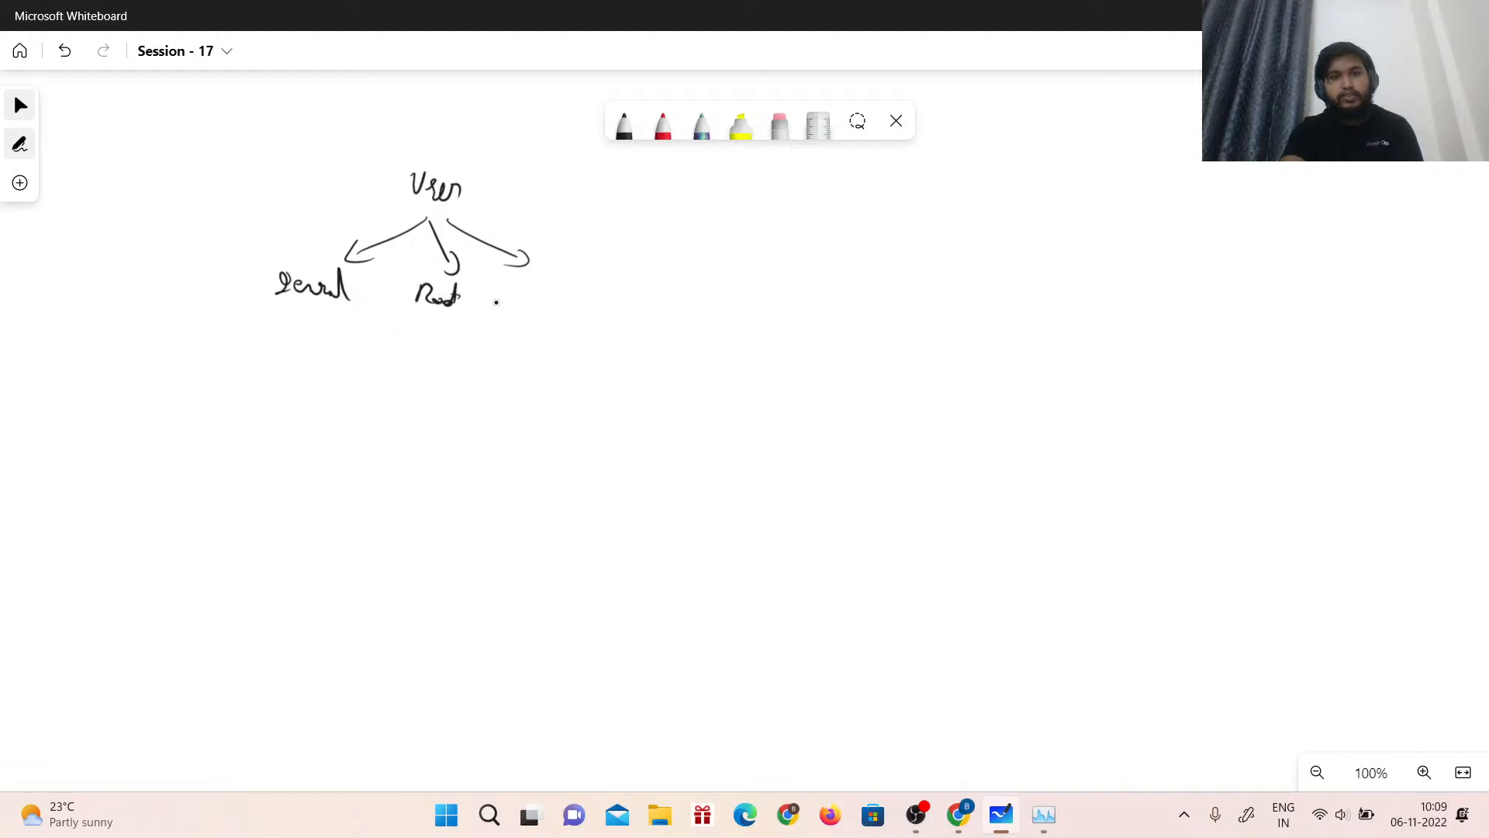
{"action": "mouse_move", "coordinate": [542, 275]}
{"action": "left_mouse_down"}
{"action": "mouse_move", "coordinate": [543, 298]}
{"action": "mouse_move", "coordinate": [612, 284]}
{"action": "left_mouse_up"}
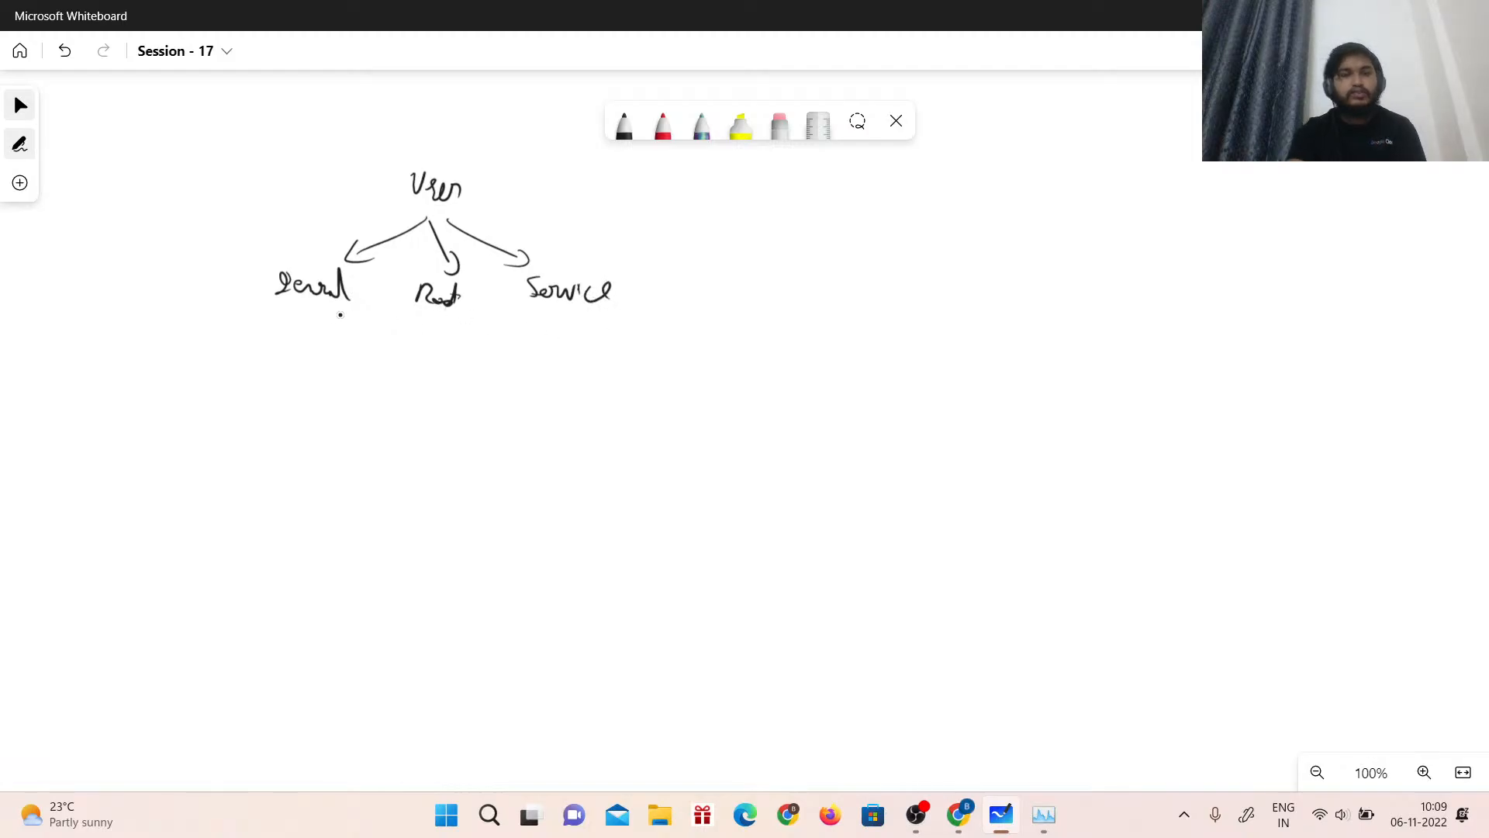
Step: Draw short lines under the three user types, a stem under Root, and a looping arrow from Local to Root
{"action": "left_click_drag", "start_coordinate": [287, 330], "coordinate": [446, 337]}
{"action": "left_click_drag", "start_coordinate": [548, 339], "coordinate": [583, 339]}
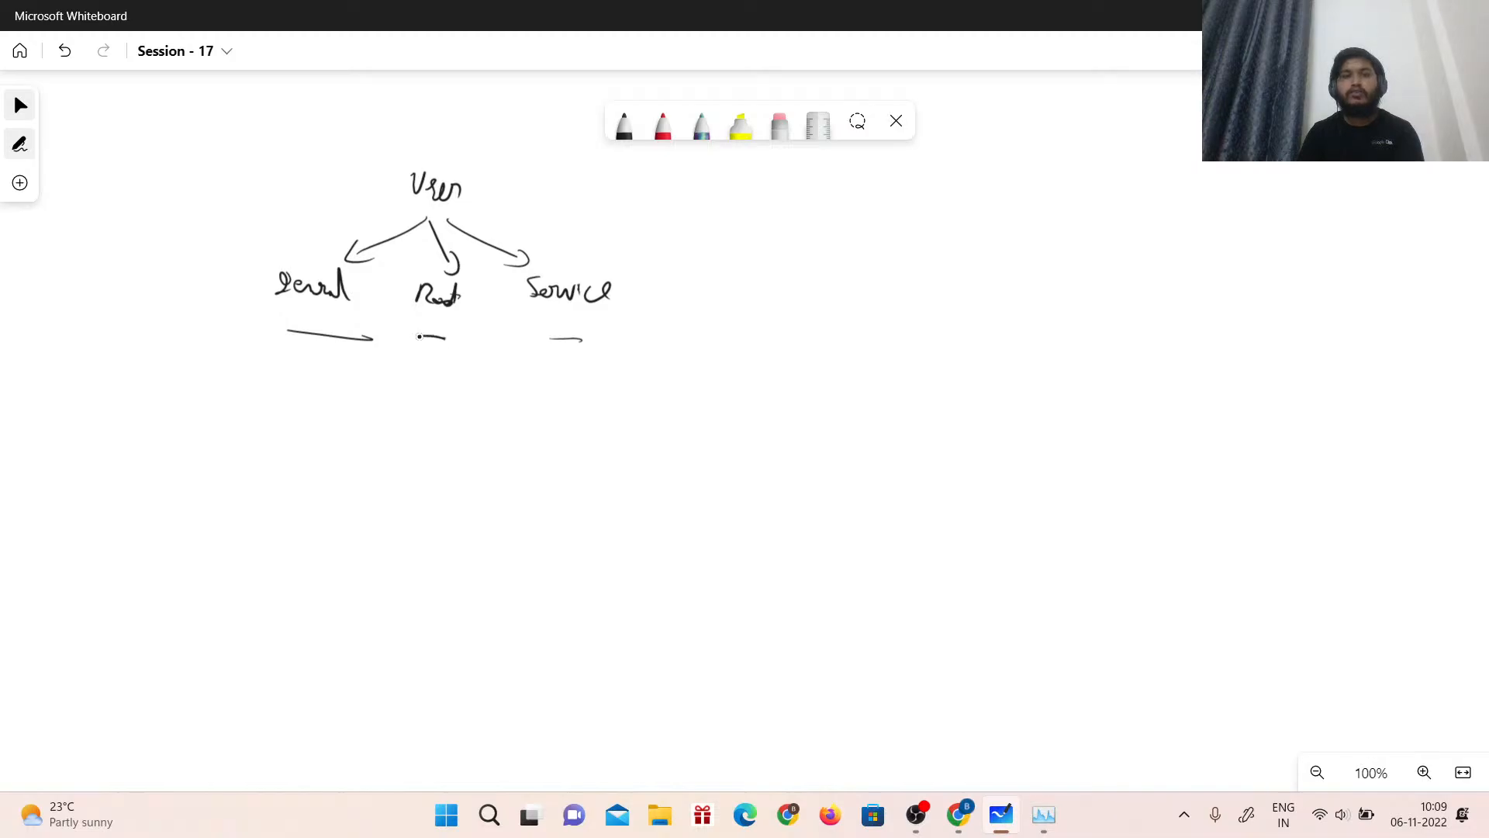
{"action": "left_click_drag", "start_coordinate": [420, 337], "coordinate": [437, 374]}
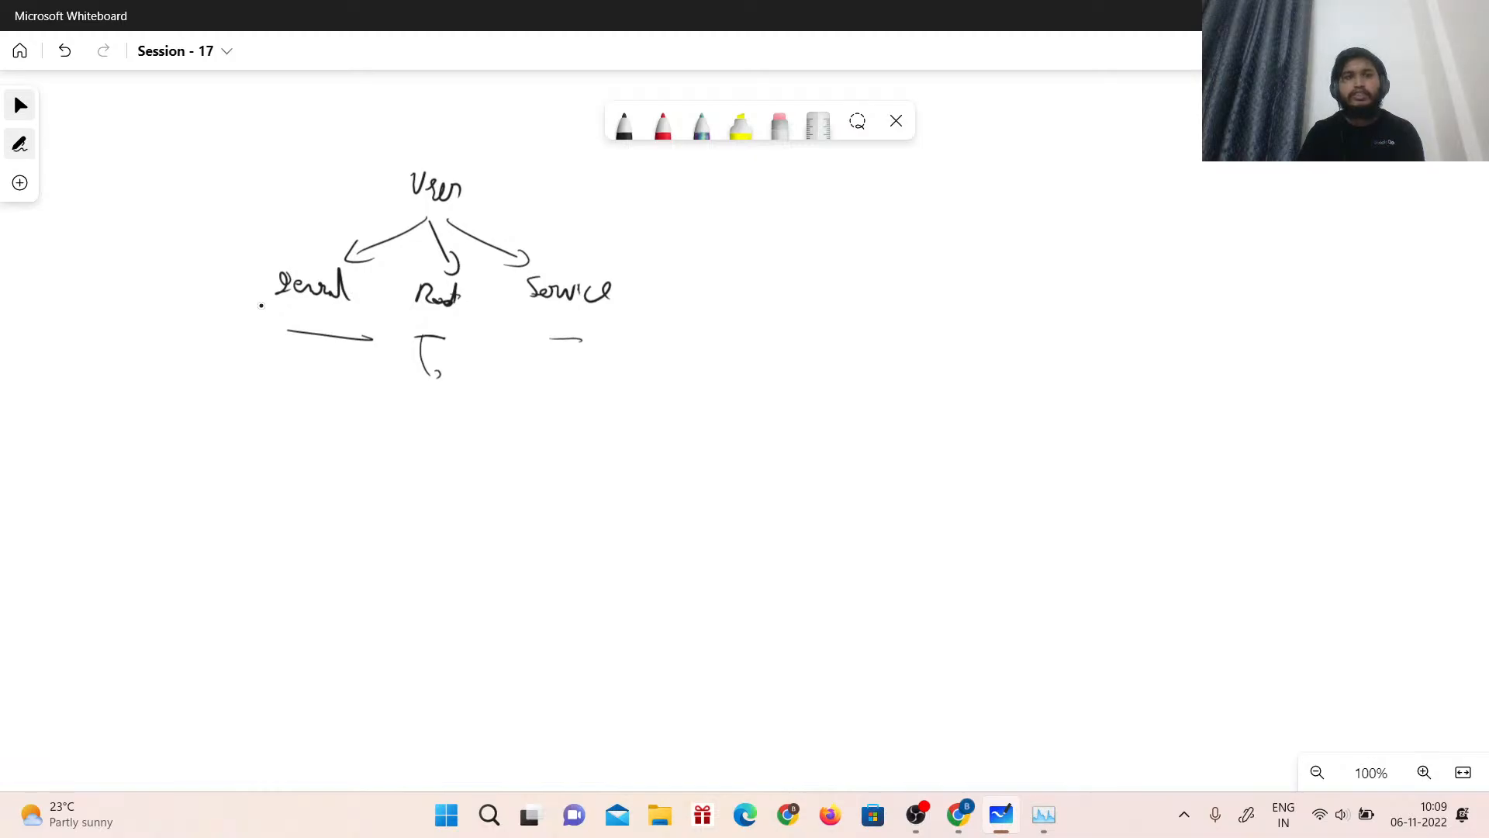
{"action": "mouse_move", "coordinate": [262, 306]}
{"action": "left_mouse_down"}
{"action": "mouse_move", "coordinate": [230, 428]}
{"action": "mouse_move", "coordinate": [392, 415]}
{"action": "mouse_move", "coordinate": [426, 346]}
{"action": "mouse_move", "coordinate": [409, 348]}
{"action": "mouse_move", "coordinate": [442, 355]}
{"action": "left_mouse_up"}
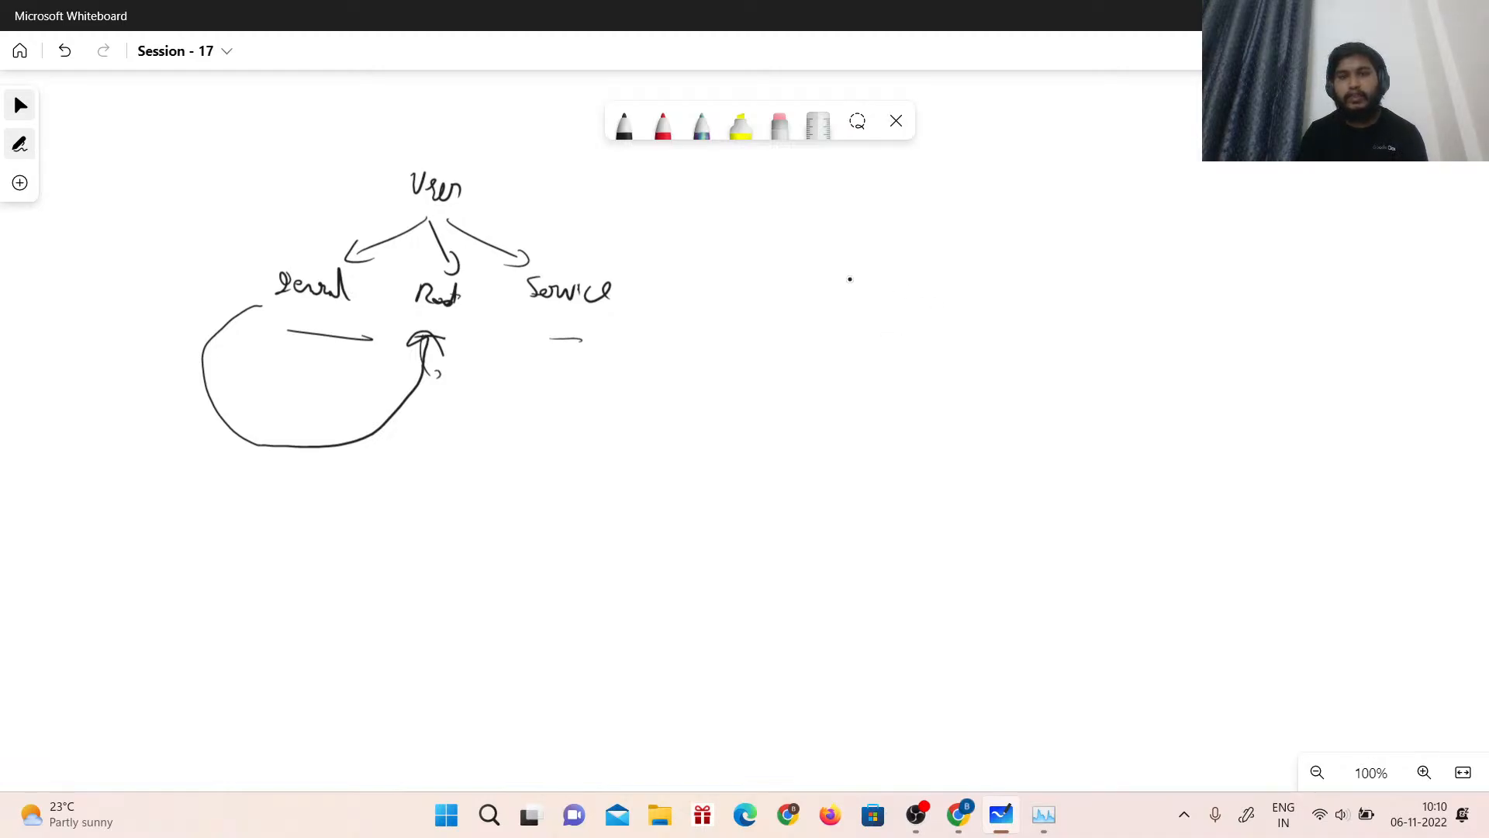
Step: Write 'Sudo' to the right of Service and underline it
{"action": "mouse_move", "coordinate": [844, 276]}
{"action": "left_mouse_down"}
{"action": "mouse_move", "coordinate": [842, 302]}
{"action": "mouse_move", "coordinate": [884, 299]}
{"action": "mouse_move", "coordinate": [890, 279]}
{"action": "left_mouse_up"}
{"action": "left_click_drag", "start_coordinate": [900, 293], "coordinate": [840, 318]}
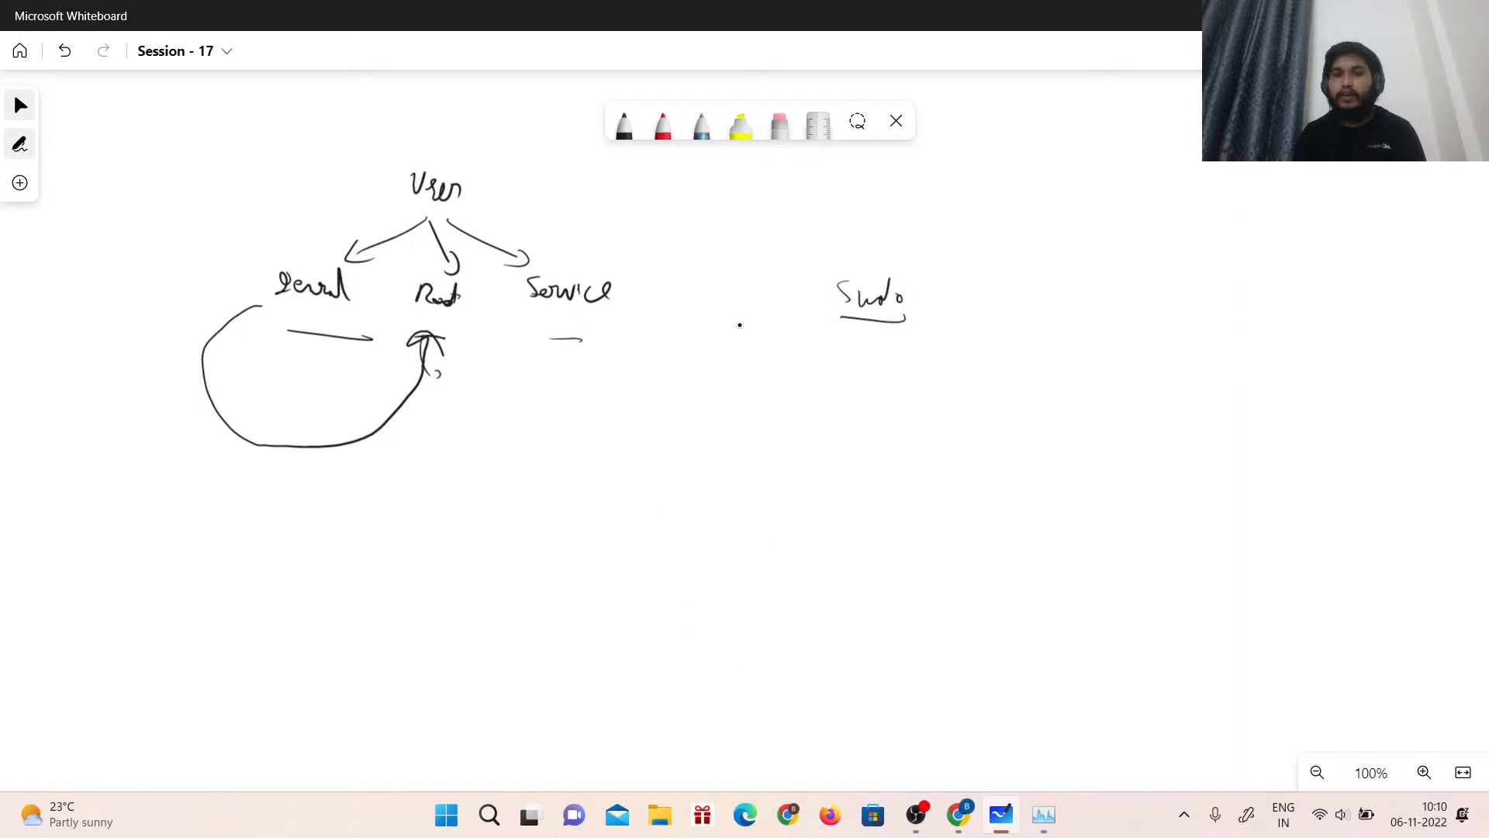
Step: Write User → Jack and User → Bob under Sudo, joined by a curved arrow from Jack to Bob
{"action": "mouse_move", "coordinate": [679, 385]}
{"action": "left_mouse_down"}
{"action": "mouse_move", "coordinate": [708, 407]}
{"action": "mouse_move", "coordinate": [802, 403]}
{"action": "mouse_move", "coordinate": [918, 428]}
{"action": "left_mouse_up"}
{"action": "mouse_move", "coordinate": [674, 452]}
{"action": "left_mouse_down"}
{"action": "mouse_move", "coordinate": [702, 479]}
{"action": "mouse_move", "coordinate": [733, 477]}
{"action": "left_mouse_up"}
{"action": "mouse_move", "coordinate": [743, 477]}
{"action": "left_mouse_down"}
{"action": "mouse_move", "coordinate": [847, 497]}
{"action": "mouse_move", "coordinate": [885, 464]}
{"action": "mouse_move", "coordinate": [889, 497]}
{"action": "left_mouse_up"}
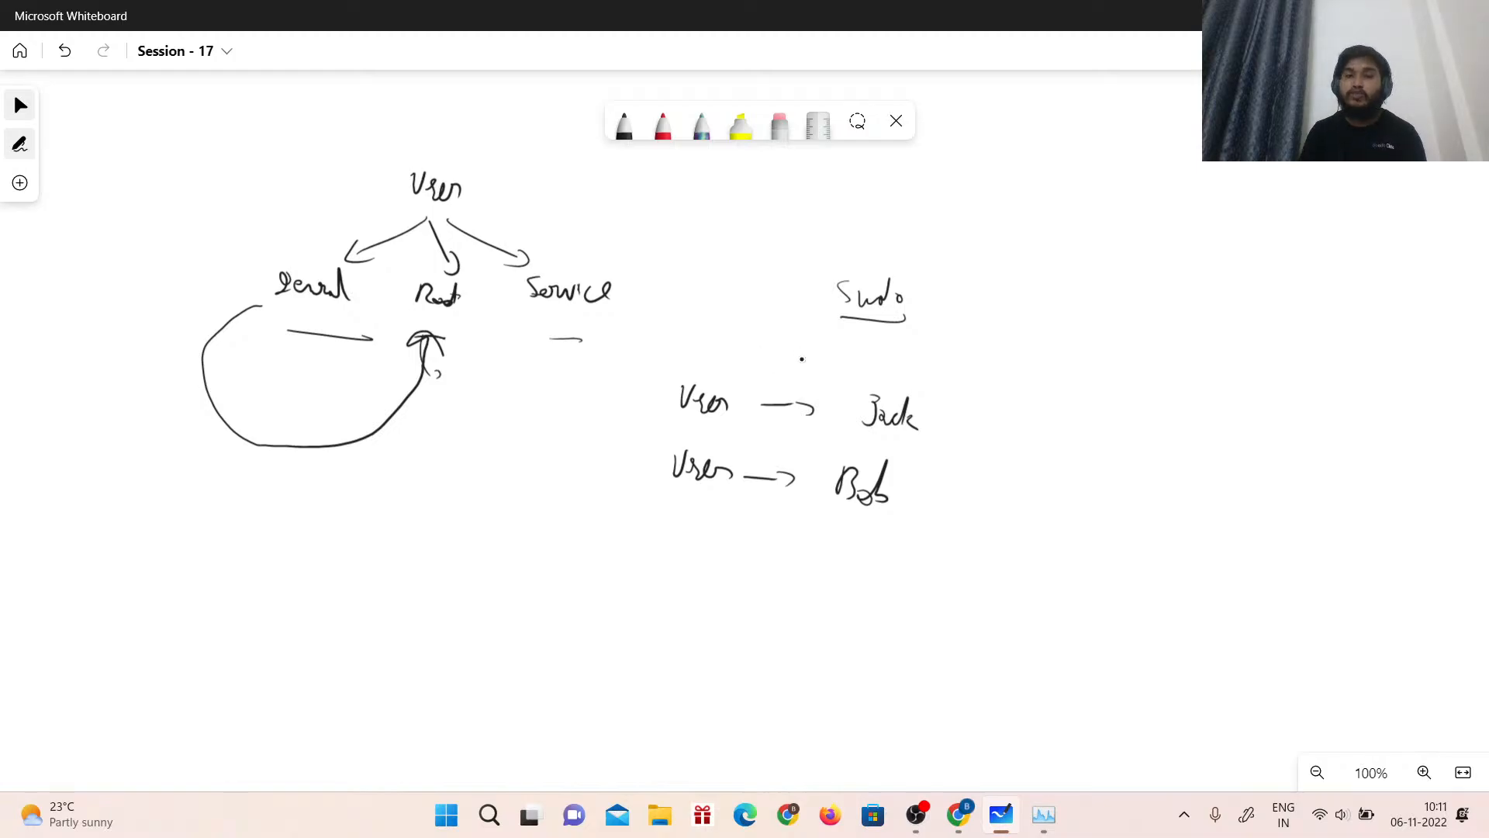
{"action": "mouse_move", "coordinate": [931, 405]}
{"action": "left_mouse_down"}
{"action": "mouse_move", "coordinate": [960, 436]}
{"action": "mouse_move", "coordinate": [905, 465]}
{"action": "left_mouse_up"}
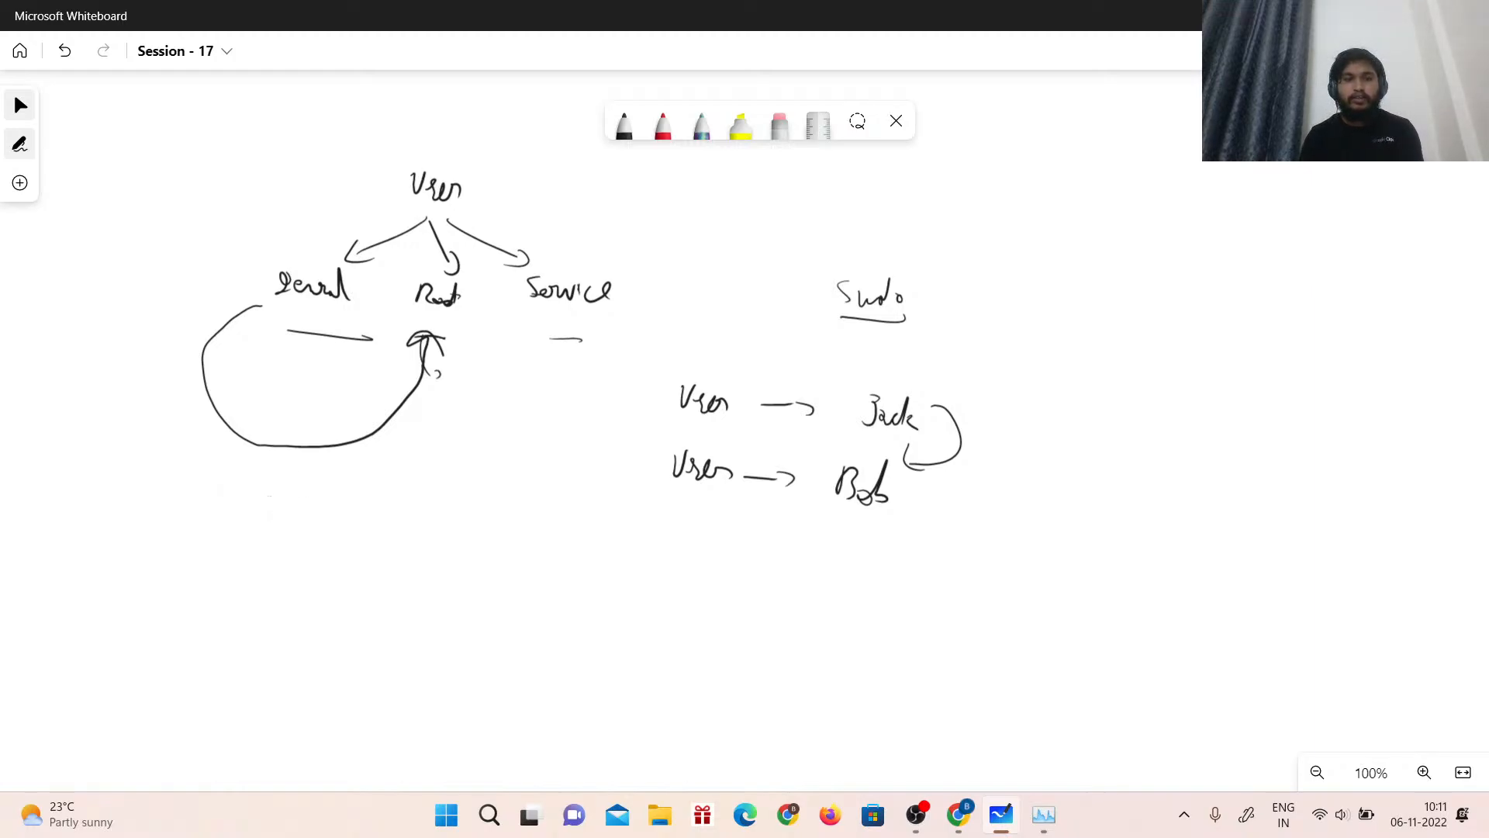
Step: Write Root below the loop, circle it and draw an arrow out from it
{"action": "mouse_move", "coordinate": [274, 512]}
{"action": "left_mouse_down"}
{"action": "mouse_move", "coordinate": [272, 540]}
{"action": "mouse_move", "coordinate": [277, 525]}
{"action": "mouse_move", "coordinate": [321, 544]}
{"action": "left_mouse_up"}
{"action": "mouse_move", "coordinate": [316, 528]}
{"action": "left_mouse_down"}
{"action": "mouse_move", "coordinate": [332, 524]}
{"action": "mouse_move", "coordinate": [246, 508]}
{"action": "mouse_move", "coordinate": [340, 508]}
{"action": "left_mouse_up"}
{"action": "mouse_move", "coordinate": [355, 532]}
{"action": "left_mouse_down"}
{"action": "mouse_move", "coordinate": [463, 548]}
{"action": "mouse_move", "coordinate": [495, 519]}
{"action": "mouse_move", "coordinate": [529, 559]}
{"action": "mouse_move", "coordinate": [533, 516]}
{"action": "left_mouse_up"}
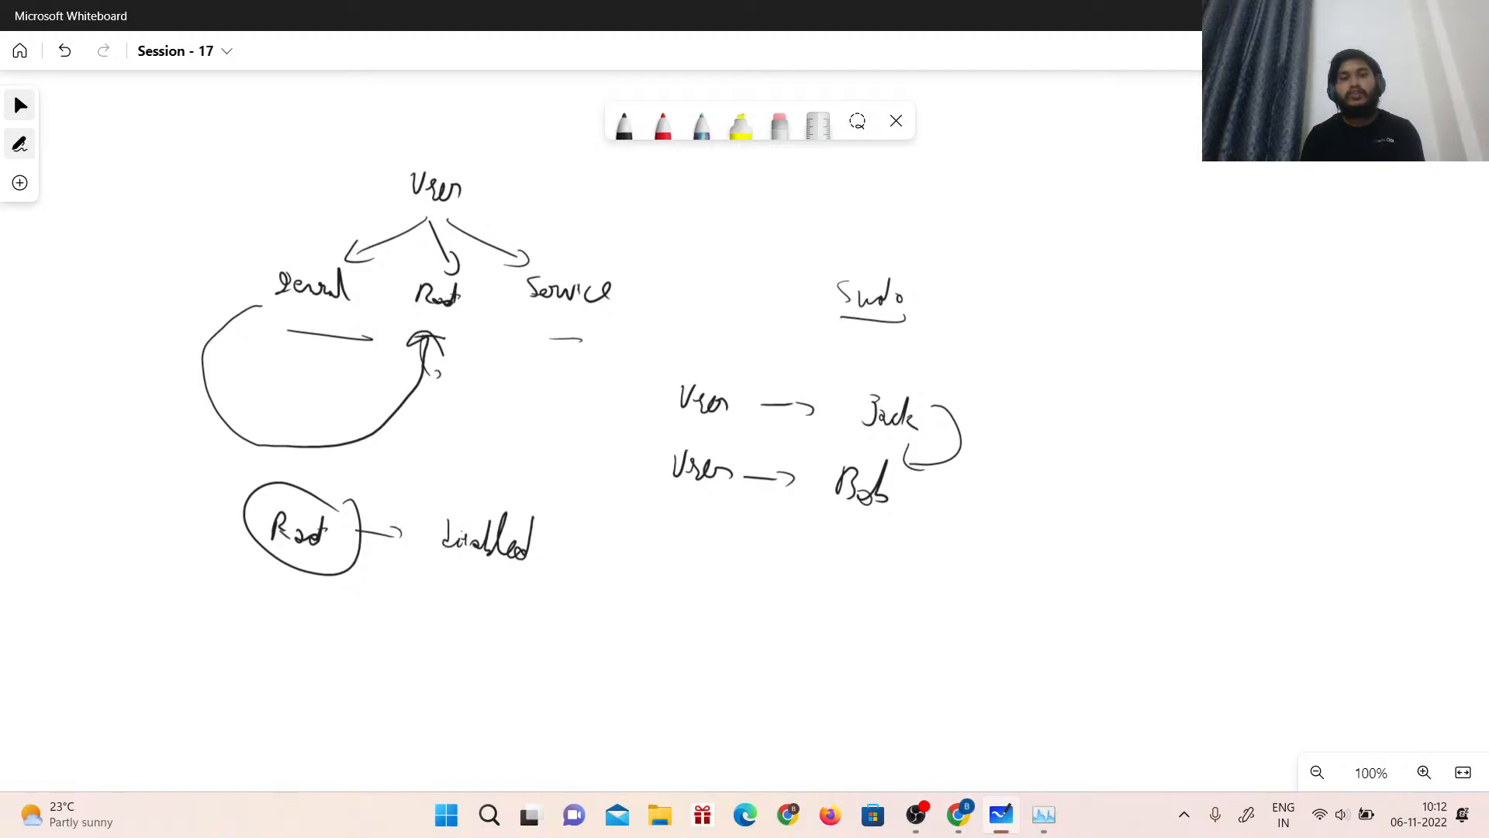
Step: Underline the word Disabled at the end of Root's arrow
{"action": "left_click_drag", "start_coordinate": [451, 566], "coordinate": [535, 569]}
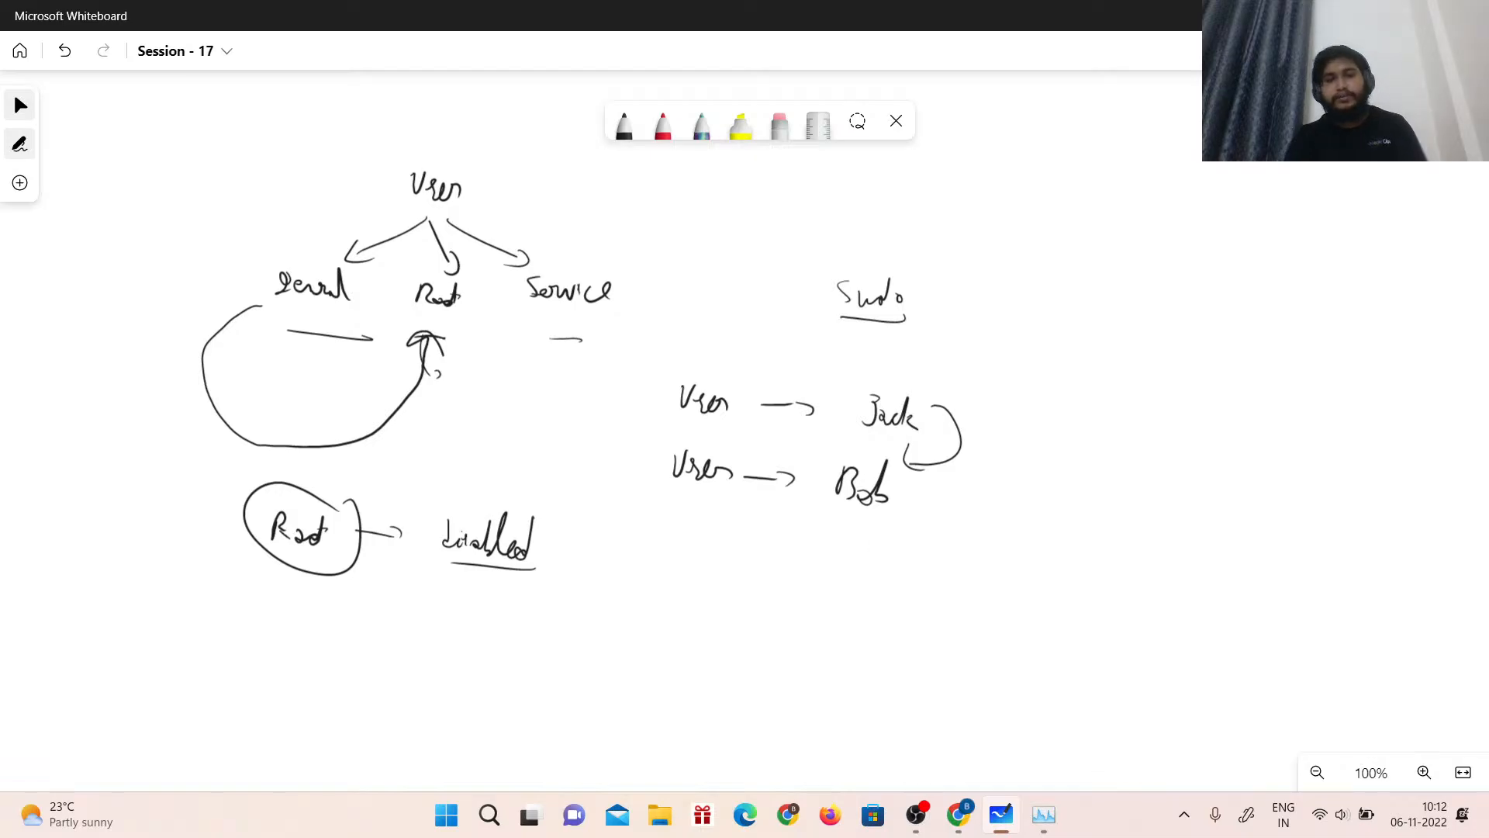
Step: Launch Oracle VM VirtualBox by searching 'o' in the Start menu
{"action": "key", "text": "super"}
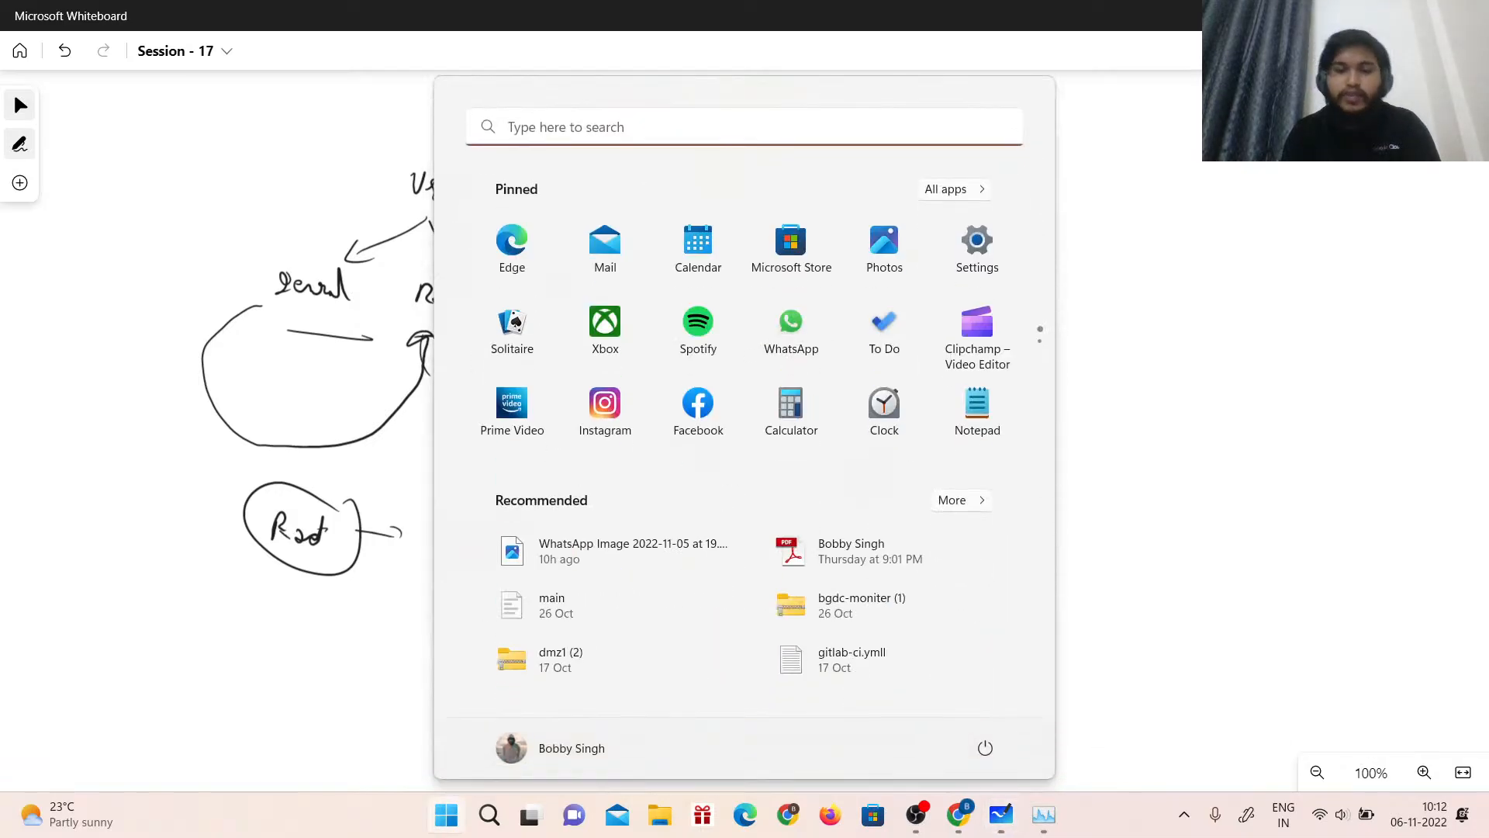
{"action": "key", "text": "super"}
{"action": "key", "text": "super"}
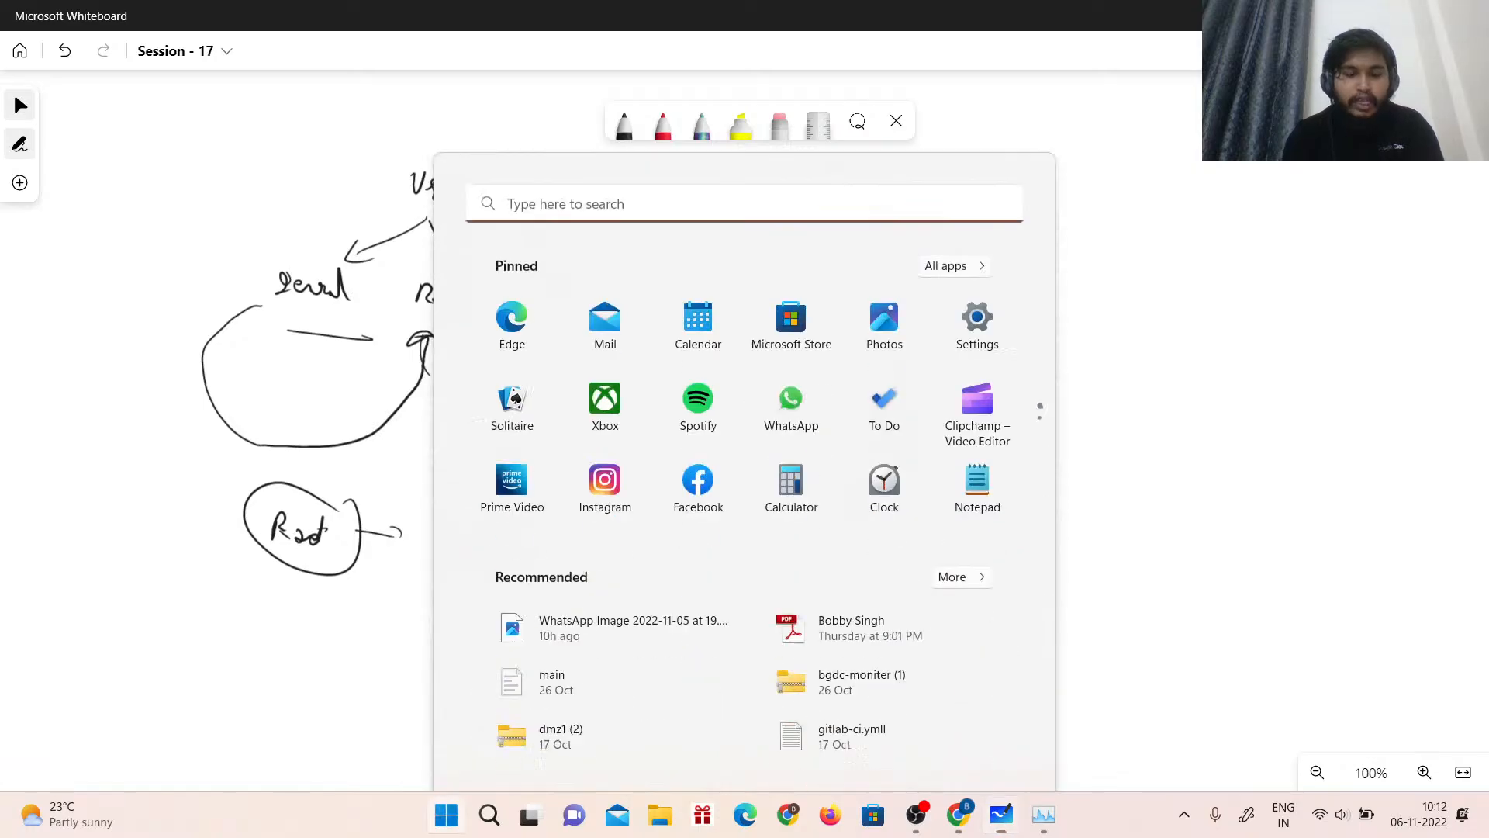
{"action": "type", "text": "o"}
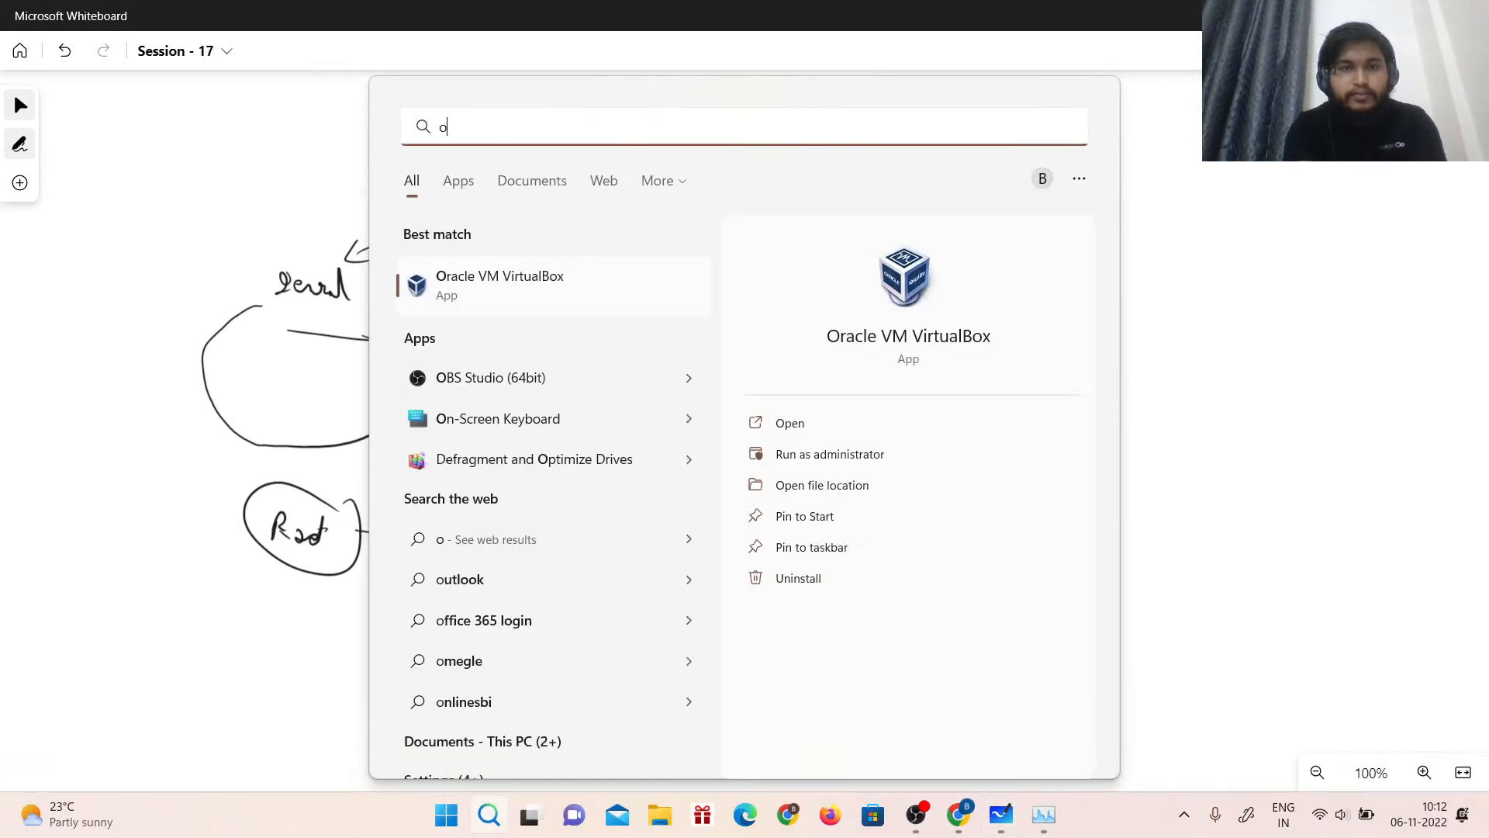
{"action": "key", "text": "BackSpace"}
{"action": "type", "text": "g"}
{"action": "key", "text": "BackSpace"}
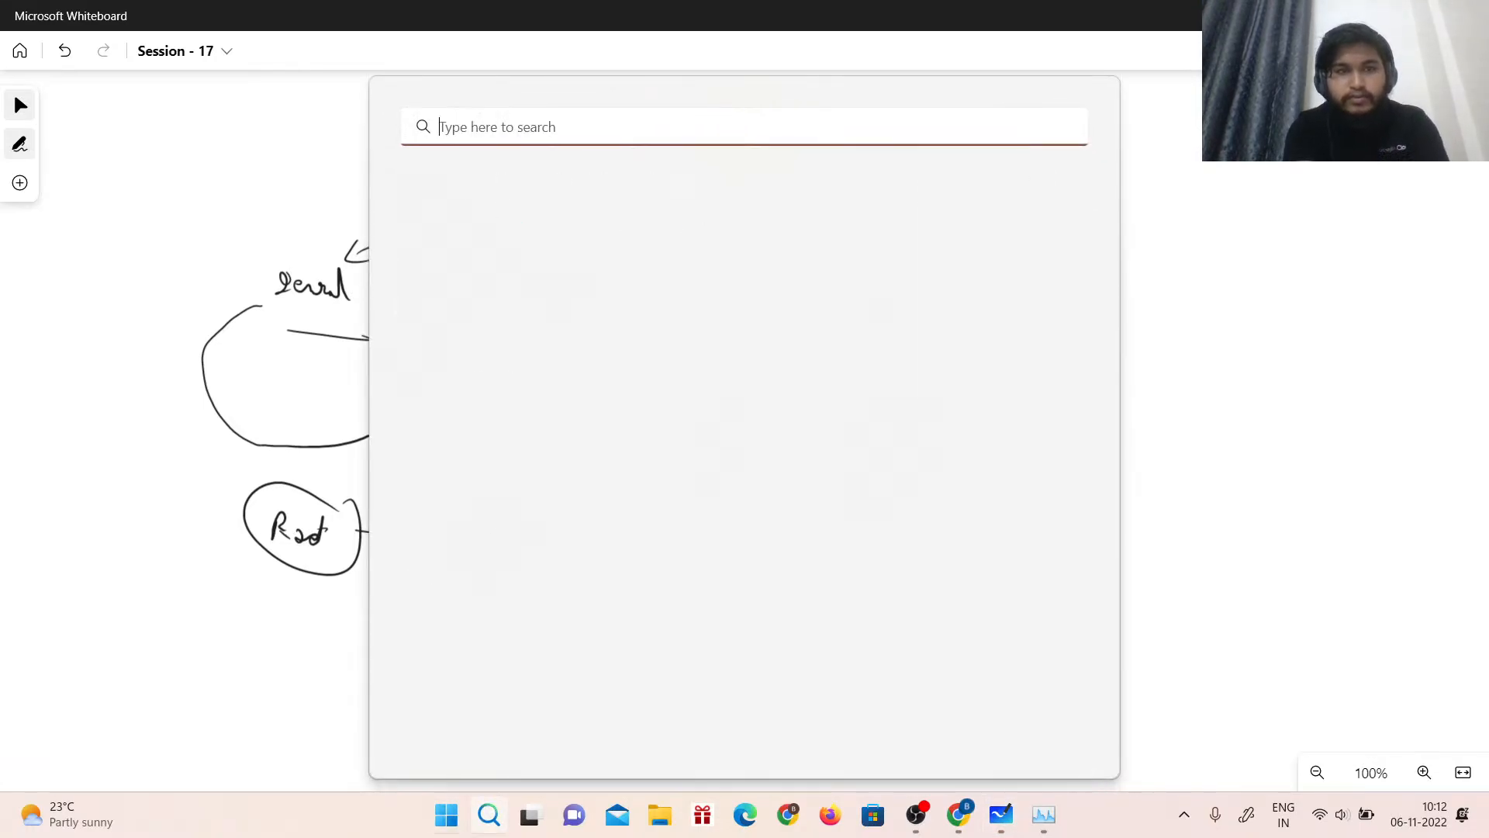
{"action": "type", "text": "o"}
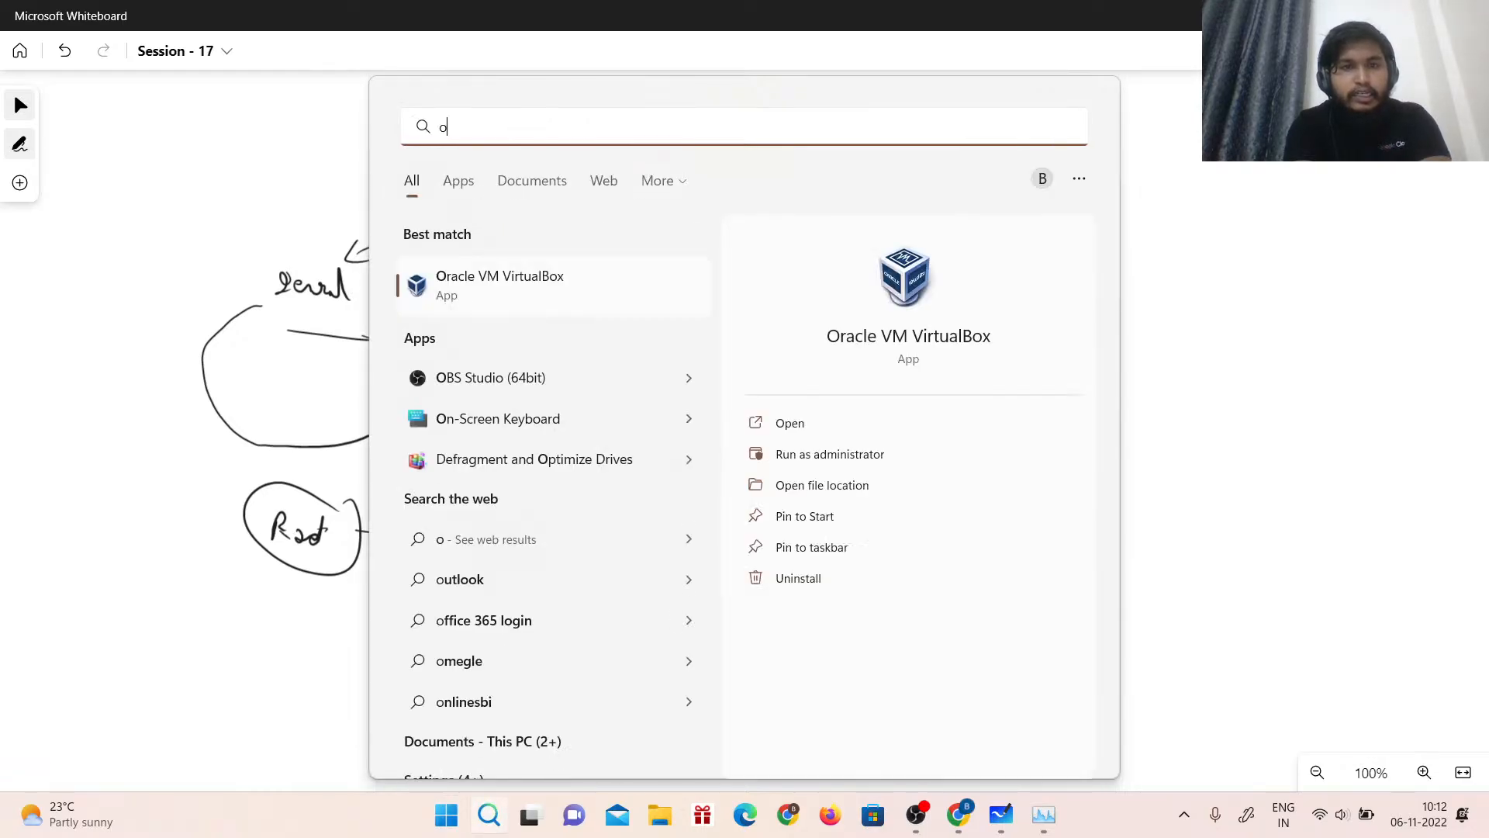
{"action": "key", "text": "Escape"}
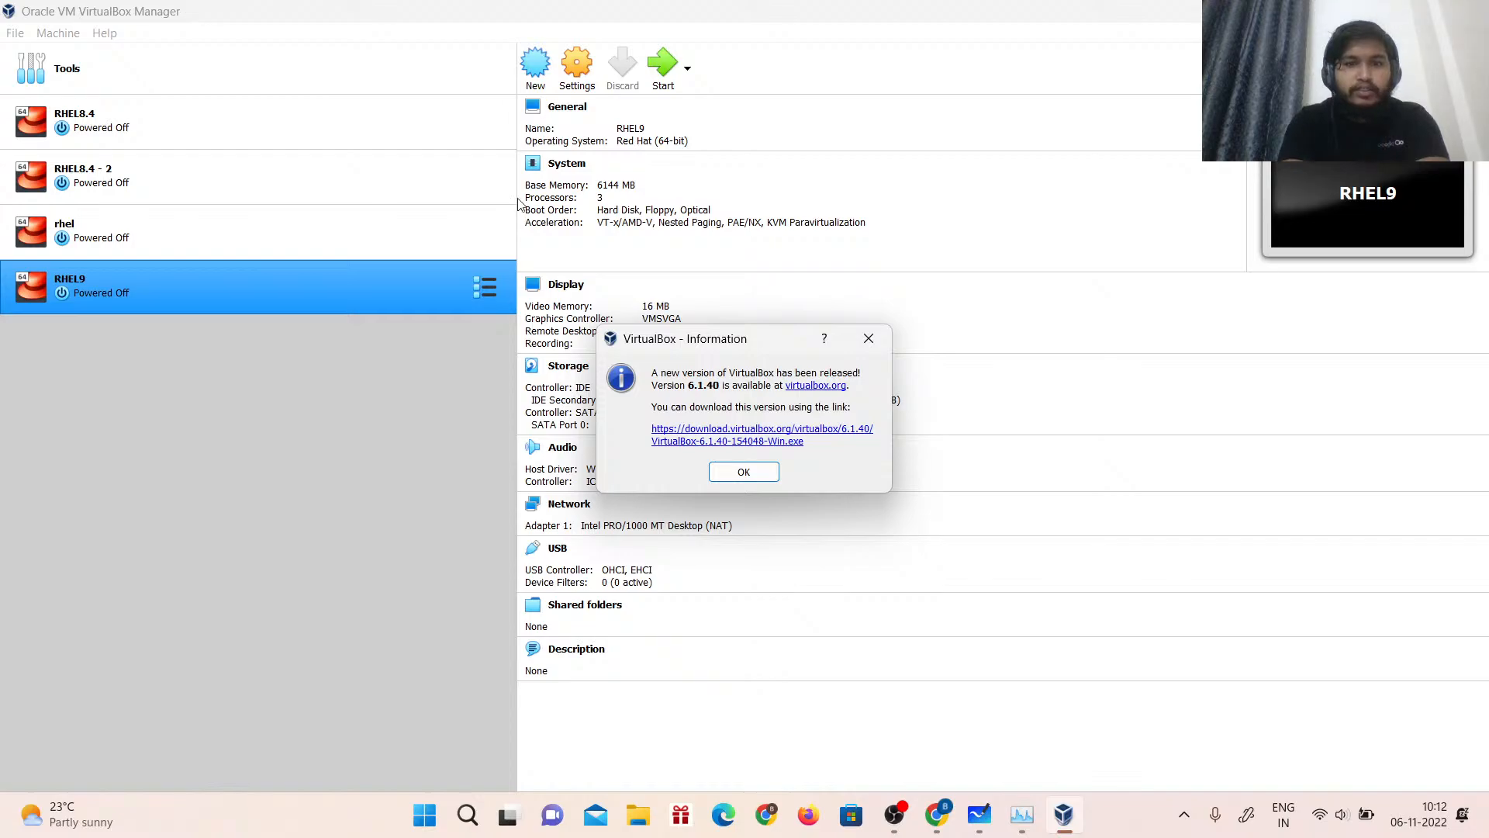
Step: Dismiss the update notice, boot the RHEL9 VM, then bring the whiteboard back to the front
{"action": "left_click", "coordinate": [869, 339]}
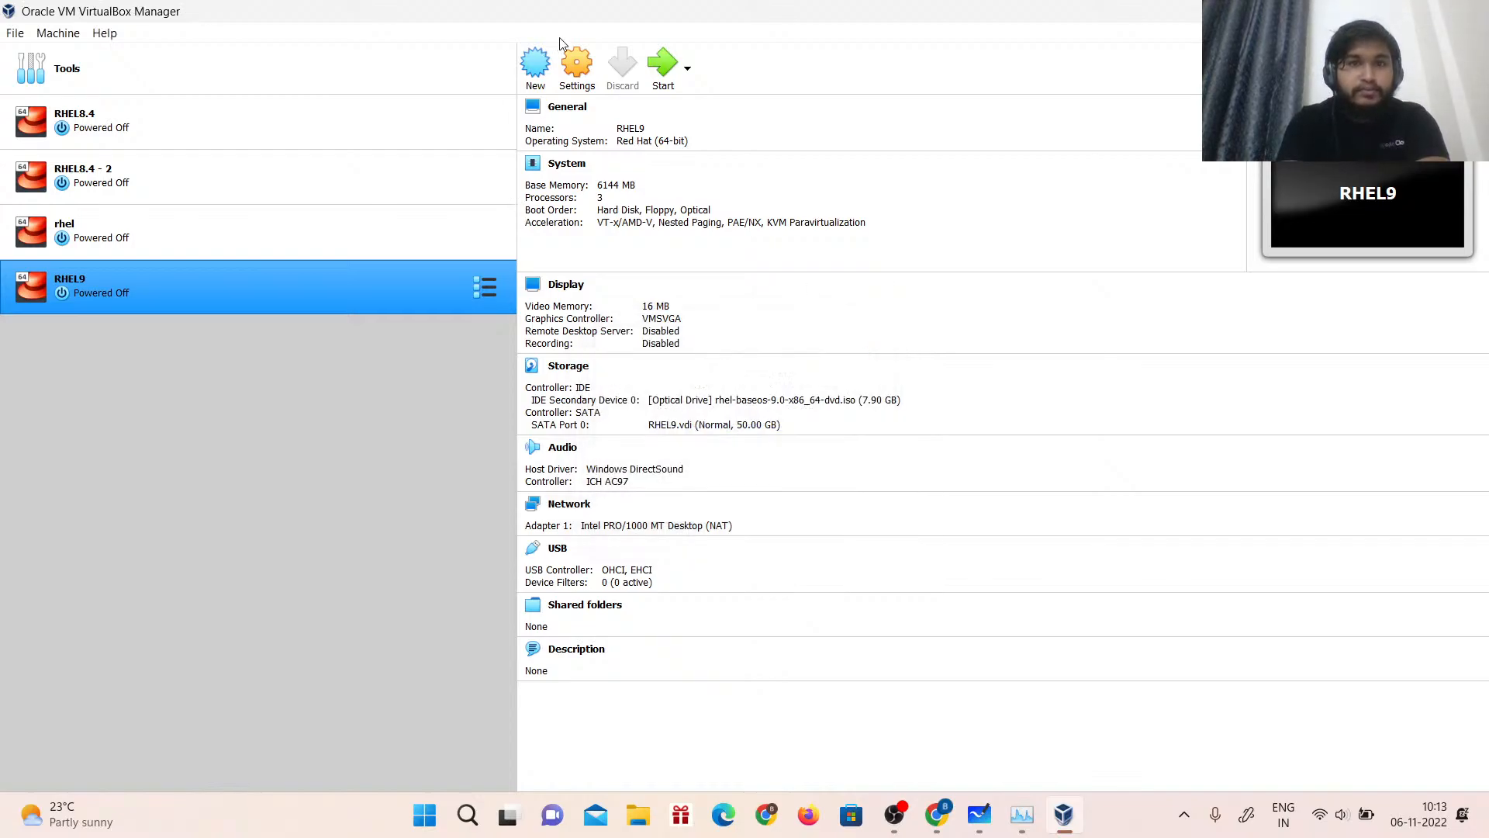
{"action": "left_click", "coordinate": [657, 67]}
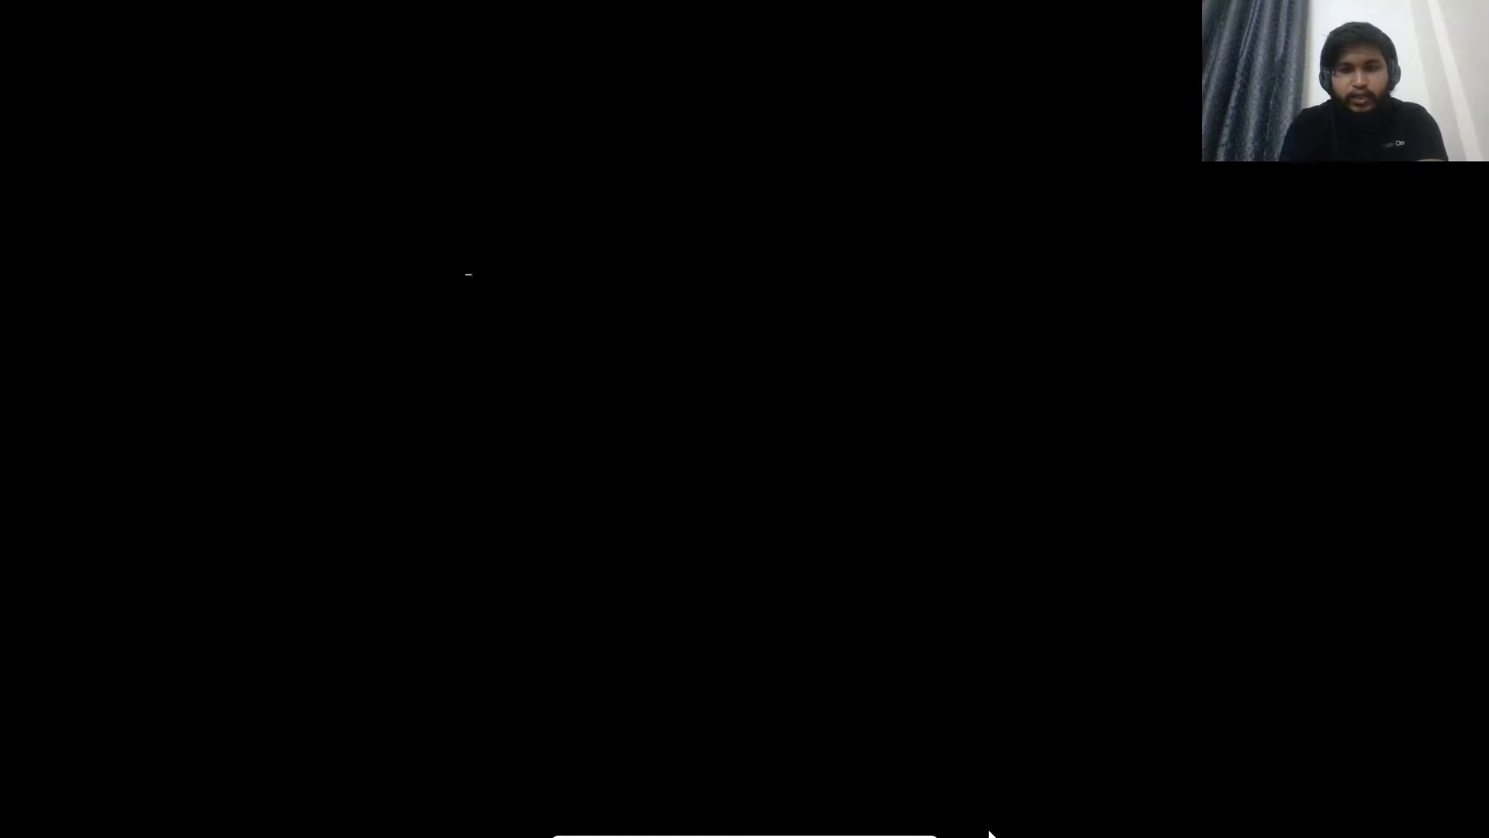
{"action": "left_click", "coordinate": [887, 830]}
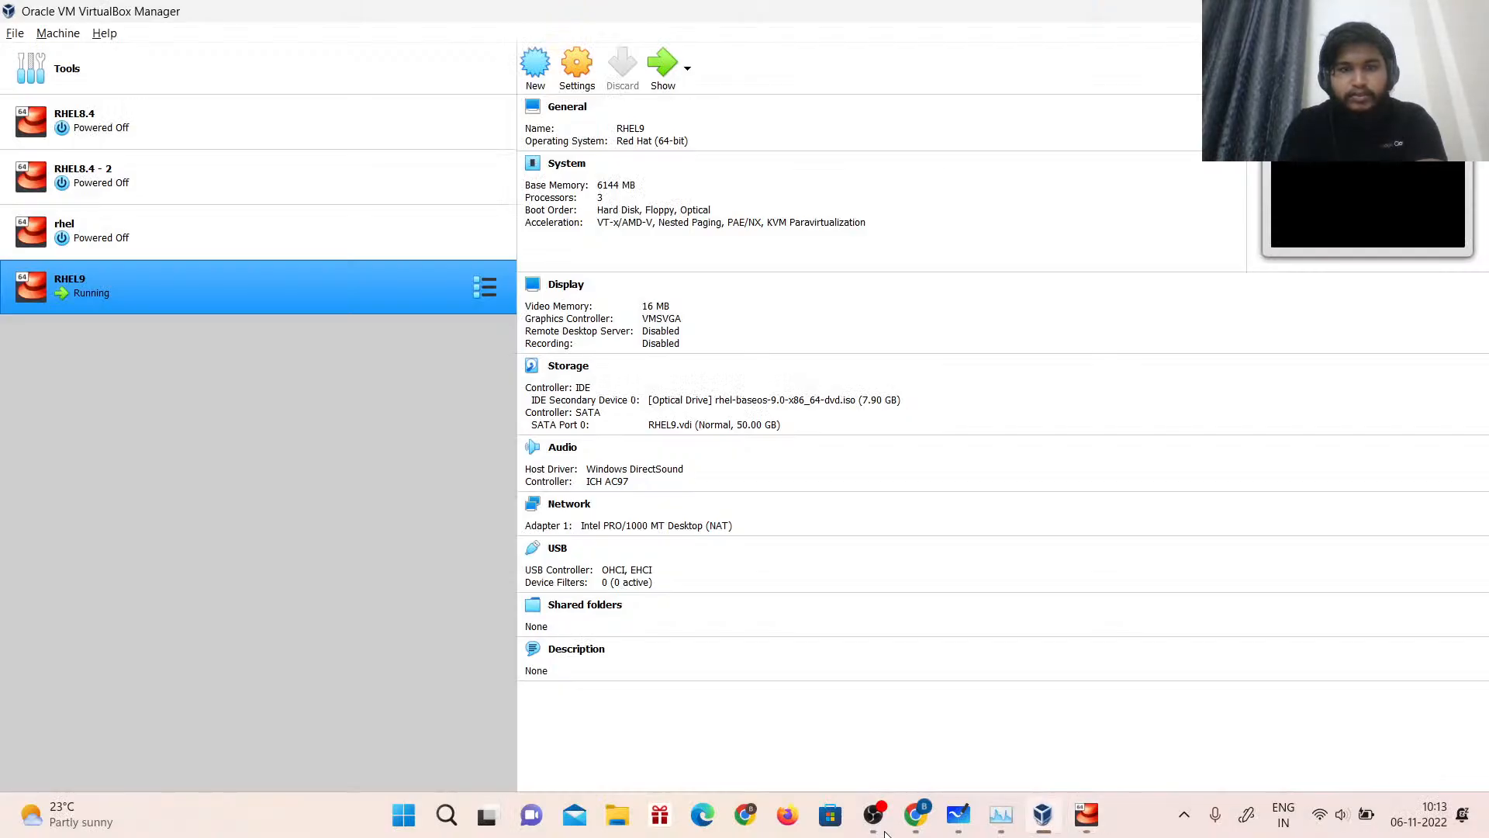
{"action": "key", "text": "alt+Tab"}
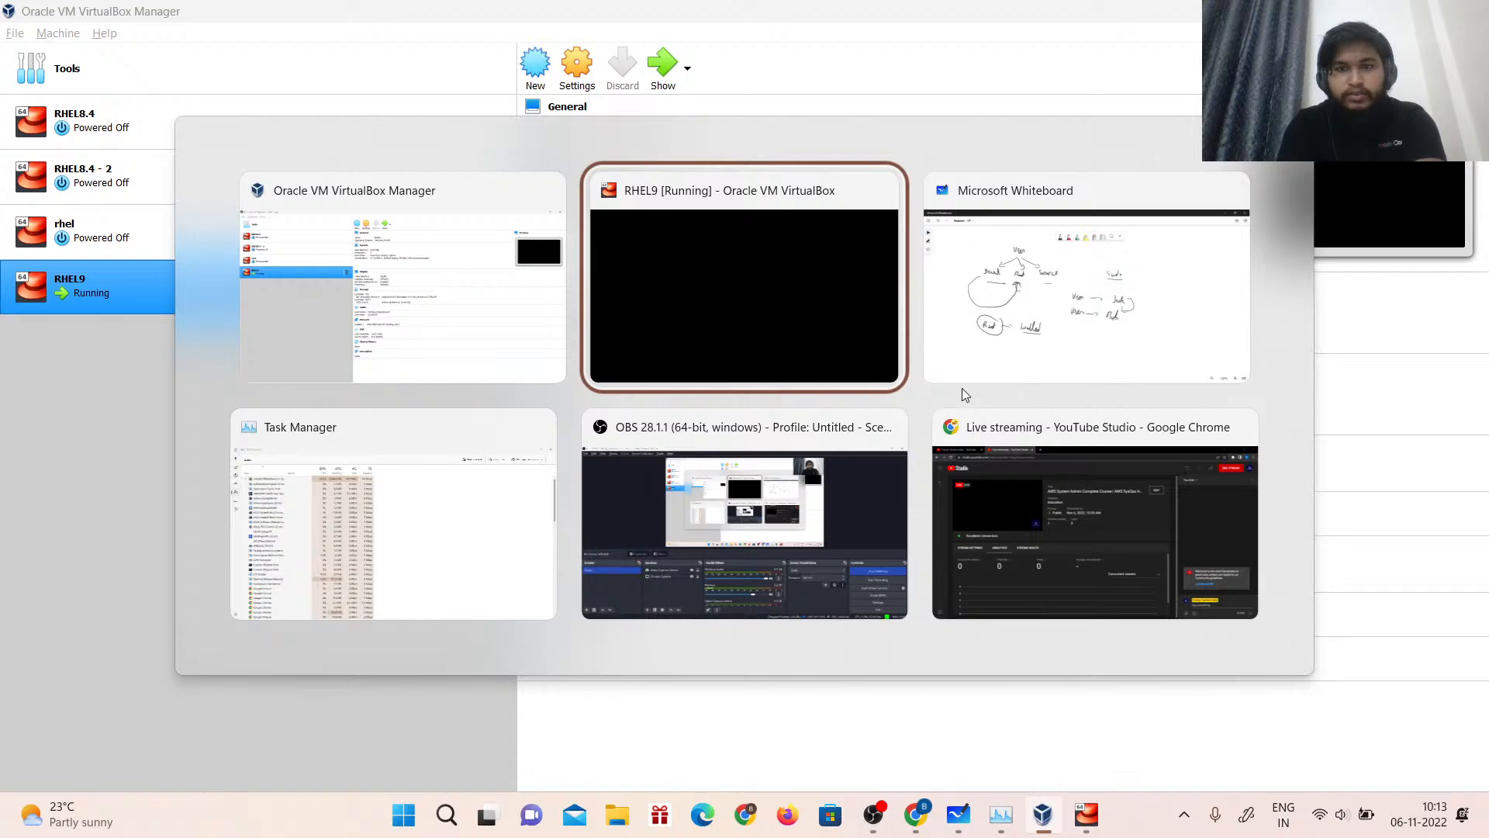
{"action": "left_click", "coordinate": [1019, 286]}
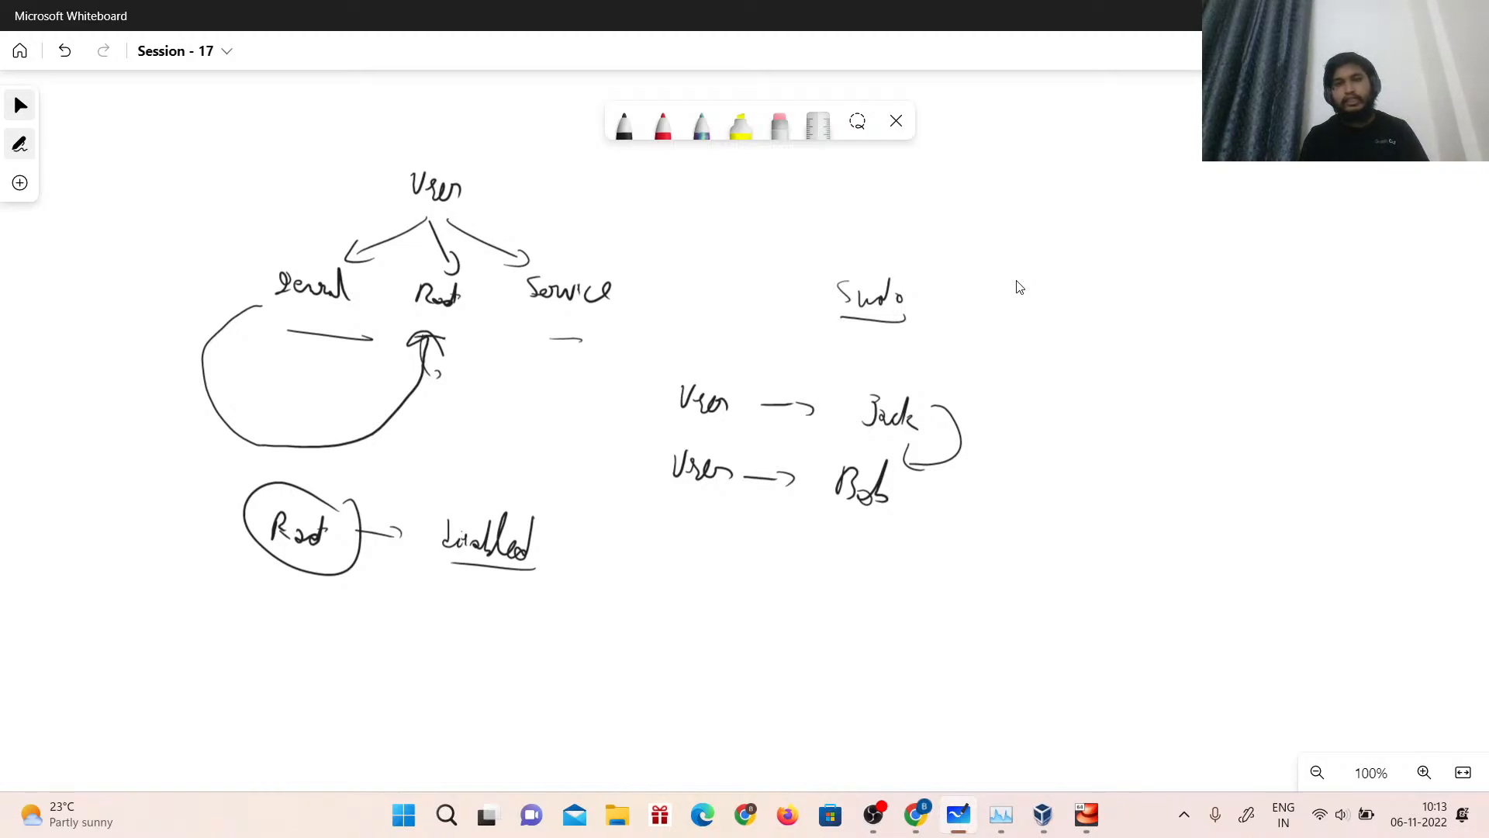
Step: Draw a vertical divider beside the sudo notes and write an underlined IAM heading
{"action": "mouse_move", "coordinate": [940, 169]}
{"action": "left_mouse_down"}
{"action": "mouse_move", "coordinate": [951, 419]}
{"action": "mouse_move", "coordinate": [909, 702]}
{"action": "left_mouse_up"}
{"action": "mouse_move", "coordinate": [1087, 122]}
{"action": "left_mouse_down"}
{"action": "mouse_move", "coordinate": [1084, 151]}
{"action": "mouse_move", "coordinate": [1143, 133]}
{"action": "mouse_move", "coordinate": [1145, 146]}
{"action": "left_mouse_up"}
{"action": "left_click_drag", "start_coordinate": [1068, 153], "coordinate": [1149, 163]}
{"action": "mouse_move", "coordinate": [1096, 113]}
{"action": "left_mouse_down"}
{"action": "mouse_move", "coordinate": [1086, 147]}
{"action": "mouse_move", "coordinate": [1172, 117]}
{"action": "mouse_move", "coordinate": [1127, 165]}
{"action": "left_mouse_up"}
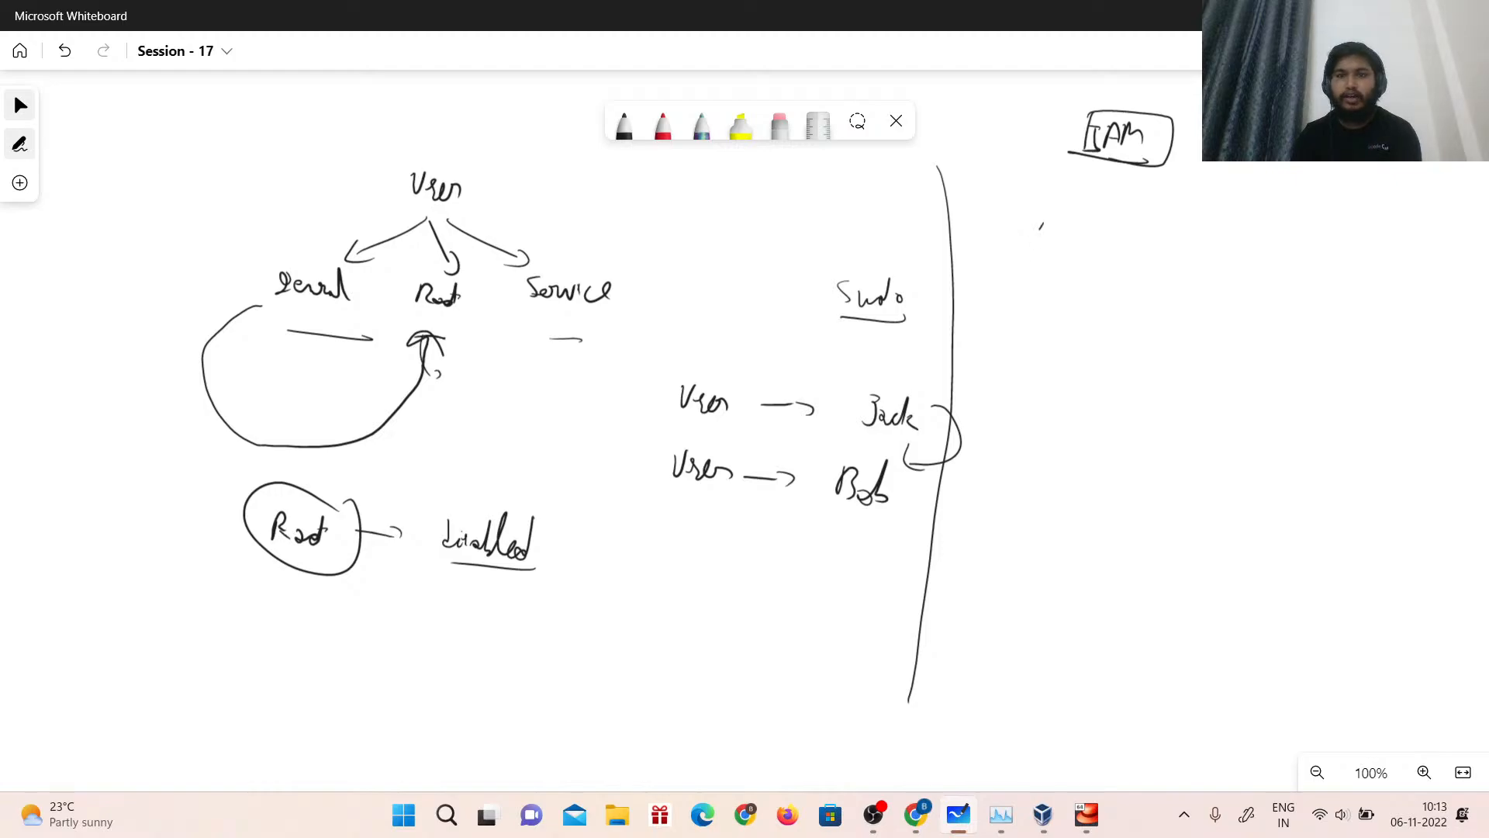
Step: Write Active and an underlined 'necessary' beneath the IAM heading
{"action": "left_click_drag", "start_coordinate": [1040, 240], "coordinate": [1109, 261]}
{"action": "mouse_move", "coordinate": [1019, 295]}
{"action": "left_mouse_down"}
{"action": "mouse_move", "coordinate": [1023, 281]}
{"action": "mouse_move", "coordinate": [1049, 301]}
{"action": "mouse_move", "coordinate": [1117, 302]}
{"action": "left_mouse_up"}
{"action": "left_click_drag", "start_coordinate": [1018, 309], "coordinate": [1120, 335]}
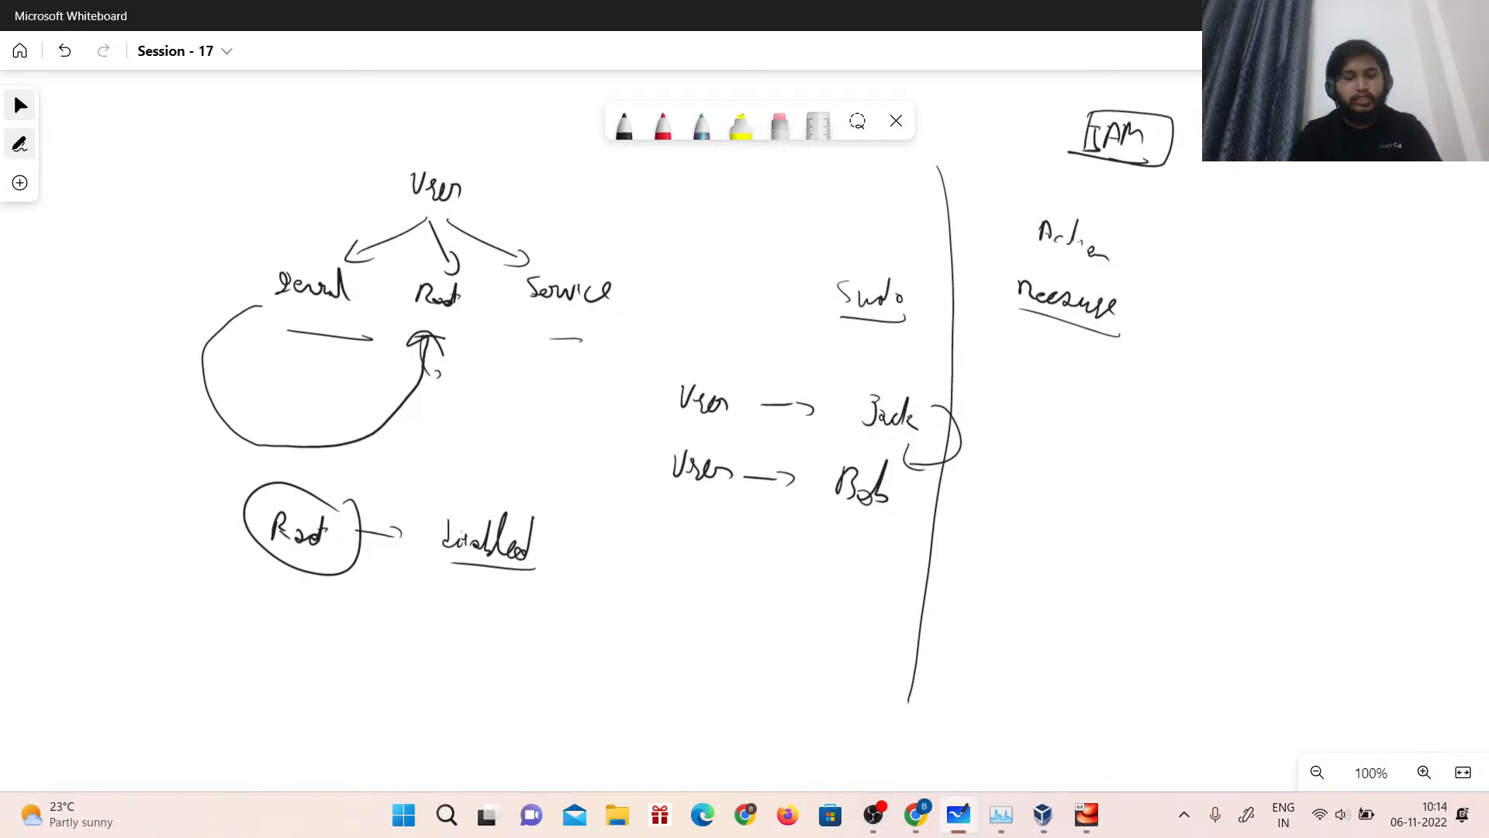
Step: Launch Google Chrome and load the AWS console address via 'con'
{"action": "key", "text": "super"}
{"action": "type", "text": "g"}
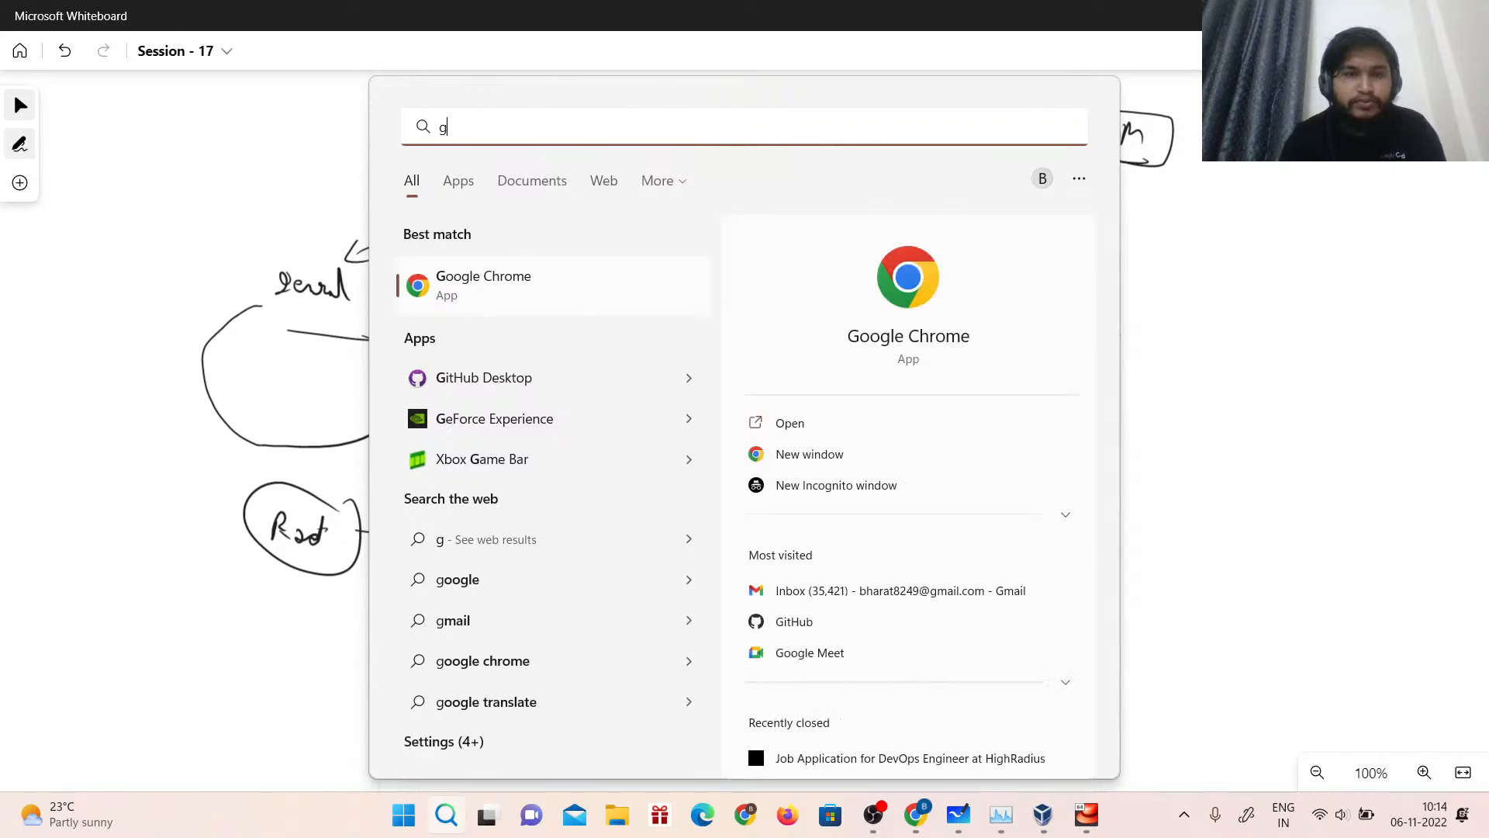
{"action": "key", "text": "Return"}
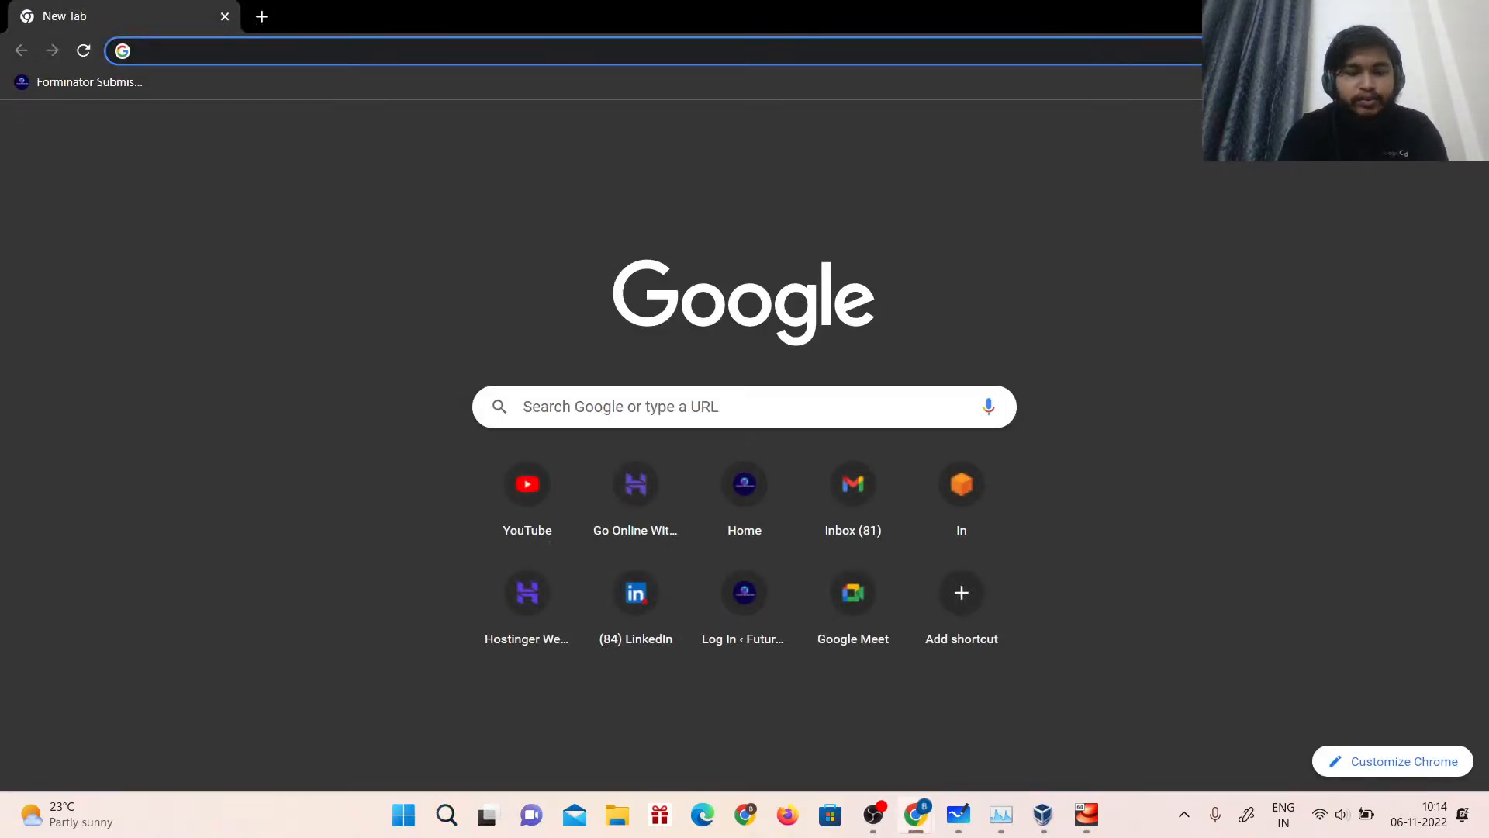
{"action": "type", "text": "console.aws.amazon.com"}
{"action": "key", "text": "Return"}
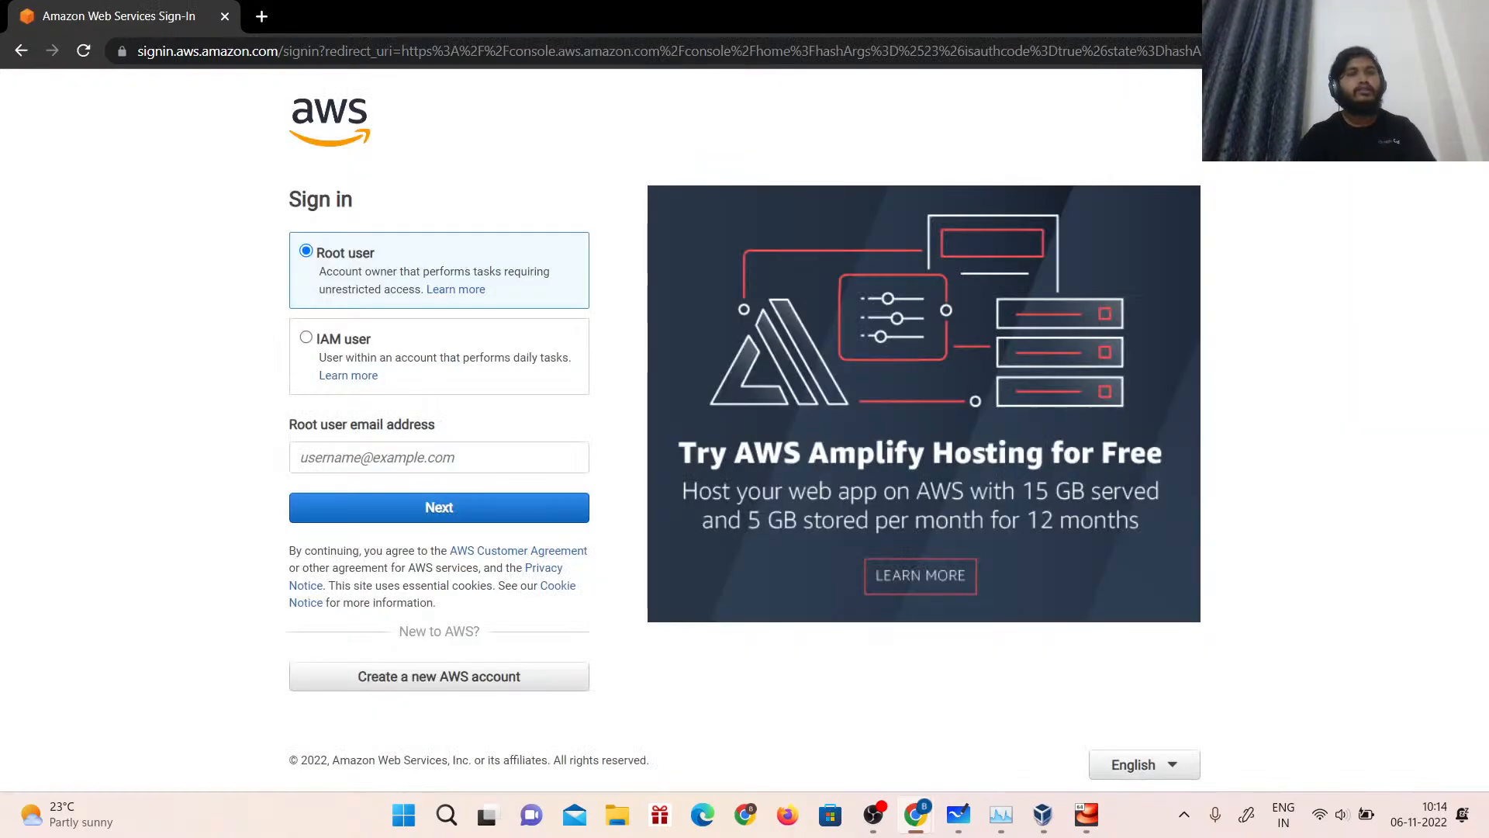
Step: Fill in the saved root user e-mail and password and submit them
{"action": "left_click", "coordinate": [530, 460]}
{"action": "left_click", "coordinate": [511, 504]}
{"action": "left_click", "coordinate": [511, 510]}
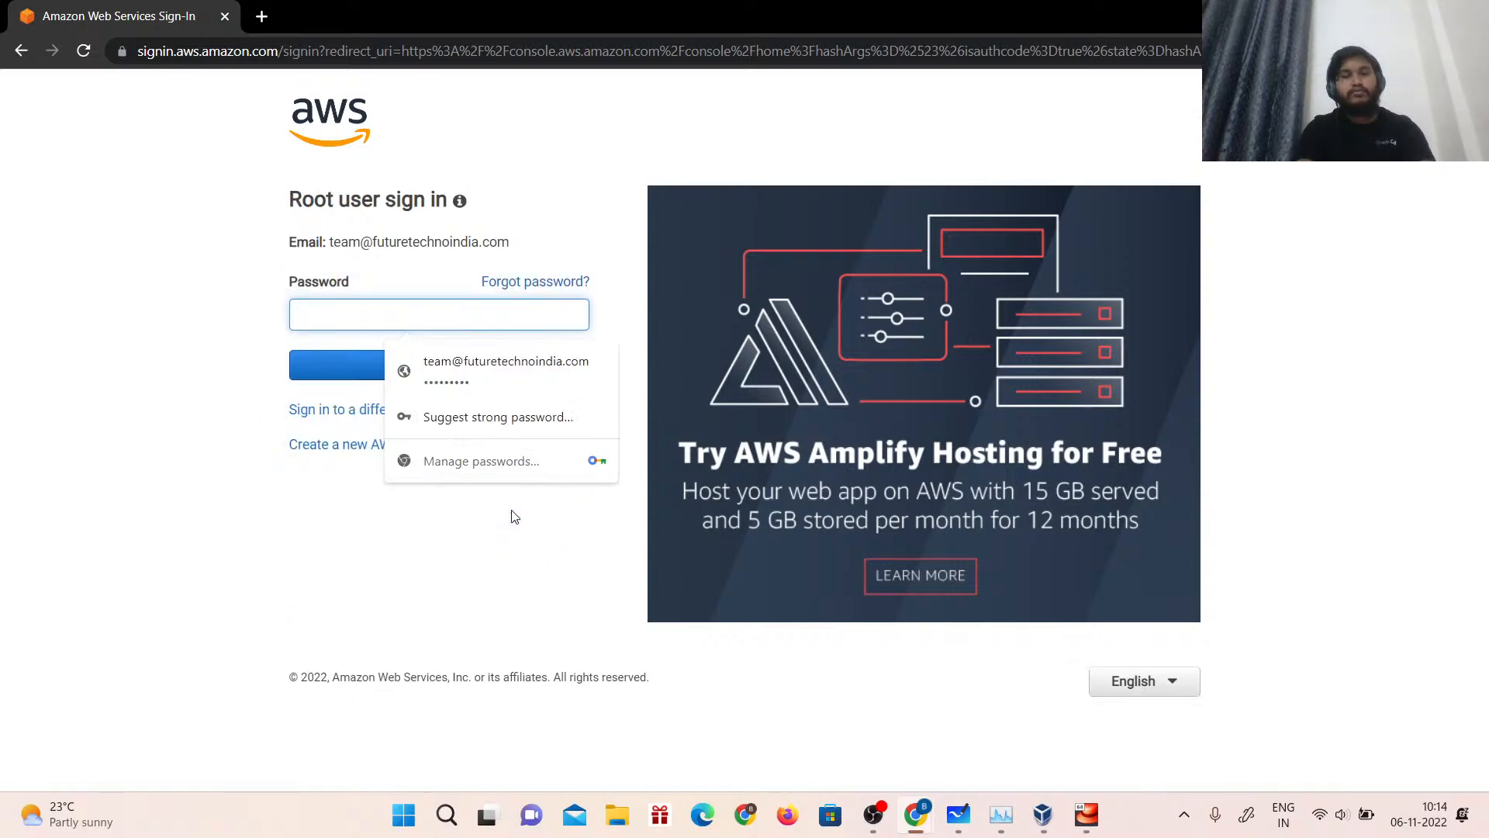
{"action": "left_click", "coordinate": [456, 369]}
{"action": "left_click", "coordinate": [457, 366]}
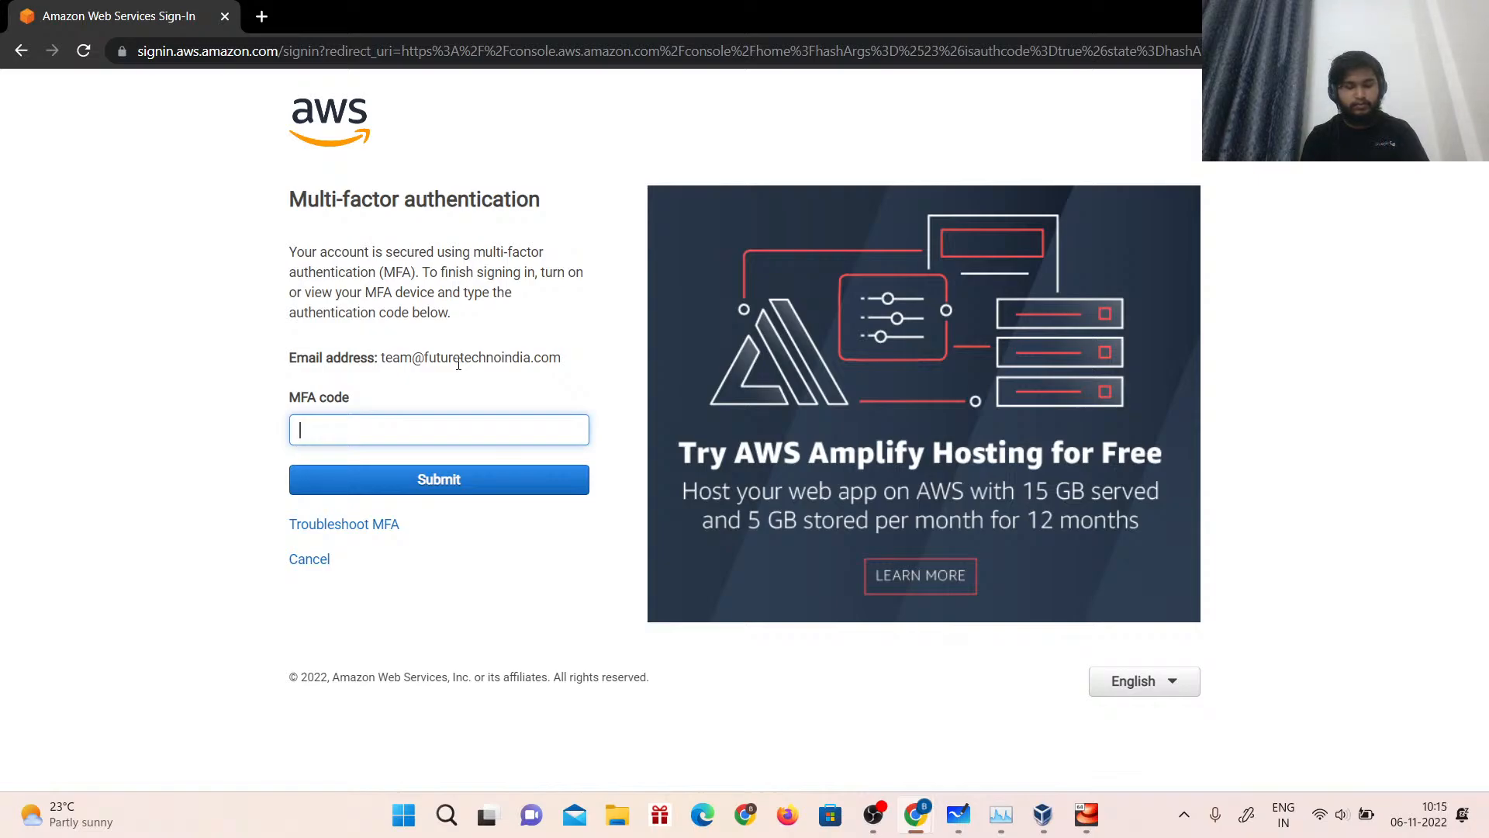
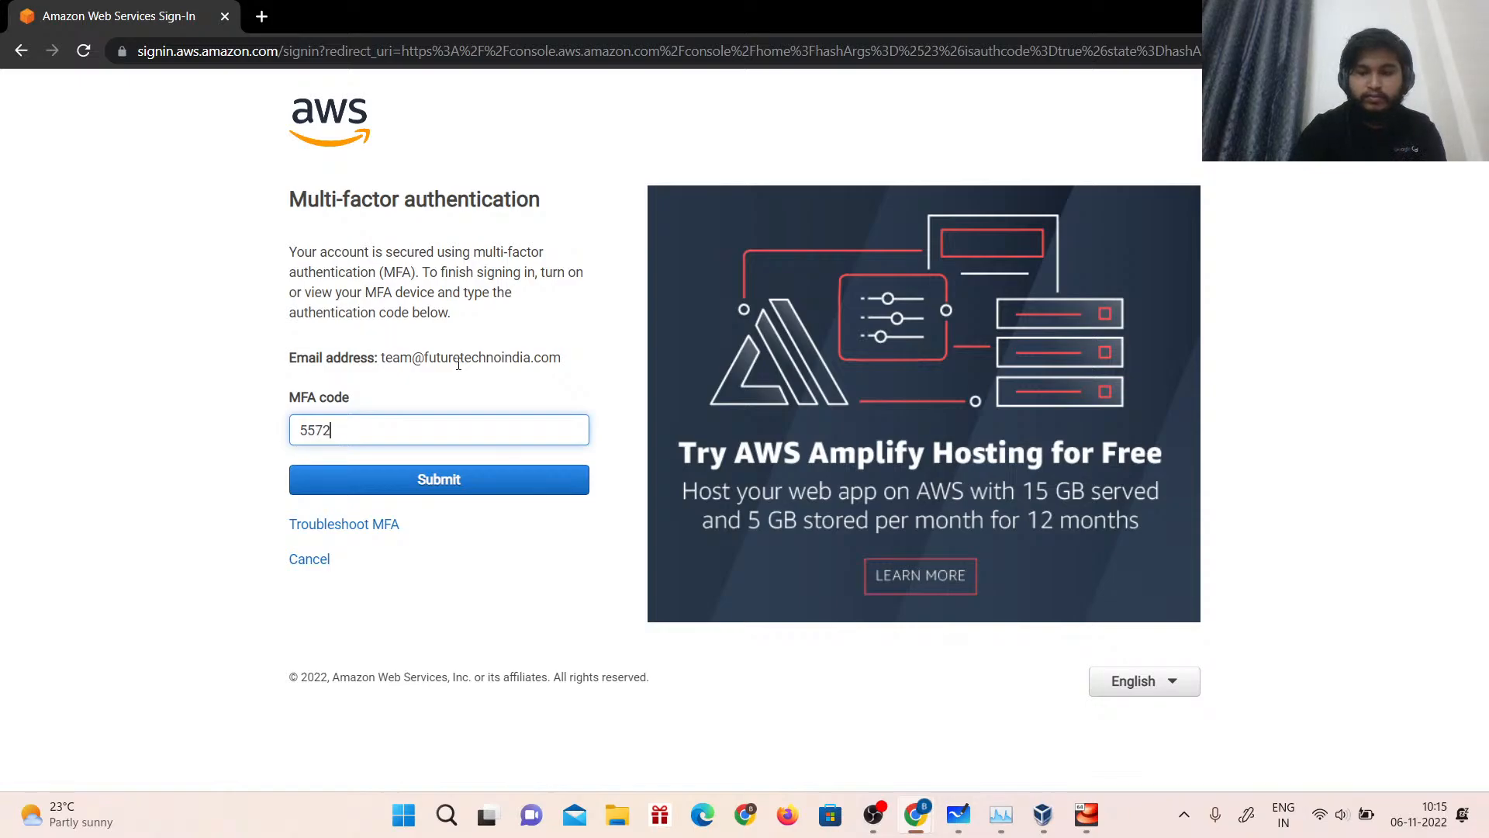
Step: Enter the MFA code and two captcha answers, submitting each one
{"action": "key", "text": "Return"}
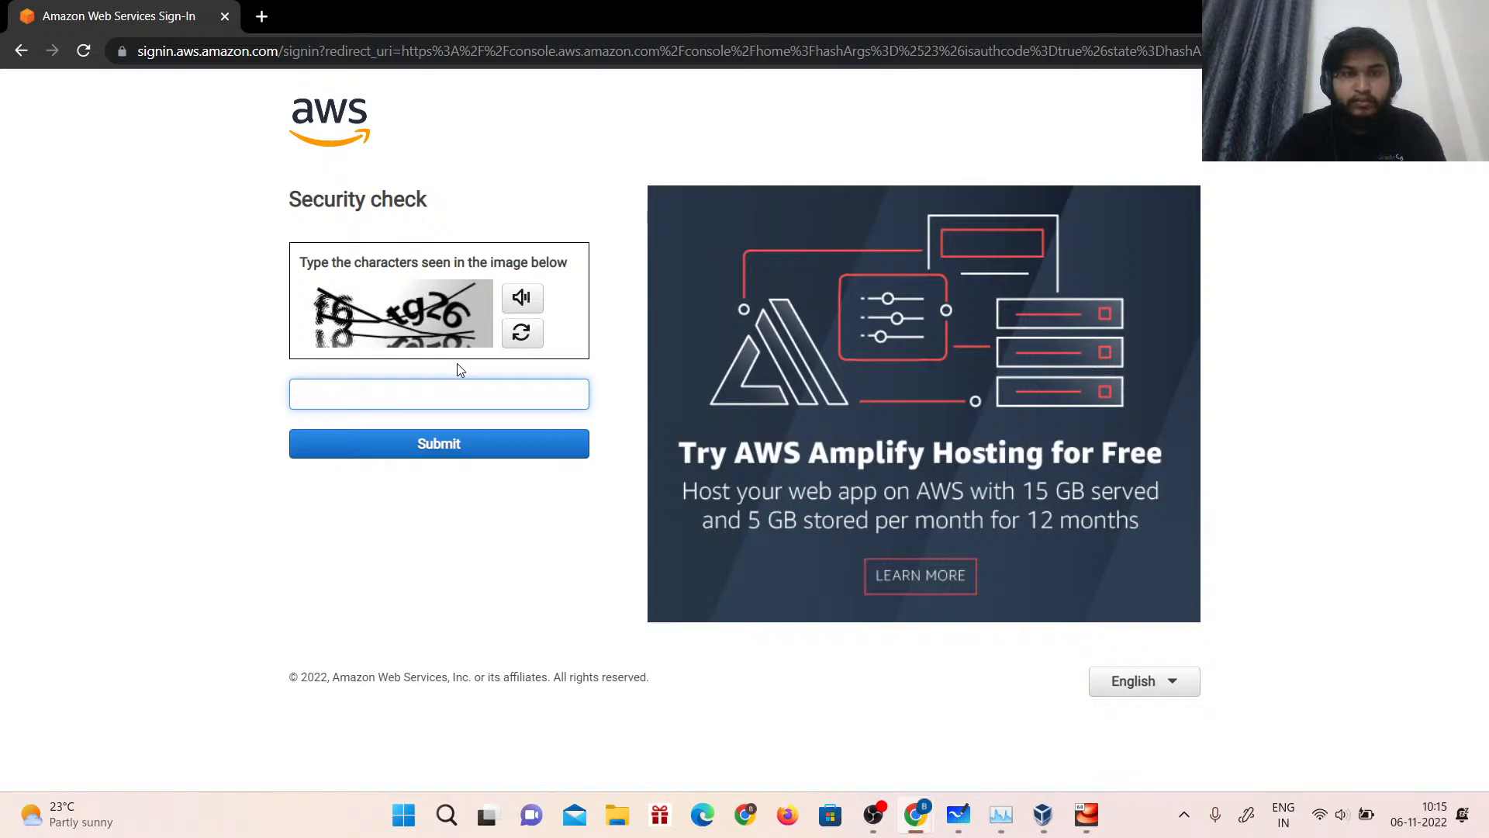
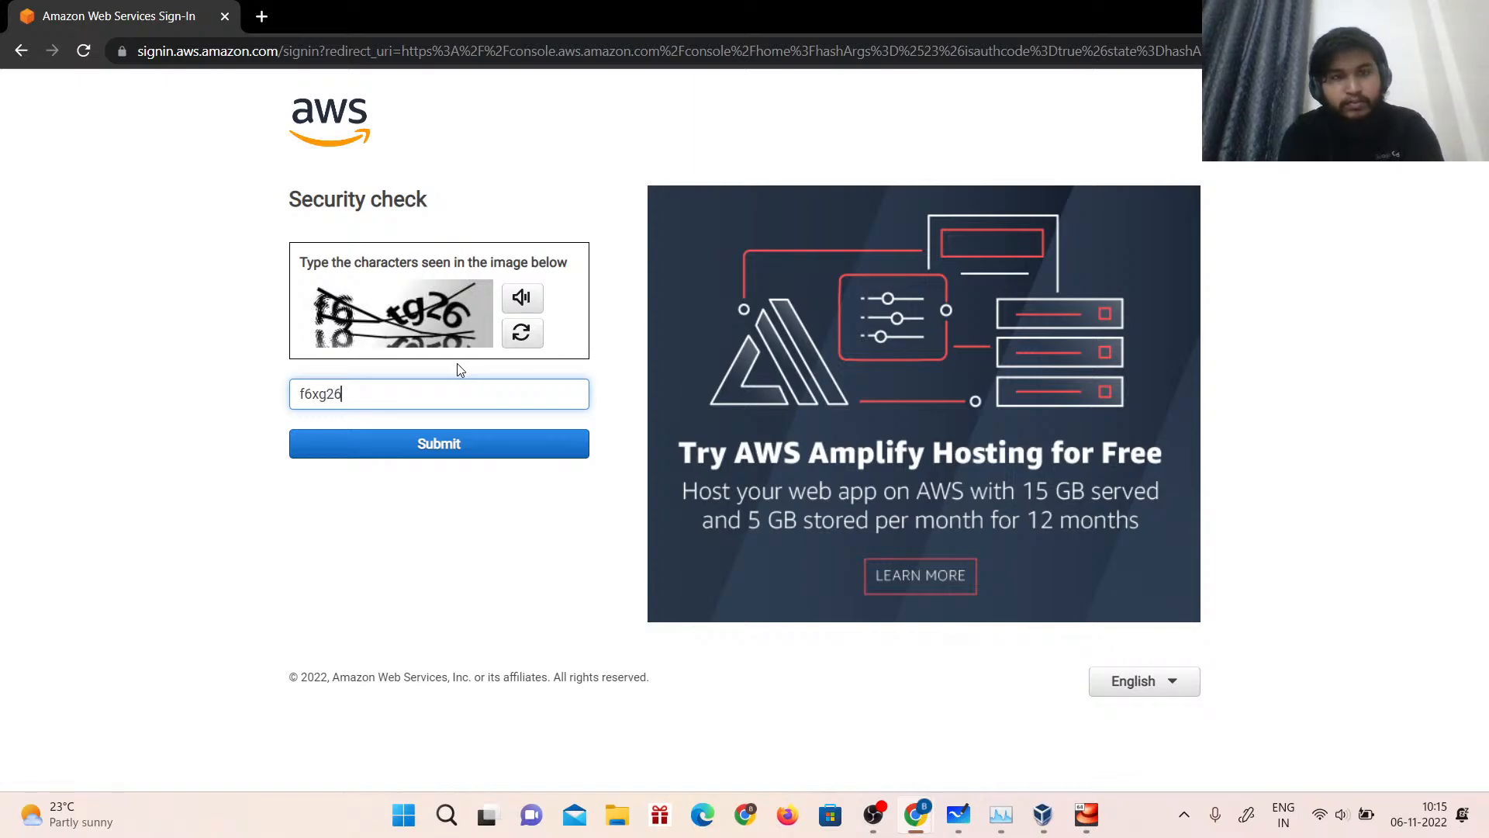
{"action": "key", "text": "Return"}
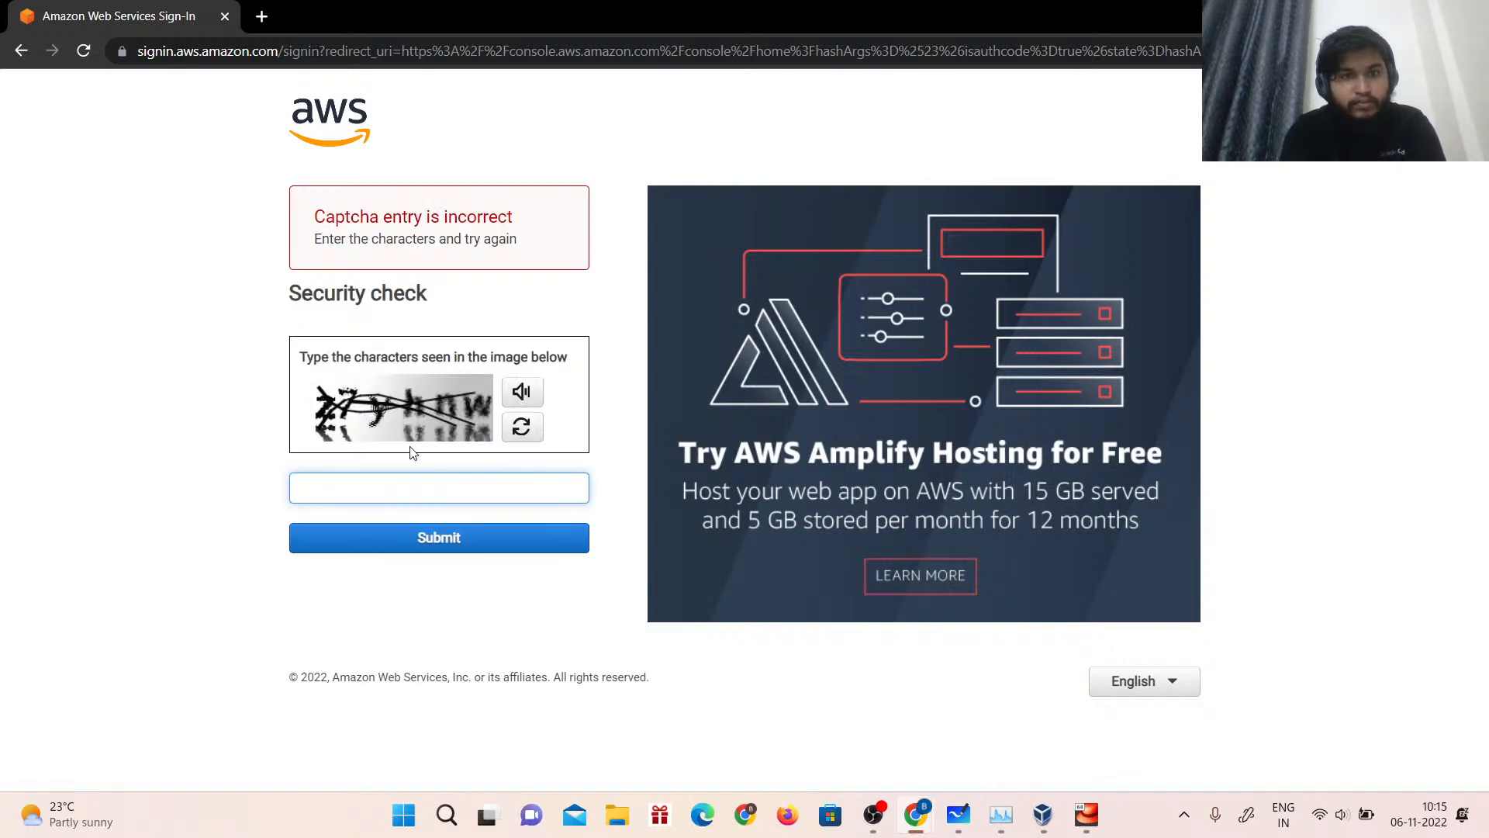
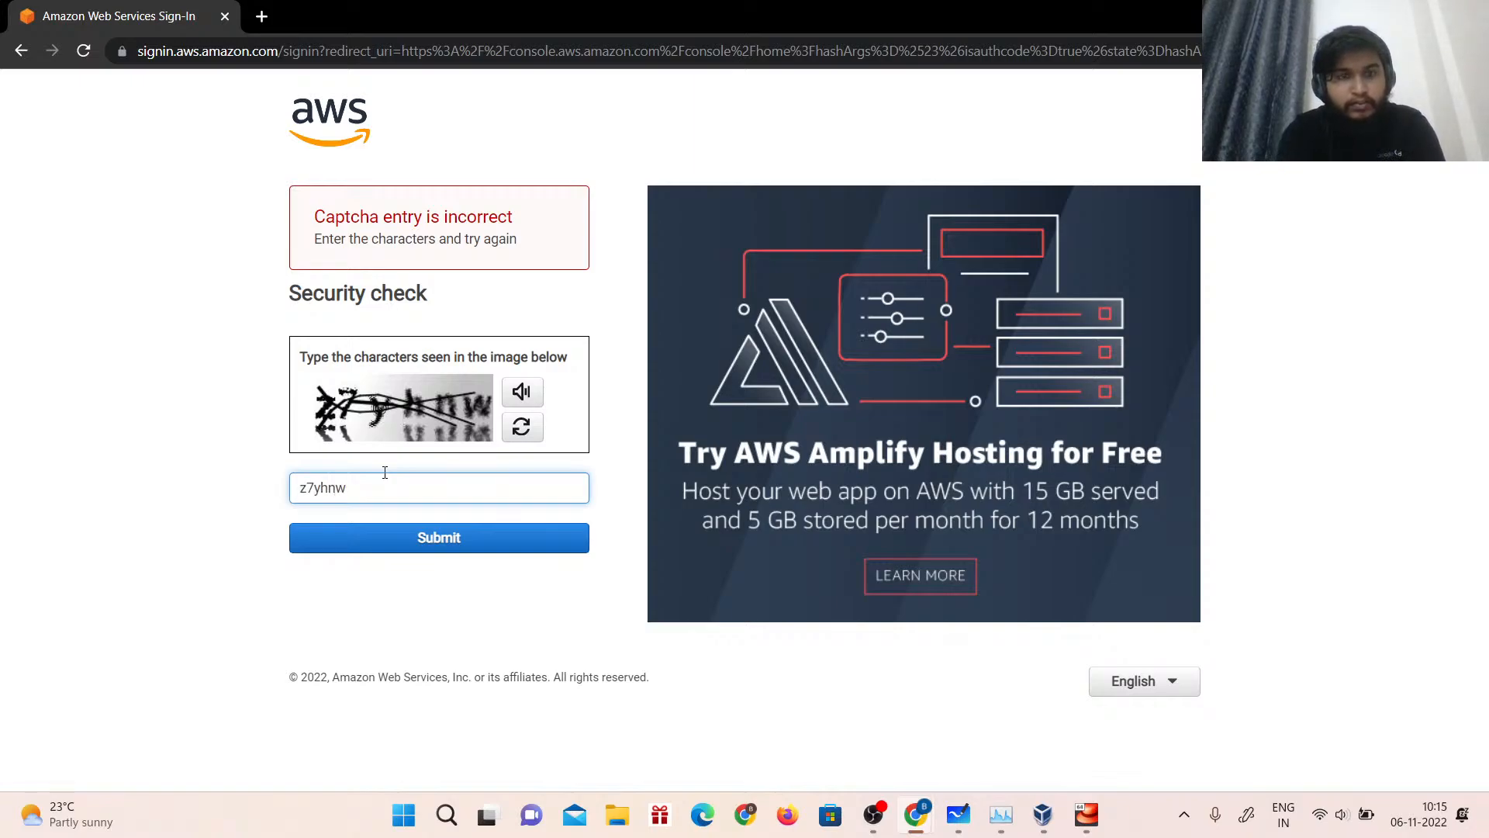
{"action": "key", "text": "Return"}
Step: Retry the root sign-in, dismiss the password suggestion, then go back from the failed page
{"action": "left_click", "coordinate": [386, 479]}
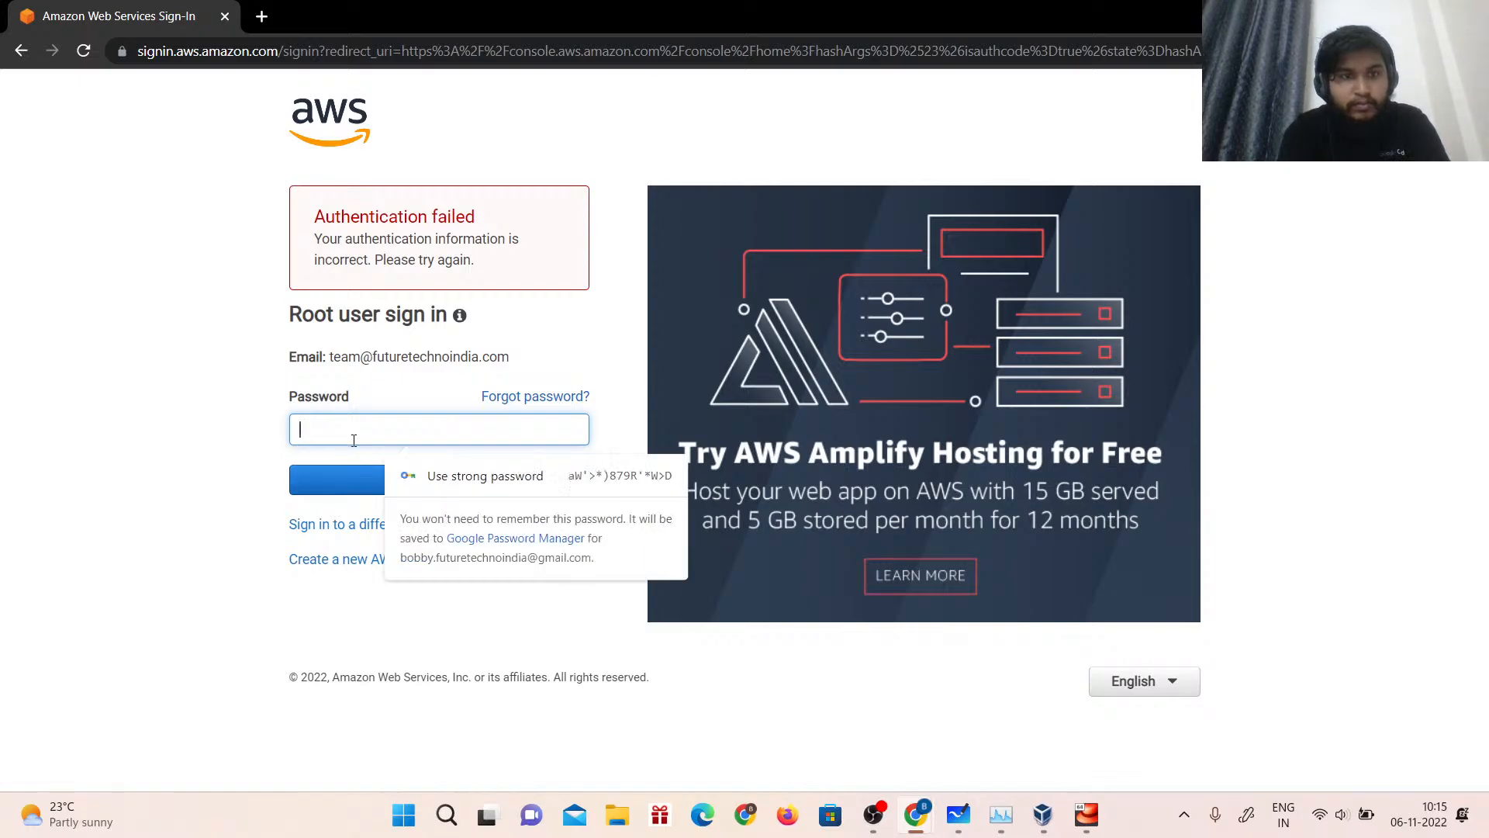
{"action": "left_click", "coordinate": [451, 428]}
{"action": "left_click", "coordinate": [259, 373]}
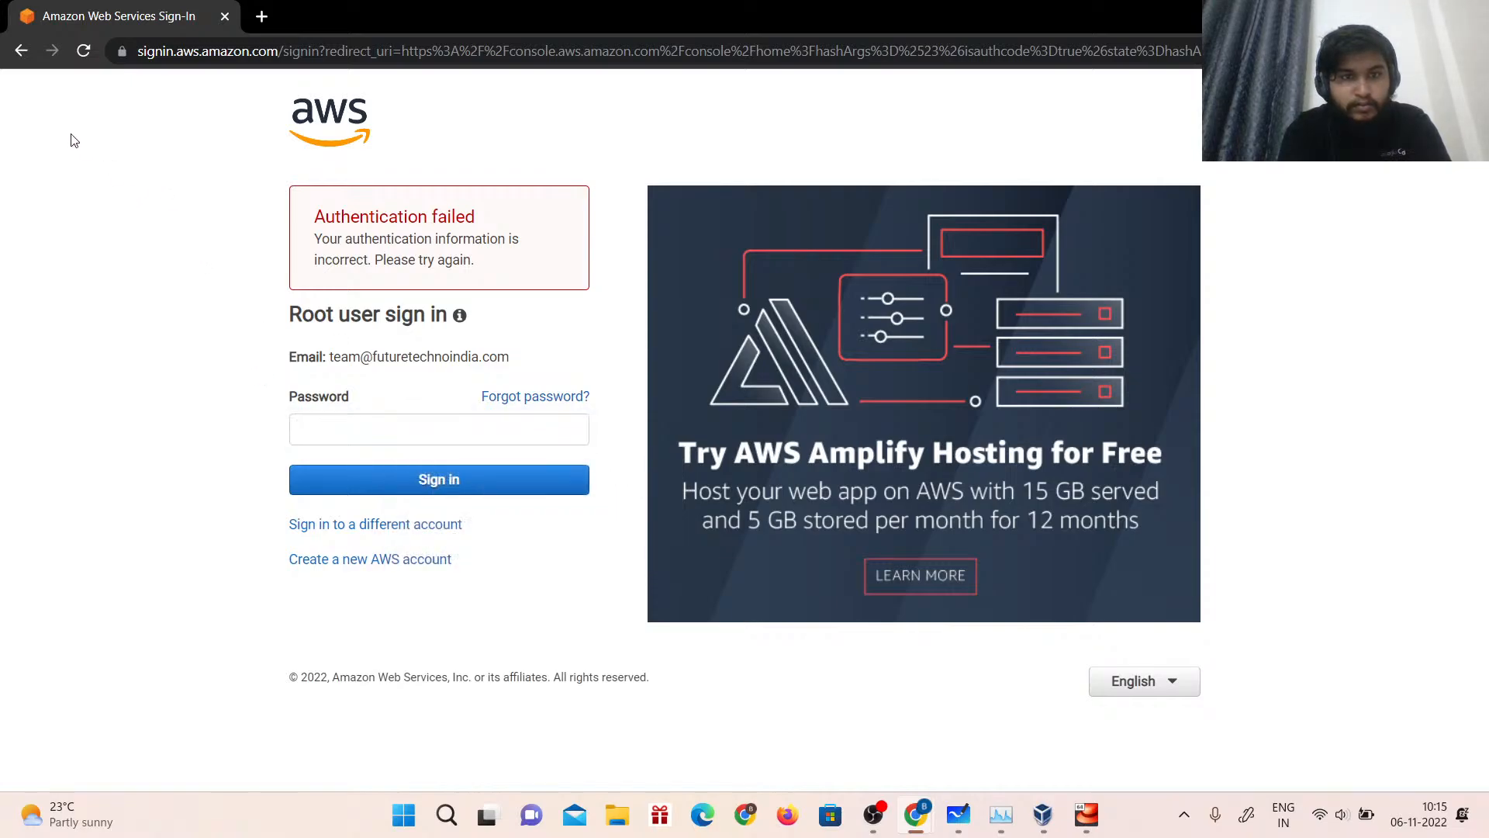
{"action": "left_click", "coordinate": [22, 52]}
Step: Reload the AWS console via 'con' and fill in the saved root user e-mail
{"action": "left_click", "coordinate": [186, 54]}
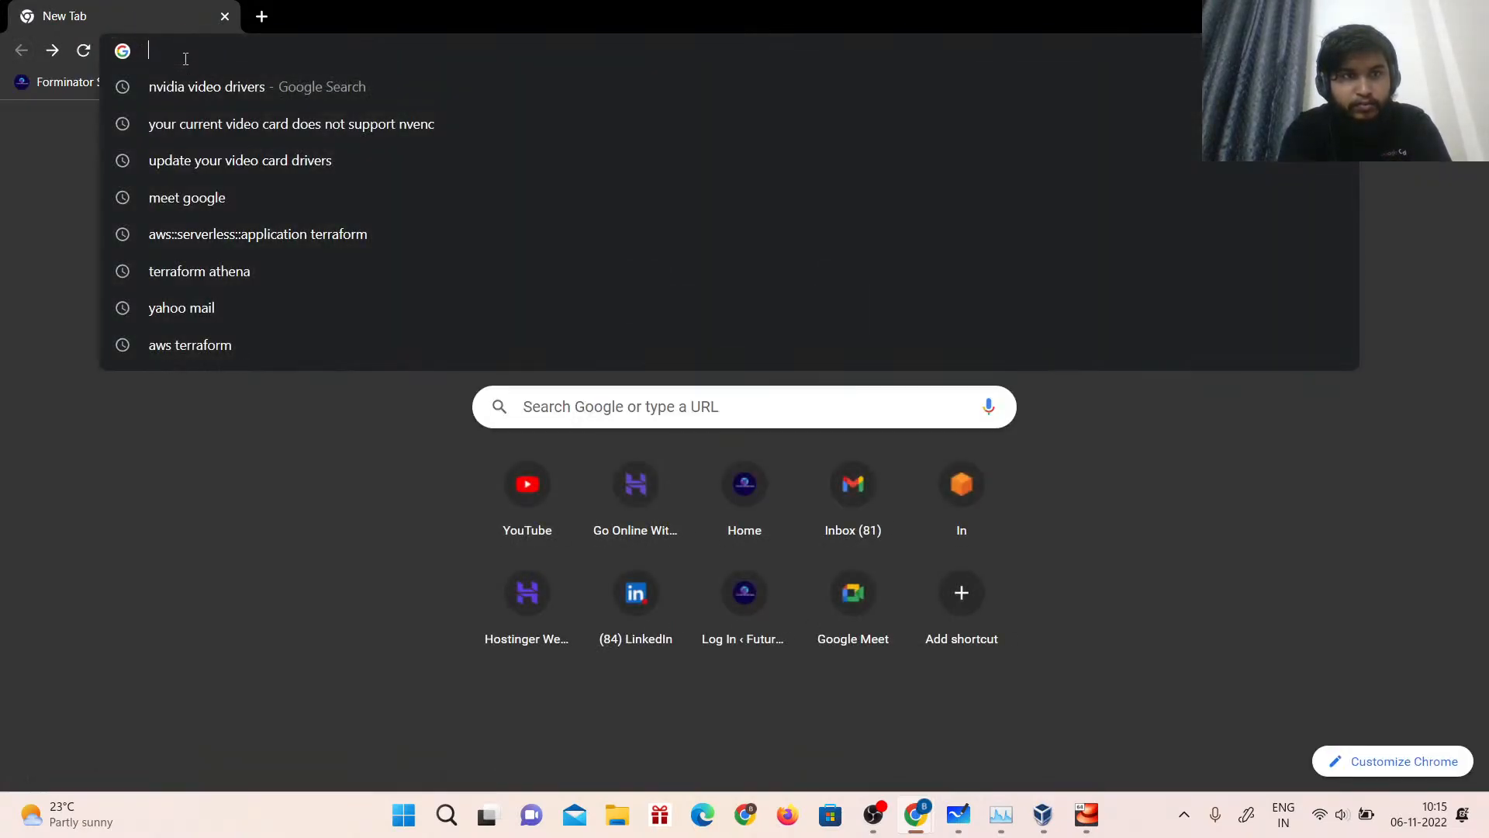
{"action": "type", "text": "con"}
{"action": "key", "text": "Return"}
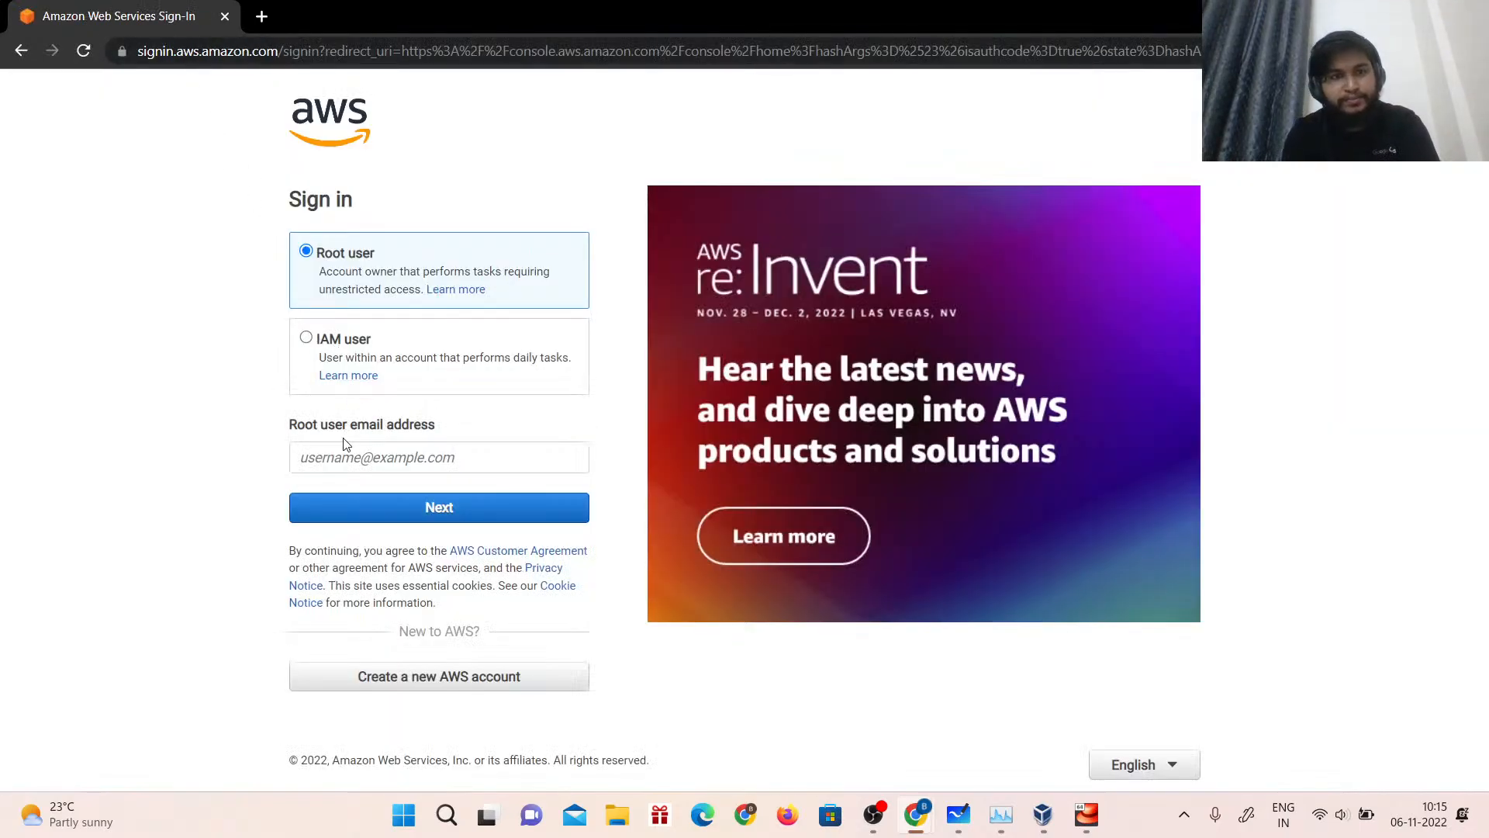
{"action": "left_click", "coordinate": [349, 457]}
{"action": "left_click", "coordinate": [434, 505]}
{"action": "left_click", "coordinate": [444, 510]}
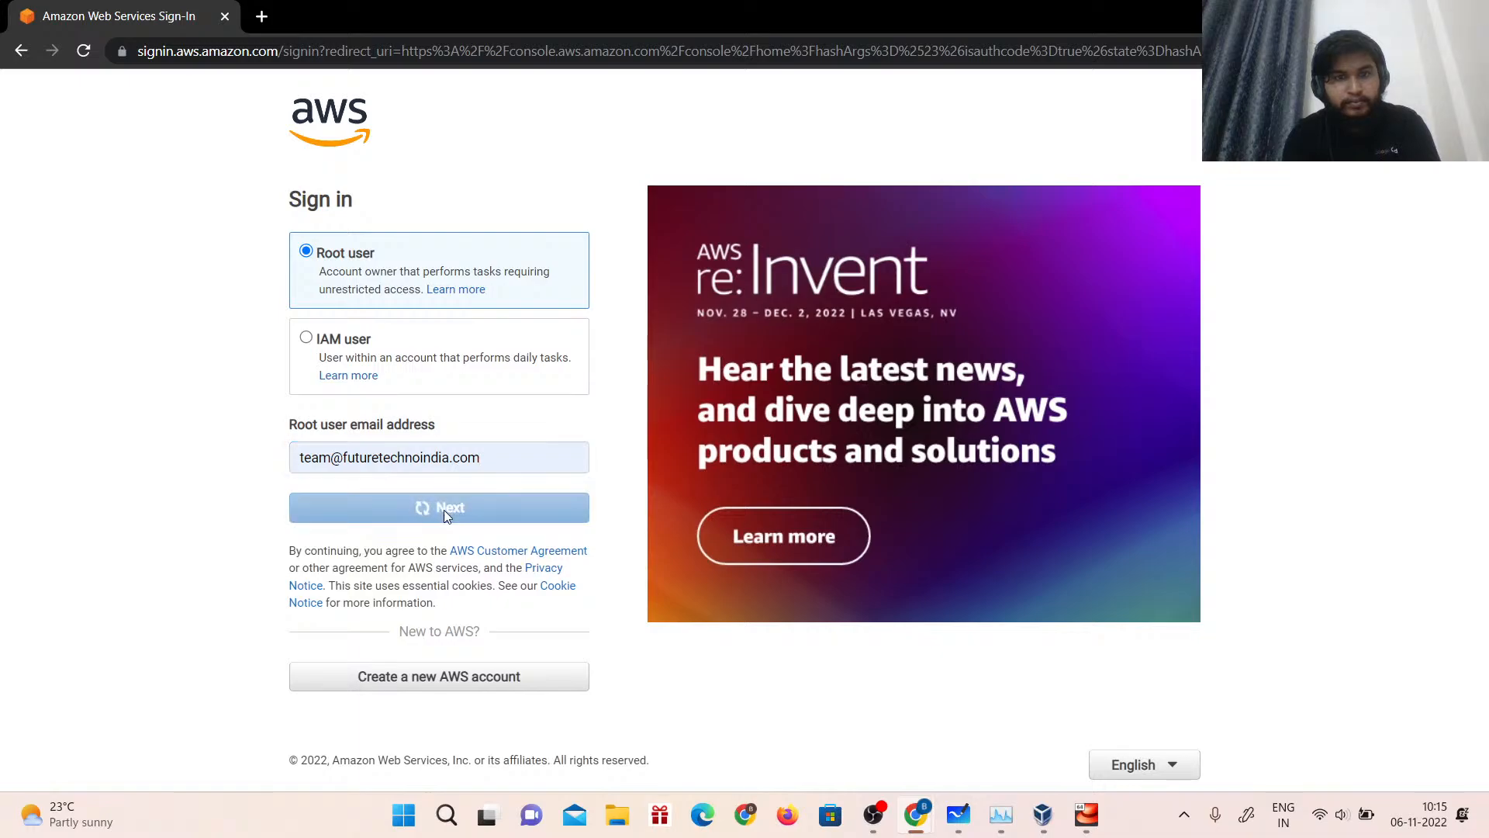
Step: Answer the security-check captcha, correcting its last character, and submit it
{"action": "left_click", "coordinate": [400, 438]}
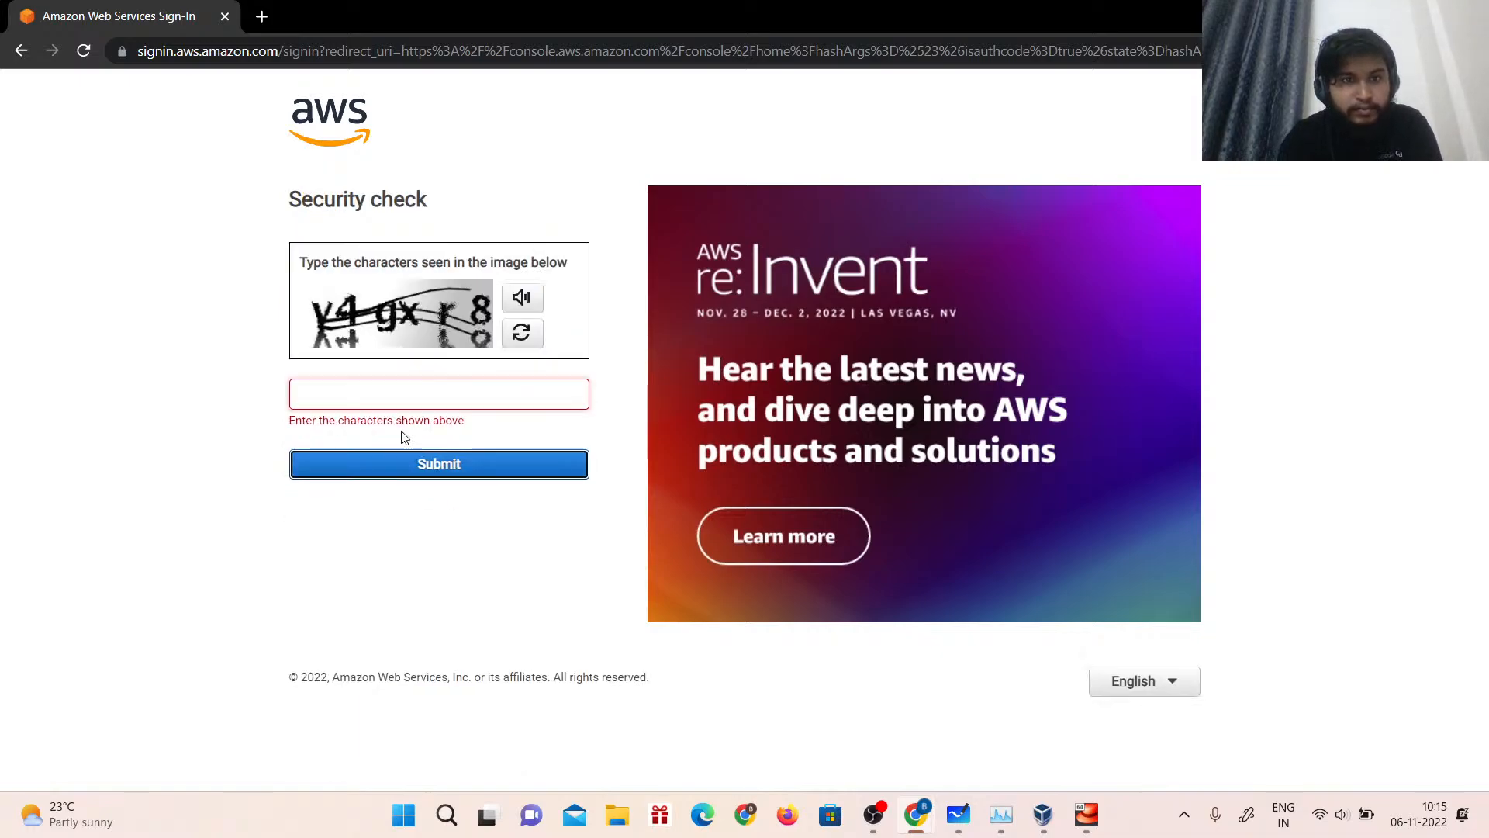
{"action": "left_click", "coordinate": [388, 394]}
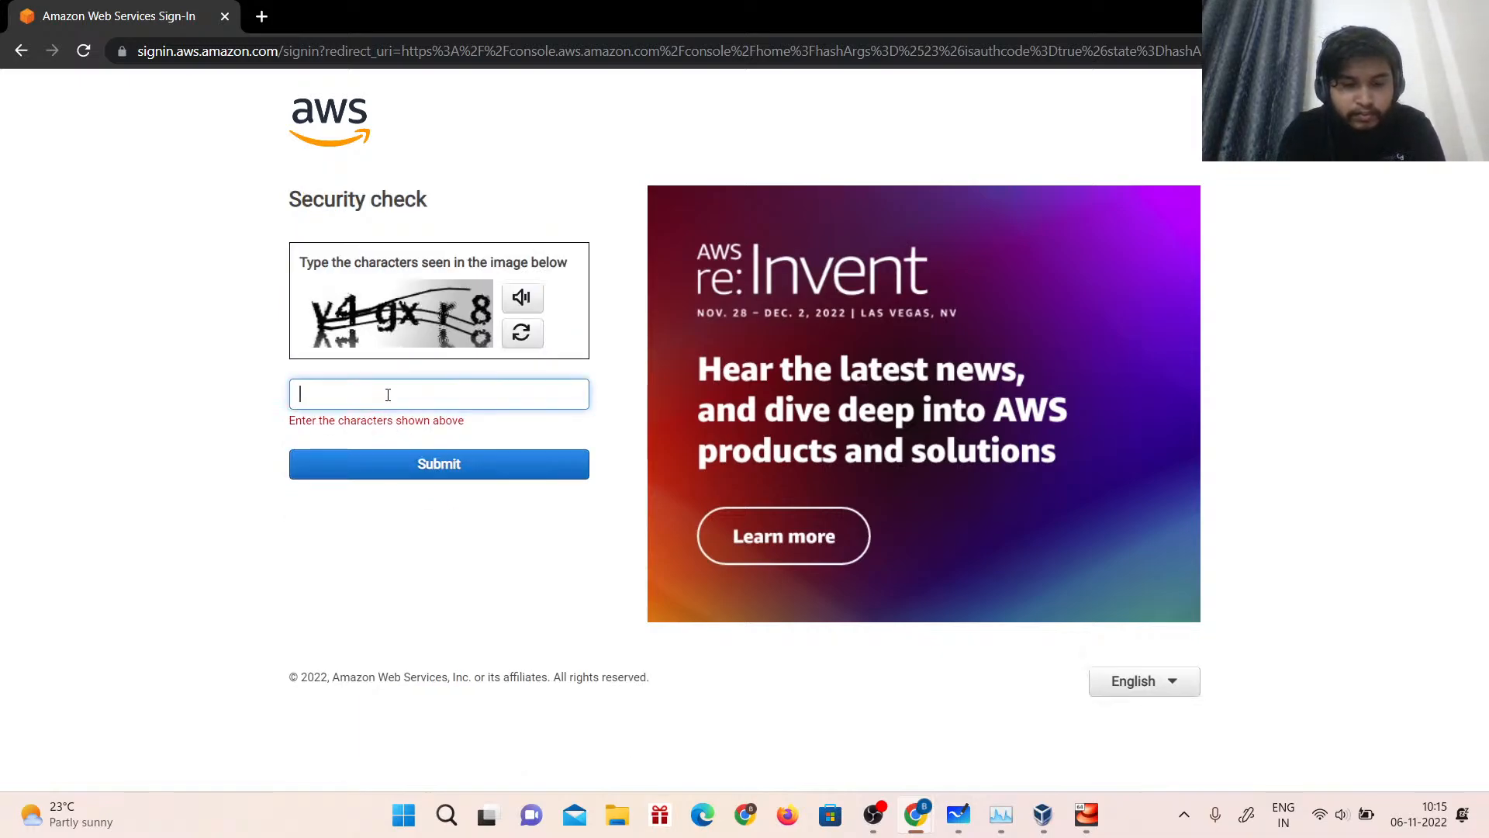
{"action": "type", "text": "V"}
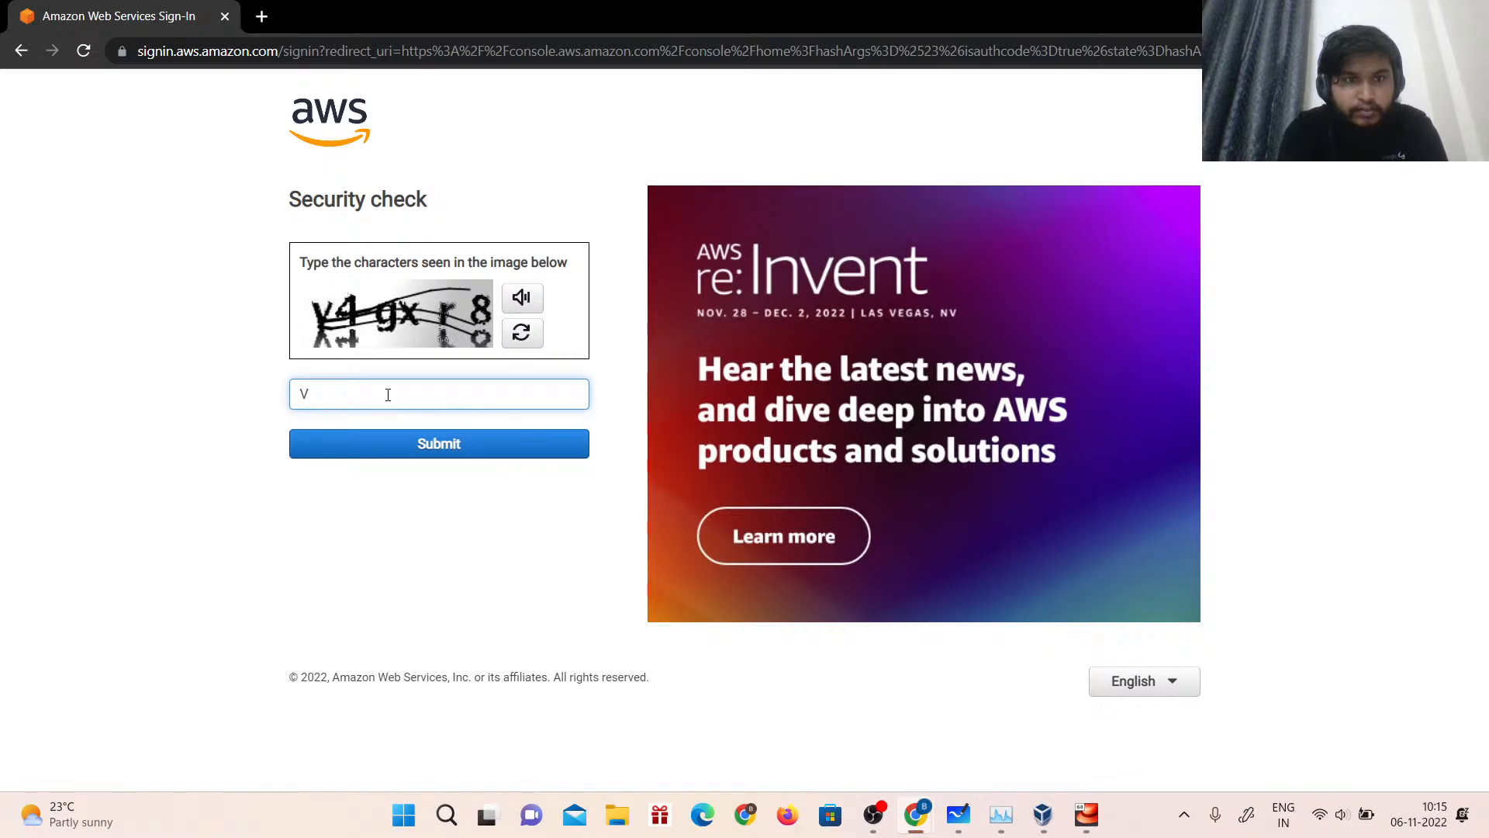
{"action": "type", "text": "4"}
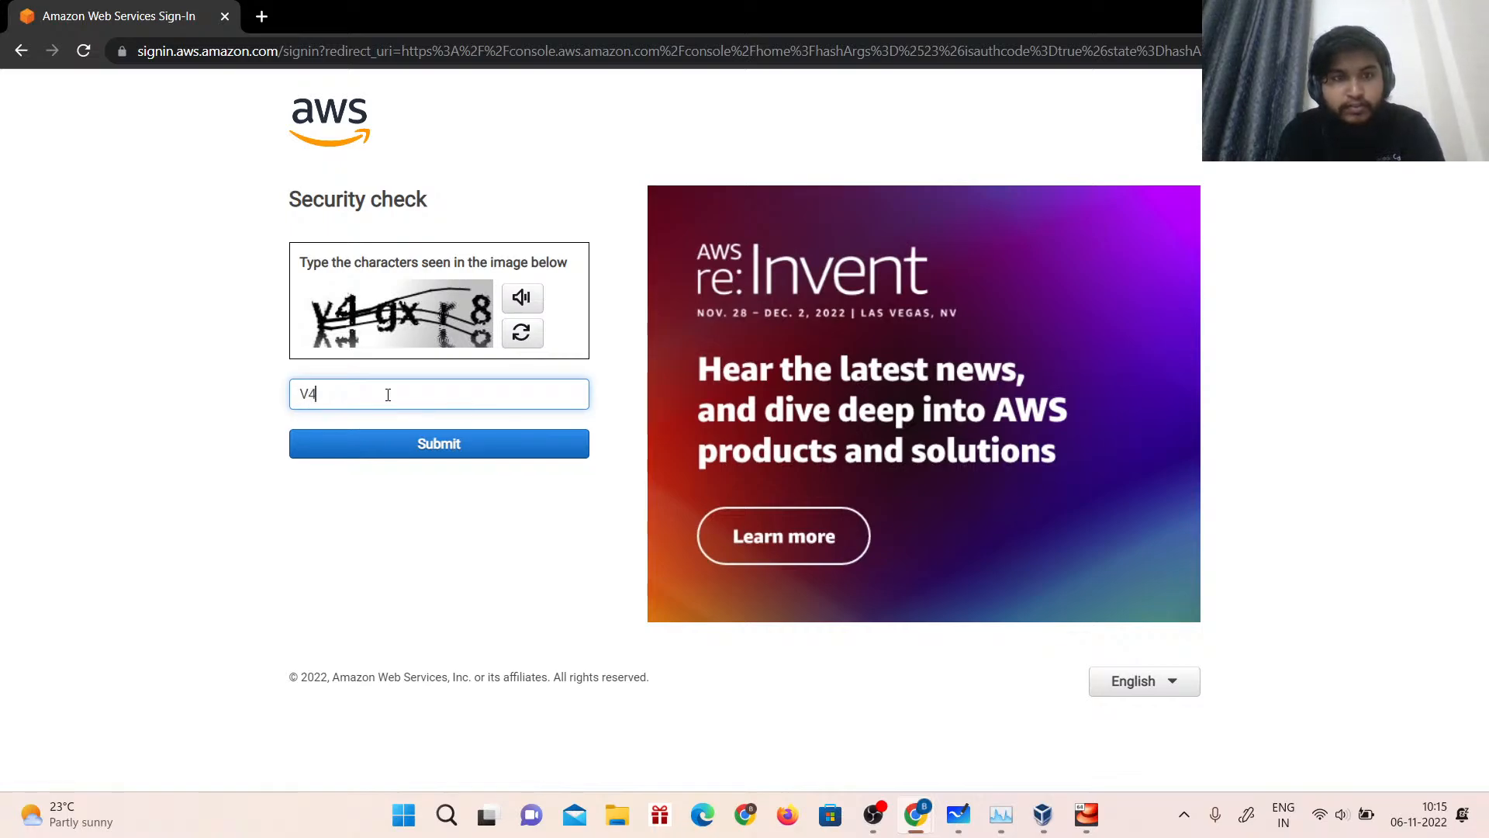
{"action": "type", "text": "gx"}
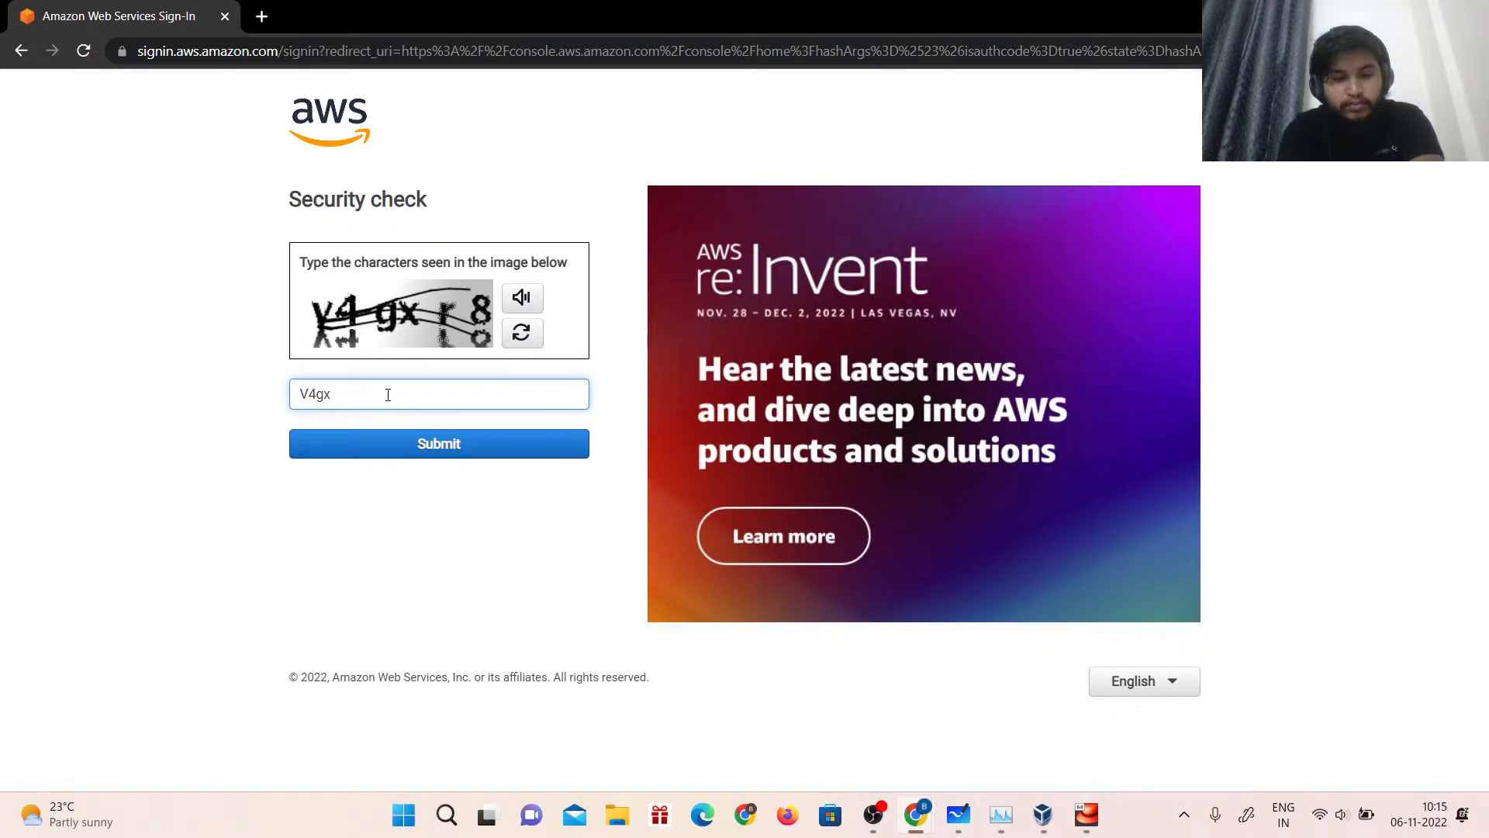
{"action": "type", "text": "r9"}
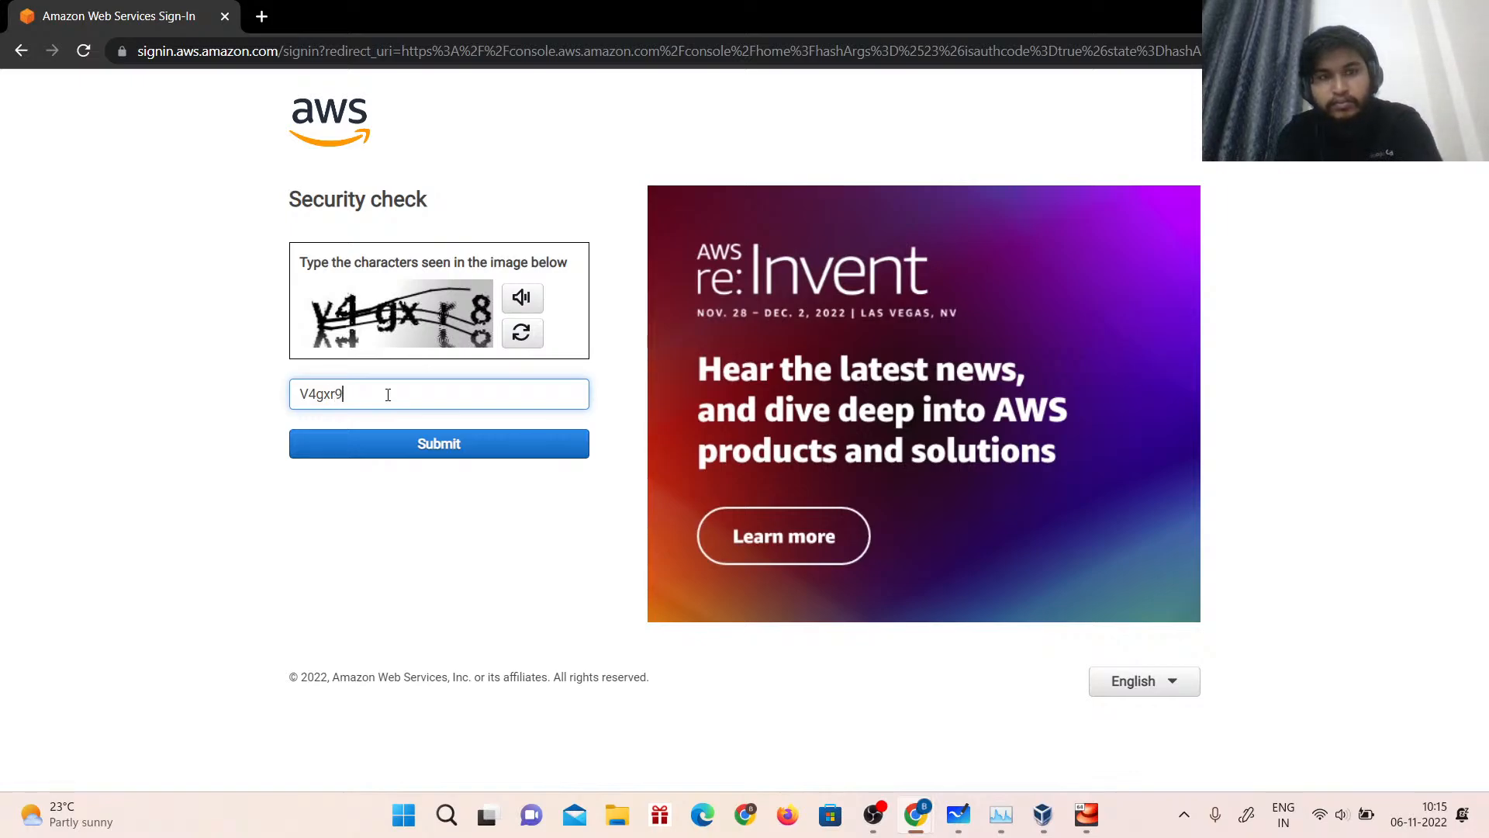
{"action": "key", "text": "BackSpace"}
{"action": "type", "text": "8"}
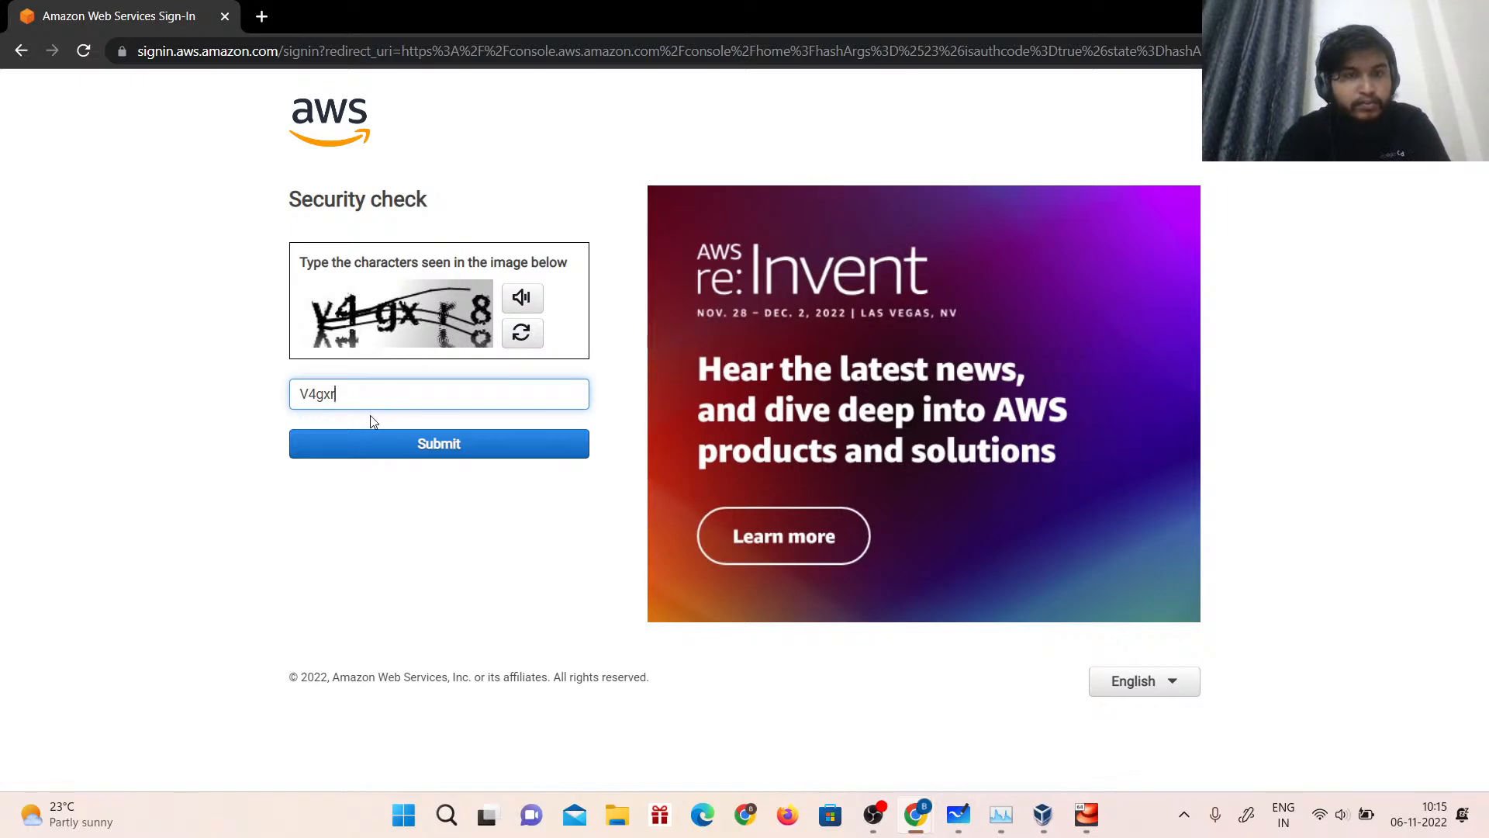
{"action": "left_click", "coordinate": [401, 451]}
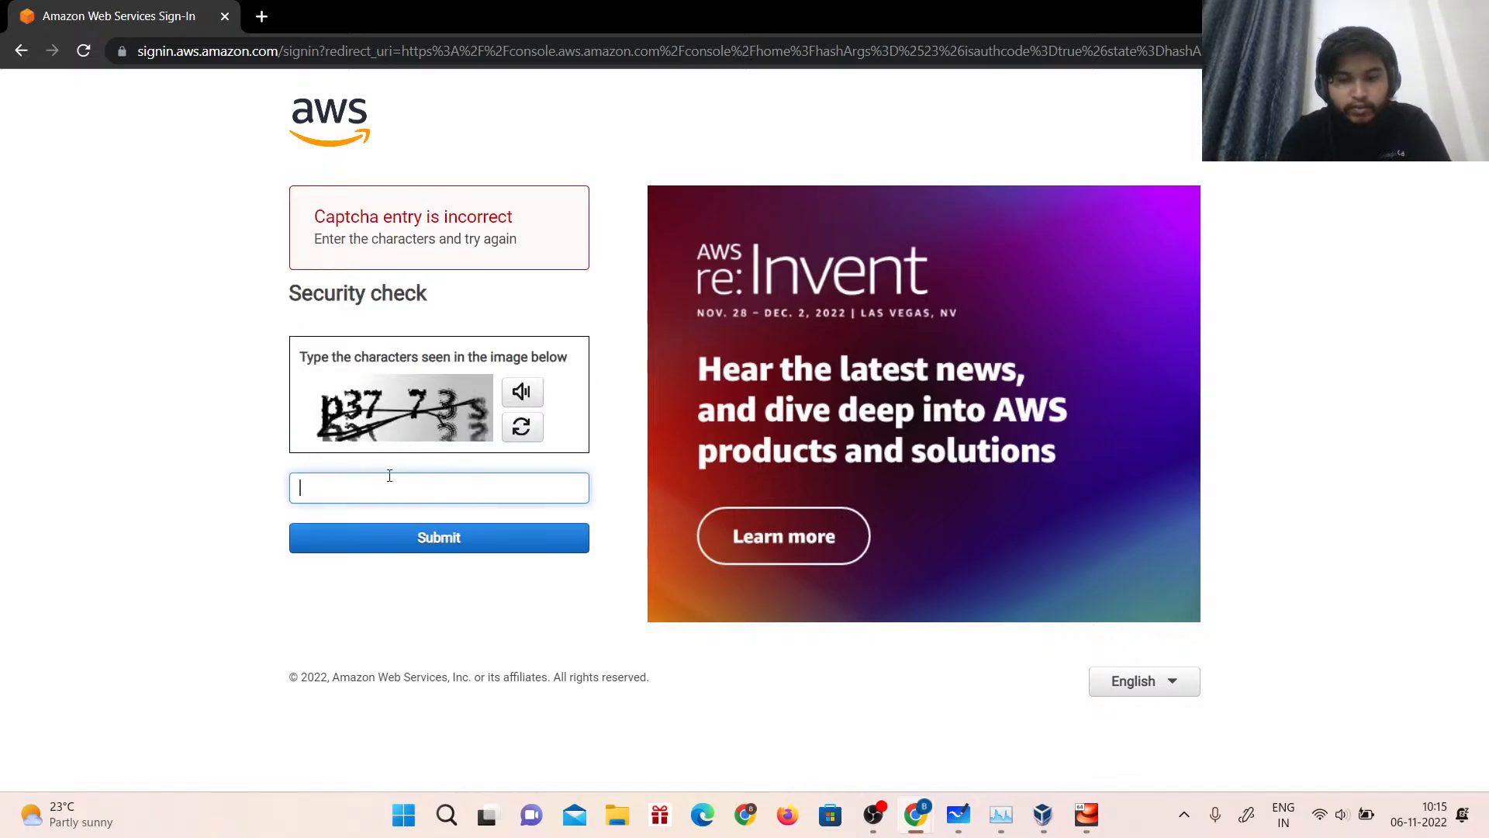
Step: Answer the new captcha, fill in the saved password and sign in as root
{"action": "type", "text": "p3"}
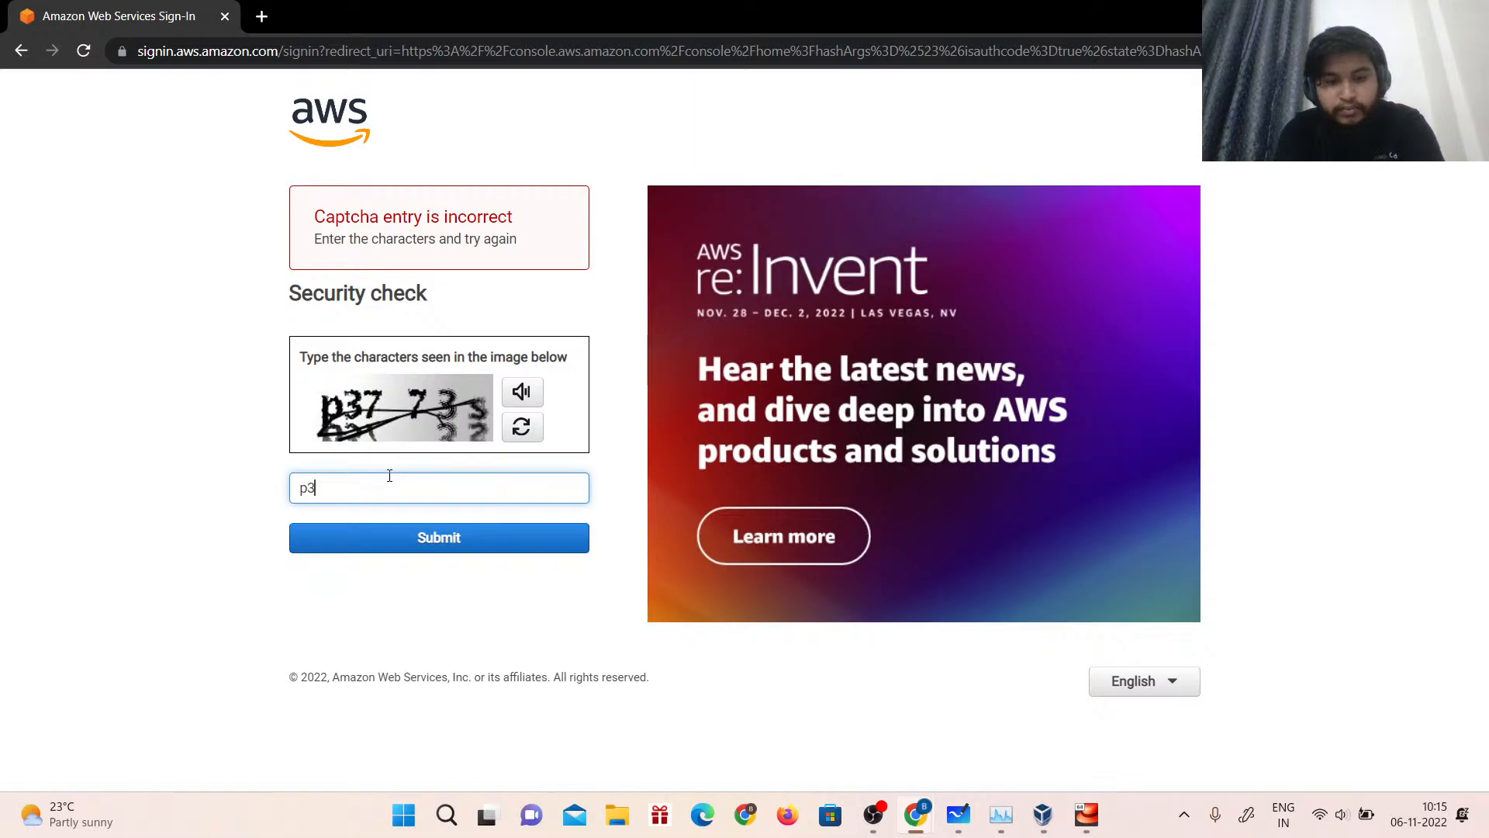
{"action": "type", "text": "773"}
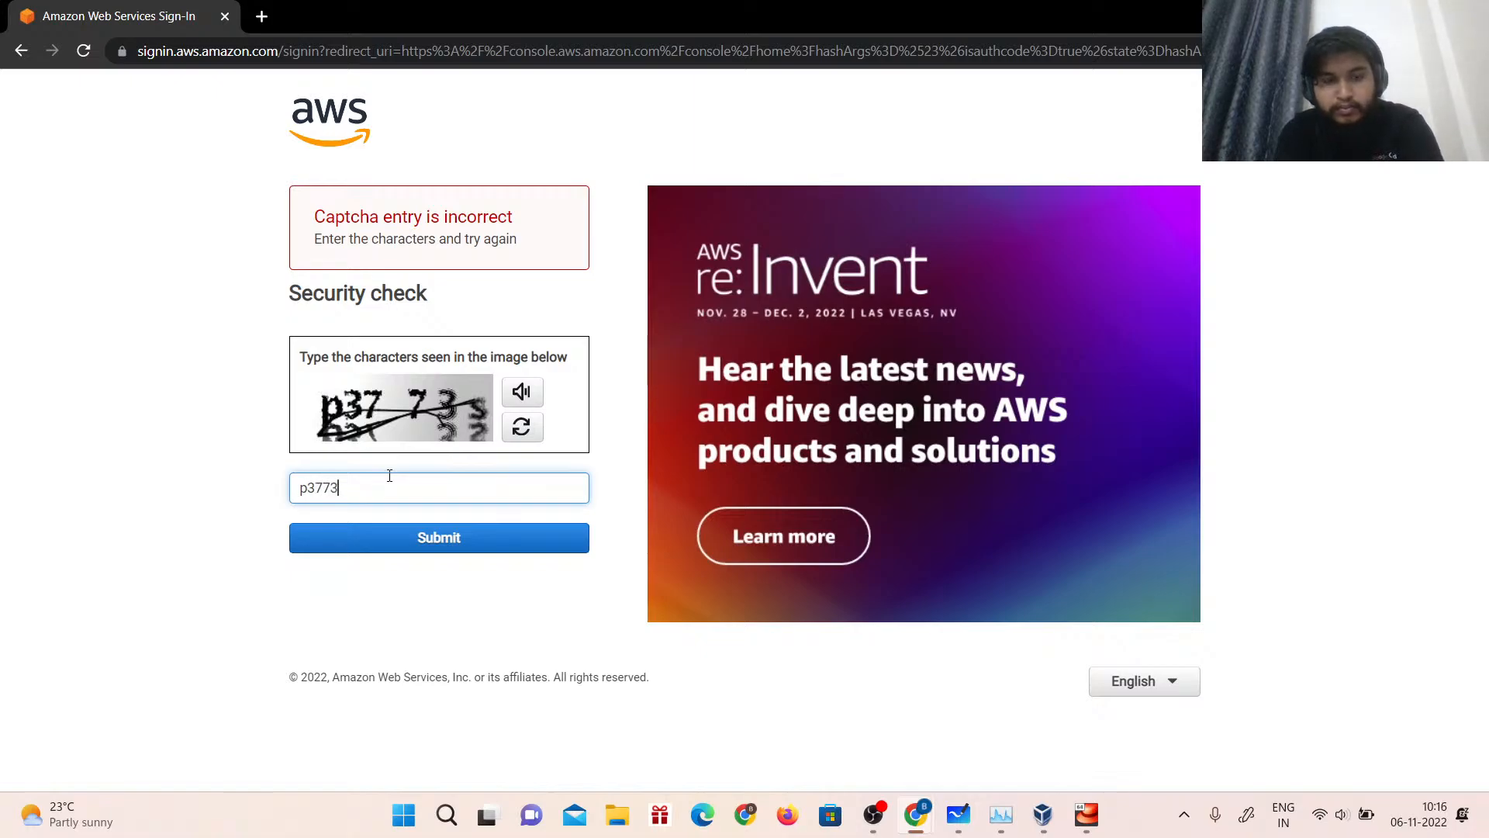
{"action": "type", "text": "s"}
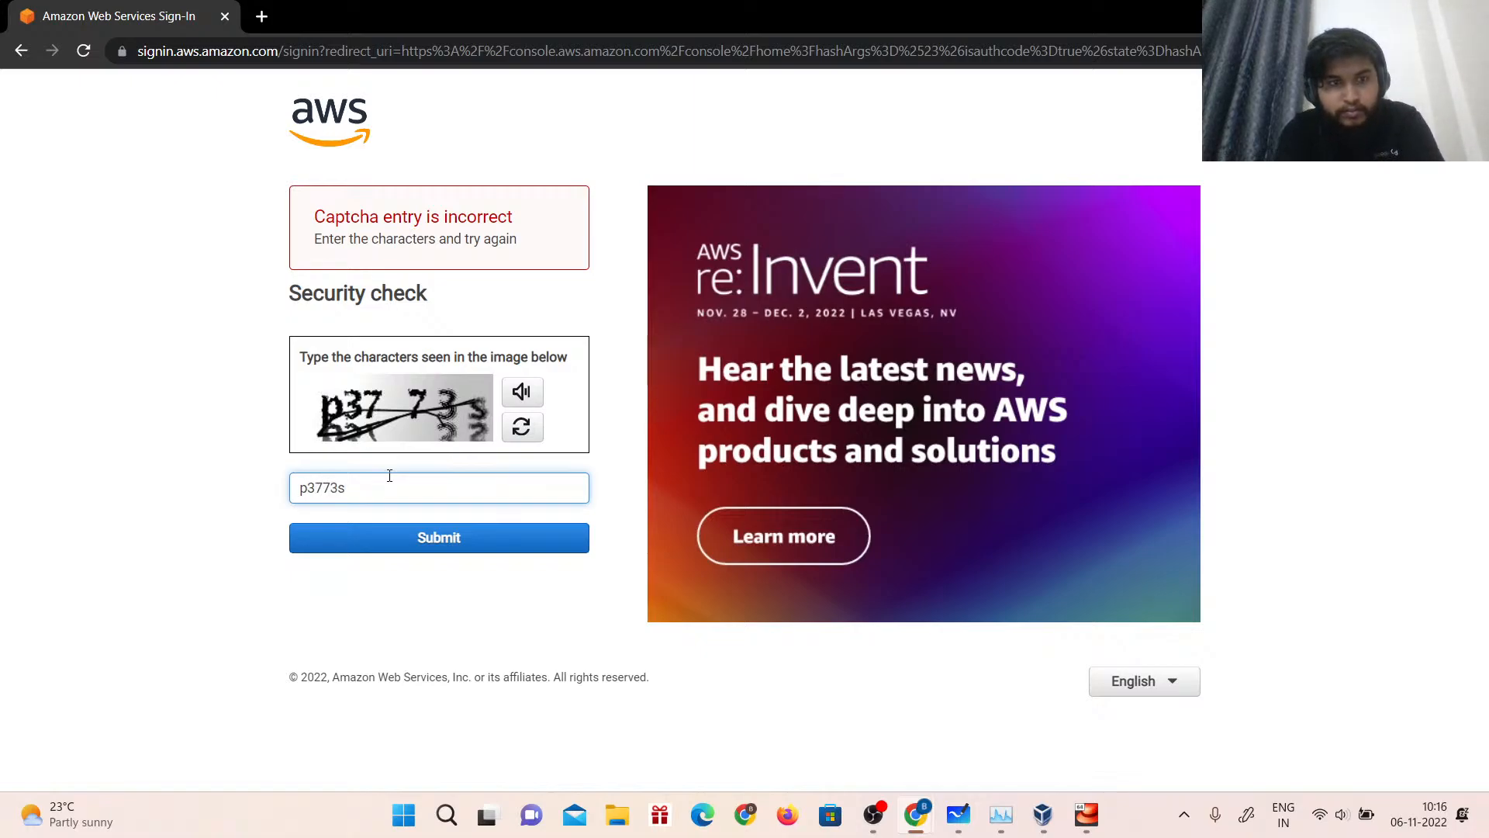
{"action": "left_click", "coordinate": [422, 536]}
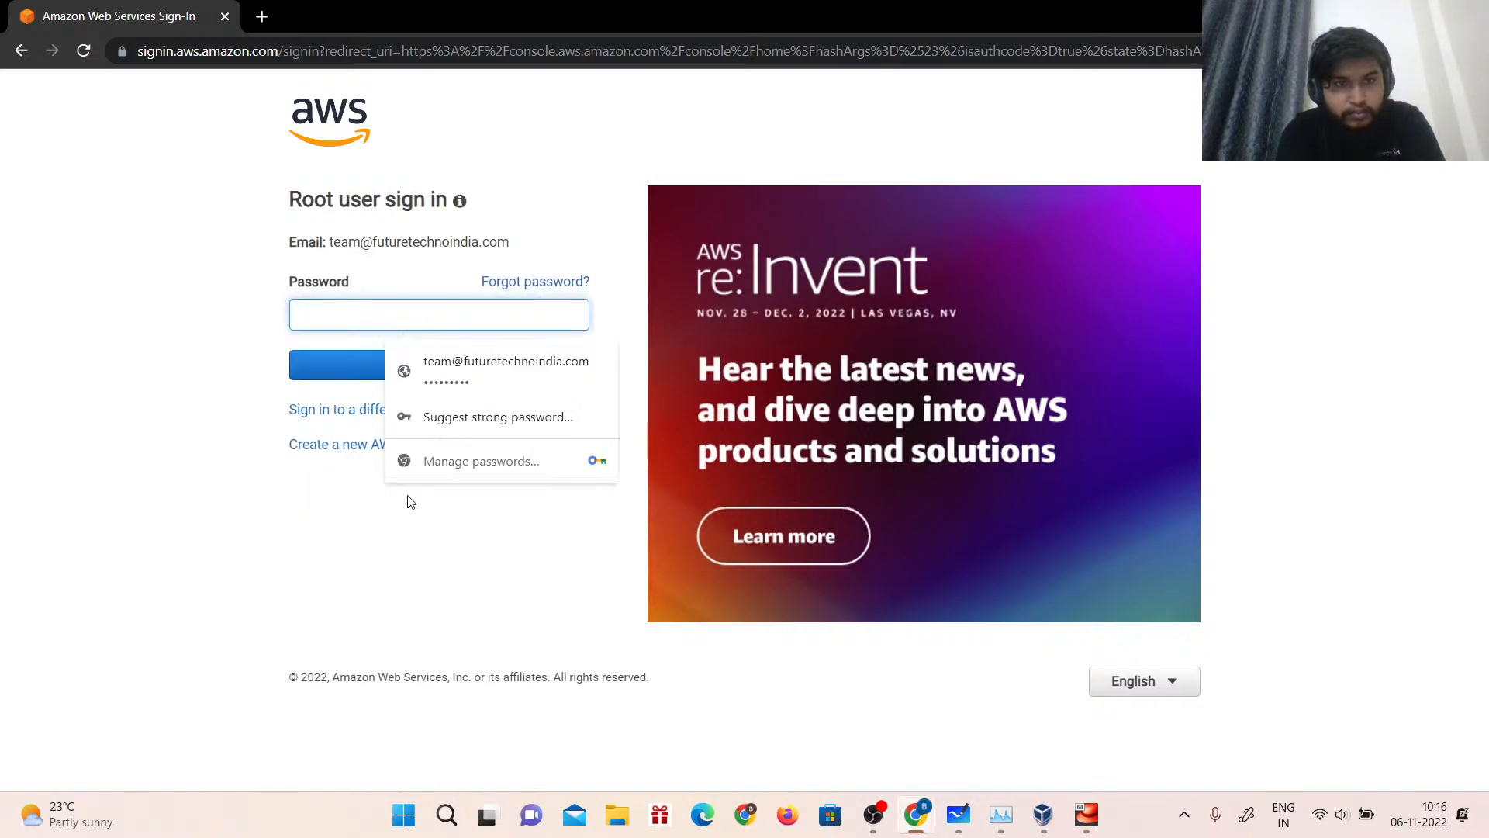
{"action": "left_click", "coordinate": [460, 388]}
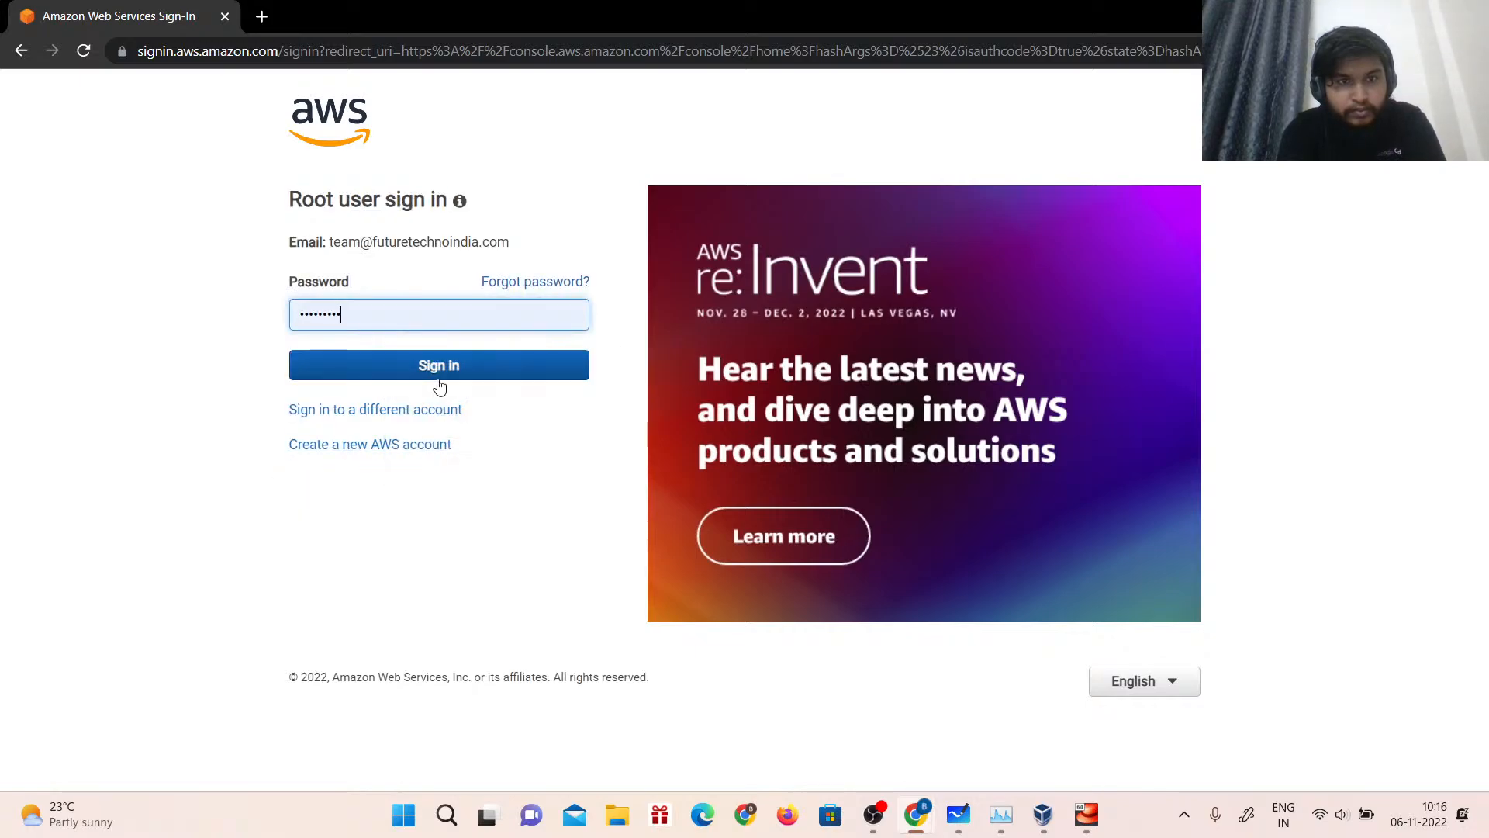
{"action": "left_click", "coordinate": [439, 380]}
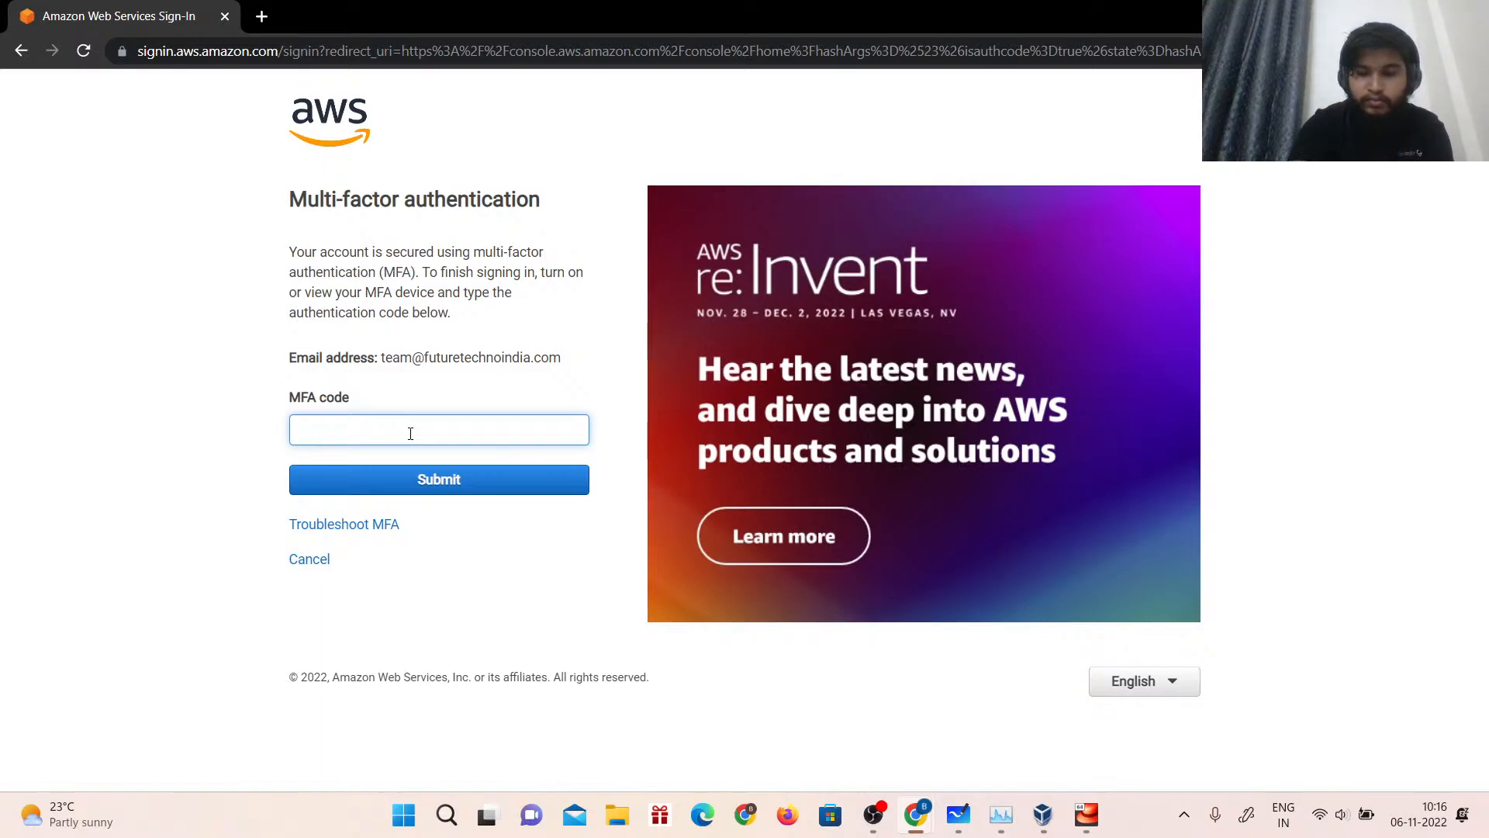
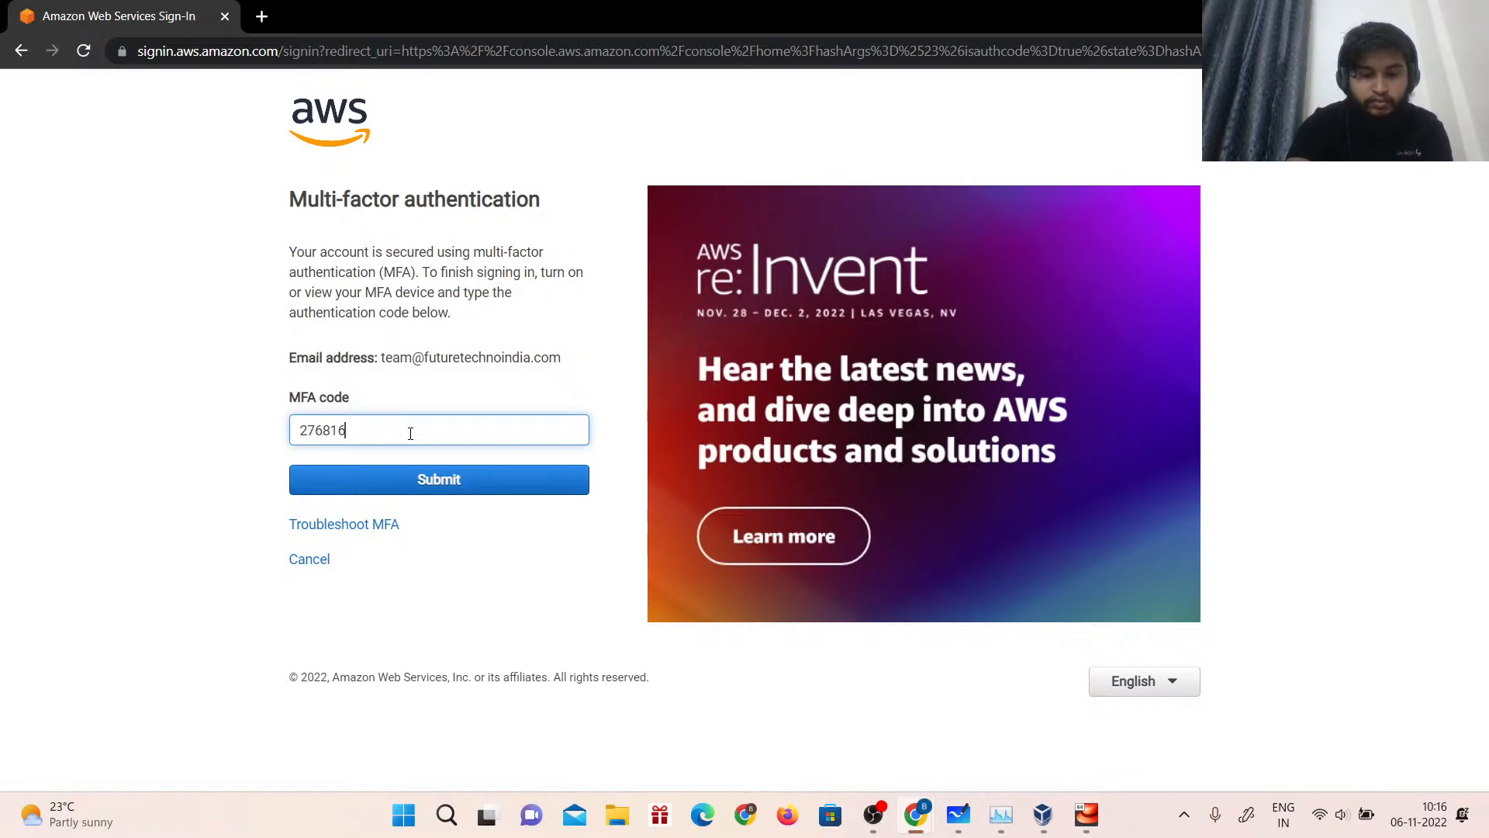
Step: Enter the six-digit MFA code and submit it to reach Console Home
{"action": "key", "text": "Return"}
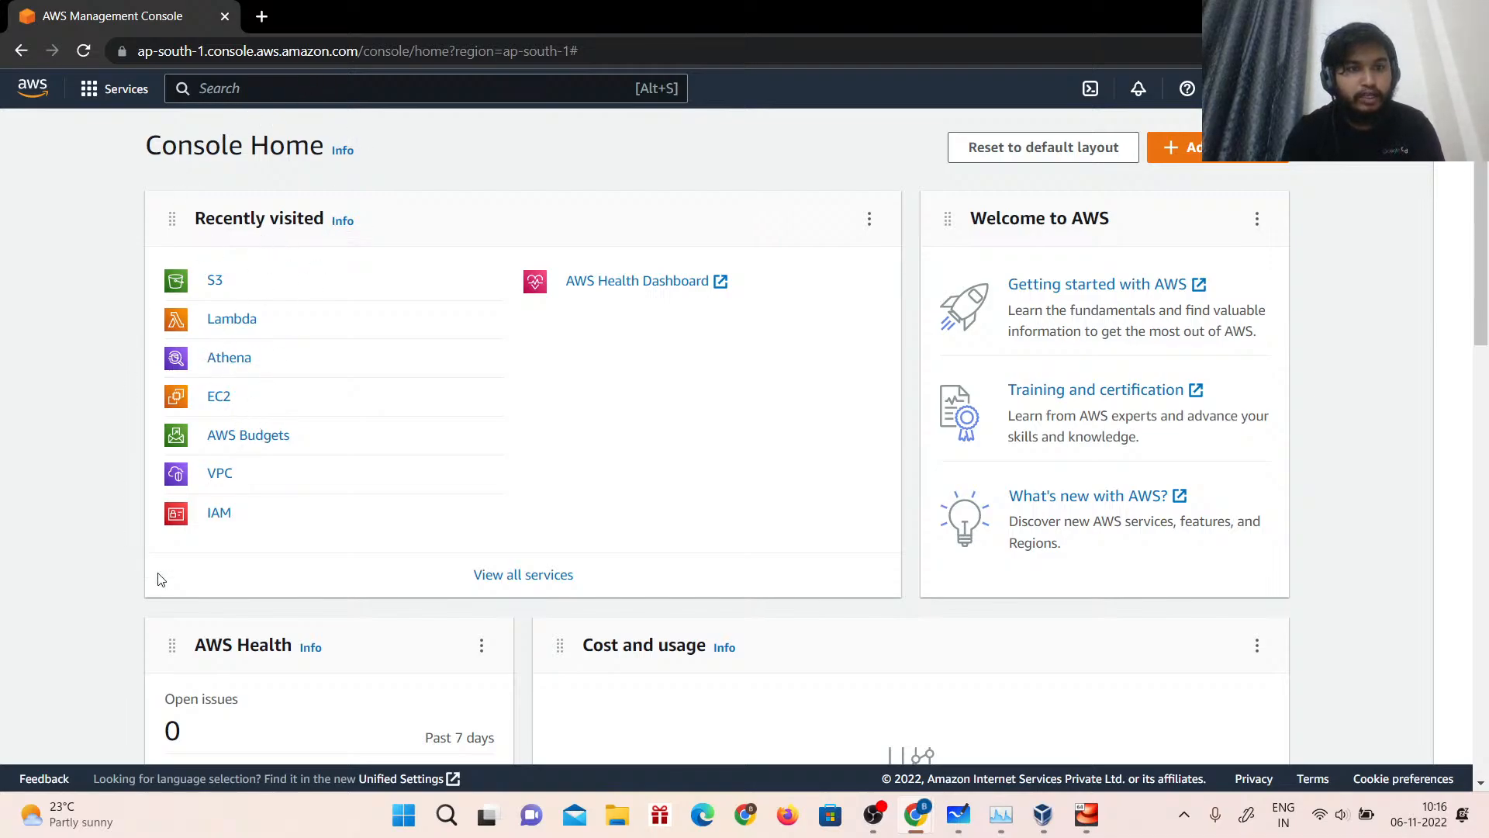
Step: Open IAM's Policies list and remove the Customer managed filter
{"action": "left_click", "coordinate": [215, 518]}
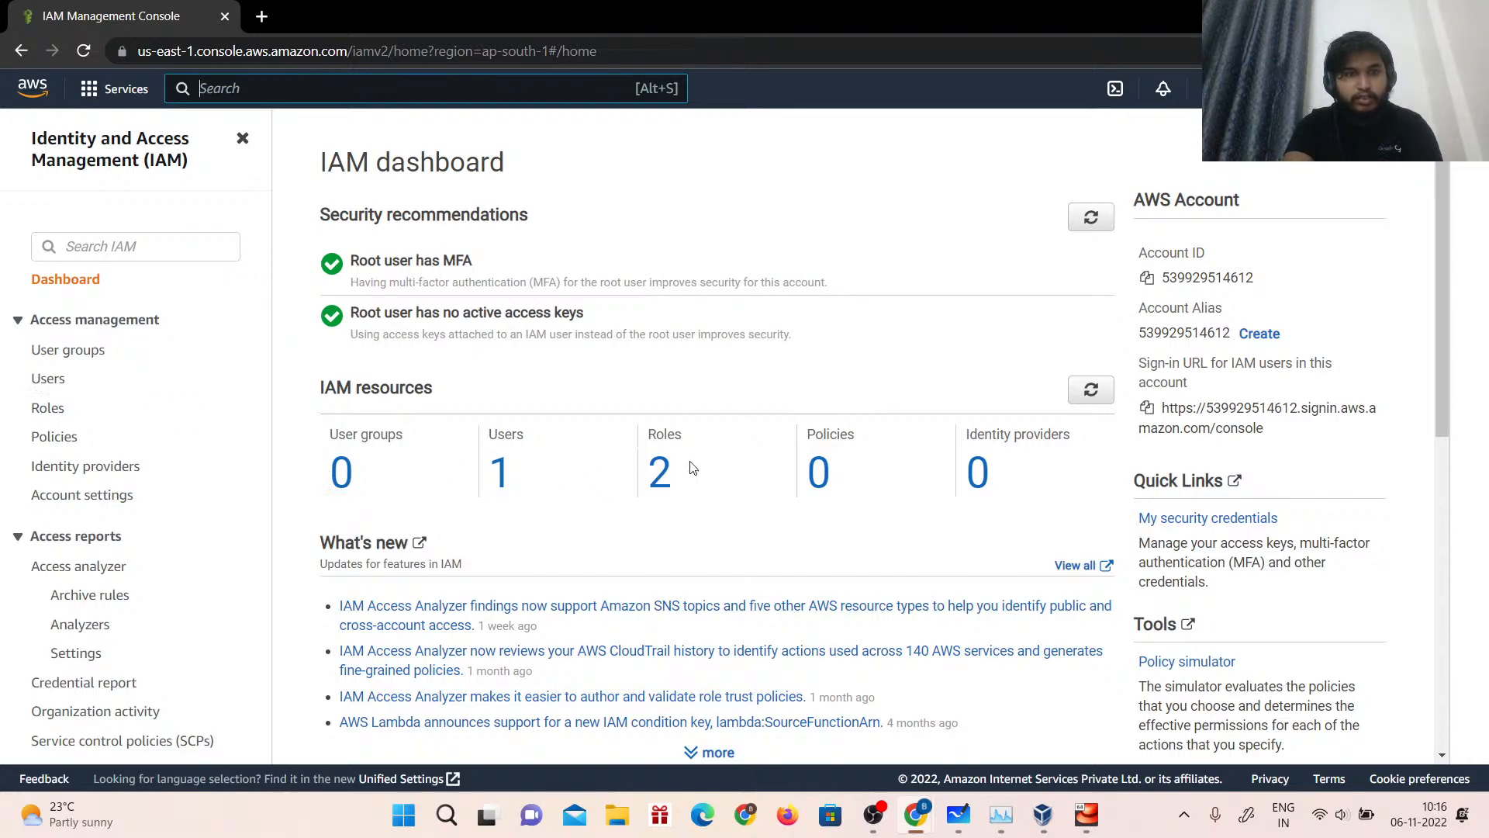
{"action": "left_click", "coordinate": [823, 475]}
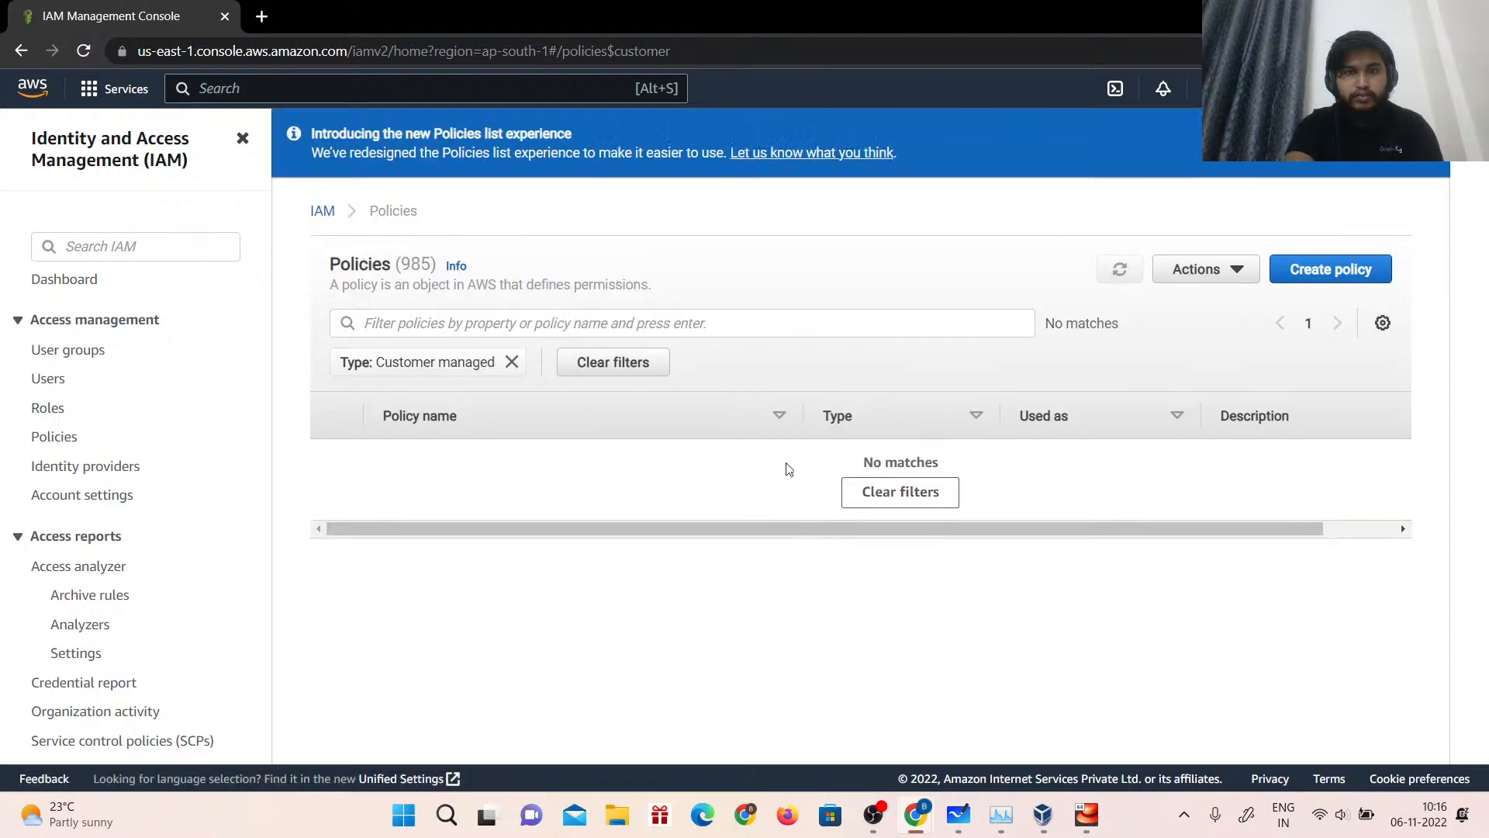
{"action": "left_click", "coordinate": [512, 362]}
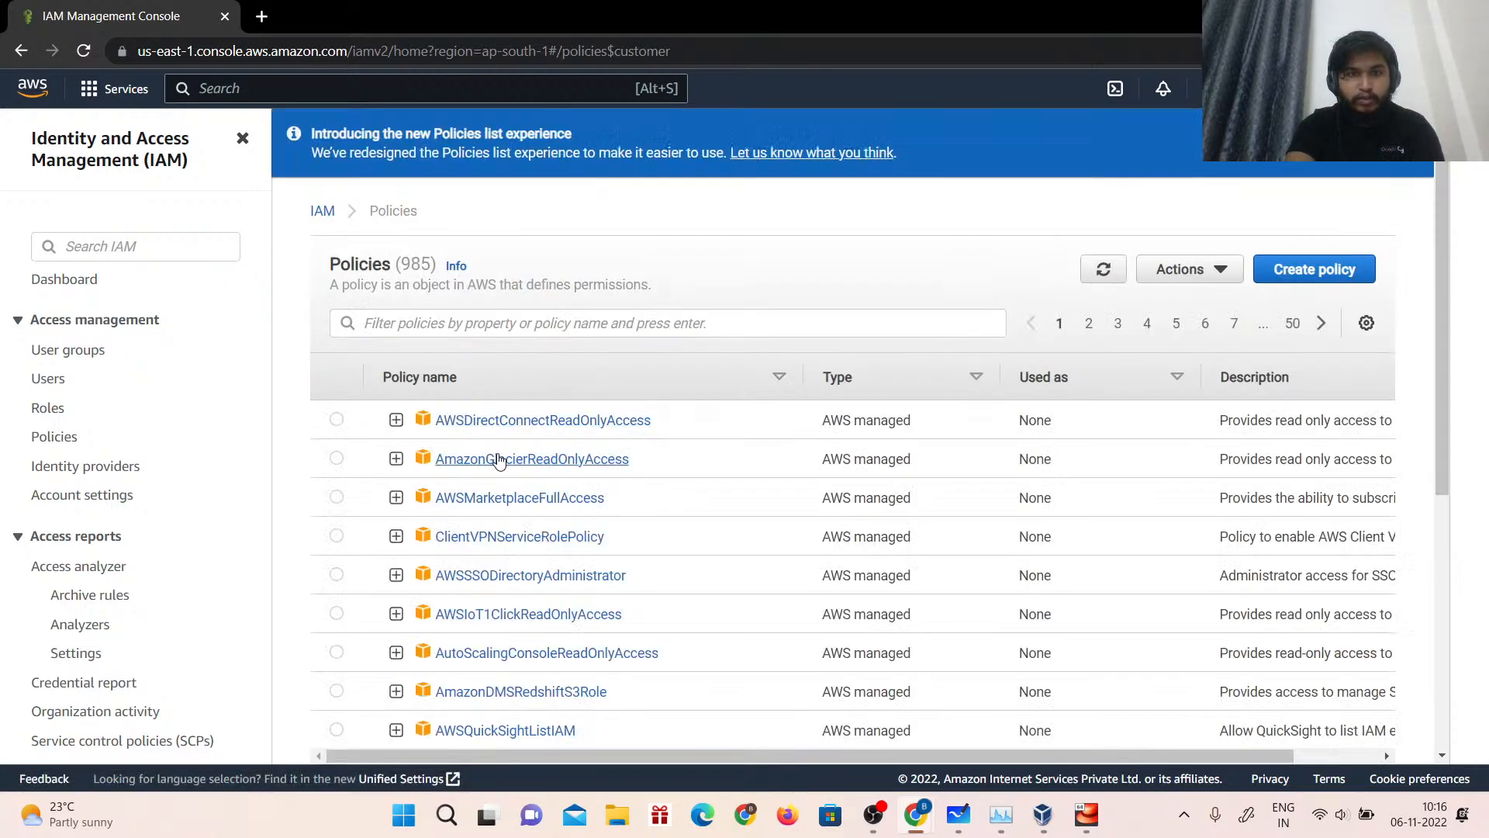
{"action": "scroll", "coordinate": [609, 498], "scroll_direction": "down", "scroll_amount": 3}
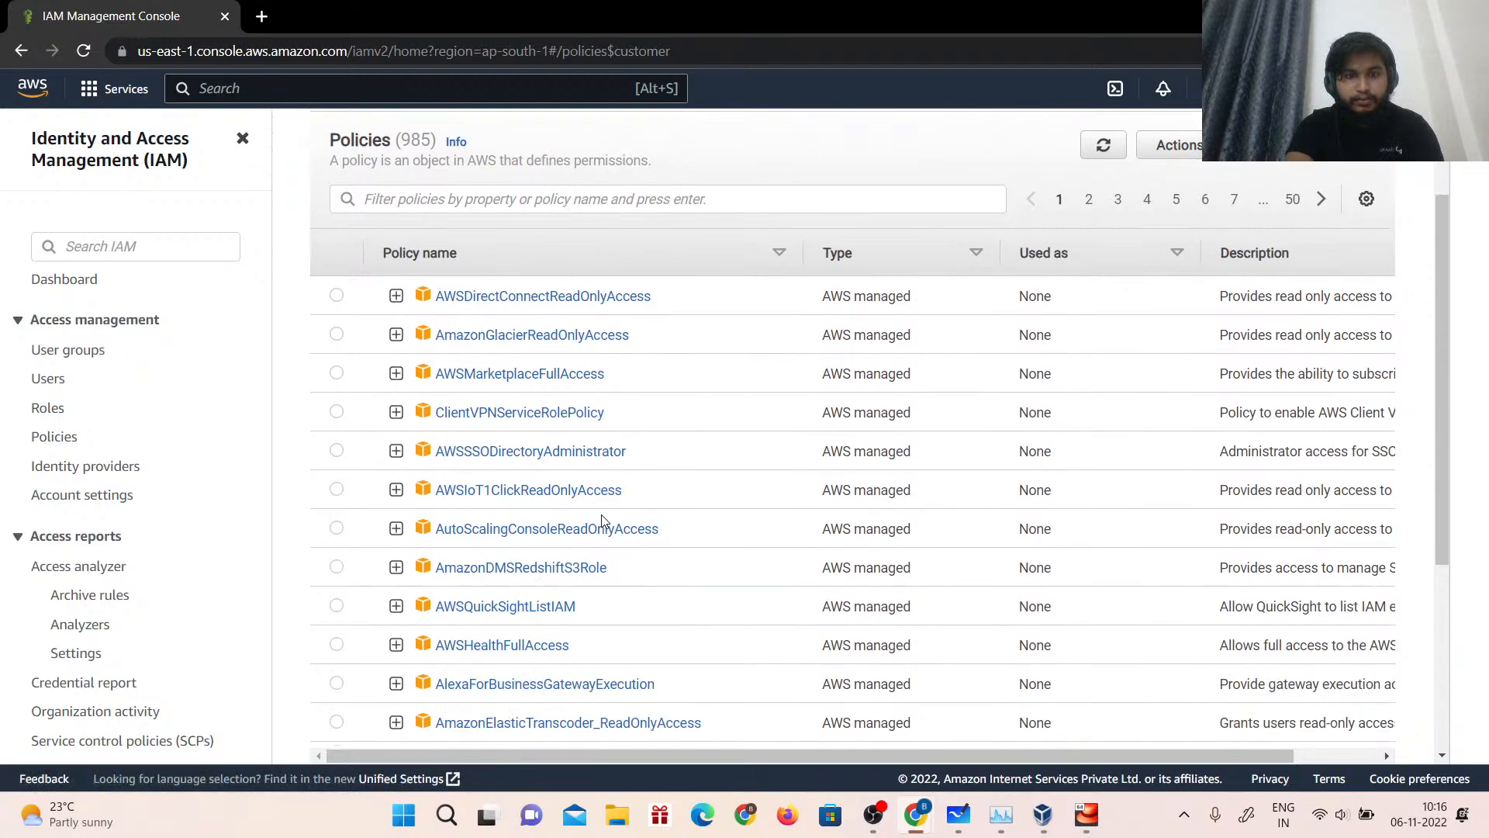
{"action": "scroll", "coordinate": [586, 501], "scroll_direction": "up", "scroll_amount": 3}
Step: Filter the policies by 's3' and open AmazonS3ReadOnlyAccess
{"action": "left_click", "coordinate": [388, 315]}
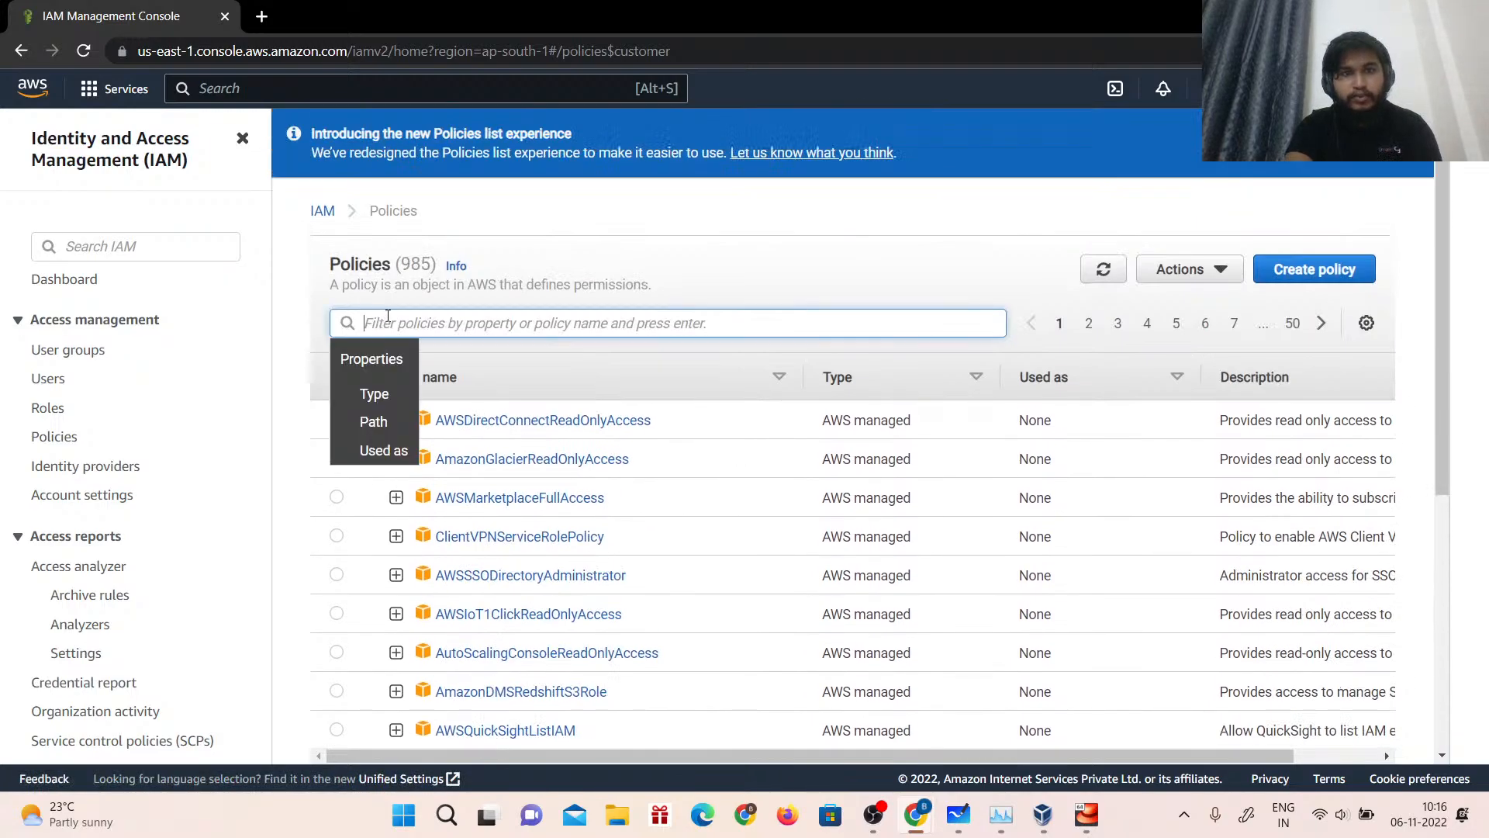
{"action": "type", "text": "s3"}
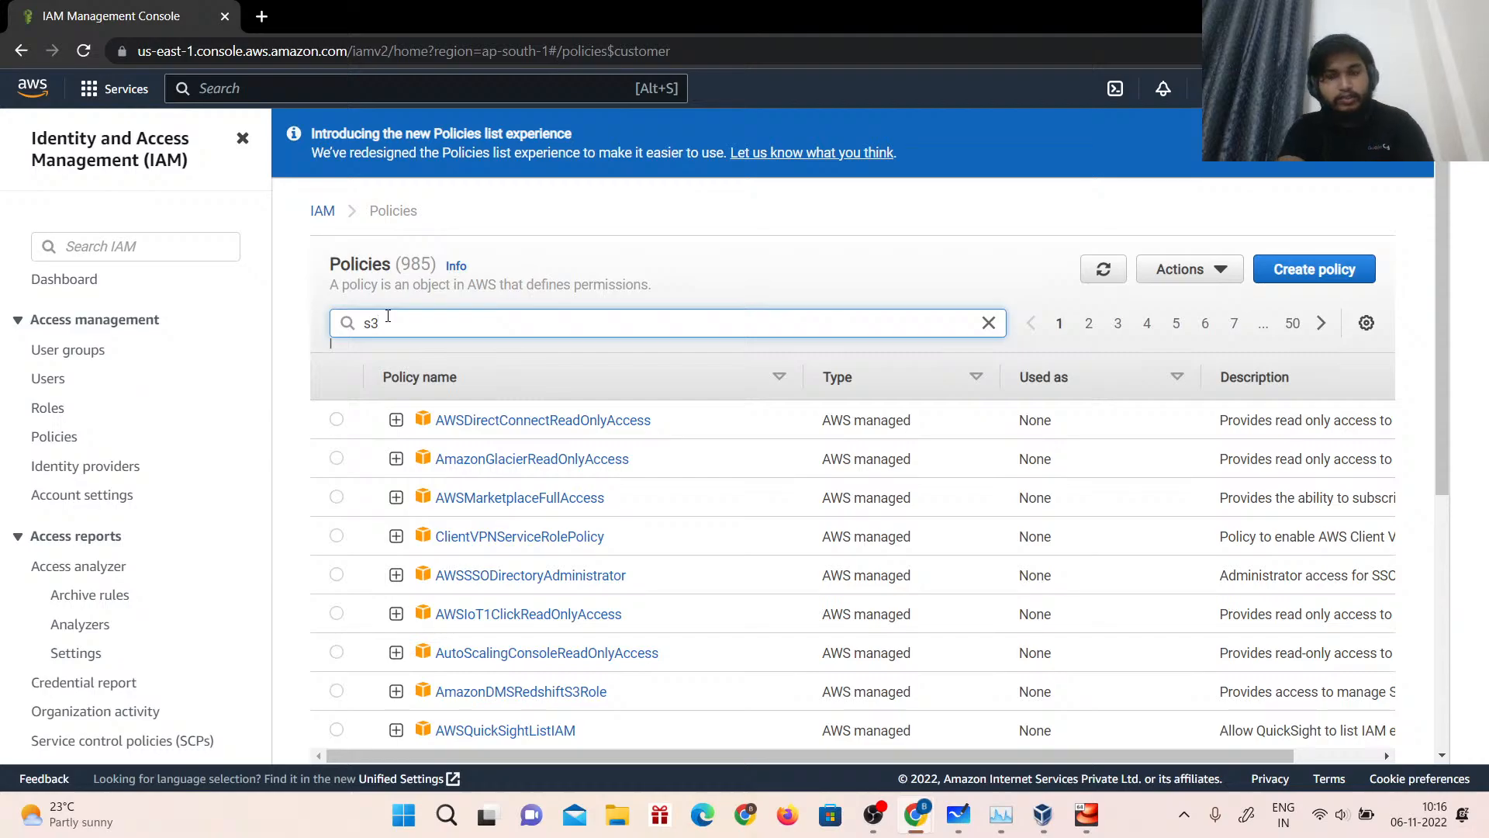
{"action": "key", "text": "Return"}
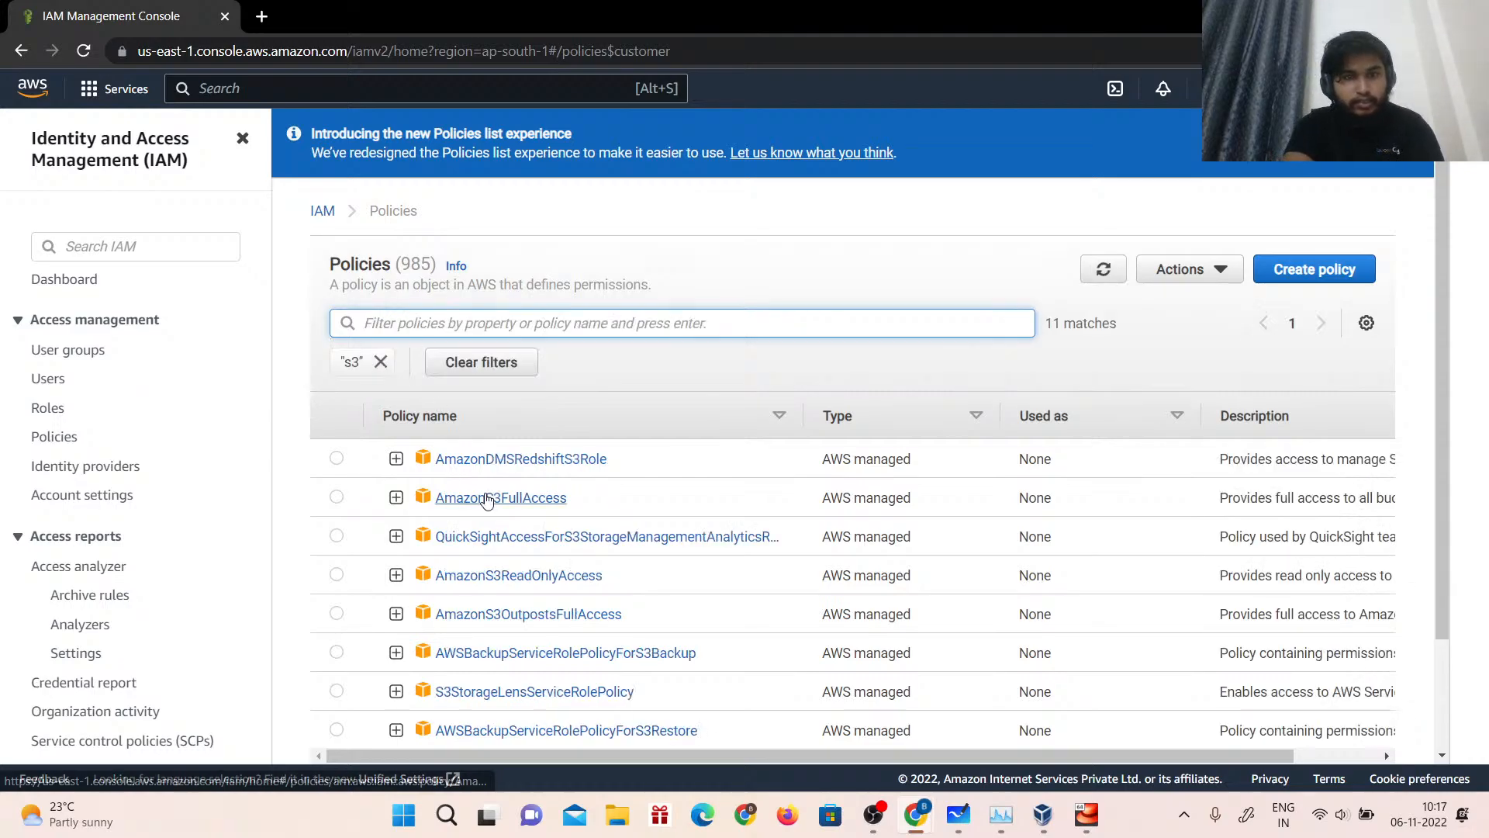
{"action": "scroll", "coordinate": [489, 499], "scroll_direction": "down", "scroll_amount": 1}
{"action": "scroll", "coordinate": [487, 501], "scroll_direction": "down", "scroll_amount": 1}
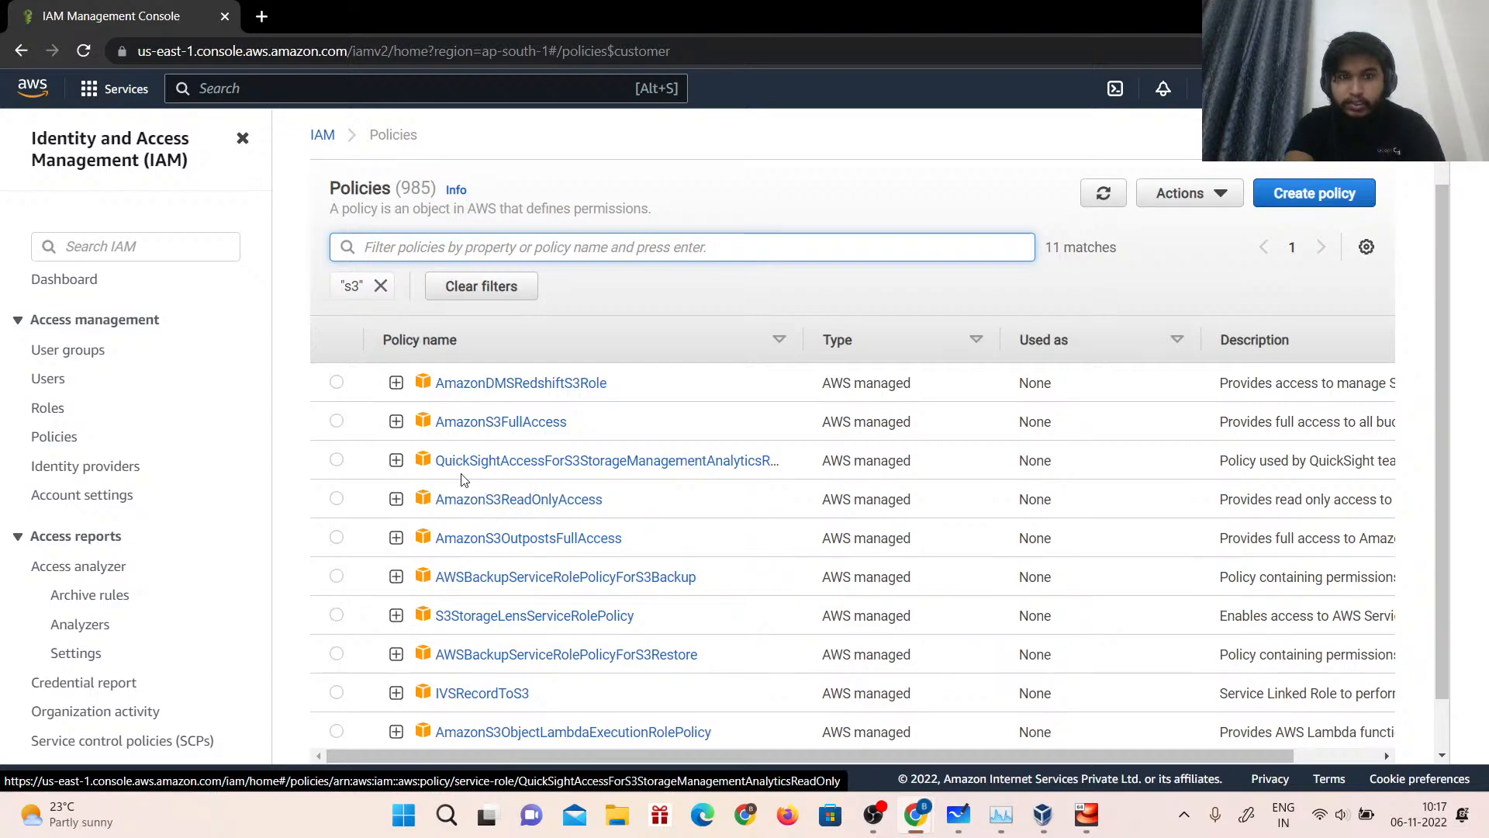
{"action": "left_click", "coordinate": [478, 499]}
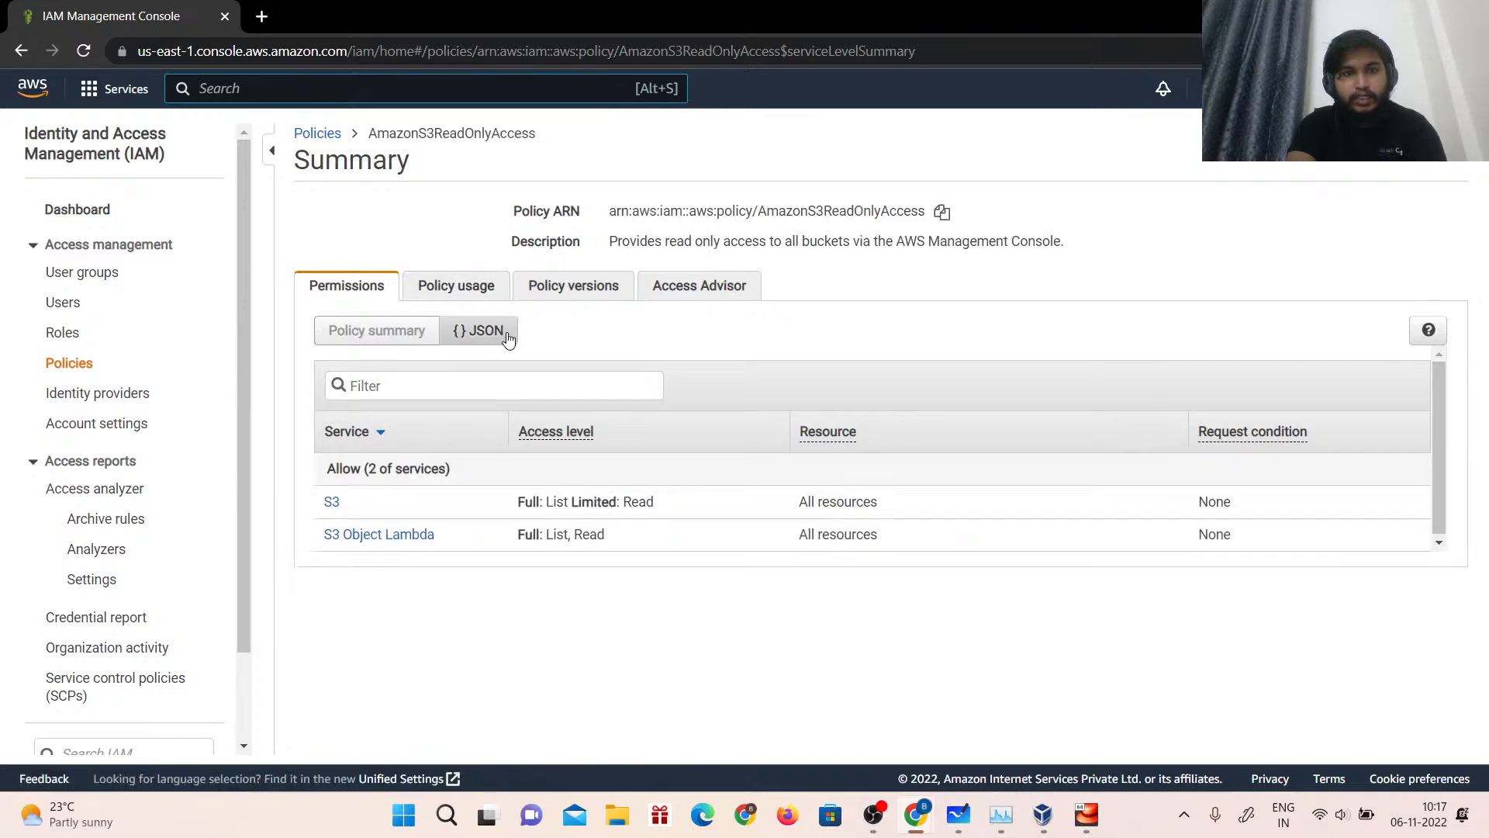
Step: Show AmazonS3ReadOnlyAccess as JSON, highlight 'Allow' and the '*' resource, then return to Policies
{"action": "left_click", "coordinate": [472, 338]}
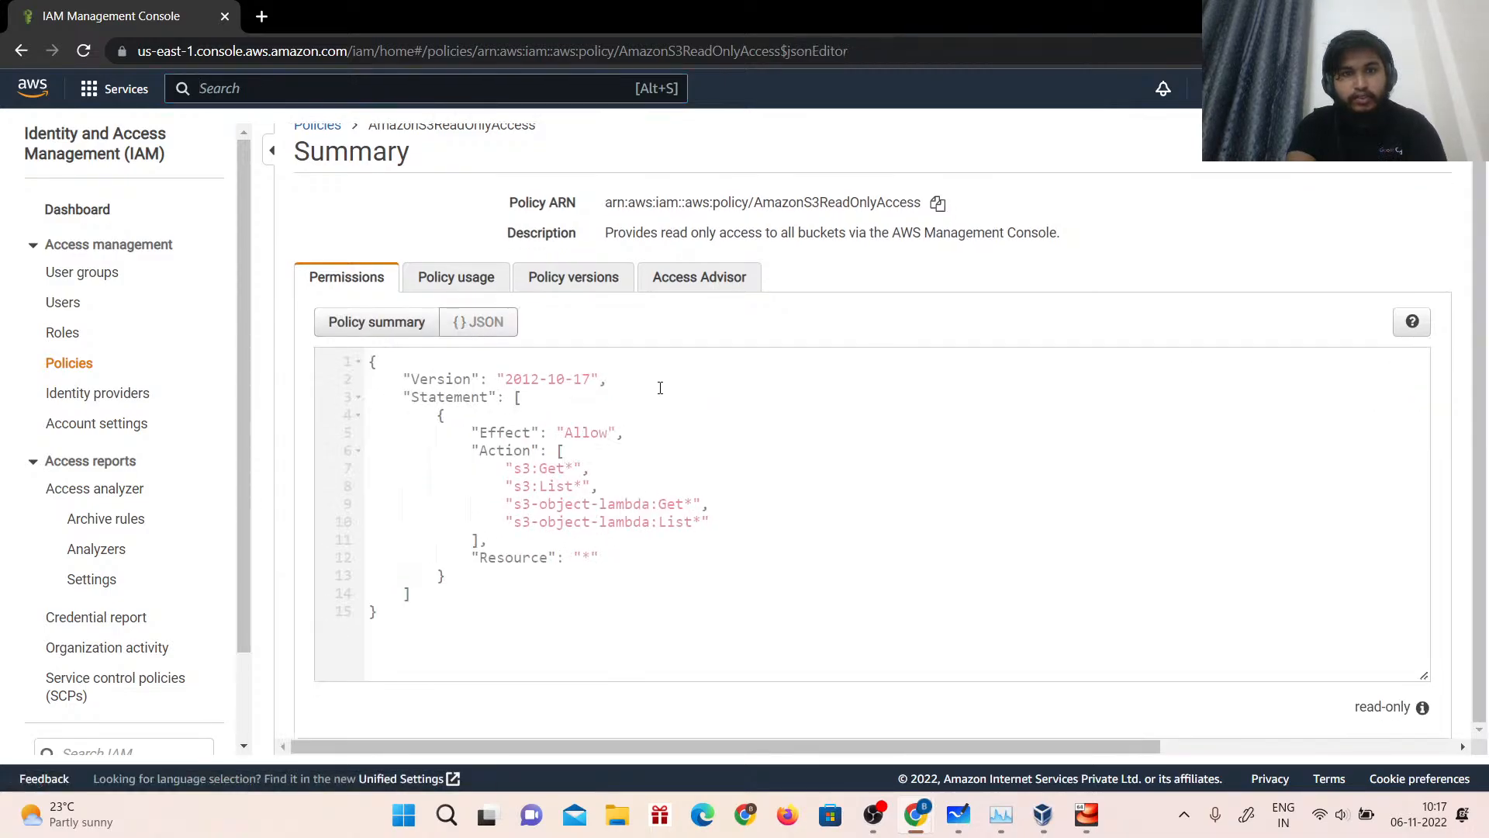
{"action": "left_click_drag", "start_coordinate": [546, 436], "coordinate": [648, 425]}
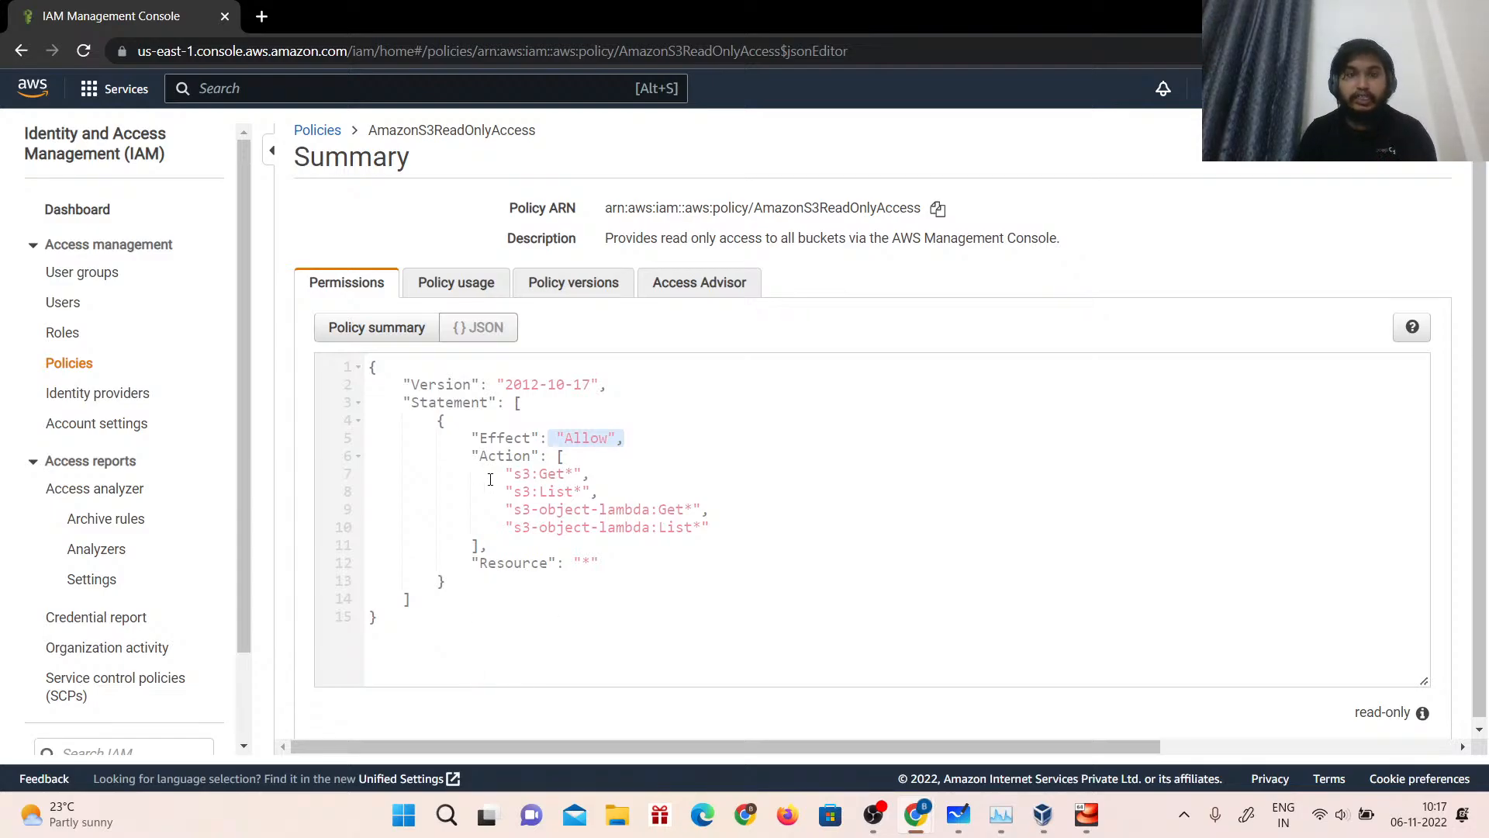
{"action": "left_click_drag", "start_coordinate": [576, 573], "coordinate": [622, 567]}
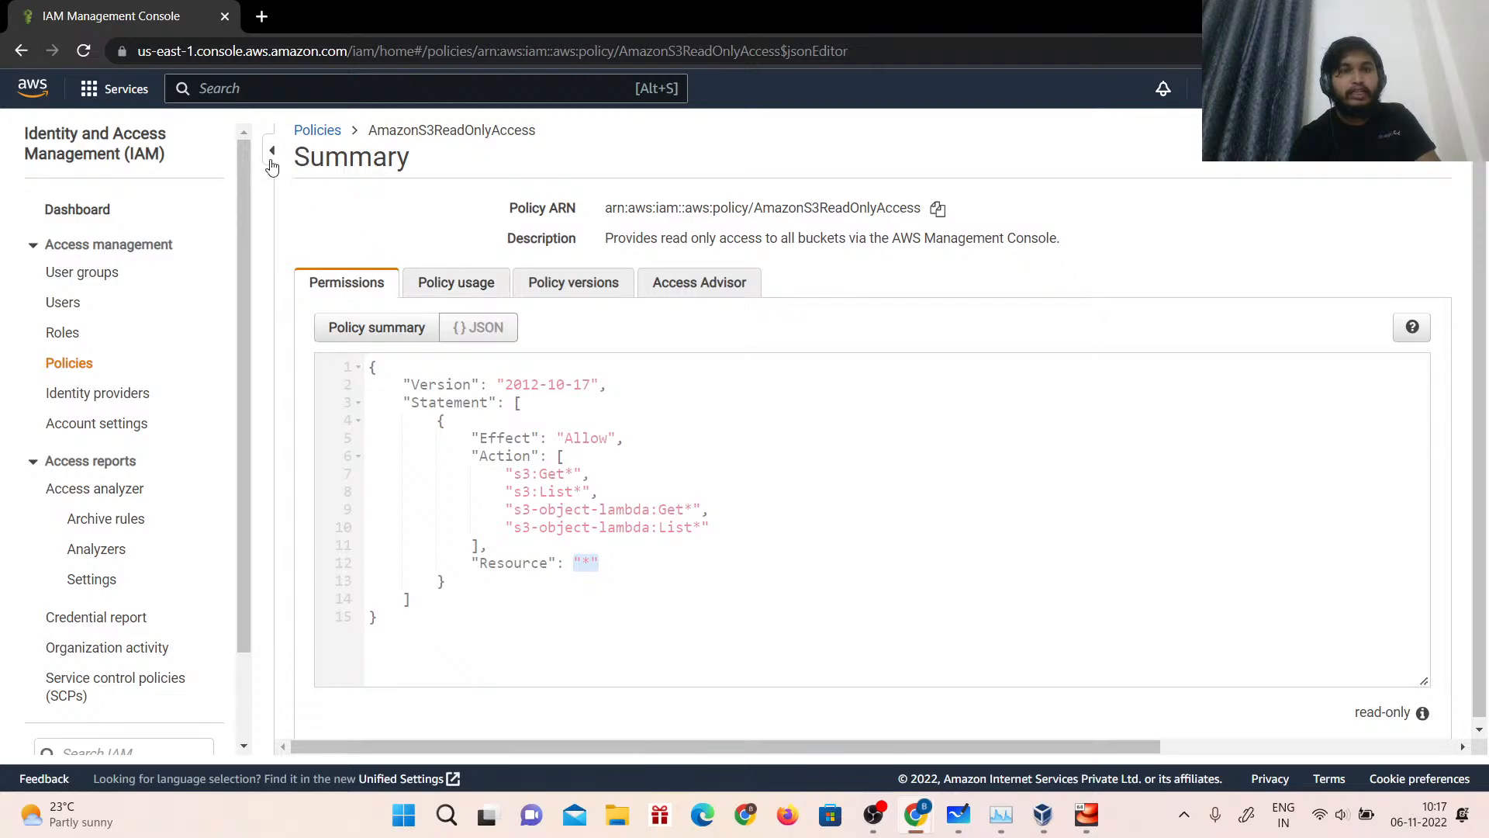
{"action": "left_click", "coordinate": [317, 130]}
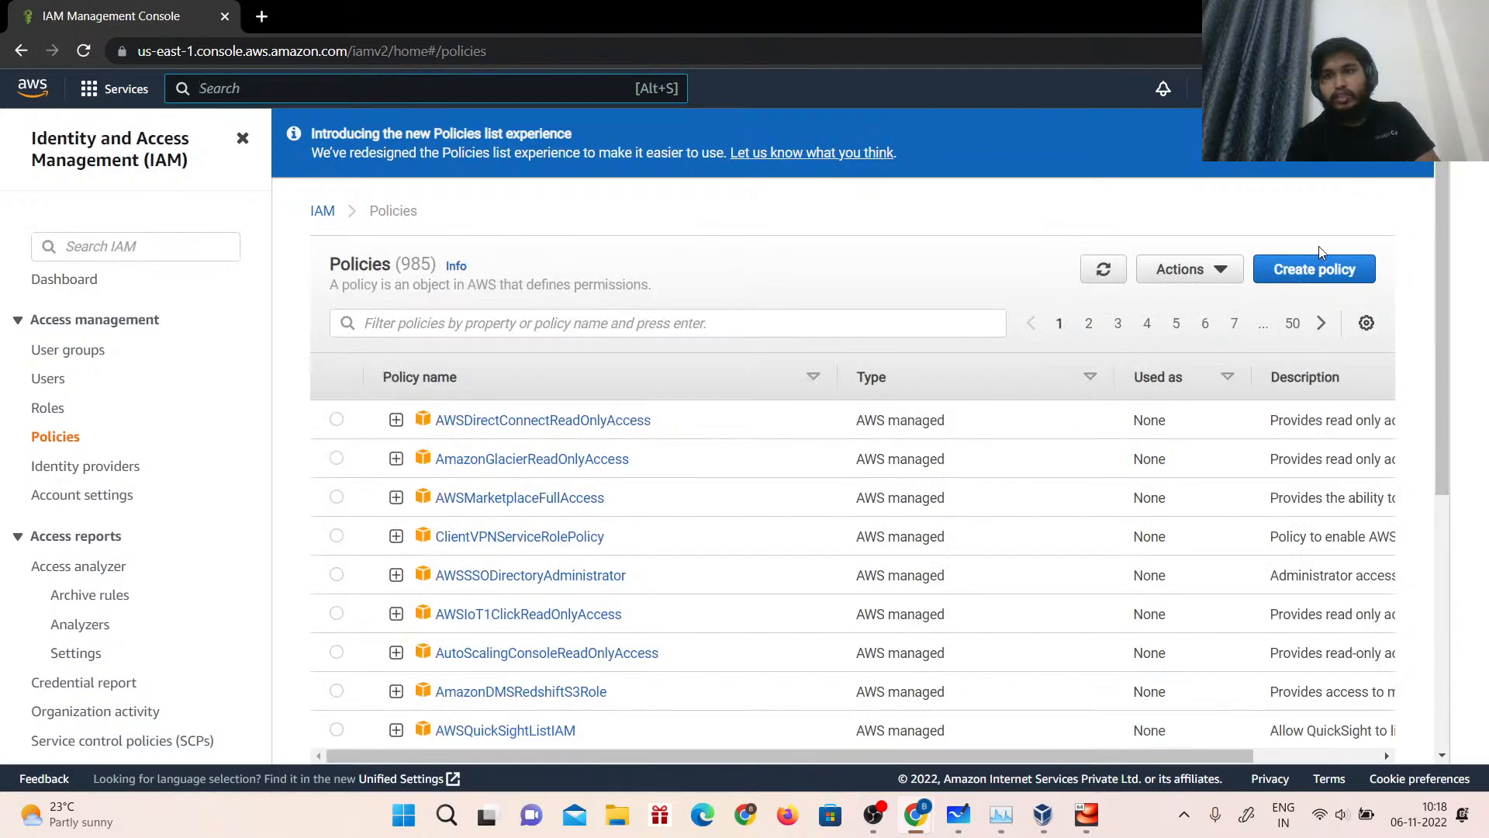
Step: Start a new IAM policy and pick S3 as its service via the 's3' search
{"action": "left_click", "coordinate": [1319, 266]}
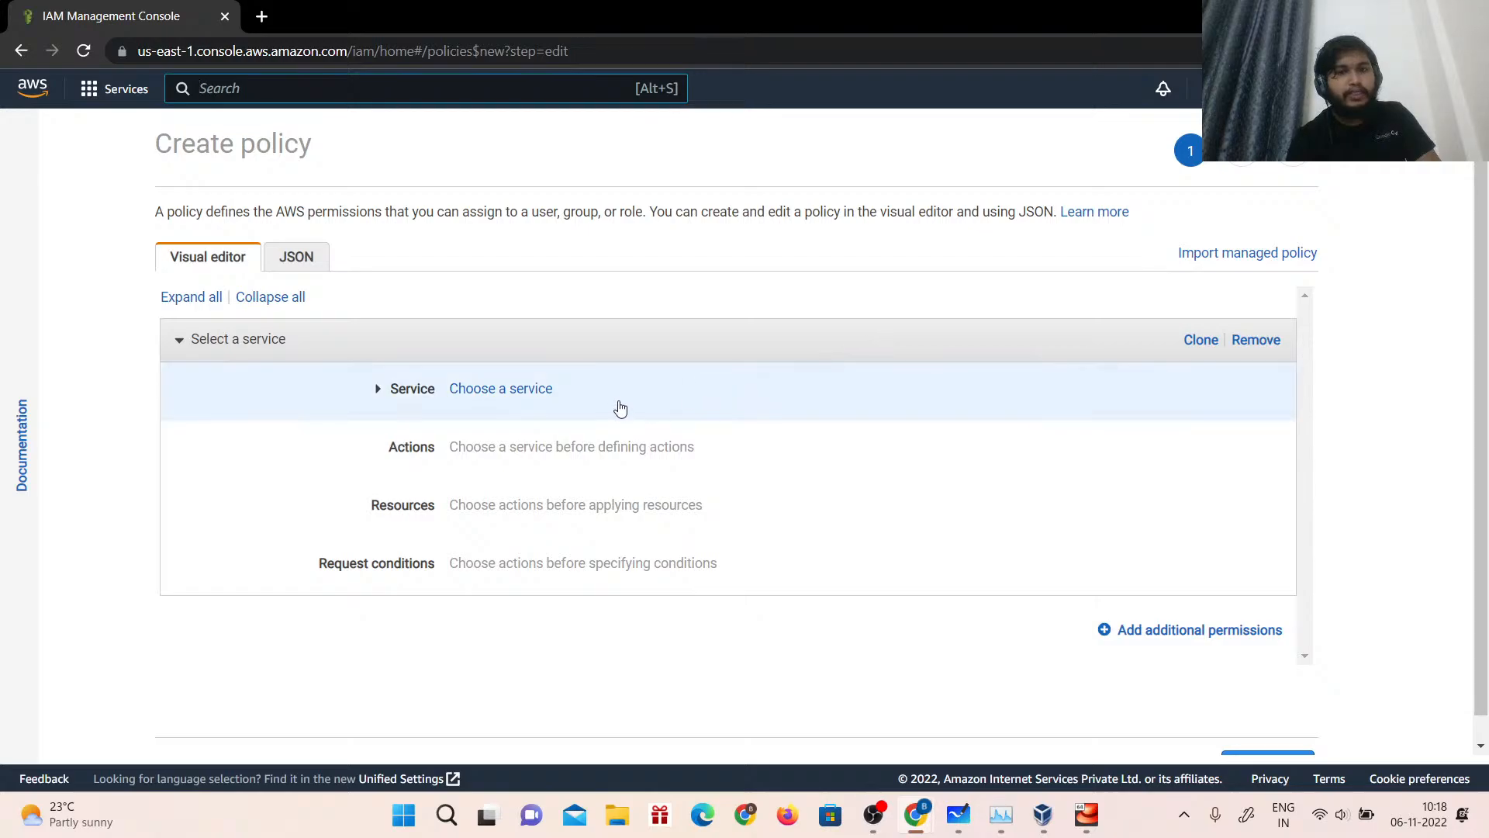
{"action": "left_click", "coordinate": [488, 391]}
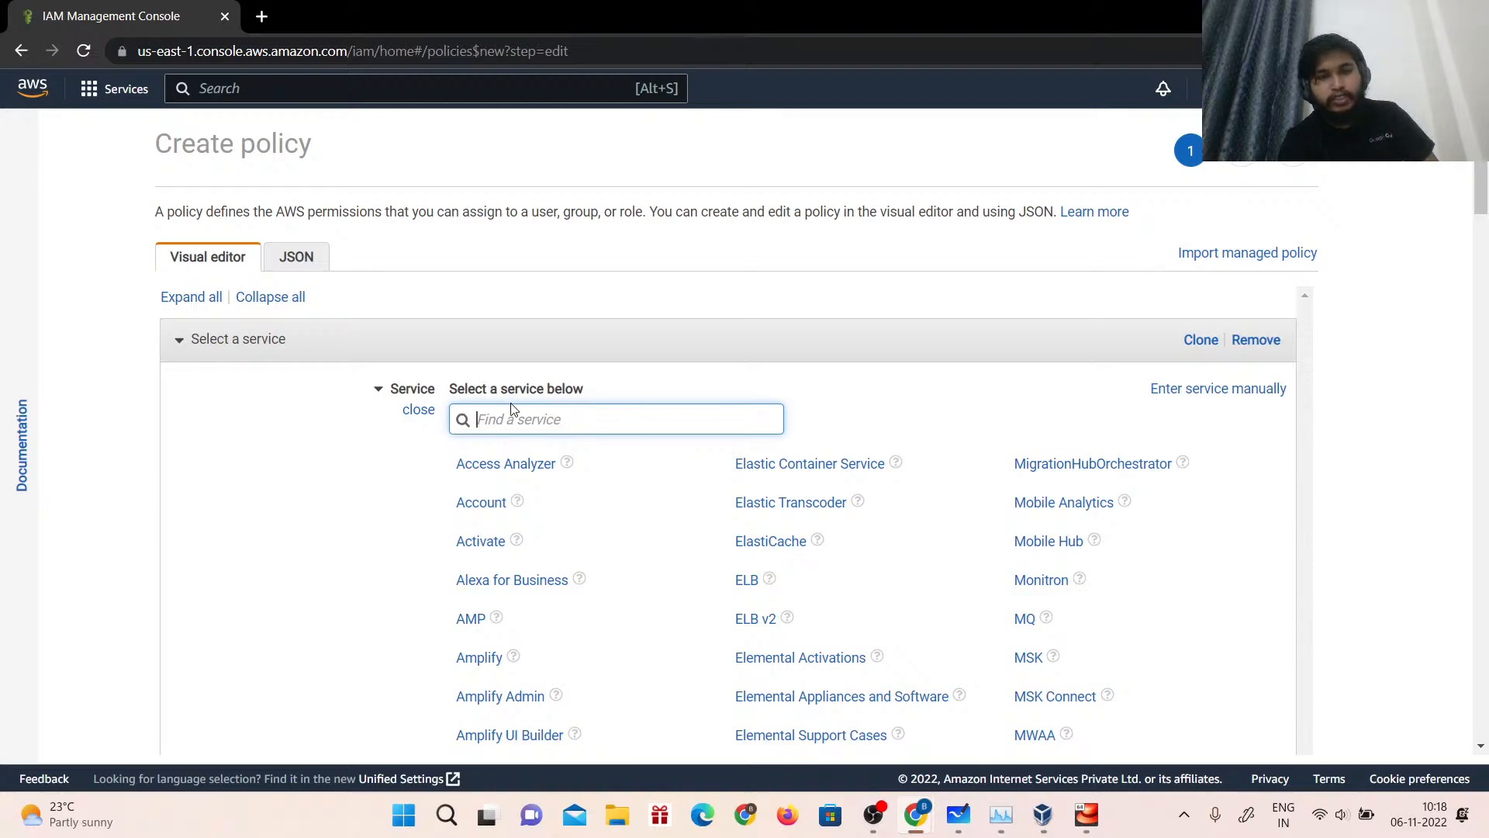
{"action": "type", "text": "s3"}
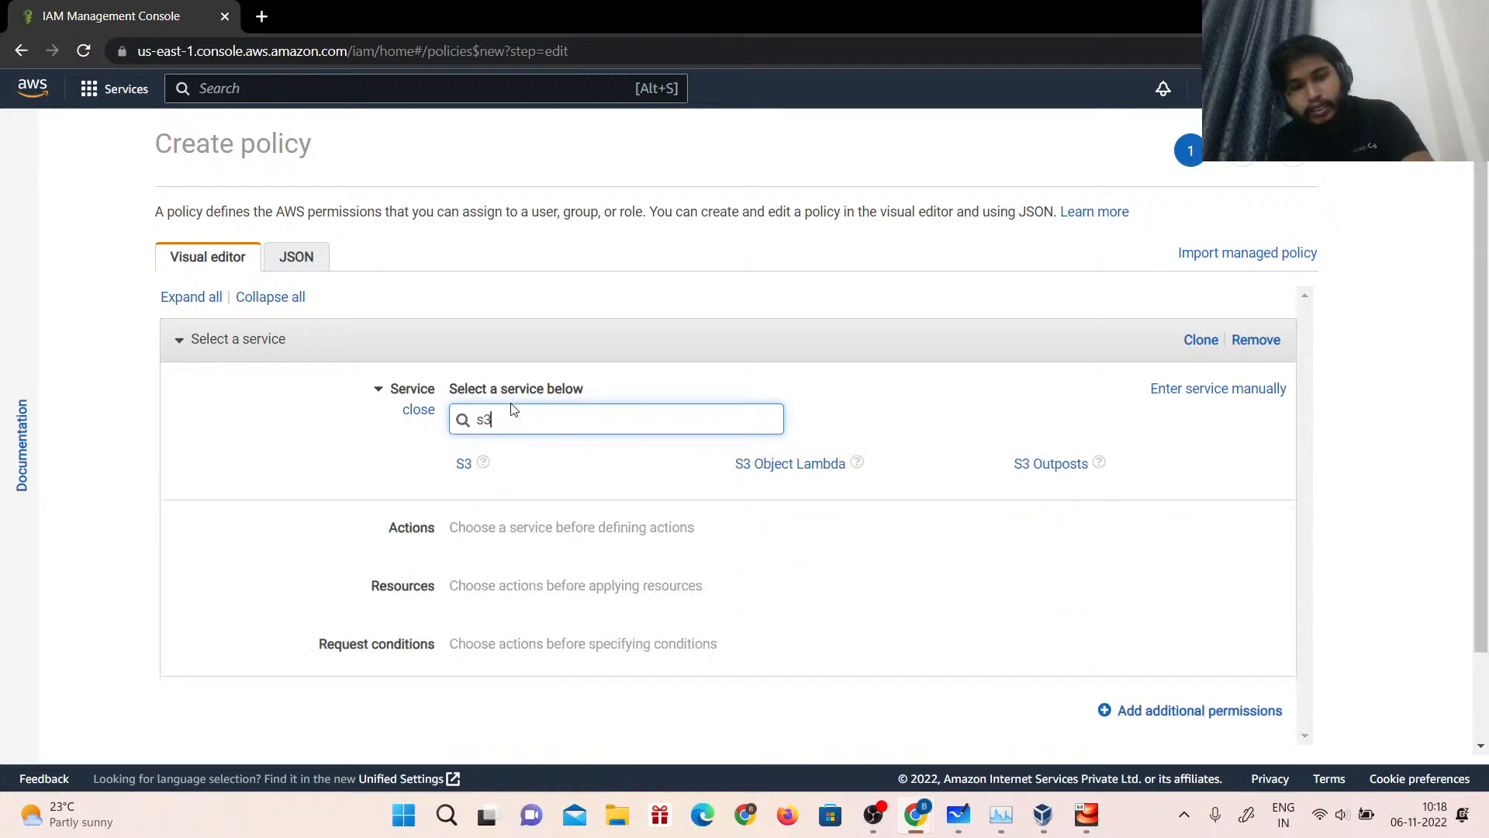
{"action": "left_click", "coordinate": [463, 465]}
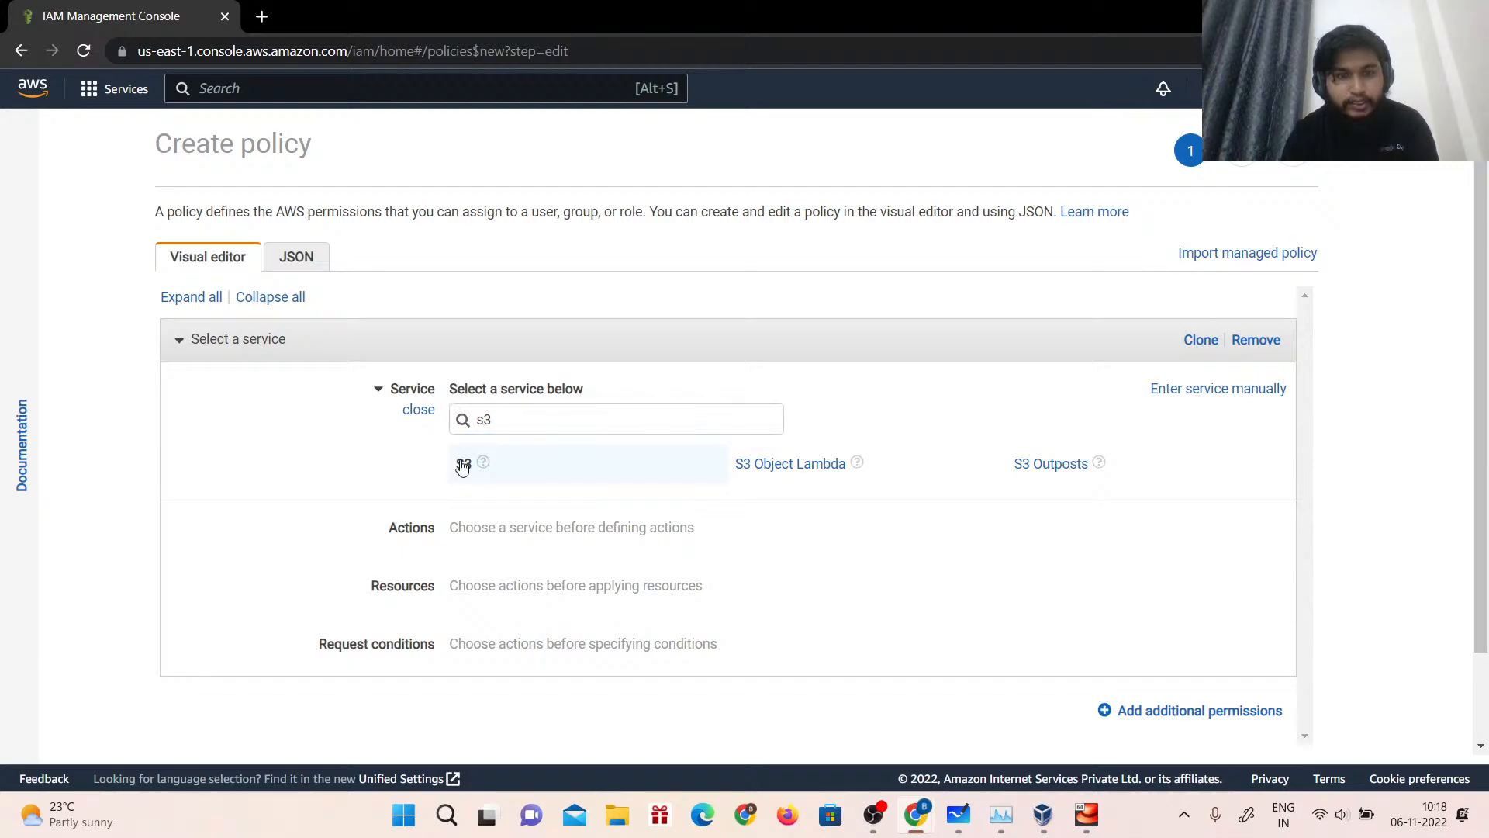
Step: Expand the Permissions management, Write, Tagging and Read access levels of the S3 actions
{"action": "scroll", "coordinate": [535, 557], "scroll_direction": "down", "scroll_amount": 2}
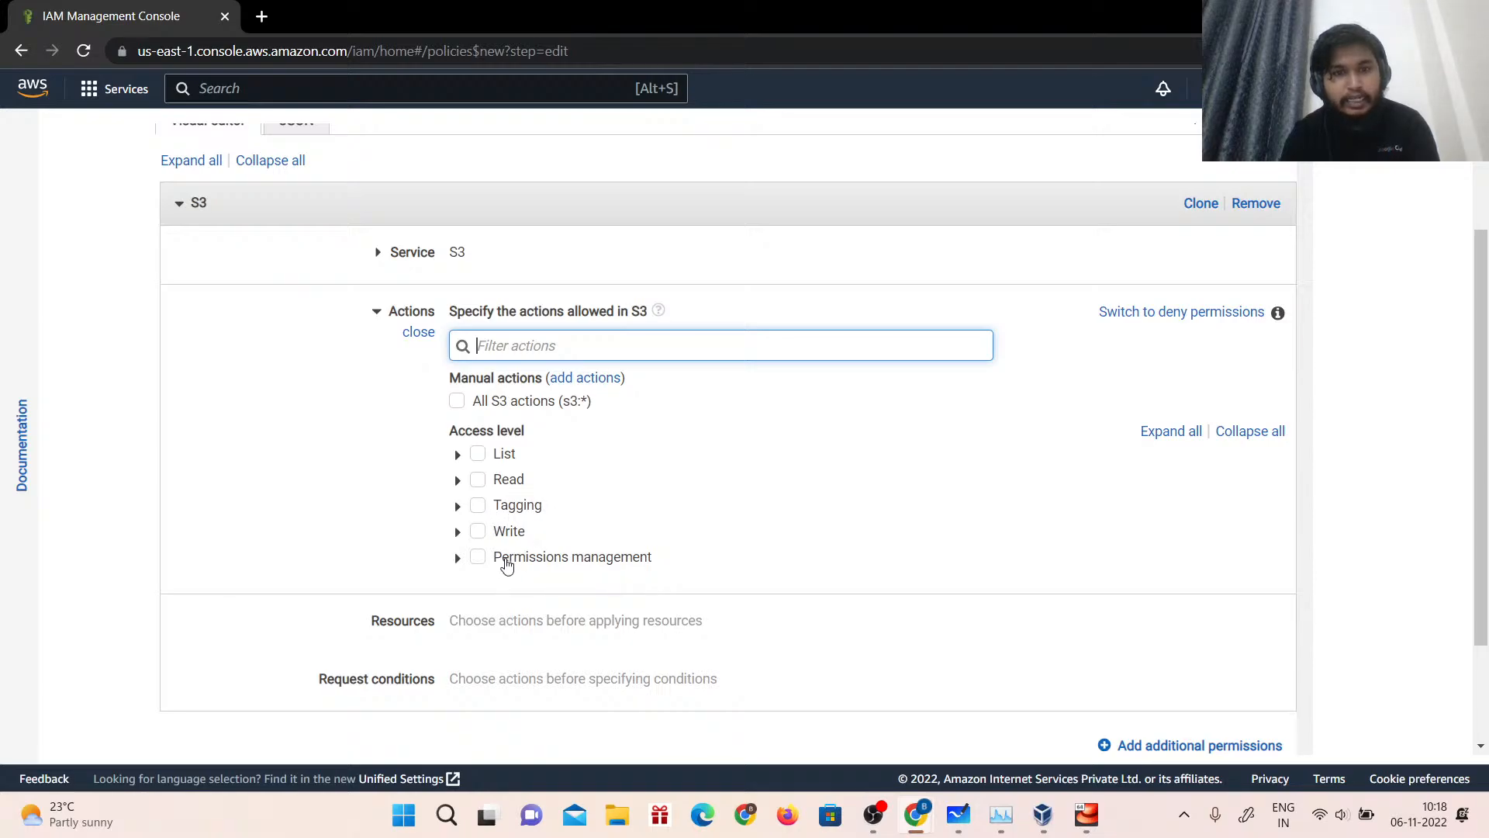
{"action": "left_click", "coordinate": [455, 560]}
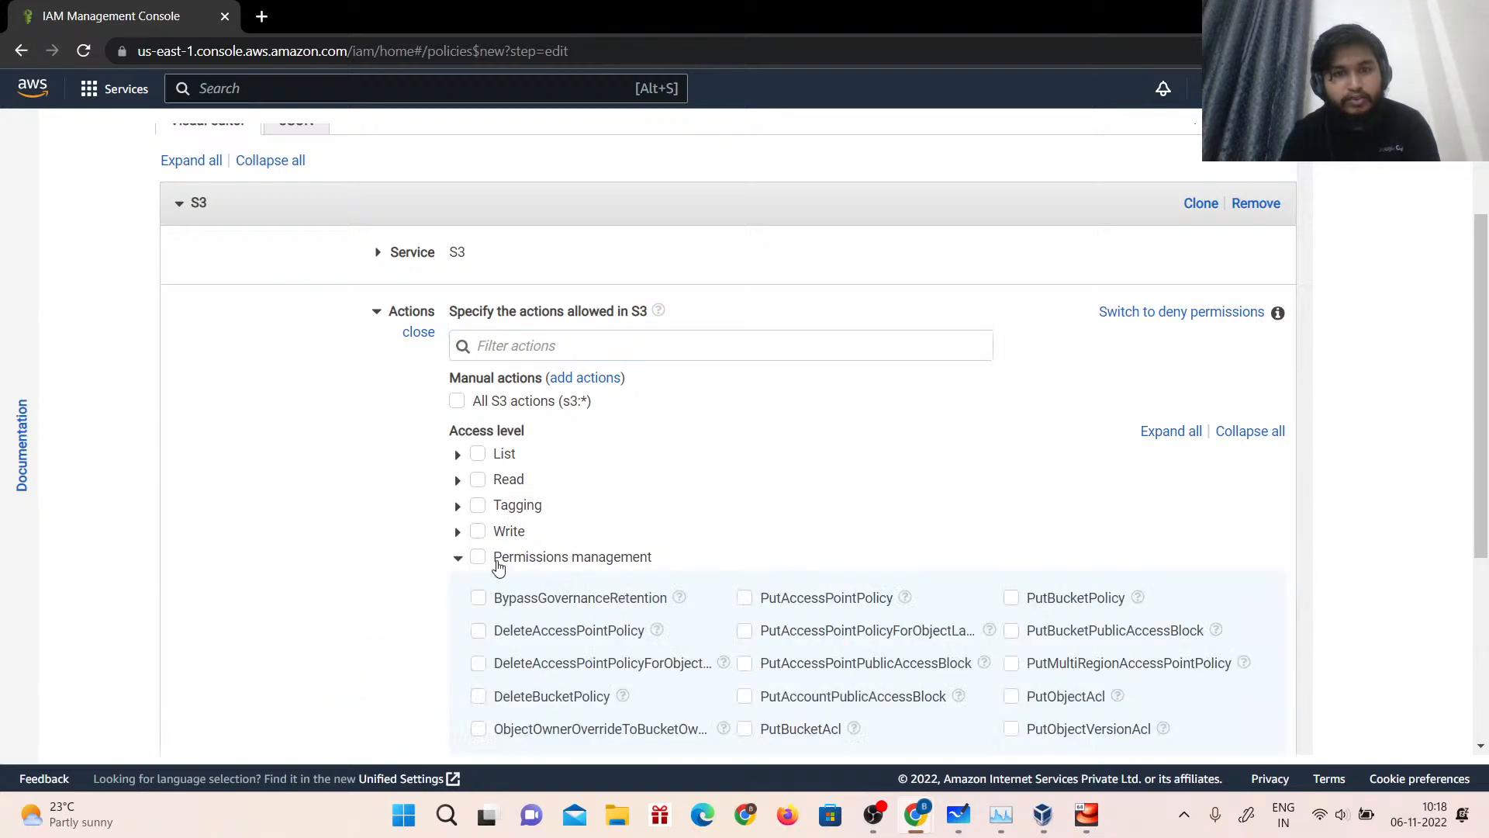
{"action": "left_click", "coordinate": [457, 534]}
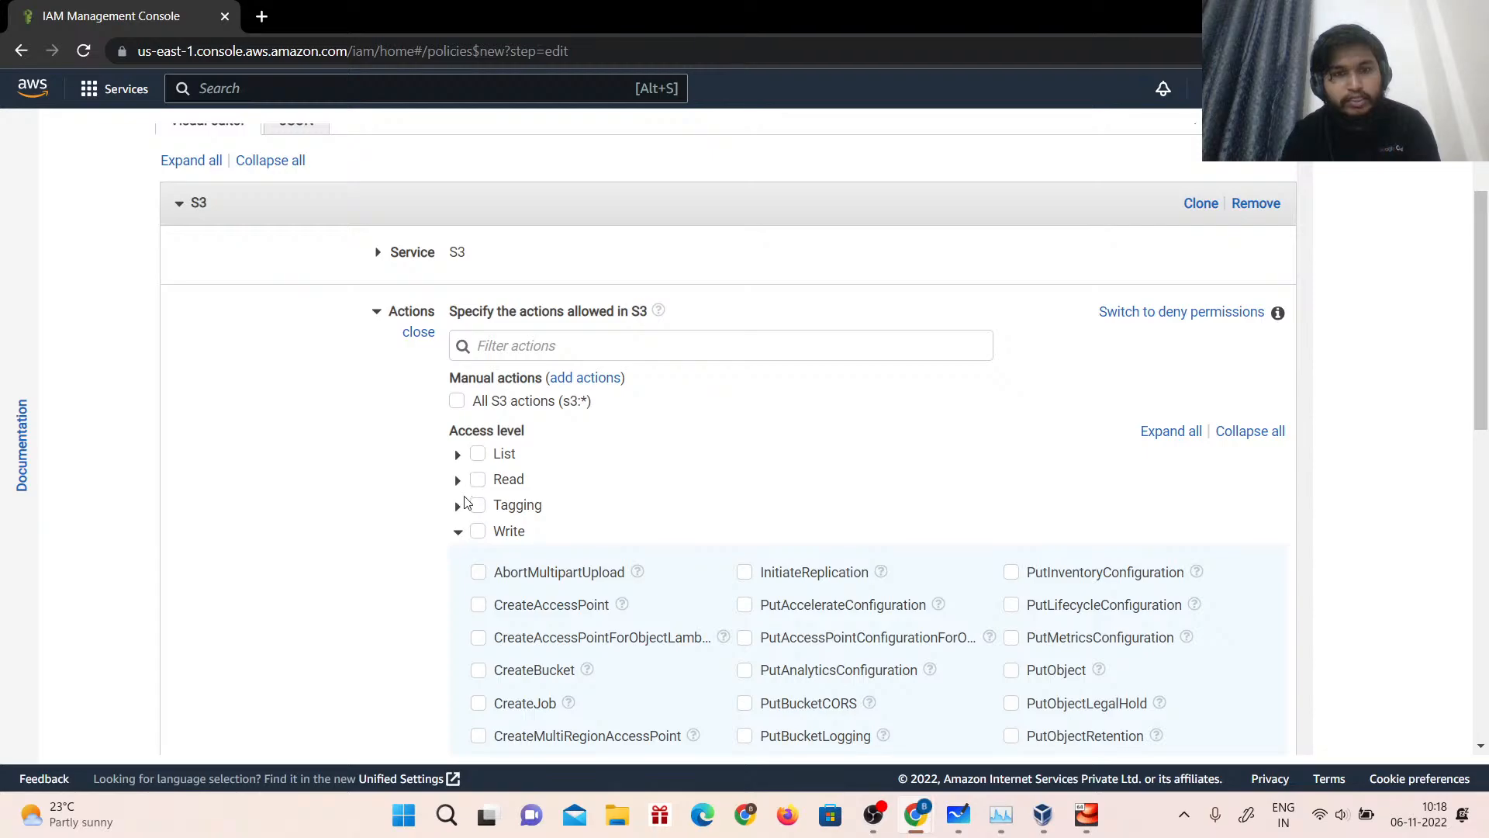
{"action": "left_click", "coordinate": [458, 506]}
{"action": "left_click", "coordinate": [459, 480]}
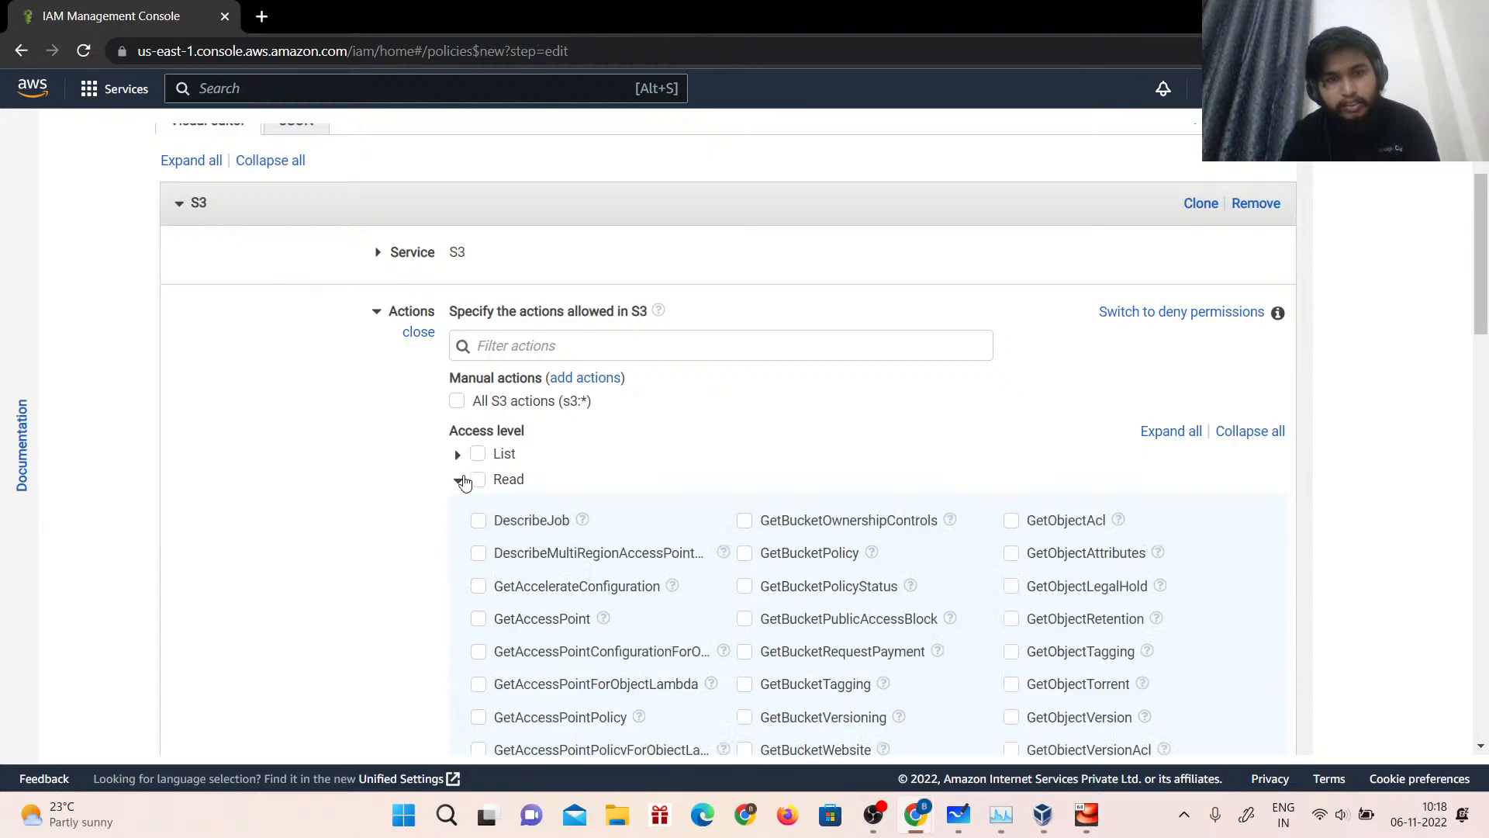
{"action": "scroll", "coordinate": [481, 490], "scroll_direction": "down", "scroll_amount": 1}
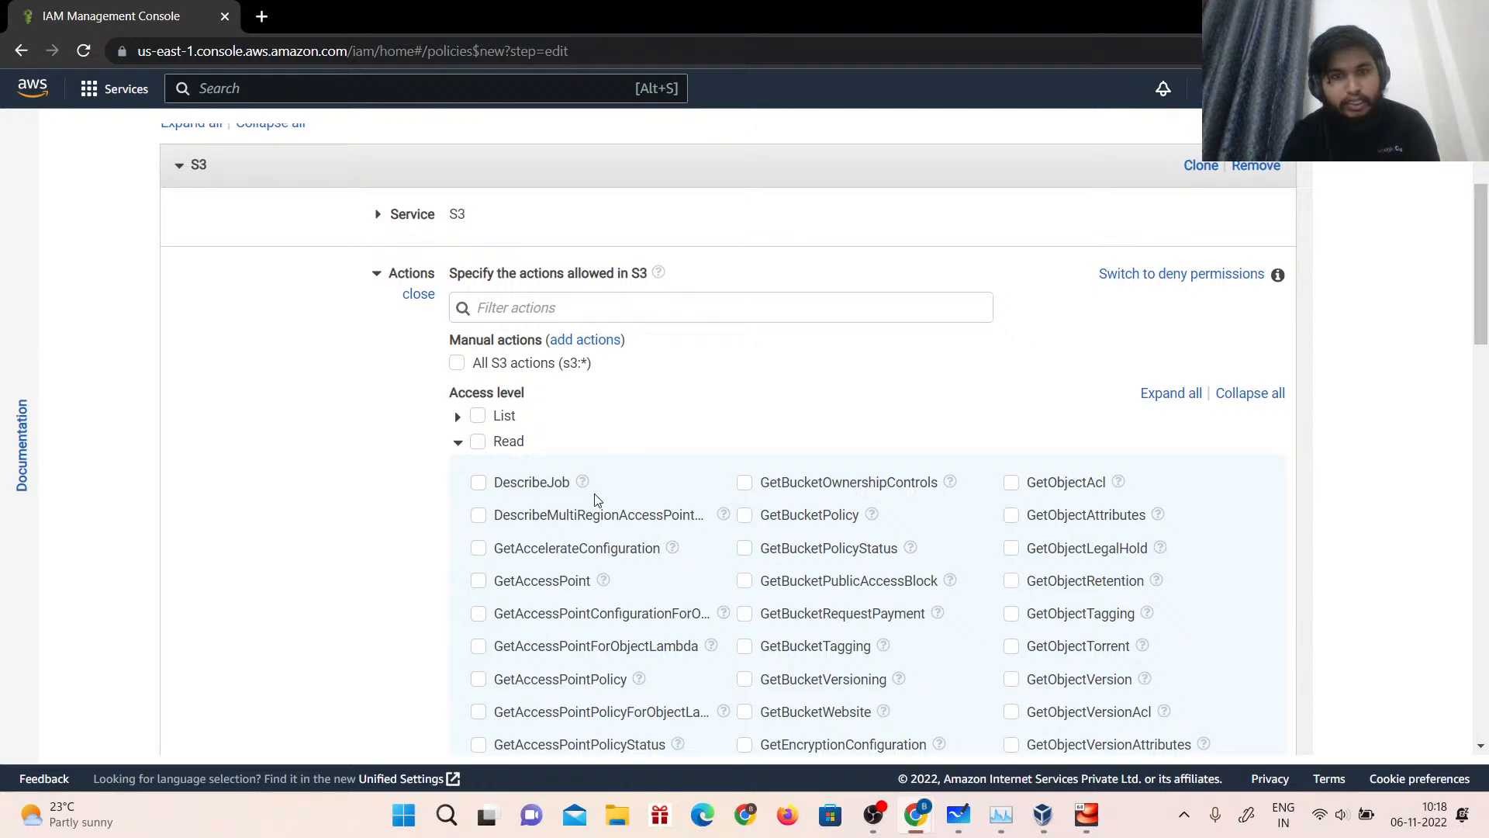
{"action": "scroll", "coordinate": [452, 621], "scroll_direction": "down", "scroll_amount": 2}
{"action": "scroll", "coordinate": [452, 630], "scroll_direction": "down", "scroll_amount": 3}
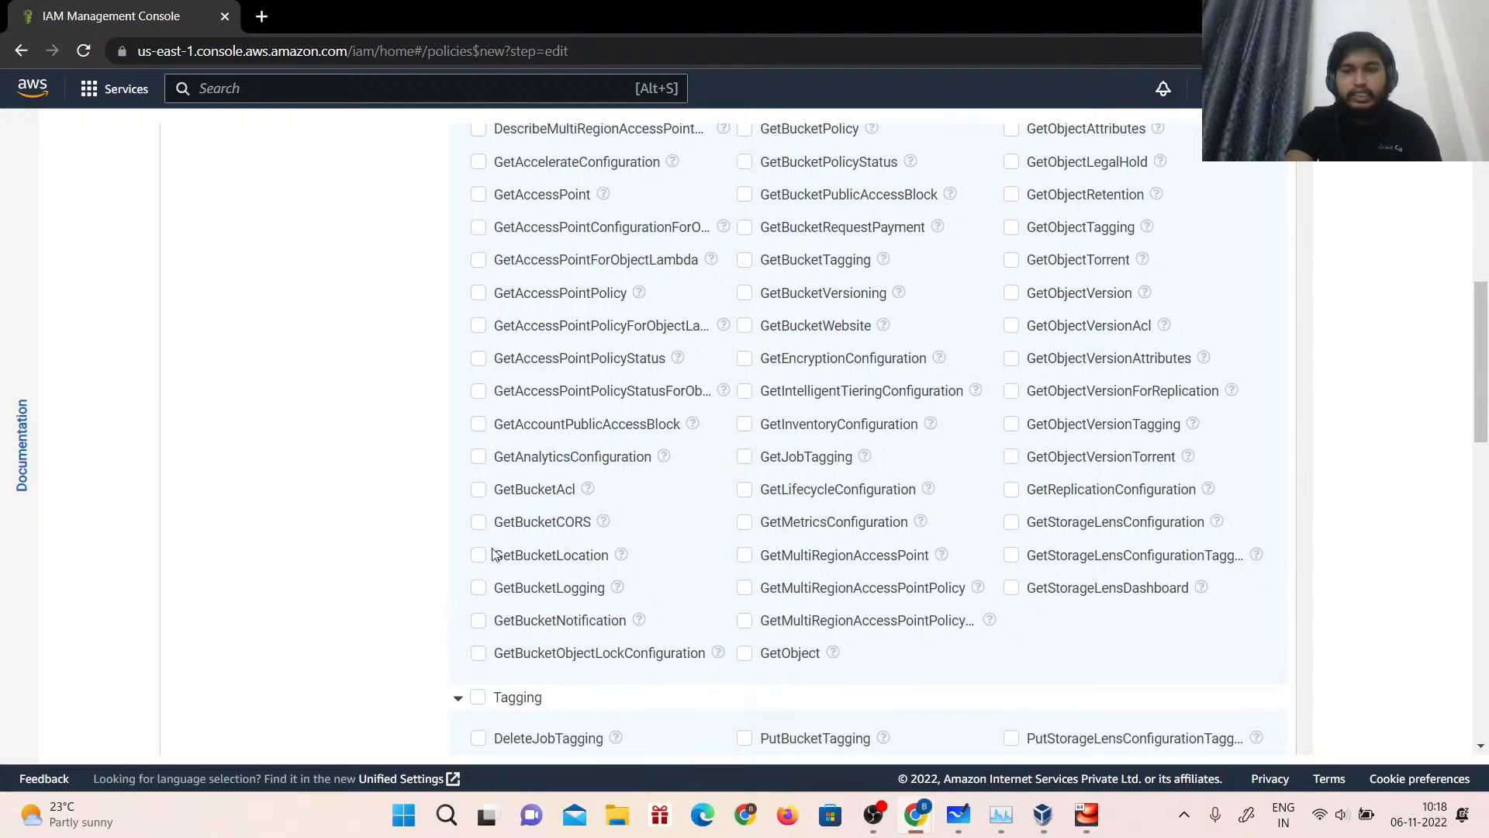
{"action": "scroll", "coordinate": [505, 527], "scroll_direction": "up", "scroll_amount": 4}
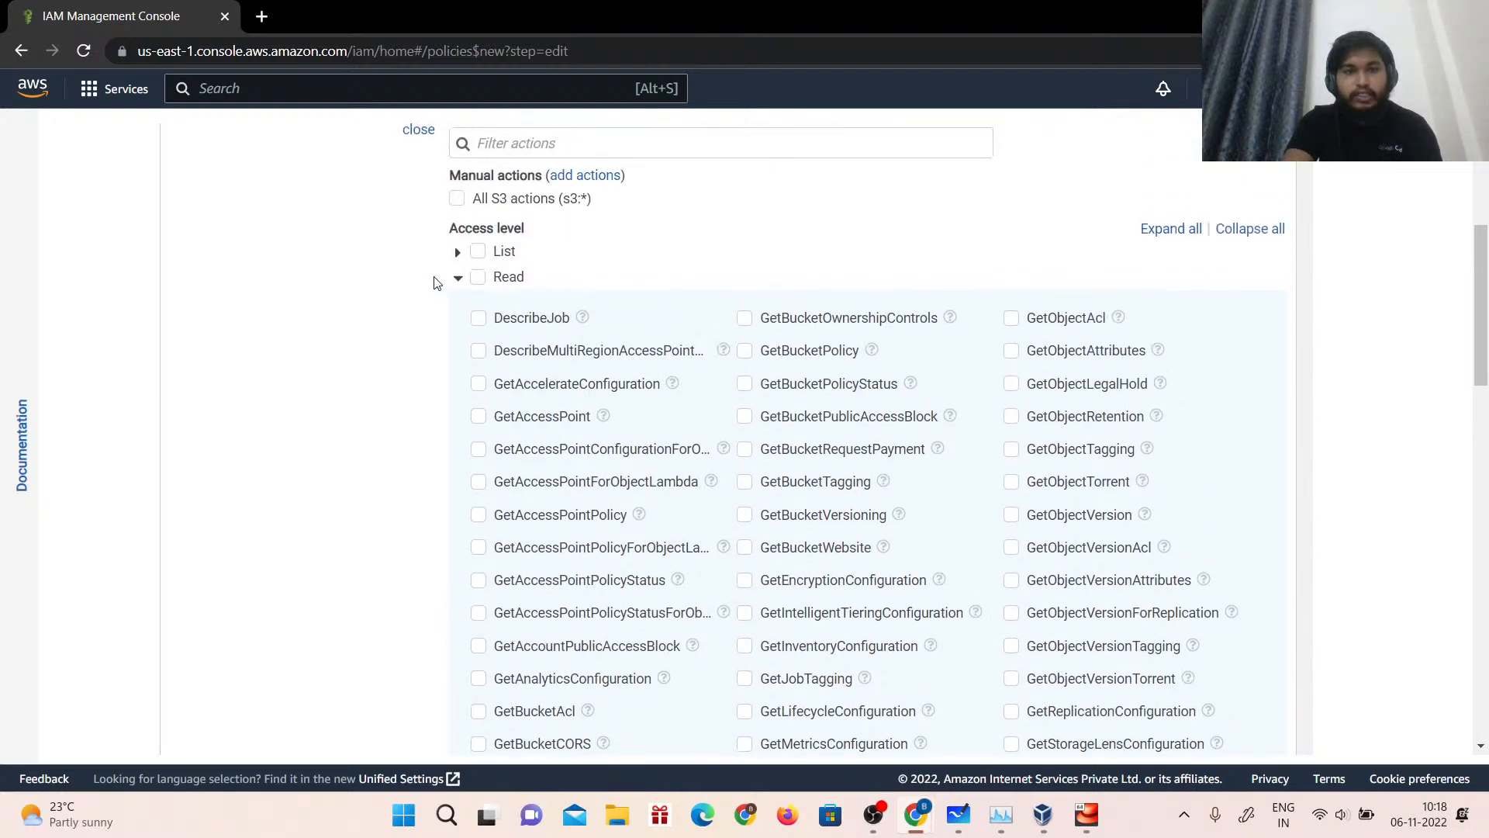
Step: Allow all 52 Read and all 16 List S3 actions
{"action": "left_click", "coordinate": [478, 279]}
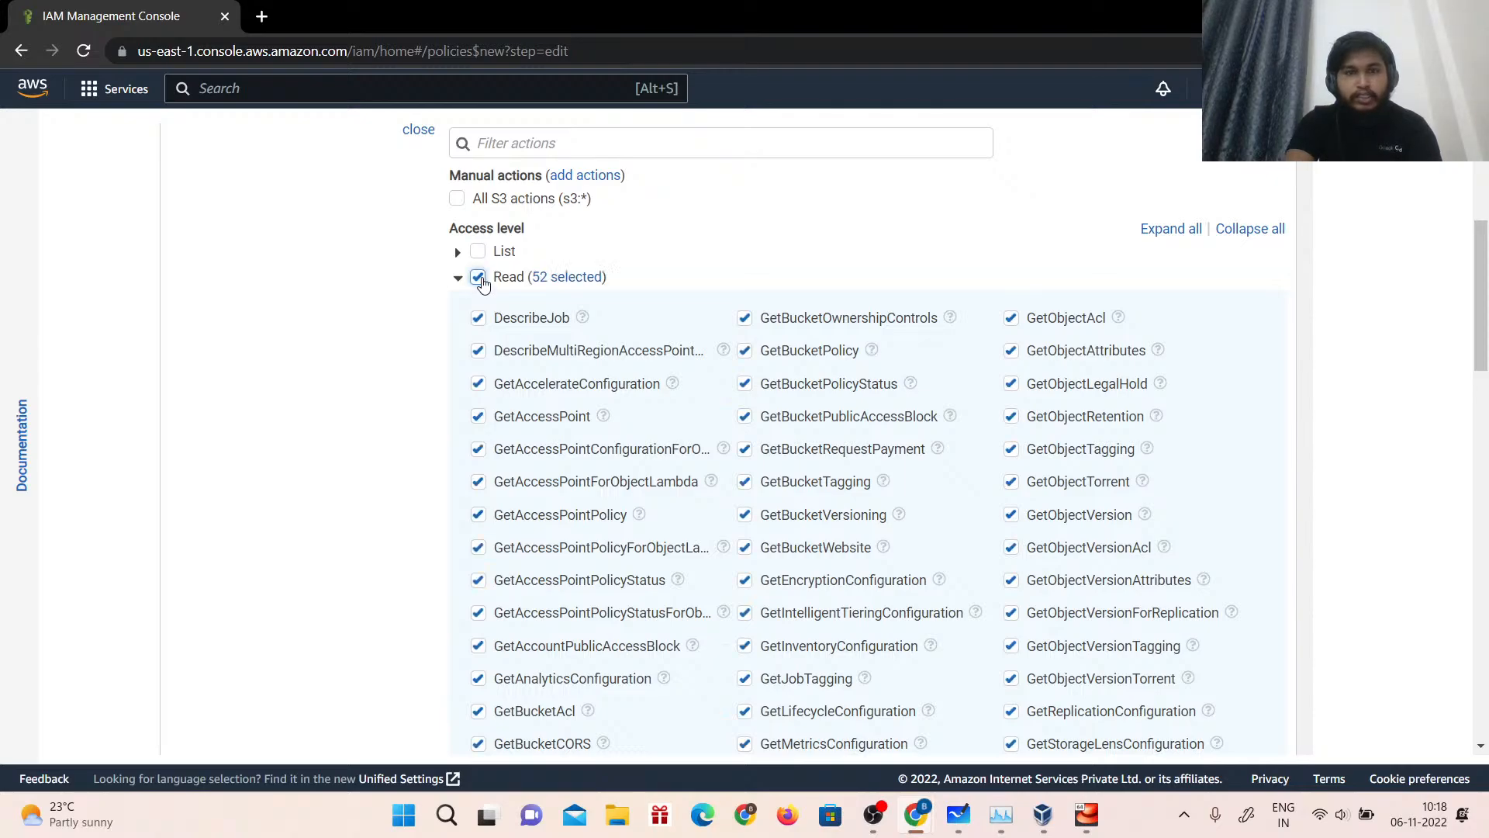
{"action": "left_click", "coordinate": [479, 252]}
{"action": "scroll", "coordinate": [414, 393], "scroll_direction": "down", "scroll_amount": 2}
{"action": "scroll", "coordinate": [414, 393], "scroll_direction": "down", "scroll_amount": 15}
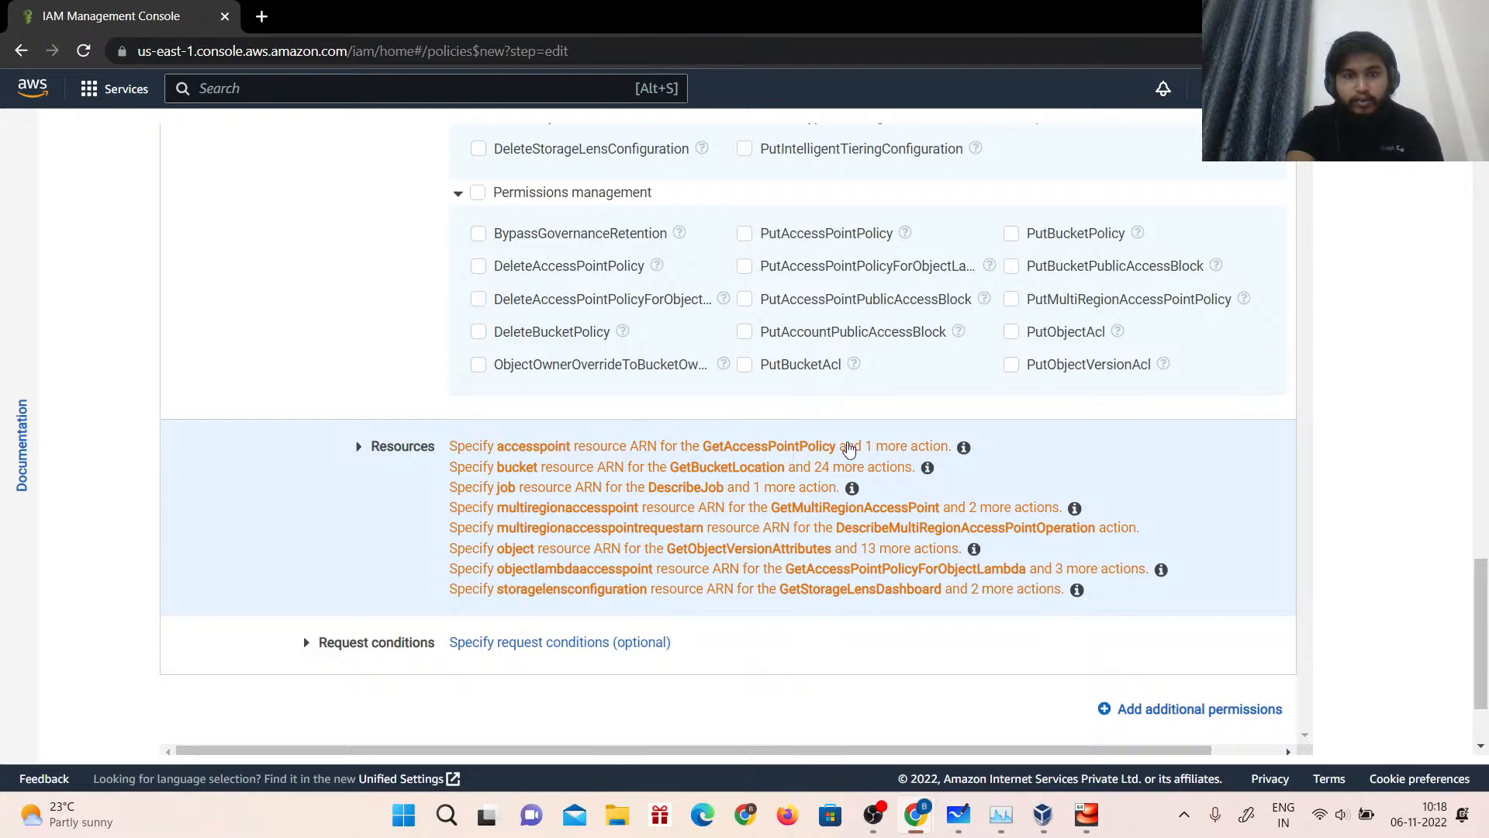
Step: Set the S3 policy's Resources to All resources instead of specific ARNs
{"action": "left_click", "coordinate": [413, 448]}
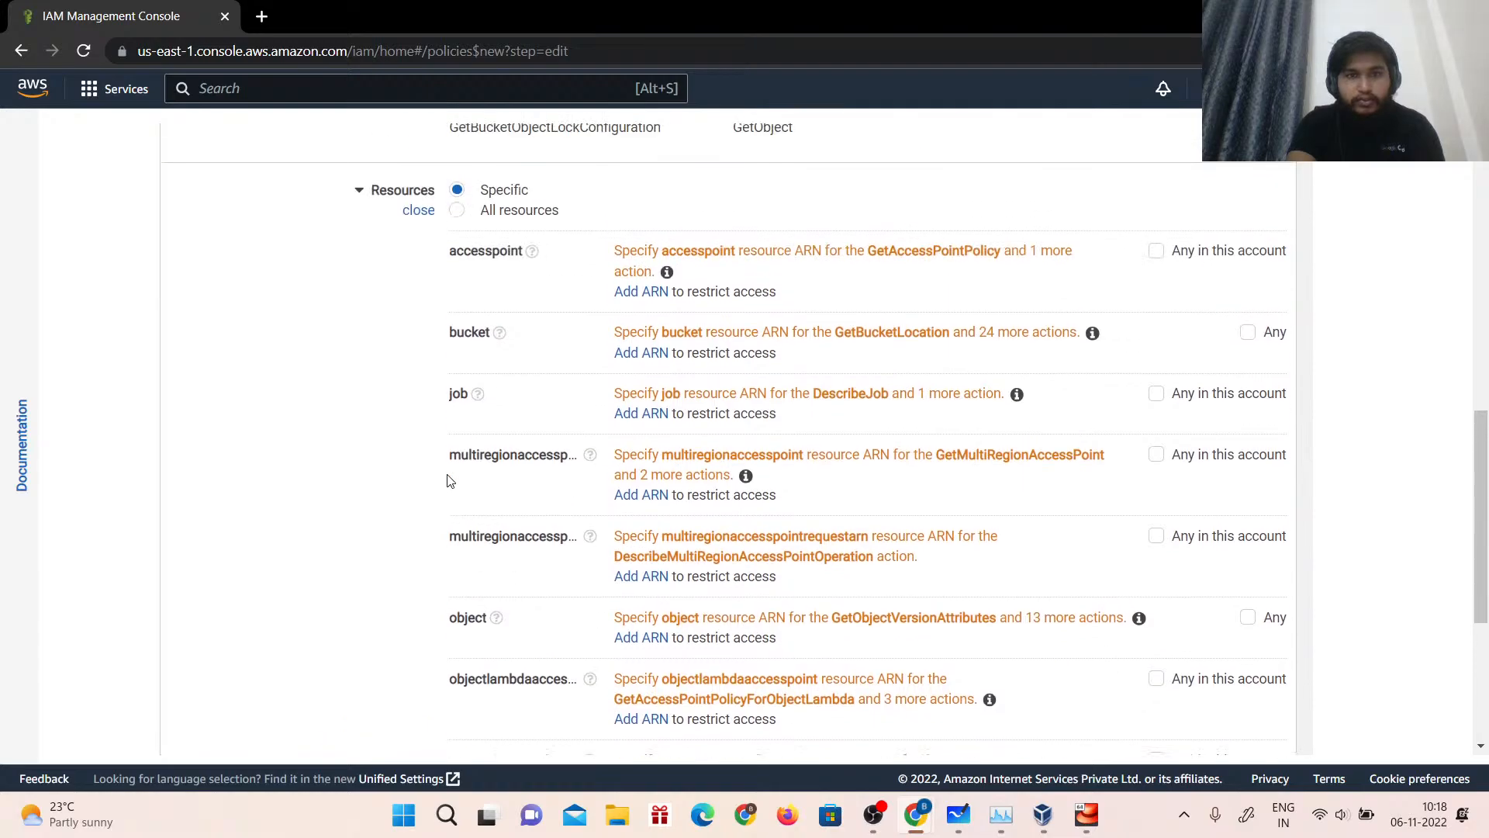
{"action": "scroll", "coordinate": [446, 481], "scroll_direction": "up", "scroll_amount": 1}
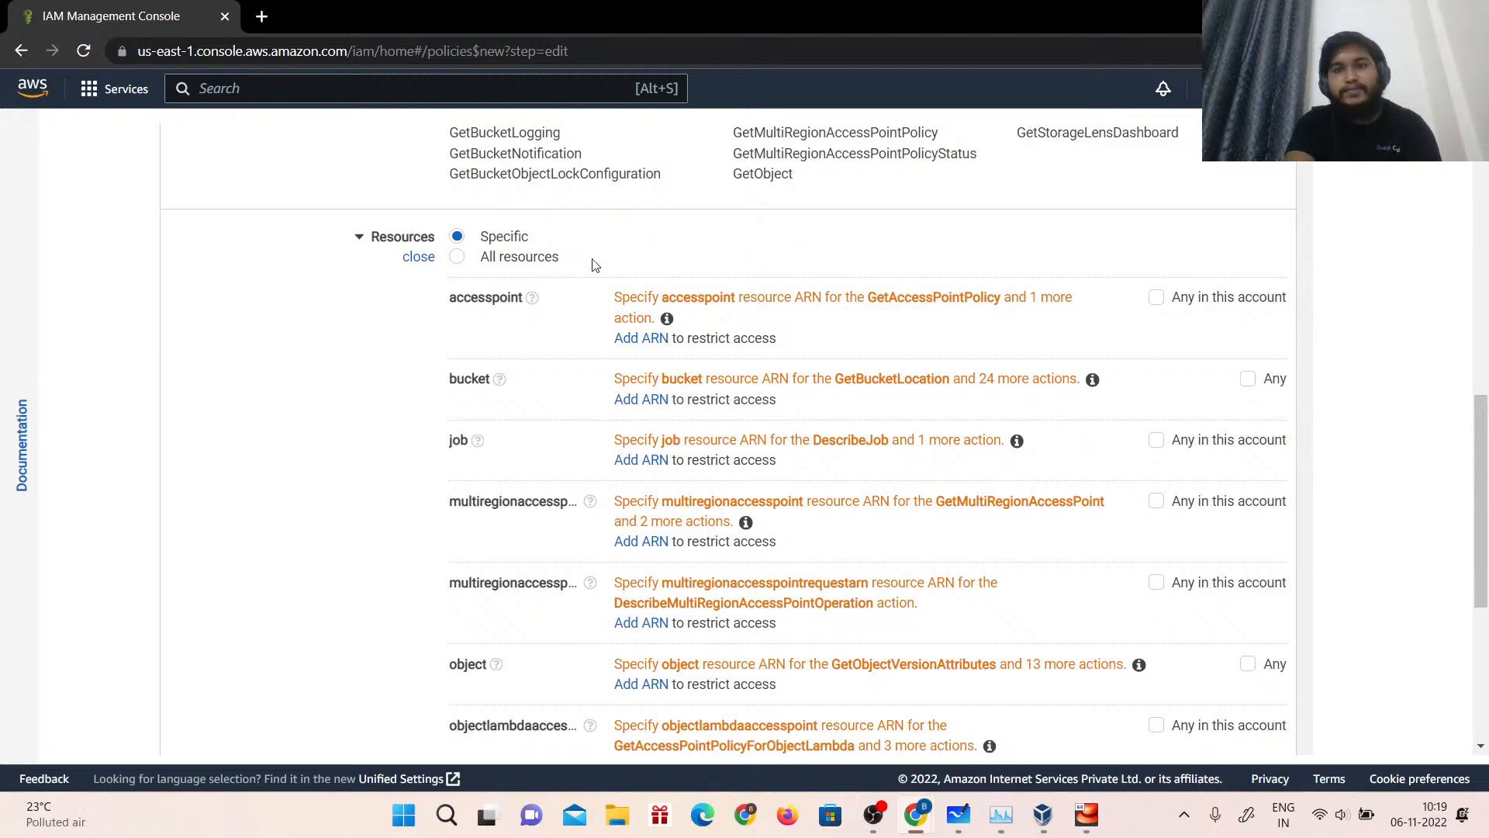
{"action": "left_click", "coordinate": [548, 264]}
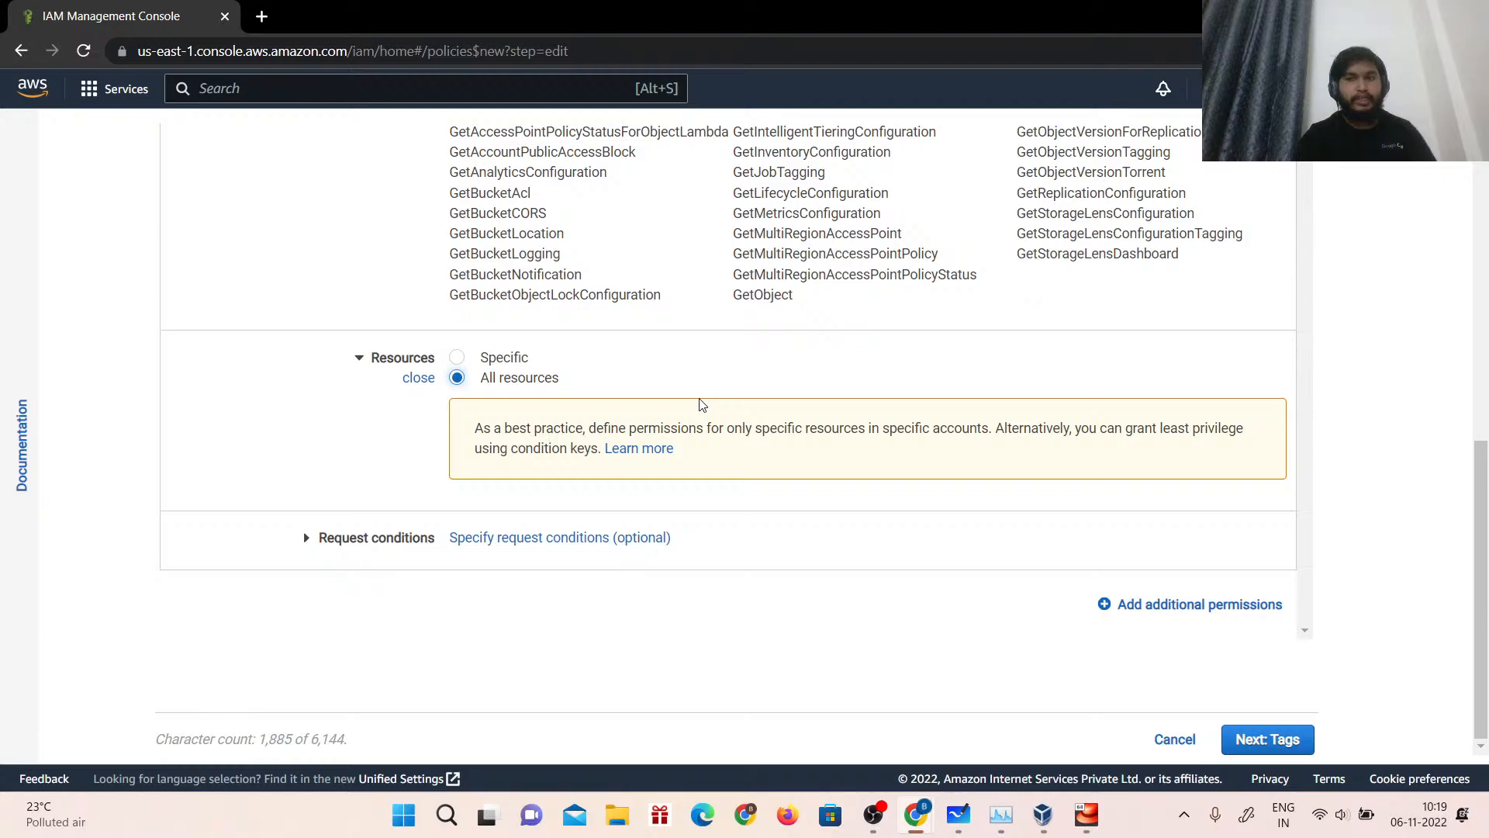
{"action": "scroll", "coordinate": [700, 404], "scroll_direction": "up", "scroll_amount": 8}
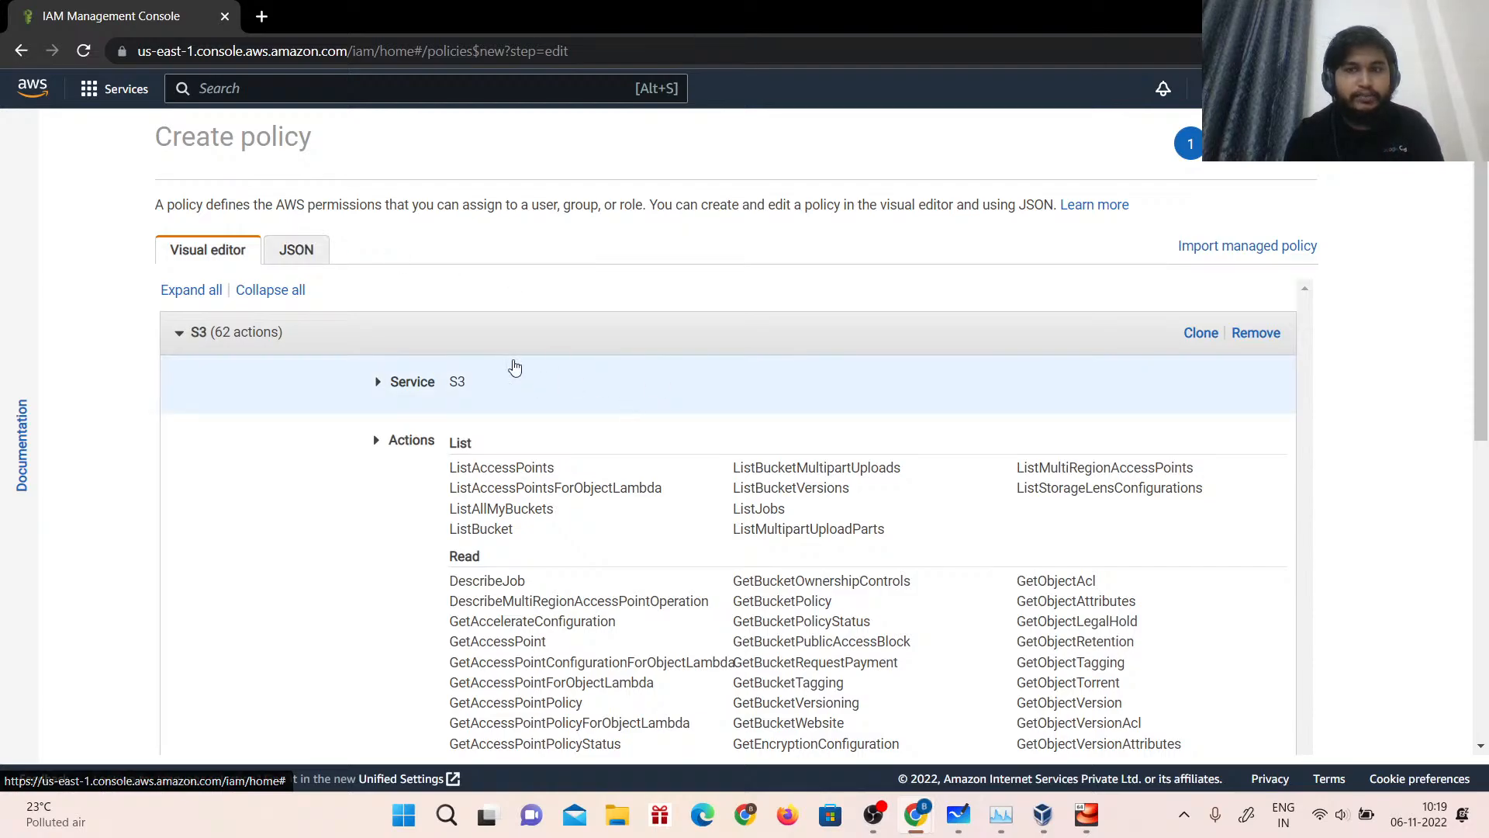
Step: Review the policy in the JSON view, then switch to the RHEL9 VirtualBox window
{"action": "left_click", "coordinate": [307, 259]}
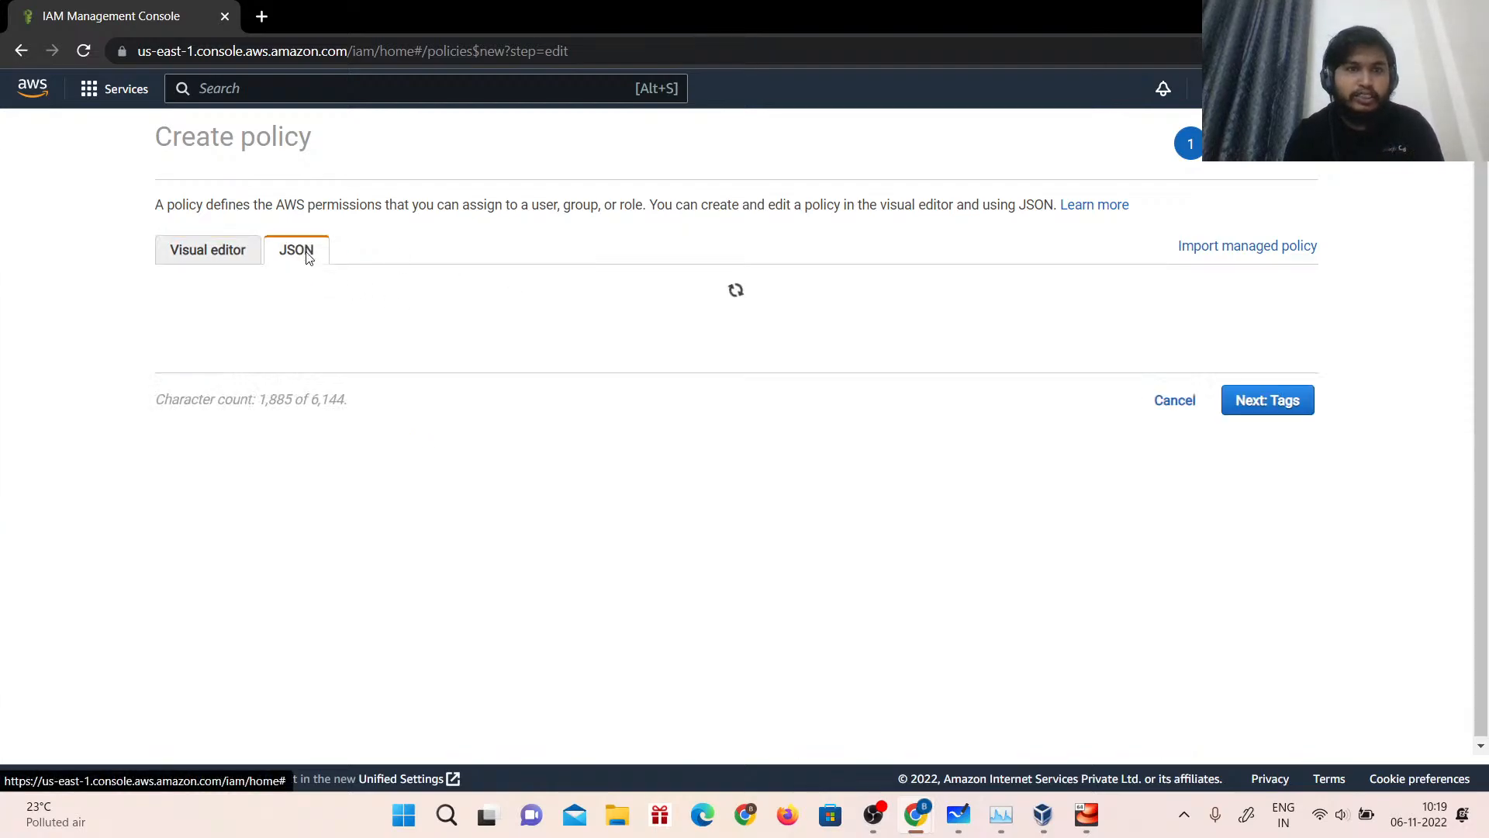
{"action": "scroll", "coordinate": [378, 450], "scroll_direction": "down", "scroll_amount": 5}
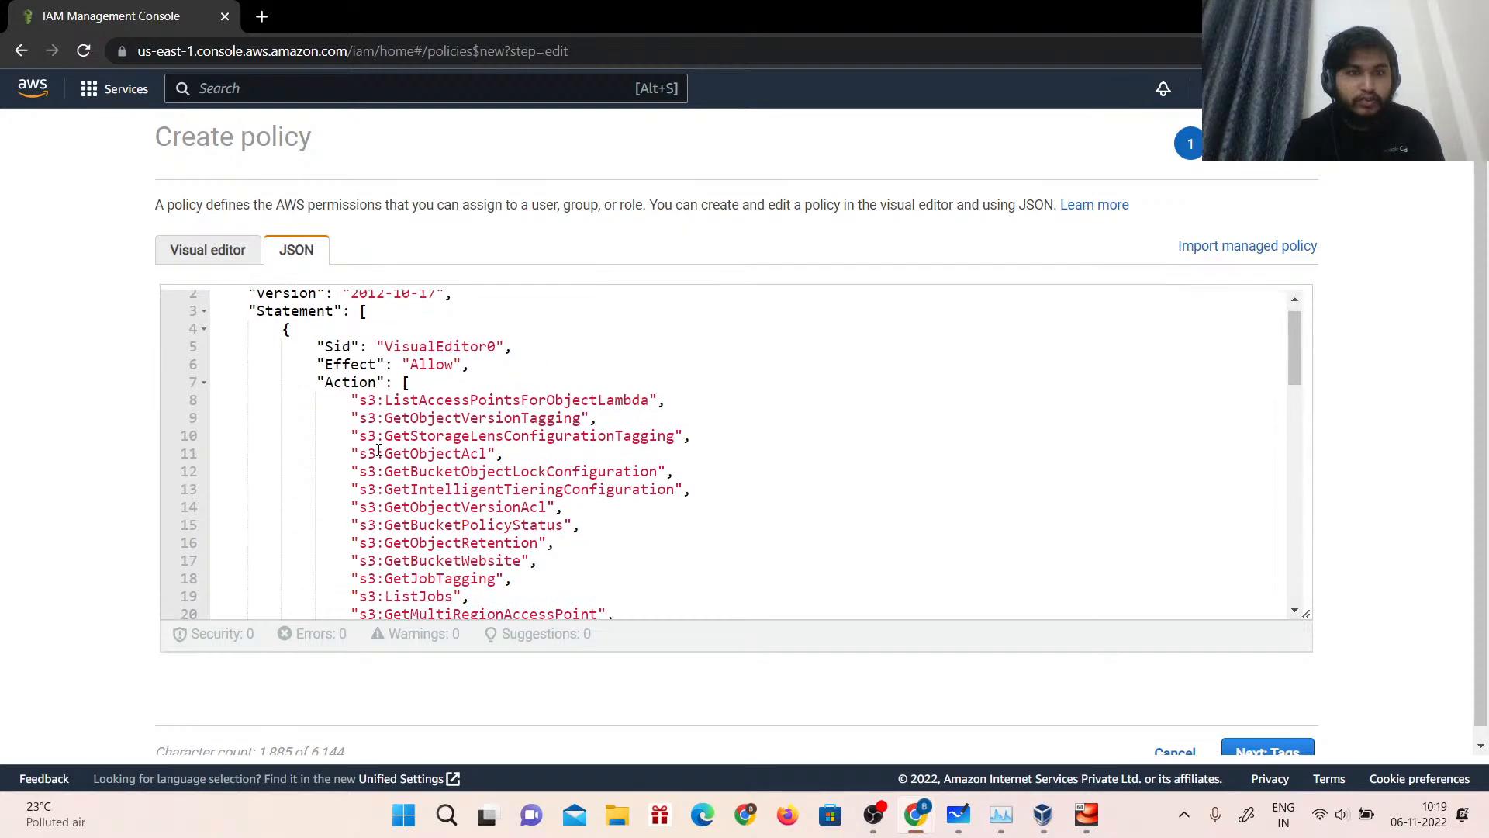
{"action": "scroll", "coordinate": [378, 450], "scroll_direction": "down", "scroll_amount": 15}
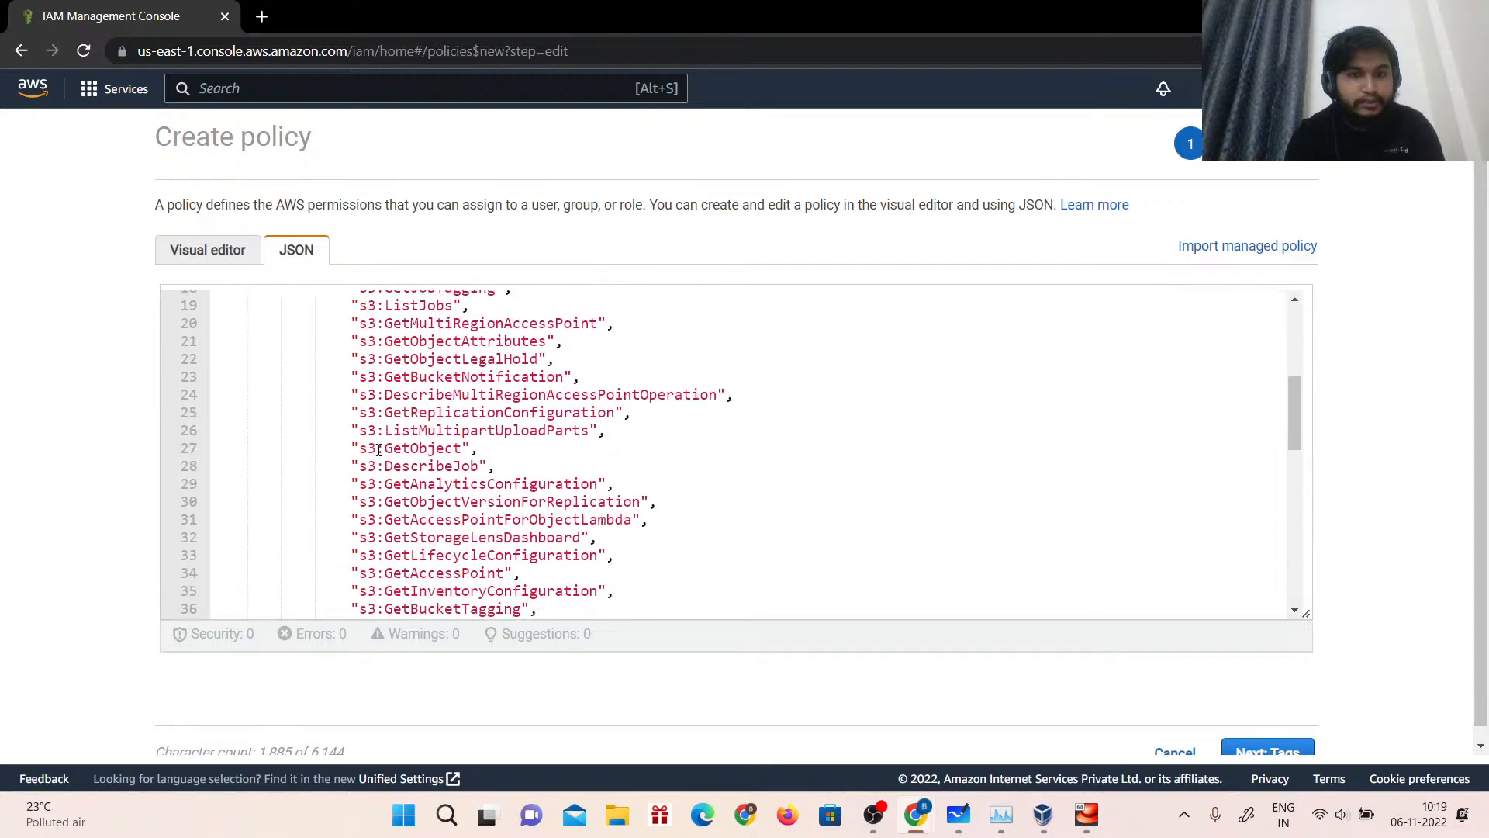
{"action": "scroll", "coordinate": [378, 450], "scroll_direction": "down", "scroll_amount": 3}
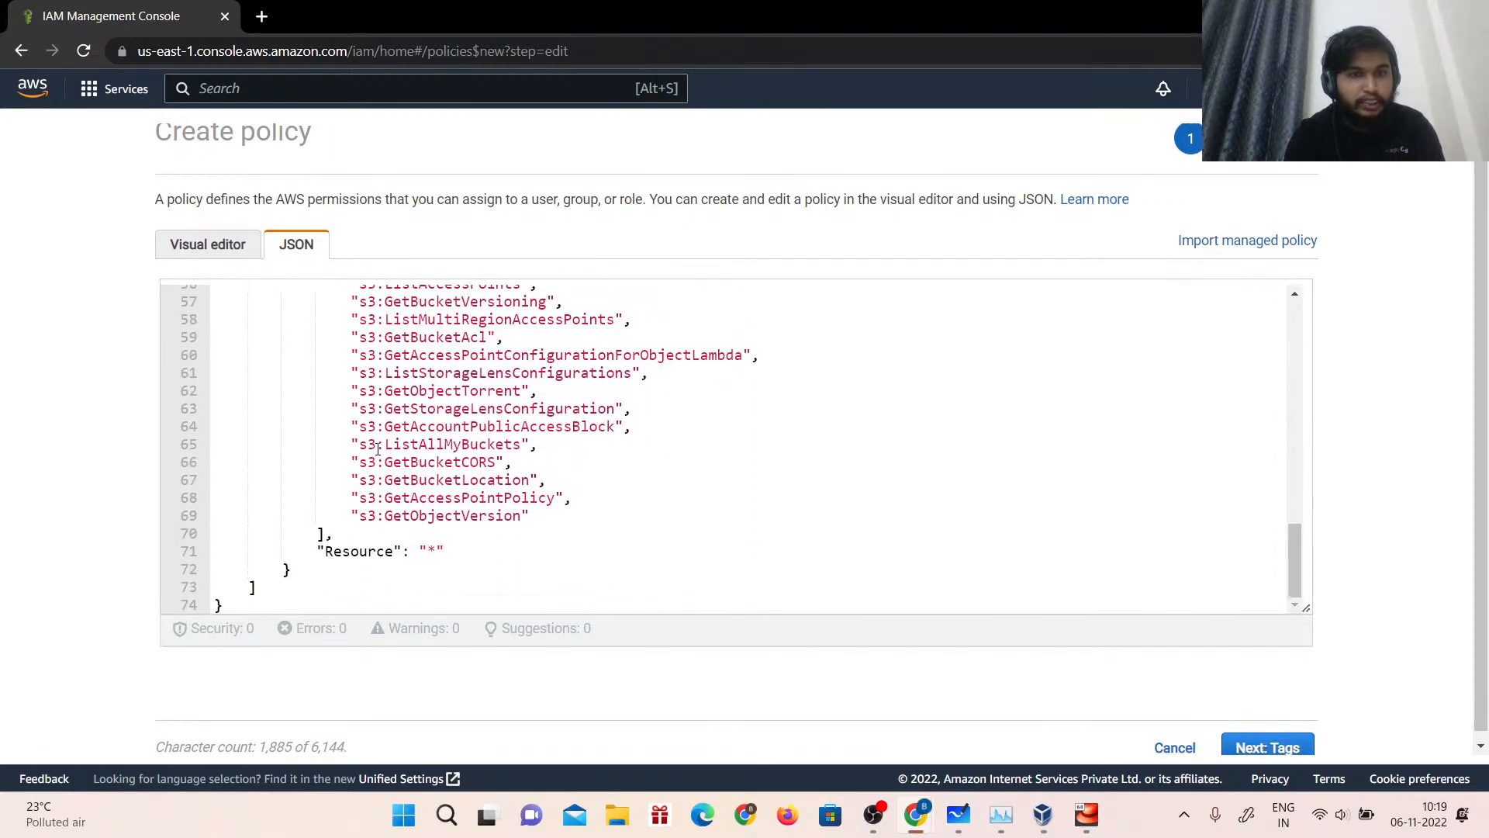
{"action": "scroll", "coordinate": [409, 575], "scroll_direction": "up", "scroll_amount": 9}
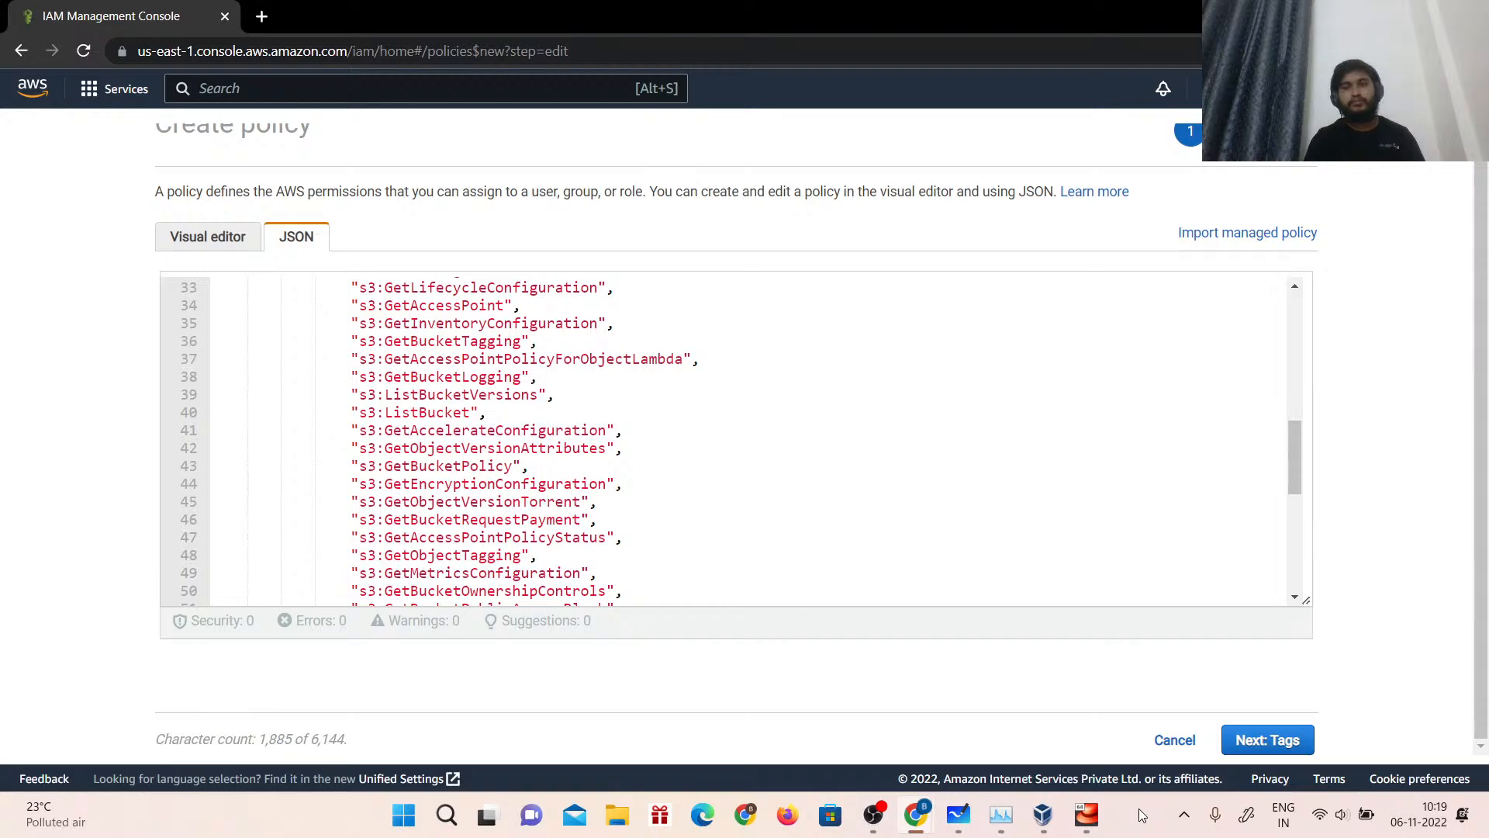
{"action": "key", "text": "alt+Tab"}
{"action": "key", "text": "alt+Tab"}
{"action": "key", "text": "alt+Tab"}
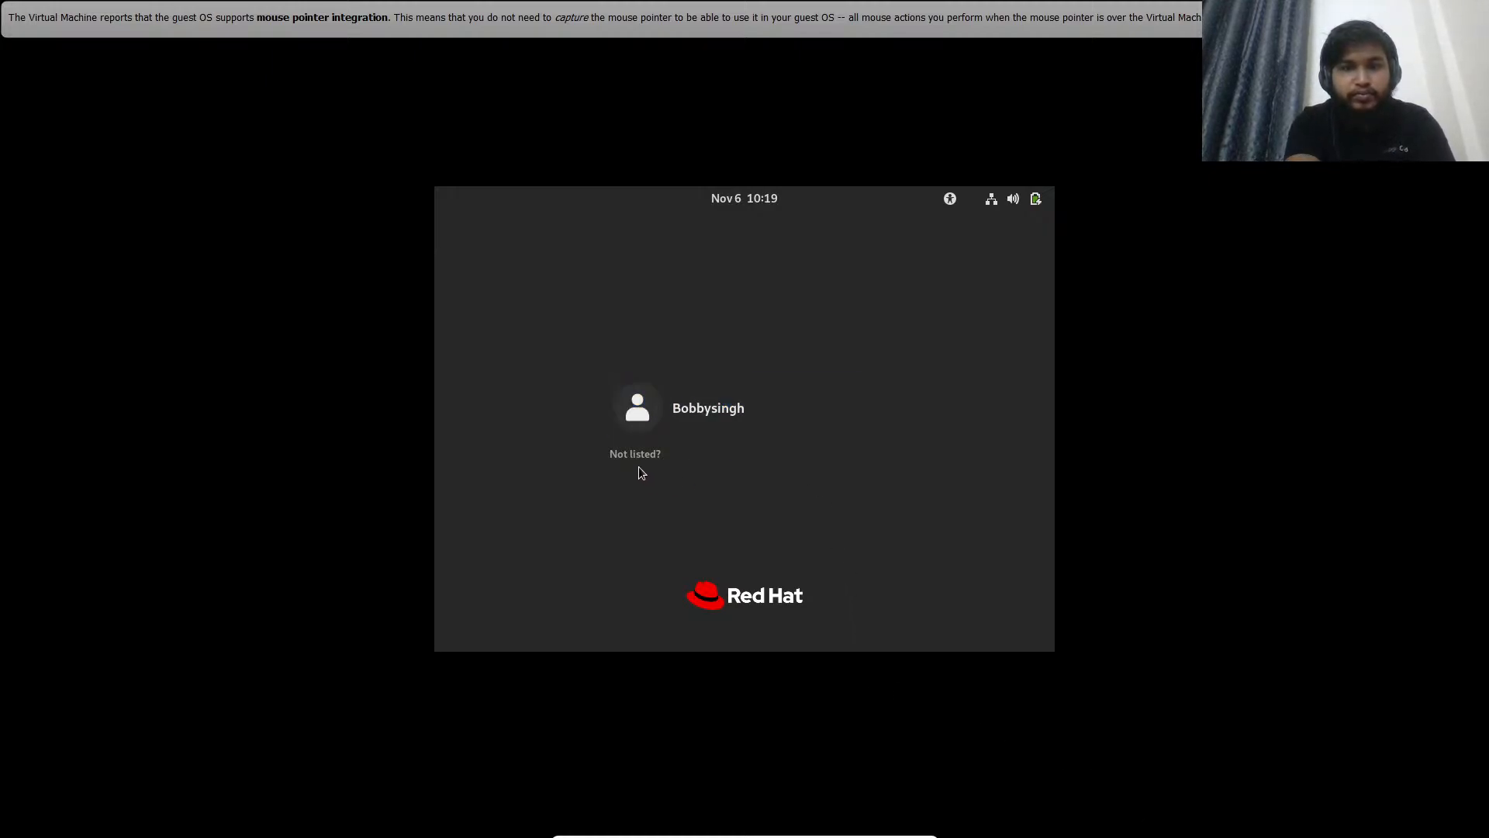
Step: Sign in to RHEL with the user's account password and decline the welcome tour
{"action": "left_click", "coordinate": [680, 413]}
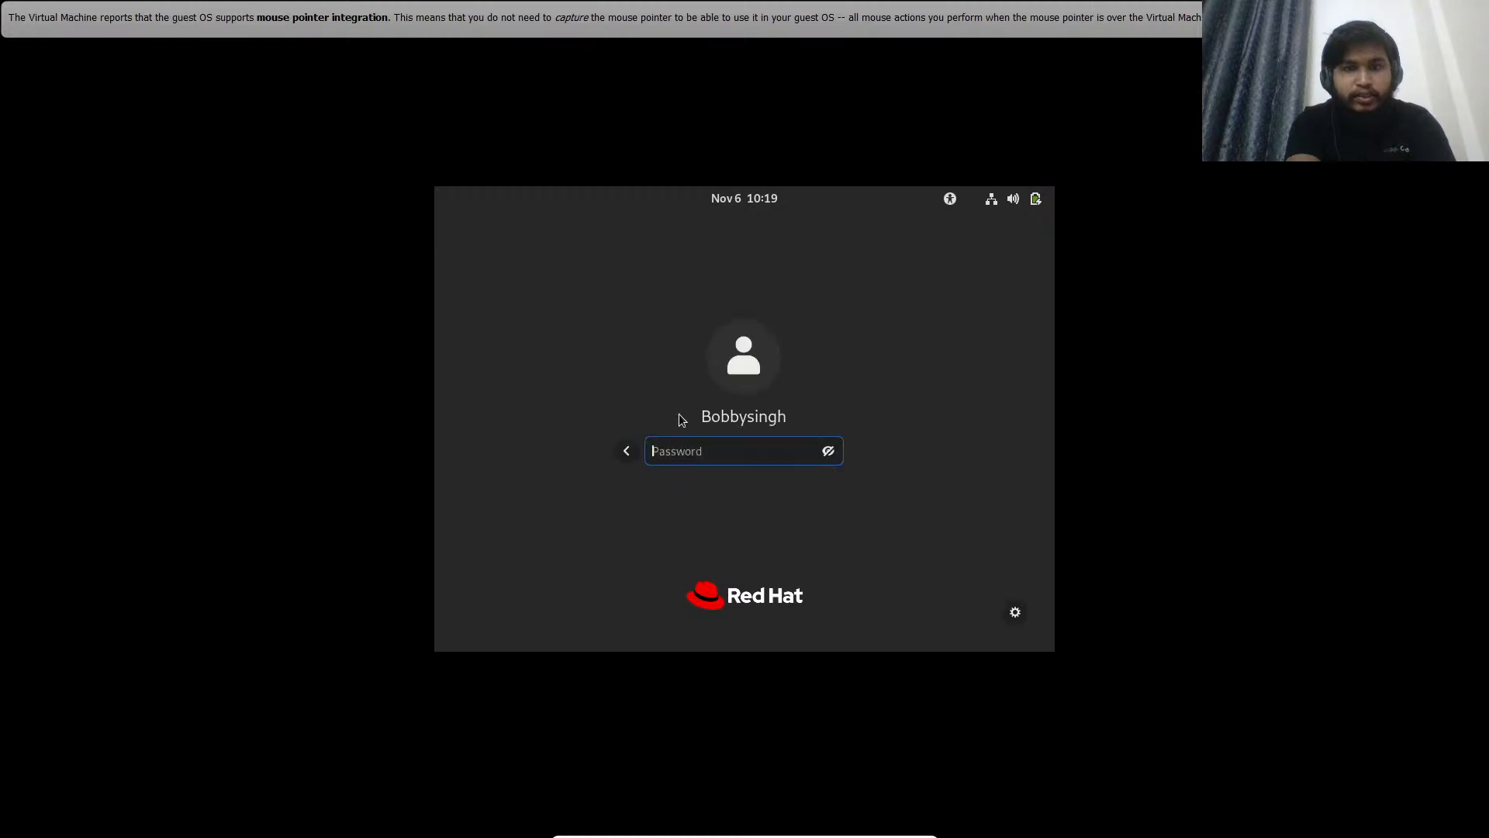
{"action": "type", "text": "***"}
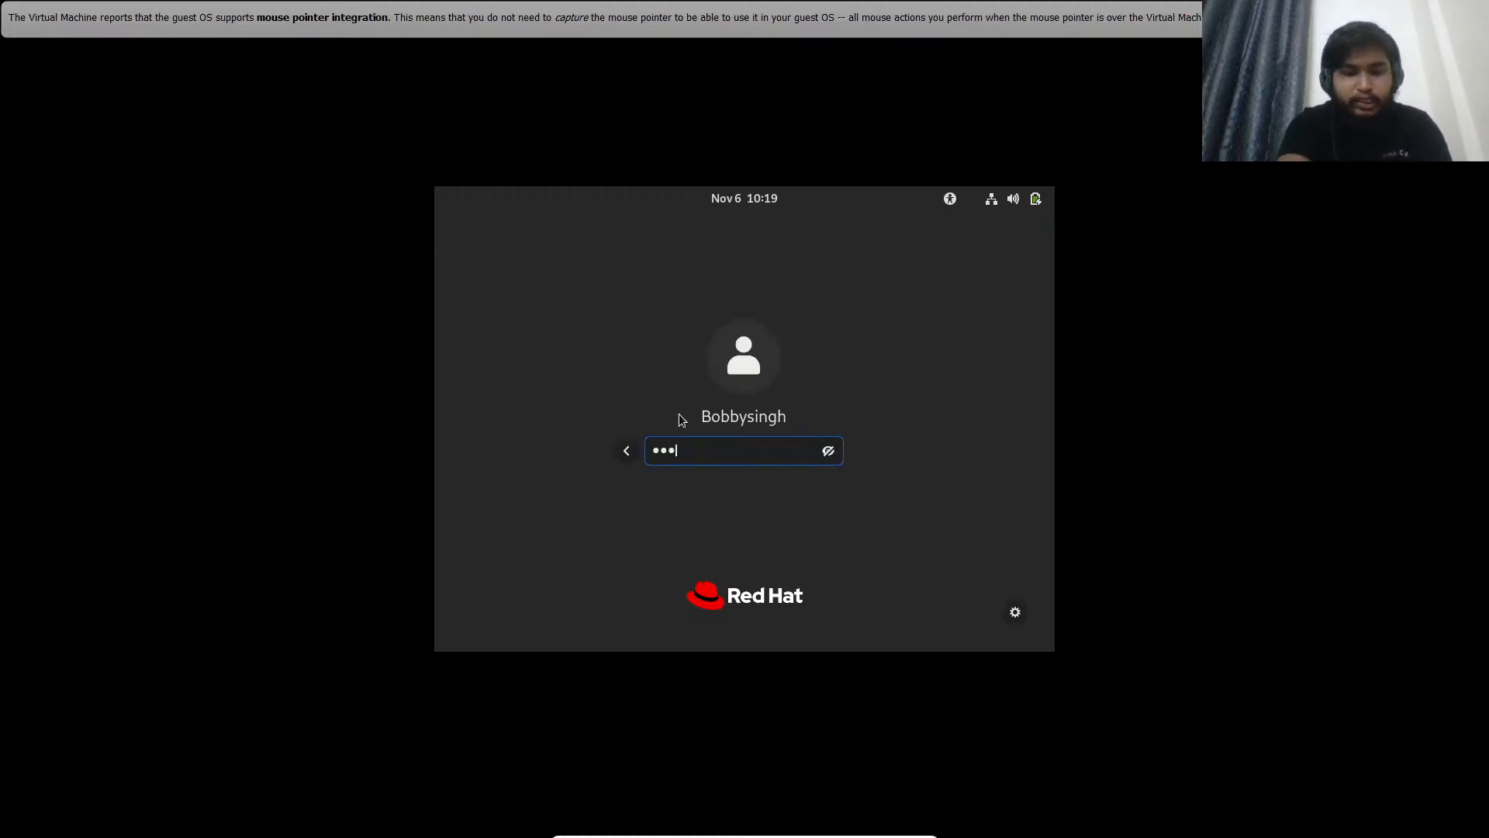
{"action": "type", "text": "****"}
{"action": "key", "text": "Return"}
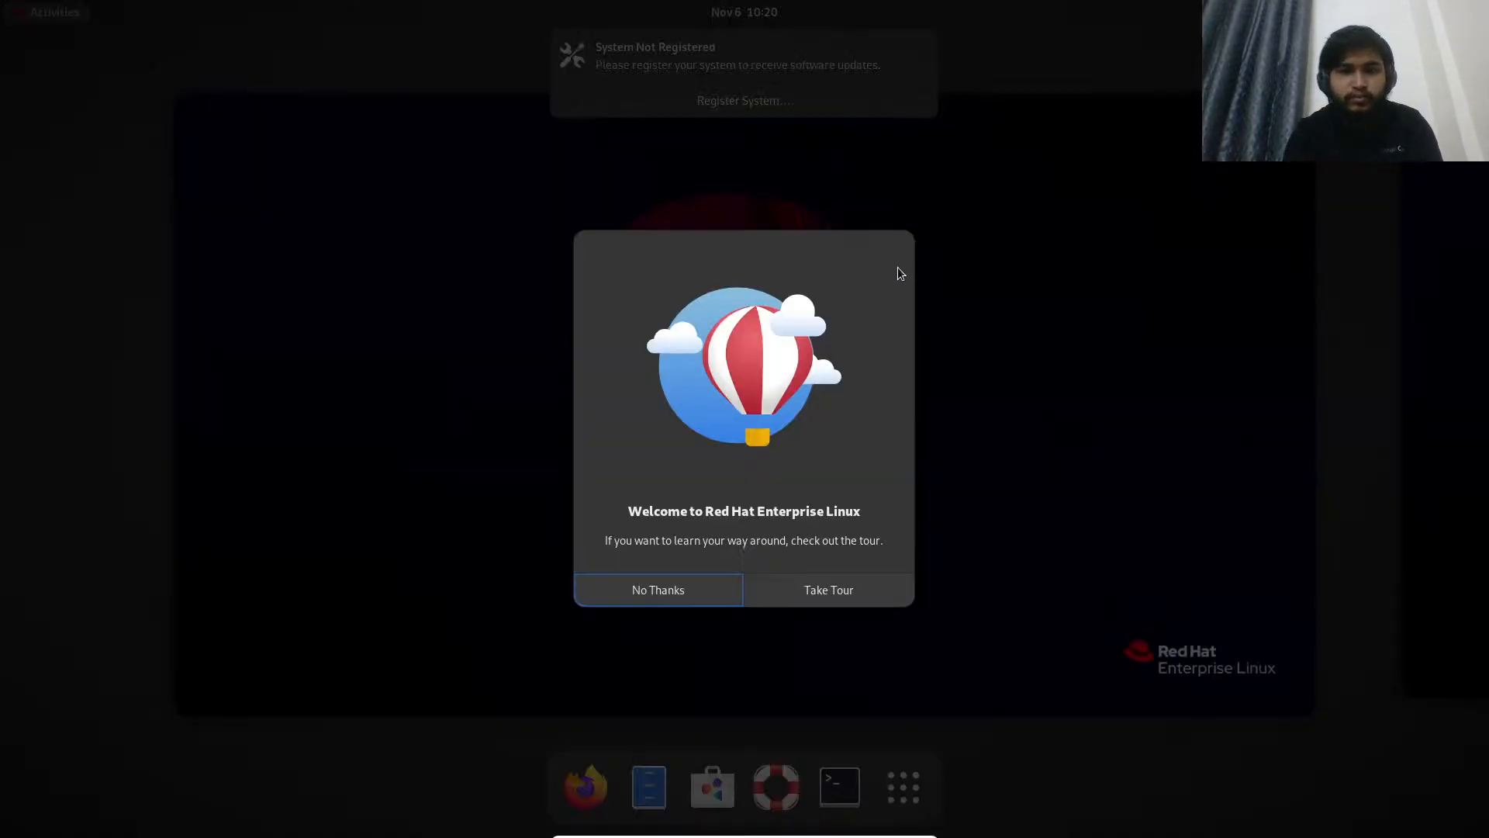
{"action": "left_click", "coordinate": [672, 594]}
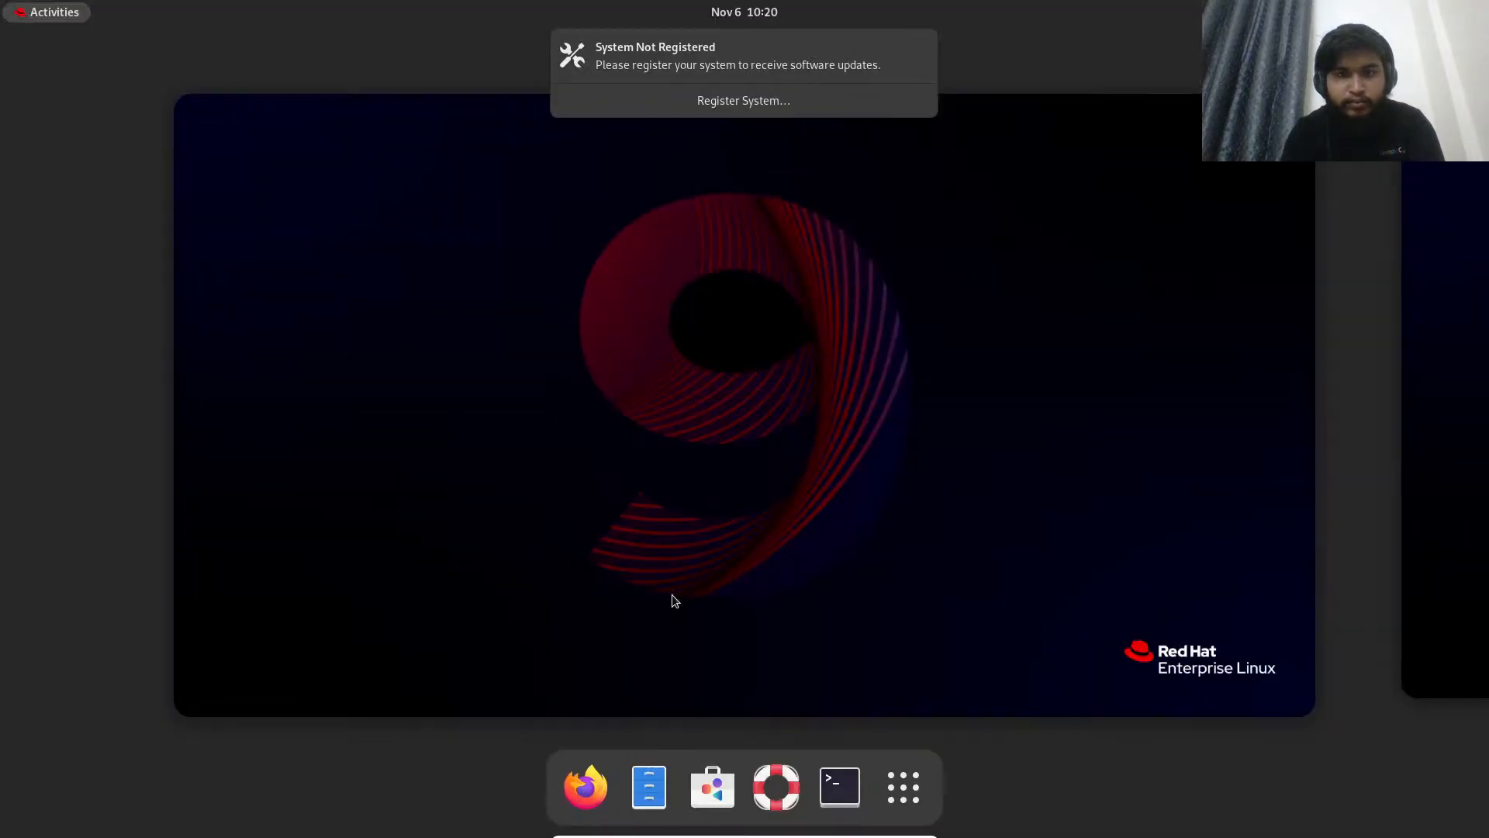
Step: In a new terminal, run 'sudo date' after fixing the 'sudo data' typo
{"action": "left_click", "coordinate": [819, 793]}
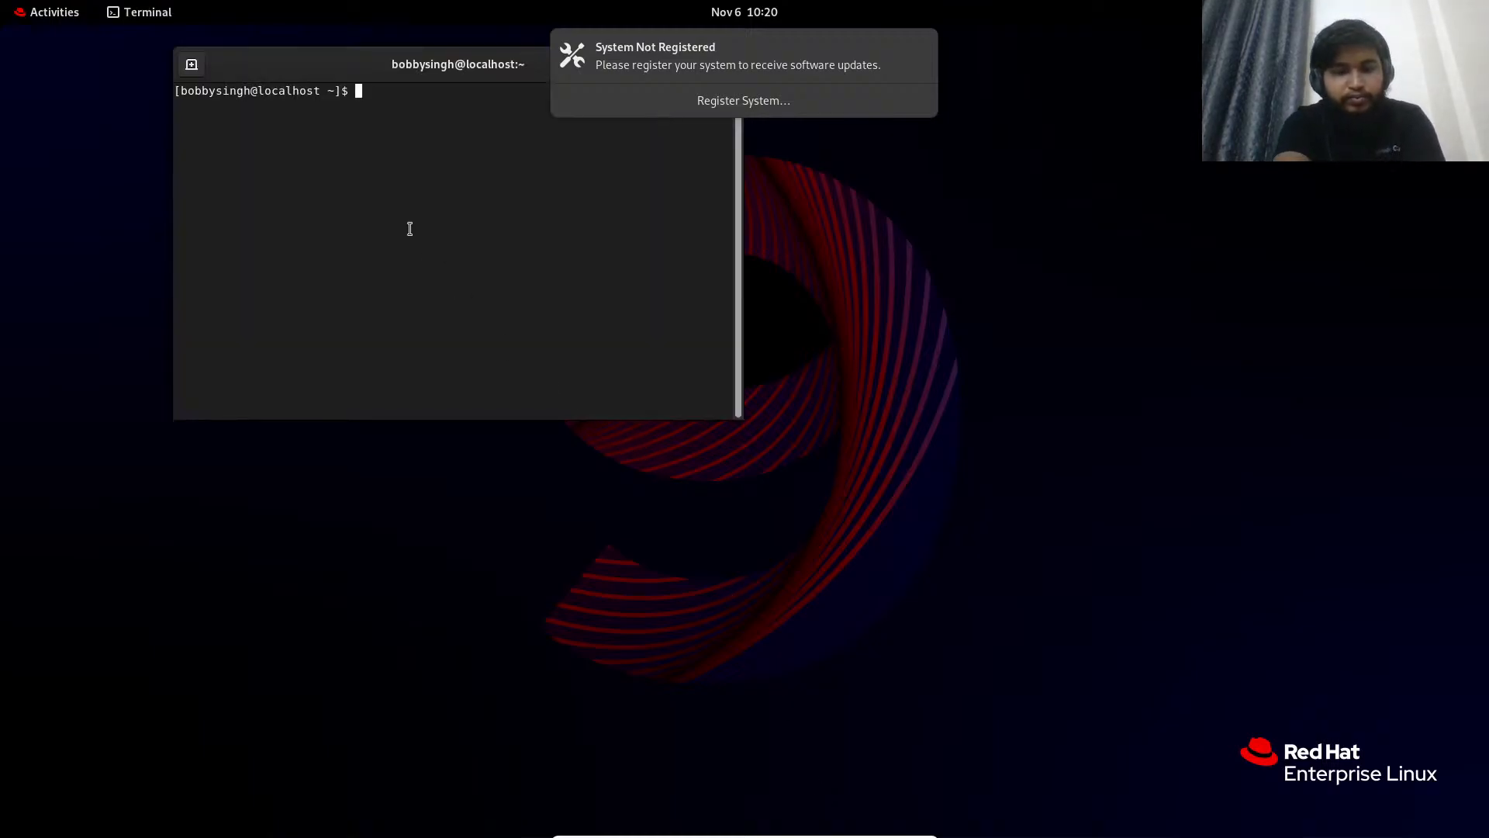
{"action": "type", "text": "sudo"}
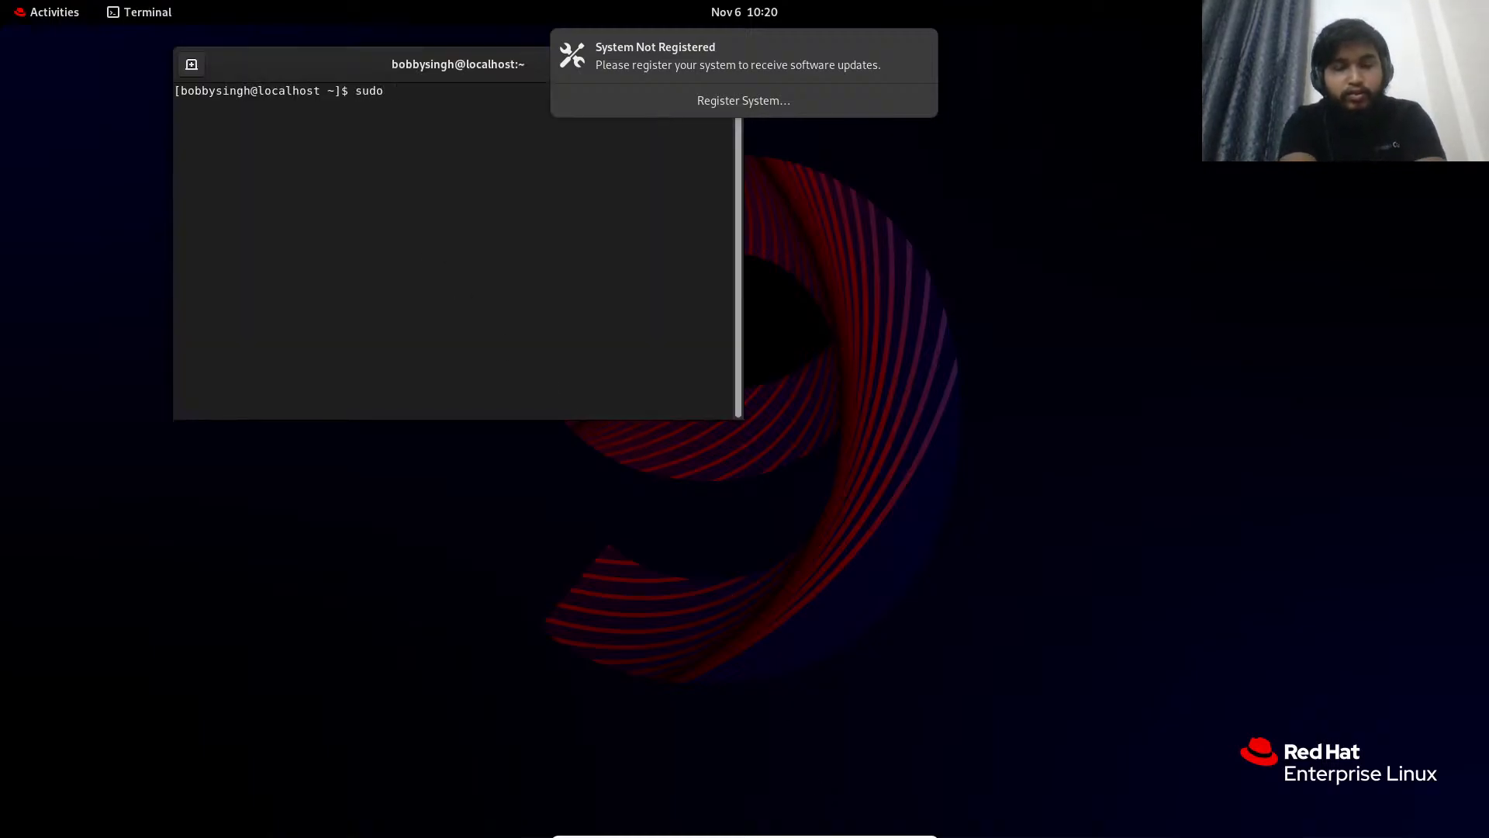
{"action": "left_click", "coordinate": [927, 47]}
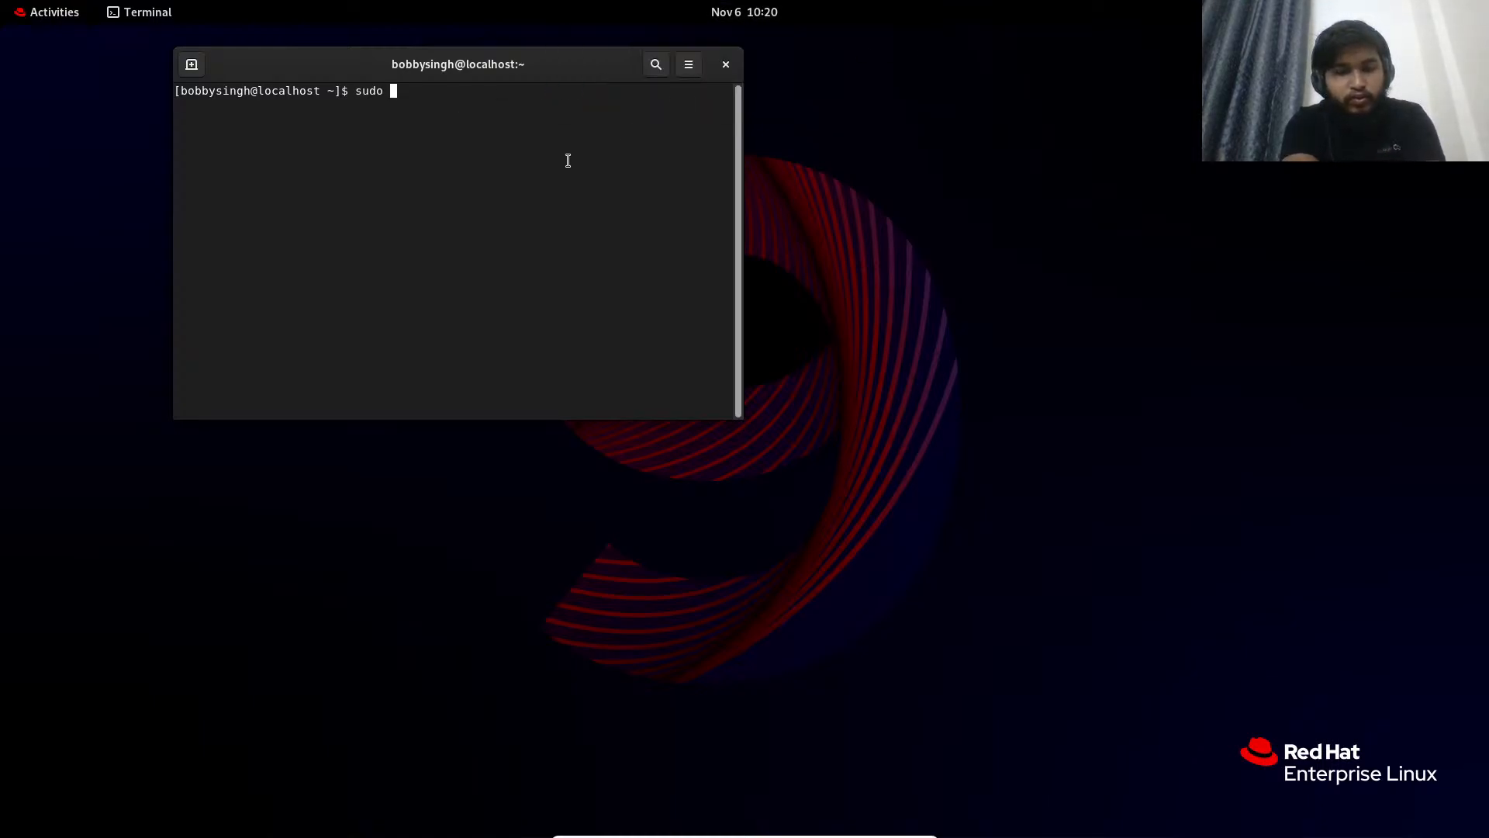
{"action": "type", "text": "d"}
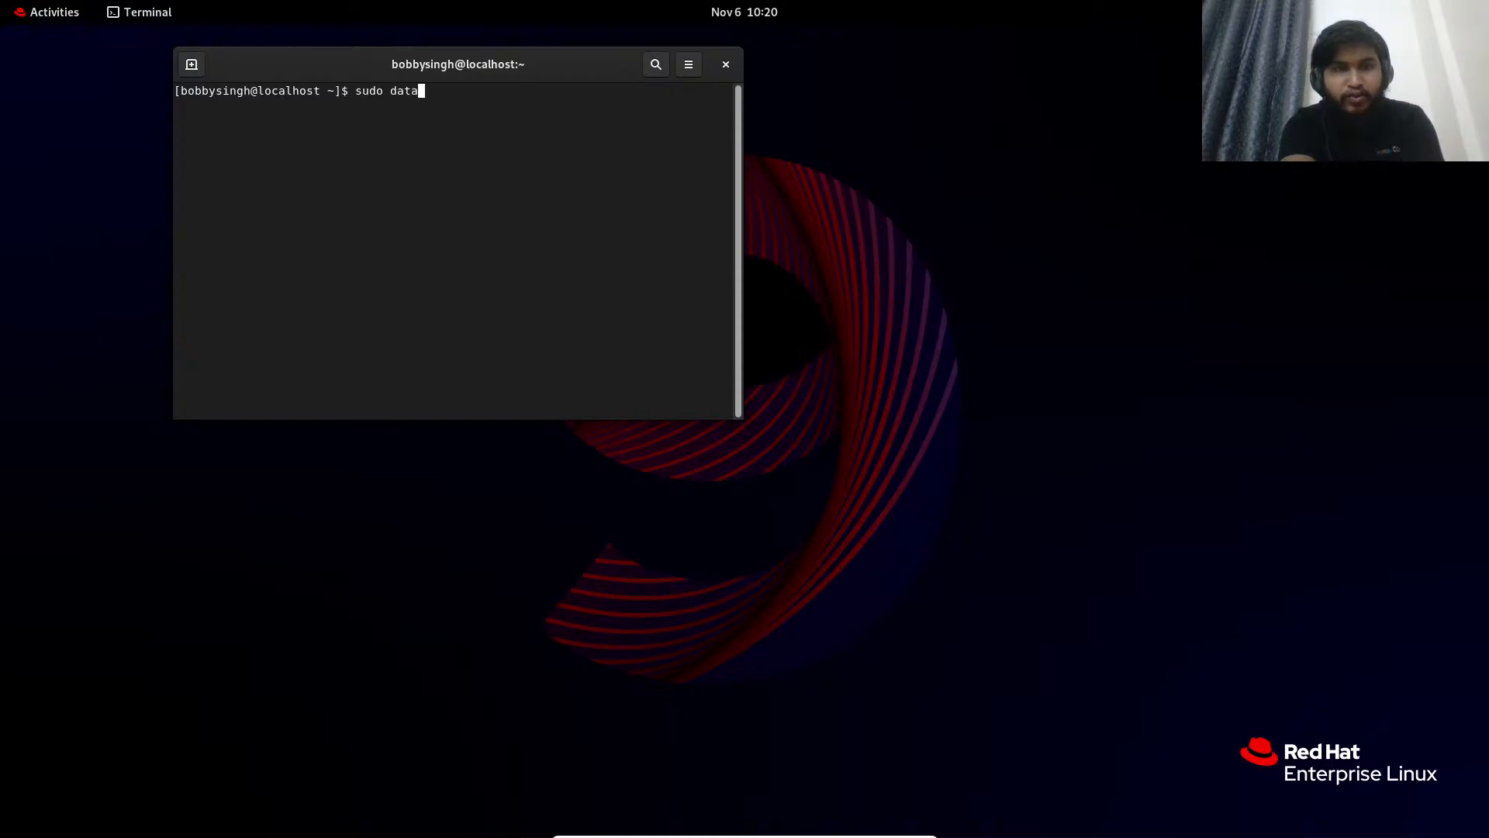
{"action": "type", "text": "ata"}
{"action": "key", "text": "Return"}
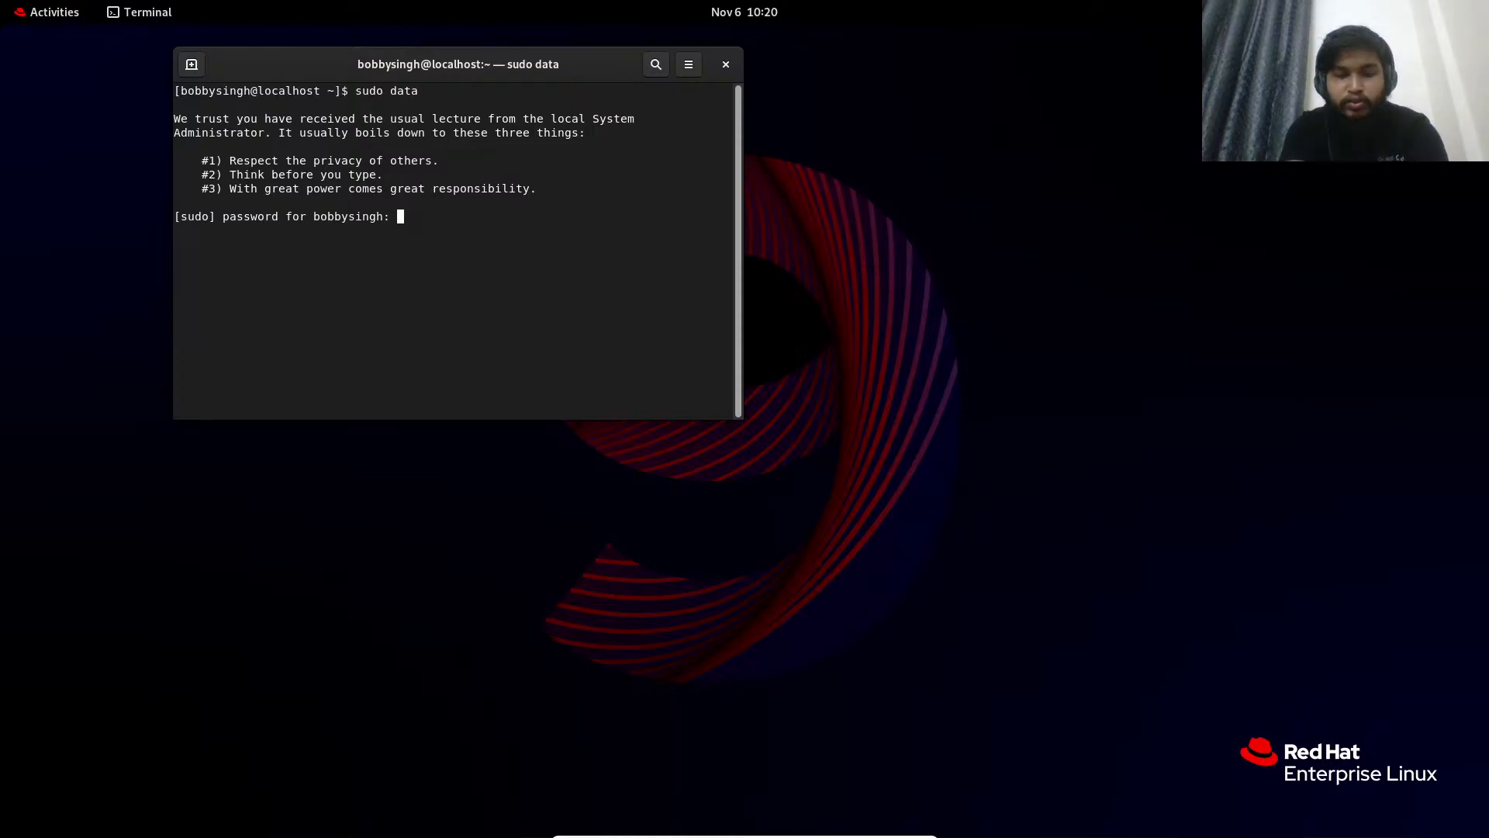
{"action": "key", "text": "Return"}
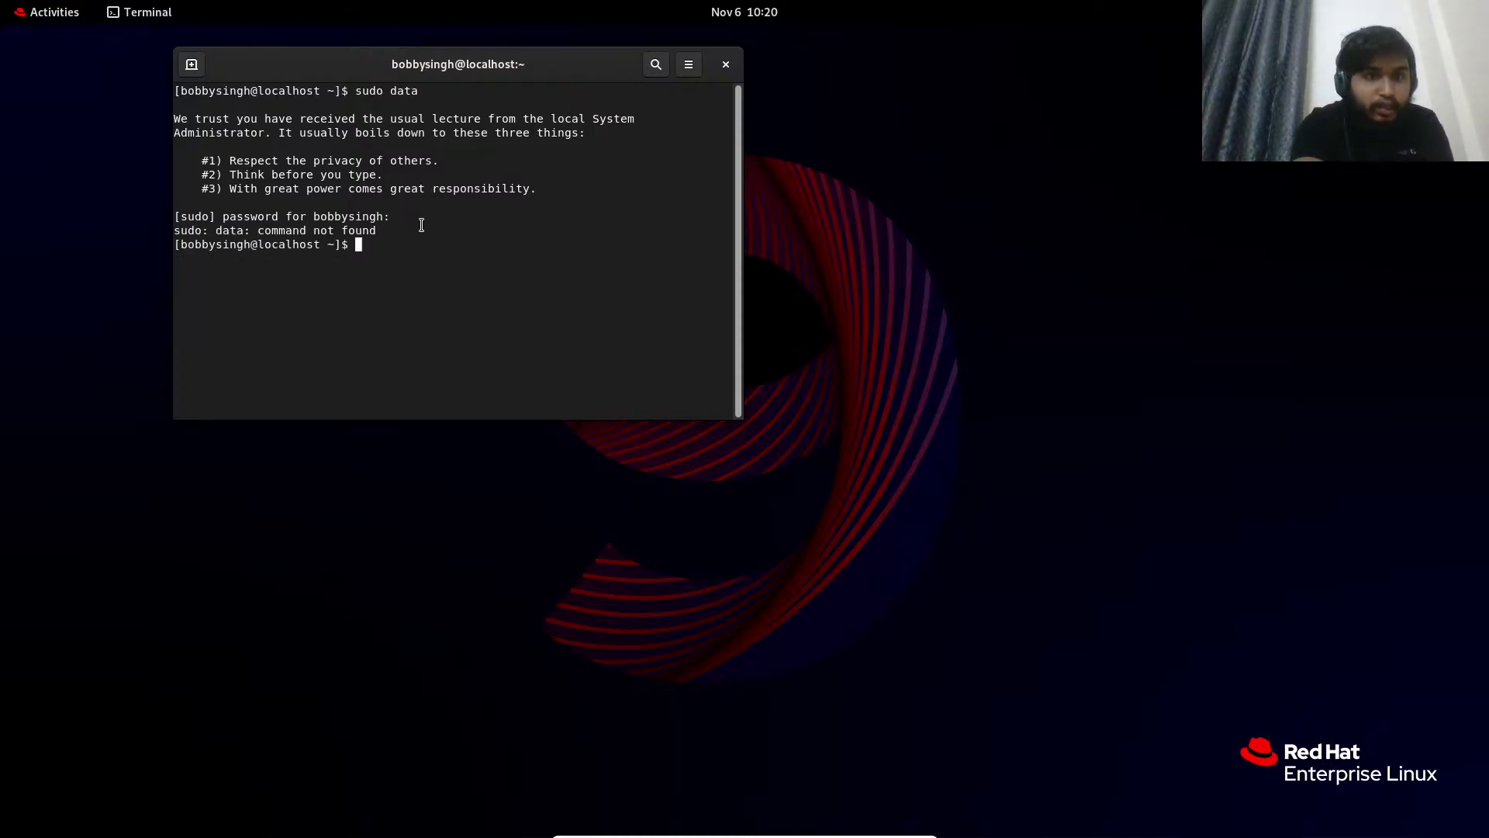
{"action": "key", "text": "Up"}
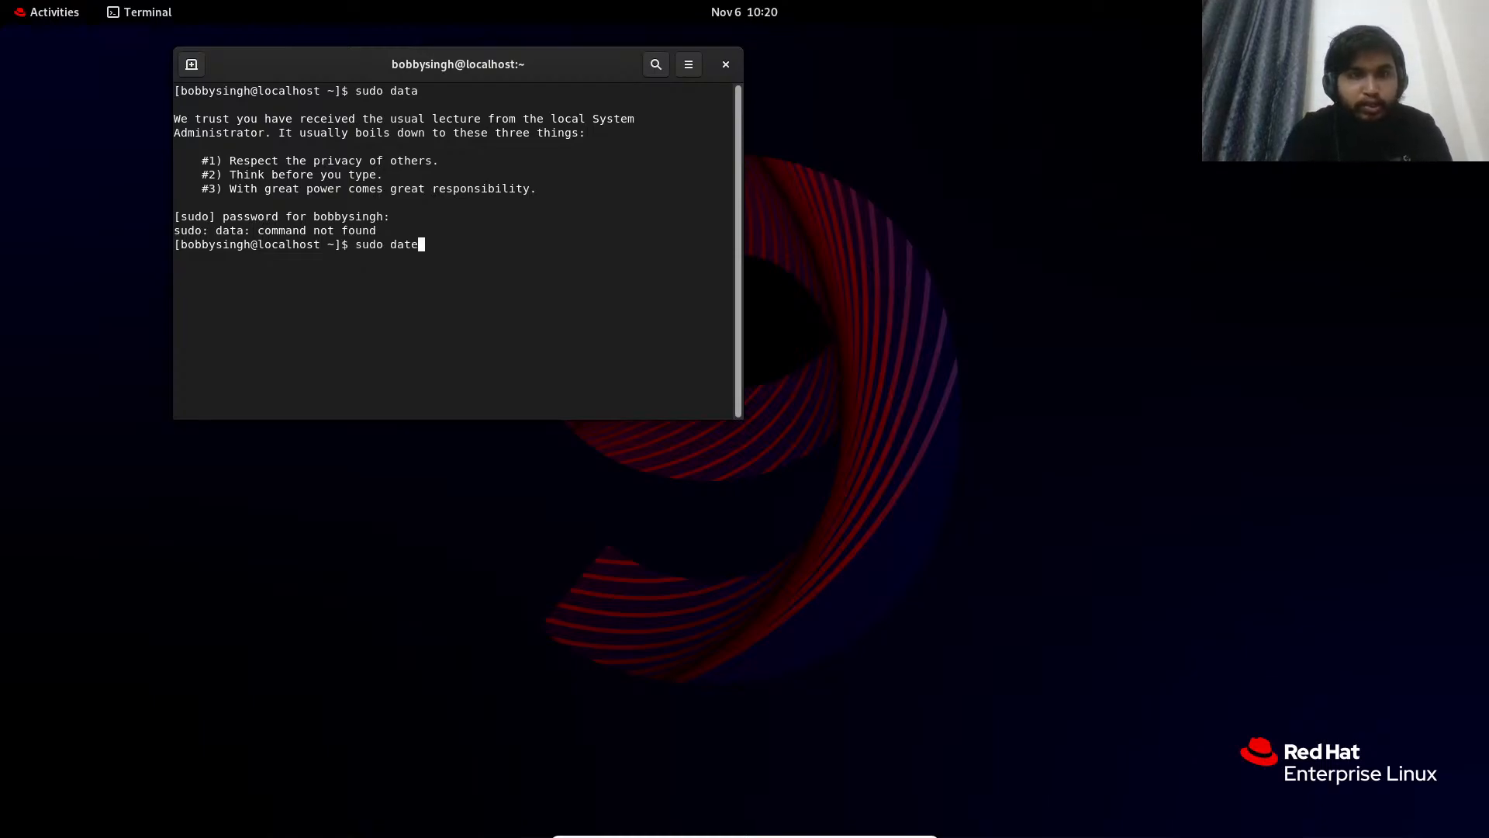
{"action": "key", "text": "Return"}
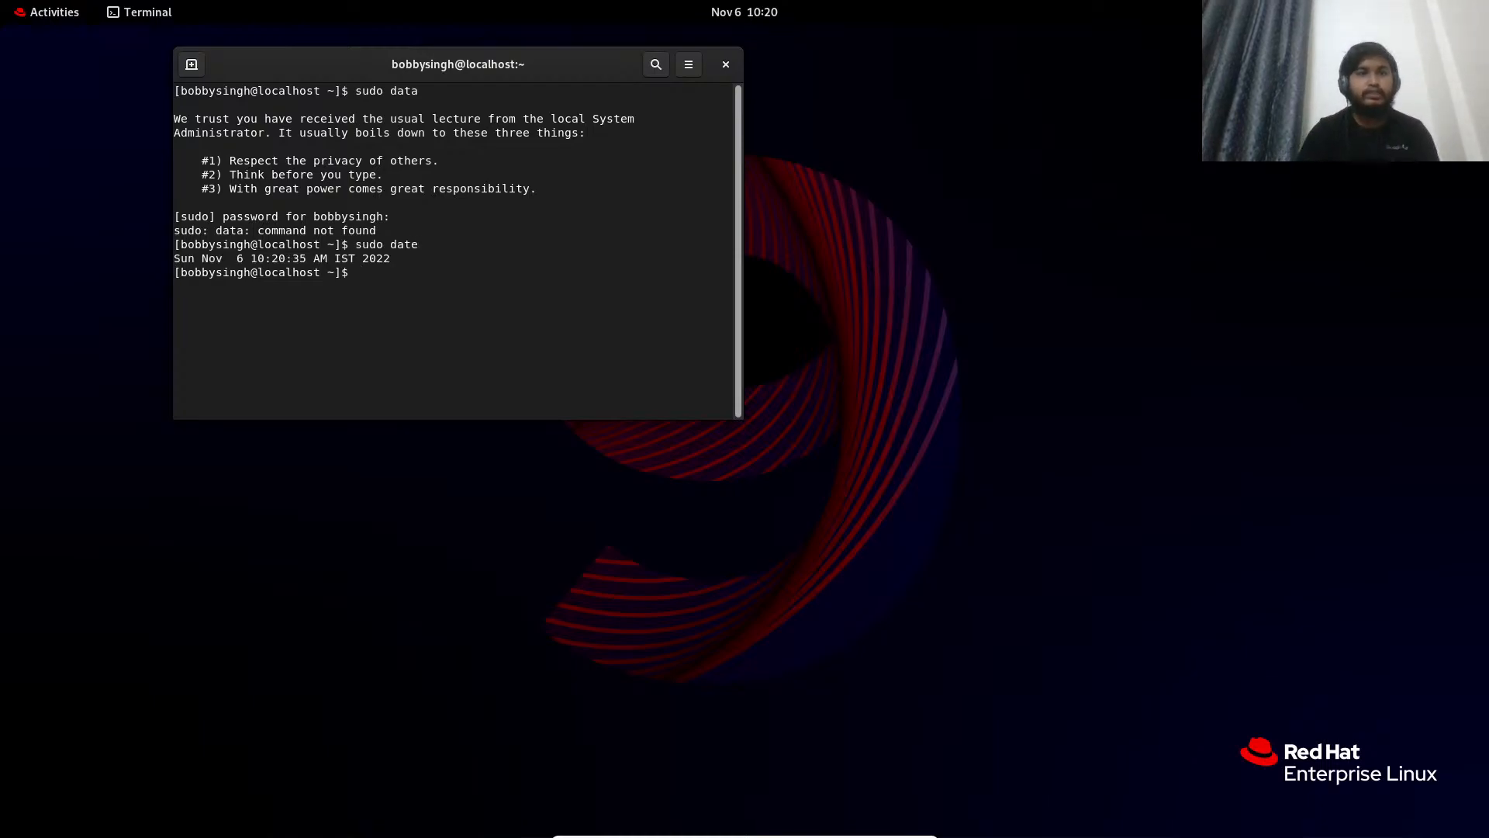
Step: Compare 'sudo id' with plain 'id', then become root with 'sudo -i'
{"action": "type", "text": "sudo"}
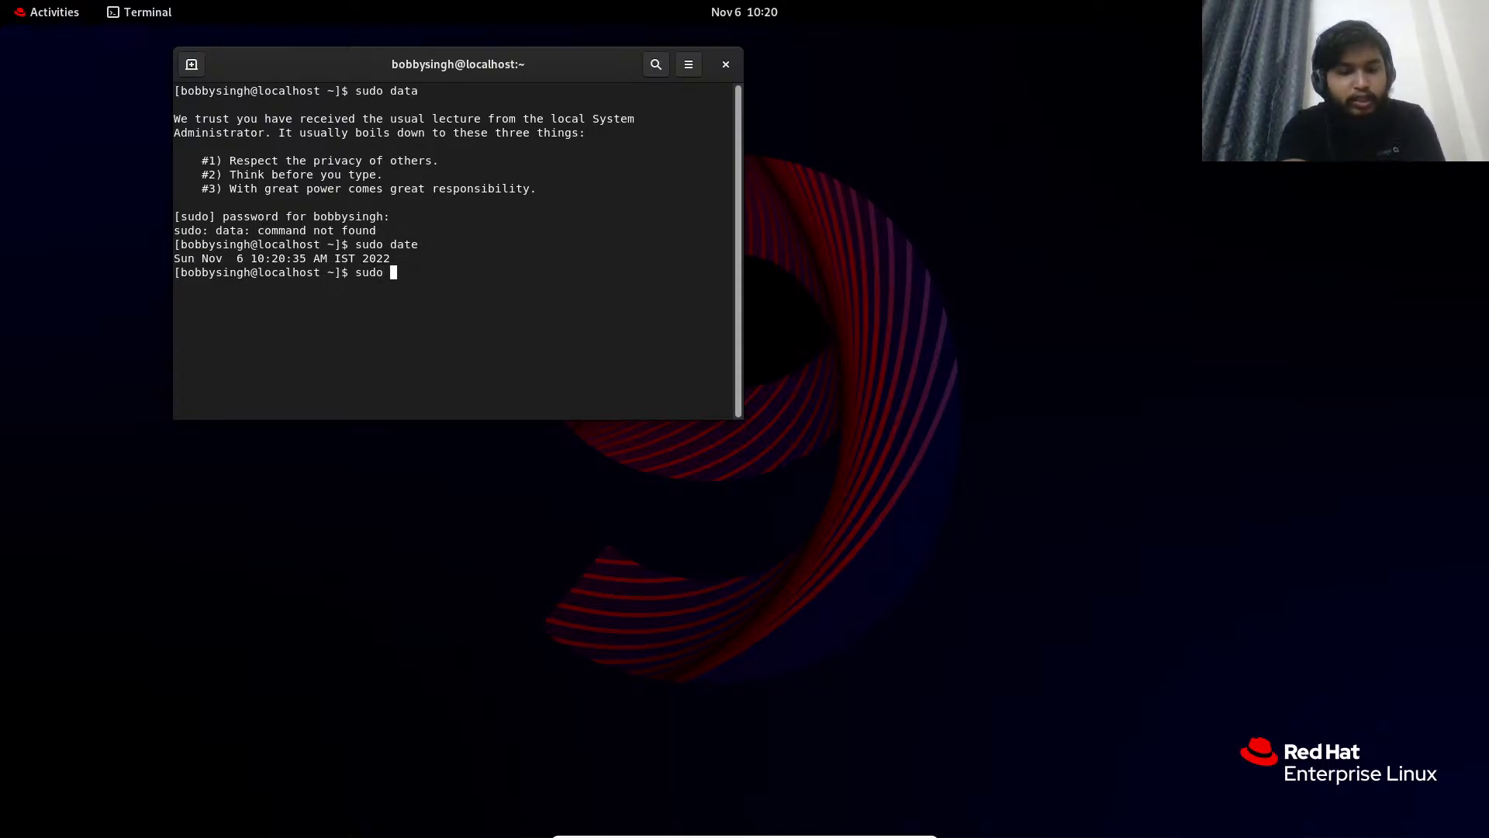
{"action": "type", "text": " id"}
{"action": "key", "text": "Return"}
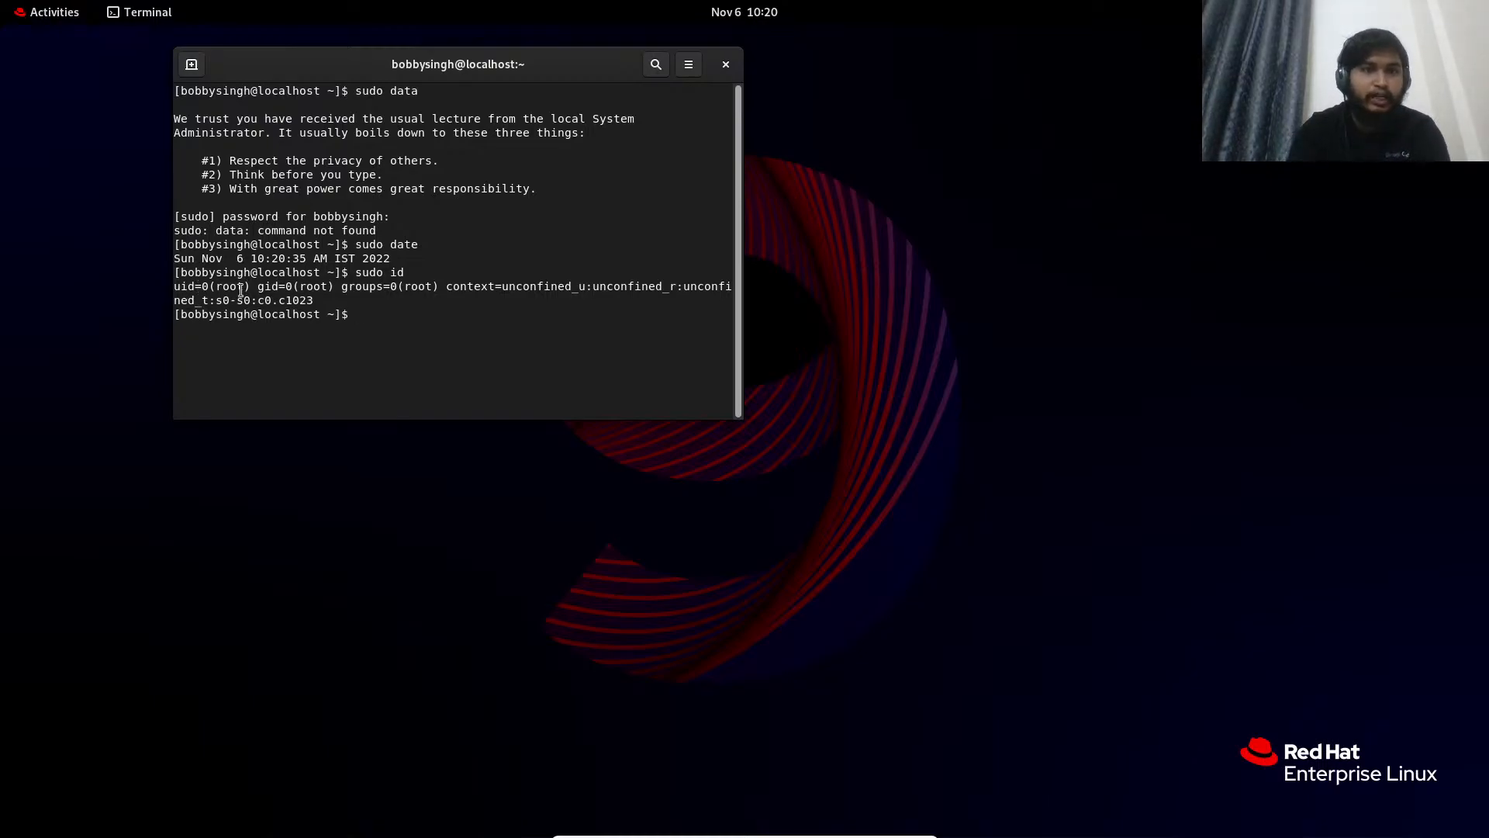
{"action": "type", "text": "id"}
{"action": "key", "text": "Return"}
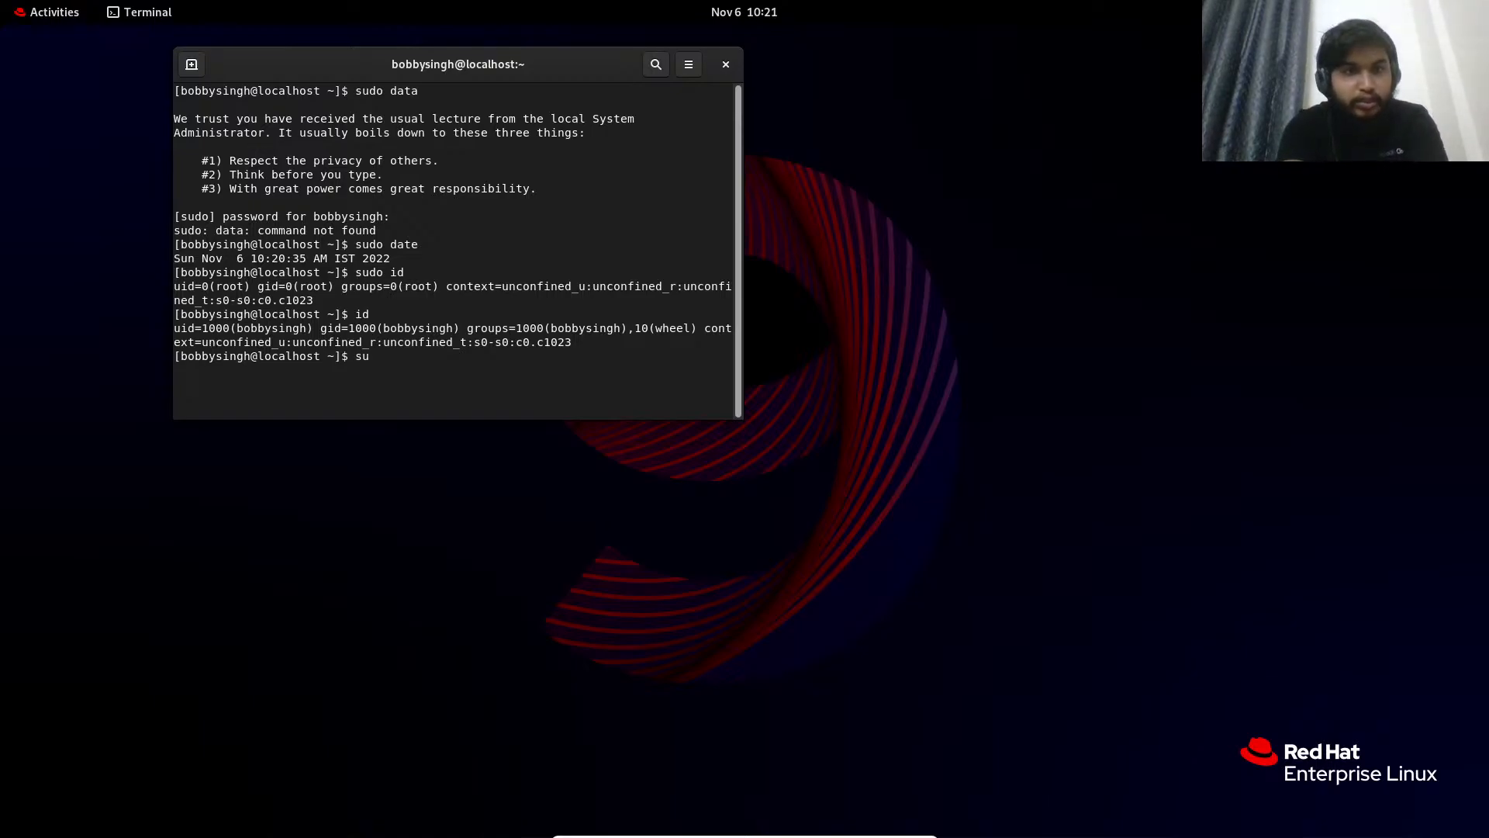
{"action": "type", "text": "do"}
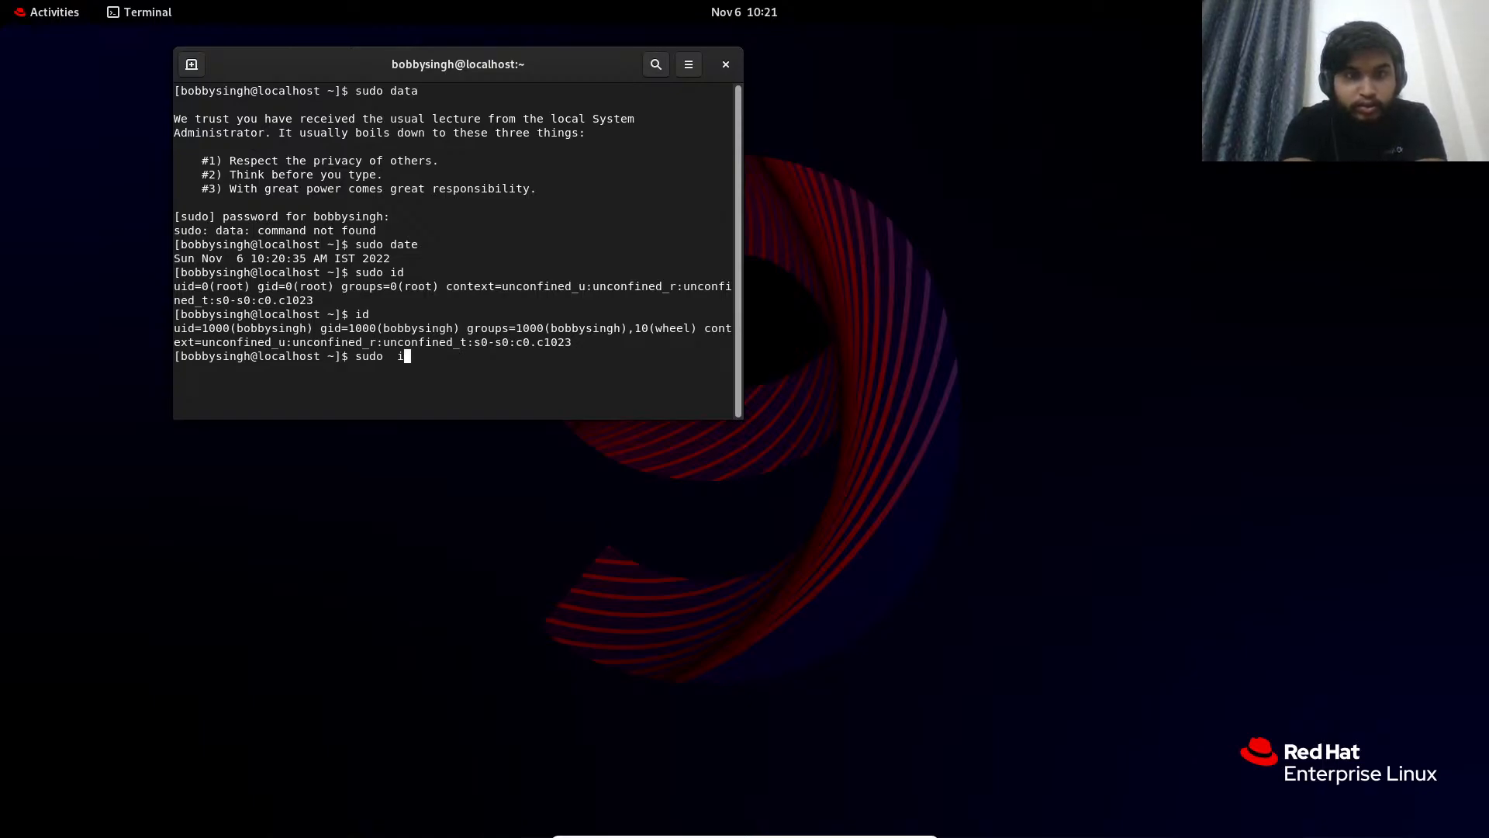
{"action": "type", "text": "-i"}
{"action": "key", "text": "Return"}
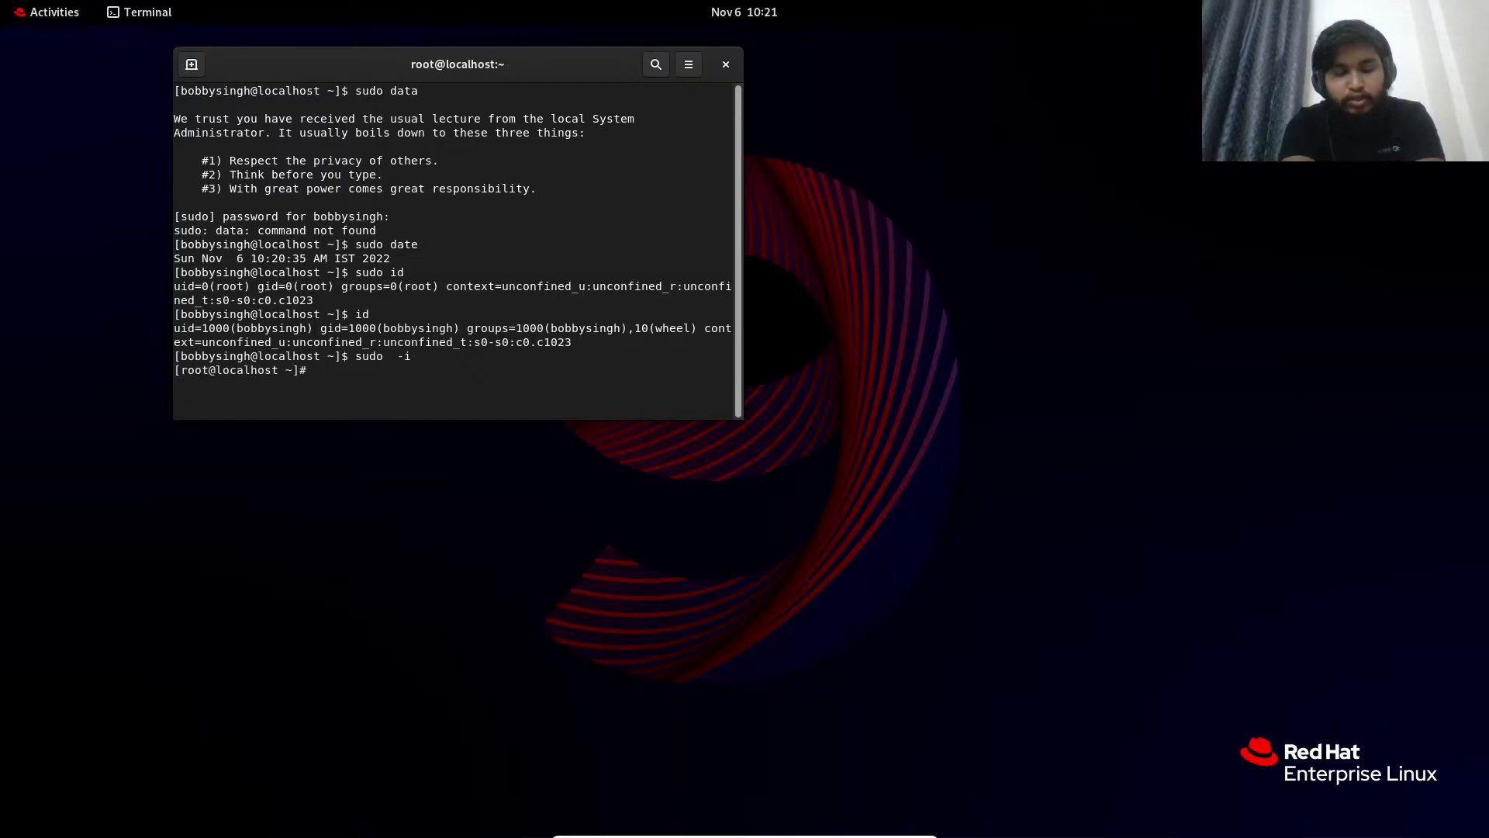
Step: Change to /etc, try the misspelled 'vin sudoers', and correct it to 'vi sudoers'
{"action": "type", "text": "cd /"}
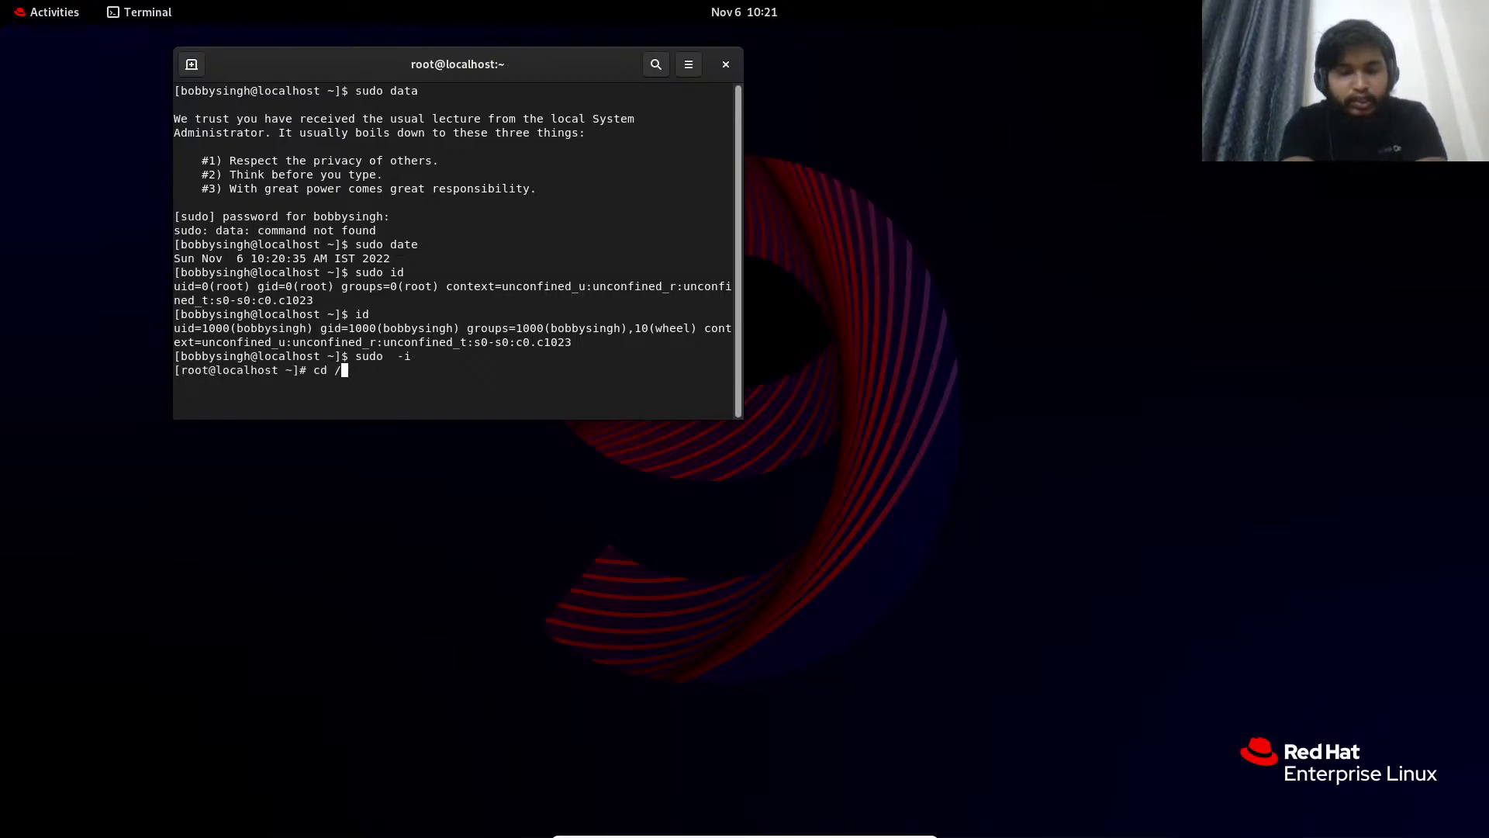
{"action": "type", "text": "etc/"}
{"action": "key", "text": "Return"}
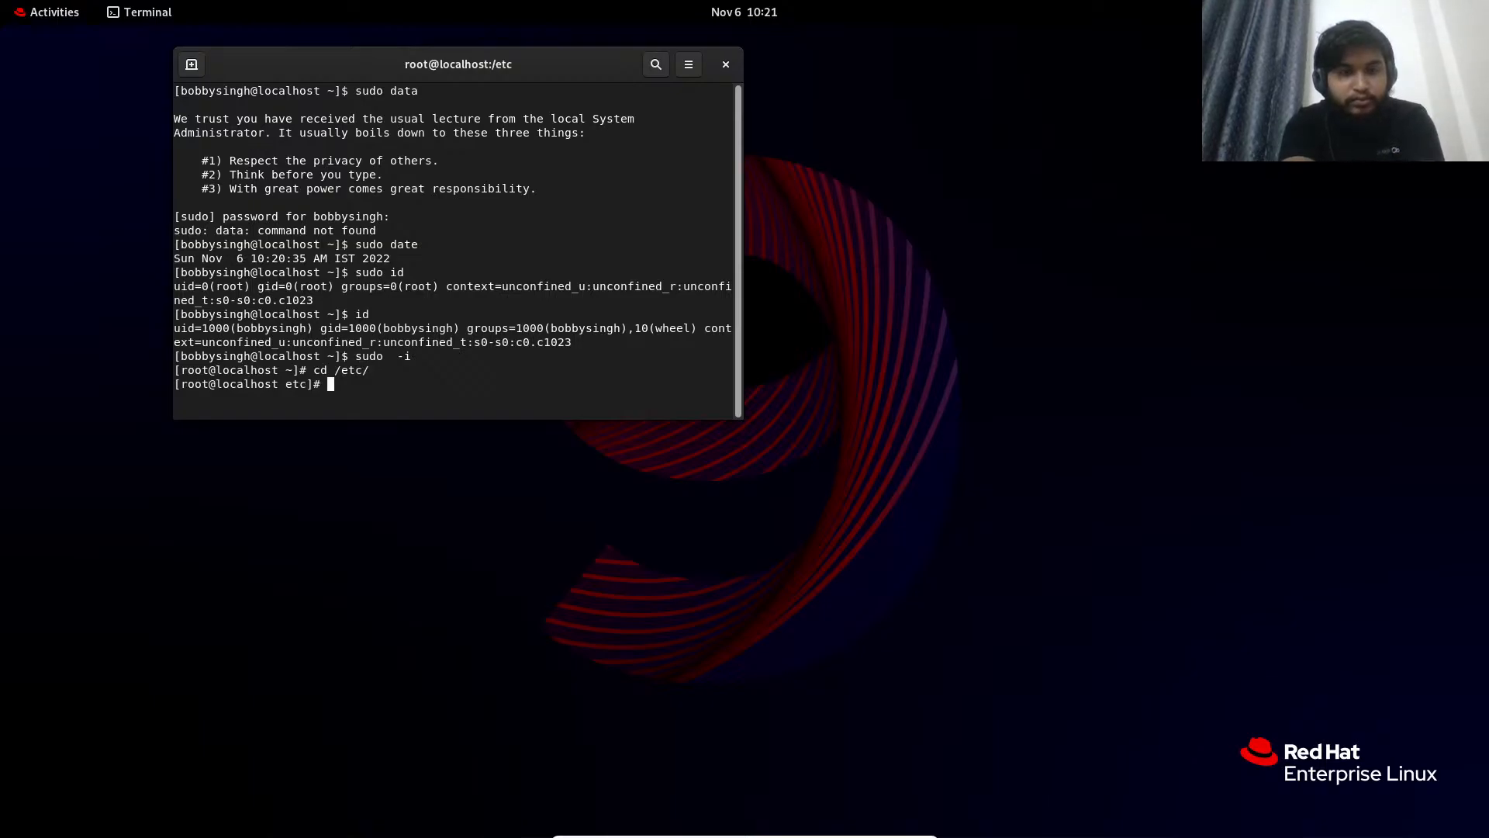
{"action": "type", "text": "v"}
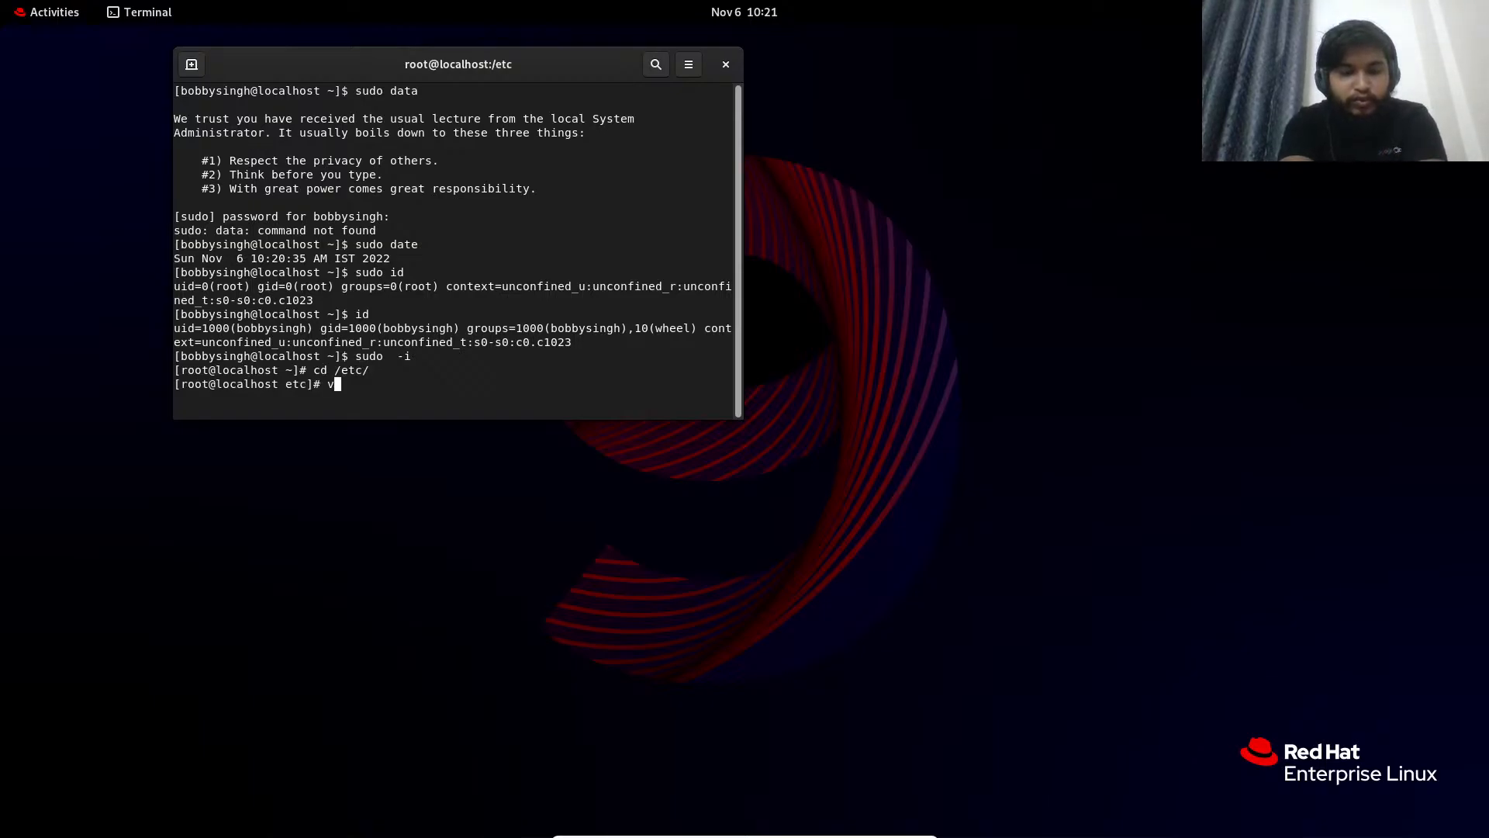
{"action": "type", "text": "in sudo"}
{"action": "key", "text": "Tab"}
{"action": "key", "text": "Tab"}
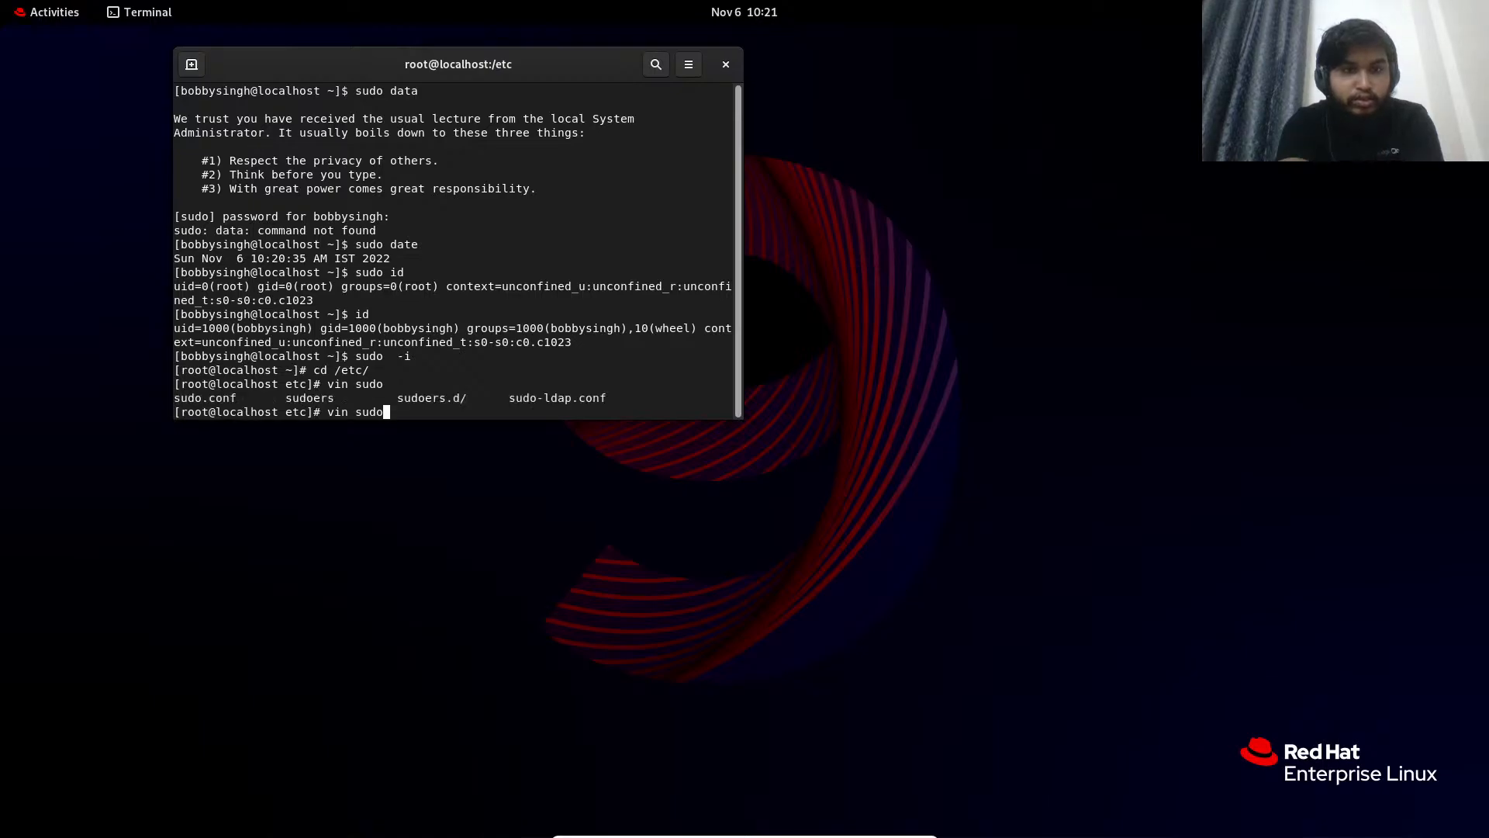
{"action": "type", "text": "e"}
{"action": "key", "text": "Tab"}
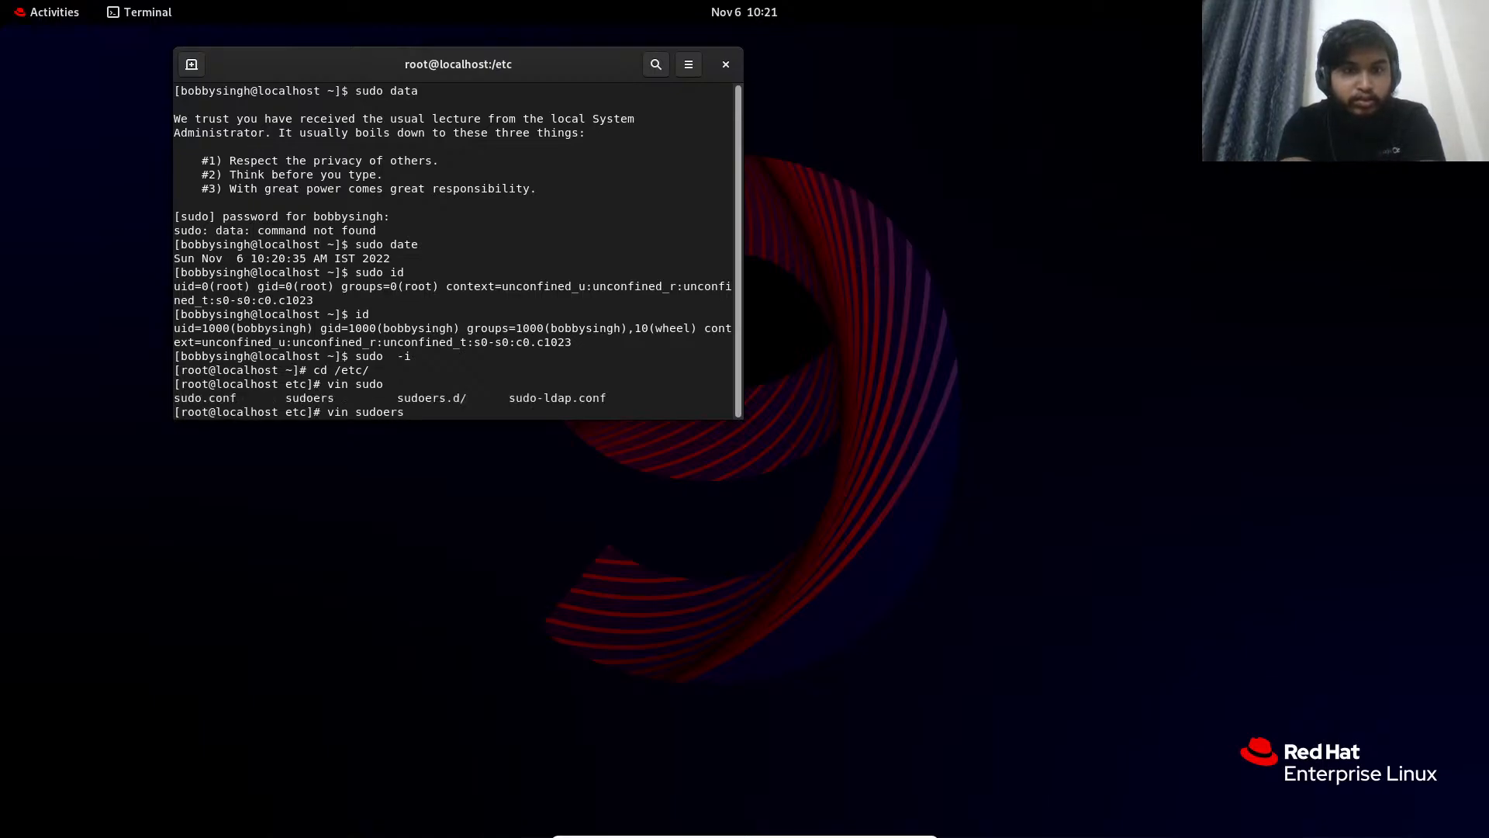
{"action": "key", "text": "Return"}
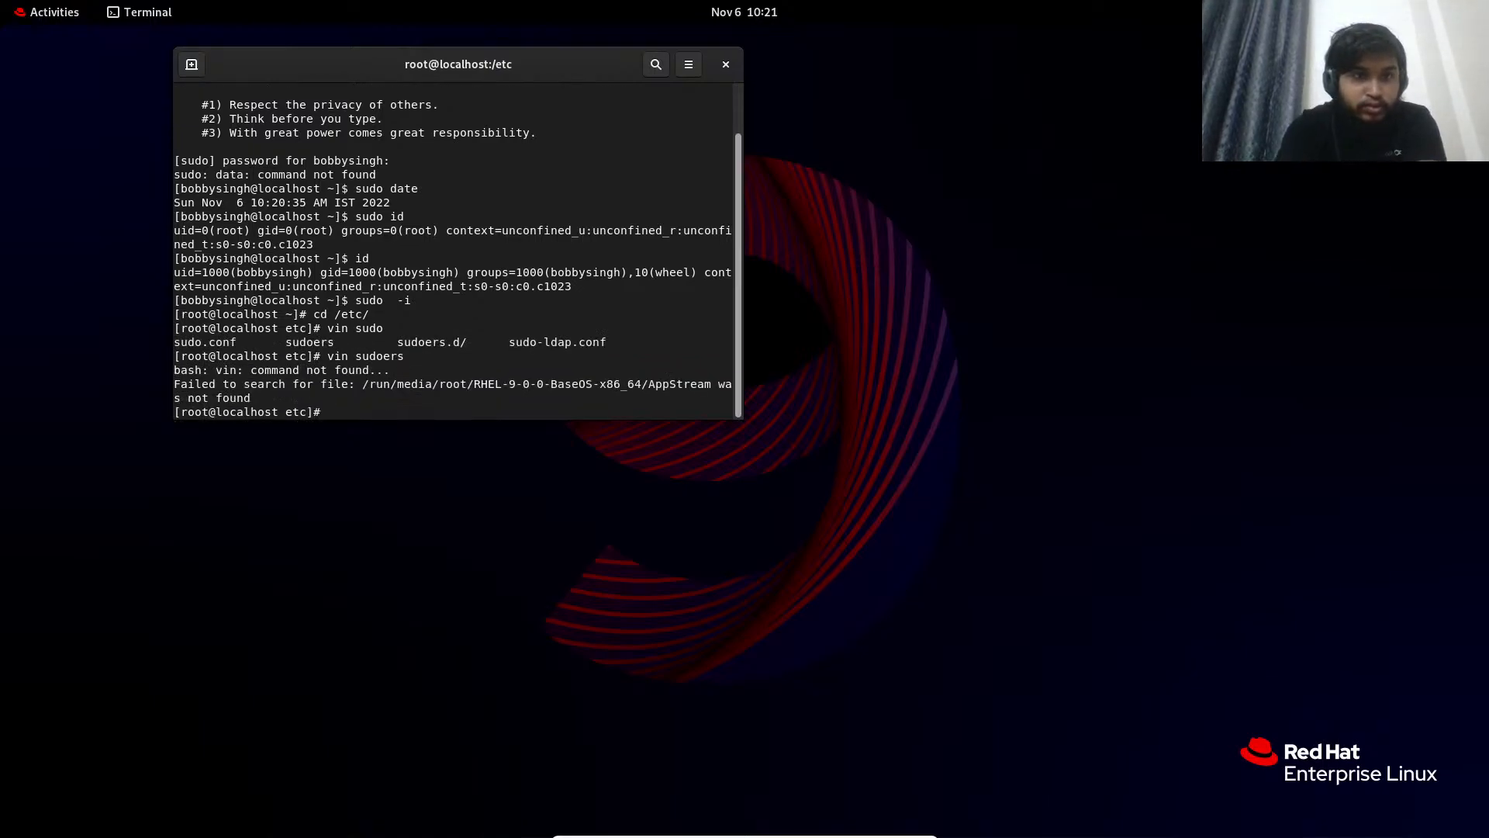
{"action": "key", "text": "Up"}
{"action": "key", "text": "Left"}
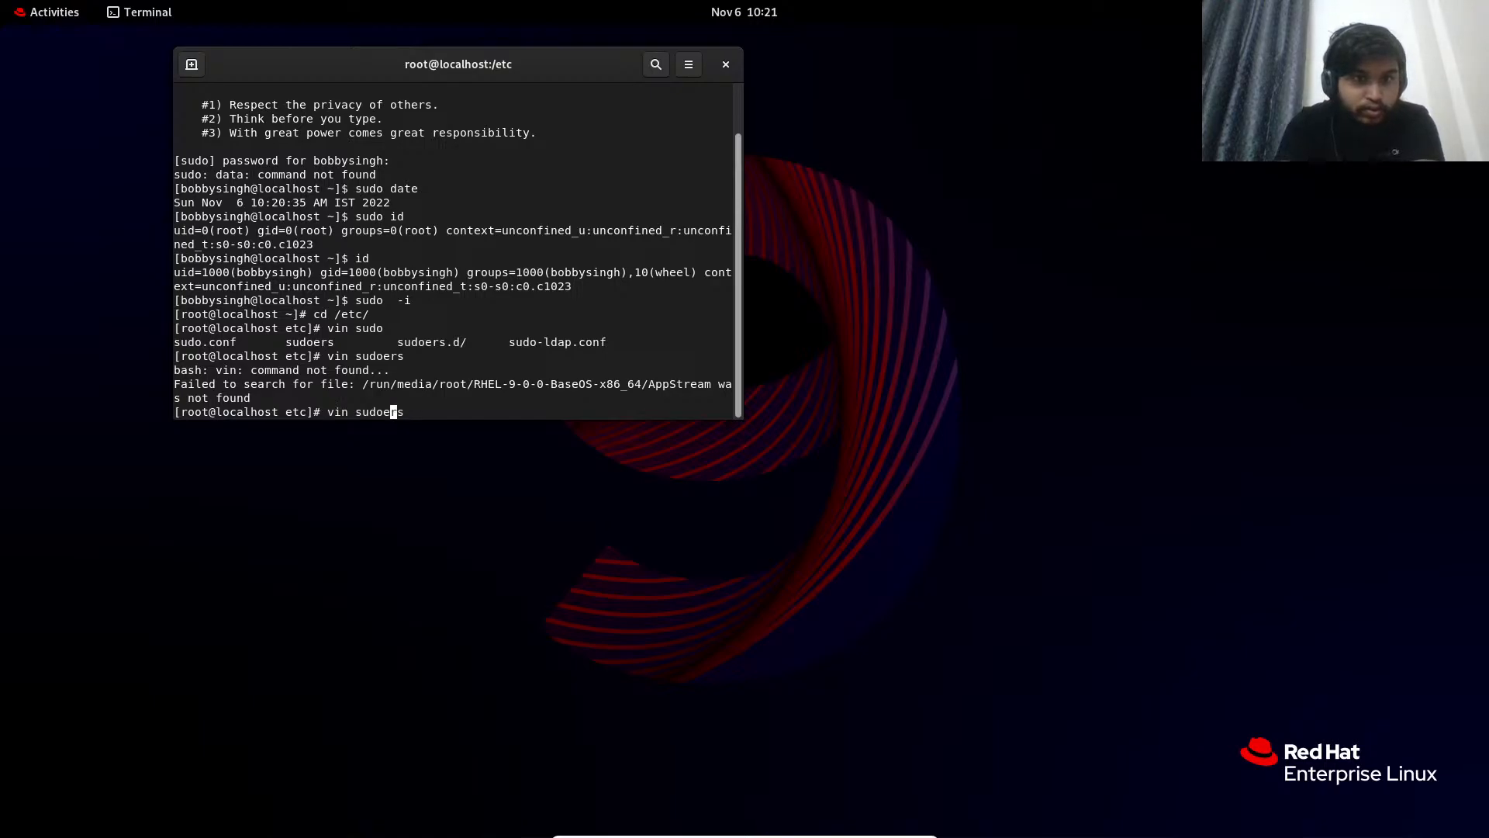
{"action": "key", "text": "Left"}
{"action": "key", "text": "Left"}
{"action": "key", "text": "Left"}
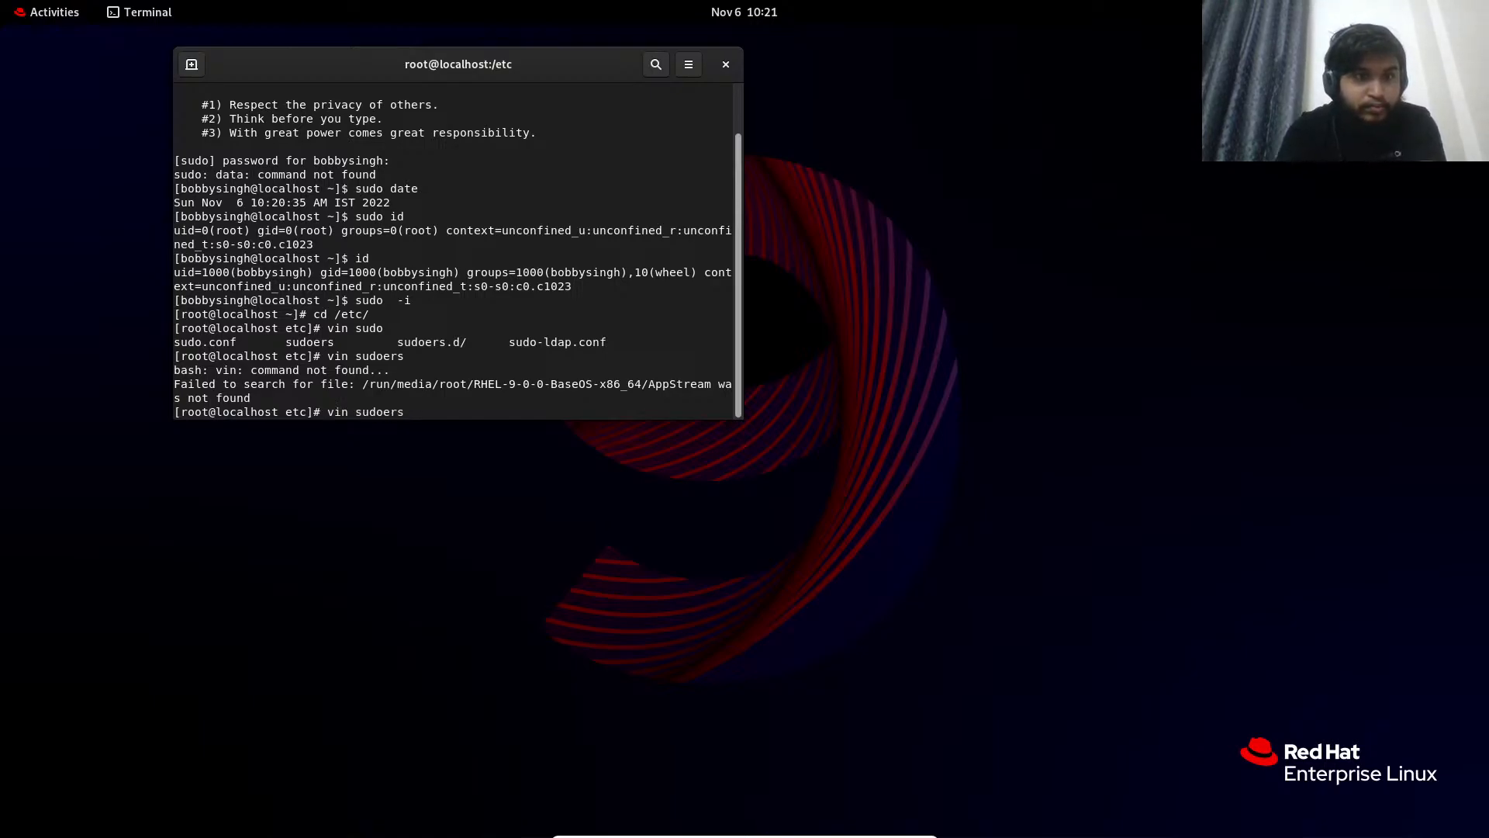
{"action": "key", "text": "BackSpace"}
Step: Page through /etc/sudoers in vi to the end and back to the root rule, then quit with :q
{"action": "key", "text": "Return"}
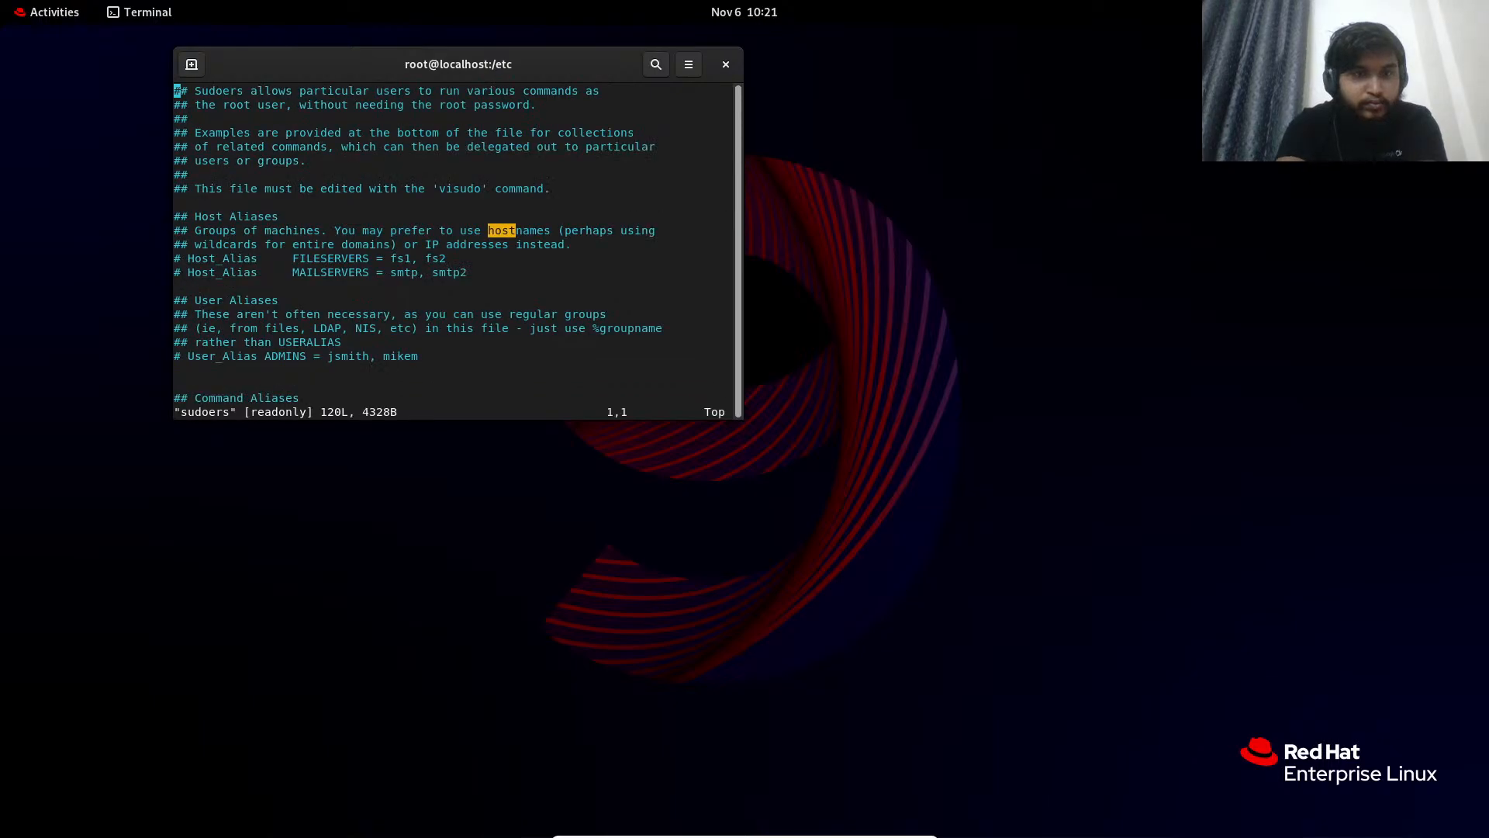
{"action": "key", "text": "Down"}
{"action": "key", "text": "Down"}
{"action": "key", "text": "Down"}
{"action": "key", "text": "Down"}
{"action": "key", "text": "Down"}
{"action": "key", "text": "Down"}
{"action": "key", "text": "Down"}
{"action": "key", "text": "Down"}
{"action": "key", "text": "Down"}
{"action": "key", "text": "Down"}
{"action": "key", "text": "Down"}
{"action": "key", "text": "Down"}
{"action": "key", "text": "Down"}
{"action": "key", "text": "Down"}
{"action": "key", "text": "Down"}
{"action": "key", "text": "Down"}
{"action": "key", "text": "Down"}
{"action": "key", "text": "Down"}
{"action": "key", "text": "Down"}
{"action": "key", "text": "Down"}
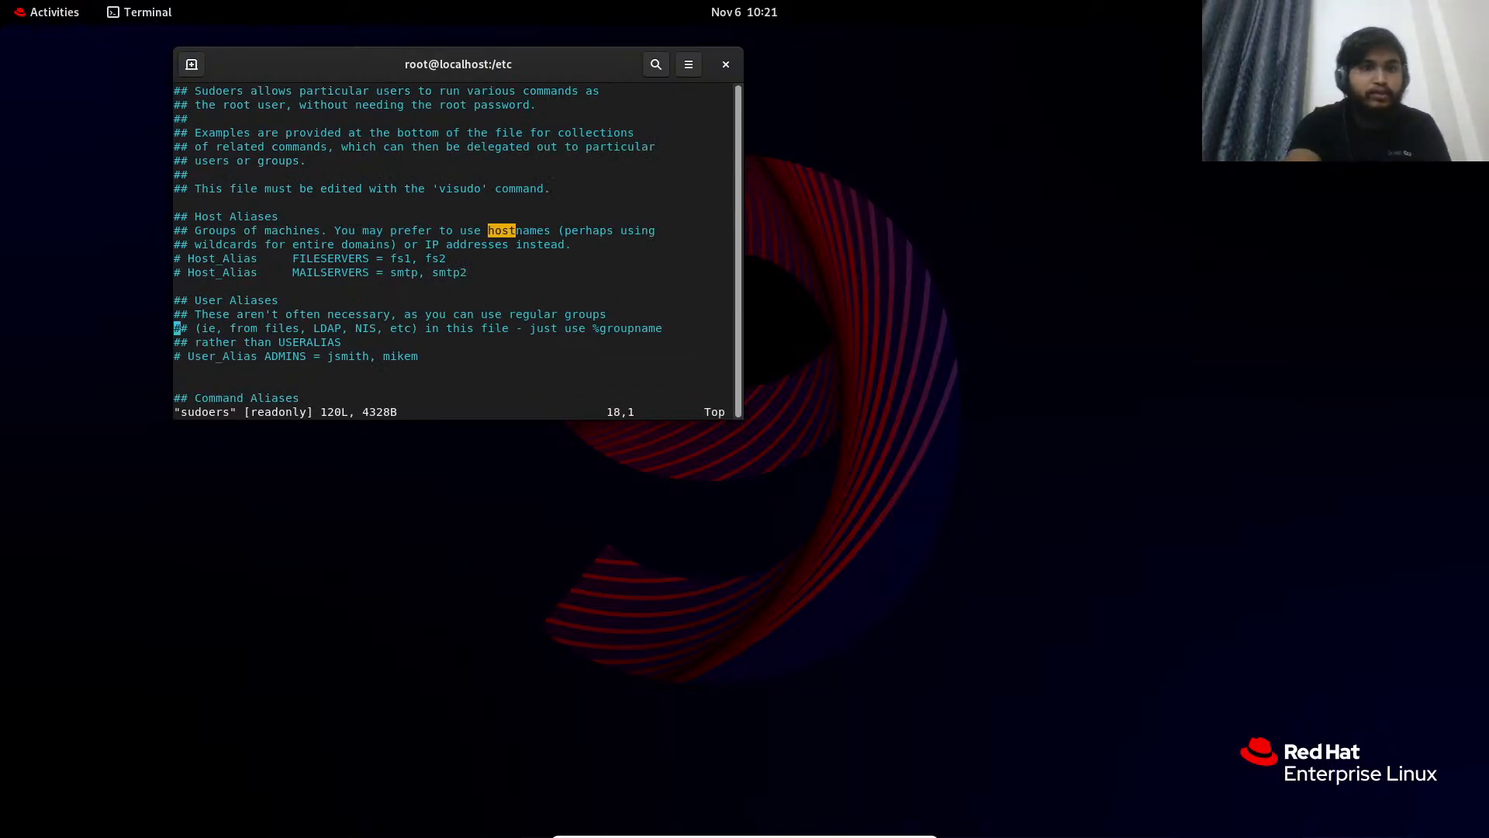
{"action": "key", "text": "Down"}
{"action": "key", "text": "Down"}
{"action": "key", "text": "Down"}
{"action": "key", "text": "Down"}
{"action": "key", "text": "Down"}
{"action": "key", "text": "Down"}
{"action": "key", "text": "Down"}
{"action": "key", "text": "Down"}
{"action": "key", "text": "Down"}
{"action": "key", "text": "Down"}
{"action": "key", "text": "Down"}
{"action": "key", "text": "Down"}
{"action": "key", "text": "Down"}
{"action": "key", "text": "Down"}
{"action": "key", "text": "Down"}
{"action": "key", "text": "Down"}
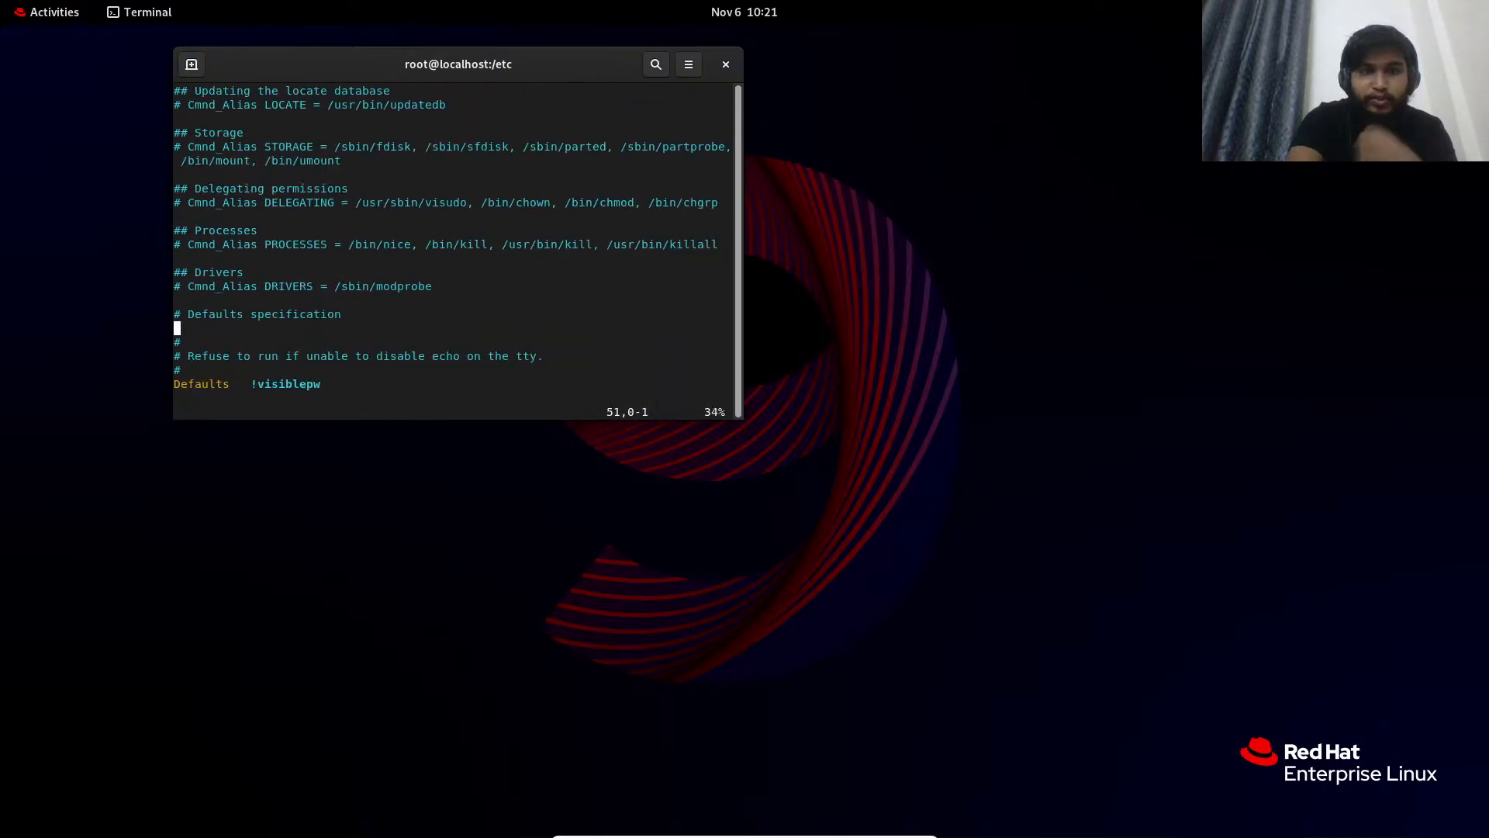
{"action": "key", "text": "Down"}
{"action": "key", "text": "Down"}
{"action": "key", "text": "Down"}
{"action": "key", "text": "Down"}
{"action": "key", "text": "Down"}
{"action": "key", "text": "Down"}
{"action": "key", "text": "Down"}
{"action": "key", "text": "Down"}
{"action": "key", "text": "Down"}
{"action": "key", "text": "Down"}
{"action": "key", "text": "Down"}
{"action": "key", "text": "Down"}
{"action": "key", "text": "Down"}
{"action": "key", "text": "Down"}
{"action": "key", "text": "Down"}
{"action": "key", "text": "Down"}
{"action": "key", "text": "Down"}
{"action": "key", "text": "Down"}
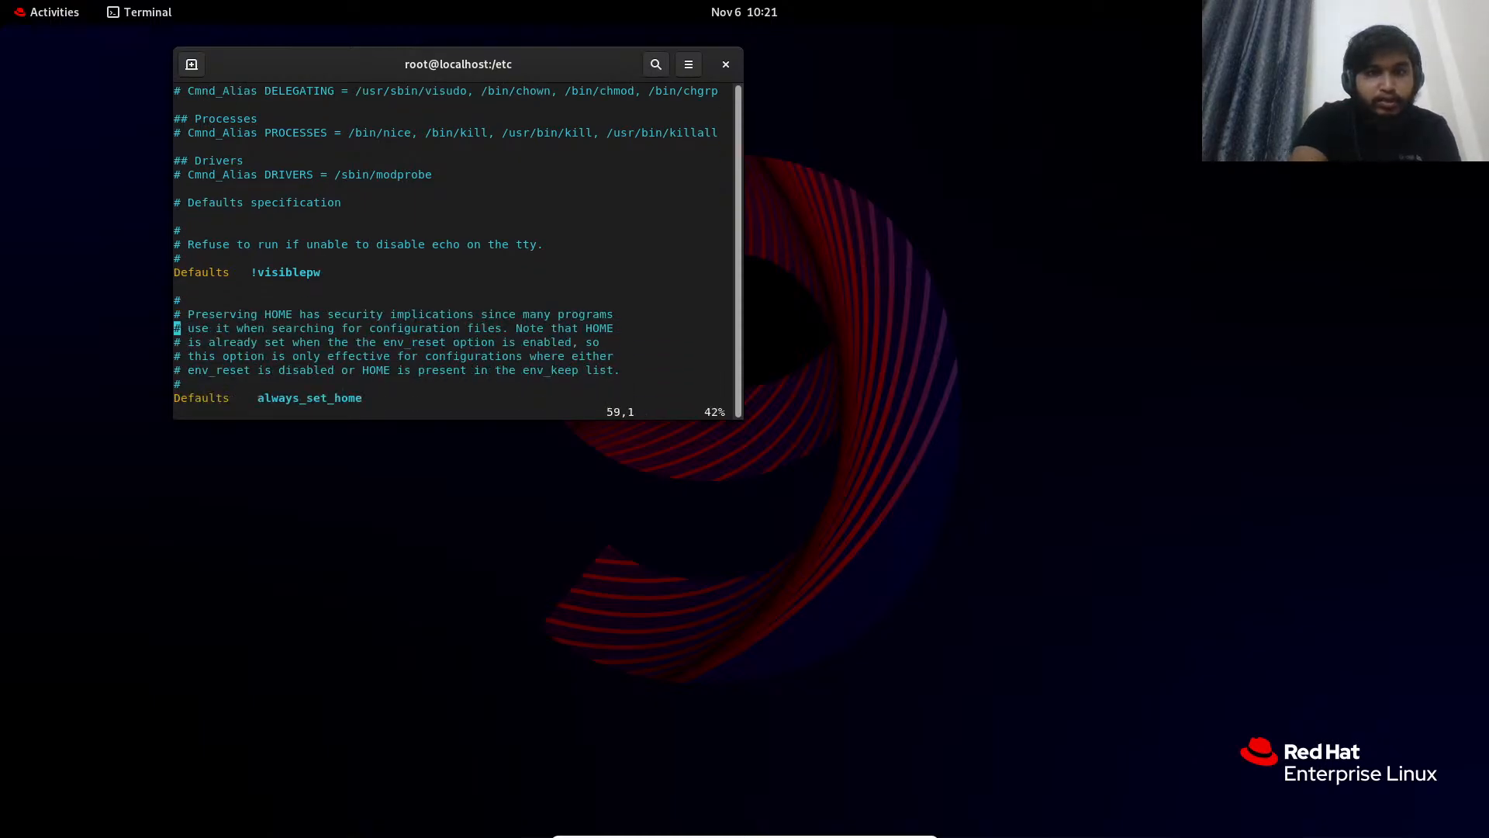
{"action": "key", "text": "Down"}
{"action": "key", "text": "Down"}
{"action": "key", "text": "Down"}
{"action": "key", "text": "Down"}
{"action": "key", "text": "Down"}
{"action": "key", "text": "Down"}
{"action": "key", "text": "Down"}
{"action": "key", "text": "Down"}
{"action": "key", "text": "Down"}
{"action": "key", "text": "Down"}
{"action": "key", "text": "Down"}
{"action": "key", "text": "Down"}
{"action": "key", "text": "Down"}
{"action": "key", "text": "Down"}
{"action": "key", "text": "Down"}
{"action": "key", "text": "Down"}
{"action": "key", "text": "Down"}
{"action": "key", "text": "Down"}
{"action": "key", "text": "Down"}
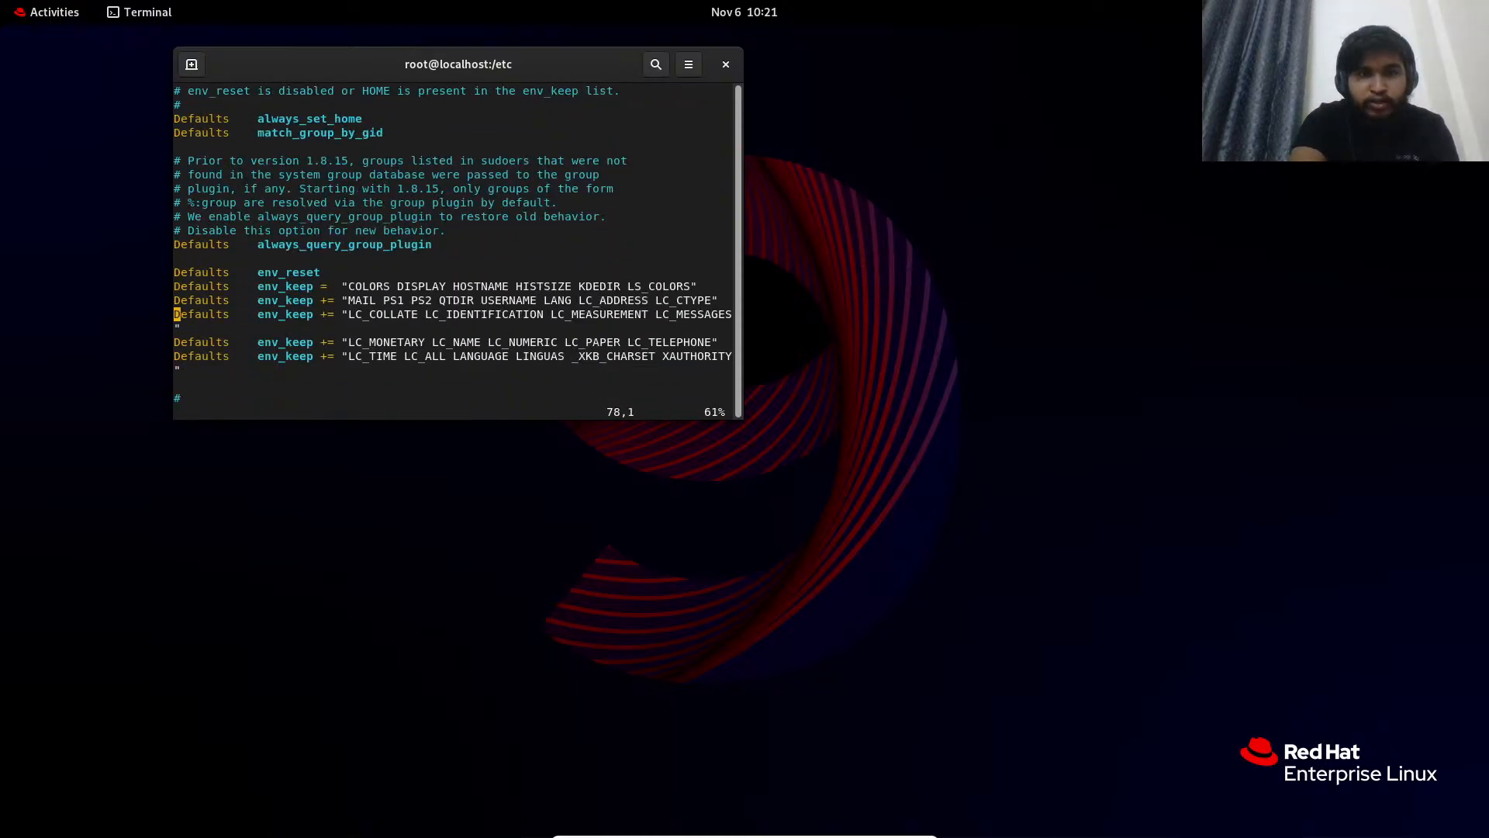
{"action": "key", "text": "Down"}
{"action": "key", "text": "Down"}
{"action": "key", "text": "Down"}
{"action": "key", "text": "Down"}
{"action": "key", "text": "Down"}
{"action": "key", "text": "Down"}
{"action": "key", "text": "Down"}
{"action": "key", "text": "Down"}
{"action": "key", "text": "Down"}
{"action": "key", "text": "Down"}
{"action": "key", "text": "Down"}
{"action": "key", "text": "Down"}
{"action": "key", "text": "Down"}
{"action": "key", "text": "Down"}
{"action": "key", "text": "Down"}
{"action": "key", "text": "Down"}
{"action": "key", "text": "Down"}
{"action": "key", "text": "Down"}
{"action": "key", "text": "Down"}
{"action": "key", "text": "Down"}
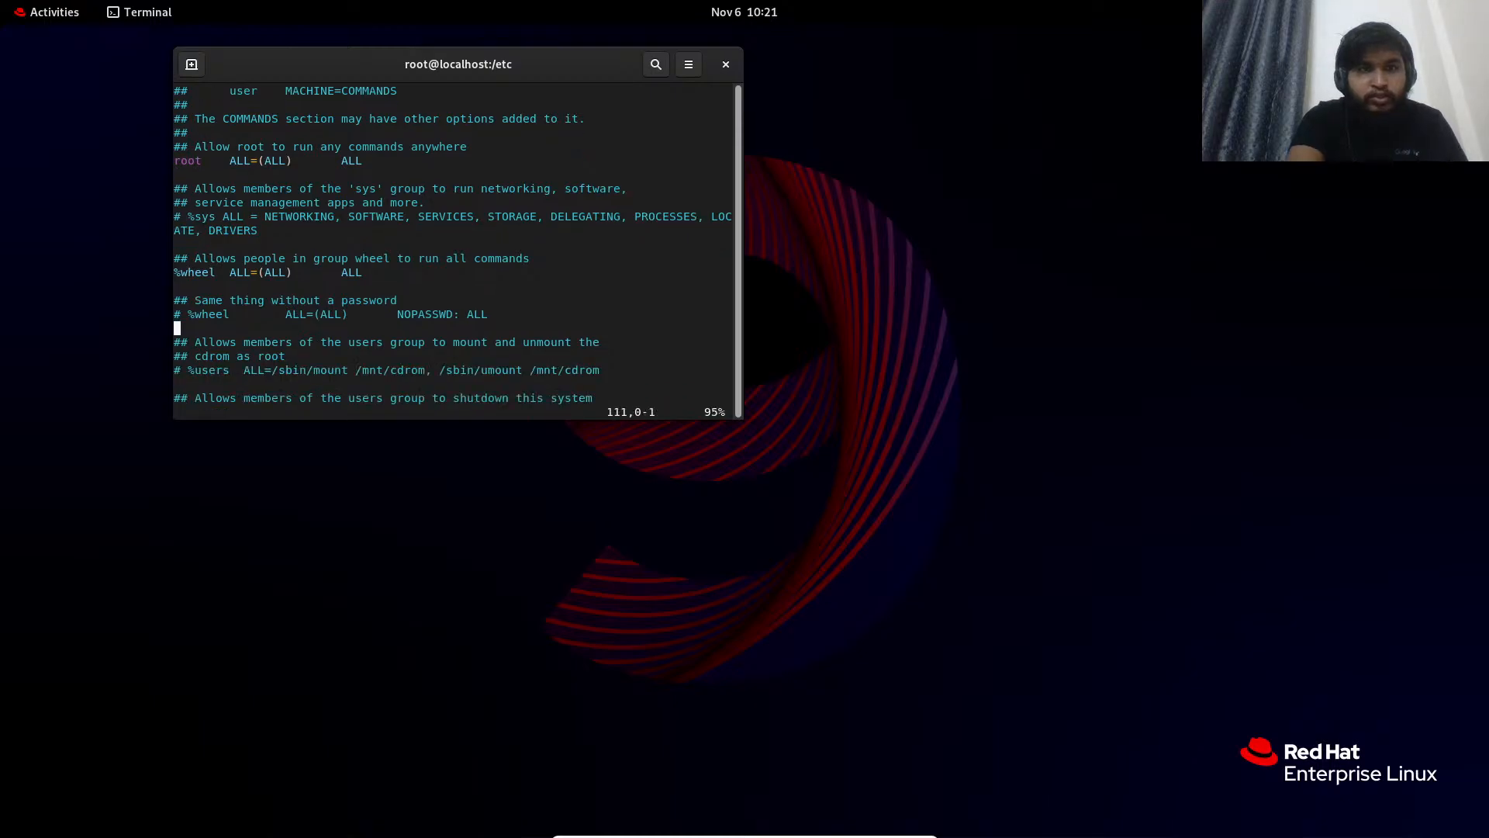
{"action": "key", "text": "Up"}
{"action": "key", "text": "Up"}
{"action": "key", "text": "Up"}
{"action": "key", "text": "Up"}
{"action": "key", "text": "Up"}
{"action": "key", "text": "Up"}
{"action": "key", "text": "Up"}
{"action": "key", "text": "Up"}
{"action": "key", "text": "Up"}
{"action": "key", "text": "Up"}
{"action": "key", "text": "Up"}
{"action": "key", "text": "Up"}
{"action": "key", "text": "Up"}
{"action": "key", "text": "Up"}
{"action": "key", "text": "Up"}
{"action": "key", "text": "Up"}
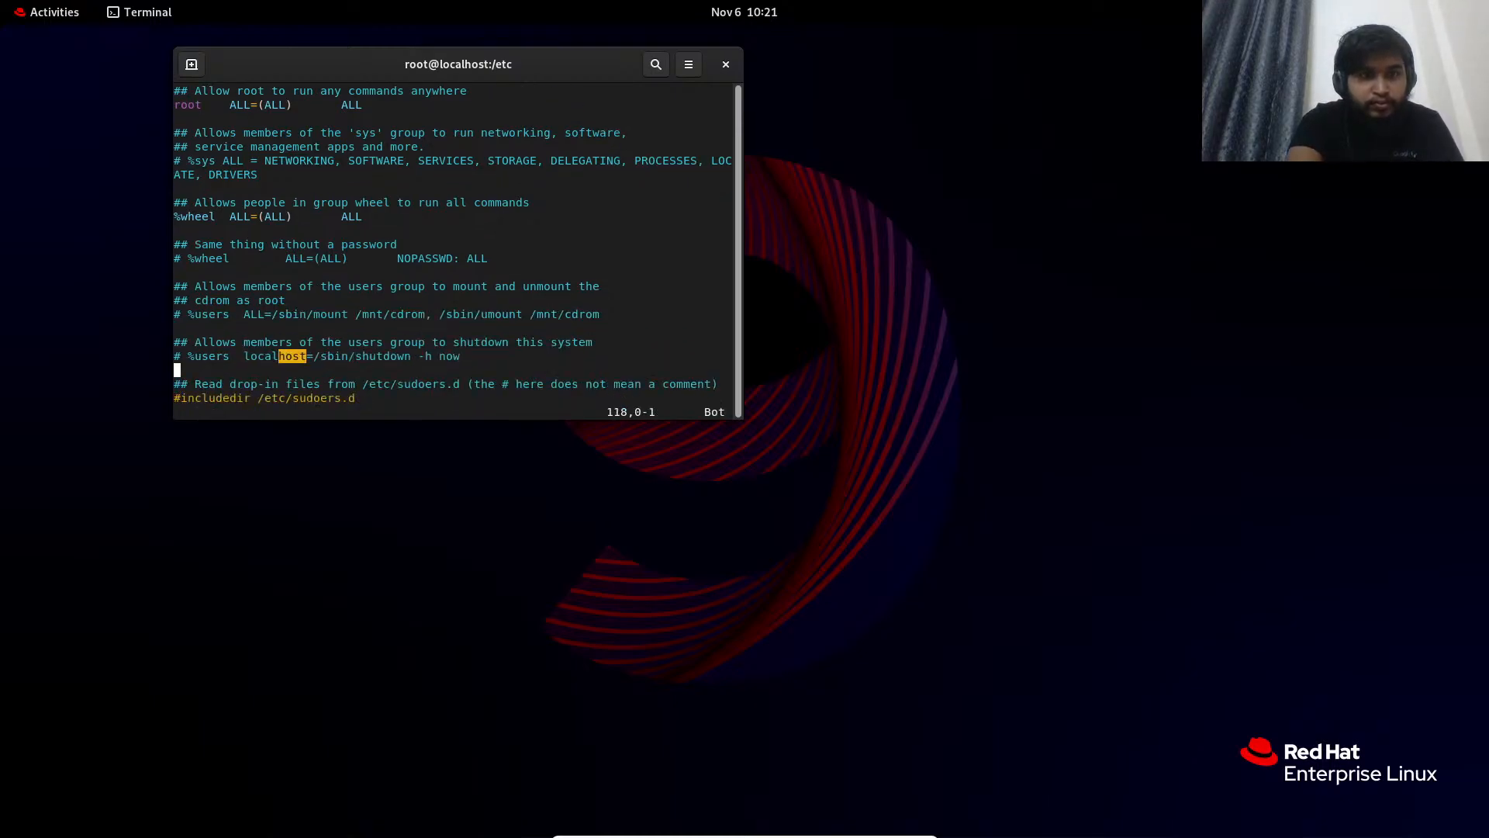
{"action": "key", "text": "Up"}
{"action": "key", "text": "Up"}
{"action": "key", "text": "Up"}
{"action": "key", "text": "Up"}
{"action": "key", "text": "Up"}
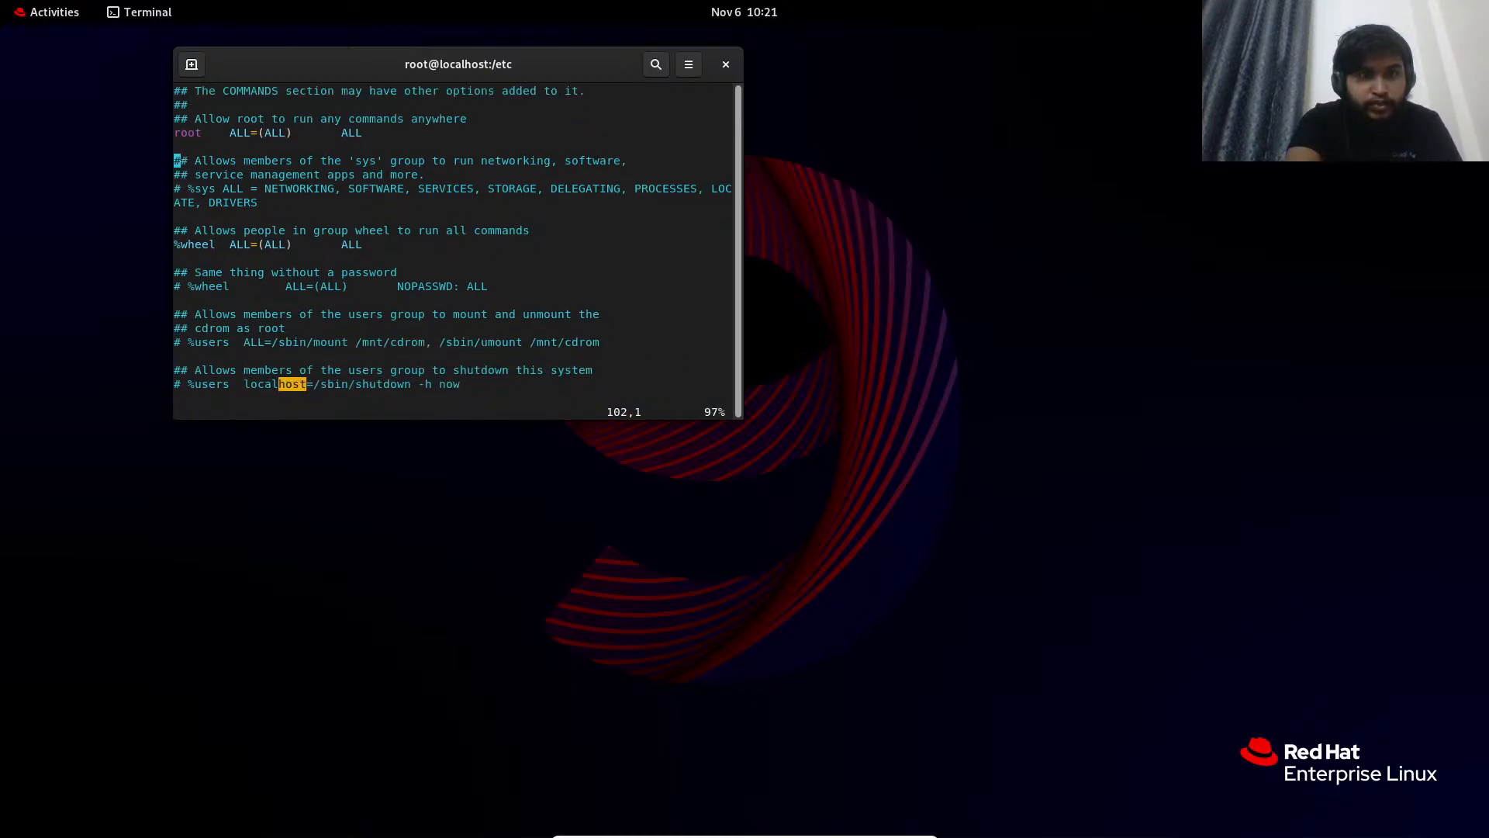
{"action": "key", "text": "Up"}
{"action": "key", "text": "Up"}
{"action": "key", "text": "Up"}
{"action": "key", "text": "Up"}
{"action": "key", "text": "Up"}
{"action": "key", "text": "Up"}
{"action": "key", "text": "Up"}
{"action": "key", "text": "Up"}
{"action": "key", "text": "Up"}
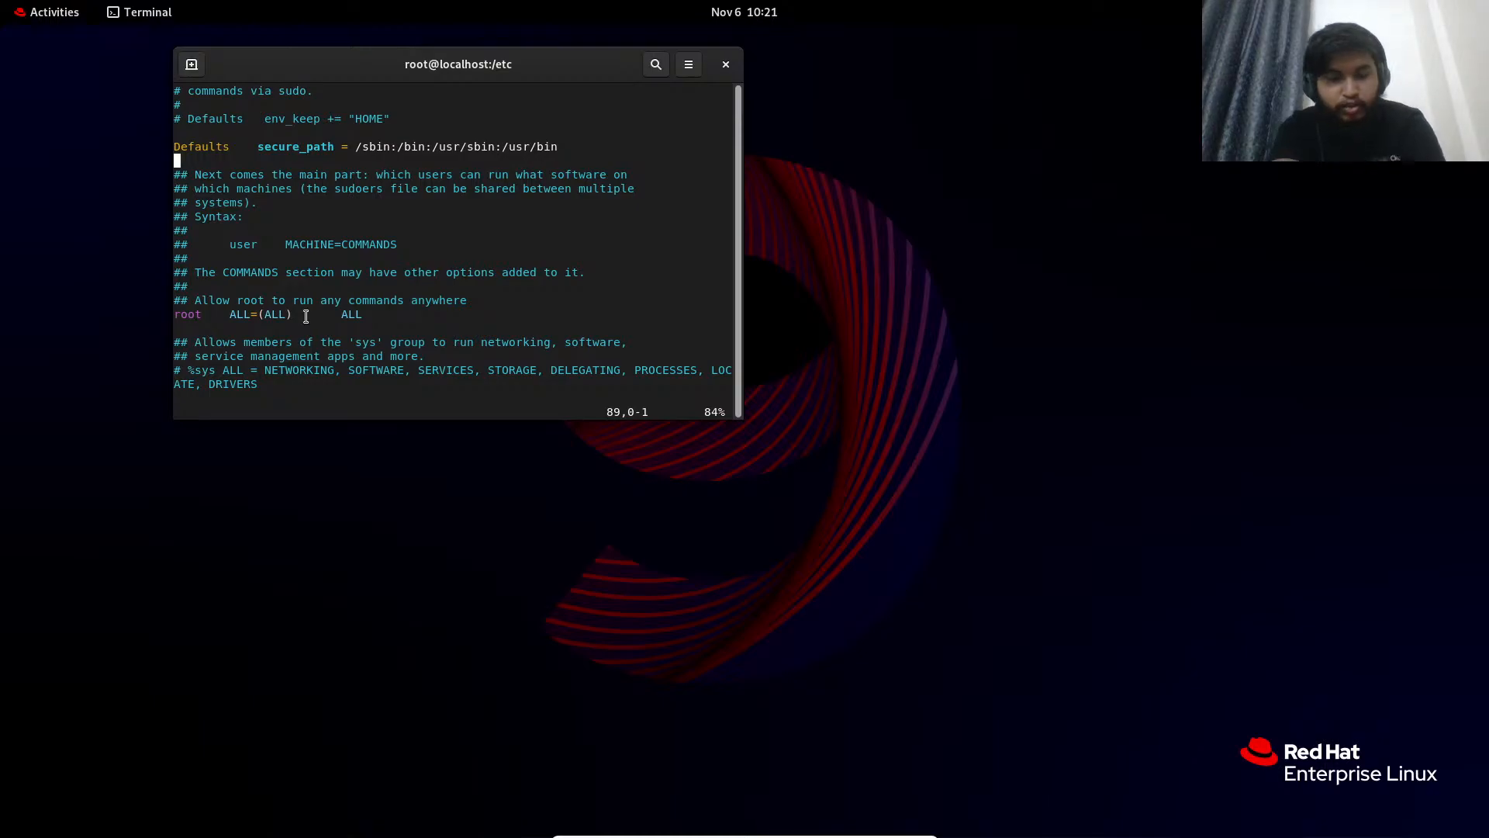
{"action": "type", "text": ":q"}
{"action": "key", "text": "Return"}
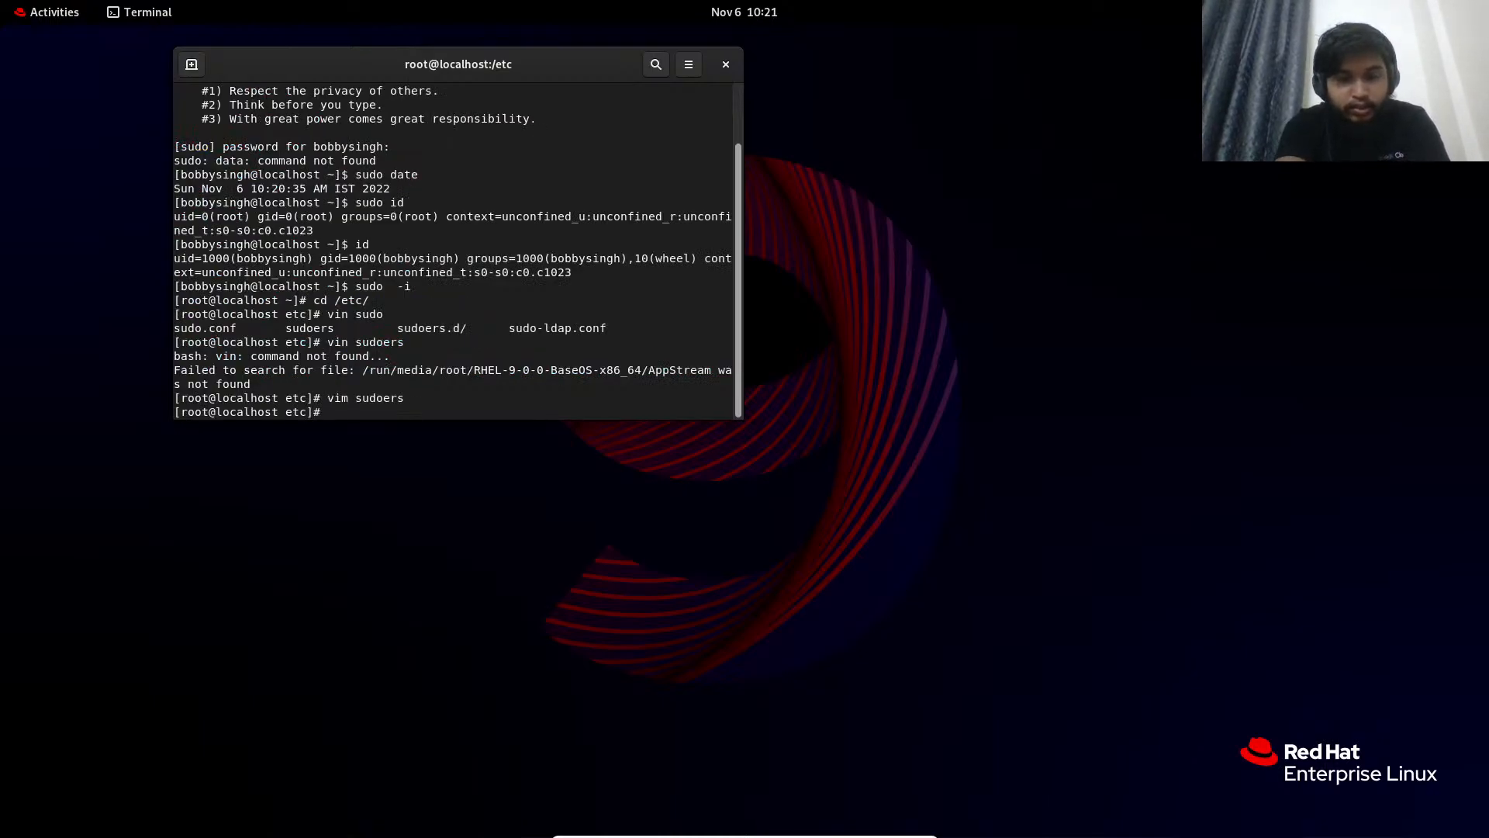
Step: List /etc in detail, look inside sudoers.d, and return to /etc
{"action": "type", "text": "ls -al"}
{"action": "key", "text": "Return"}
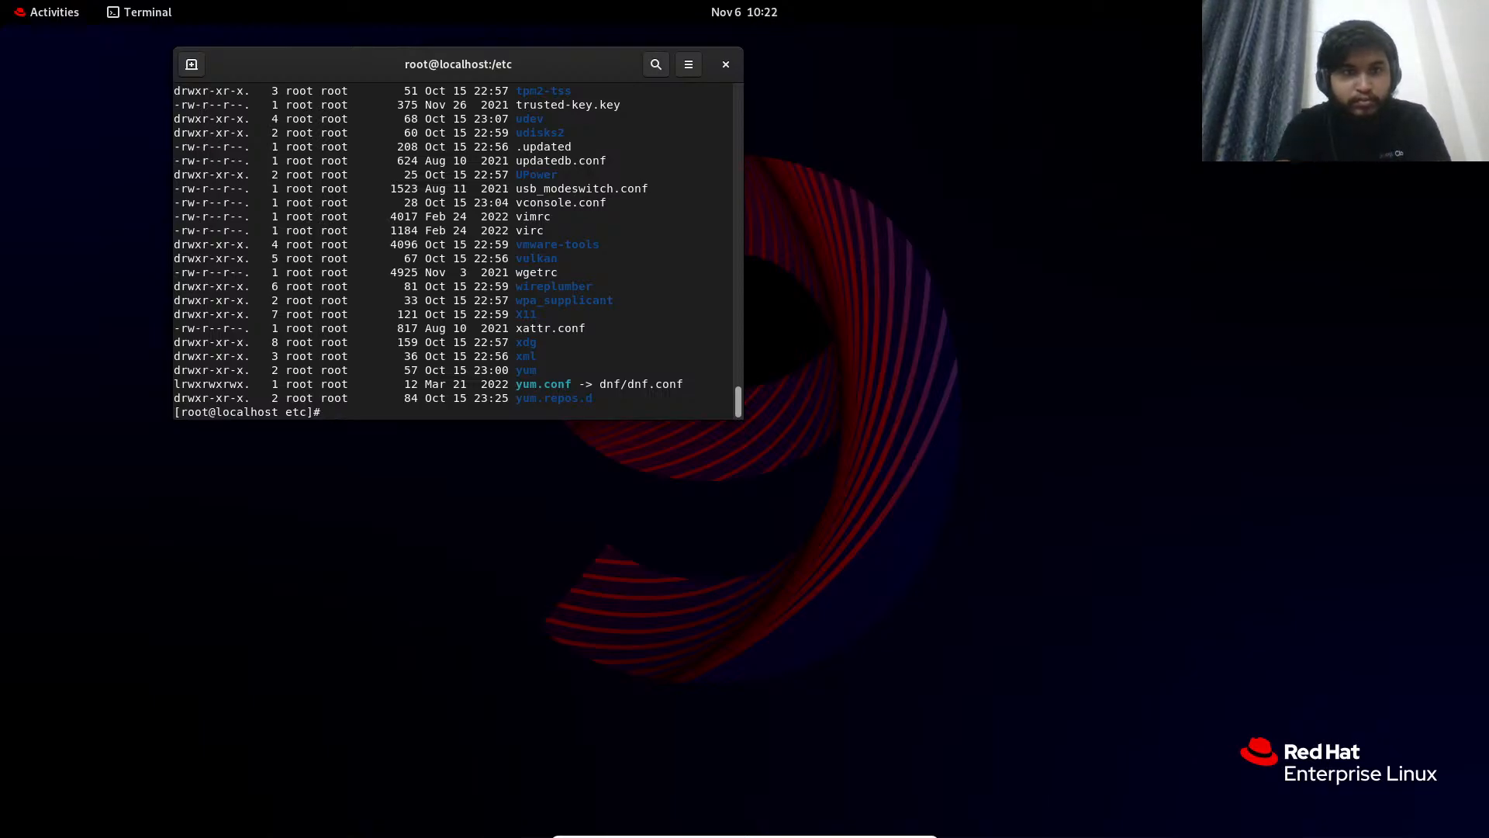
{"action": "type", "text": "cd sudo"}
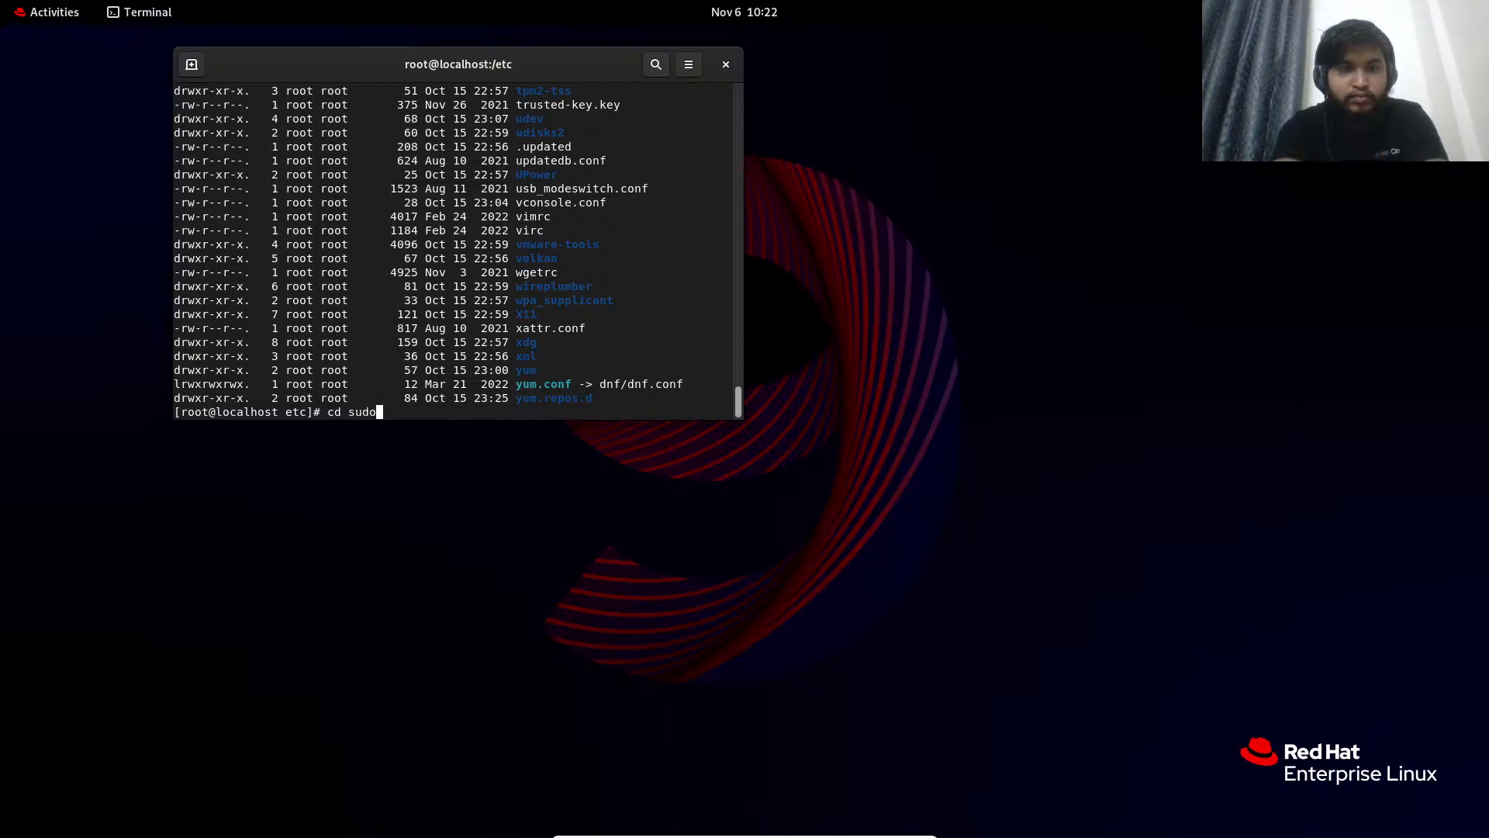
{"action": "key", "text": "Tab"}
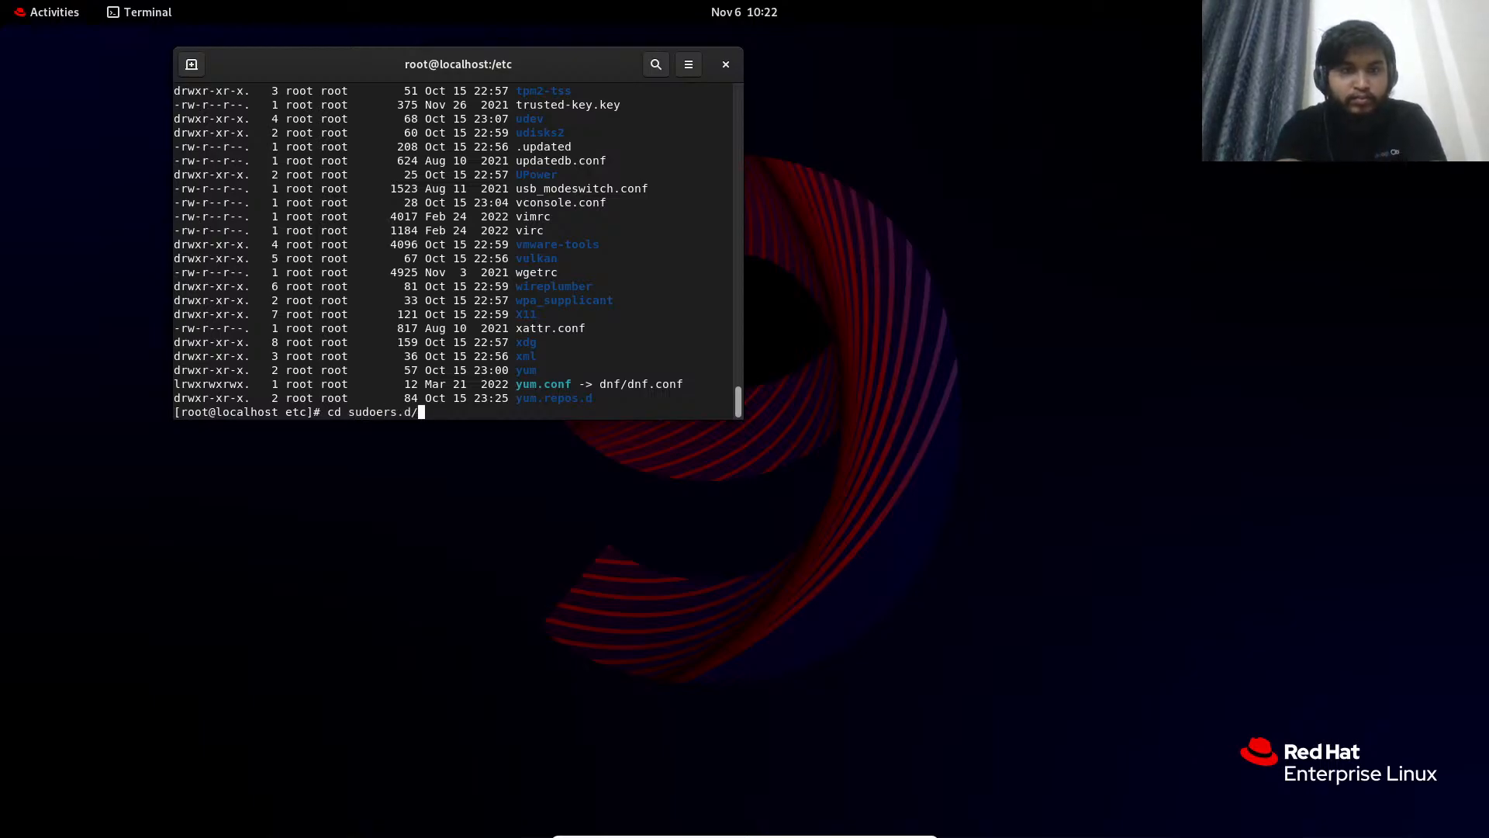
{"action": "key", "text": "Return"}
{"action": "type", "text": "ls"}
{"action": "key", "text": "Return"}
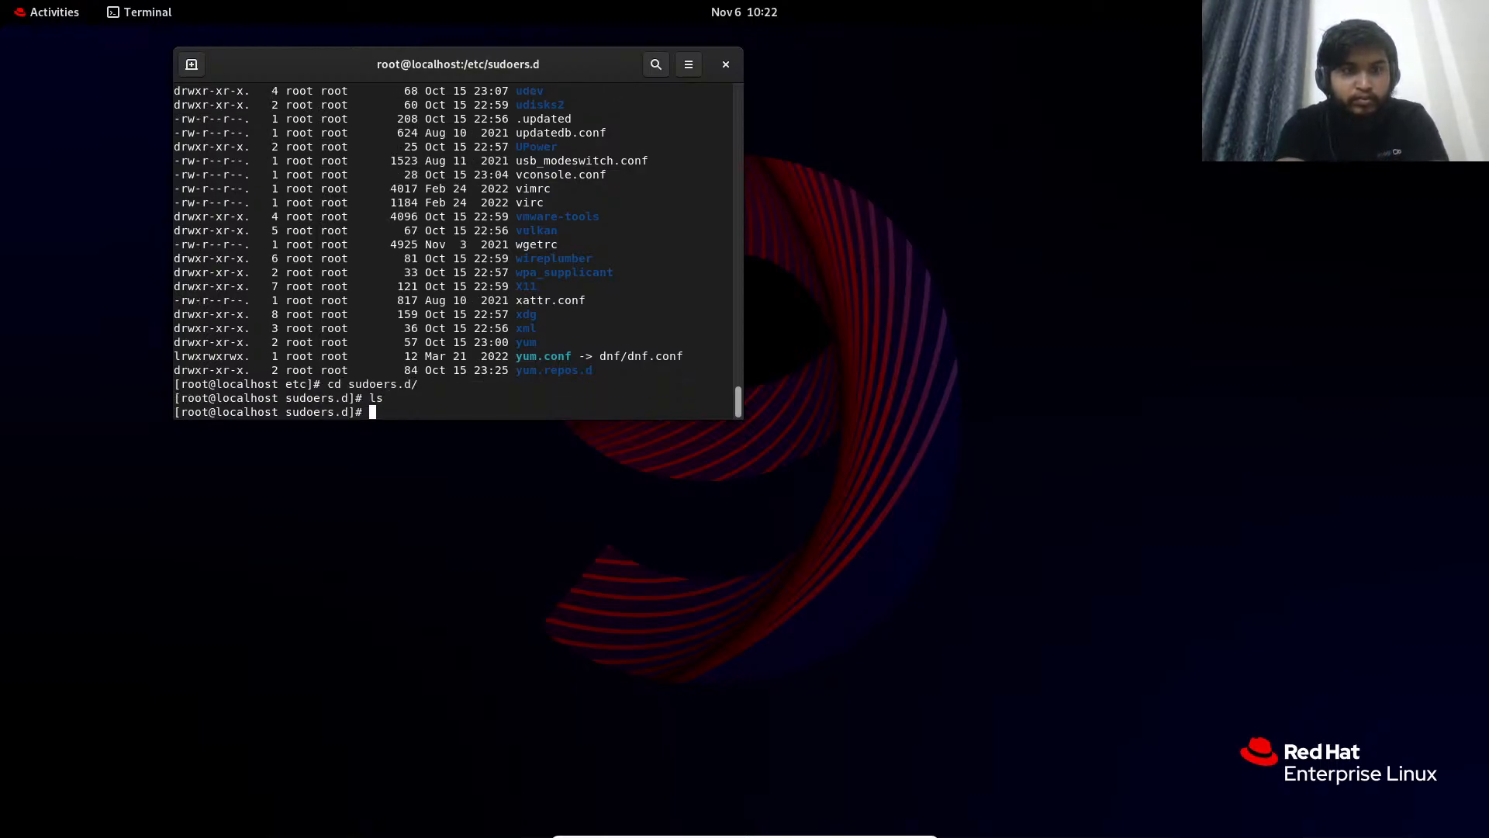
{"action": "type", "text": "cd .."}
{"action": "key", "text": "Return"}
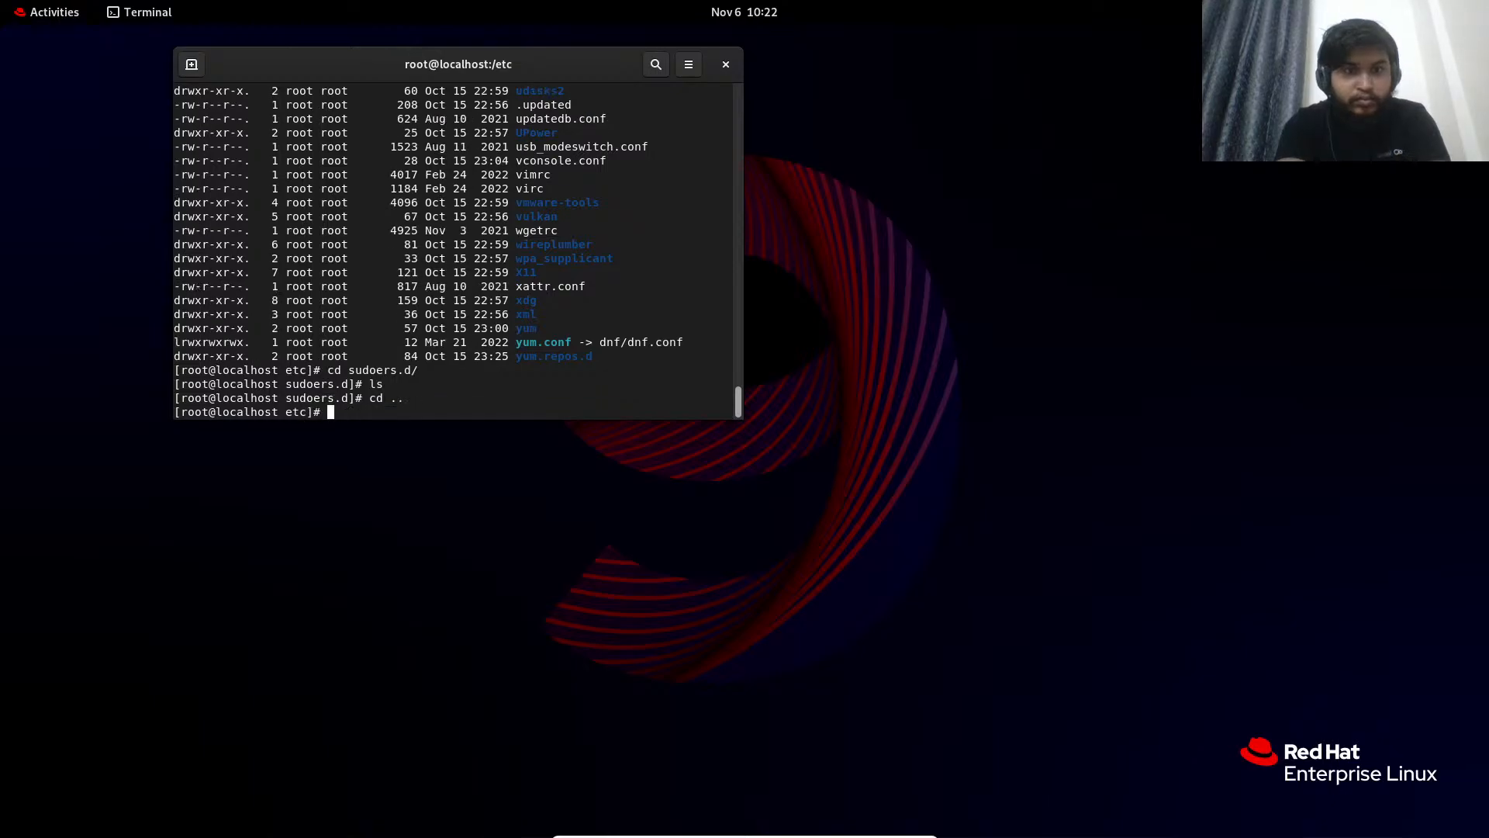
Step: Show only sudo-related /etc entries with 'ls -al | grep sudo', then begin typing 'cat sudo-'
{"action": "type", "text": "ls a-l"}
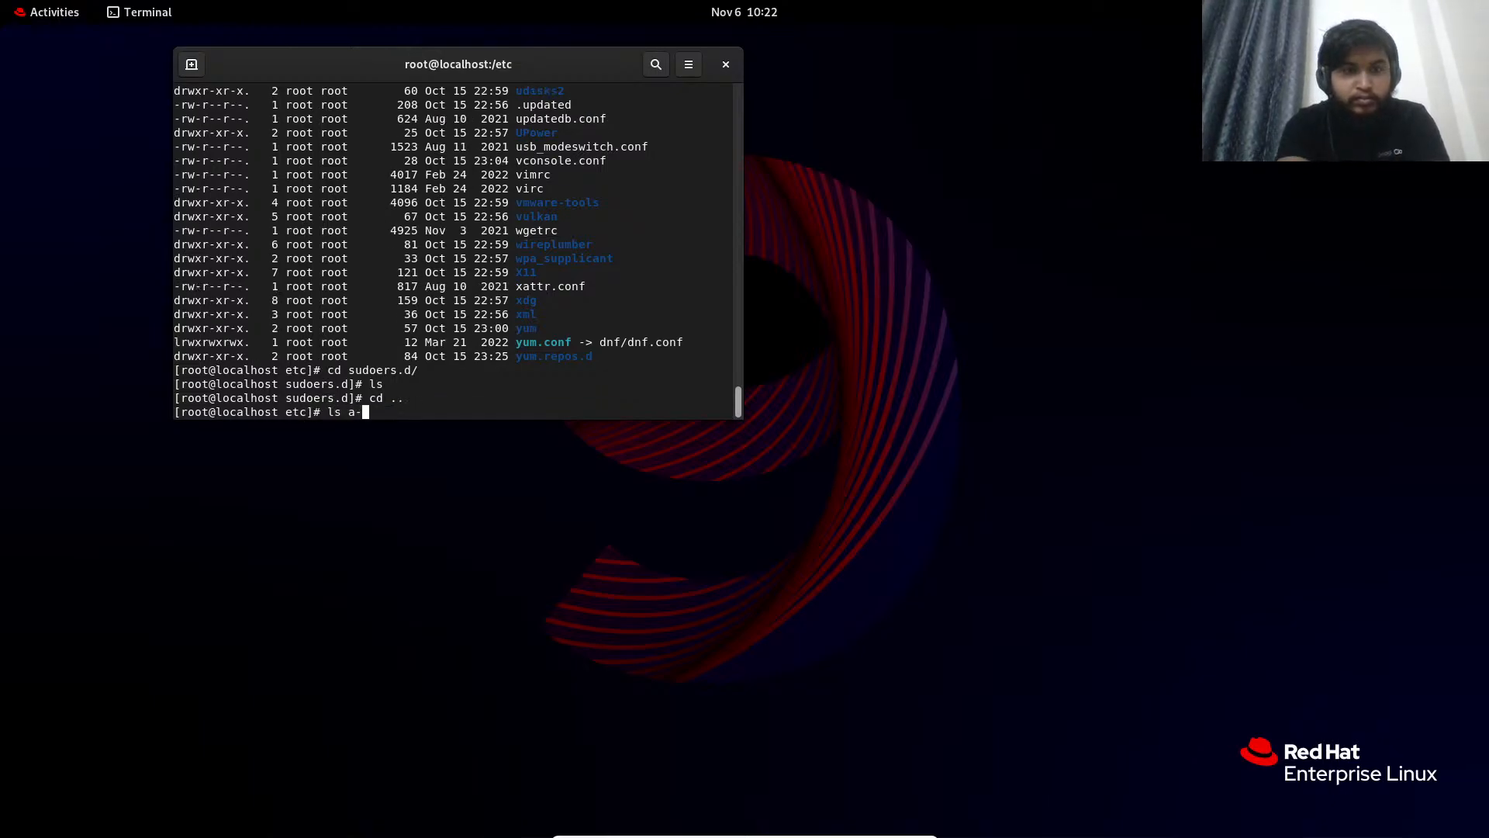
{"action": "key", "text": "BackSpace"}
{"action": "key", "text": "BackSpace"}
{"action": "key", "text": "BackSpace"}
{"action": "type", "text": "-all"}
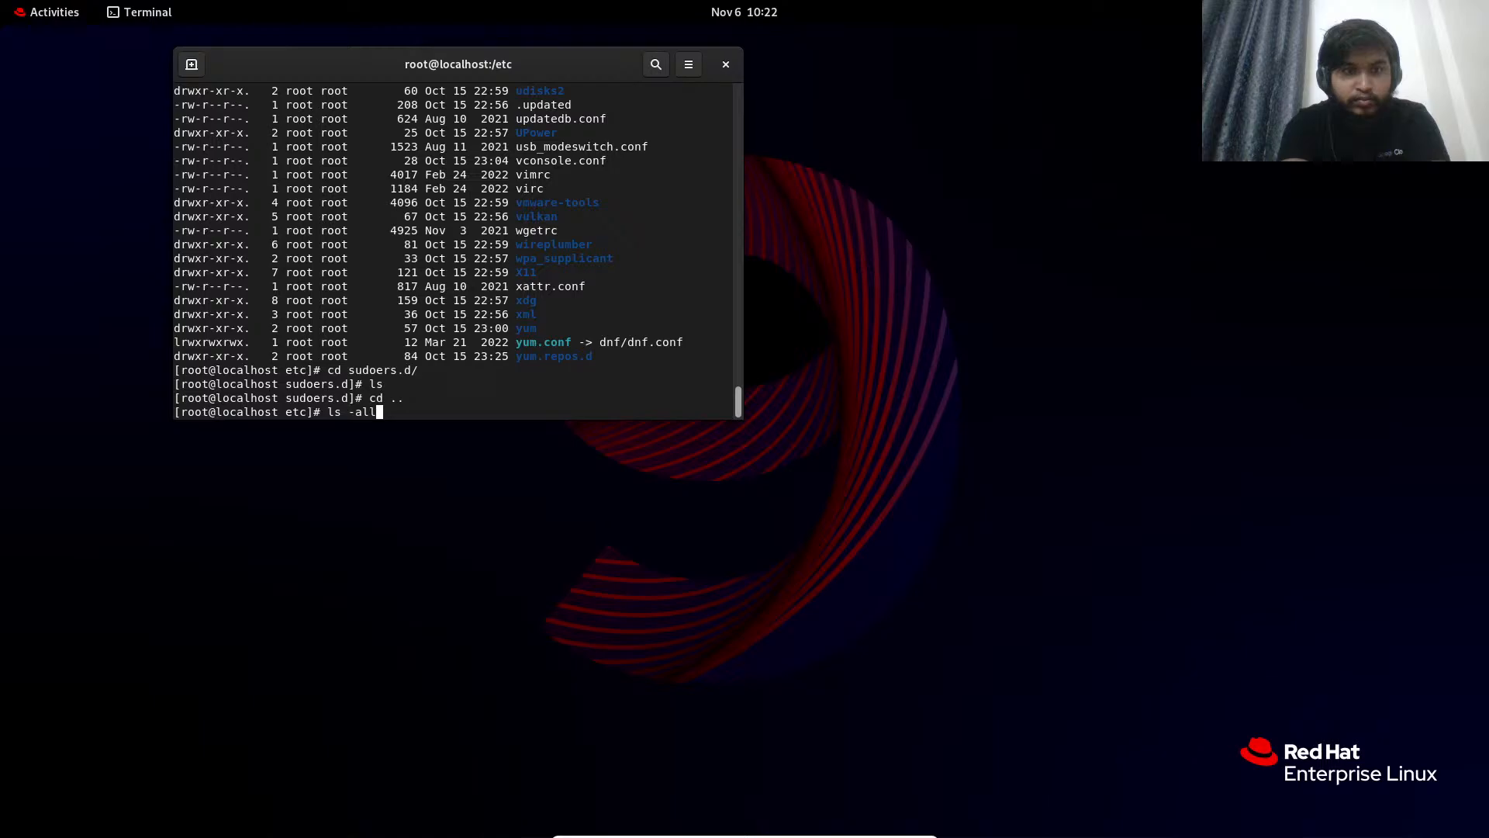
{"action": "key", "text": "BackSpace"}
{"action": "type", "text": "l"}
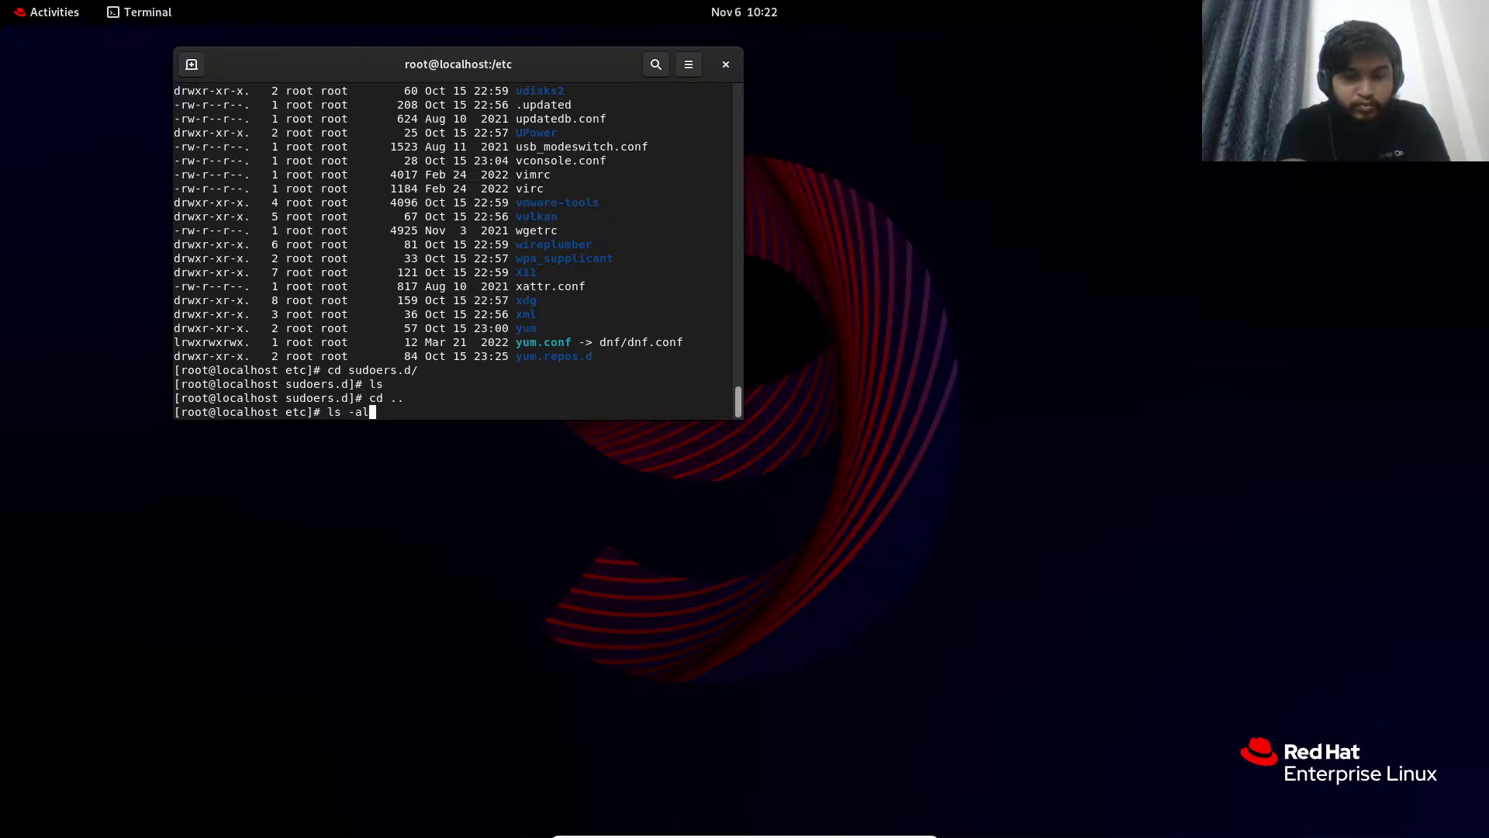
{"action": "type", "text": " |sudo"}
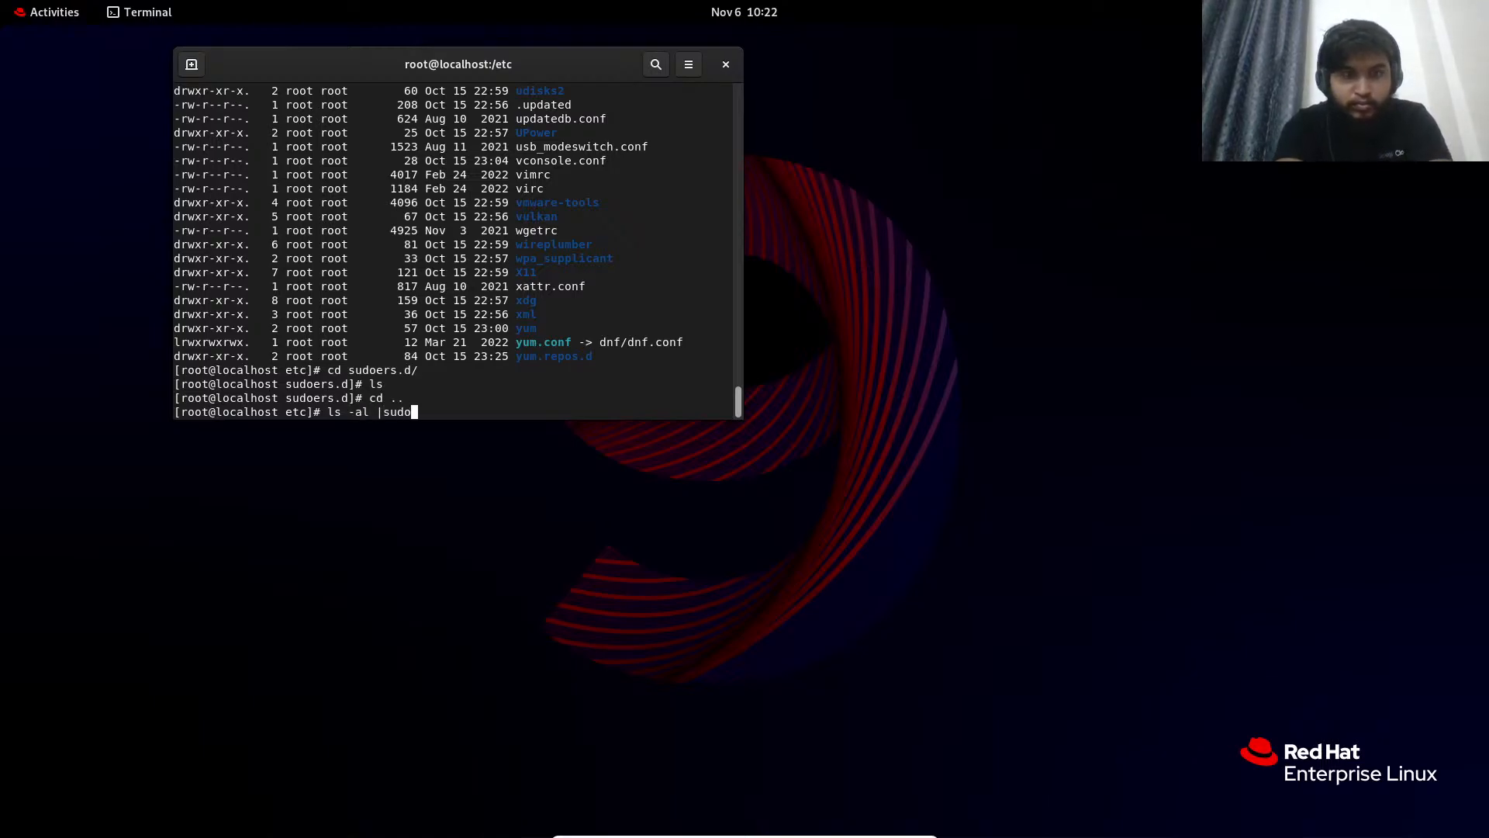
{"action": "key", "text": "BackSpace"}
{"action": "key", "text": "BackSpace"}
{"action": "key", "text": "BackSpace"}
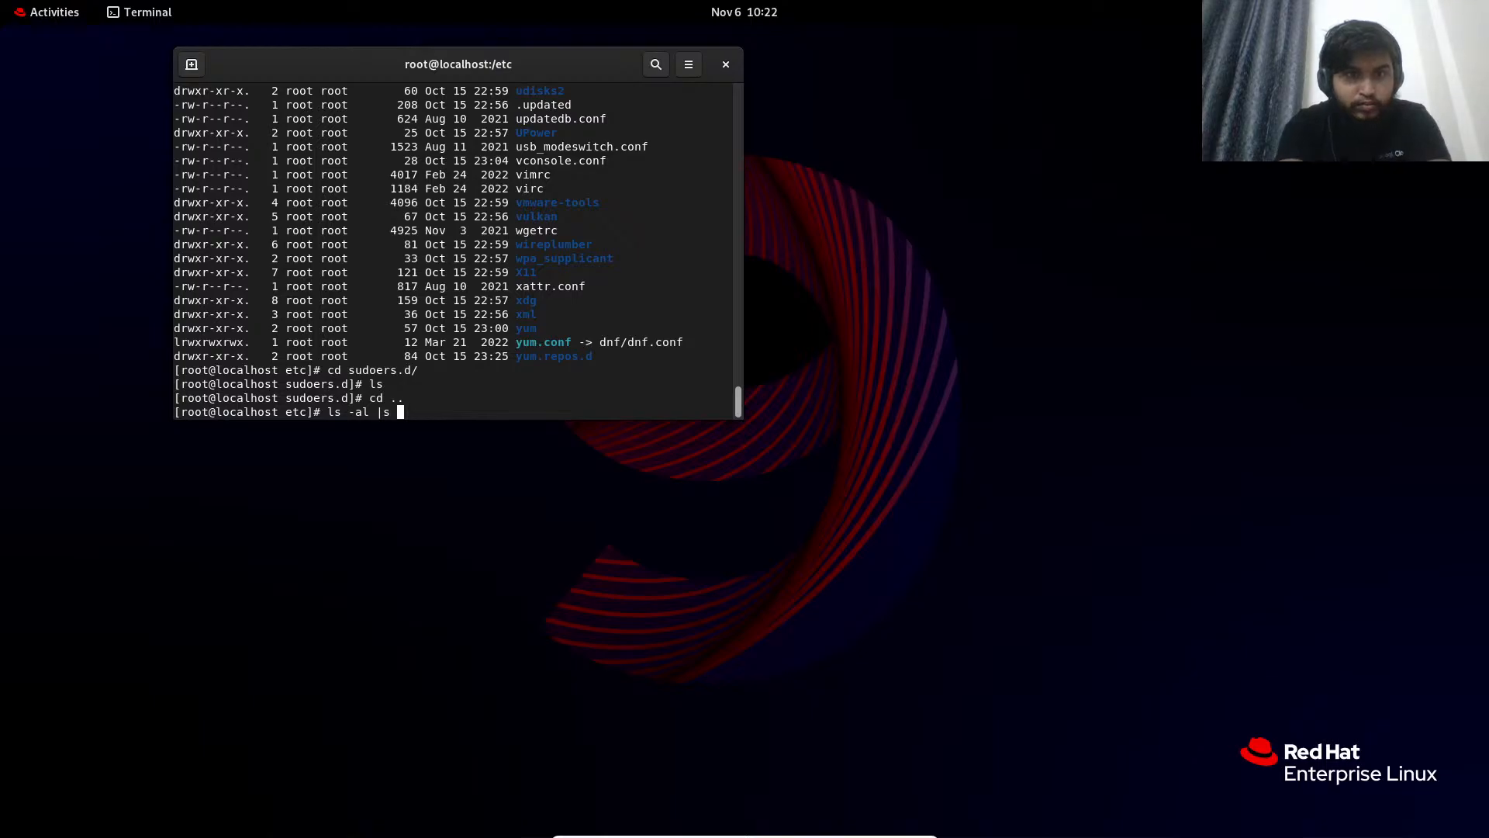
{"action": "type", "text": "g"}
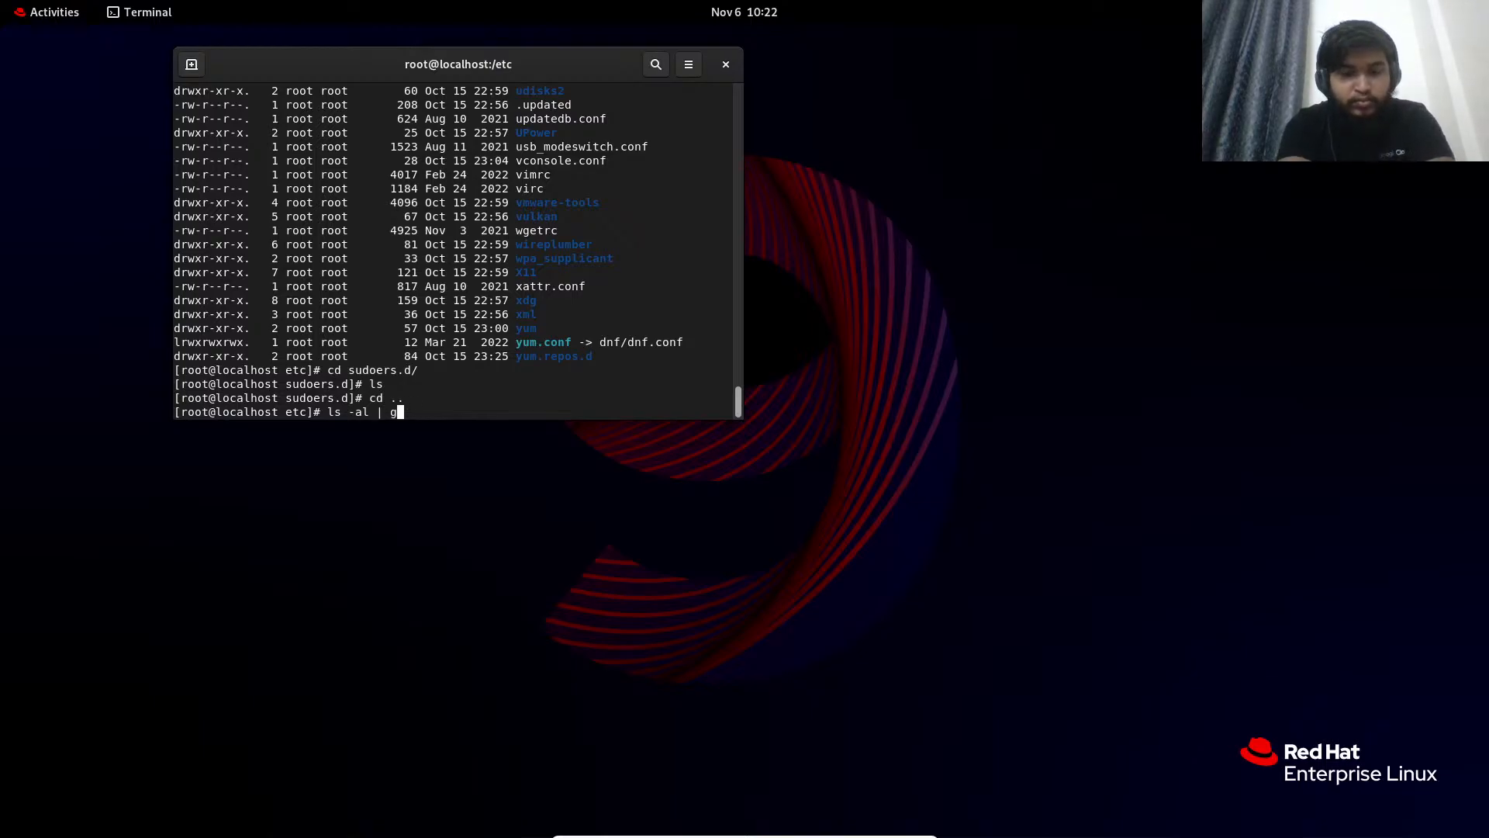
{"action": "type", "text": "rep sudo"}
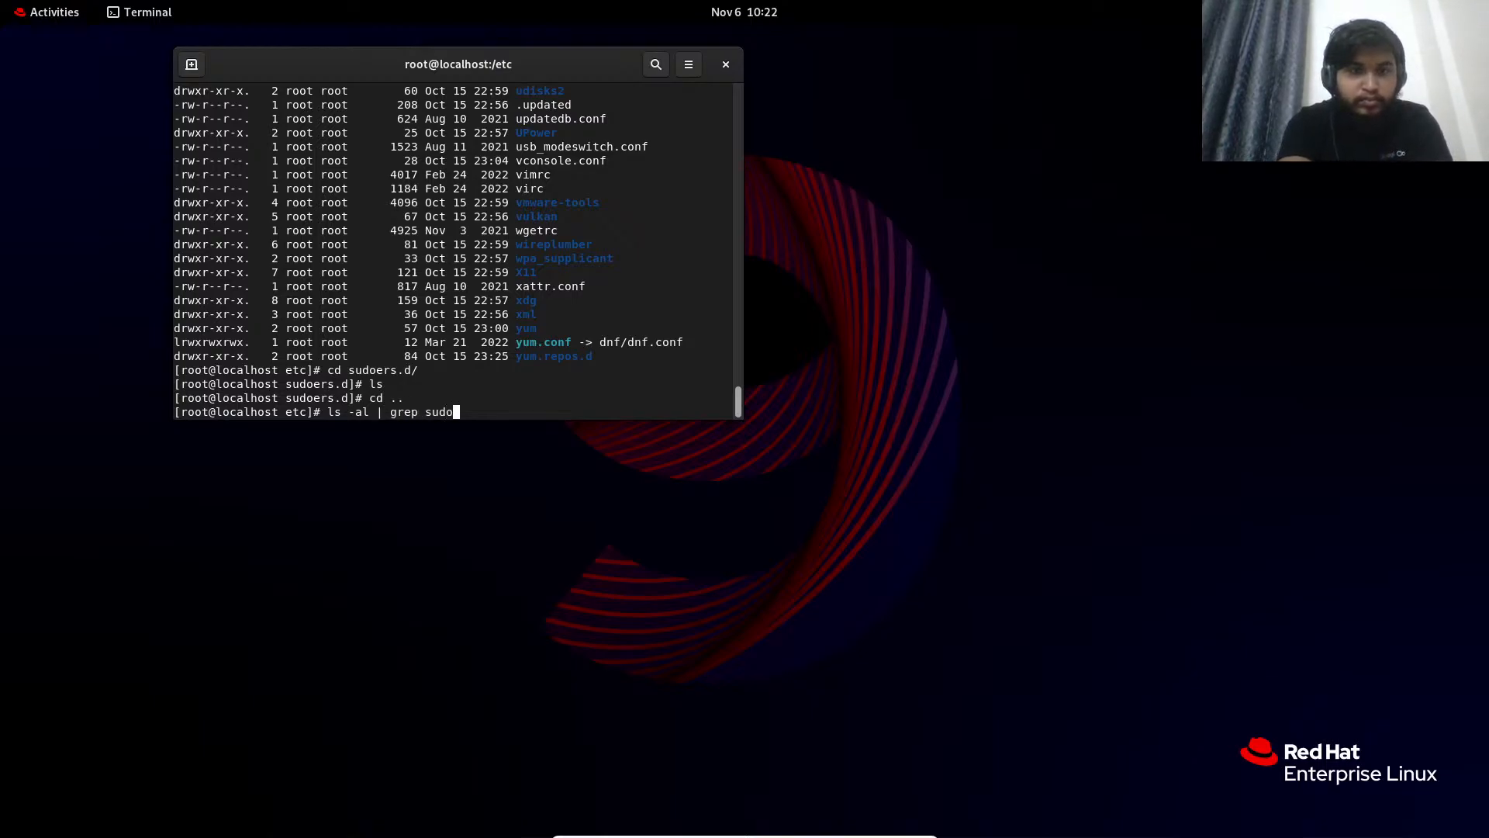
{"action": "key", "text": "Return"}
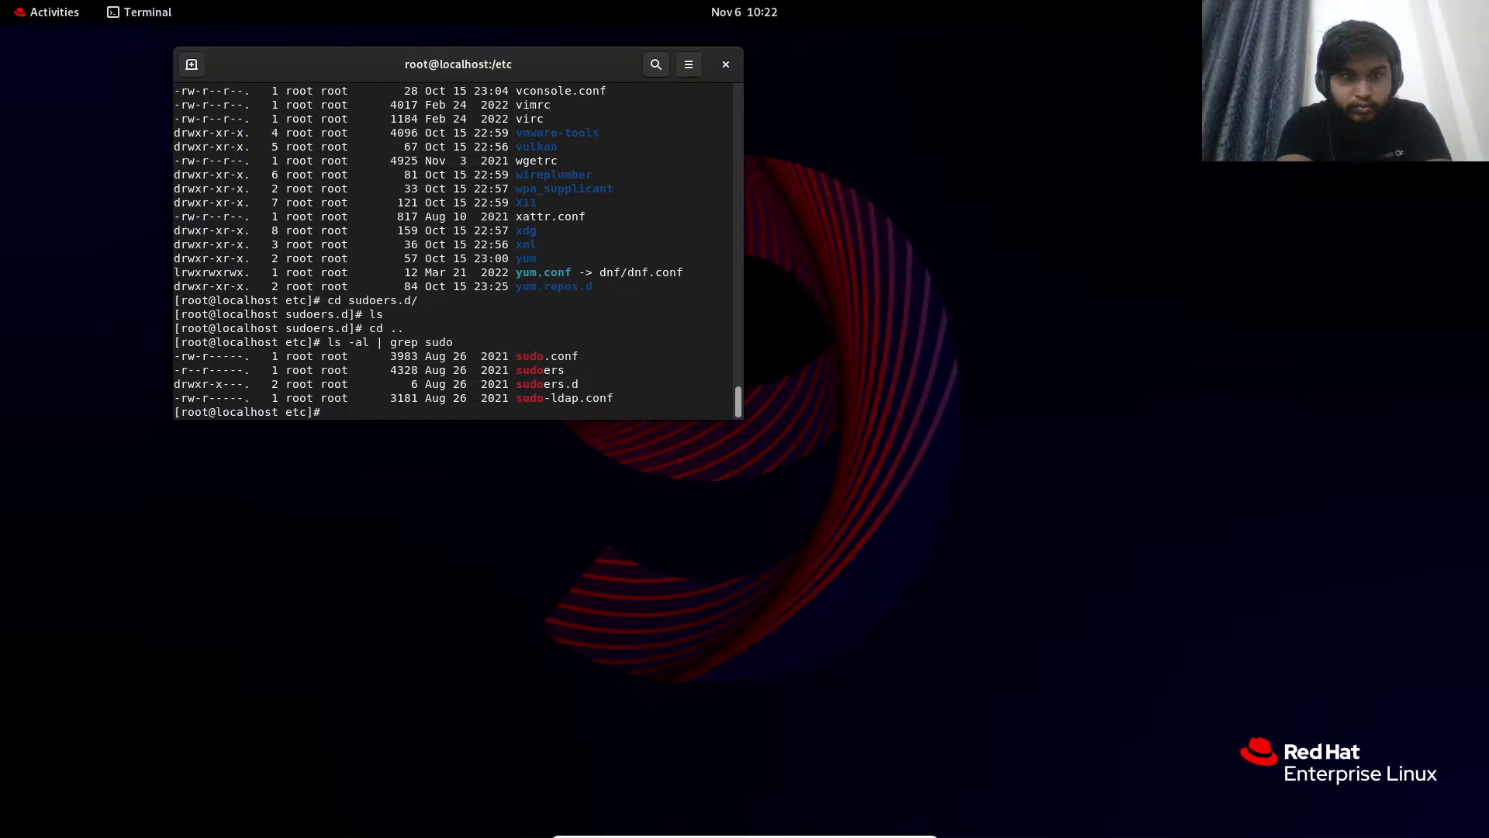
{"action": "type", "text": "caat"}
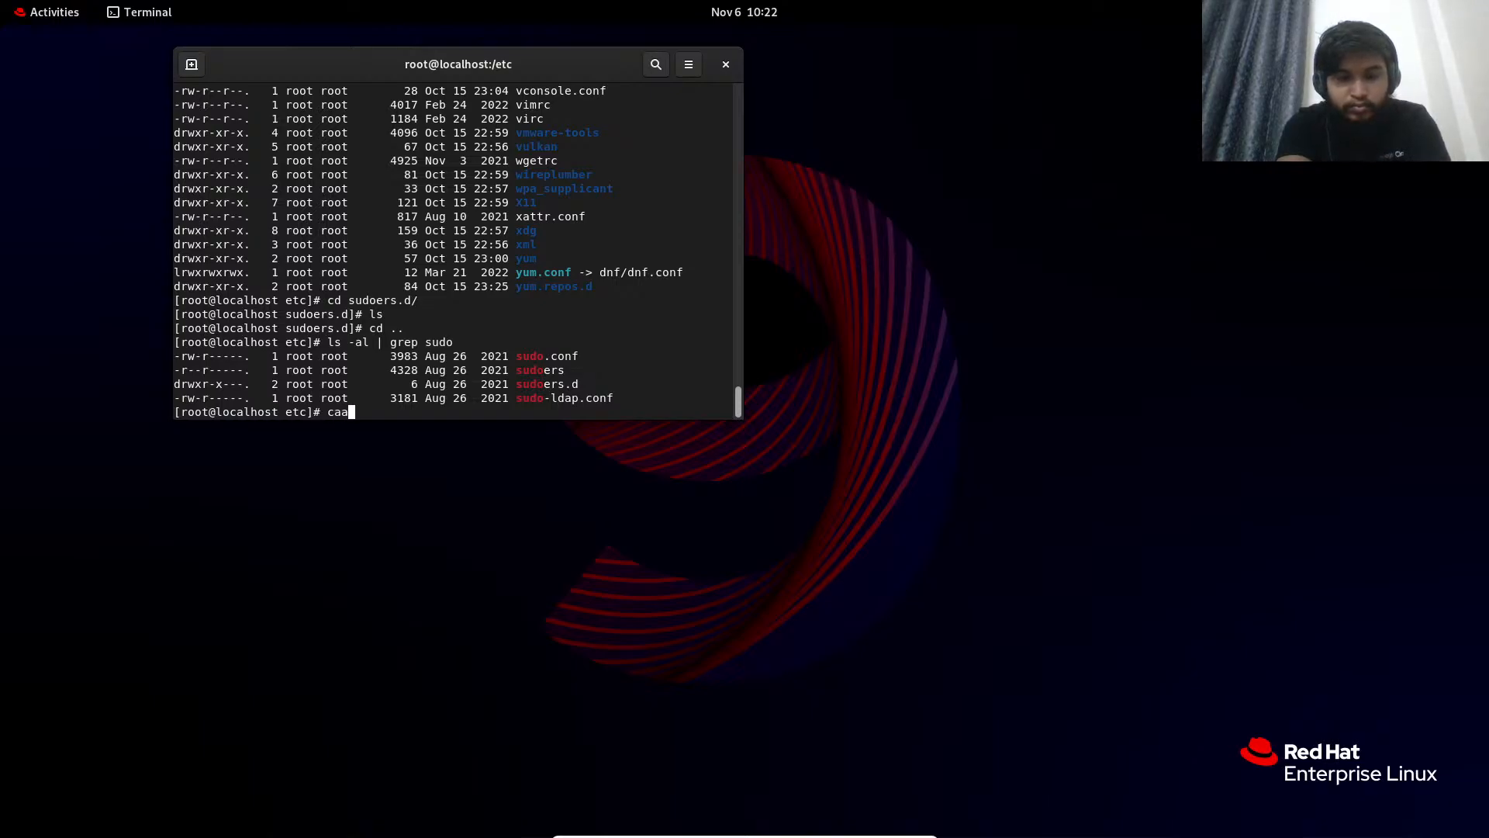
{"action": "key", "text": "BackSpace"}
{"action": "key", "text": "BackSpace"}
{"action": "key", "text": "BackSpace"}
{"action": "type", "text": "t "}
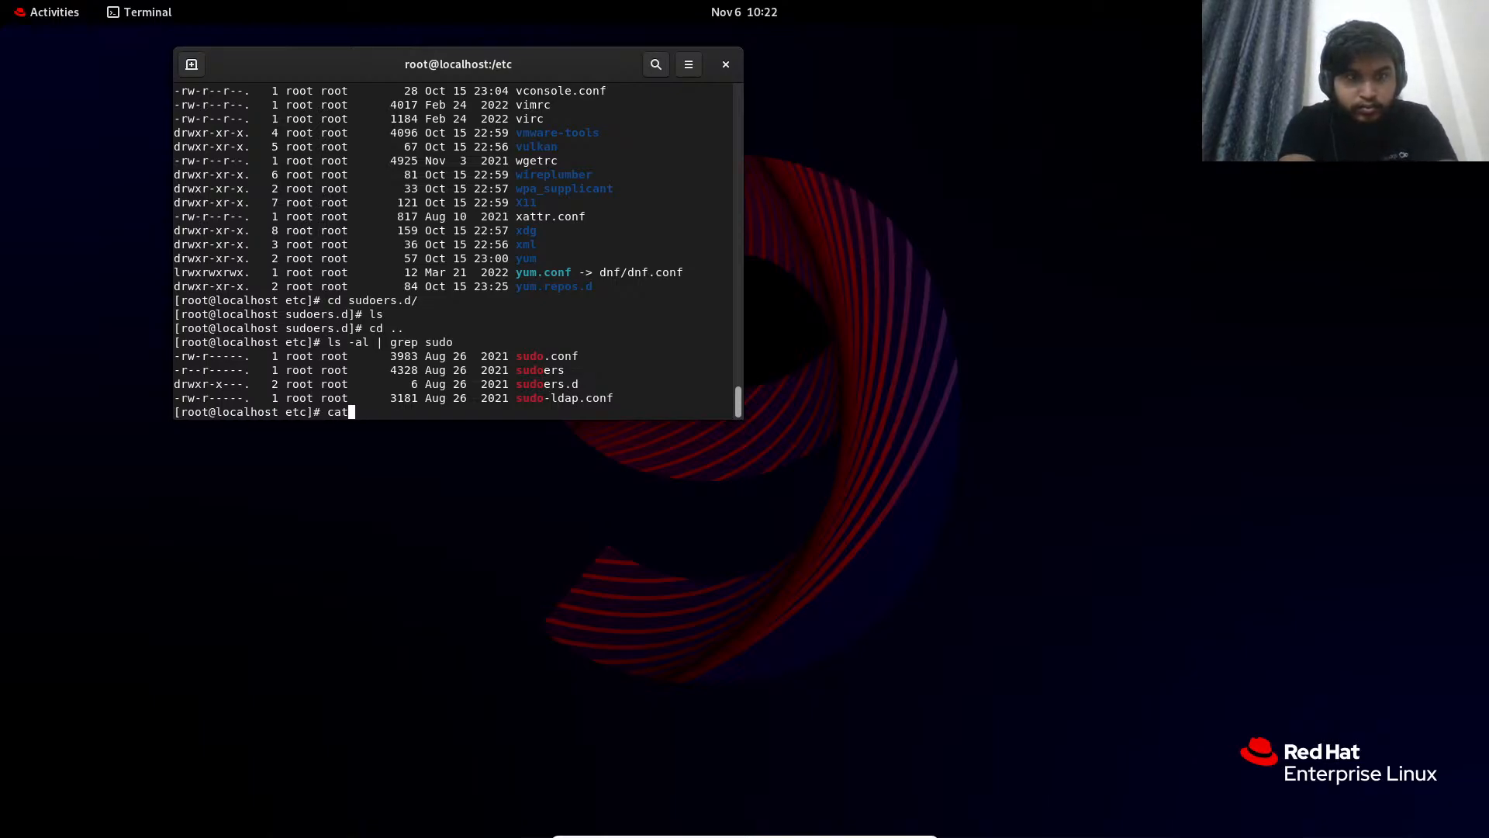
{"action": "type", "text": "sudo-"}
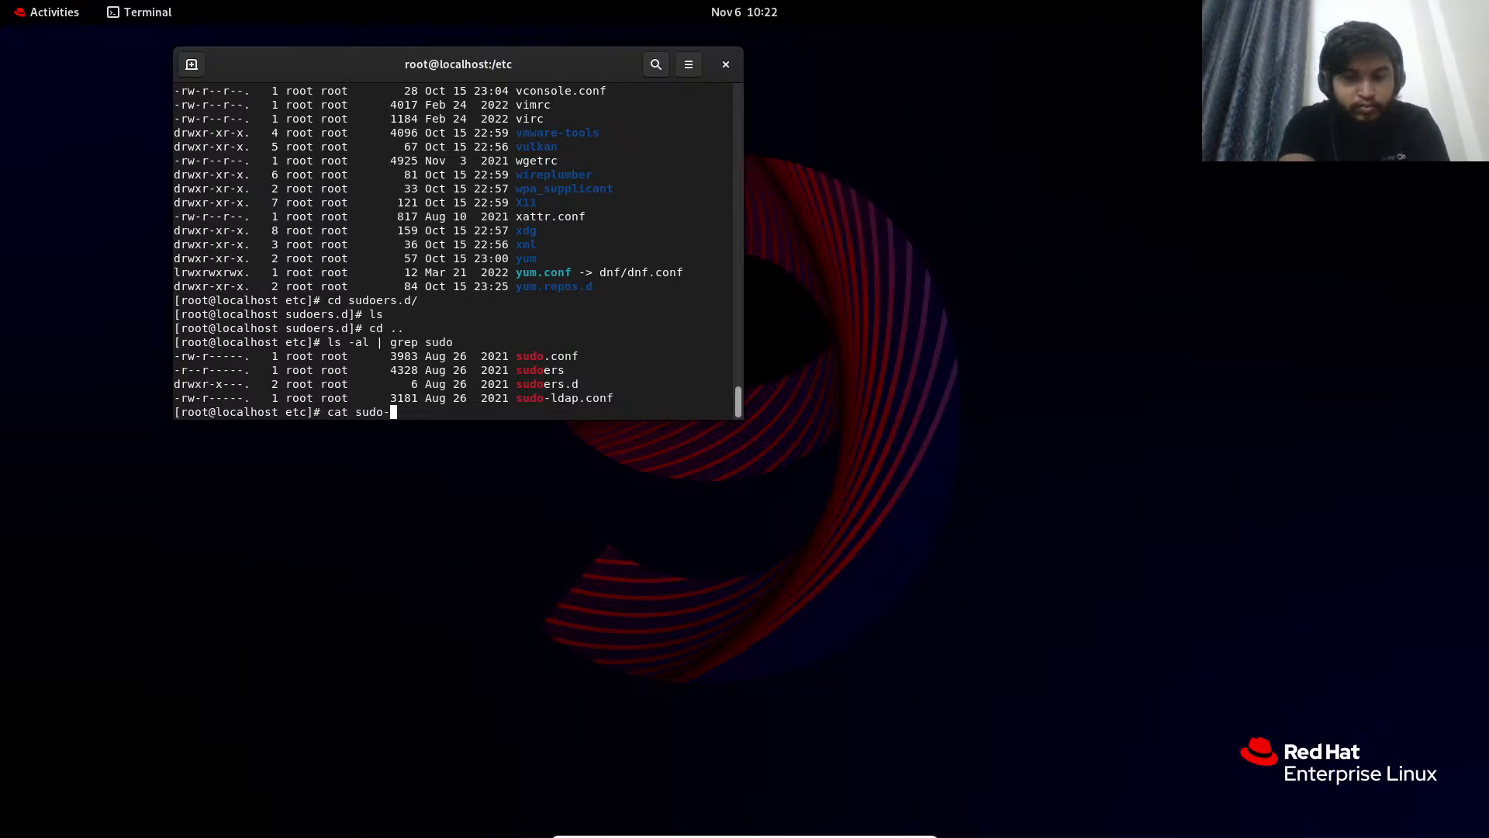
Step: Print sudo-ldap.conf with cat and scroll through its commented LDAP settings
{"action": "key", "text": "Tab"}
{"action": "key", "text": "Return"}
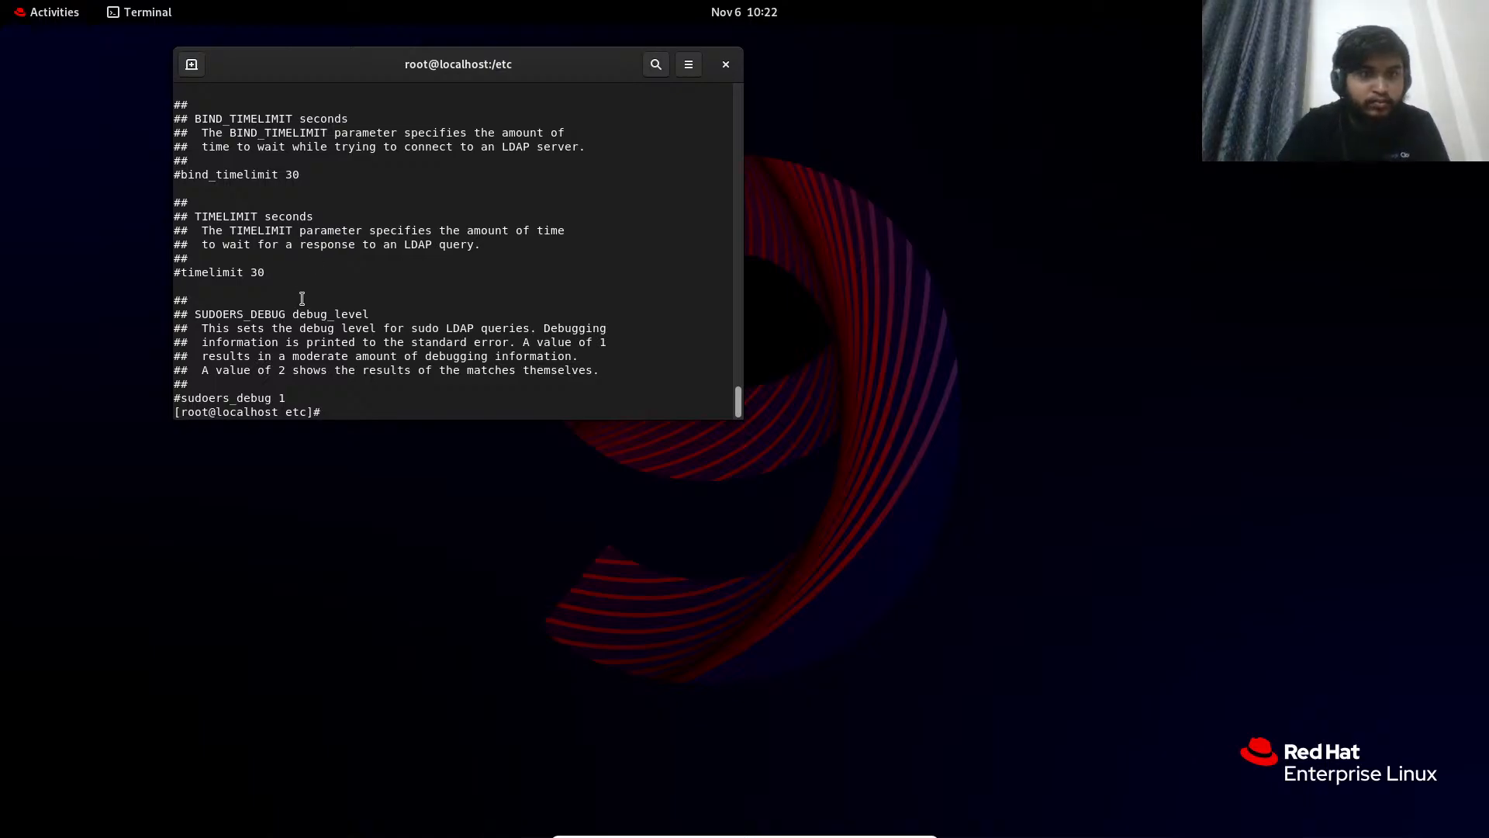
{"action": "scroll", "coordinate": [302, 300], "scroll_direction": "up", "scroll_amount": 3}
{"action": "scroll", "coordinate": [302, 299], "scroll_direction": "up", "scroll_amount": 4}
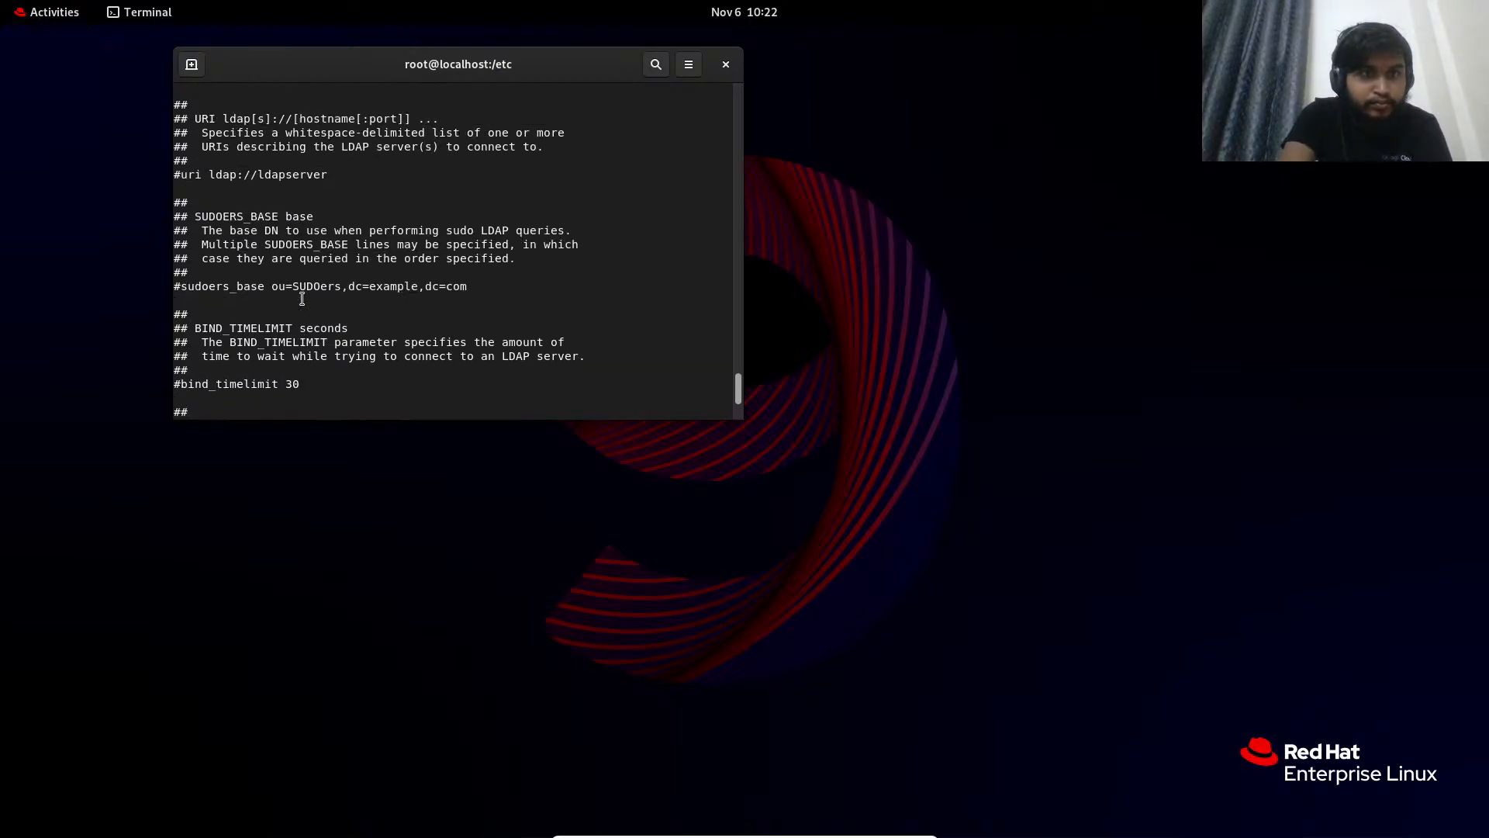
{"action": "scroll", "coordinate": [302, 299], "scroll_direction": "up", "scroll_amount": 8}
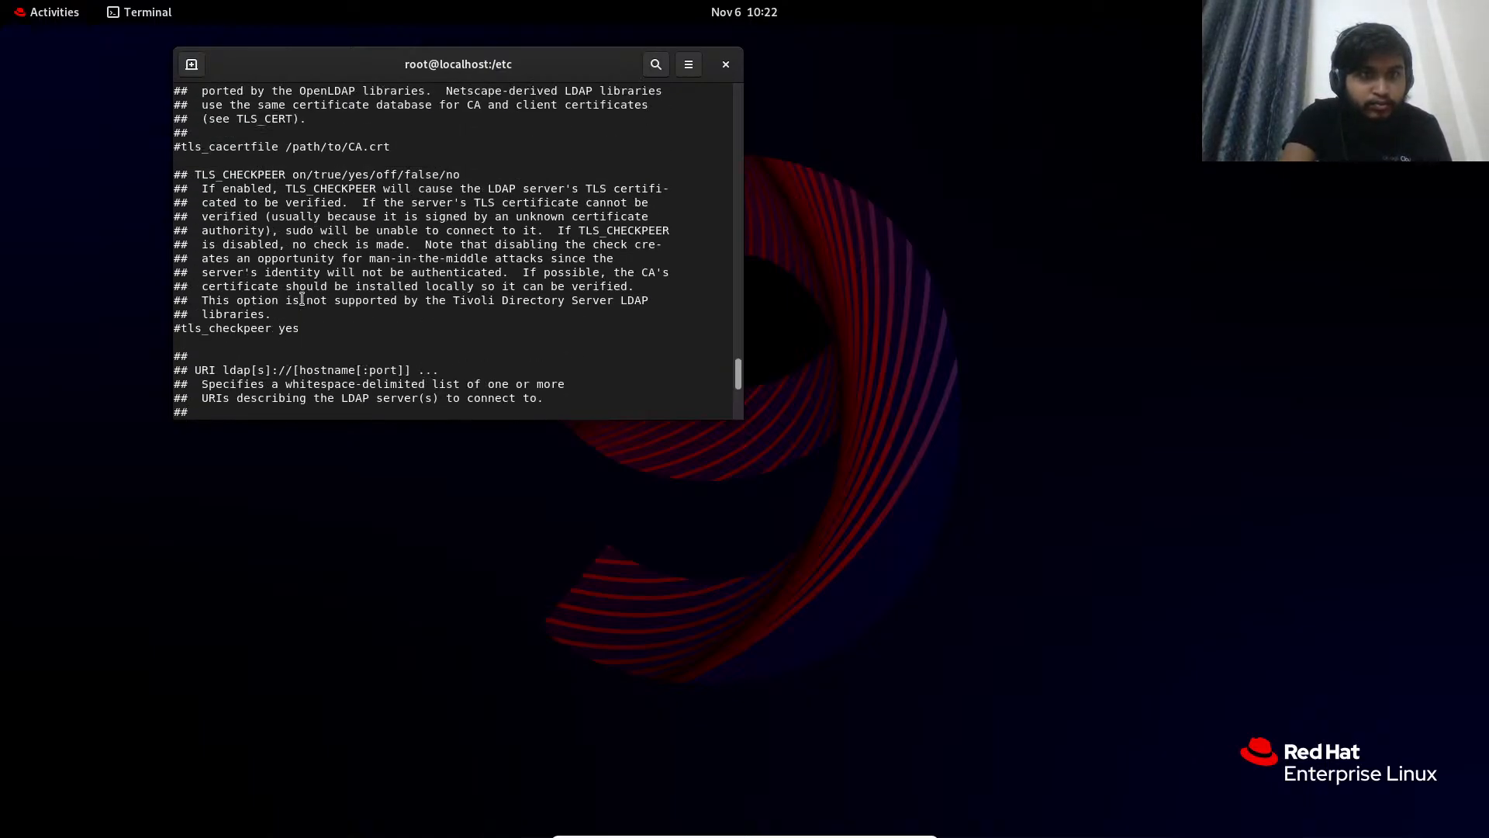
{"action": "scroll", "coordinate": [303, 299], "scroll_direction": "up", "scroll_amount": 8}
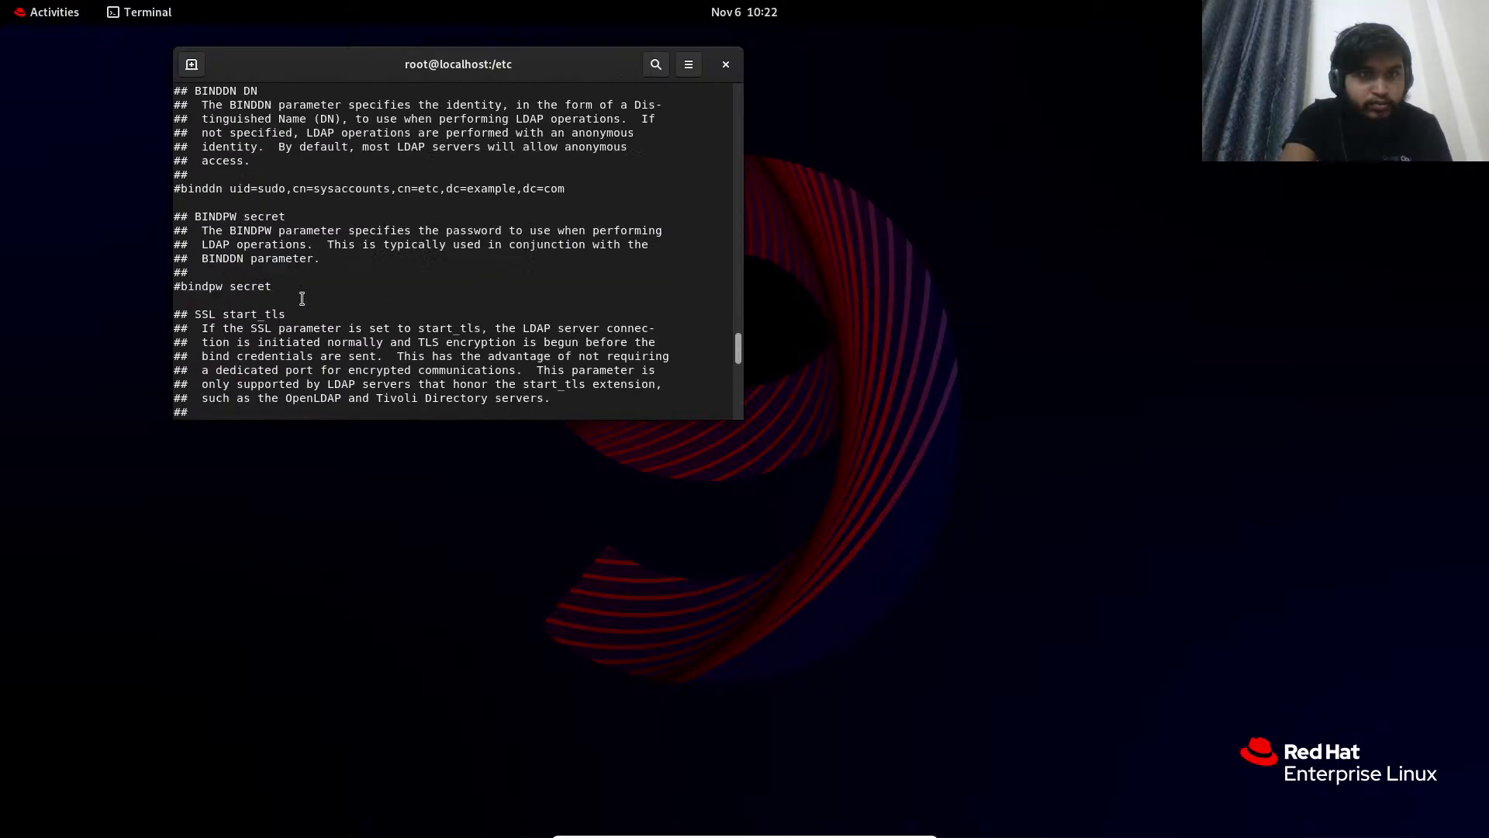
{"action": "scroll", "coordinate": [302, 300], "scroll_direction": "up", "scroll_amount": 1}
{"action": "scroll", "coordinate": [302, 300], "scroll_direction": "down", "scroll_amount": 20}
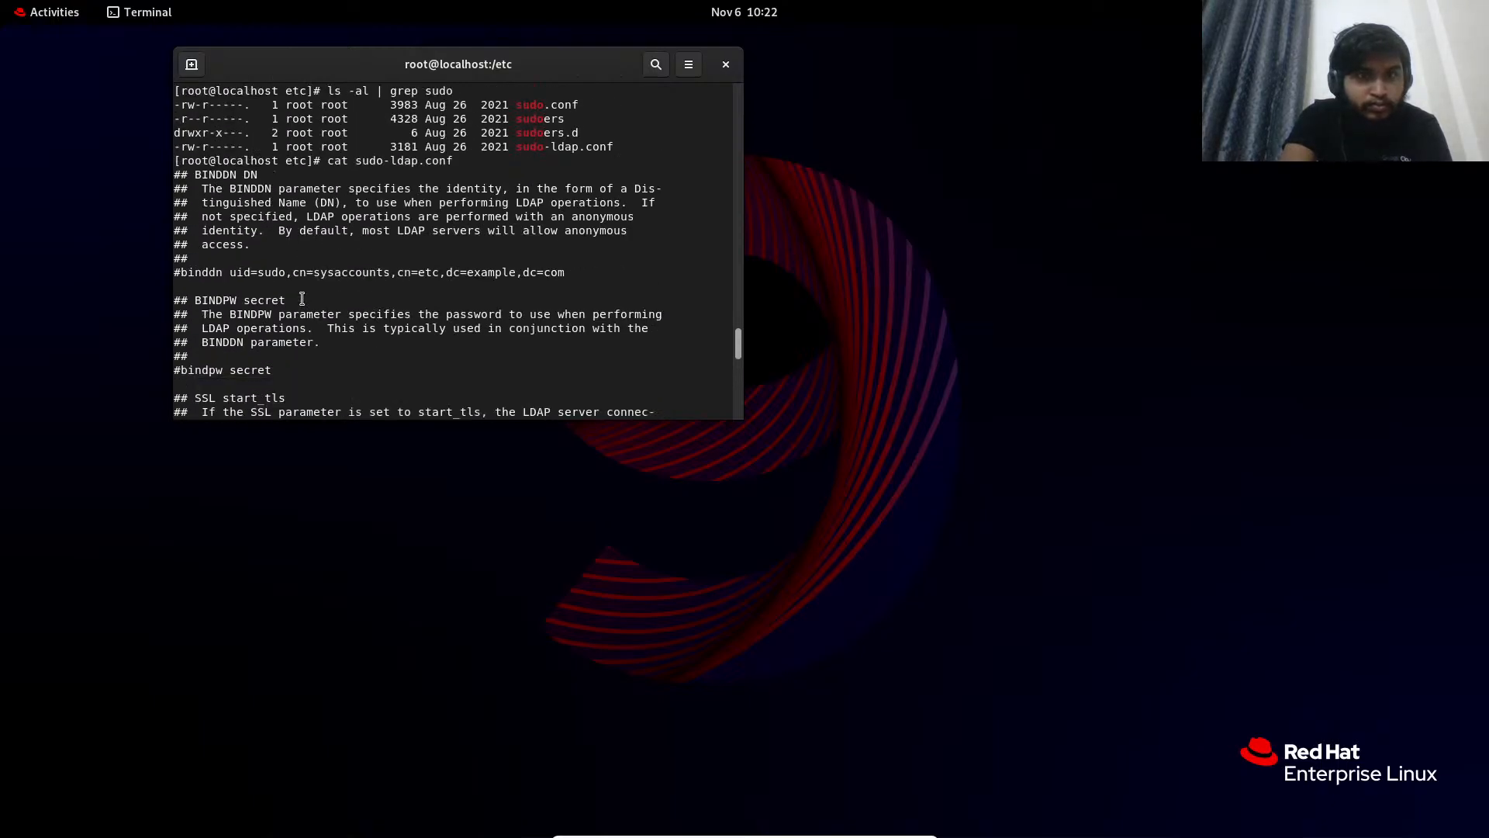
Step: Open sudo.conf in vim, correcting typos in the file name
{"action": "key", "text": "Up"}
{"action": "key", "text": "Up"}
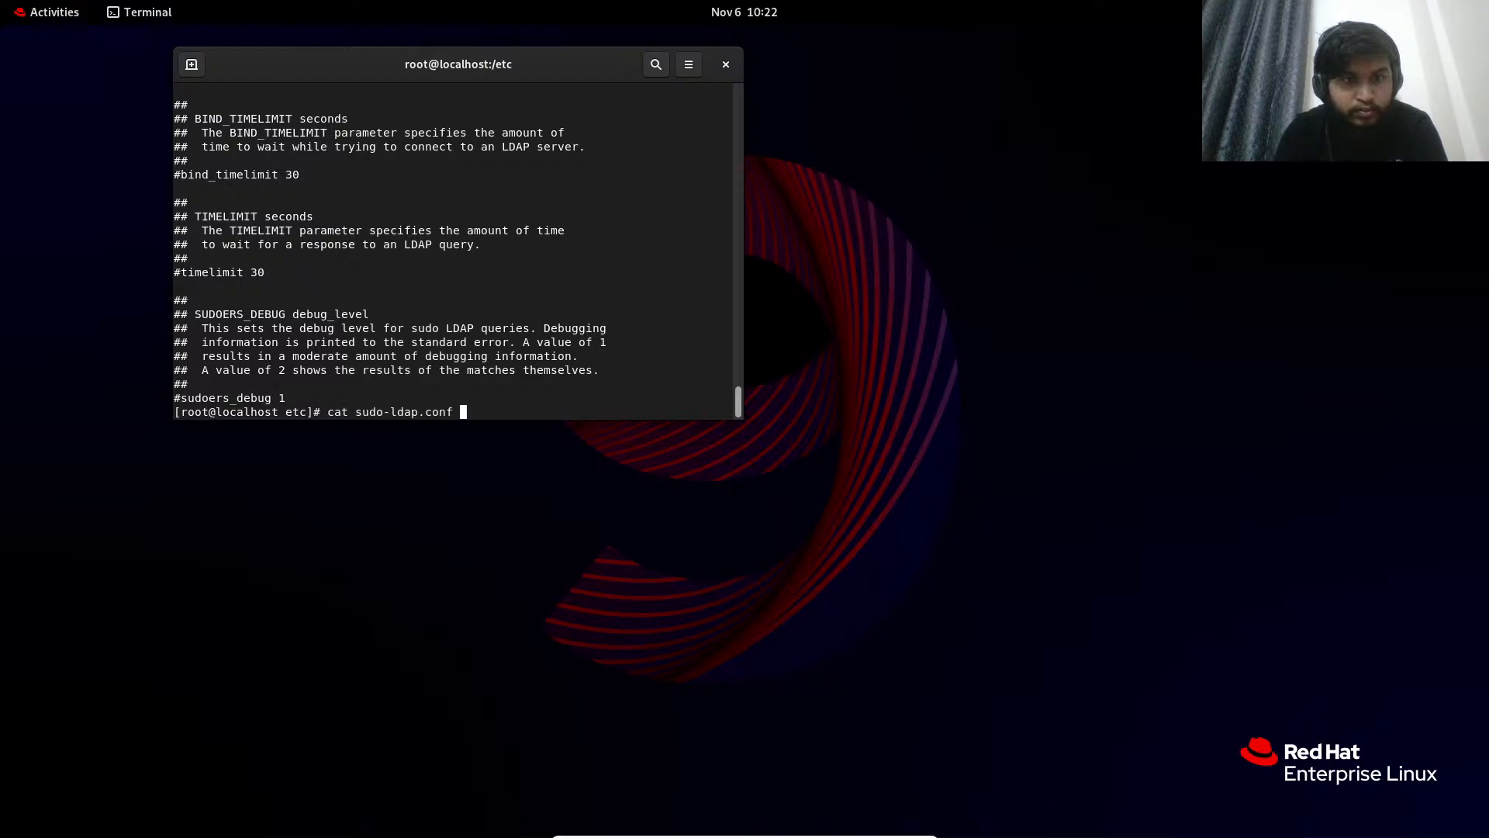
{"action": "key", "text": "Down"}
{"action": "key", "text": "Down"}
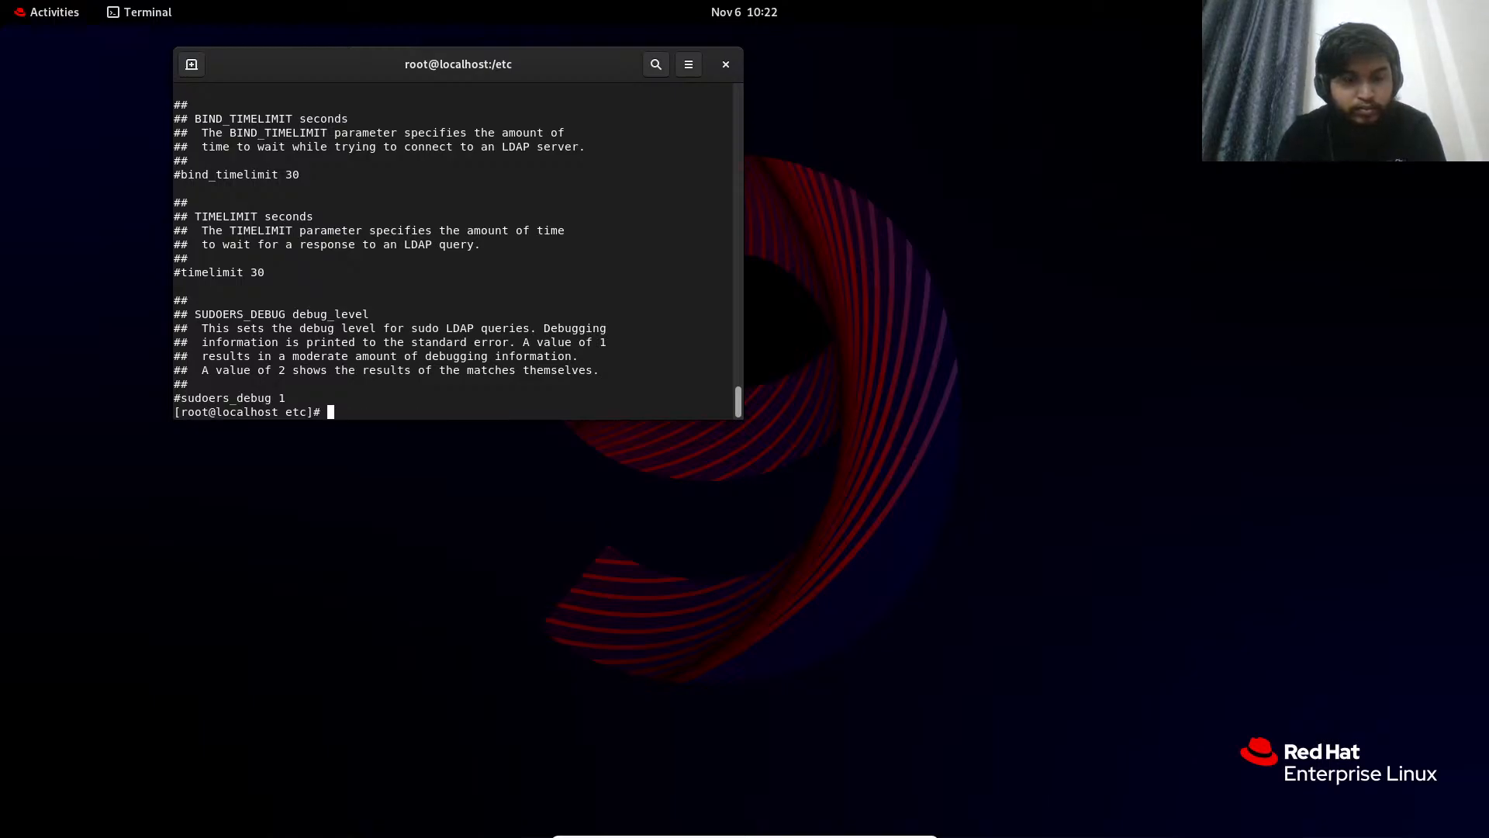
{"action": "type", "text": "vim sod"}
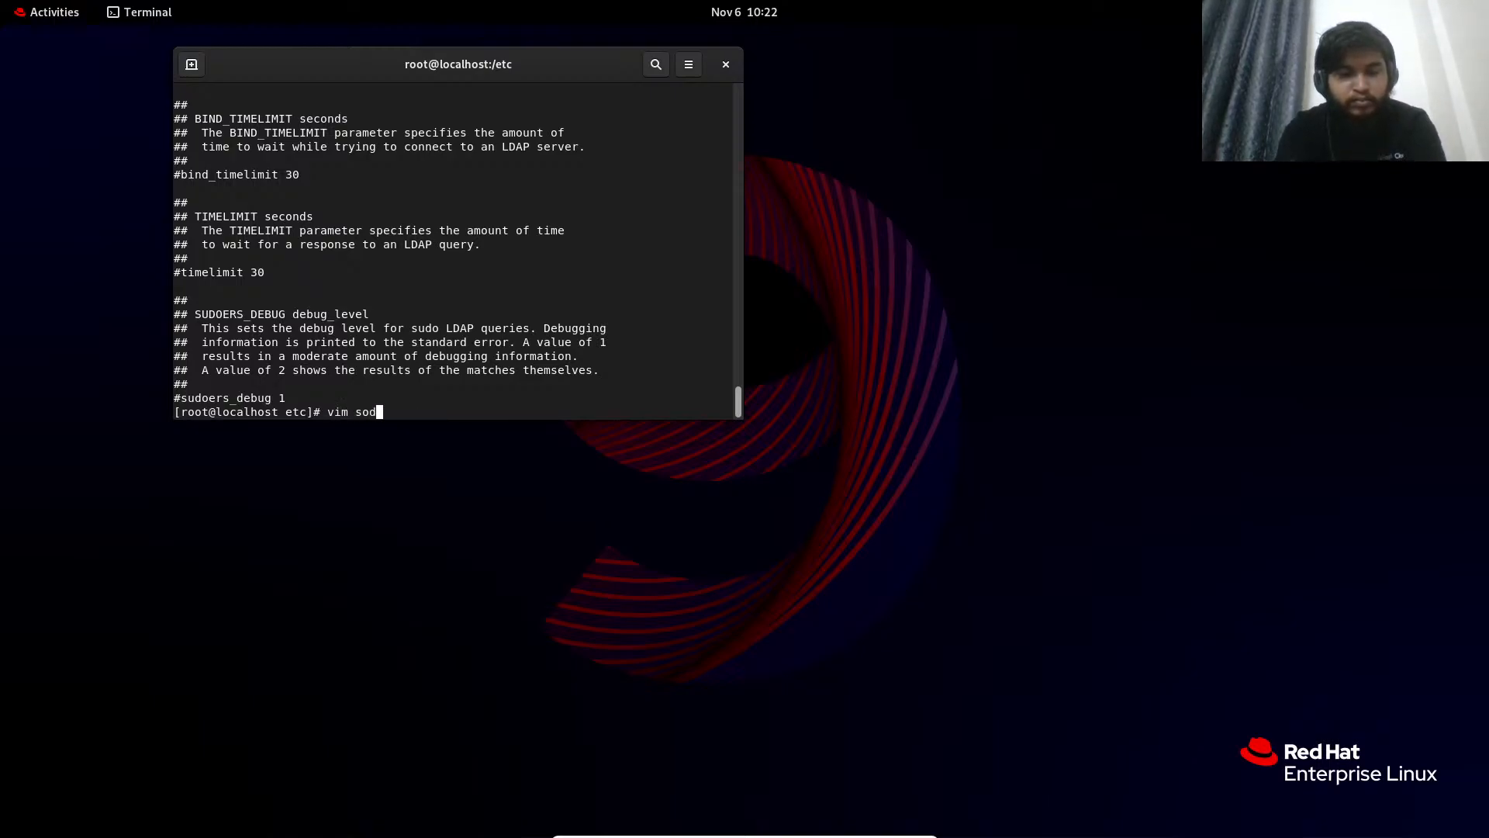
{"action": "key", "text": "BackSpace"}
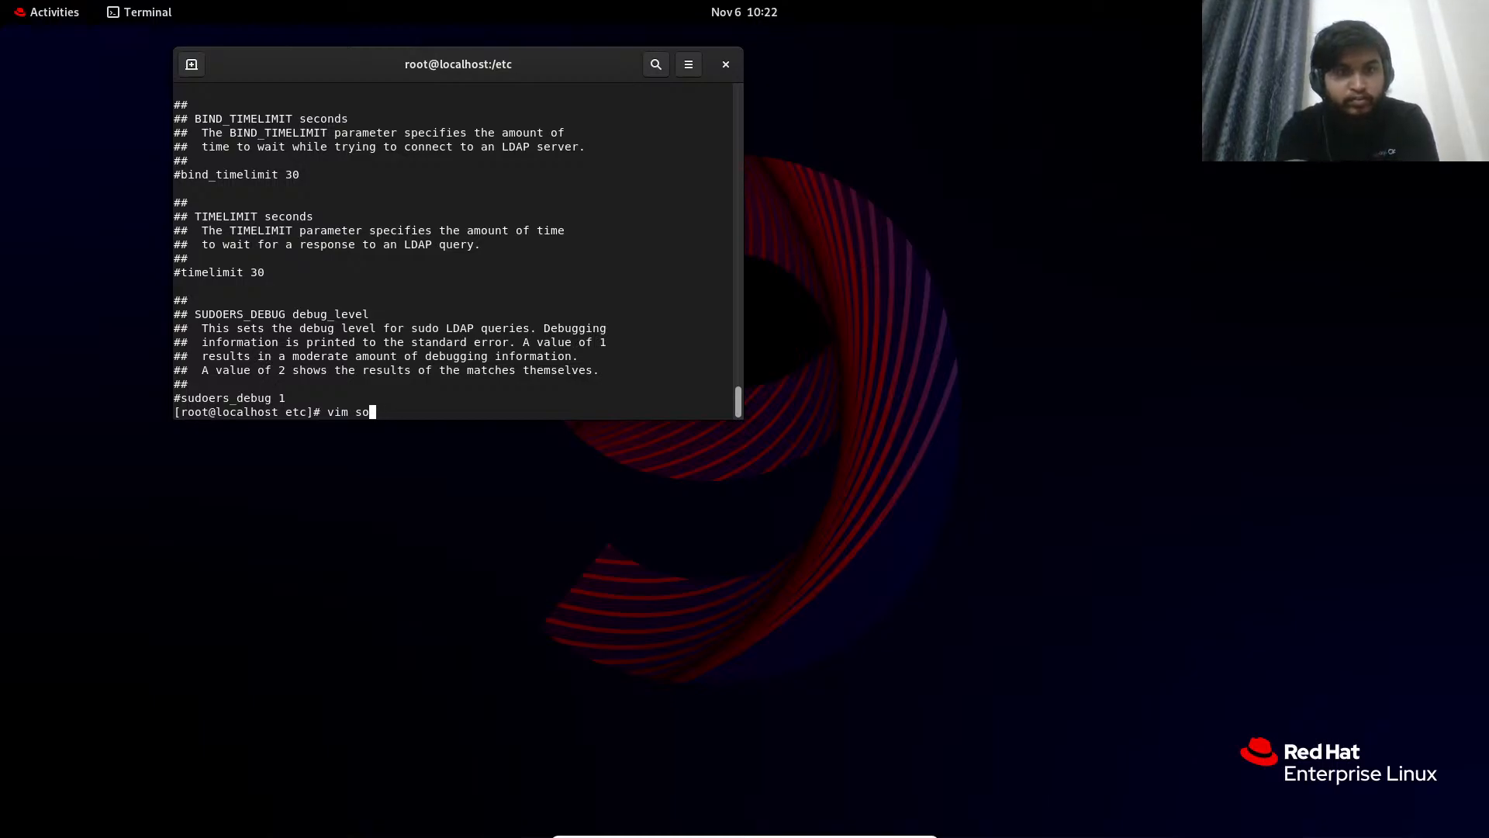
{"action": "key", "text": "BackSpace"}
{"action": "type", "text": "udo"}
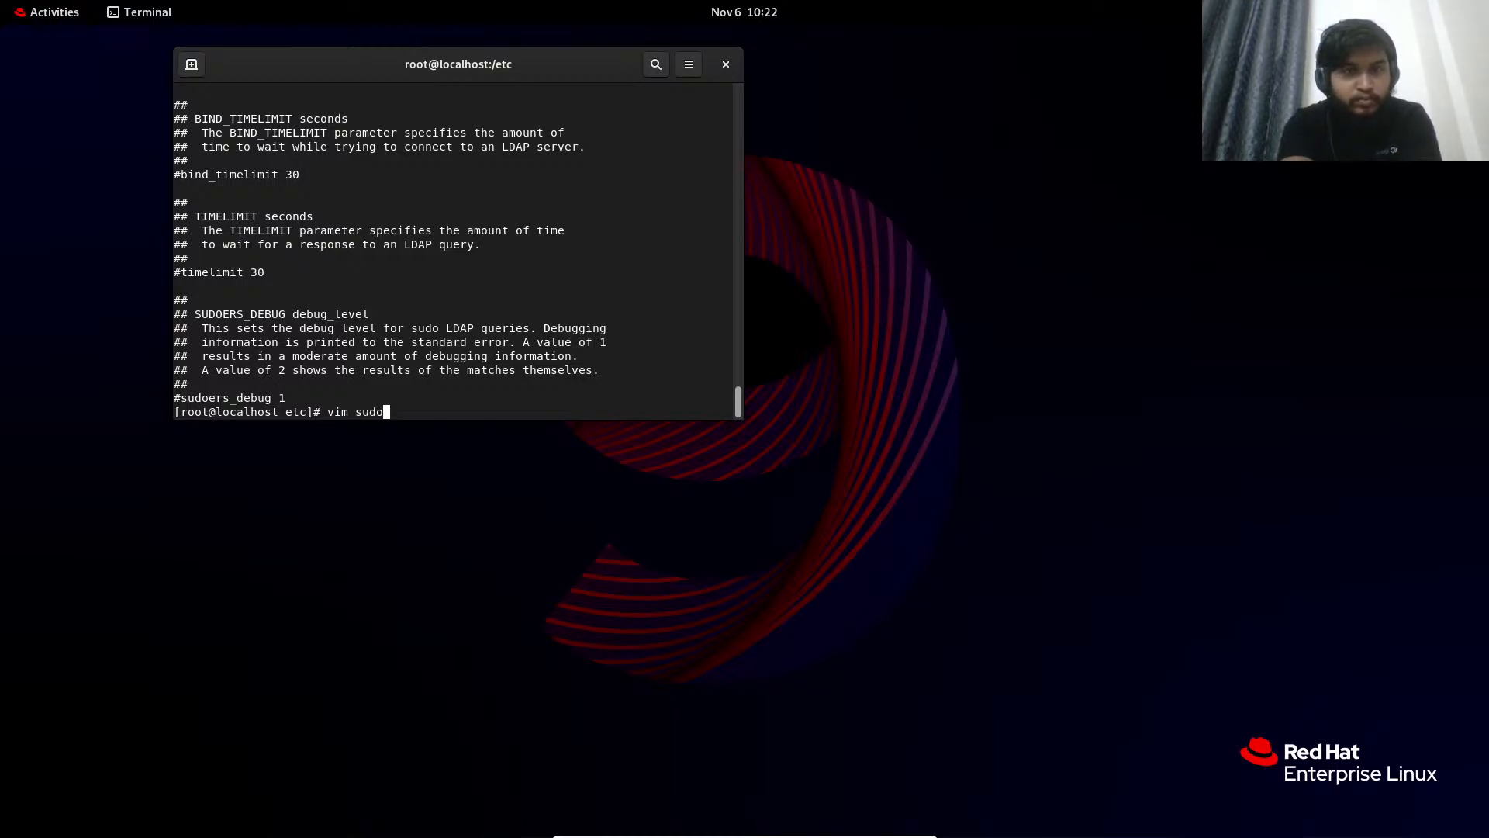
{"action": "key", "text": "BackSpace"}
{"action": "type", "text": ".conf"}
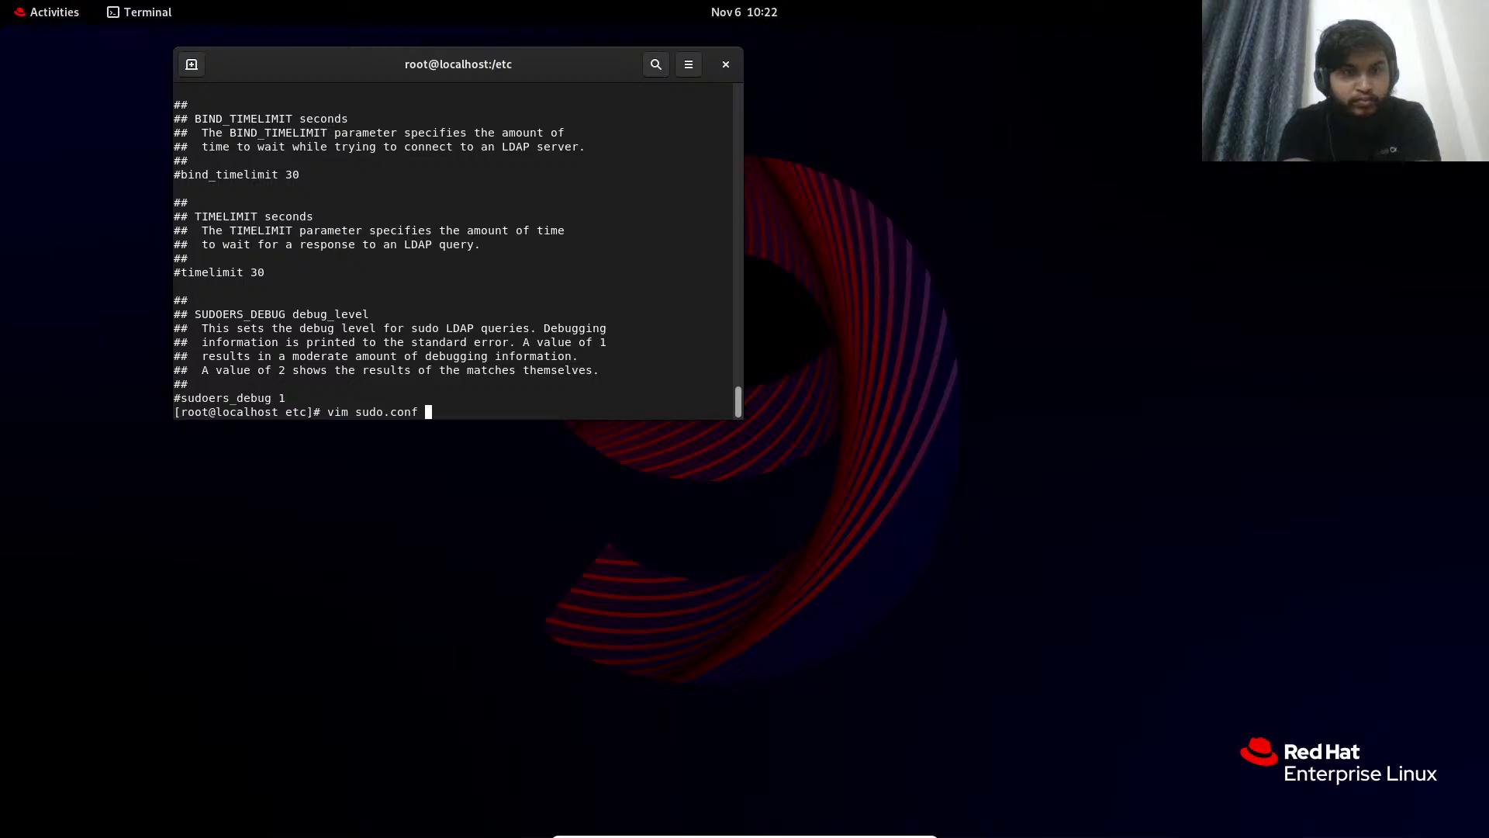
{"action": "key", "text": "Return"}
Step: Read to the end of sudo.conf, quit vim, and enter 'vim sudoers' at the /etc prompt
{"action": "key", "text": "Down"}
{"action": "key", "text": "Down"}
{"action": "key", "text": "Down"}
{"action": "key", "text": "Down"}
{"action": "key", "text": "Down"}
{"action": "key", "text": "Down"}
{"action": "key", "text": "Down"}
{"action": "key", "text": "Down"}
{"action": "key", "text": "Down"}
{"action": "key", "text": "Down"}
{"action": "key", "text": "Down"}
{"action": "key", "text": "Down"}
{"action": "key", "text": "Down"}
{"action": "key", "text": "Down"}
{"action": "key", "text": "Down"}
{"action": "key", "text": "Down"}
{"action": "key", "text": "Down"}
{"action": "key", "text": "Down"}
{"action": "key", "text": "Down"}
{"action": "key", "text": "Down"}
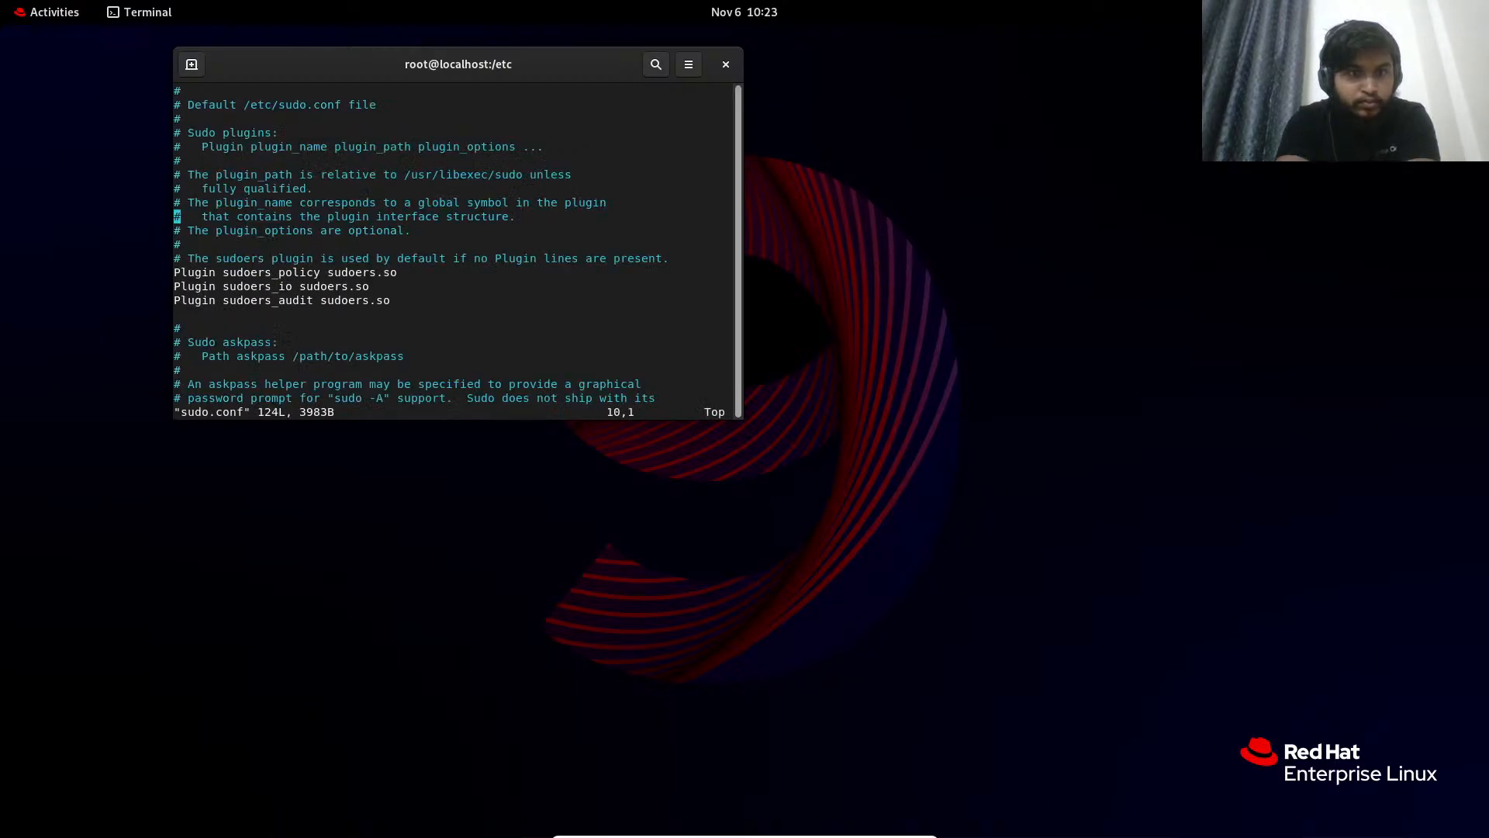
{"action": "key", "text": "Down"}
{"action": "key", "text": "Down"}
{"action": "key", "text": "Down"}
{"action": "key", "text": "Down"}
{"action": "key", "text": "Down"}
{"action": "key", "text": "Down"}
{"action": "key", "text": "Down"}
{"action": "key", "text": "Down"}
{"action": "key", "text": "Down"}
{"action": "key", "text": "Down"}
{"action": "key", "text": "Down"}
{"action": "key", "text": "Down"}
{"action": "key", "text": "Down"}
{"action": "key", "text": "Down"}
{"action": "key", "text": "Down"}
{"action": "key", "text": "Down"}
{"action": "key", "text": "Down"}
{"action": "key", "text": "Down"}
{"action": "key", "text": "Down"}
{"action": "key", "text": "Down"}
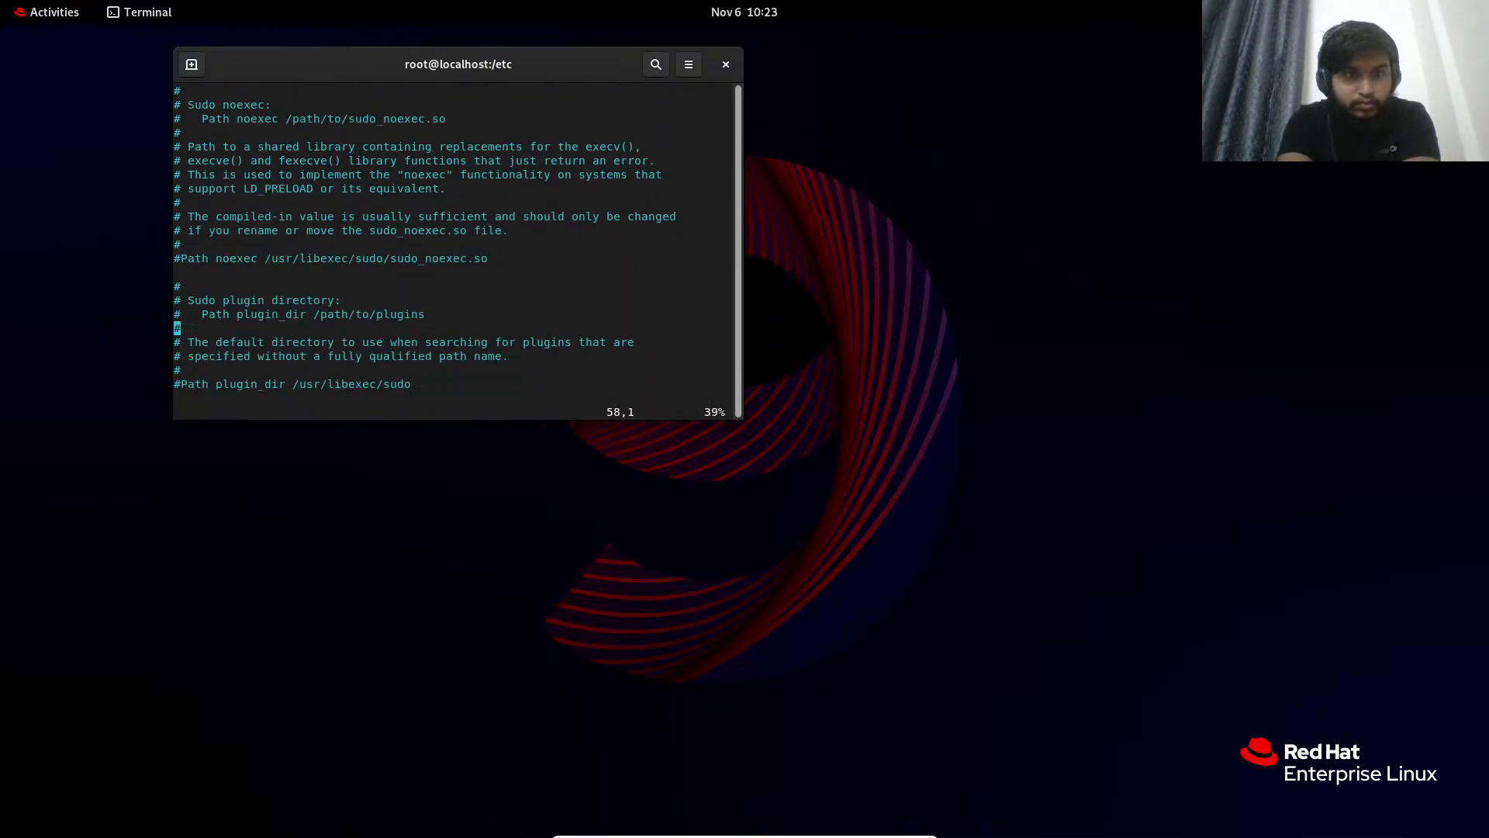
{"action": "key", "text": "Down"}
{"action": "key", "text": "Down"}
{"action": "key", "text": "Down"}
{"action": "key", "text": "Down"}
{"action": "key", "text": "Down"}
{"action": "key", "text": "Down"}
{"action": "key", "text": "Down"}
{"action": "key", "text": "Down"}
{"action": "key", "text": "Down"}
{"action": "key", "text": "Down"}
{"action": "key", "text": "Down"}
{"action": "key", "text": "Down"}
{"action": "key", "text": "Down"}
{"action": "key", "text": "Down"}
{"action": "key", "text": "Down"}
{"action": "key", "text": "Down"}
{"action": "key", "text": "Down"}
{"action": "key", "text": "Down"}
{"action": "key", "text": "Down"}
{"action": "key", "text": "Down"}
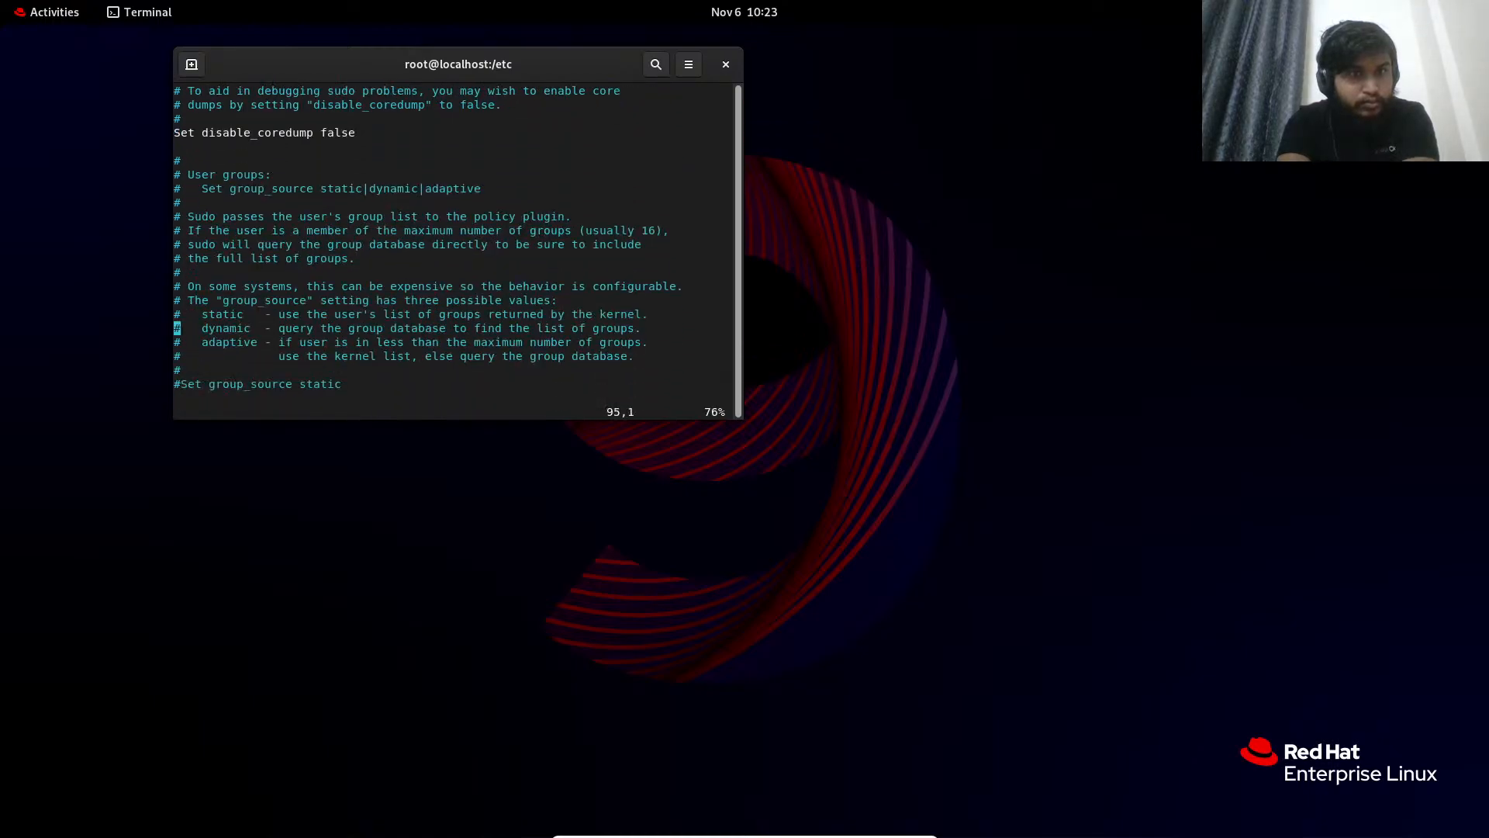
{"action": "key", "text": "Down"}
{"action": "key", "text": "Down"}
{"action": "key", "text": "Down"}
{"action": "key", "text": "Down"}
{"action": "key", "text": "Down"}
{"action": "key", "text": "Down"}
{"action": "key", "text": "Down"}
{"action": "key", "text": "Down"}
{"action": "key", "text": "Down"}
{"action": "key", "text": "Down"}
{"action": "key", "text": "Down"}
{"action": "key", "text": "Down"}
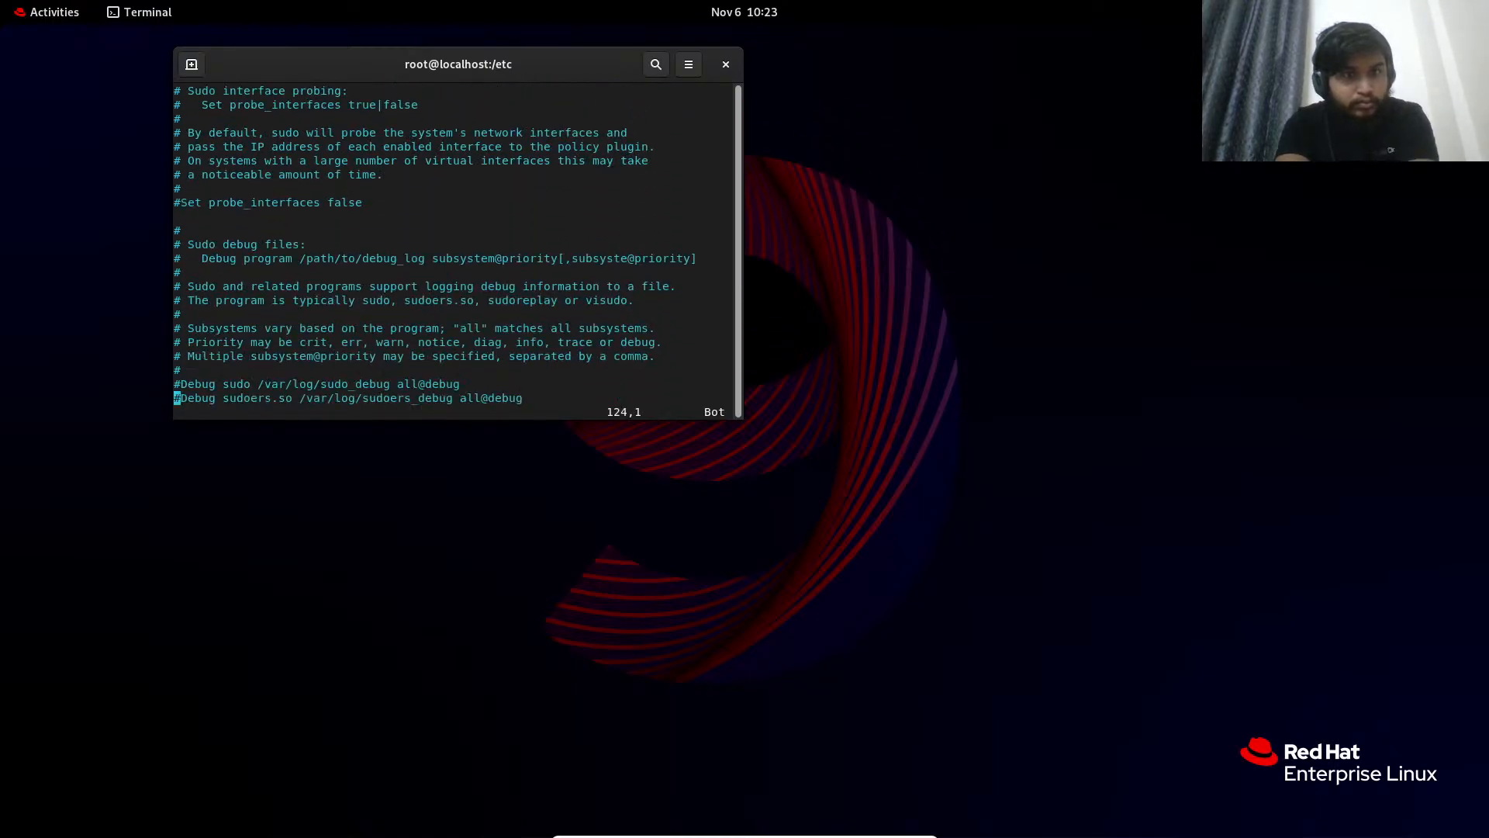
{"action": "type", "text": ":q"}
{"action": "key", "text": "Return"}
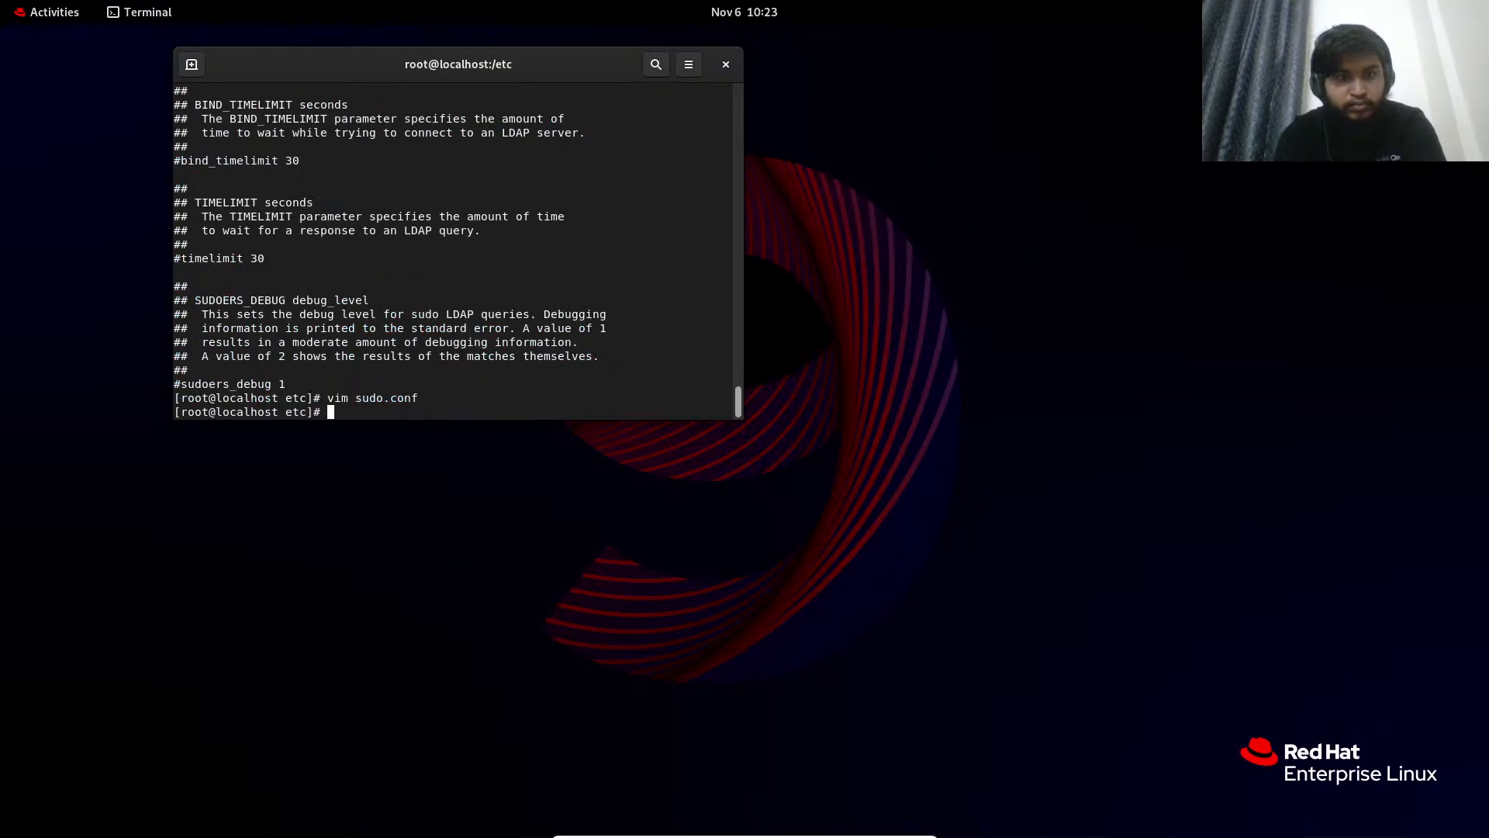
{"action": "type", "text": "vim sud"}
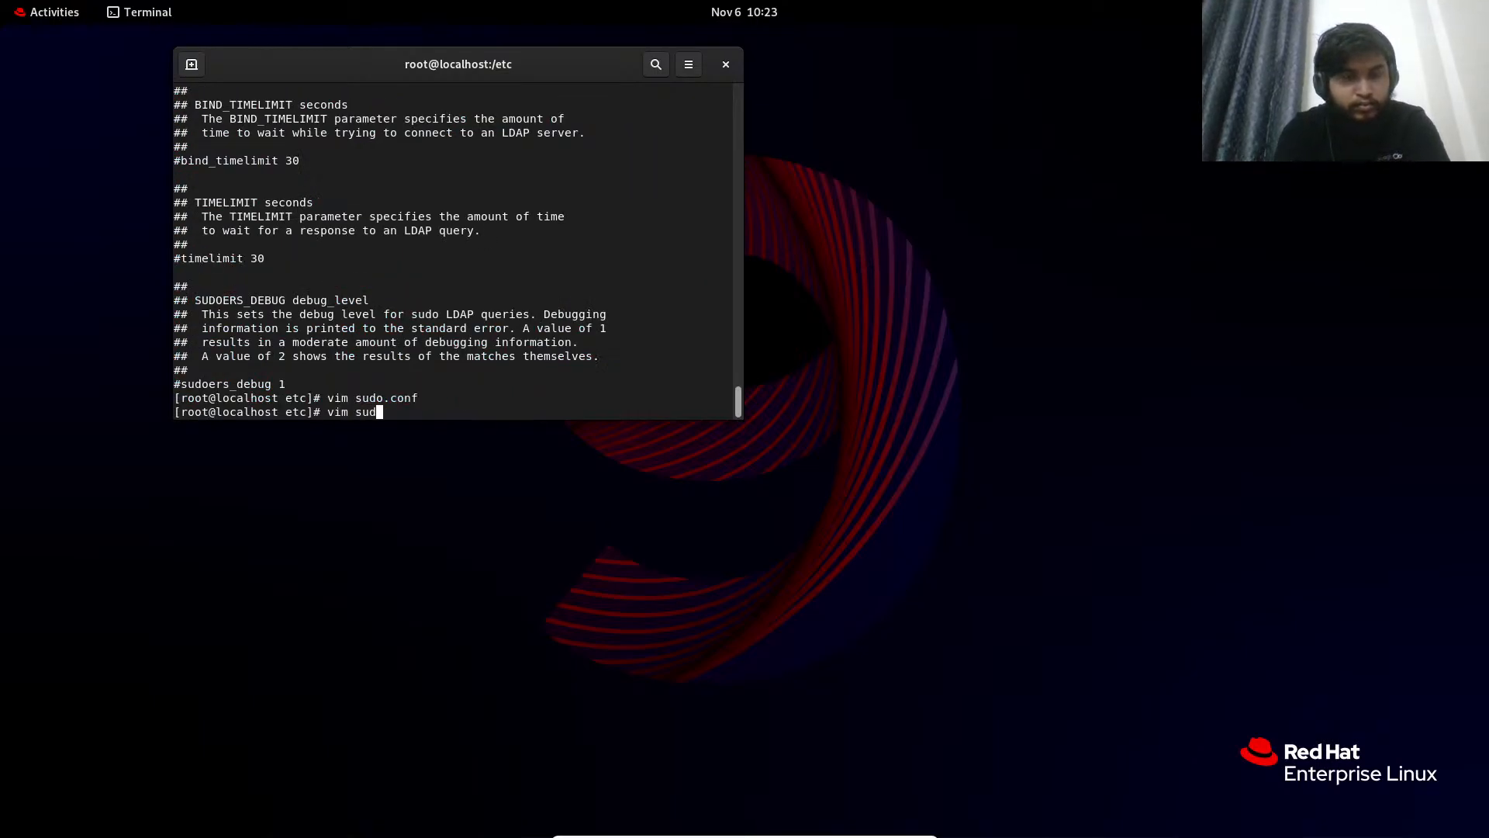
{"action": "type", "text": "oers"}
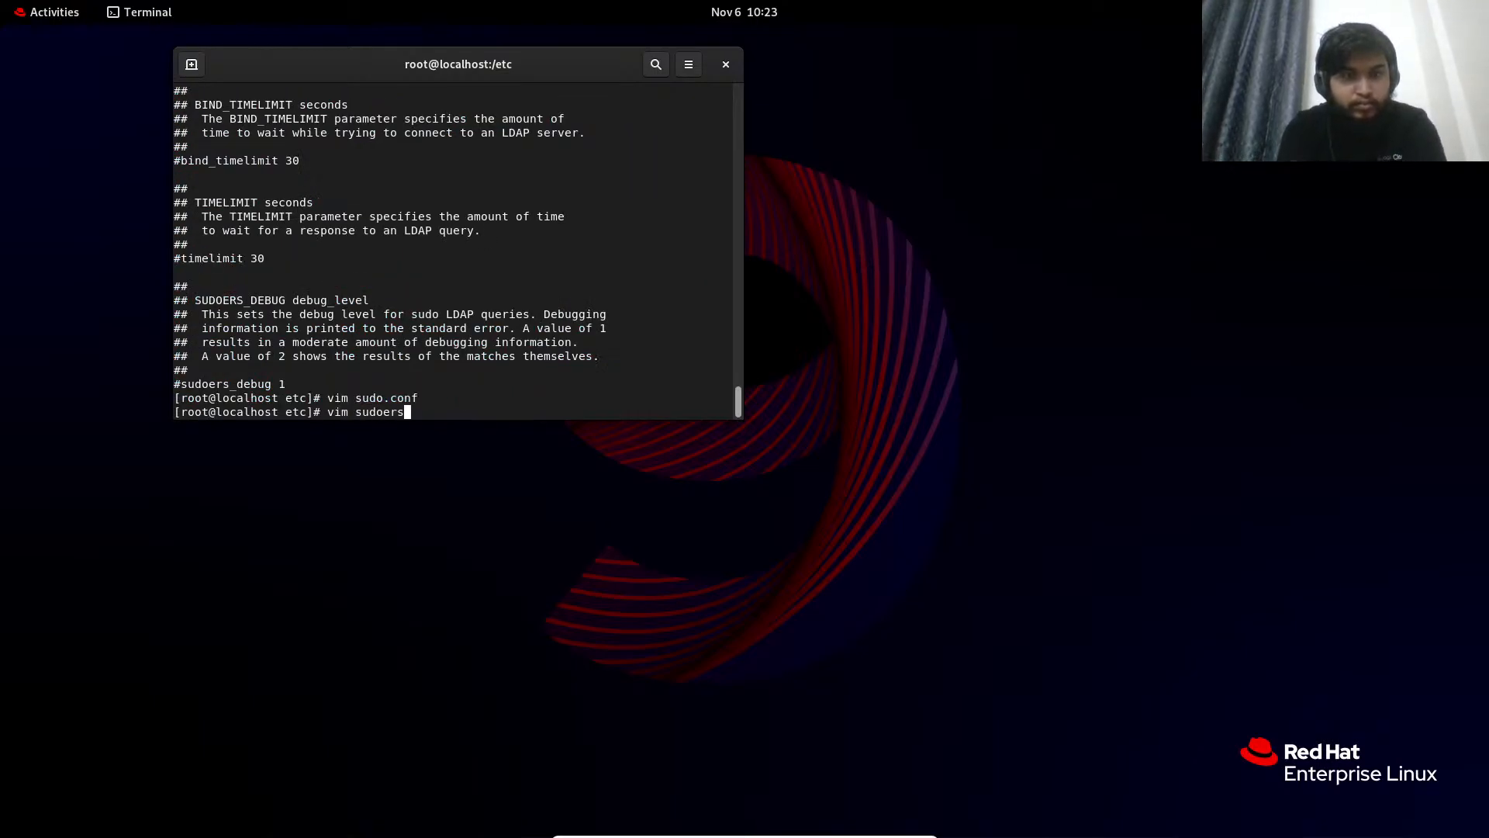
Step: Open the sudoers file in vim and go up to the top of the file
{"action": "key", "text": "Tab"}
{"action": "key", "text": "Tab"}
{"action": "key", "text": "Return"}
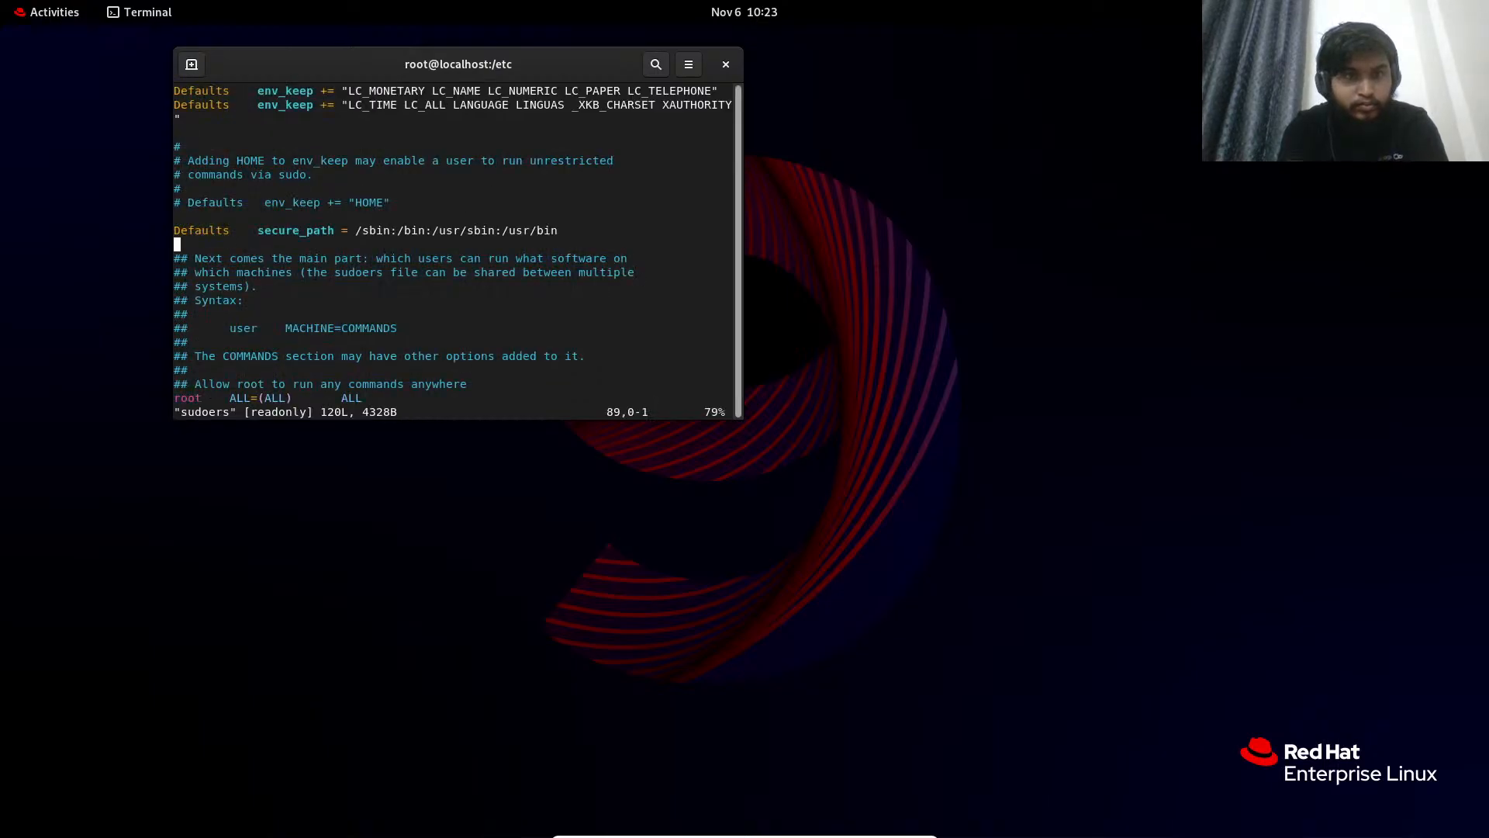
{"action": "key", "text": "Up"}
{"action": "key", "text": "Up"}
{"action": "key", "text": "Up"}
{"action": "key", "text": "Up"}
{"action": "key", "text": "Up"}
{"action": "key", "text": "Up"}
{"action": "key", "text": "Up"}
{"action": "key", "text": "Up"}
{"action": "key", "text": "Up"}
{"action": "key", "text": "Up"}
{"action": "key", "text": "Up"}
{"action": "key", "text": "Up"}
{"action": "key", "text": "Up"}
{"action": "key", "text": "Up"}
{"action": "key", "text": "Up"}
{"action": "key", "text": "Up"}
{"action": "key", "text": "Up"}
{"action": "key", "text": "Up"}
{"action": "key", "text": "Up"}
{"action": "key", "text": "Up"}
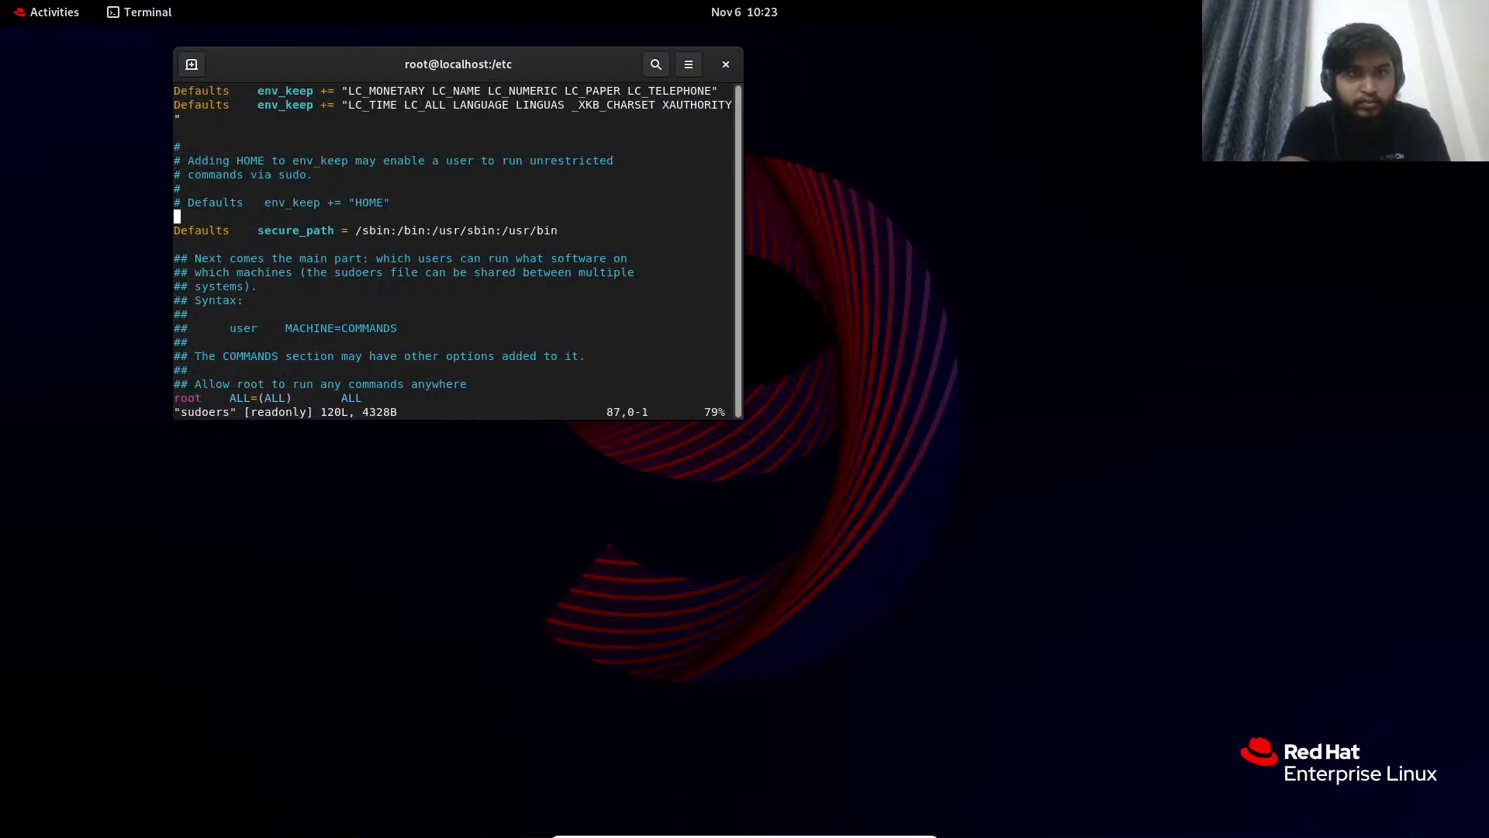
{"action": "key", "text": "Up"}
{"action": "key", "text": "Up"}
{"action": "key", "text": "Up"}
{"action": "key", "text": "Up"}
{"action": "key", "text": "Up"}
{"action": "key", "text": "Up"}
{"action": "key", "text": "Up"}
{"action": "key", "text": "Up"}
{"action": "key", "text": "Up"}
{"action": "key", "text": "Up"}
{"action": "key", "text": "Up"}
{"action": "key", "text": "Up"}
{"action": "key", "text": "Up"}
{"action": "key", "text": "Up"}
{"action": "key", "text": "Up"}
{"action": "key", "text": "Up"}
{"action": "key", "text": "Up"}
{"action": "key", "text": "Up"}
{"action": "key", "text": "Up"}
{"action": "key", "text": "Up"}
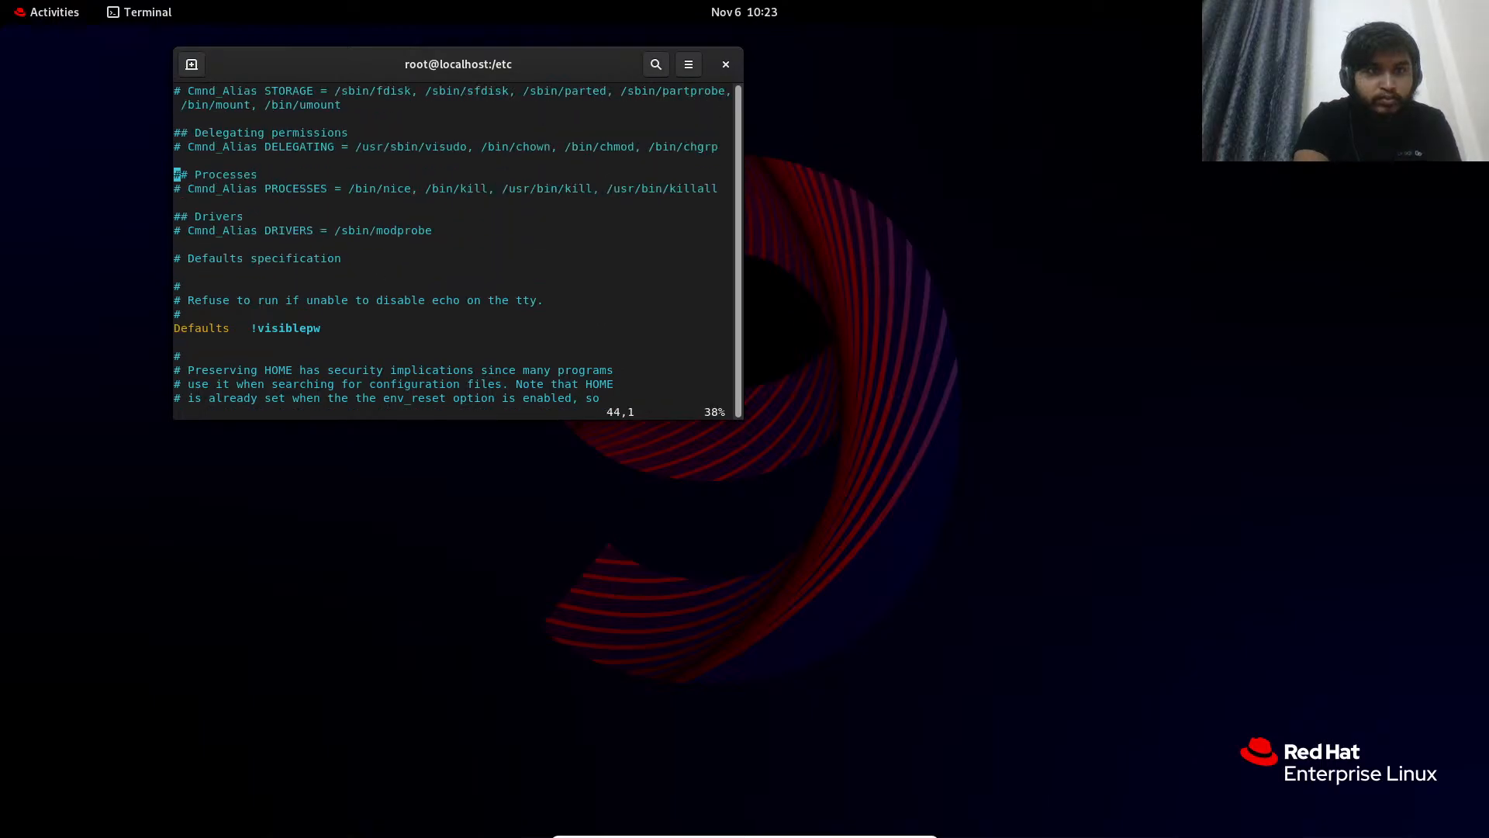
{"action": "key", "text": "Up"}
{"action": "key", "text": "Up"}
{"action": "key", "text": "Up"}
{"action": "key", "text": "Up"}
{"action": "key", "text": "Up"}
{"action": "key", "text": "Up"}
{"action": "key", "text": "Up"}
{"action": "key", "text": "Up"}
{"action": "key", "text": "Up"}
{"action": "key", "text": "Up"}
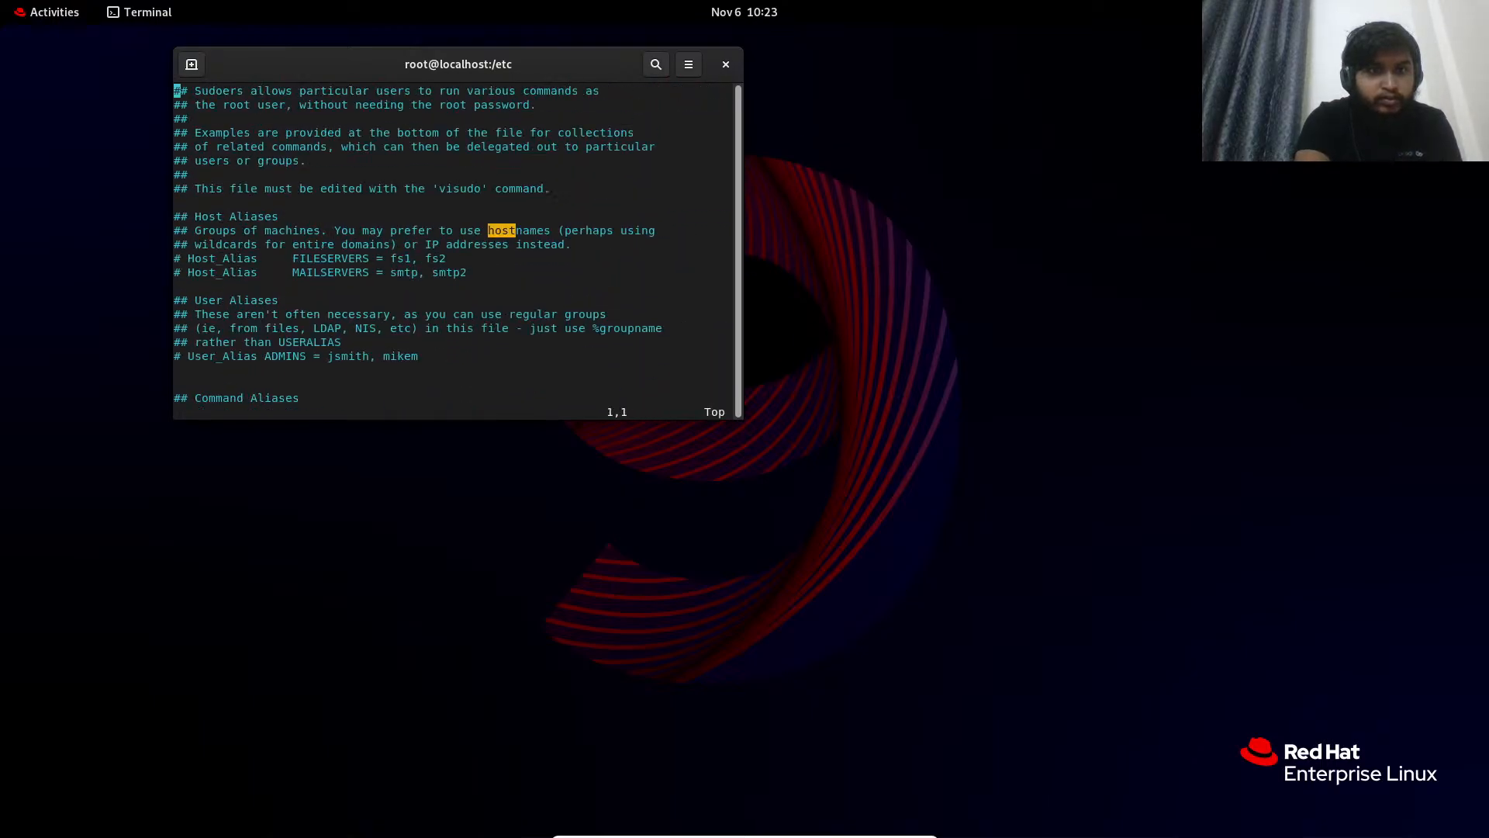
Step: Move down through Command Aliases and Defaults to the includedir line, then back to the wheel rules
{"action": "key", "text": "Down"}
{"action": "key", "text": "Down"}
{"action": "key", "text": "Down"}
{"action": "key", "text": "Down"}
{"action": "key", "text": "Down"}
{"action": "key", "text": "Down"}
{"action": "key", "text": "Down"}
{"action": "key", "text": "Down"}
{"action": "key", "text": "Down"}
{"action": "key", "text": "Down"}
{"action": "key", "text": "Down"}
{"action": "key", "text": "Down"}
{"action": "key", "text": "Down"}
{"action": "key", "text": "Down"}
{"action": "key", "text": "Down"}
{"action": "key", "text": "Down"}
{"action": "key", "text": "Down"}
{"action": "key", "text": "Down"}
{"action": "key", "text": "Down"}
{"action": "key", "text": "Down"}
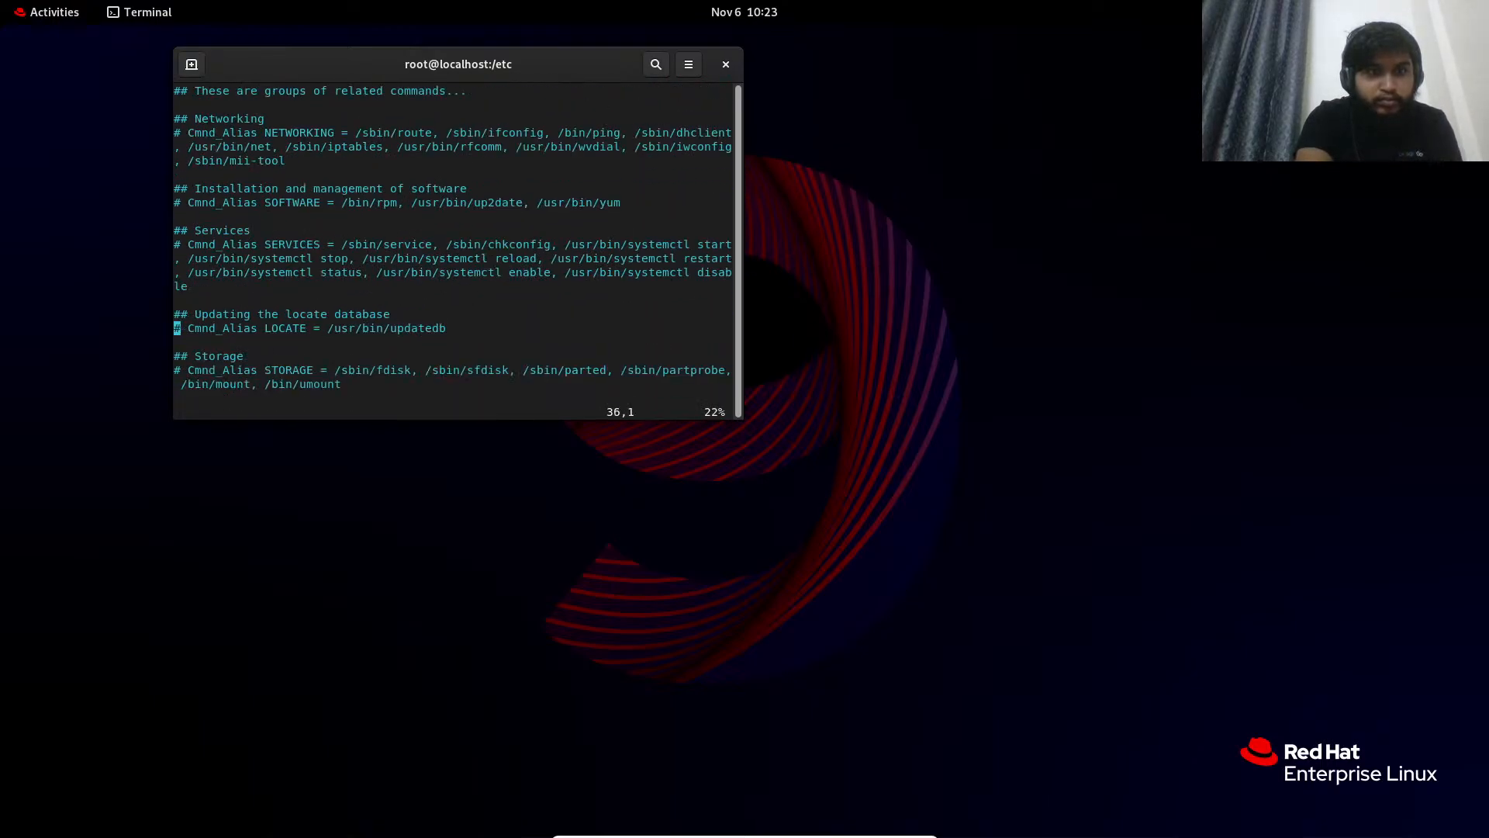
{"action": "key", "text": "Down"}
{"action": "key", "text": "Down"}
{"action": "key", "text": "Down"}
{"action": "key", "text": "Down"}
{"action": "key", "text": "Down"}
{"action": "key", "text": "Down"}
{"action": "key", "text": "Down"}
{"action": "key", "text": "Down"}
{"action": "key", "text": "Down"}
{"action": "key", "text": "Down"}
{"action": "key", "text": "Down"}
{"action": "key", "text": "Down"}
{"action": "key", "text": "Down"}
{"action": "key", "text": "Down"}
{"action": "key", "text": "Down"}
{"action": "key", "text": "Down"}
{"action": "key", "text": "Down"}
{"action": "key", "text": "Down"}
{"action": "key", "text": "Down"}
{"action": "key", "text": "Down"}
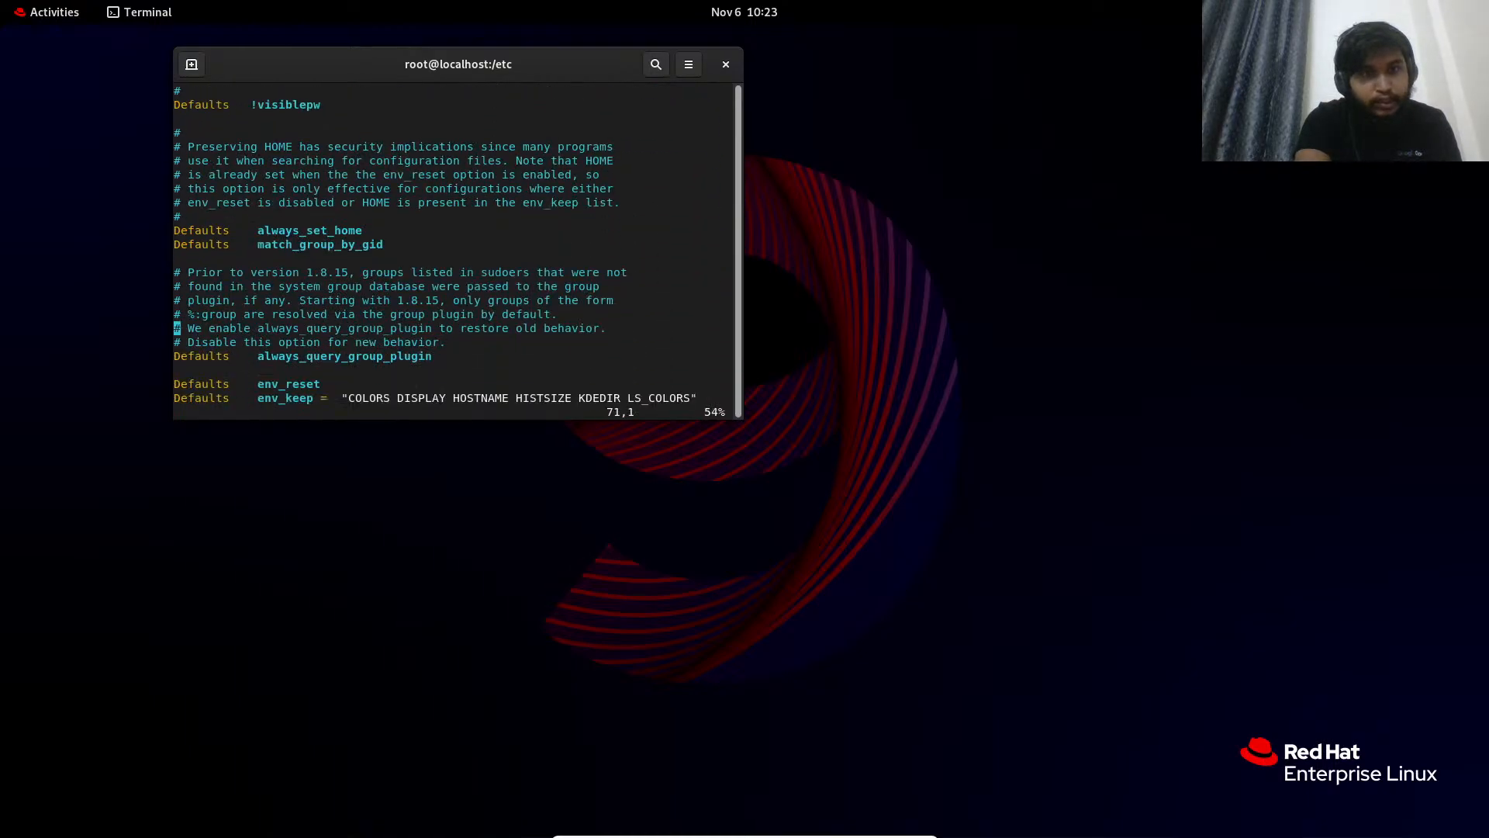
{"action": "key", "text": "Down"}
{"action": "key", "text": "Down"}
{"action": "key", "text": "Down"}
{"action": "key", "text": "Down"}
{"action": "key", "text": "Down"}
{"action": "key", "text": "Down"}
{"action": "key", "text": "Down"}
{"action": "key", "text": "Down"}
{"action": "key", "text": "Down"}
{"action": "key", "text": "Down"}
{"action": "key", "text": "Down"}
{"action": "key", "text": "Down"}
{"action": "key", "text": "Down"}
{"action": "key", "text": "Down"}
{"action": "key", "text": "Down"}
{"action": "key", "text": "Down"}
{"action": "key", "text": "Down"}
{"action": "key", "text": "Down"}
{"action": "key", "text": "Down"}
{"action": "key", "text": "Down"}
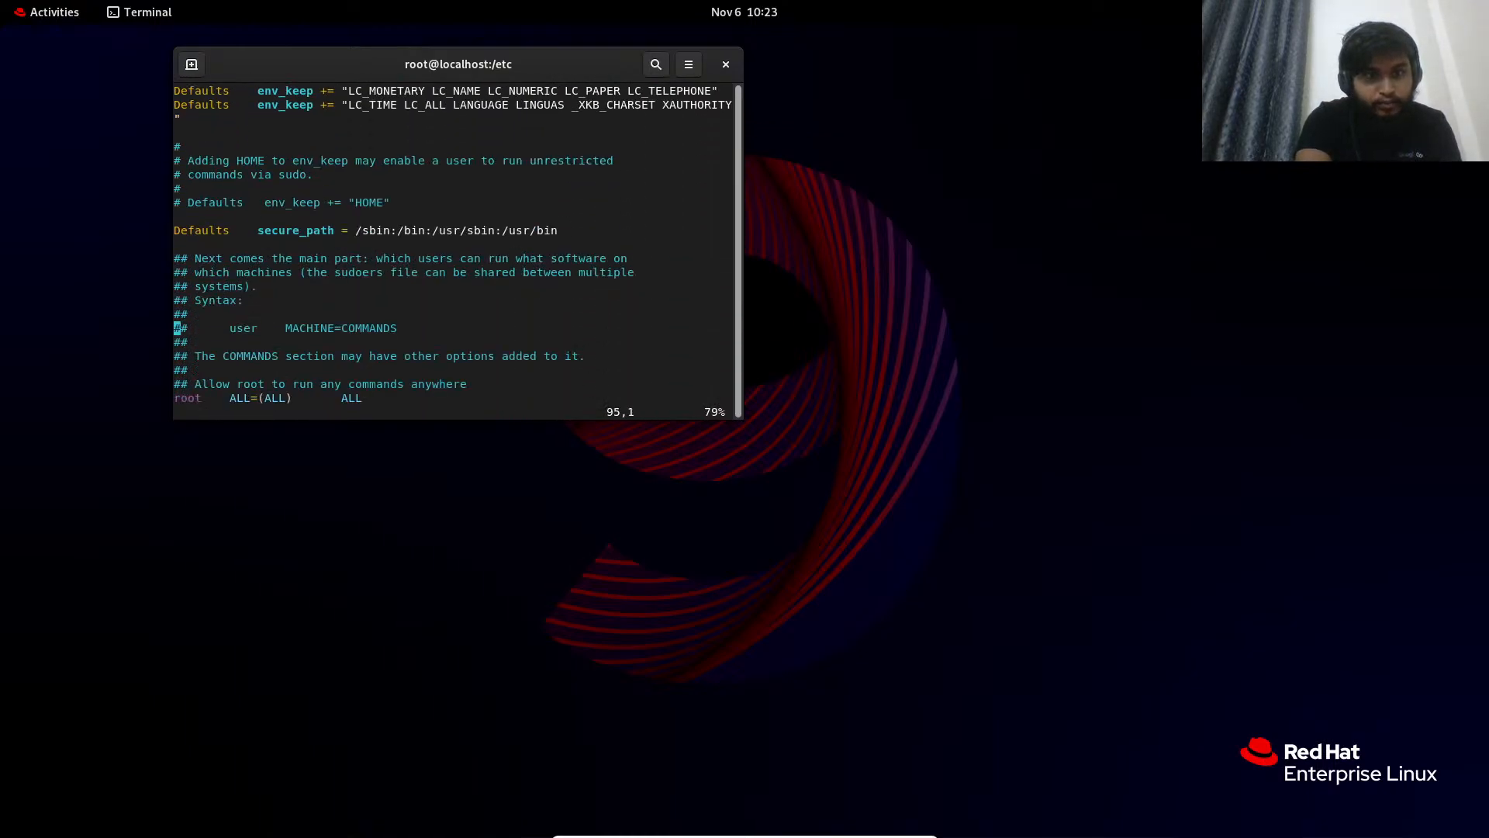
{"action": "key", "text": "Down"}
{"action": "key", "text": "Down"}
{"action": "key", "text": "Down"}
{"action": "key", "text": "Down"}
{"action": "key", "text": "Down"}
{"action": "key", "text": "Down"}
{"action": "key", "text": "Down"}
{"action": "key", "text": "Down"}
{"action": "key", "text": "Down"}
{"action": "key", "text": "Down"}
{"action": "key", "text": "Down"}
{"action": "key", "text": "Down"}
{"action": "key", "text": "Down"}
{"action": "key", "text": "Down"}
{"action": "key", "text": "Down"}
{"action": "key", "text": "Down"}
{"action": "key", "text": "Down"}
{"action": "key", "text": "Down"}
{"action": "key", "text": "Down"}
{"action": "key", "text": "Down"}
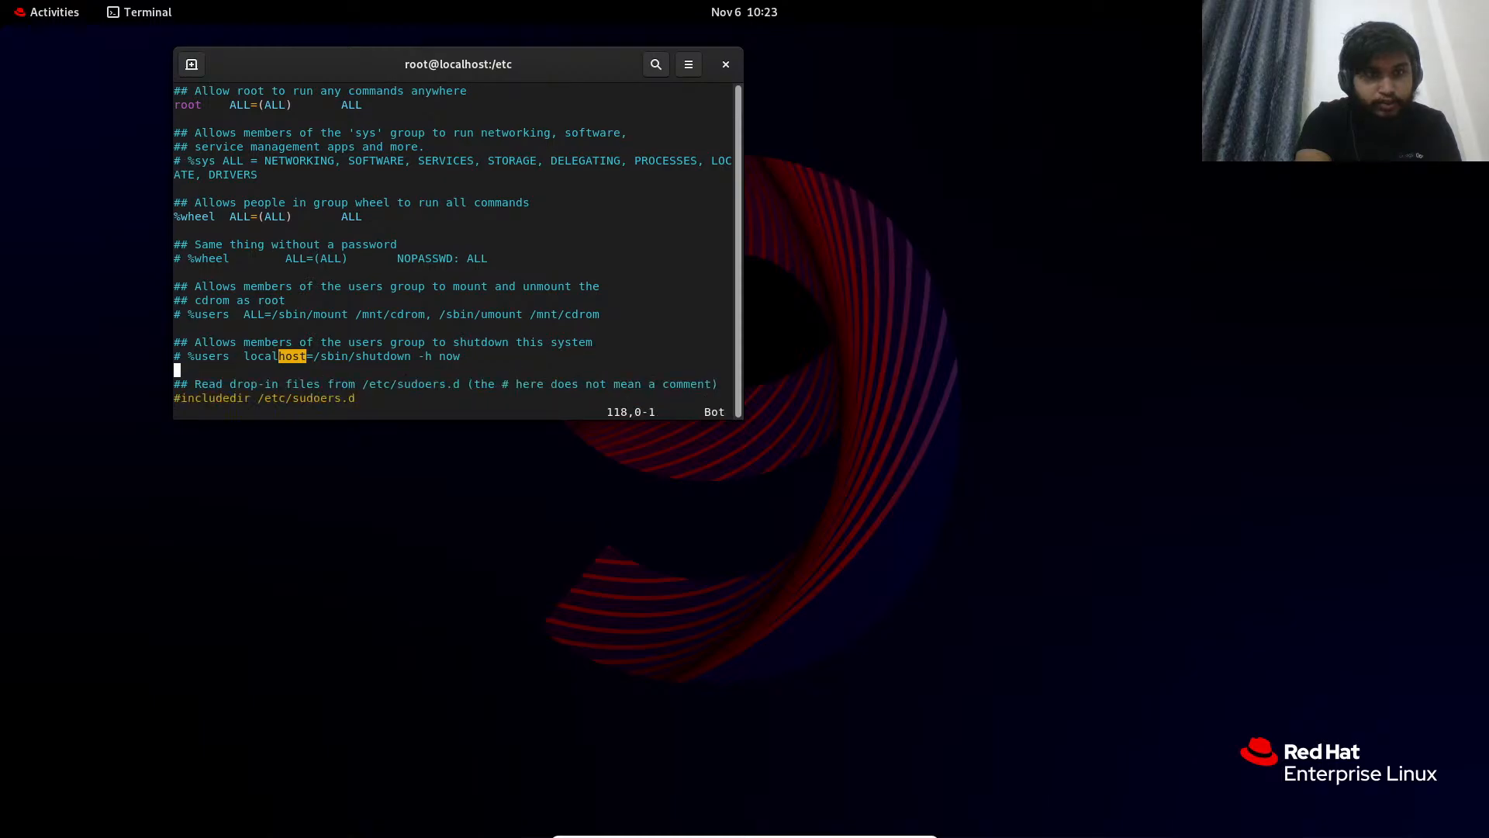
{"action": "key", "text": "Down"}
{"action": "key", "text": "Down"}
{"action": "key", "text": "Up"}
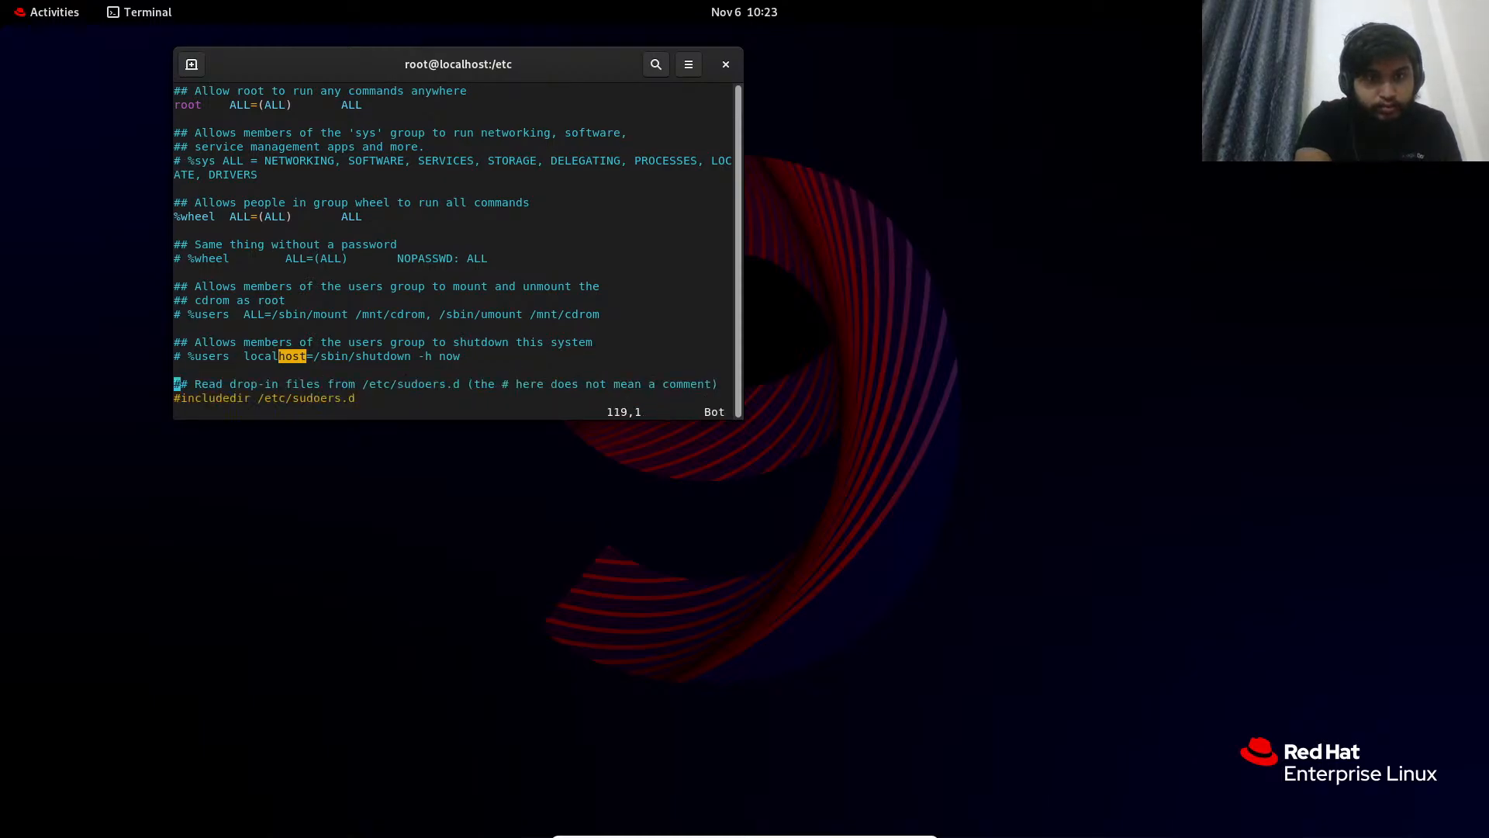
{"action": "key", "text": "Down"}
{"action": "key", "text": "Up"}
{"action": "key", "text": "Down"}
{"action": "key", "text": "Up"}
{"action": "key", "text": "Up"}
{"action": "key", "text": "Up"}
{"action": "key", "text": "Up"}
{"action": "key", "text": "Up"}
{"action": "key", "text": "Up"}
{"action": "key", "text": "Up"}
{"action": "key", "text": "Up"}
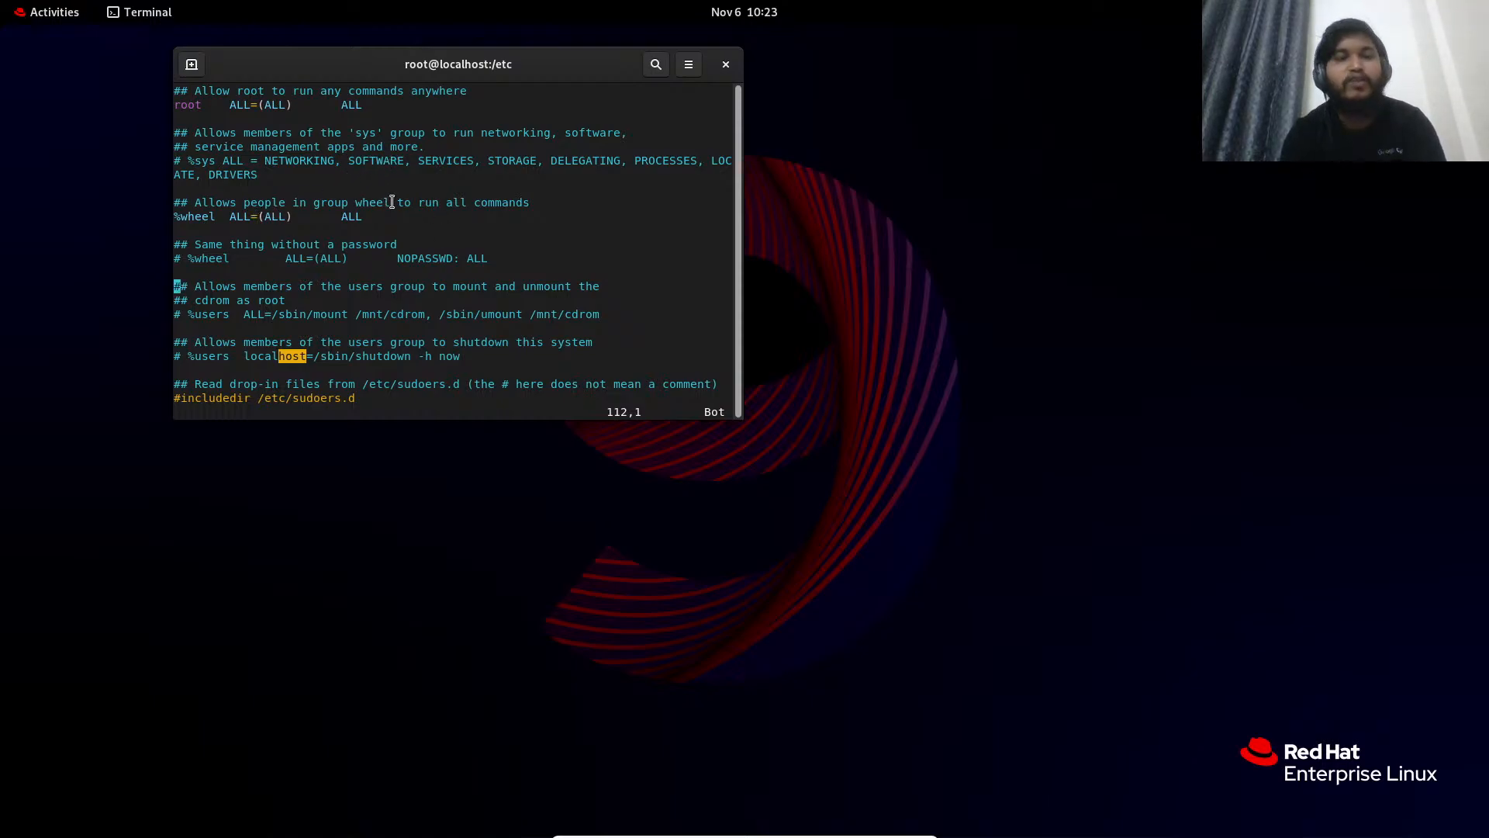
Step: Highlight ALL on the %wheel line and NOPASSWD on the commented wheel line
{"action": "left_click_drag", "start_coordinate": [327, 219], "coordinate": [417, 214]}
{"action": "left_click", "coordinate": [345, 217]}
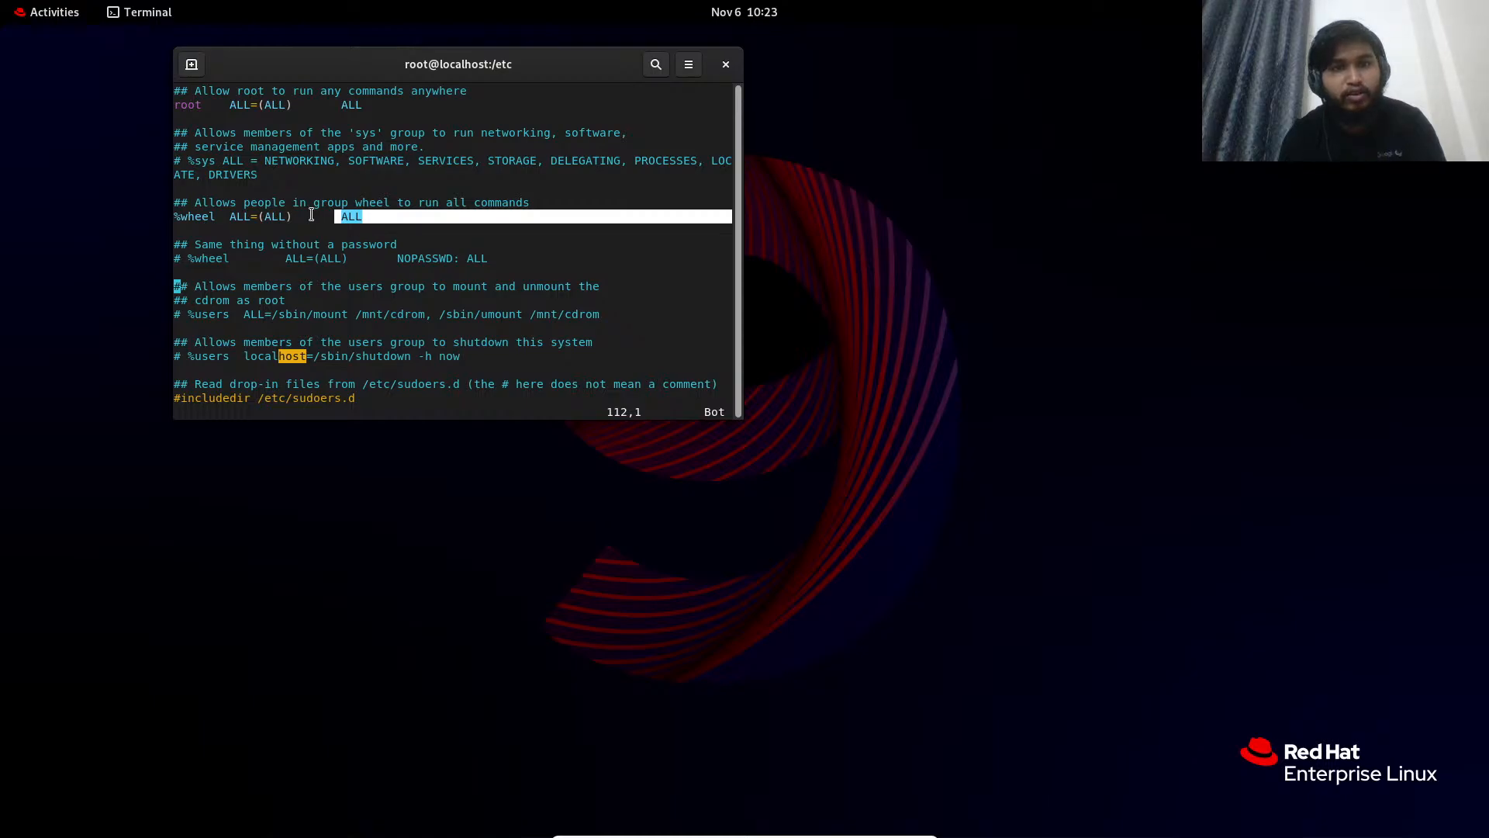
{"action": "left_click", "coordinate": [464, 259]}
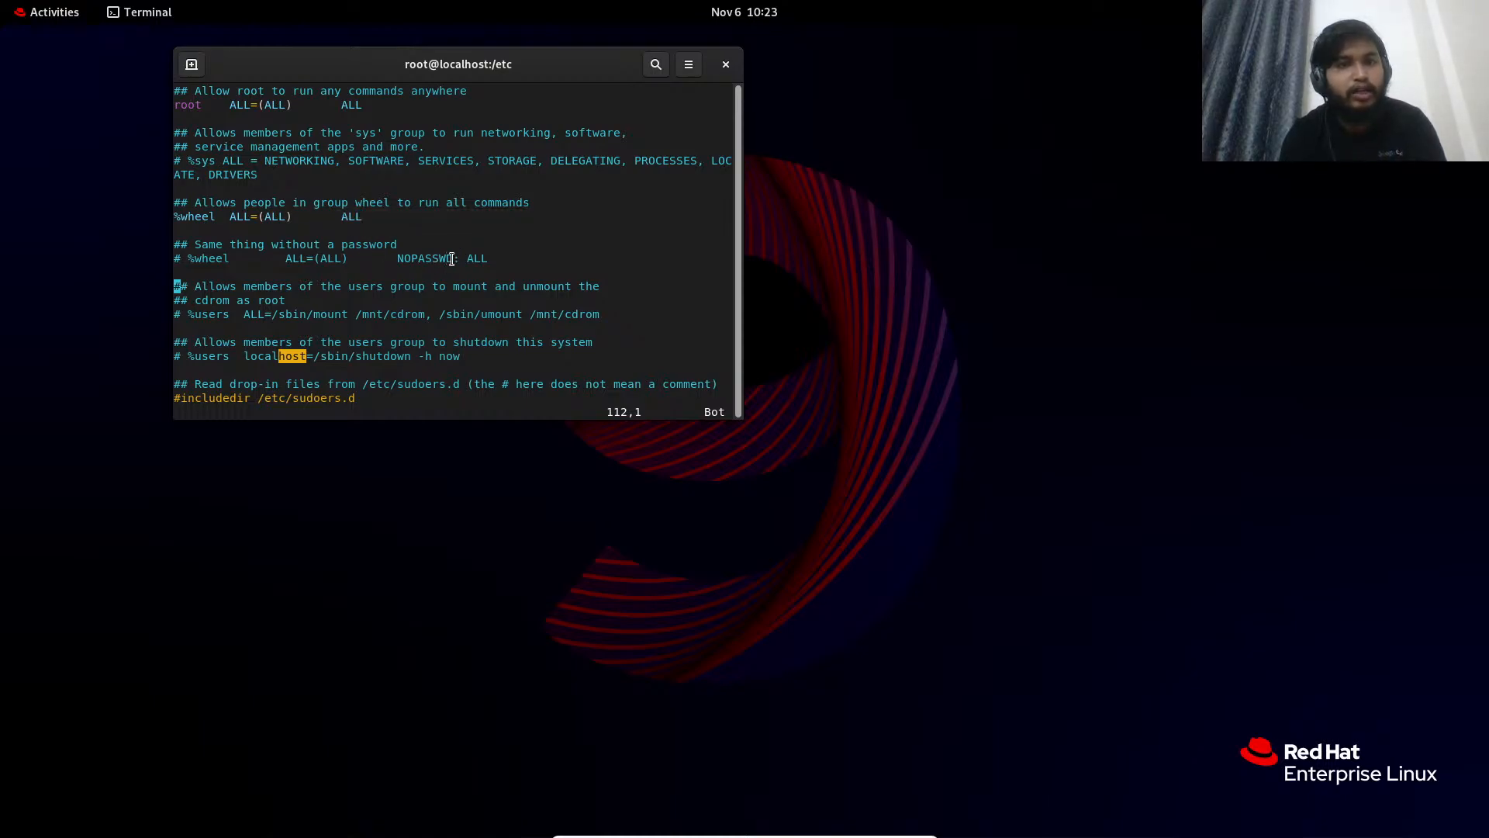
{"action": "left_click_drag", "start_coordinate": [464, 259], "coordinate": [383, 260]}
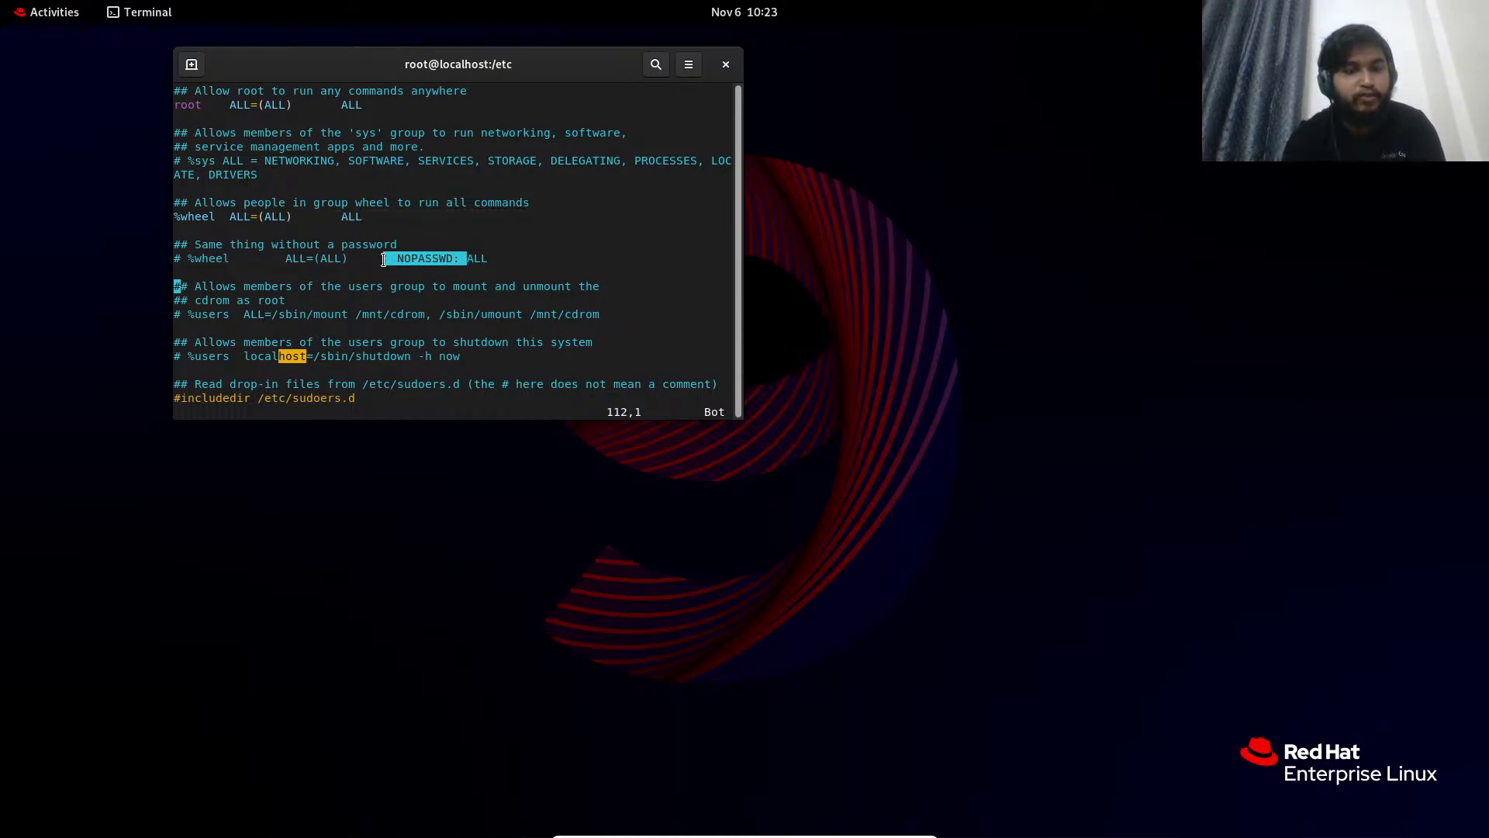
Step: Quit vim on sudoers back to the shell, discarding a half-typed 'vim sudo' command
{"action": "type", "text": ":q"}
{"action": "key", "text": "Return"}
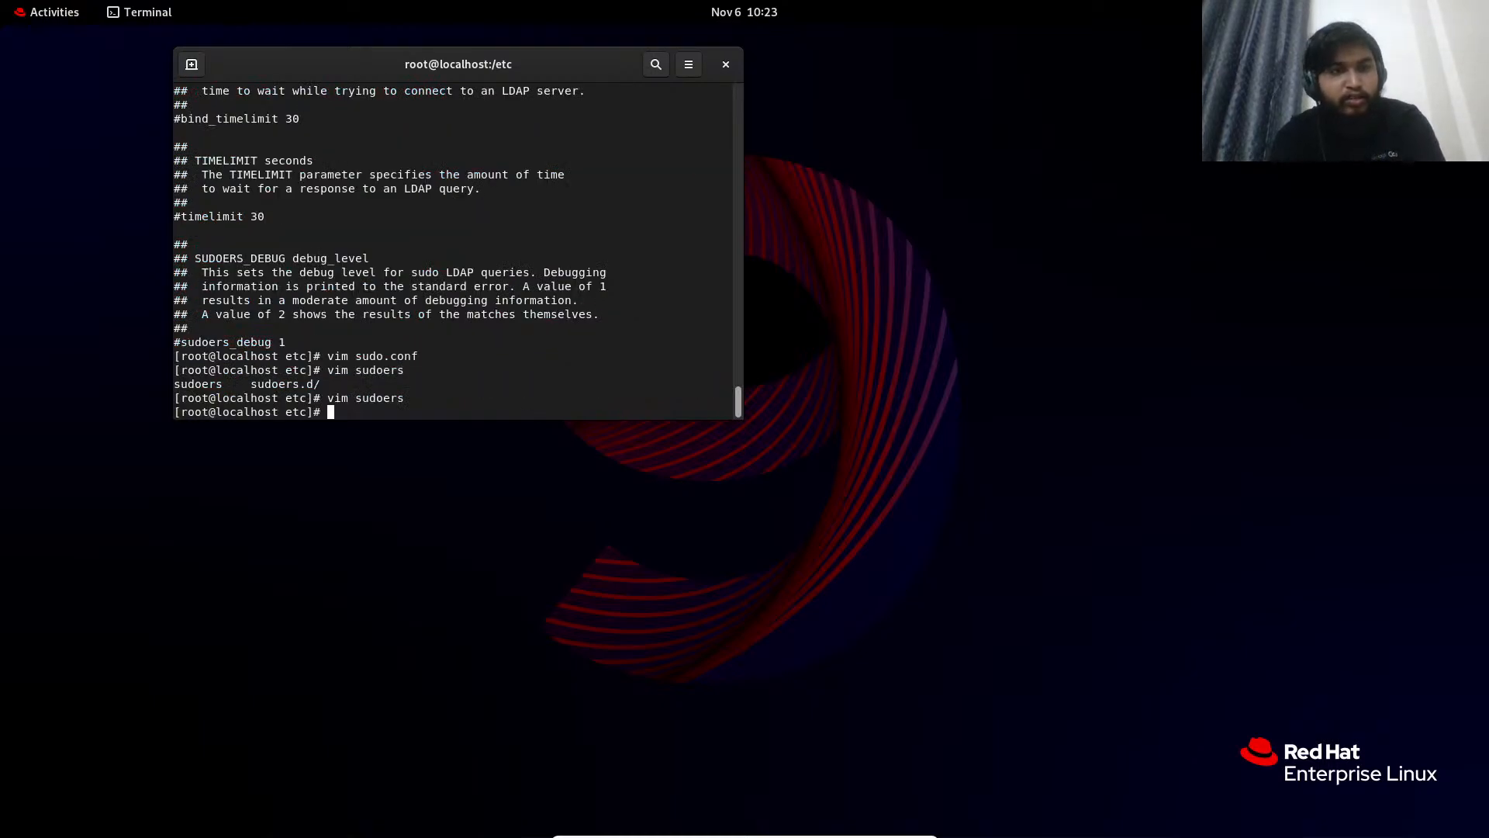
{"action": "type", "text": "vim sudo"}
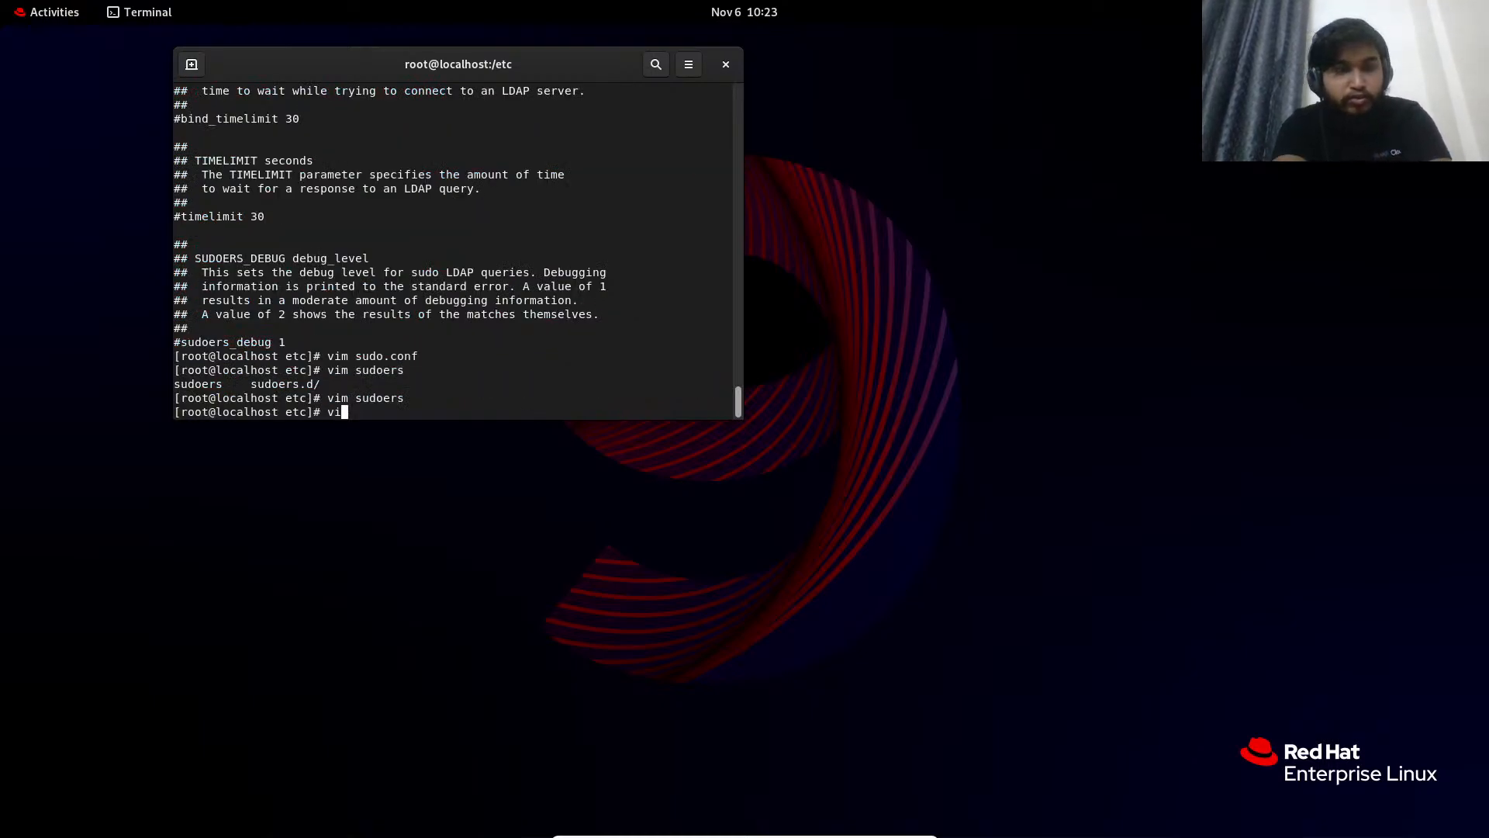
{"action": "key", "text": "BackSpace"}
{"action": "key", "text": "BackSpace"}
{"action": "key", "text": "BackSpace"}
{"action": "key", "text": "BackSpace"}
{"action": "key", "text": "BackSpace"}
{"action": "key", "text": "BackSpace"}
{"action": "key", "text": "BackSpace"}
{"action": "key", "text": "BackSpace"}
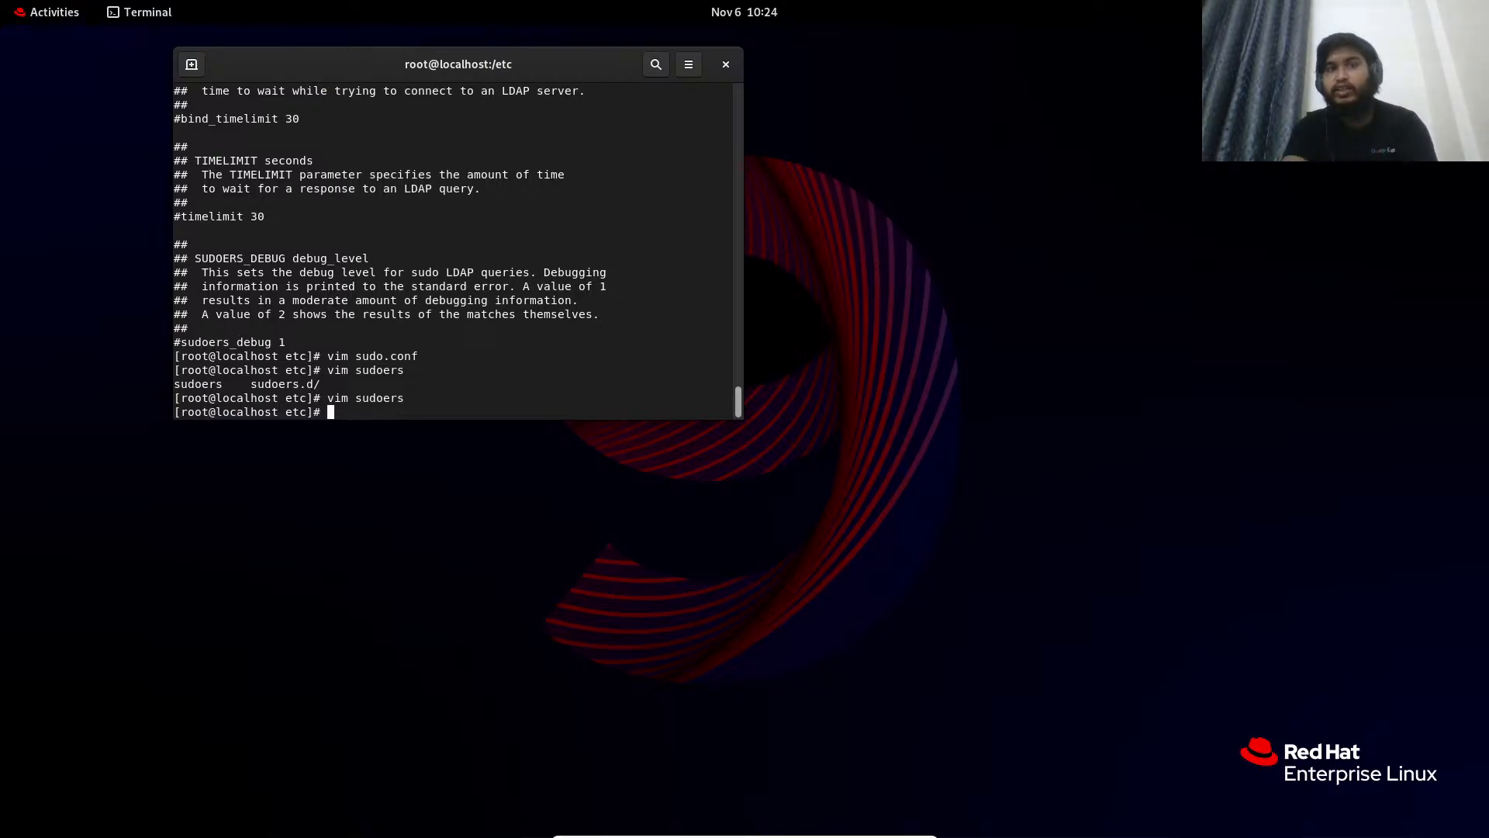
Step: Log out of the desktop session from the system menu and confirm
{"action": "left_click", "coordinate": [1443, 11]}
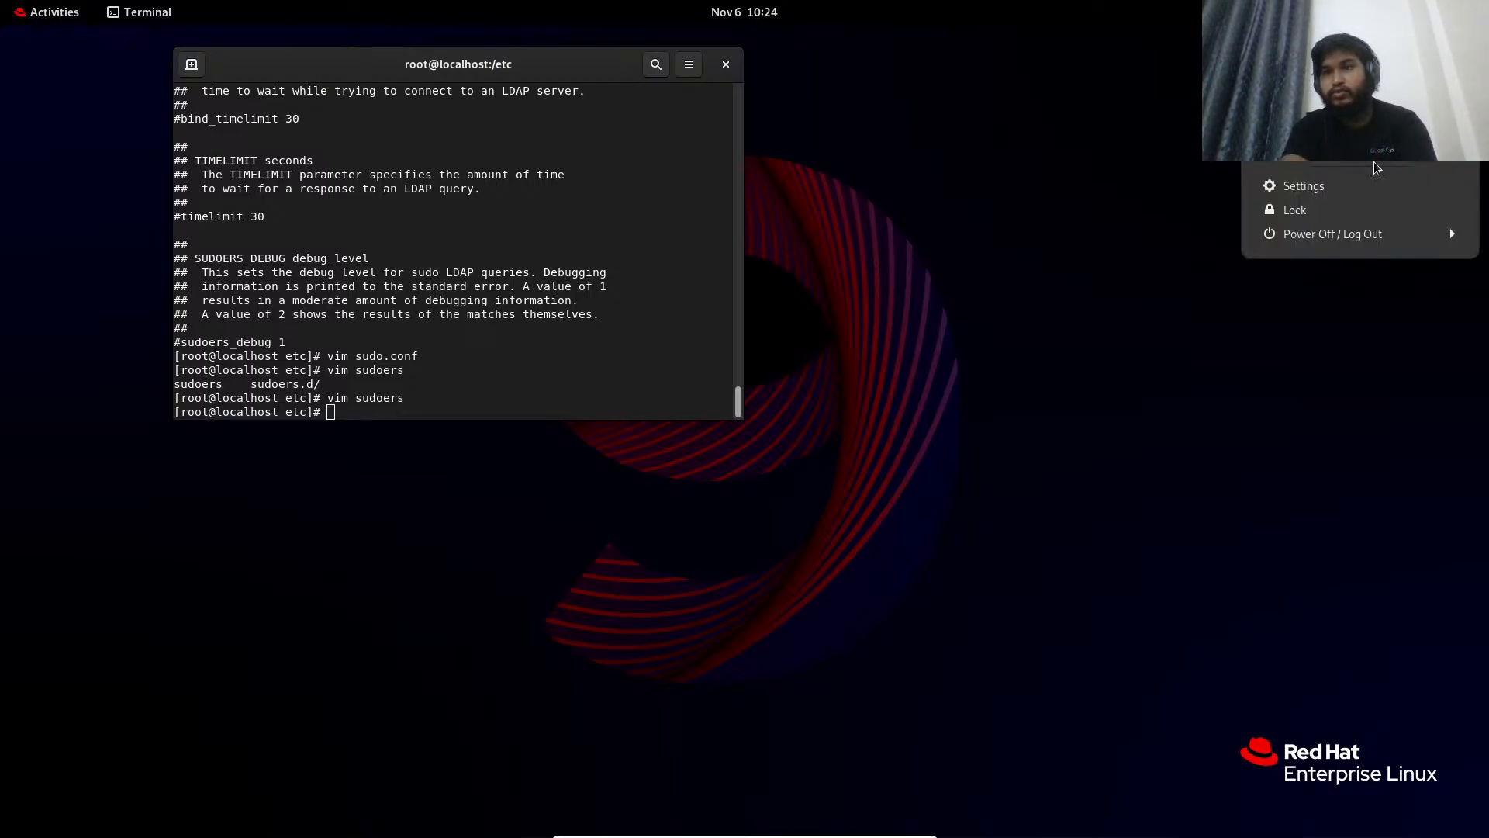
{"action": "left_click", "coordinate": [1356, 233]}
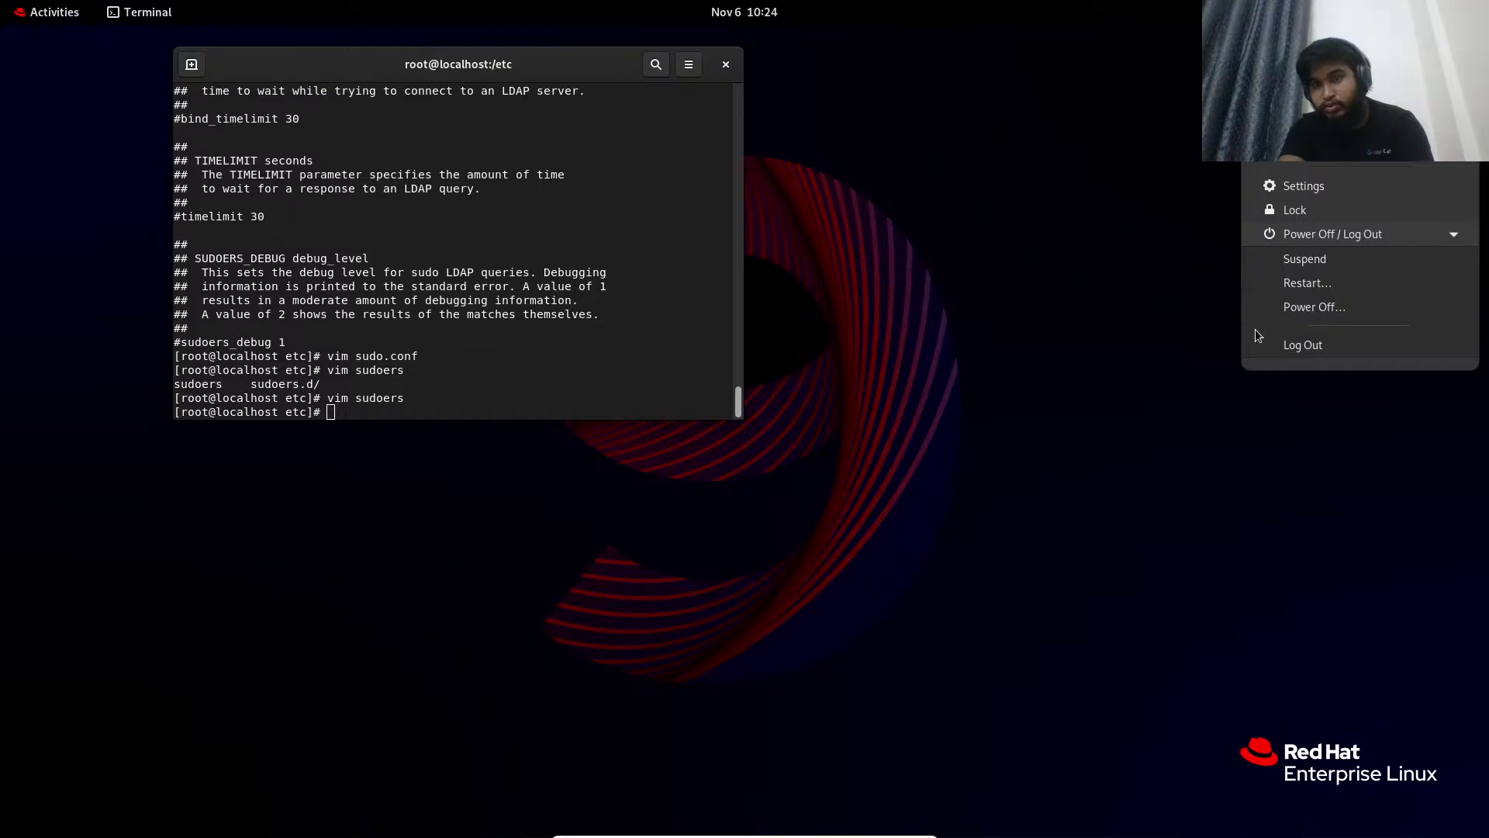
{"action": "left_click", "coordinate": [1284, 353]}
{"action": "left_click", "coordinate": [855, 482]}
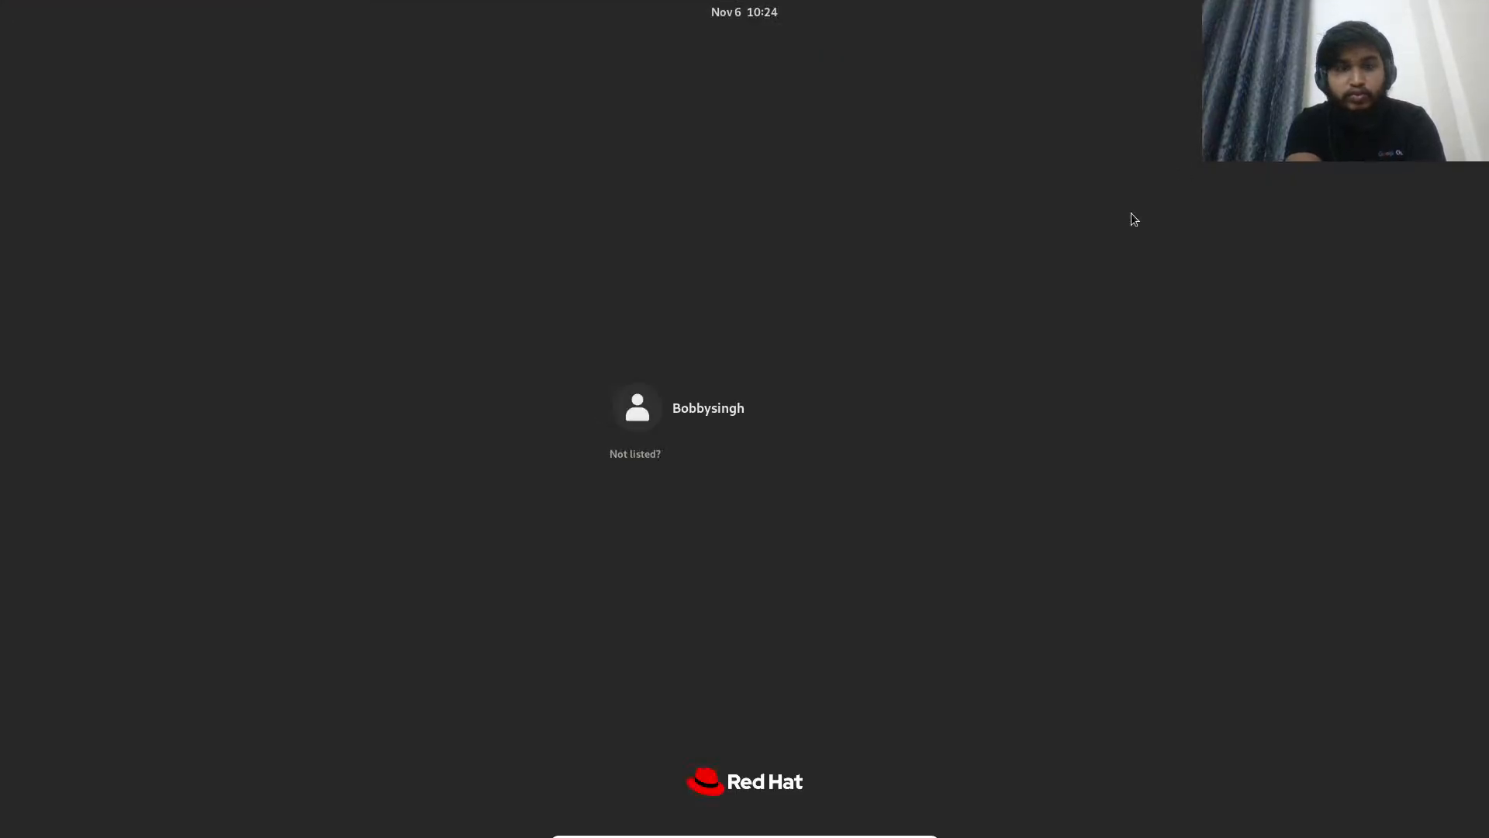
Step: Sign in as root via 'Not listed?' with the account password, then open the Activities overview
{"action": "left_click", "coordinate": [645, 456]}
{"action": "type", "text": "roo"}
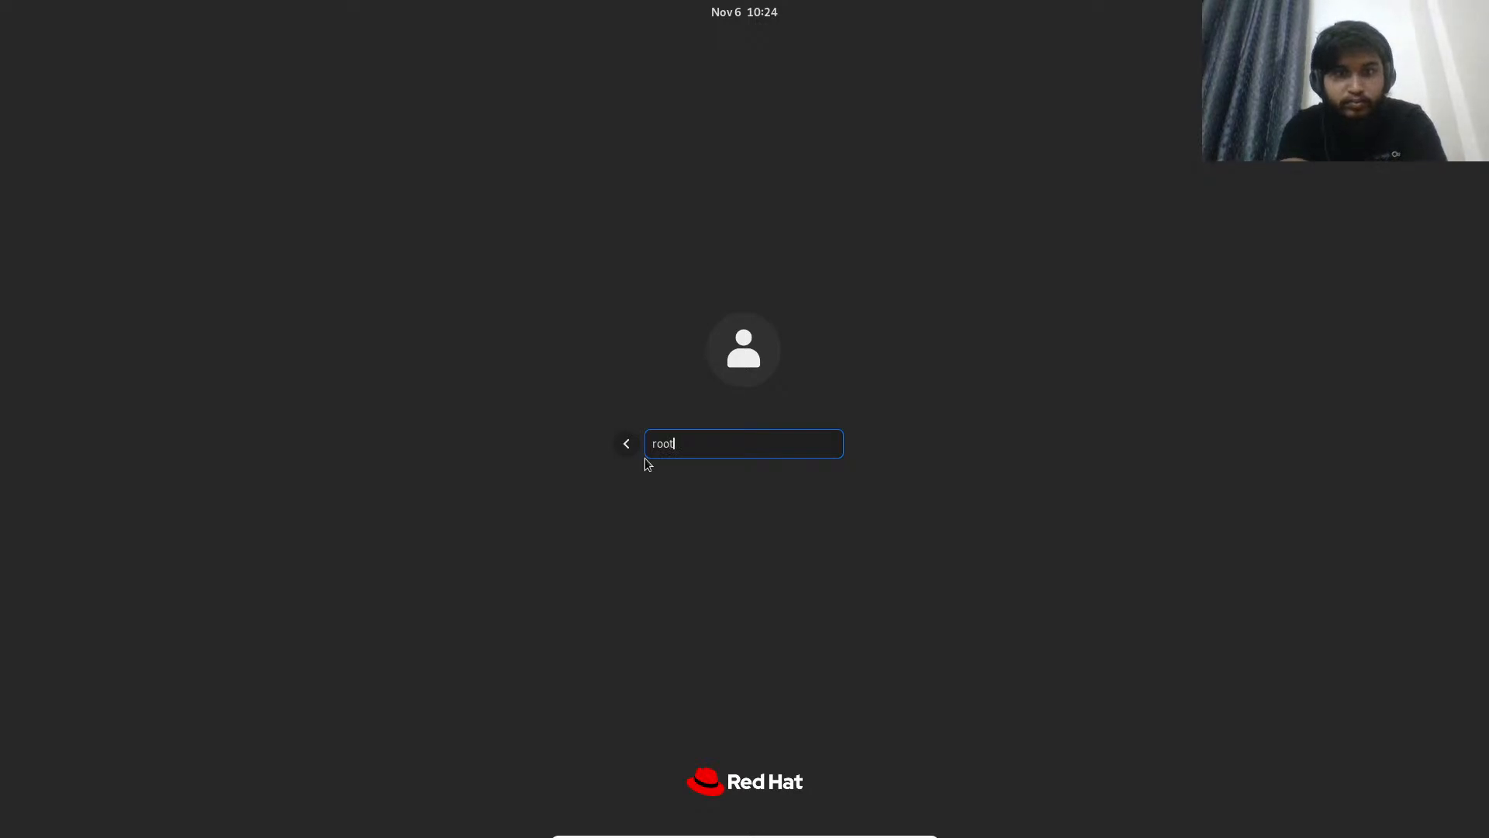
{"action": "type", "text": "t"}
{"action": "key", "text": "Return"}
{"action": "type", "text": "•••••"}
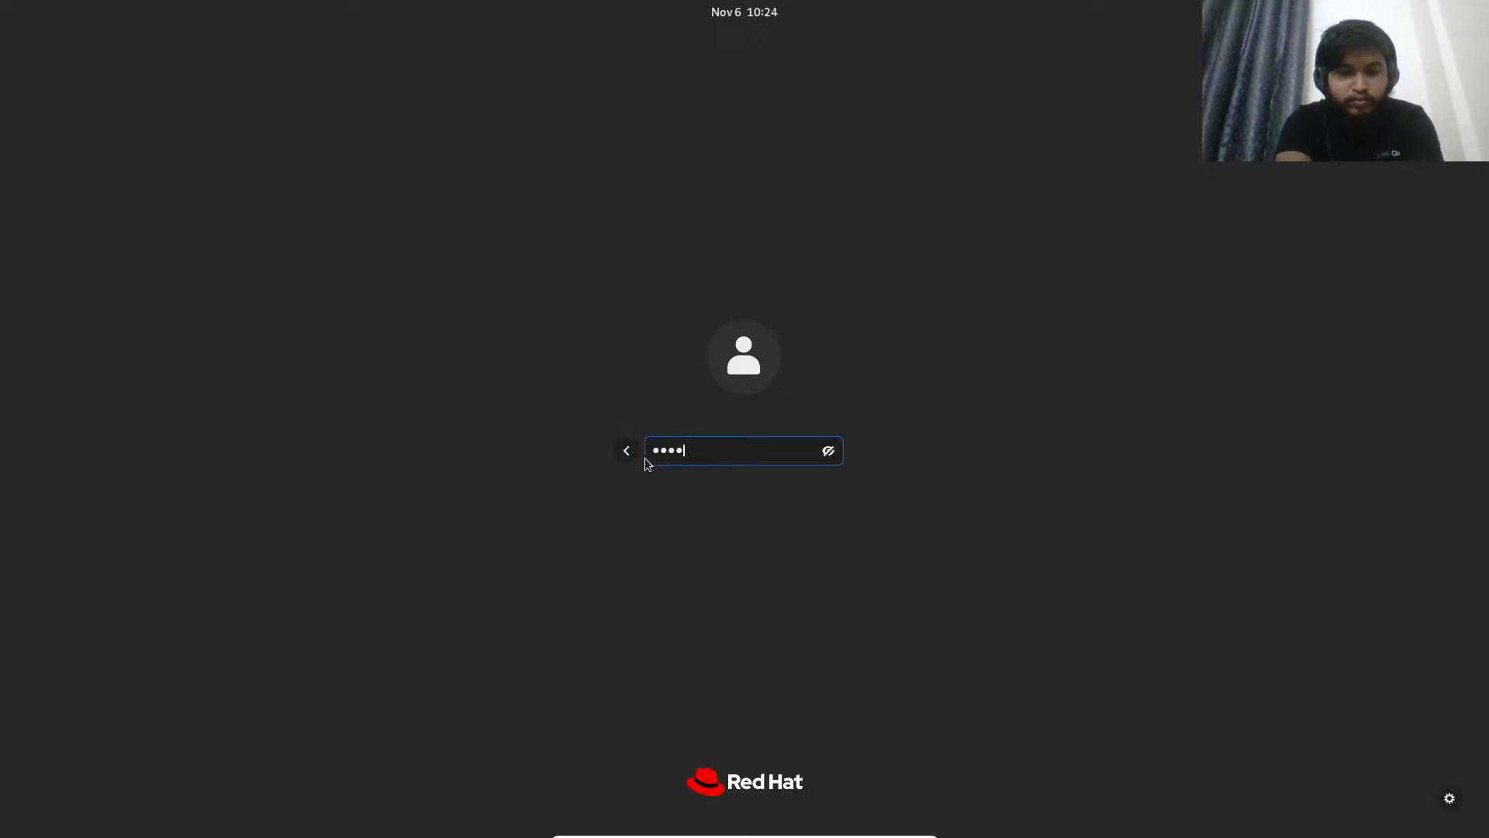
{"action": "key", "text": "Return"}
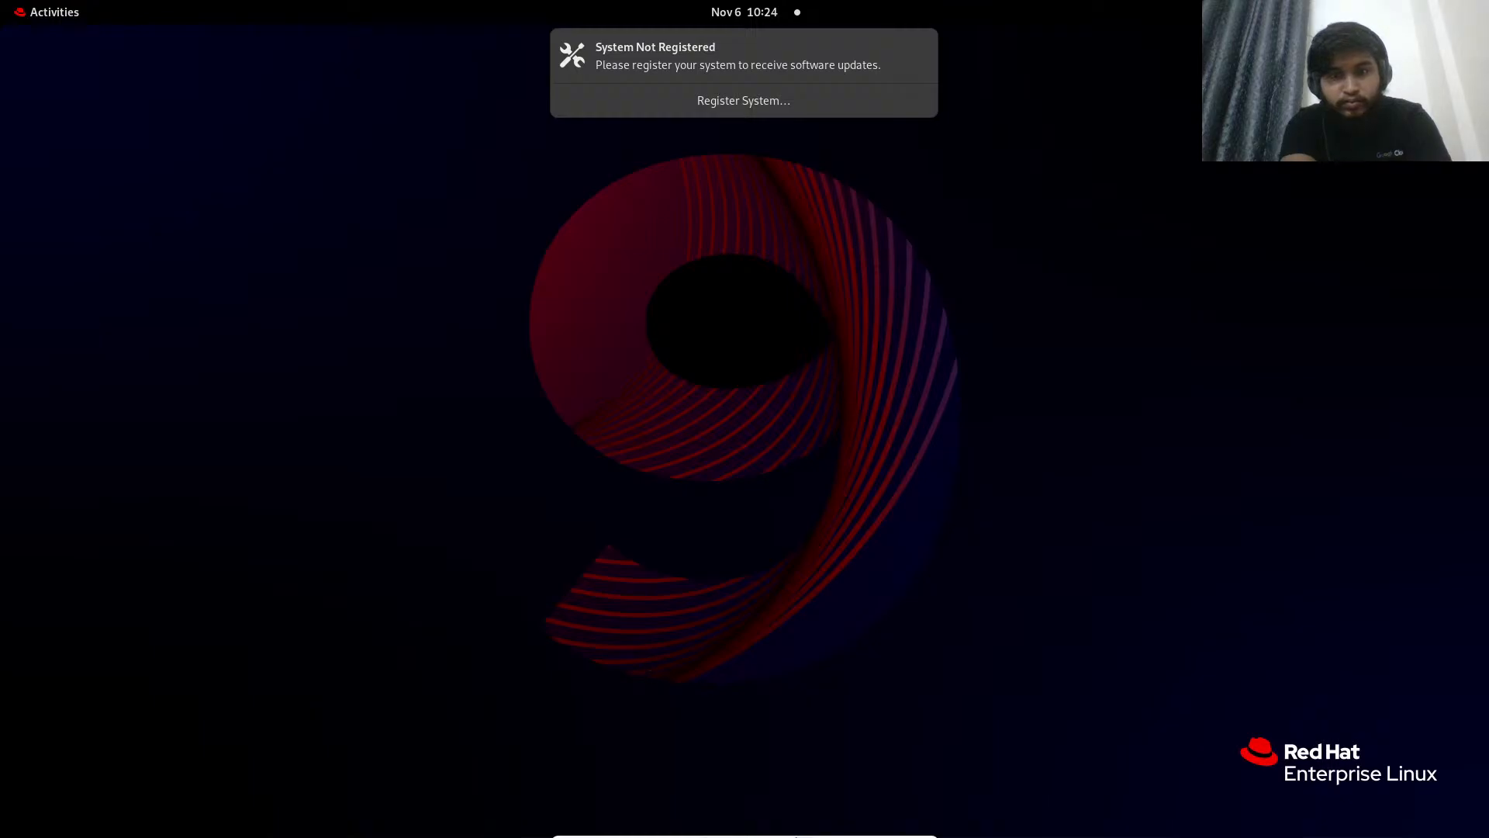
{"action": "left_click", "coordinate": [30, 6]}
Step: In a new terminal, open /etc/sudoers in vim using Tab completion
{"action": "left_click", "coordinate": [824, 780]}
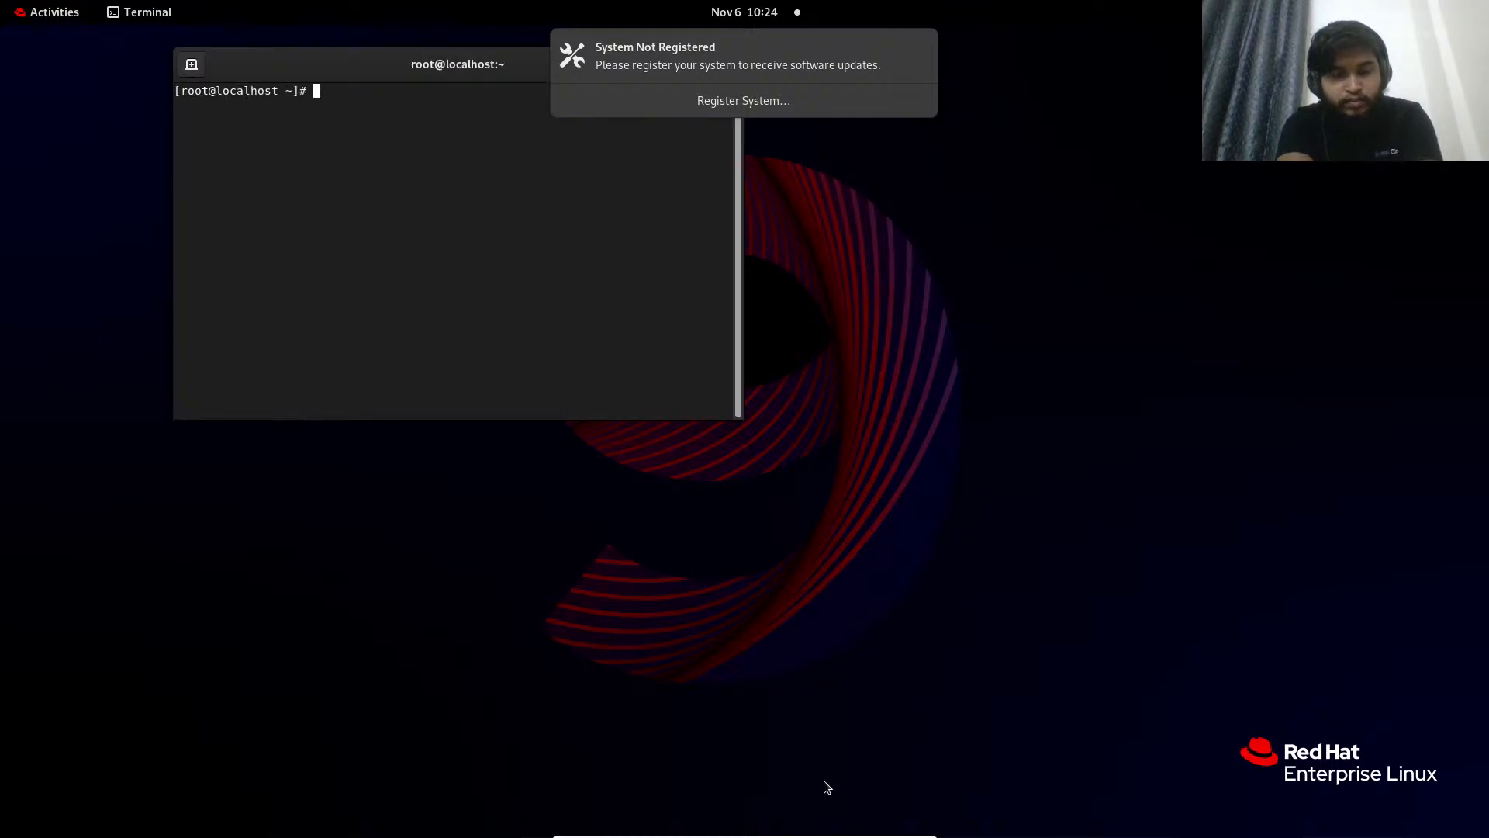
{"action": "type", "text": "vim"}
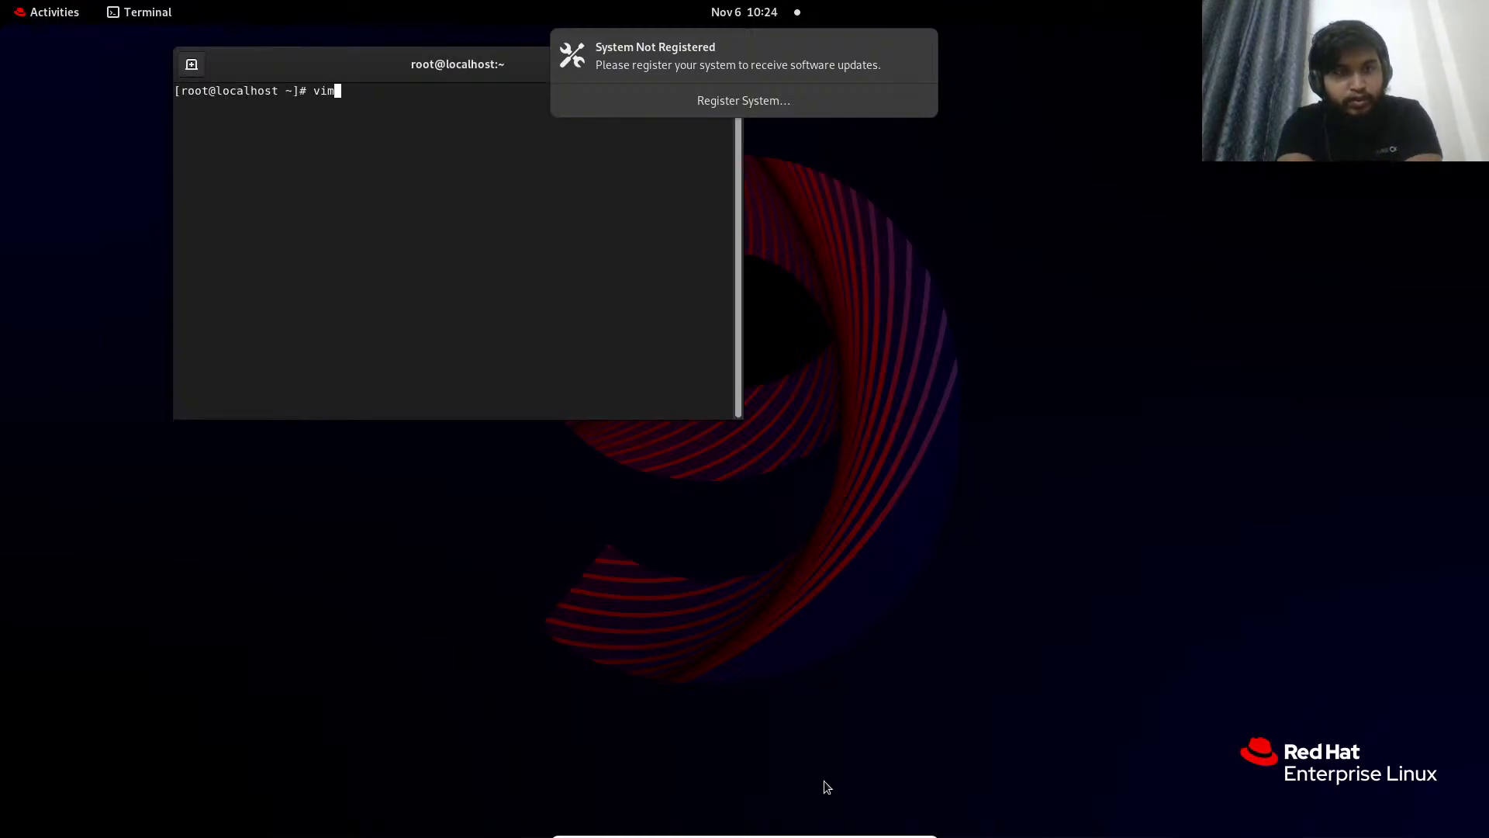
{"action": "type", "text": " /etc/sud"}
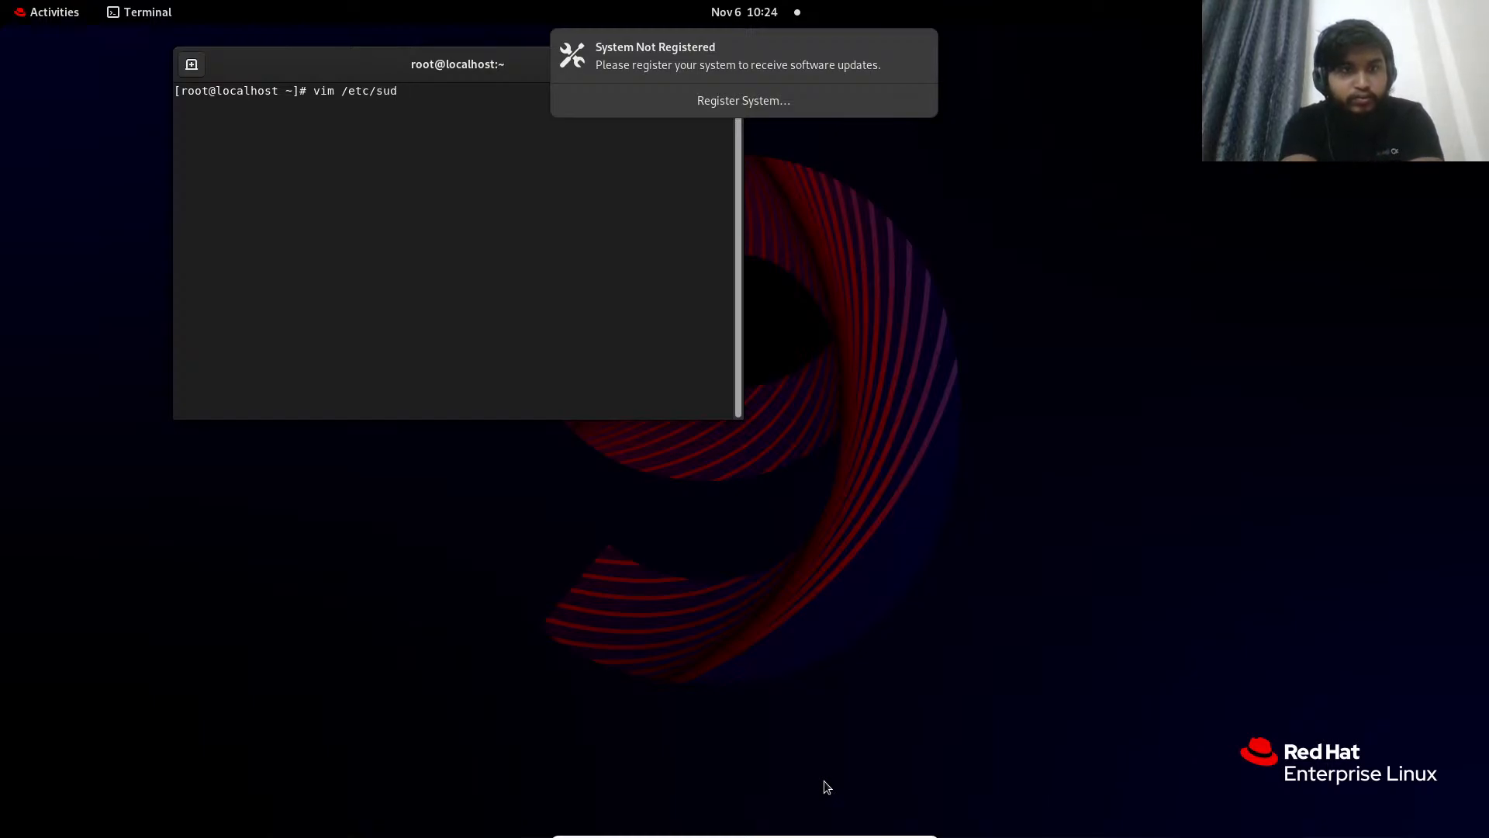
{"action": "key", "text": "Tab"}
{"action": "key", "text": "Tab"}
{"action": "key", "text": "Tab"}
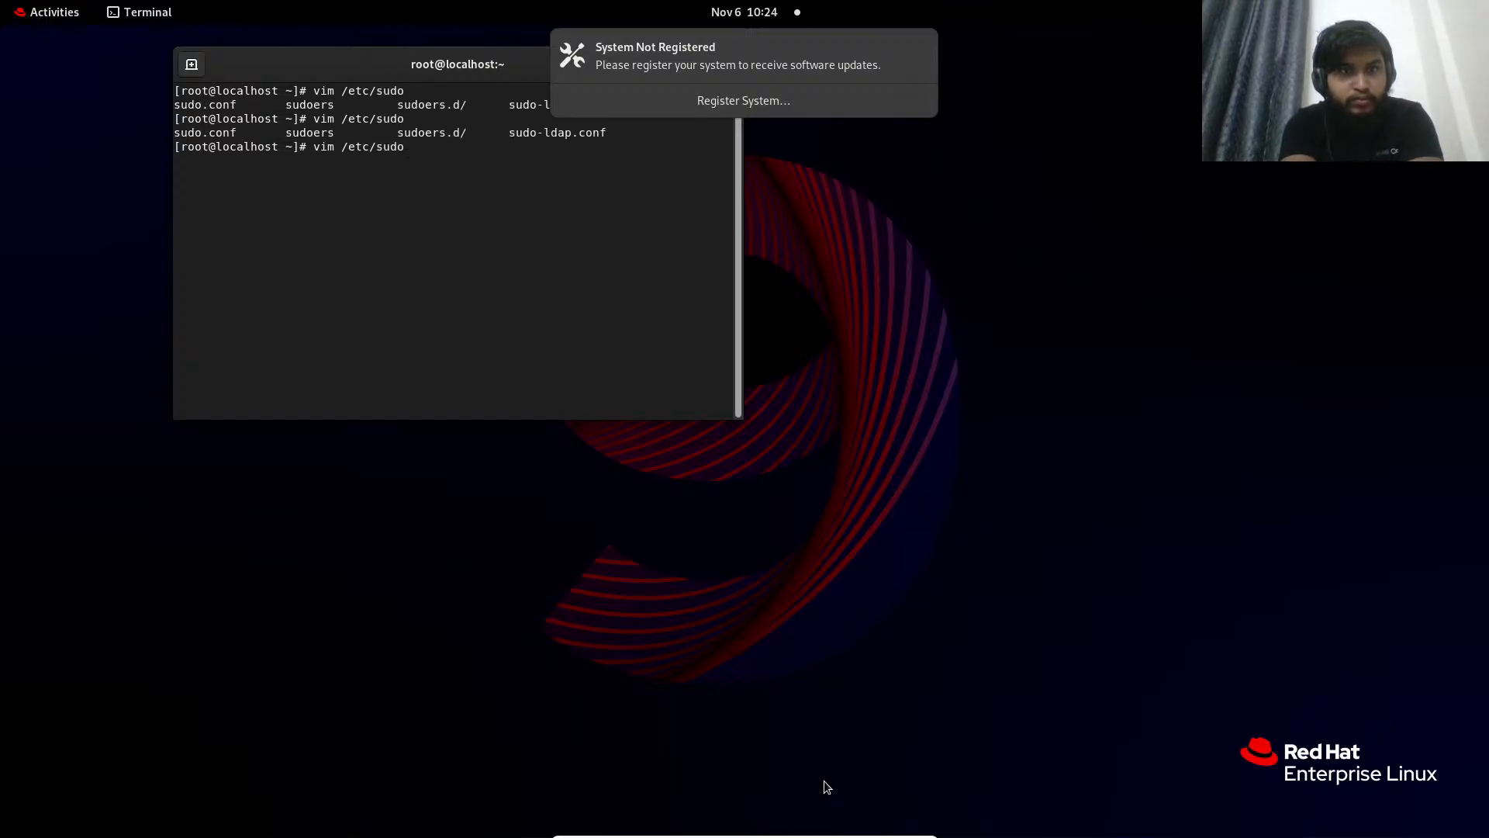
{"action": "type", "text": "ers"}
{"action": "key", "text": "Tab"}
{"action": "key", "text": "Tab"}
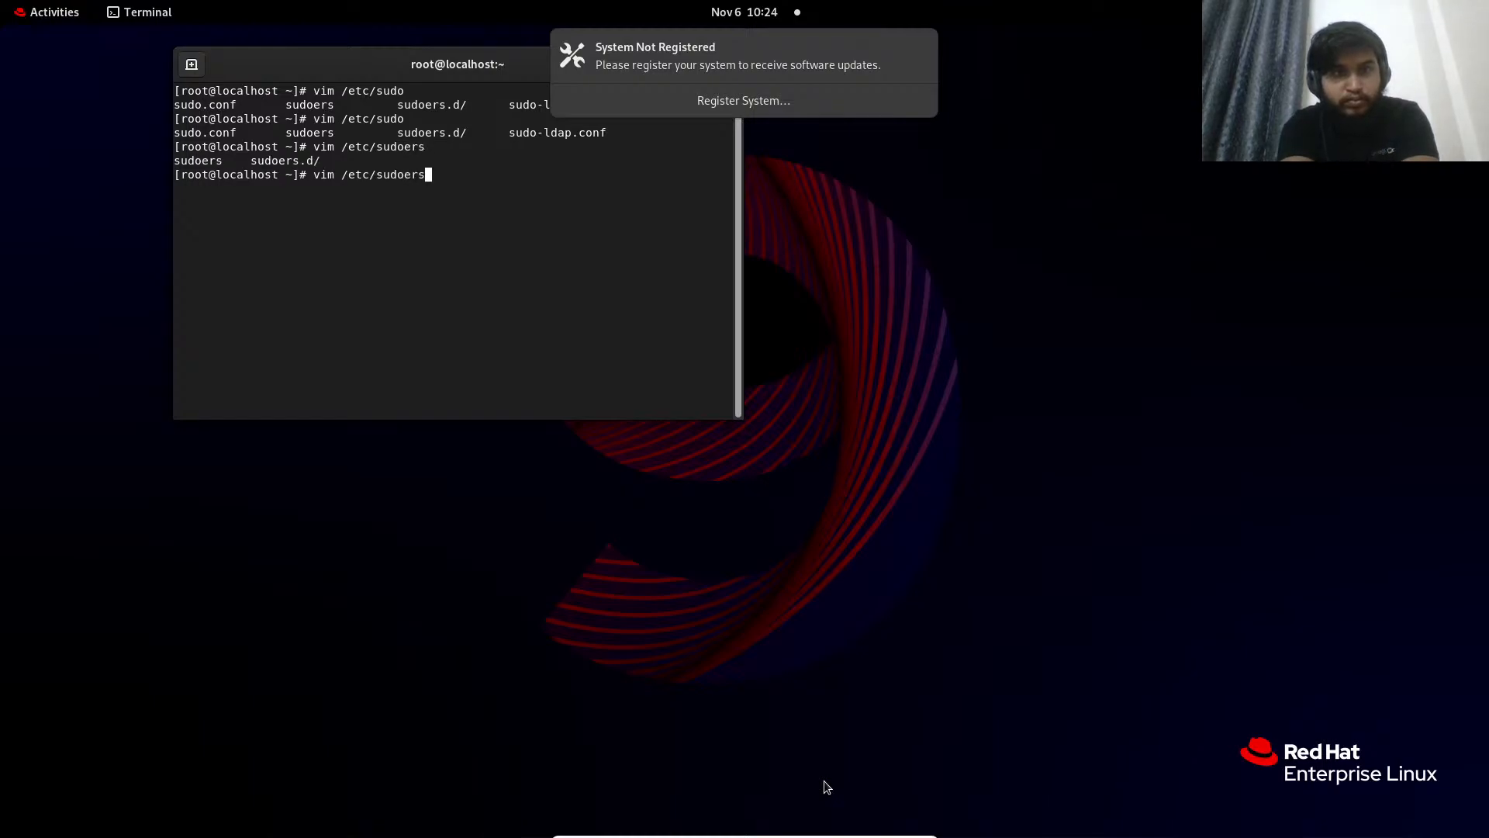
{"action": "type", "text": "."}
{"action": "key", "text": "Tab"}
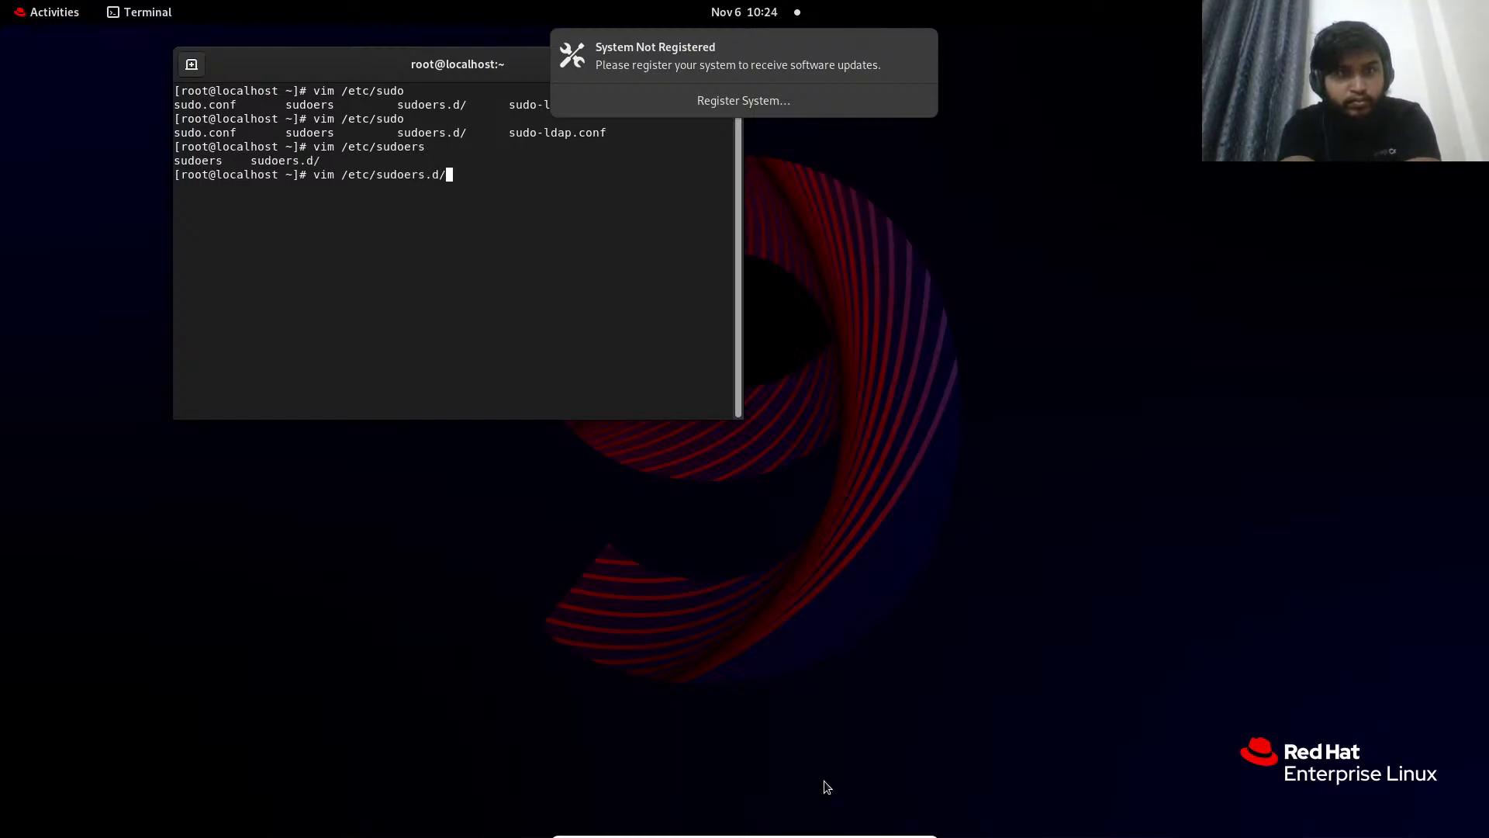
{"action": "key", "text": "BackSpace"}
{"action": "key", "text": "BackSpace"}
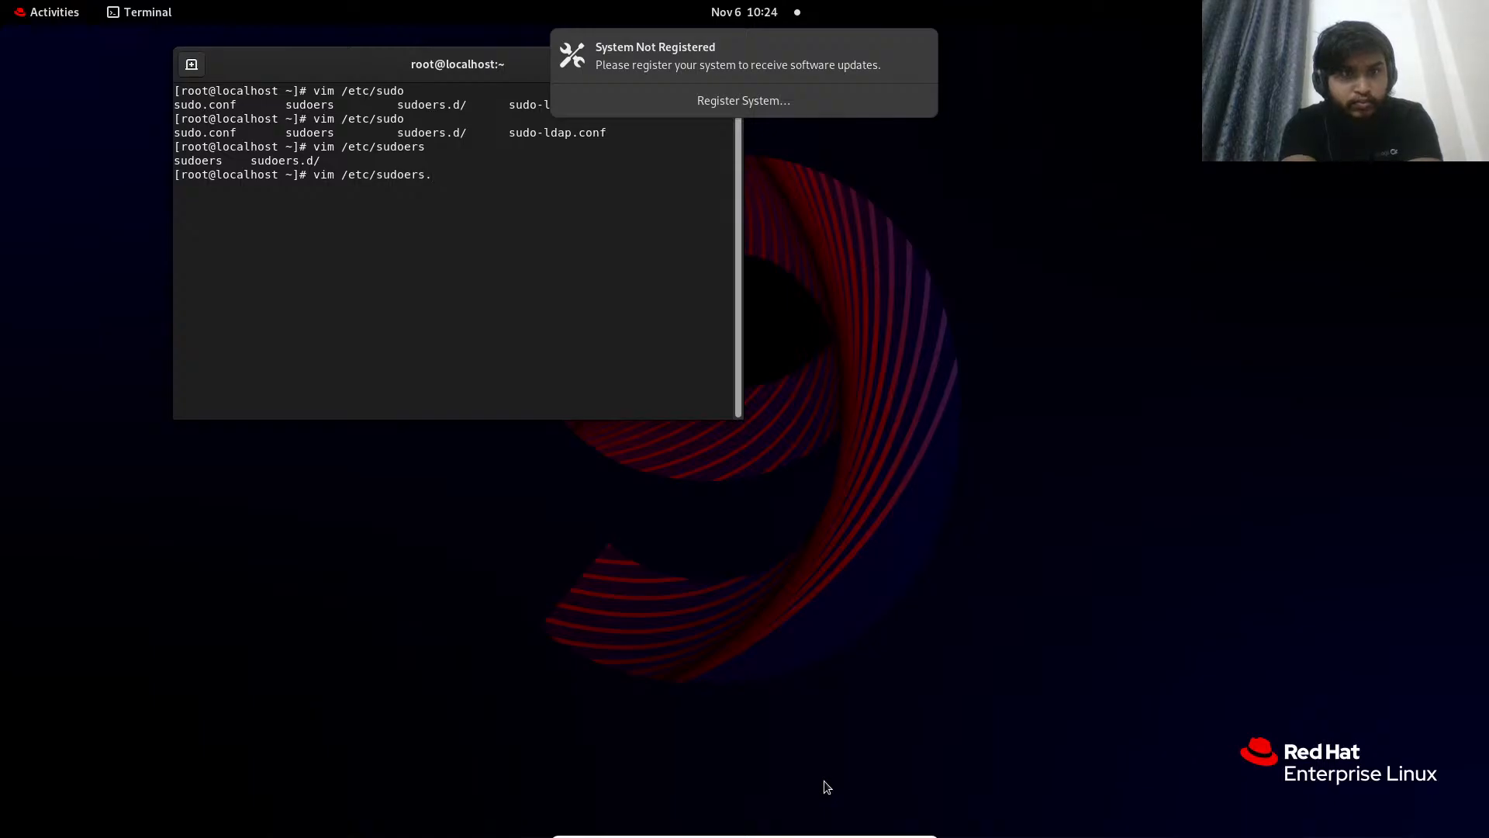
{"action": "key", "text": "Return"}
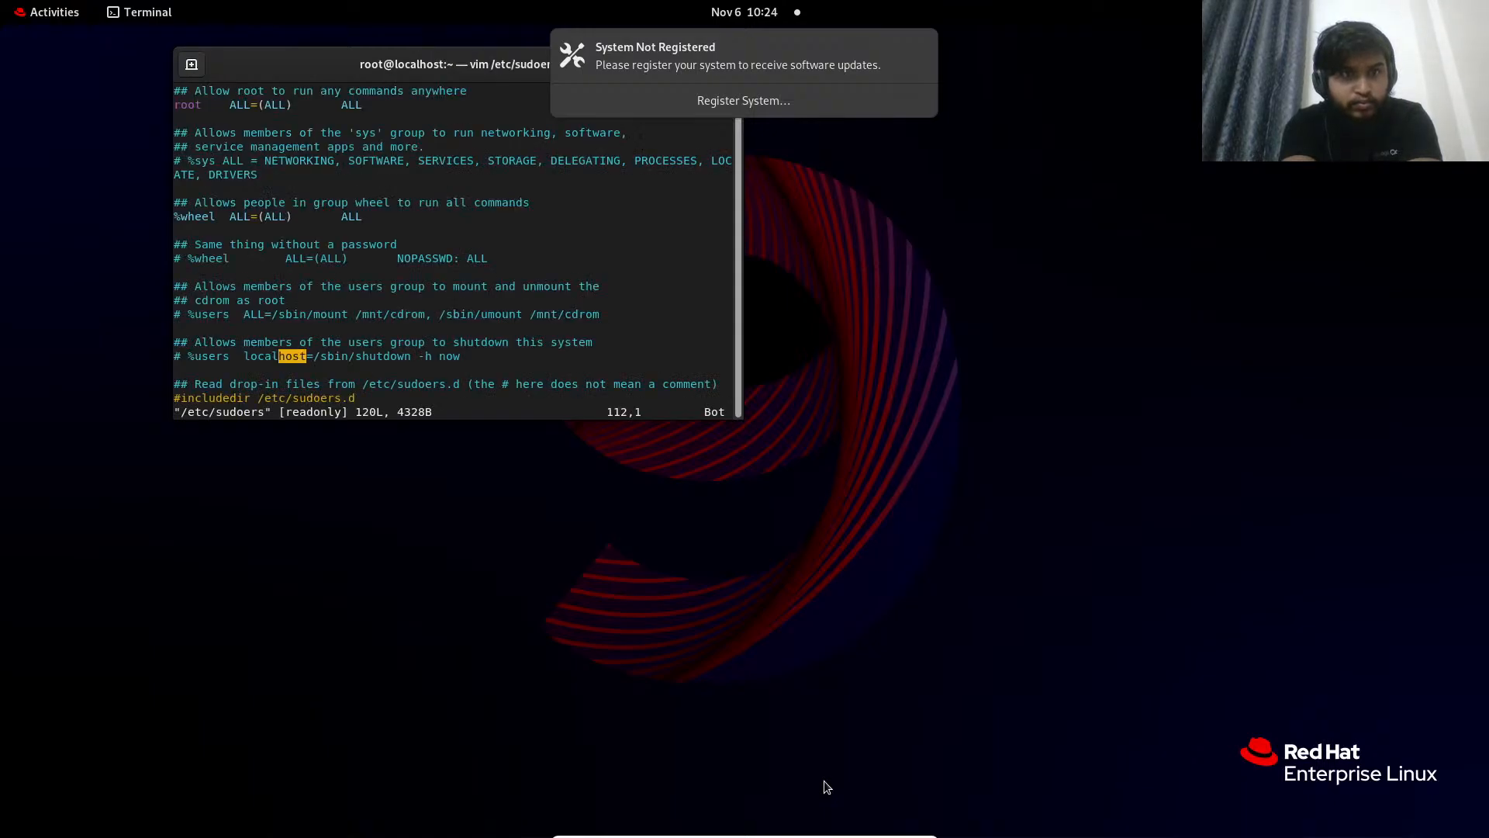
Step: Jump to the last line of /etc/sudoers and quit vim without editing
{"action": "key", "text": "shift+g"}
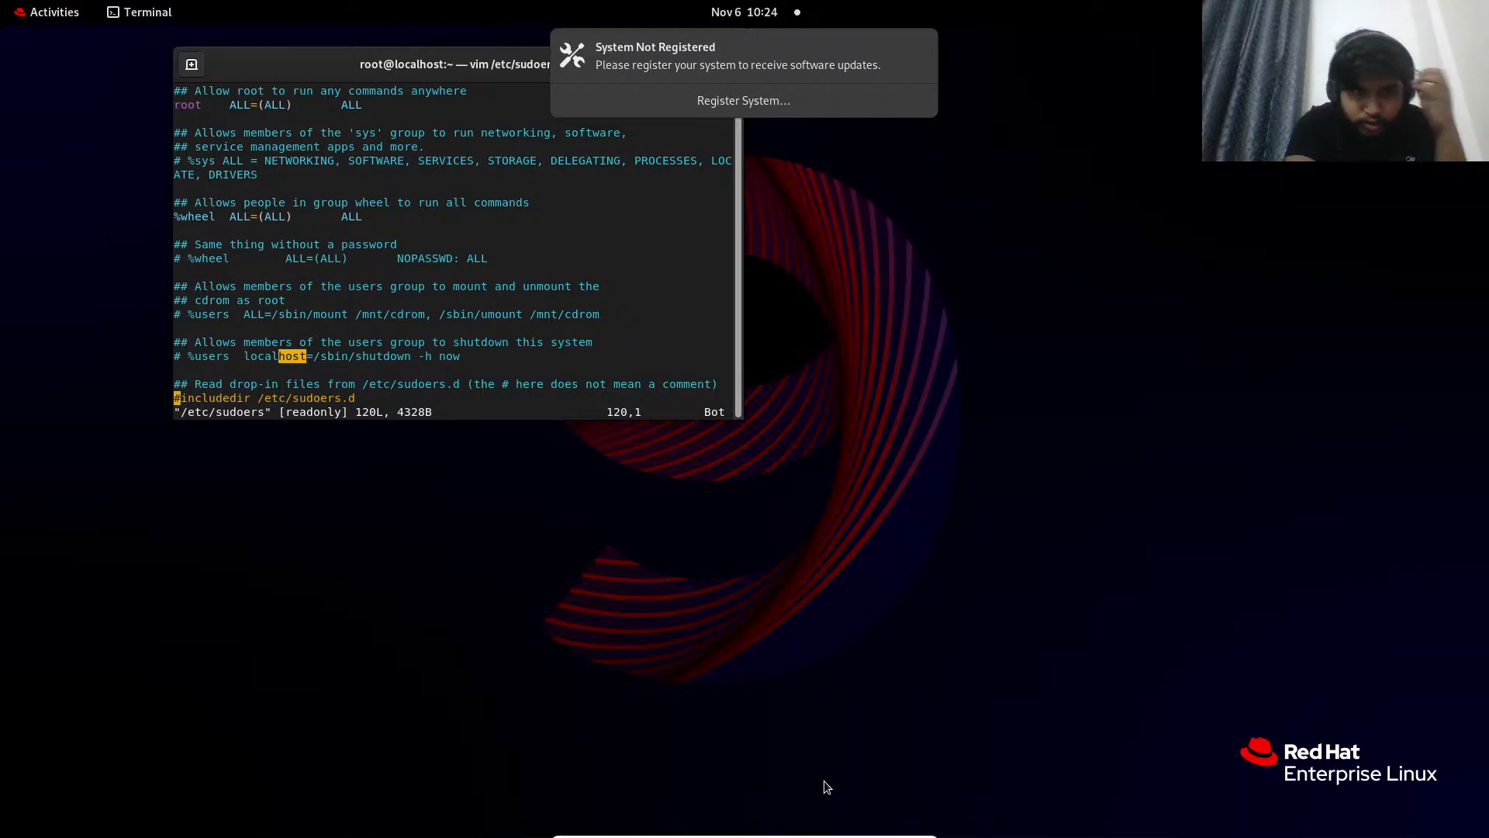
{"action": "type", "text": ":q"}
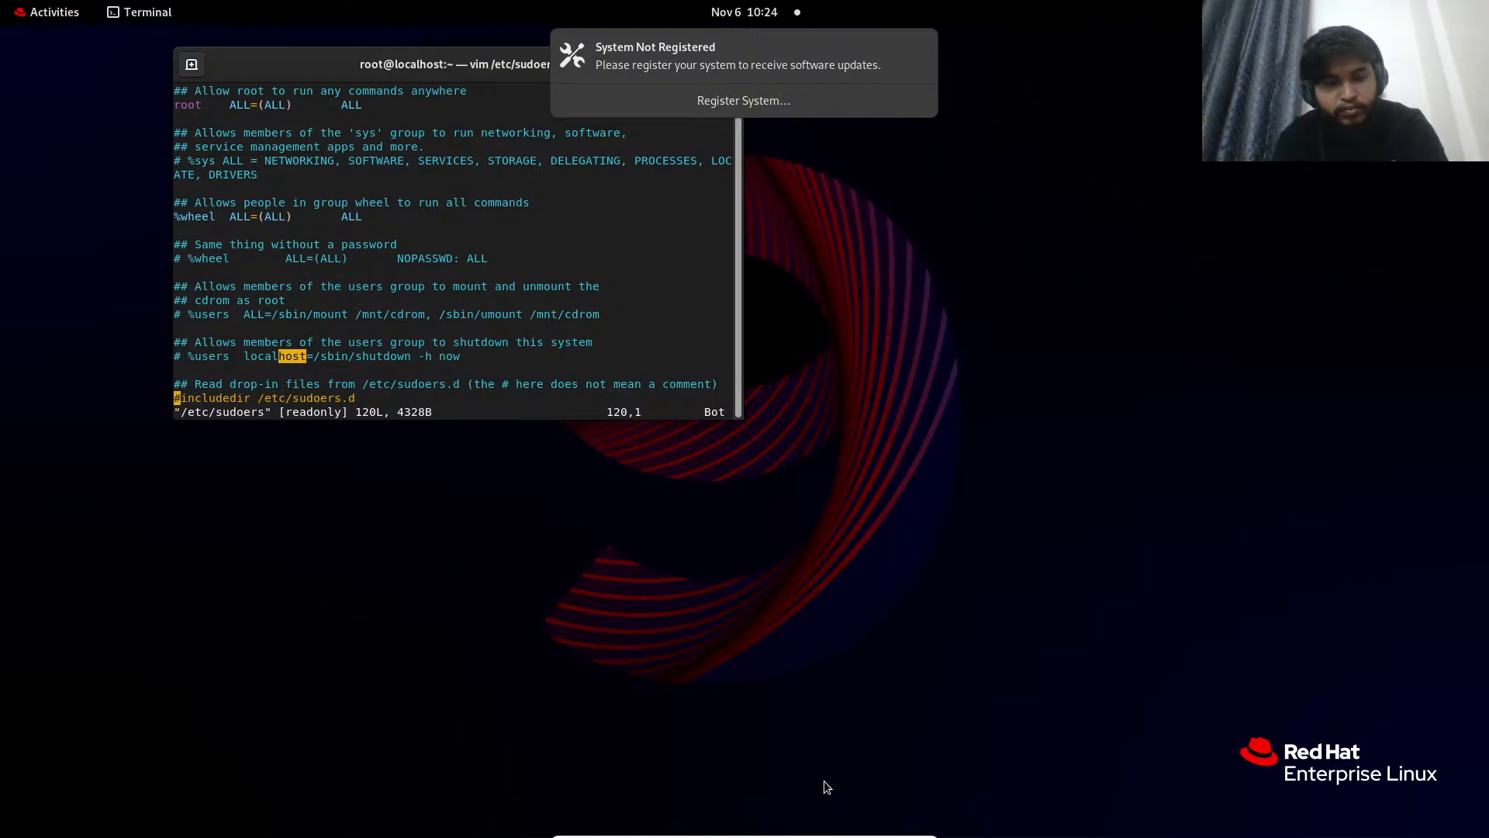
{"action": "key", "text": "Return"}
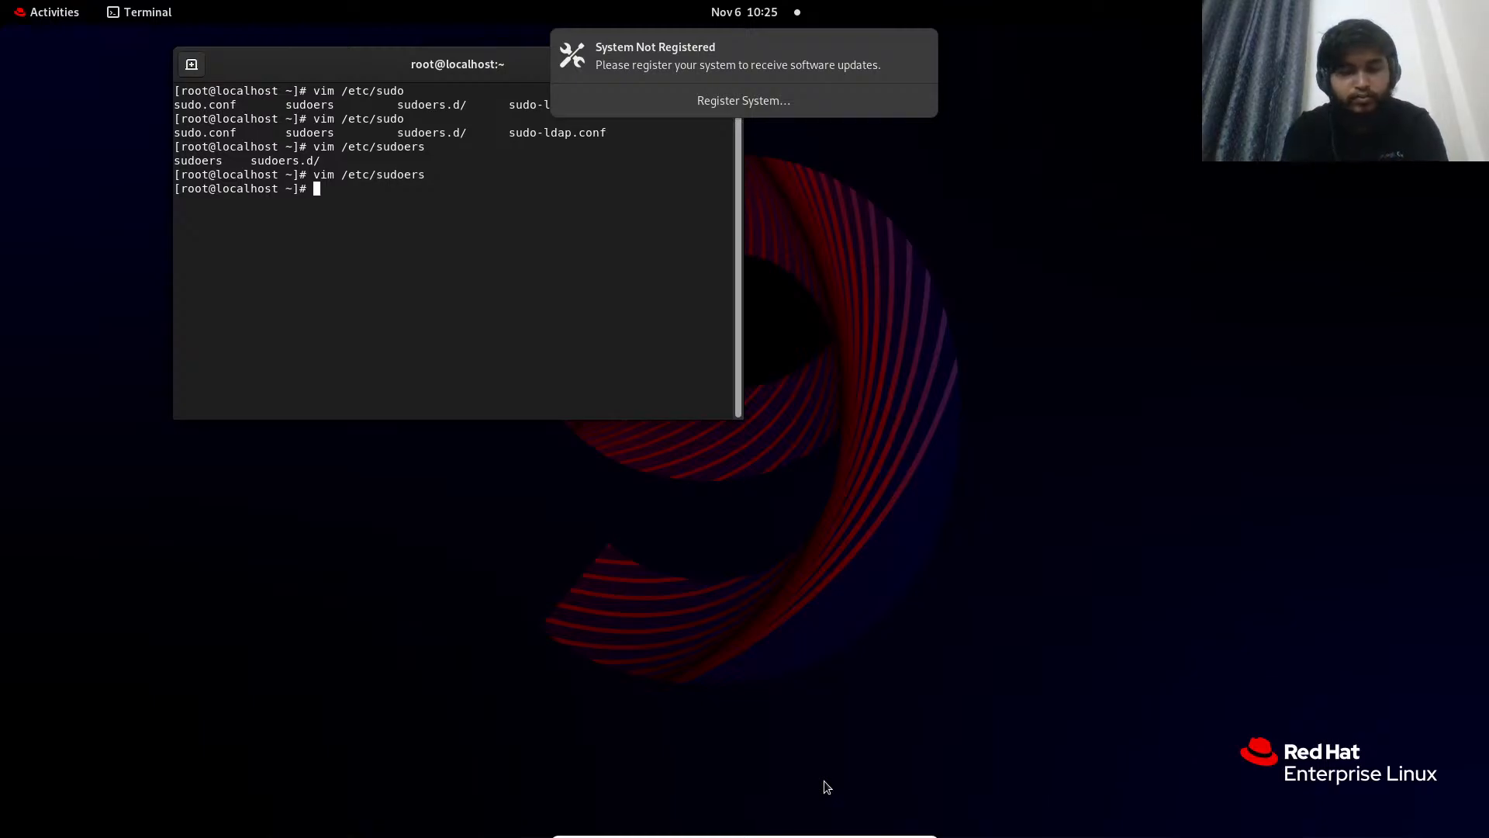
Step: Create user jack with useradd and set its password twice with passwd jack
{"action": "type", "text": "user"}
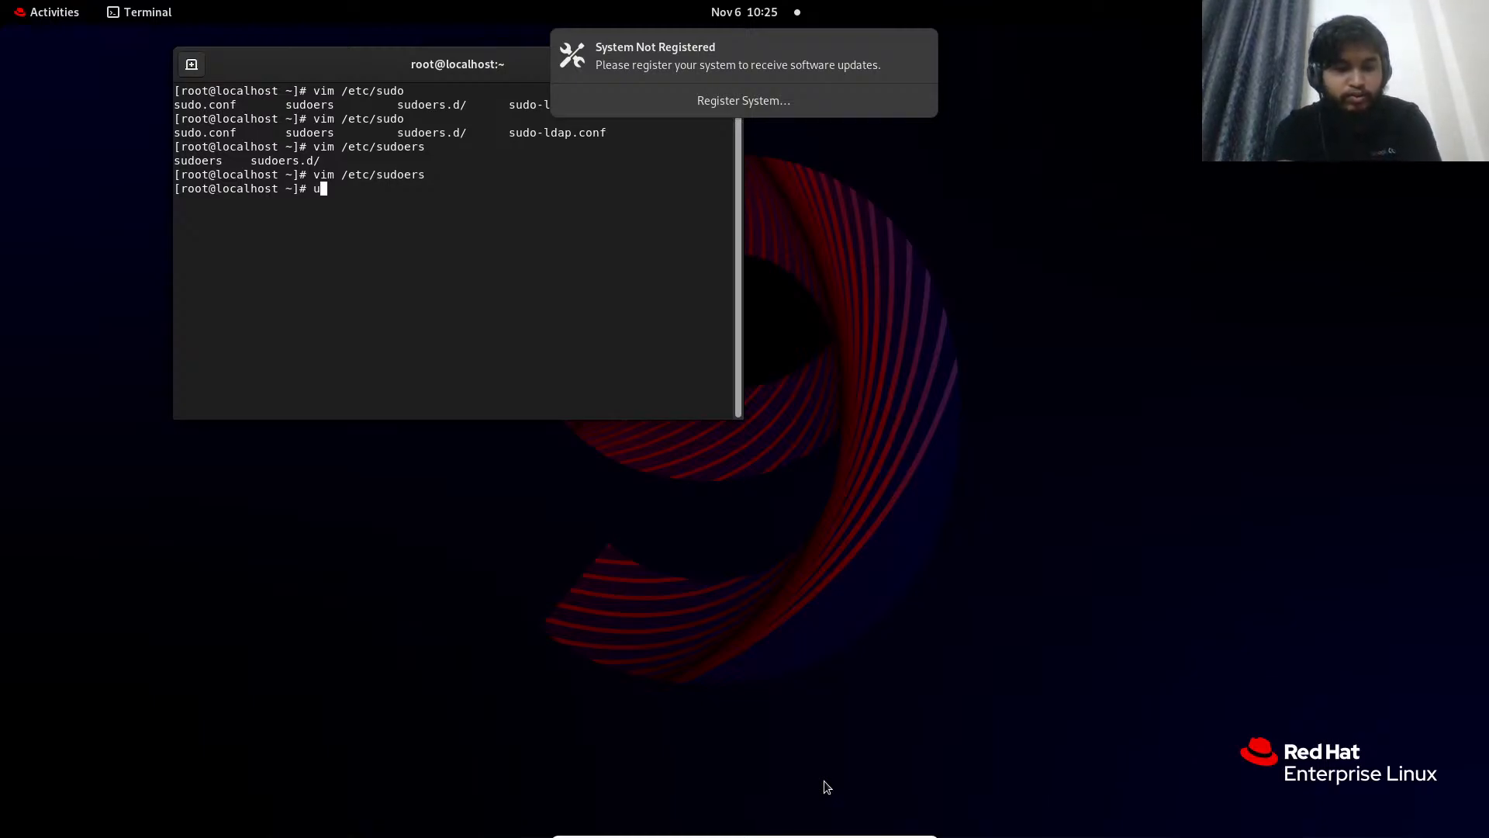
{"action": "type", "text": "add"}
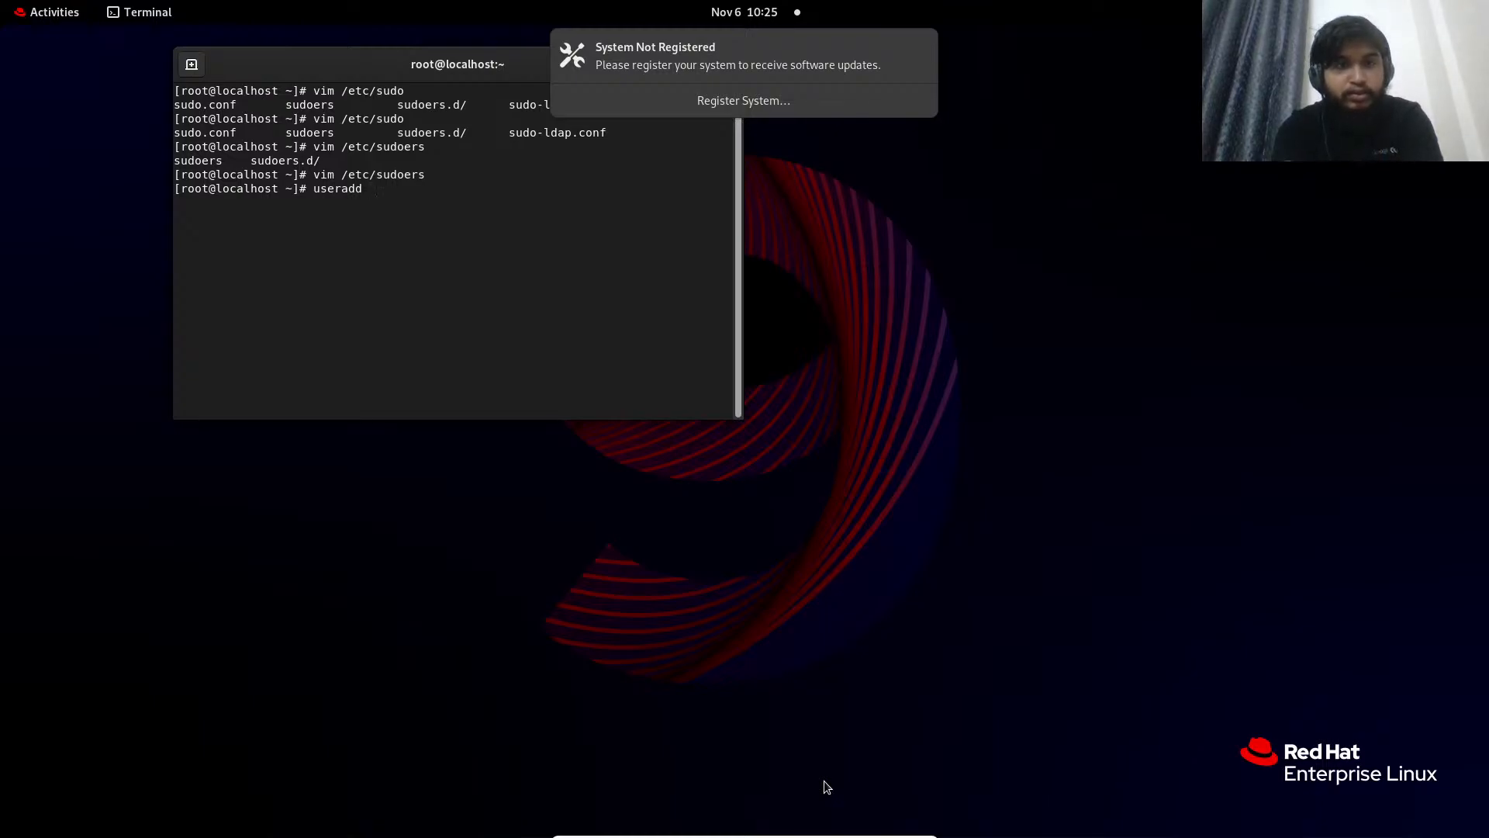
{"action": "type", "text": " jack"}
{"action": "key", "text": "Return"}
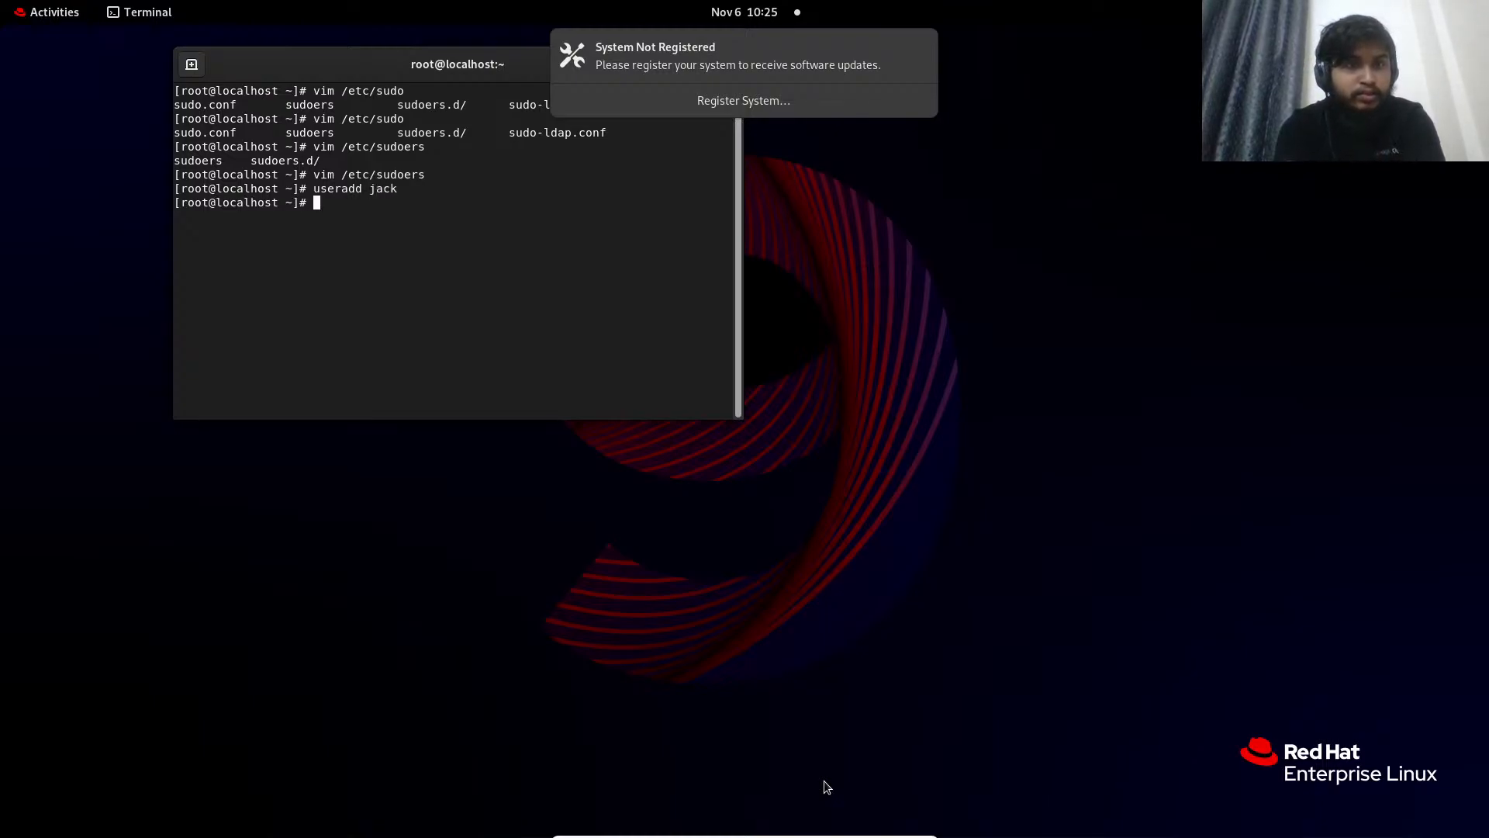
{"action": "type", "text": "pass"}
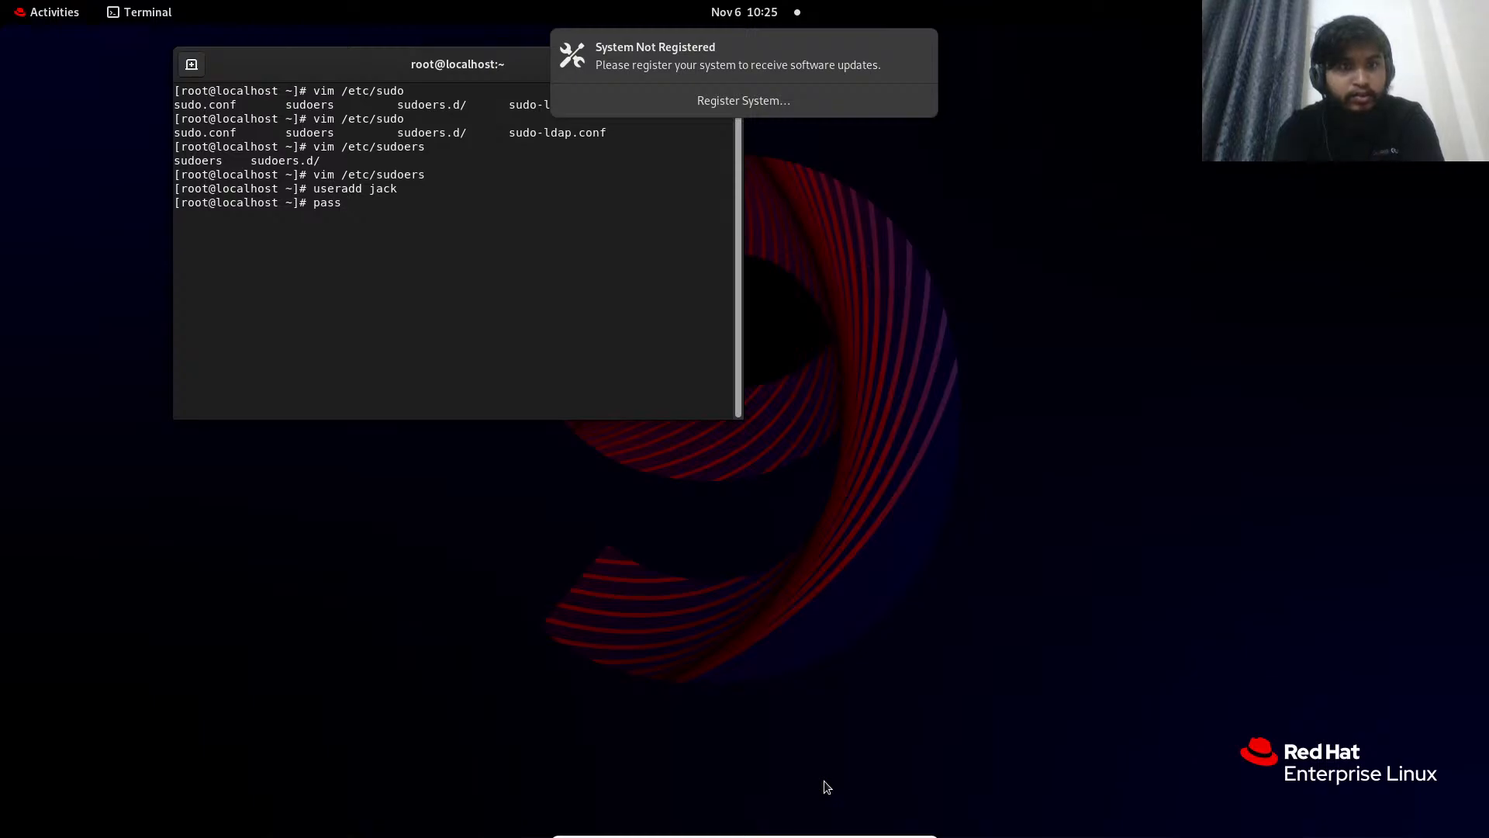
{"action": "type", "text": "wd jack"}
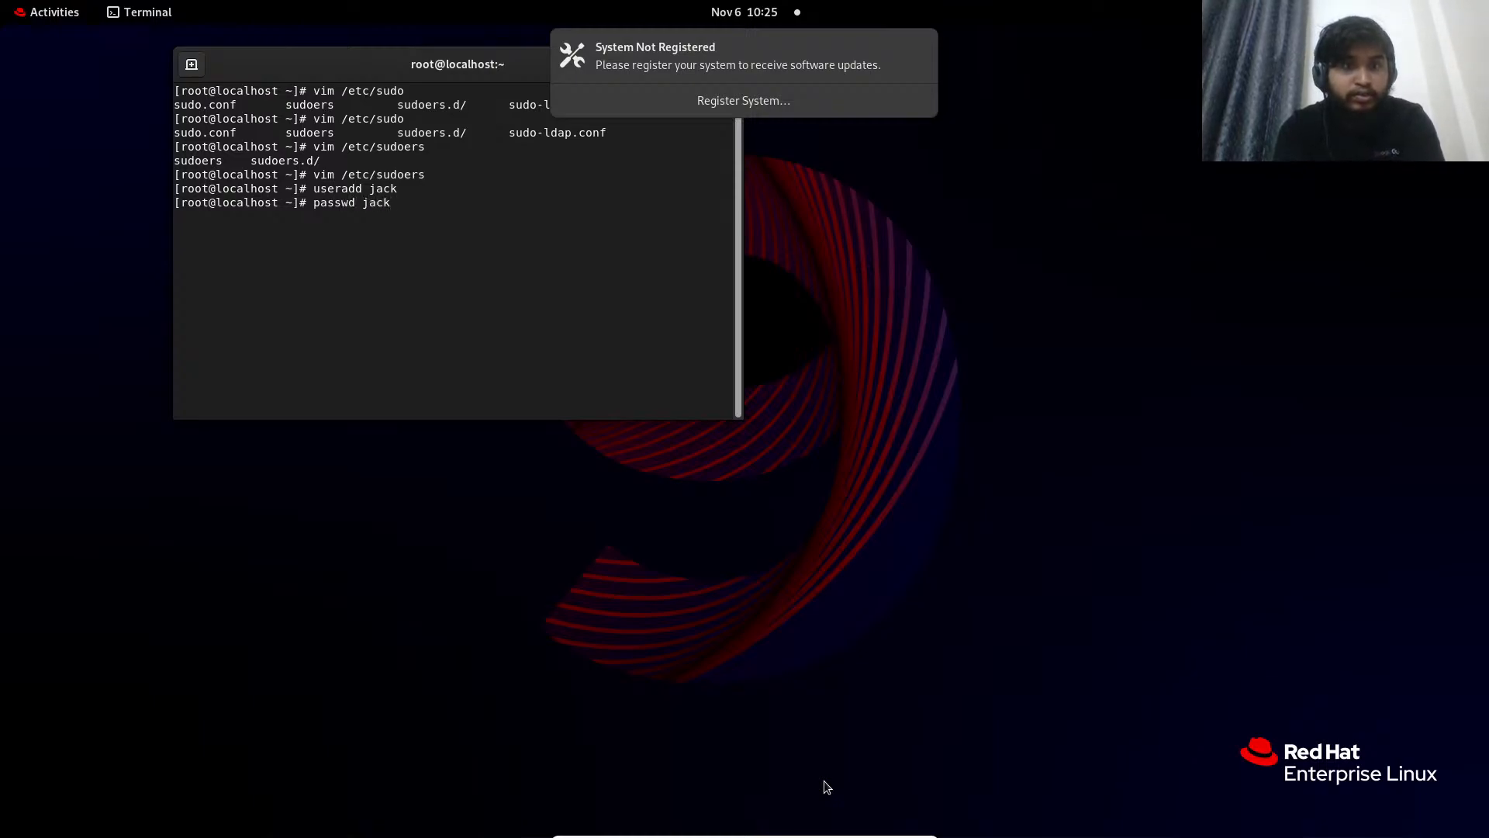
{"action": "key", "text": "Return"}
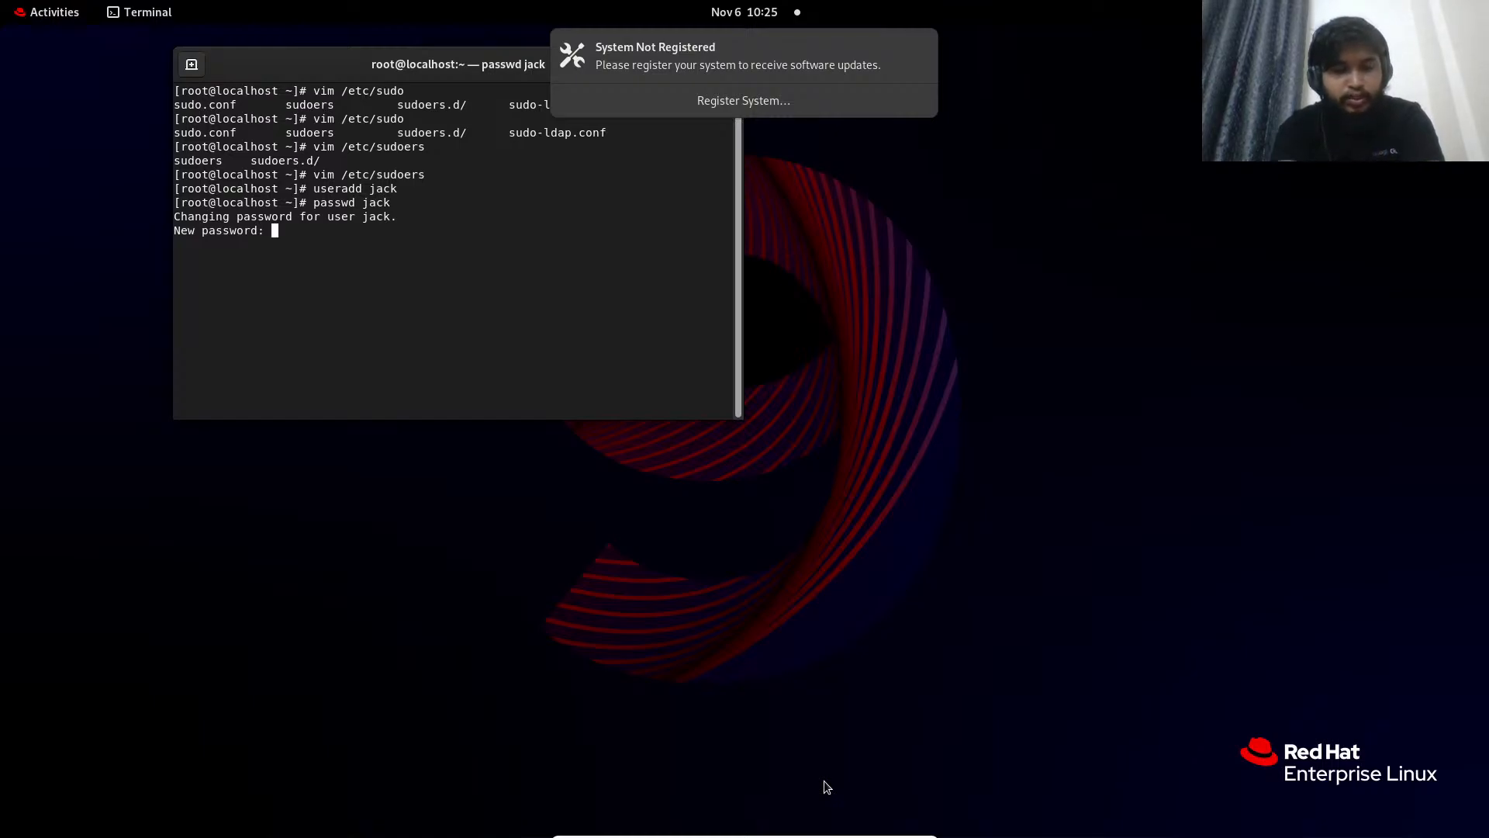
{"action": "key", "text": "Return"}
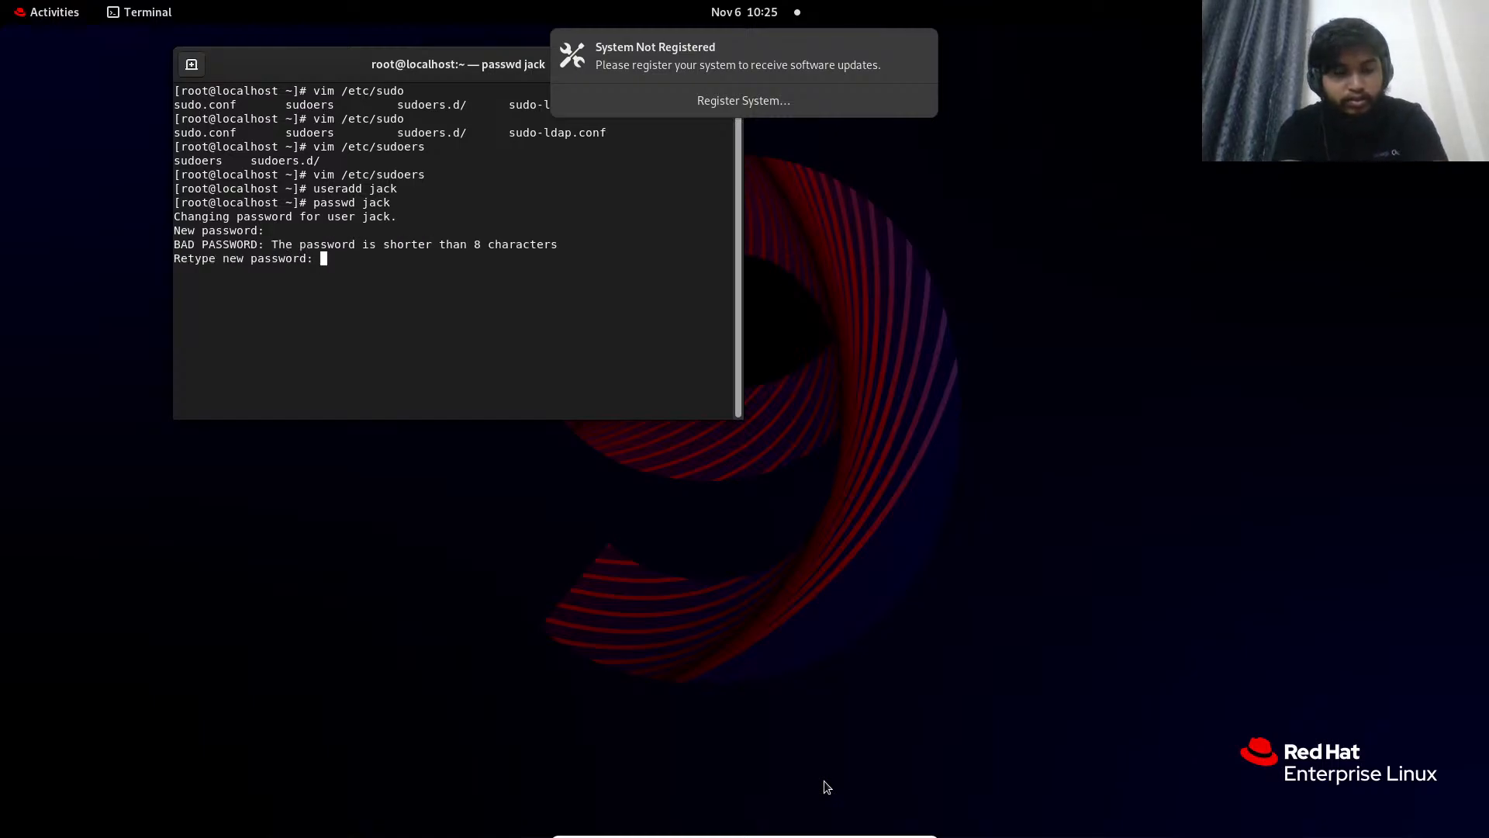
{"action": "key", "text": "Return"}
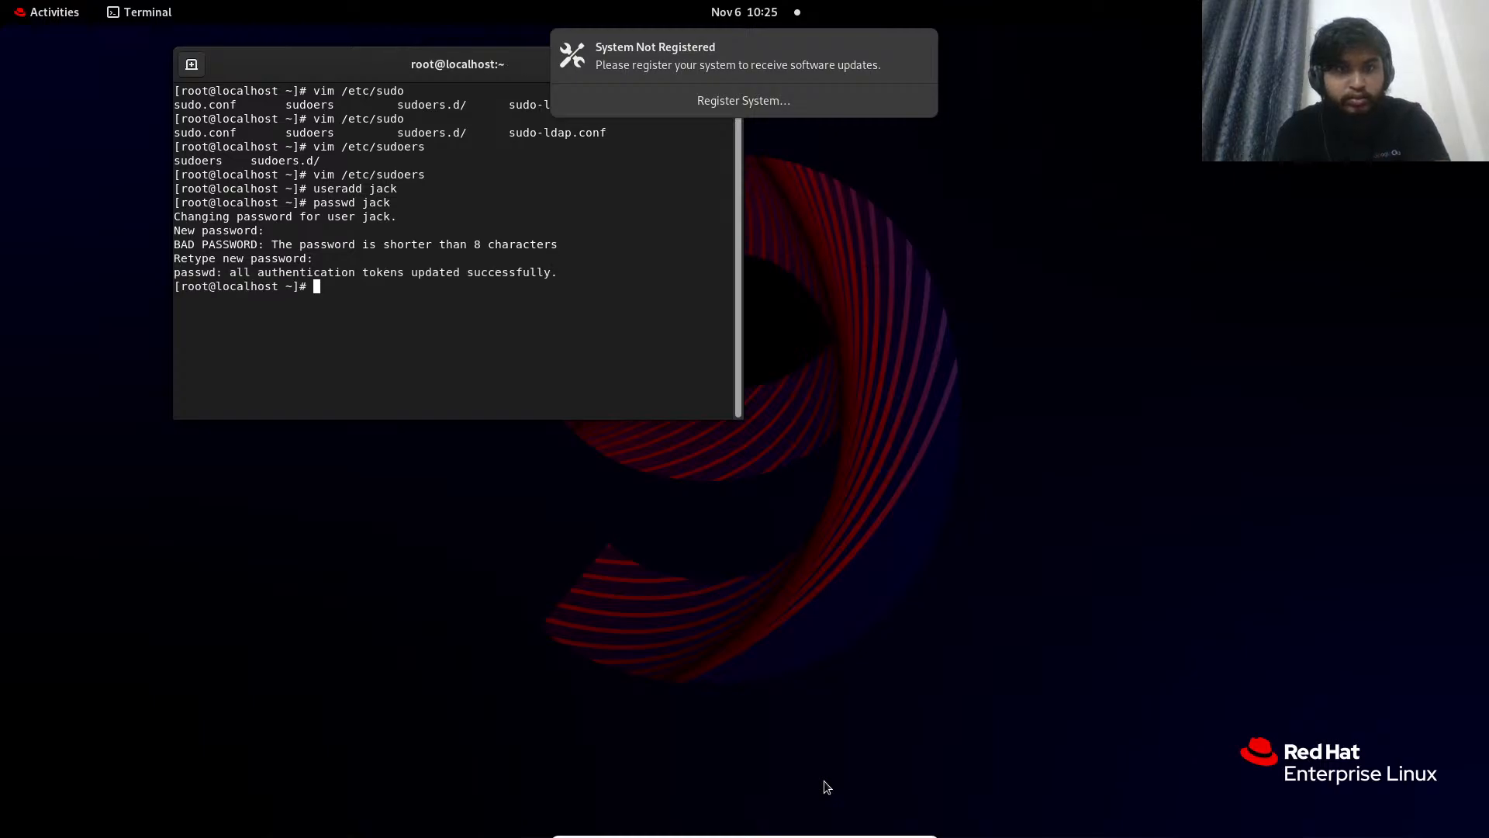
Step: Switch to user jack with 'sudo su - jack' and run date
{"action": "type", "text": "sudo "}
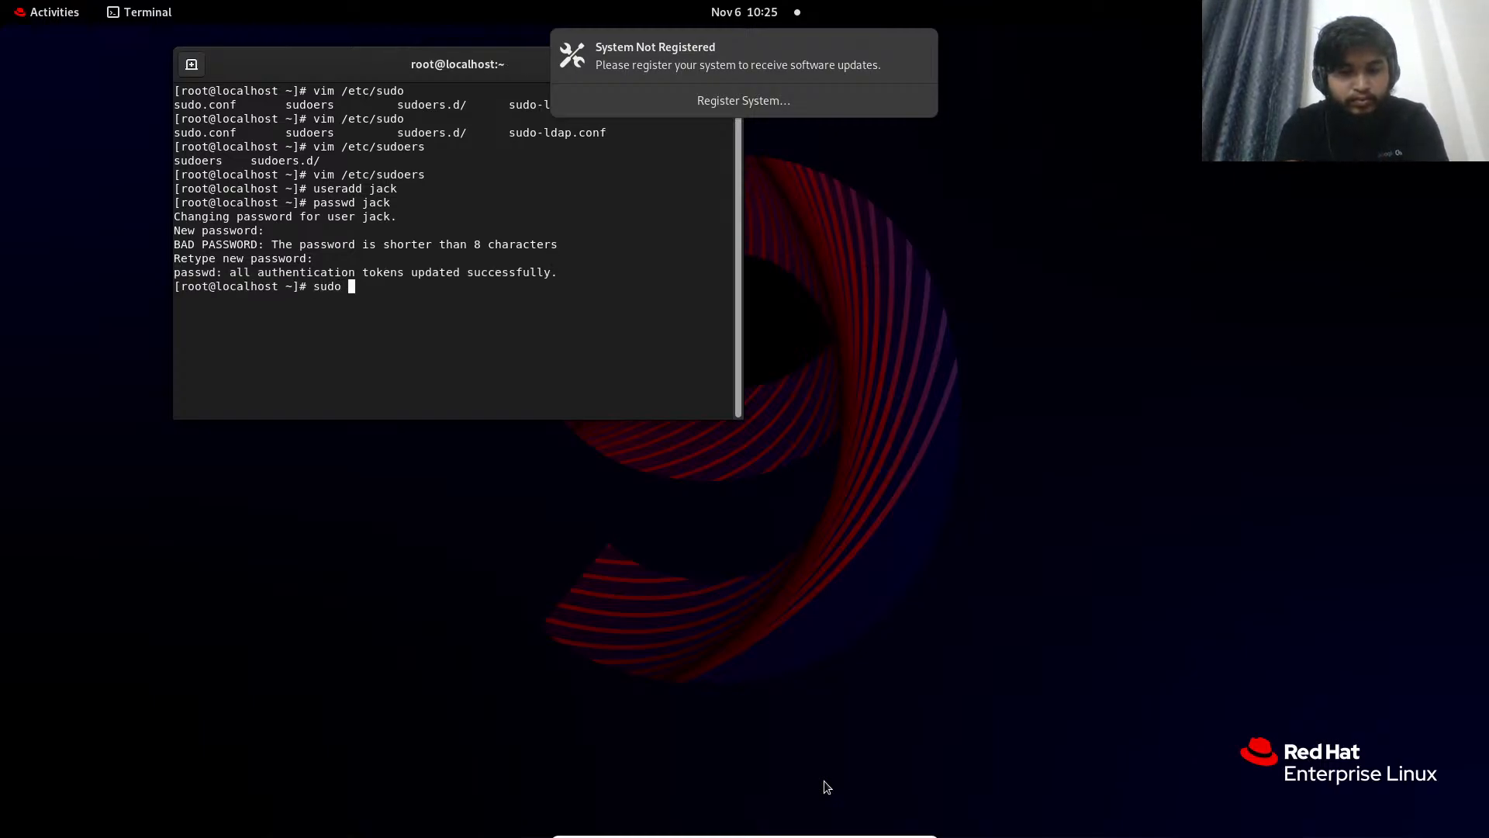
{"action": "type", "text": "su -"}
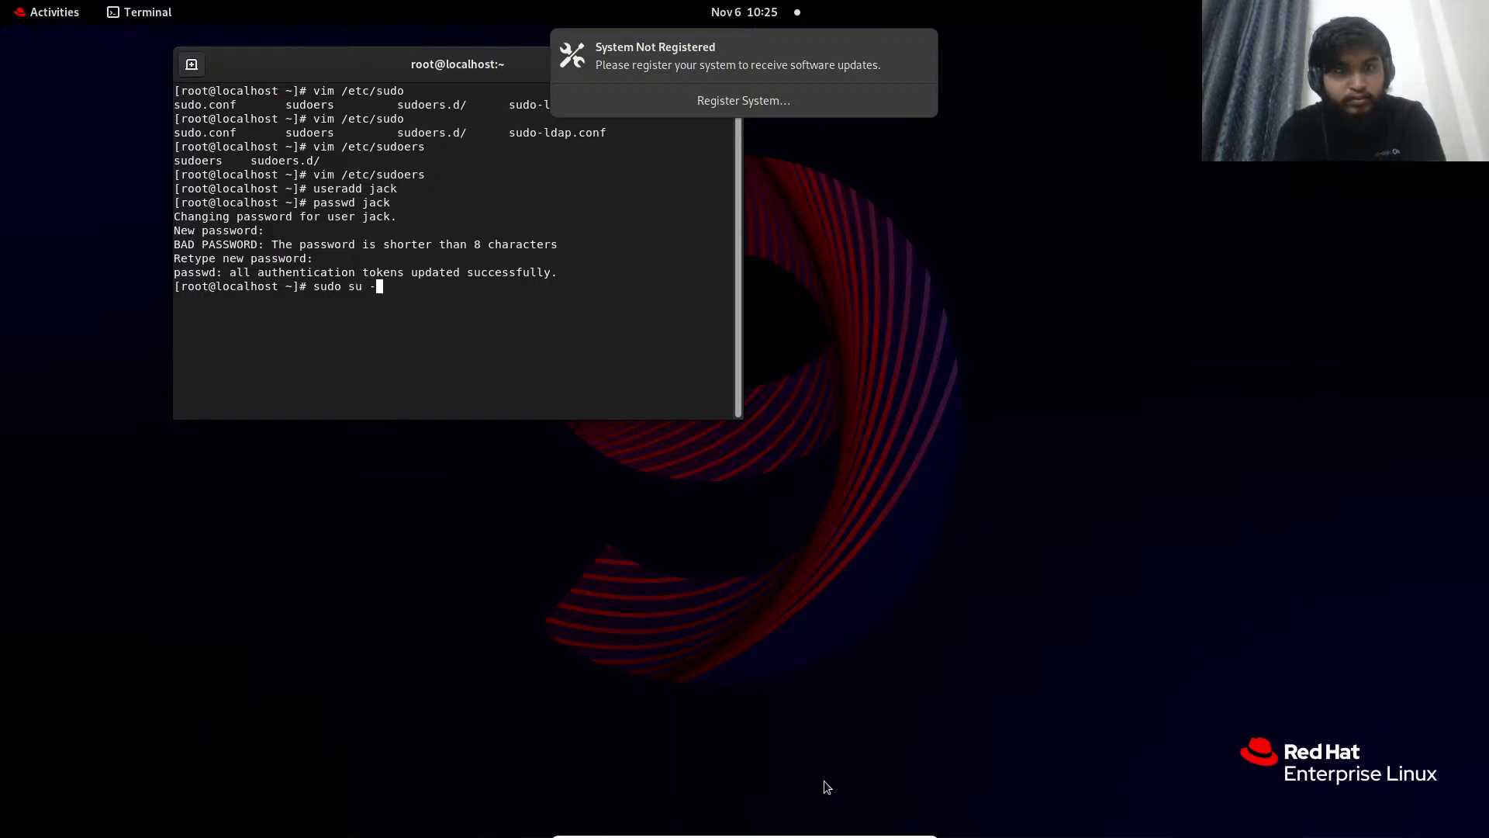
{"action": "type", "text": " jeck"}
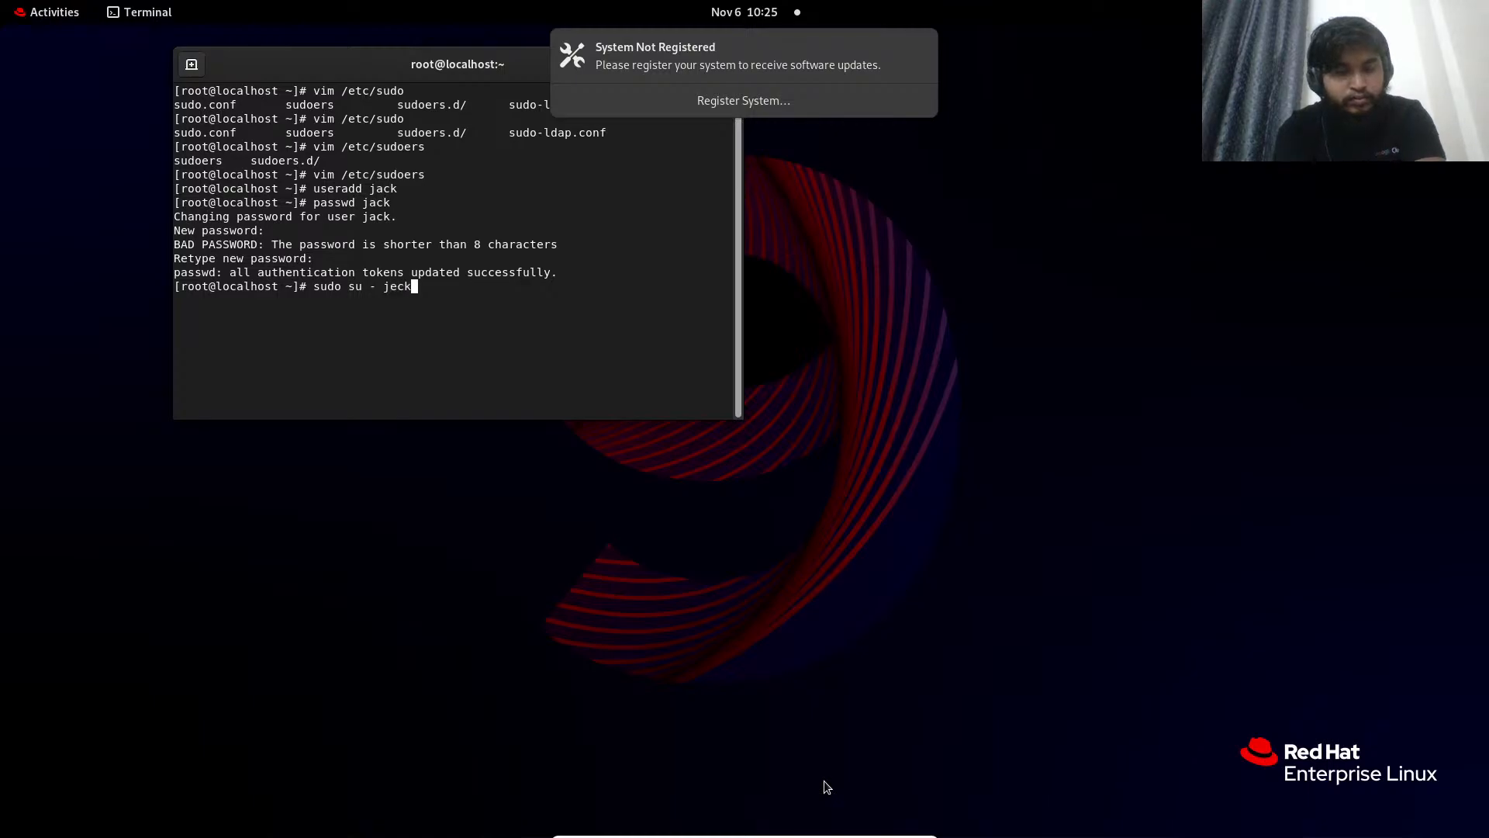
{"action": "key", "text": "BackSpace"}
{"action": "key", "text": "BackSpace"}
{"action": "key", "text": "BackSpace"}
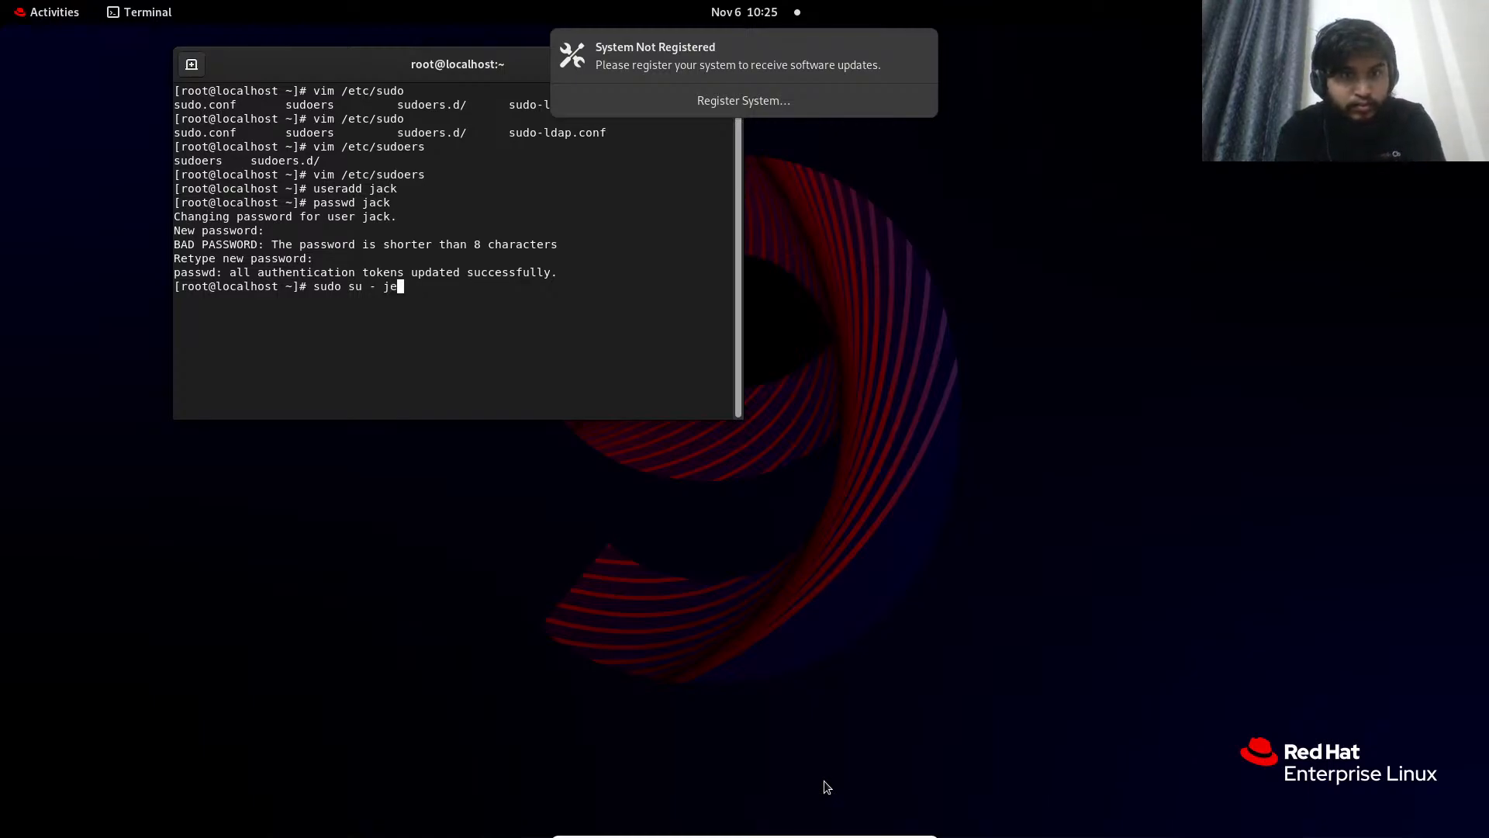
{"action": "type", "text": "ack"}
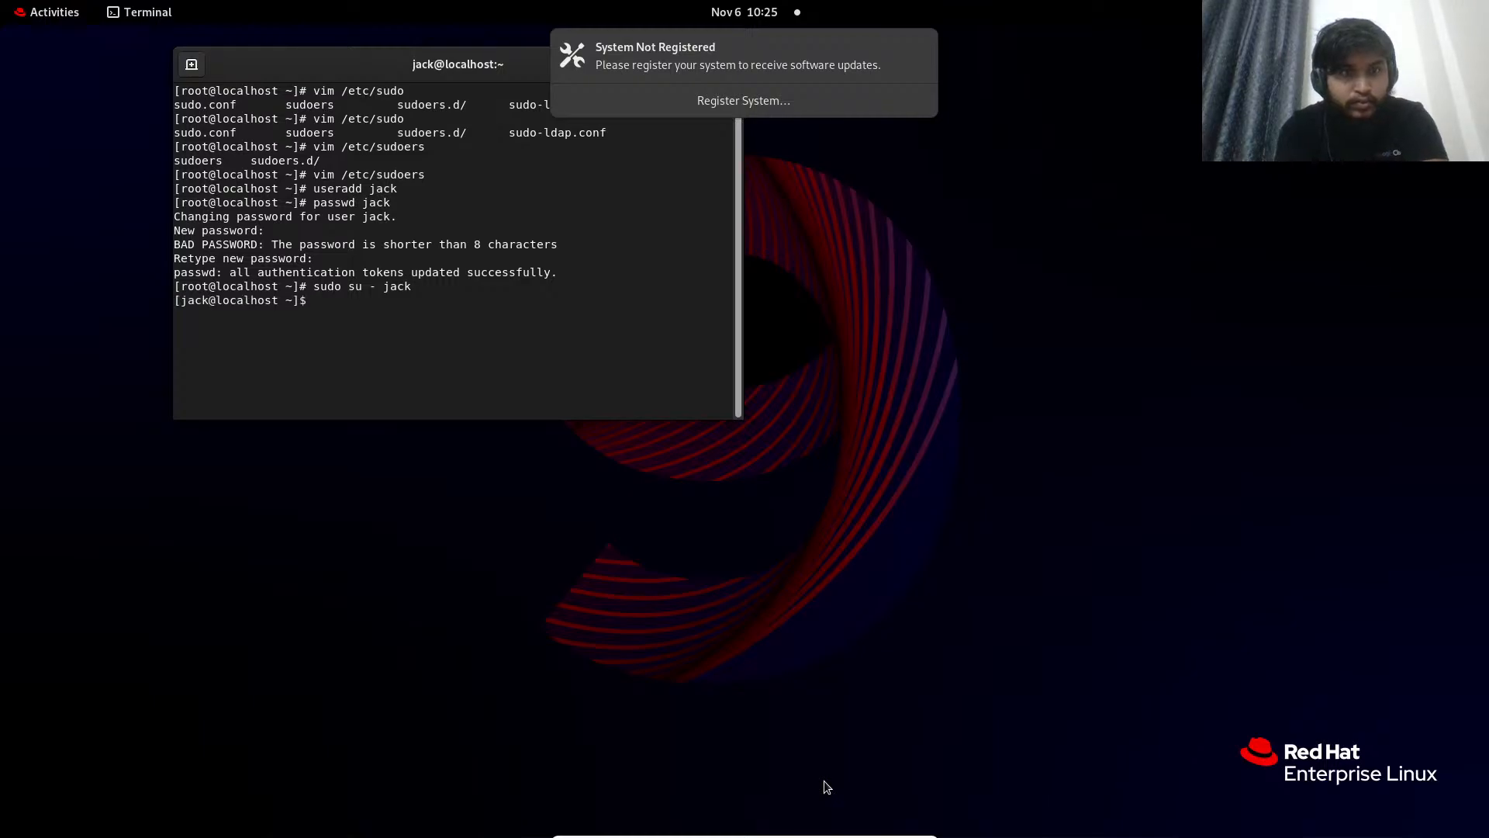
{"action": "type", "text": "date"}
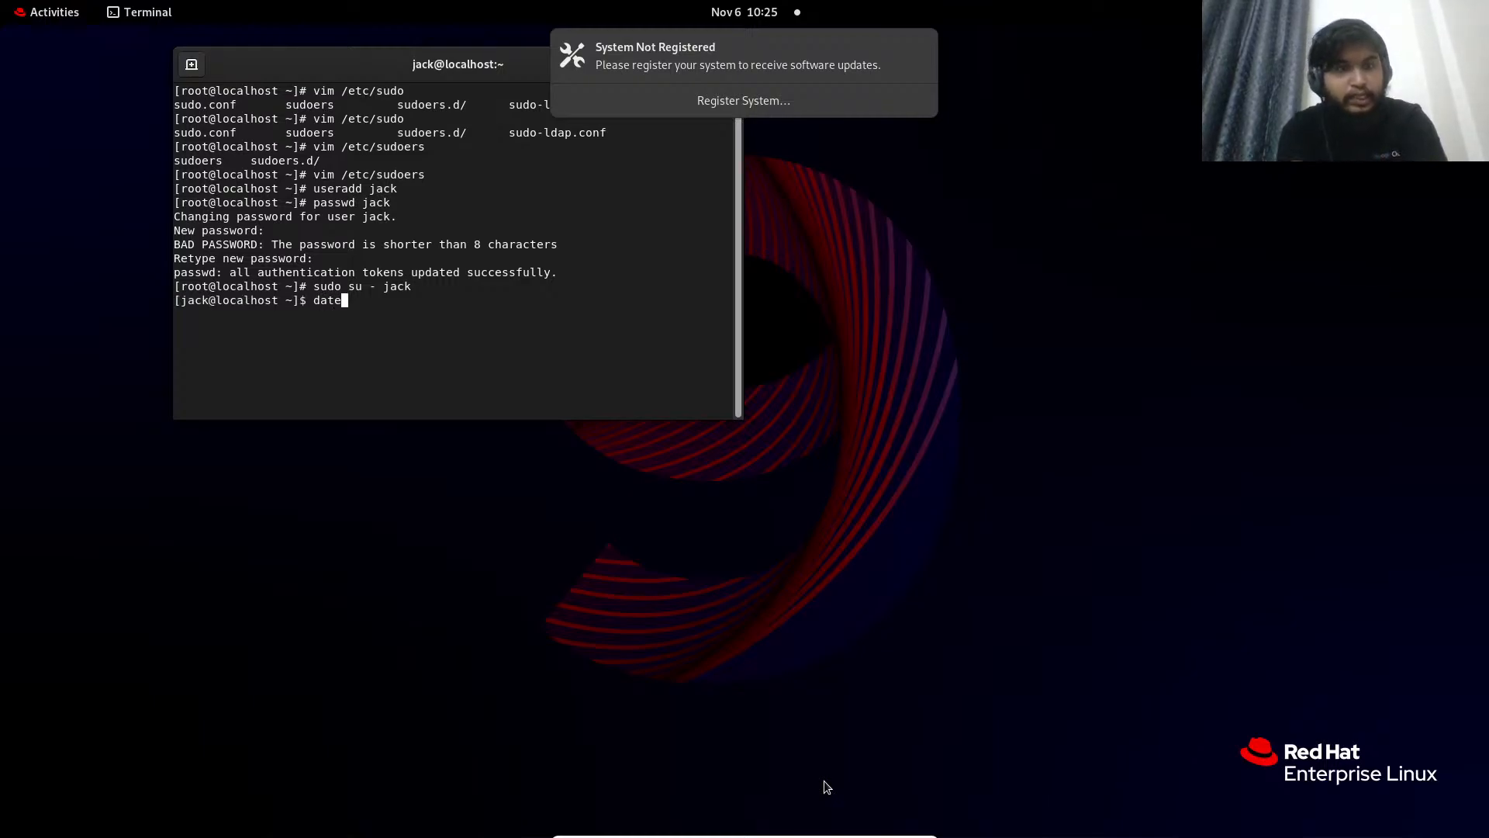
{"action": "key", "text": "Return"}
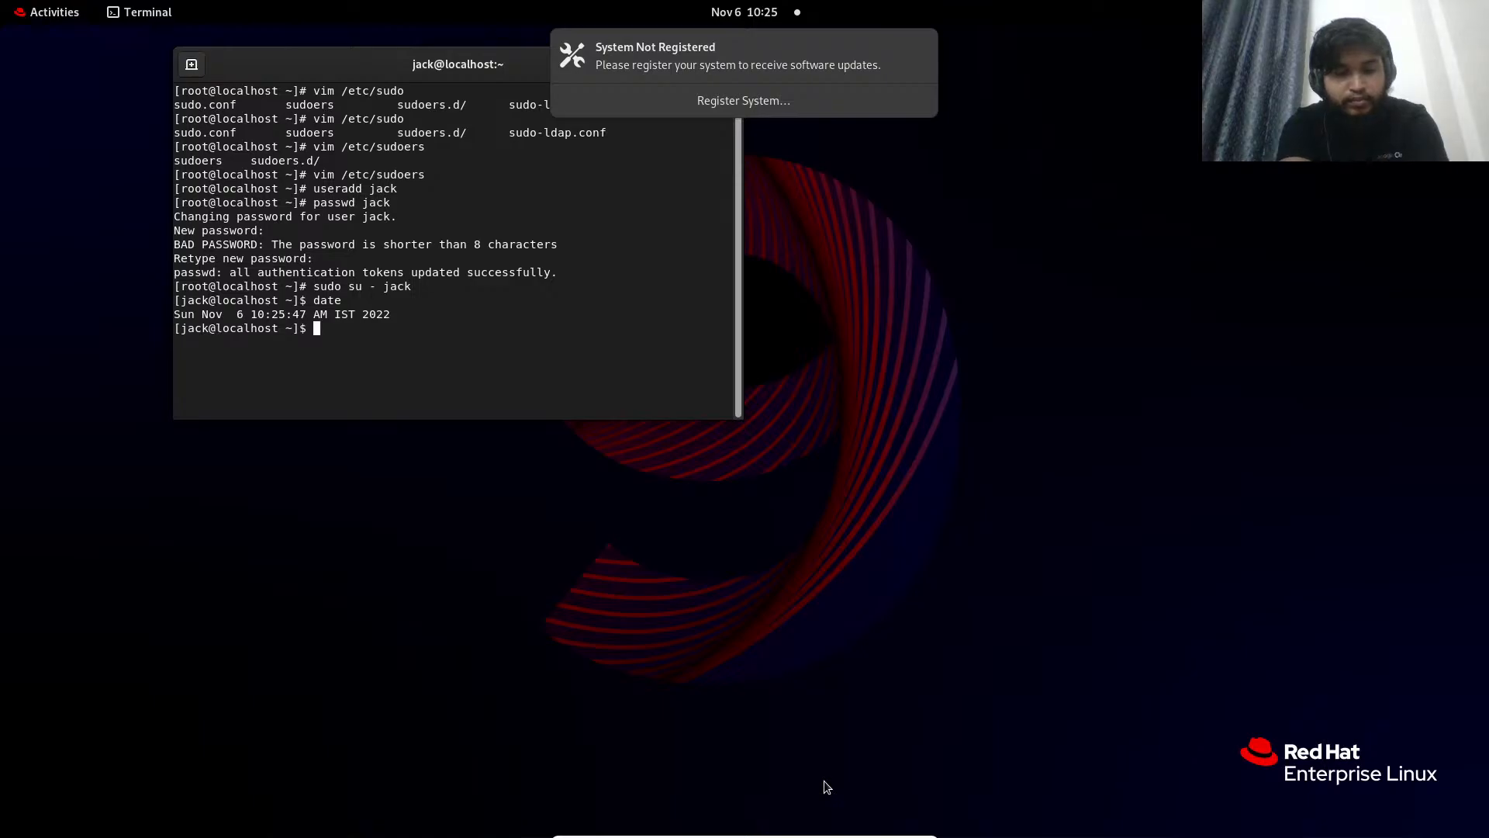
Step: Run 'sudo date' as jack and enter jack's password, getting the sudoers denial
{"action": "type", "text": "sudo date"}
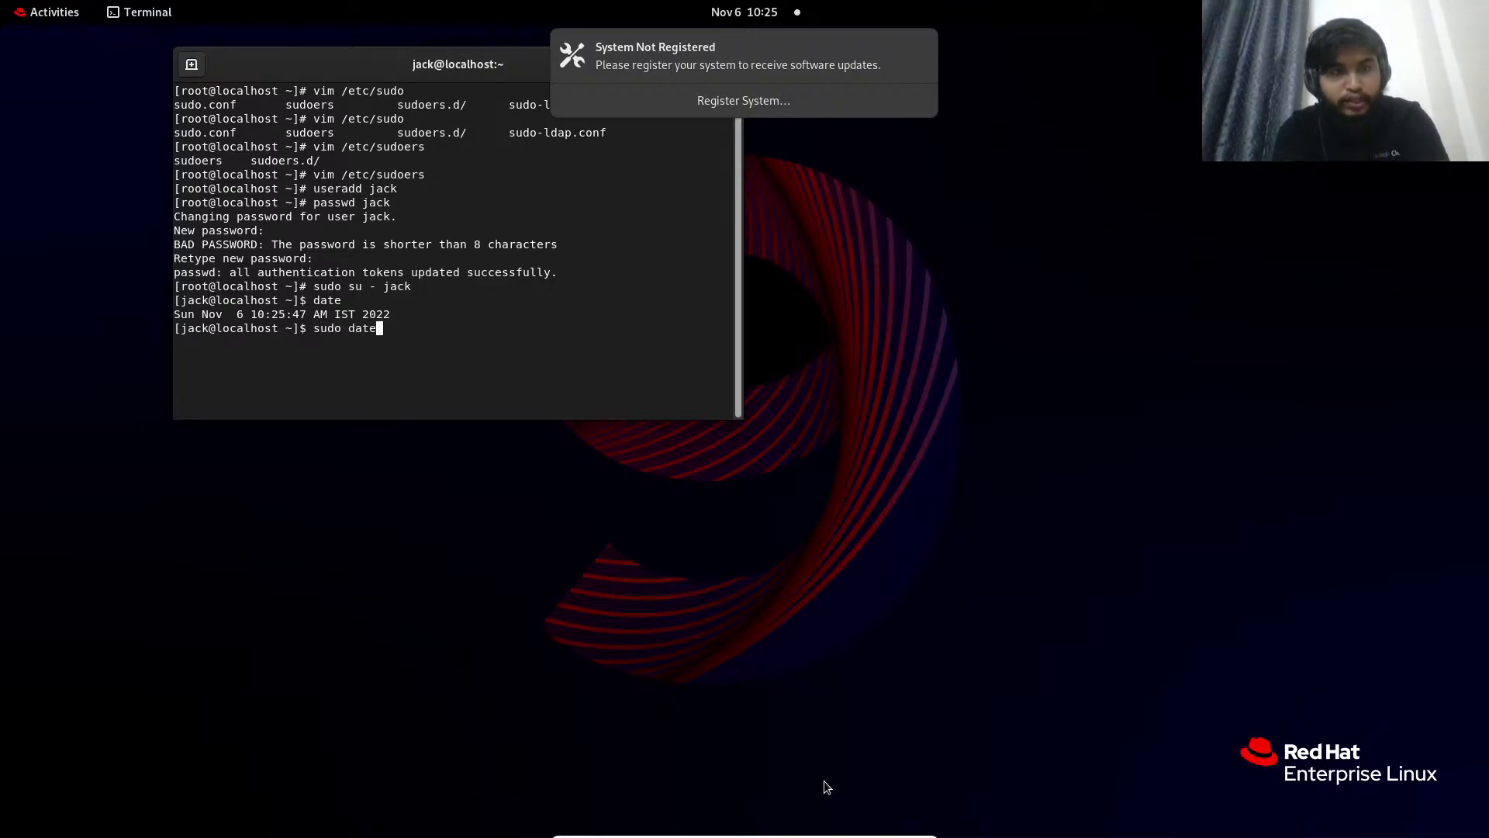
{"action": "key", "text": "Return"}
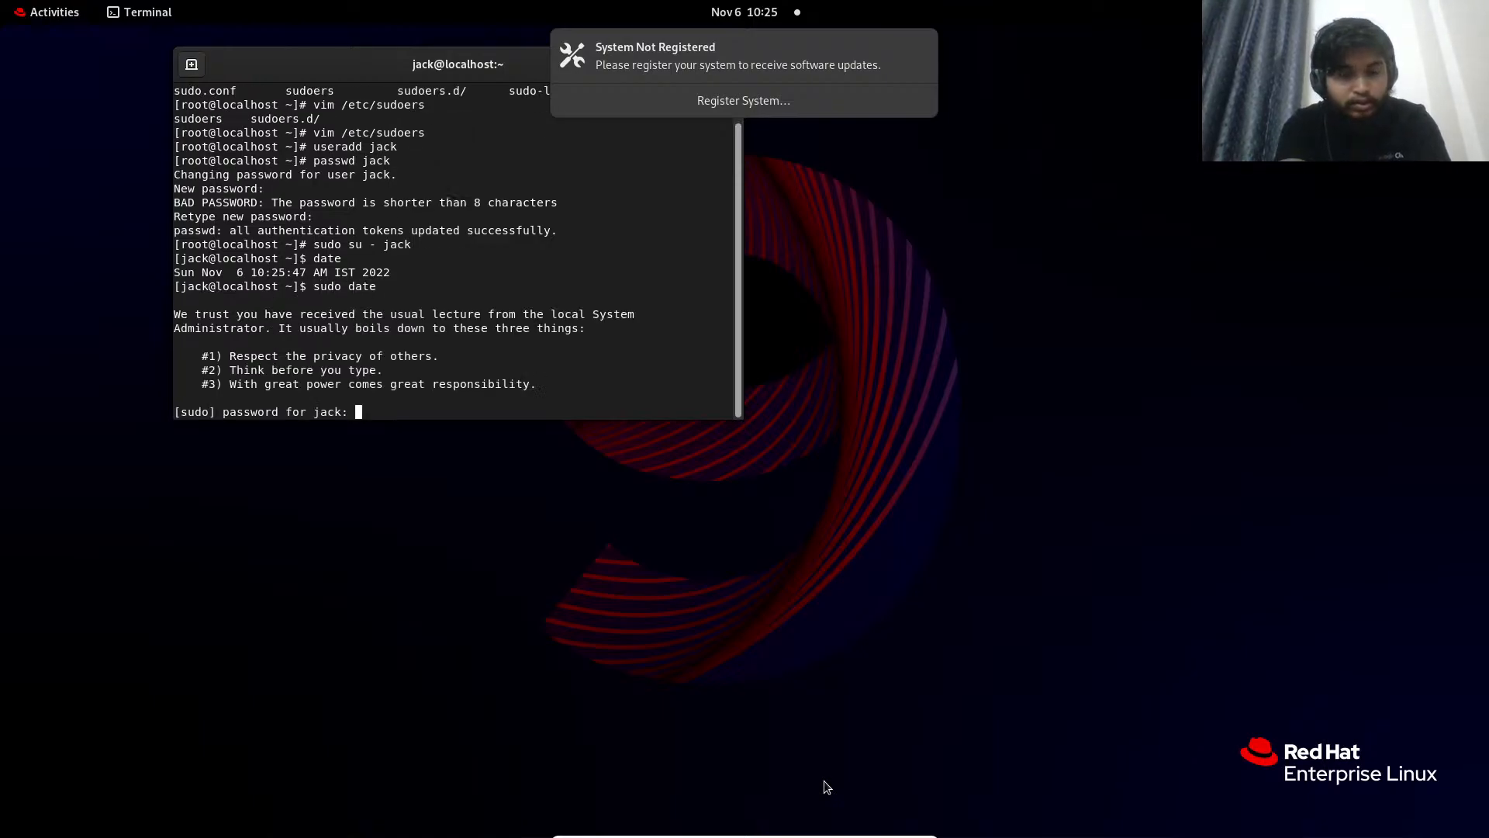
{"action": "key", "text": "Return"}
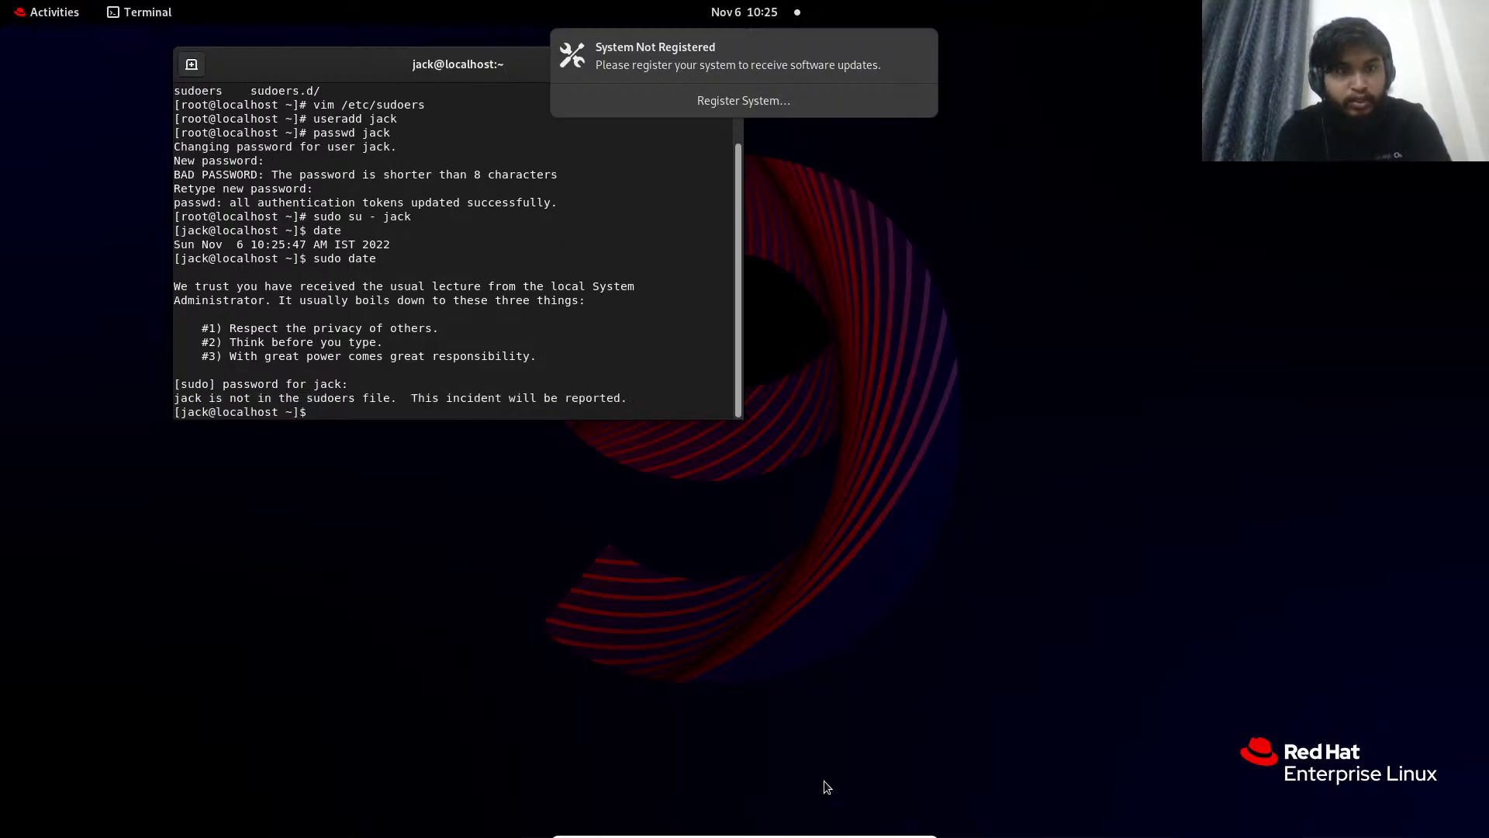
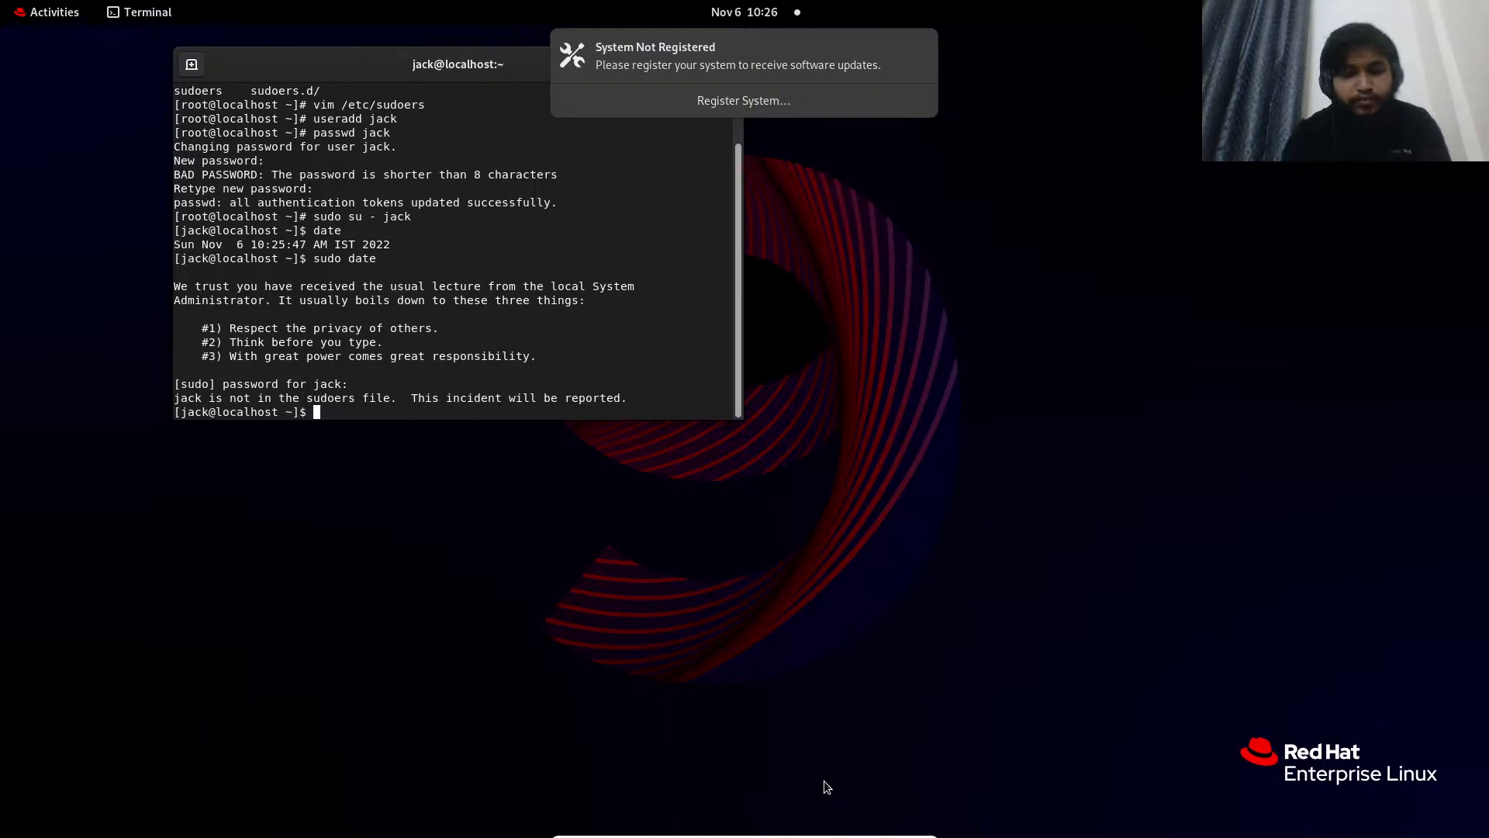
Step: As jack, run 'sudo id' with jack's password, get the sudoers refusal, then exit back to root
{"action": "type", "text": "sudo id"}
{"action": "key", "text": "Return"}
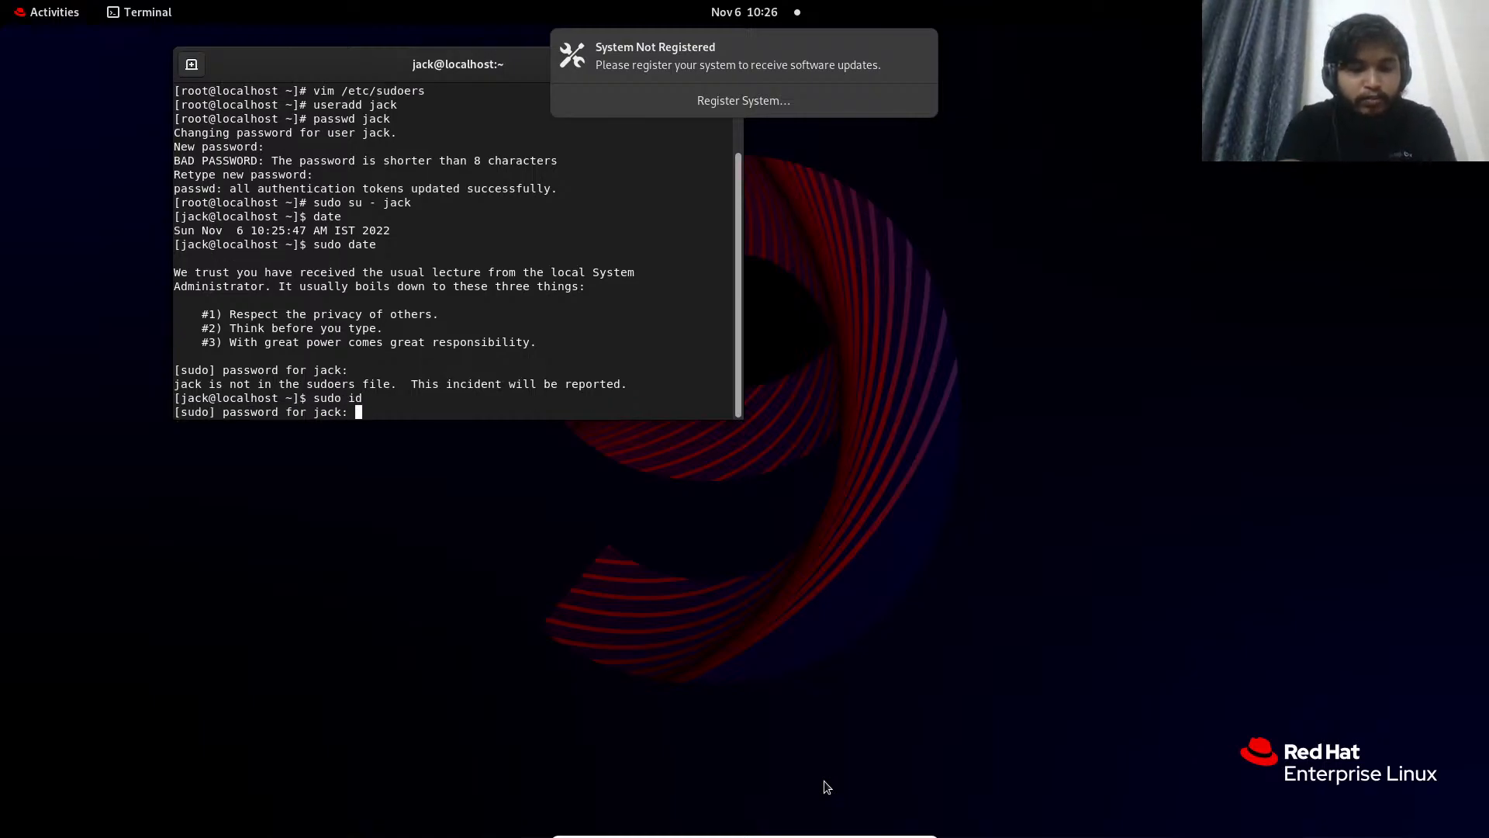
{"action": "key", "text": "Return"}
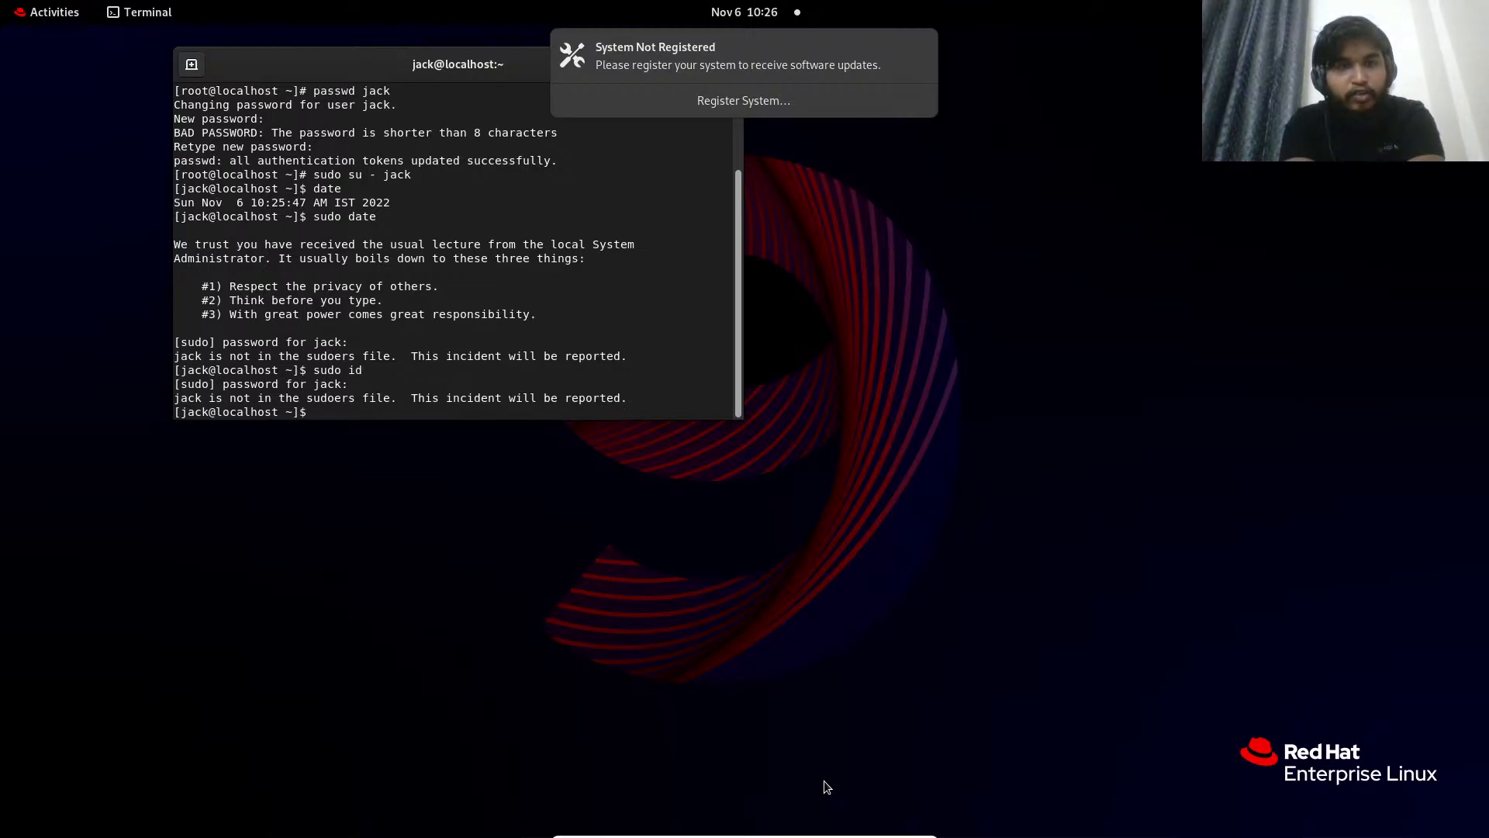
{"action": "type", "text": "exit"}
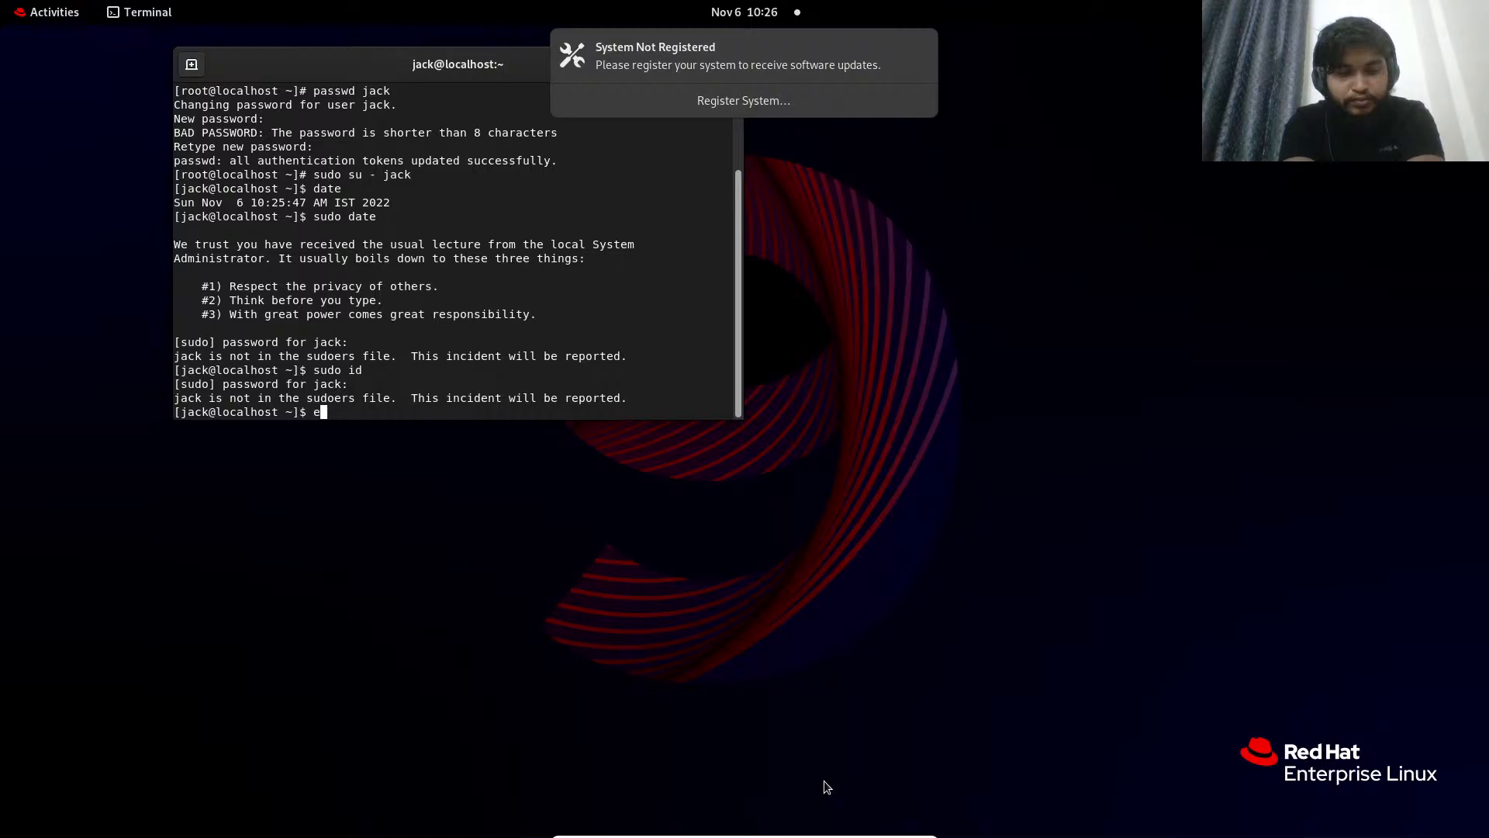
{"action": "key", "text": "Return"}
{"action": "key", "text": "Up"}
{"action": "key", "text": "Up"}
{"action": "key", "text": "Up"}
{"action": "key", "text": "Up"}
{"action": "key", "text": "Up"}
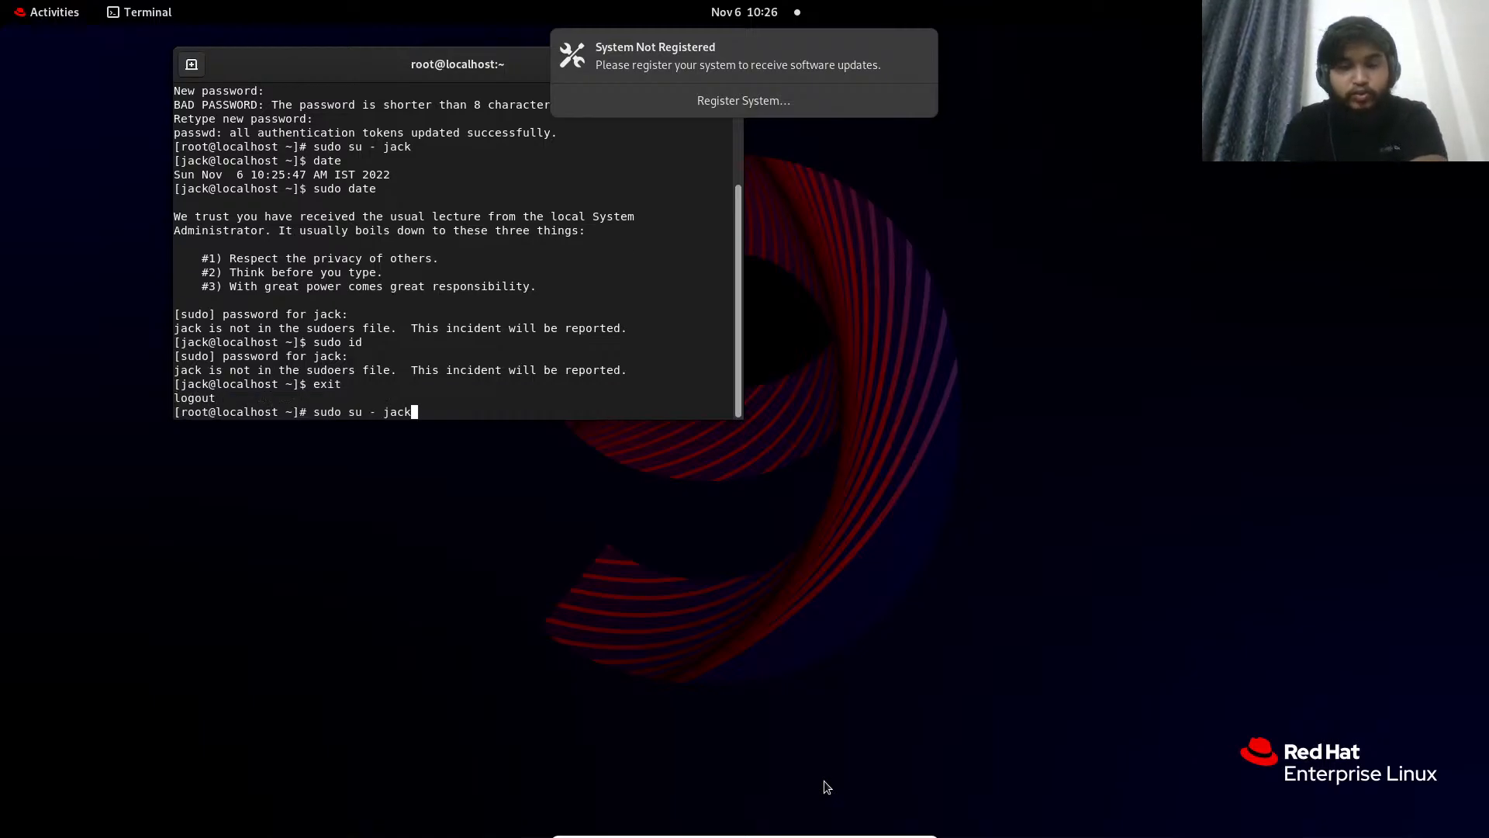
Step: Open /etc/sudoers in vim and duplicate the root rule as 'jack ALL=(ALL) ALL'
{"action": "key", "text": "Down"}
{"action": "key", "text": "Down"}
{"action": "key", "text": "Down"}
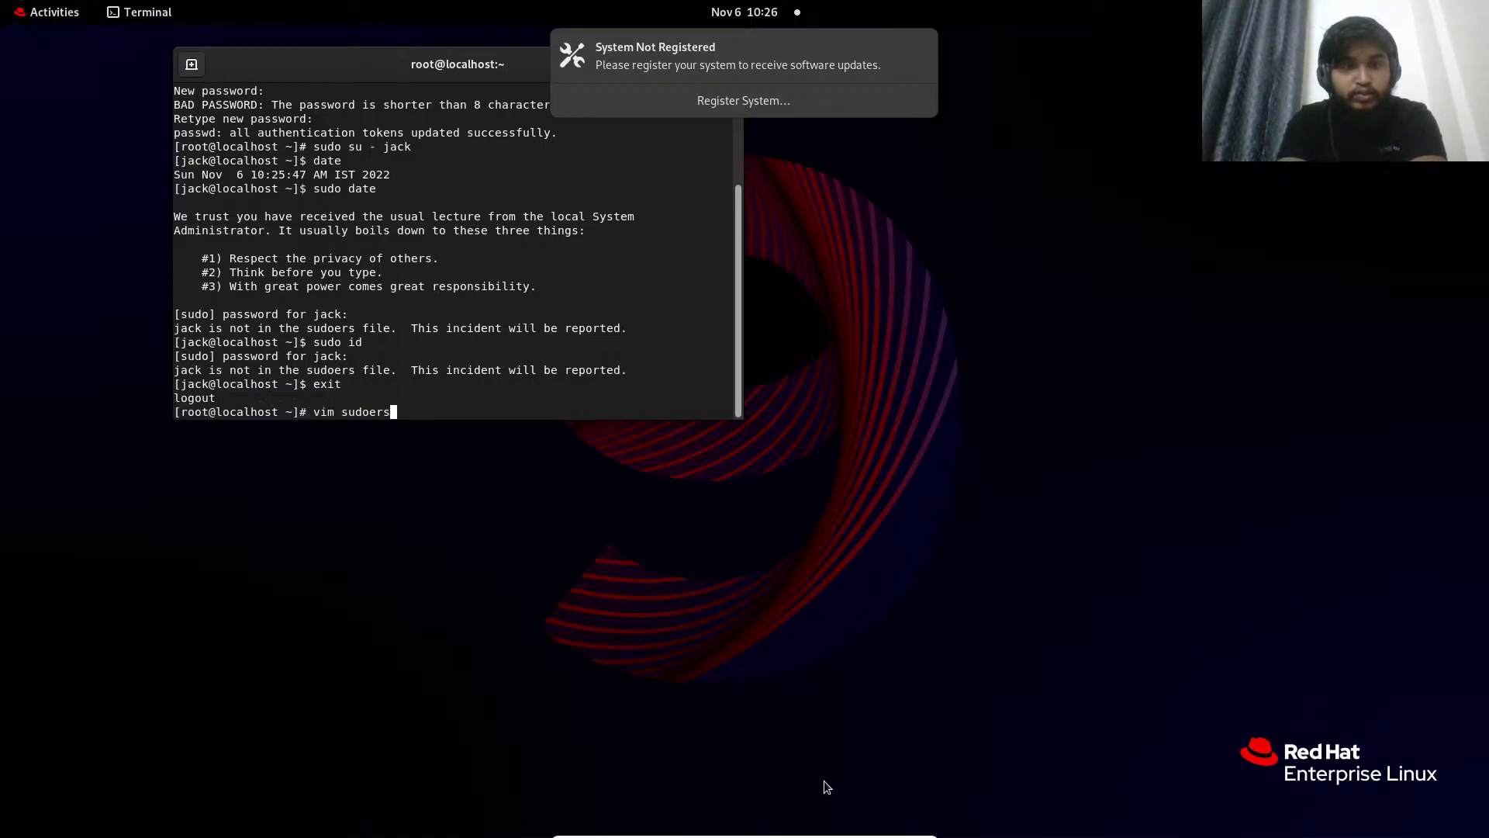
{"action": "key", "text": "Up"}
{"action": "key", "text": "Up"}
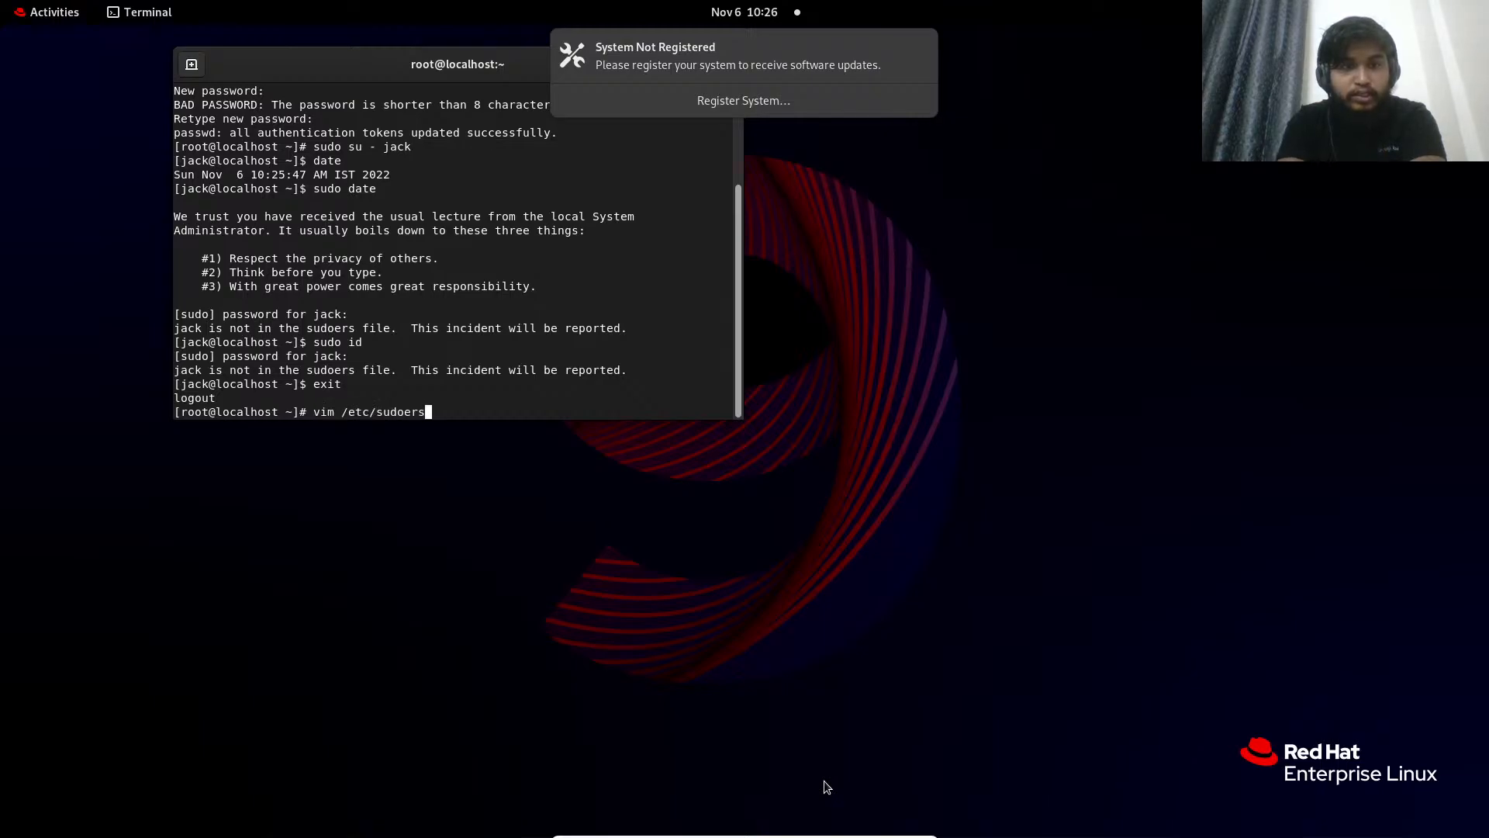
{"action": "key", "text": "Return"}
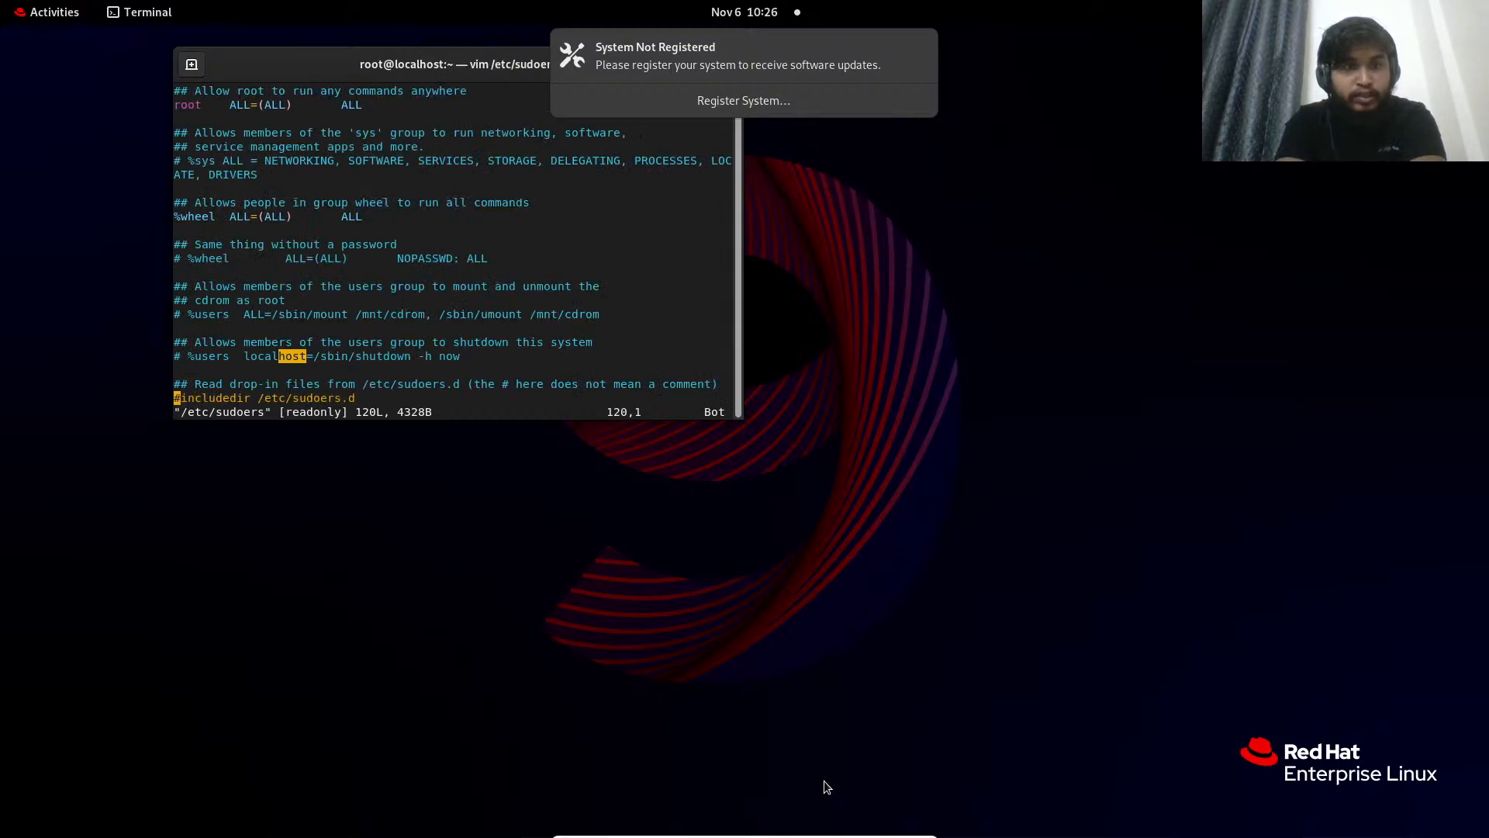
{"action": "key", "text": "Up"}
{"action": "key", "text": "Up"}
{"action": "key", "text": "Up"}
{"action": "key", "text": "Up"}
{"action": "key", "text": "Up"}
{"action": "key", "text": "Up"}
{"action": "key", "text": "Up"}
{"action": "key", "text": "Up"}
{"action": "key", "text": "Up"}
{"action": "key", "text": "Up"}
{"action": "key", "text": "Up"}
{"action": "key", "text": "Up"}
{"action": "key", "text": "Up"}
{"action": "key", "text": "Up"}
{"action": "key", "text": "Up"}
{"action": "key", "text": "Up"}
{"action": "key", "text": "Up"}
{"action": "key", "text": "Up"}
{"action": "key", "text": "Up"}
{"action": "key", "text": "Up"}
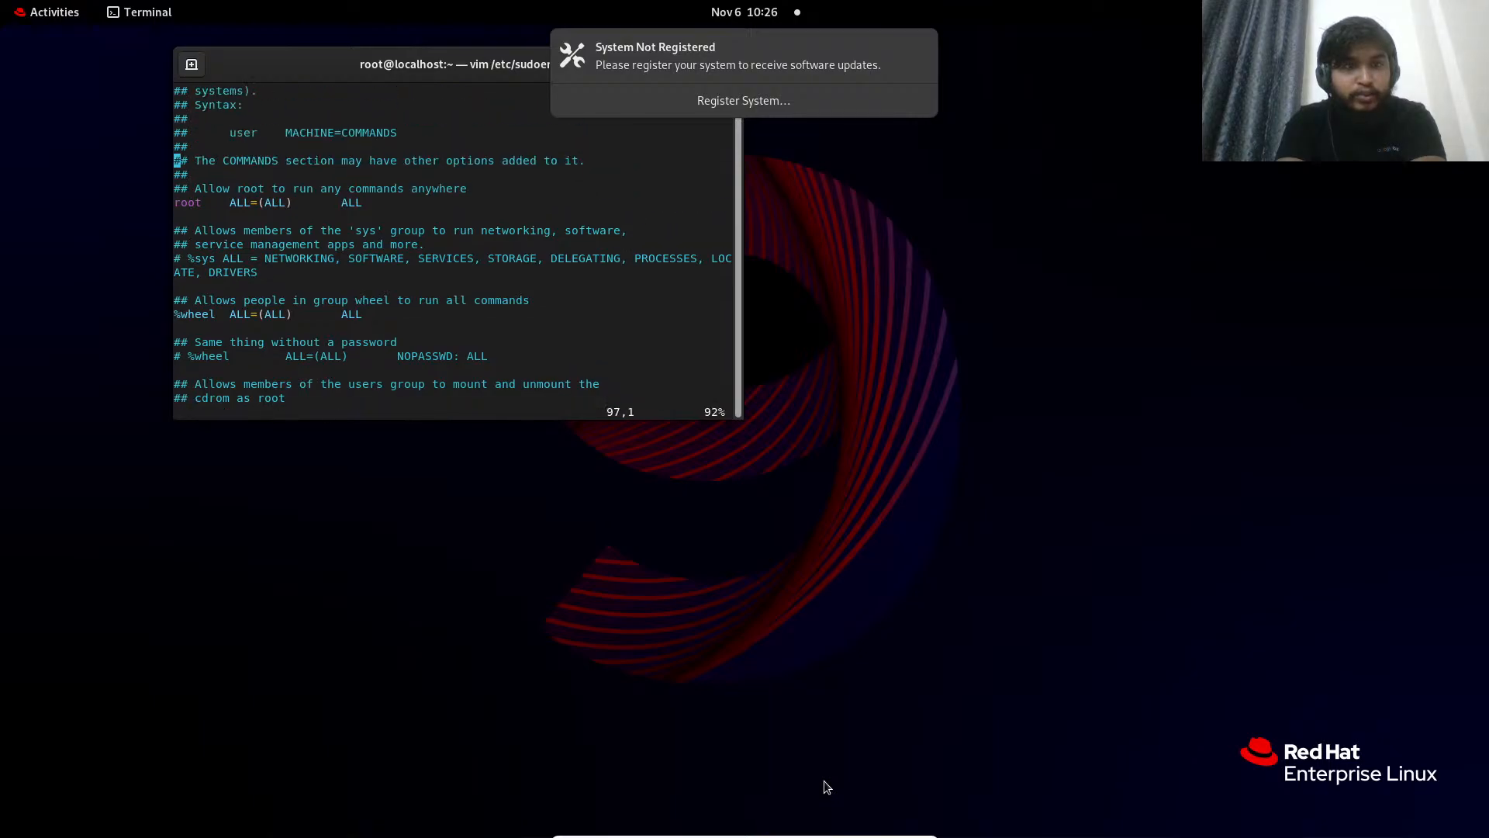
{"action": "key", "text": "Down"}
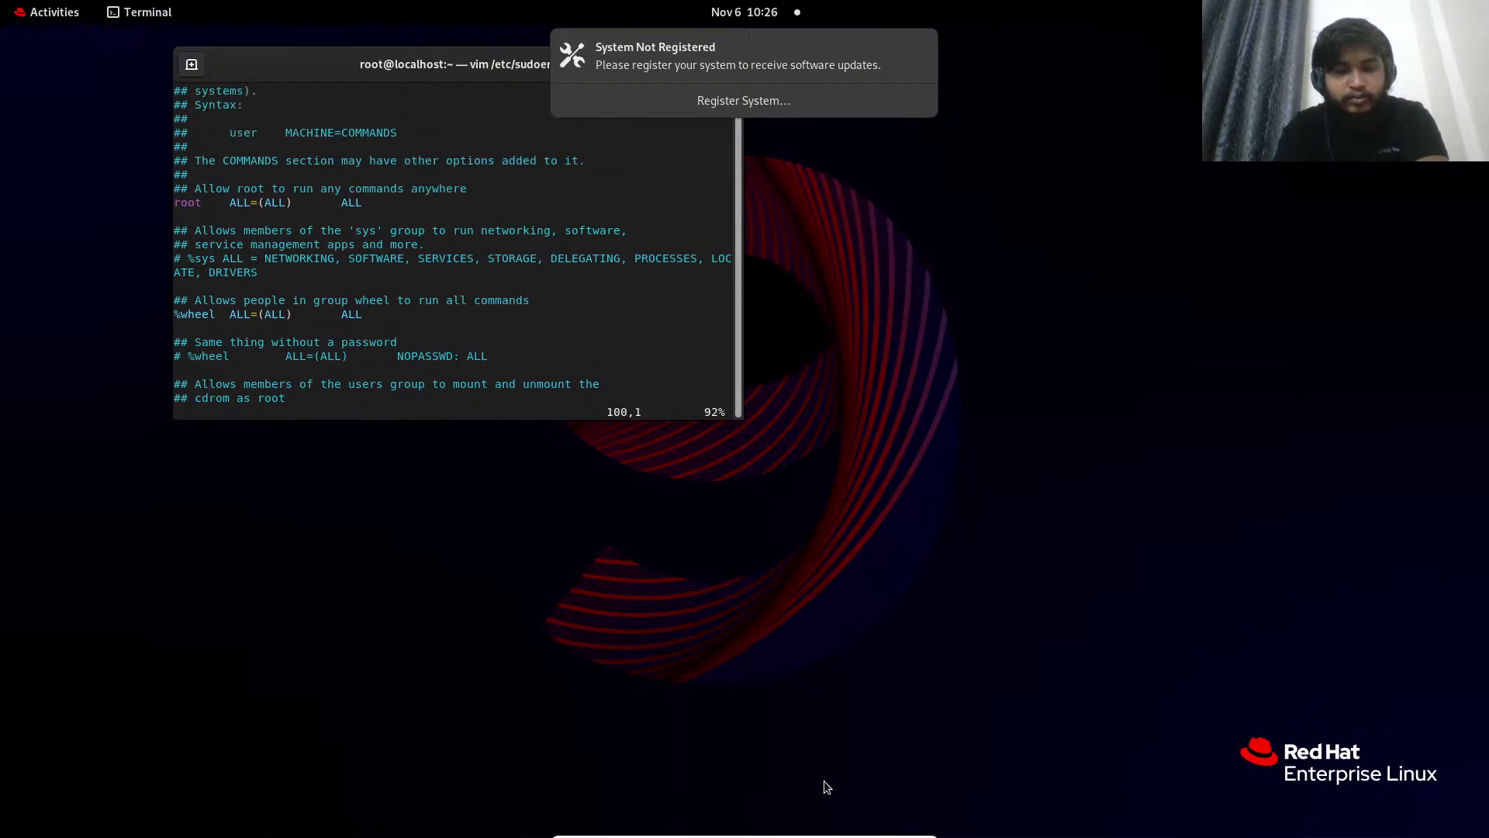
{"action": "key", "text": "i"}
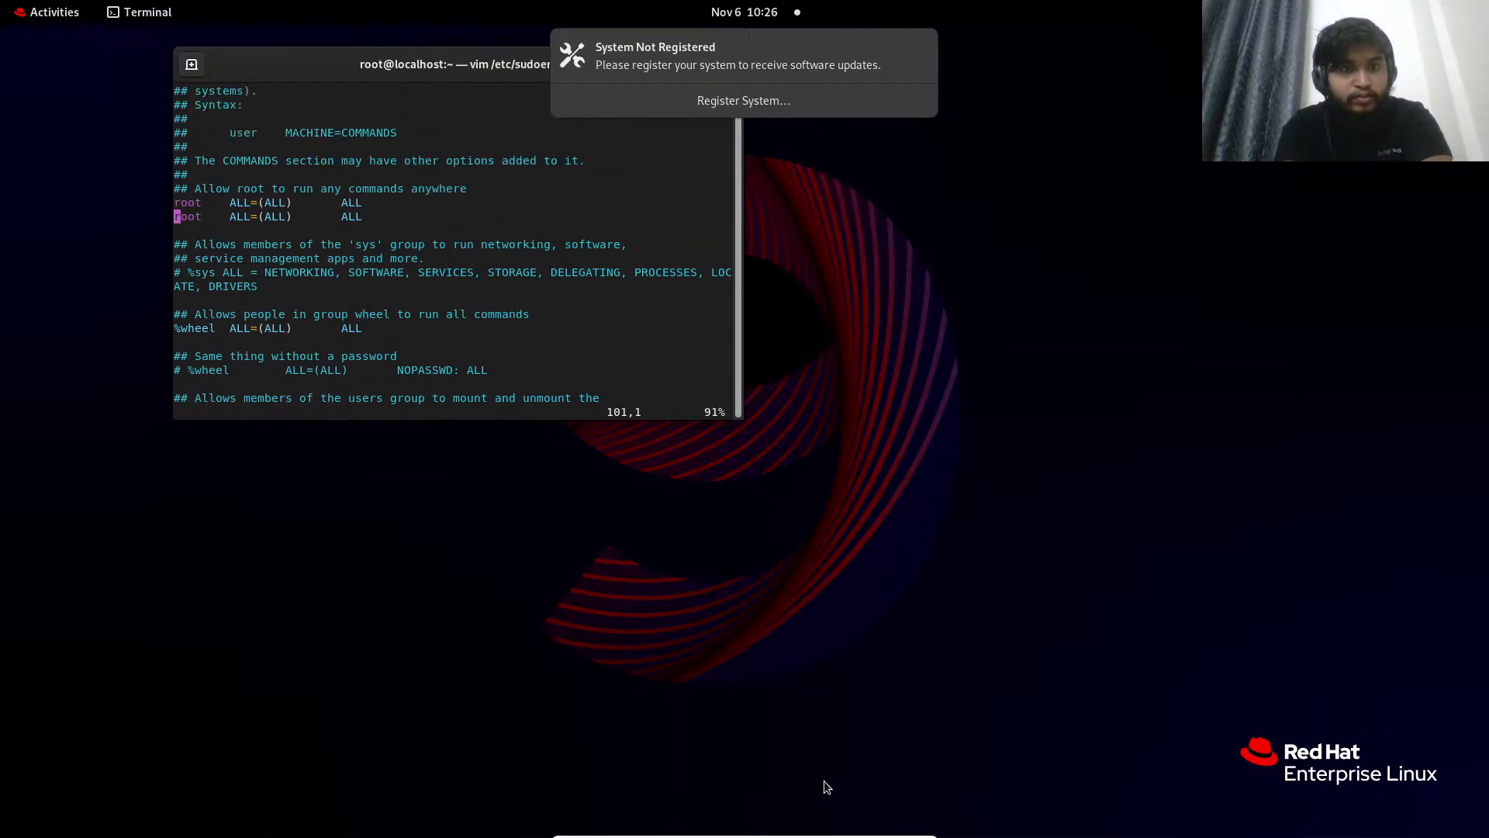
{"action": "key", "text": "Right"}
{"action": "key", "text": "Right"}
{"action": "key", "text": "Right"}
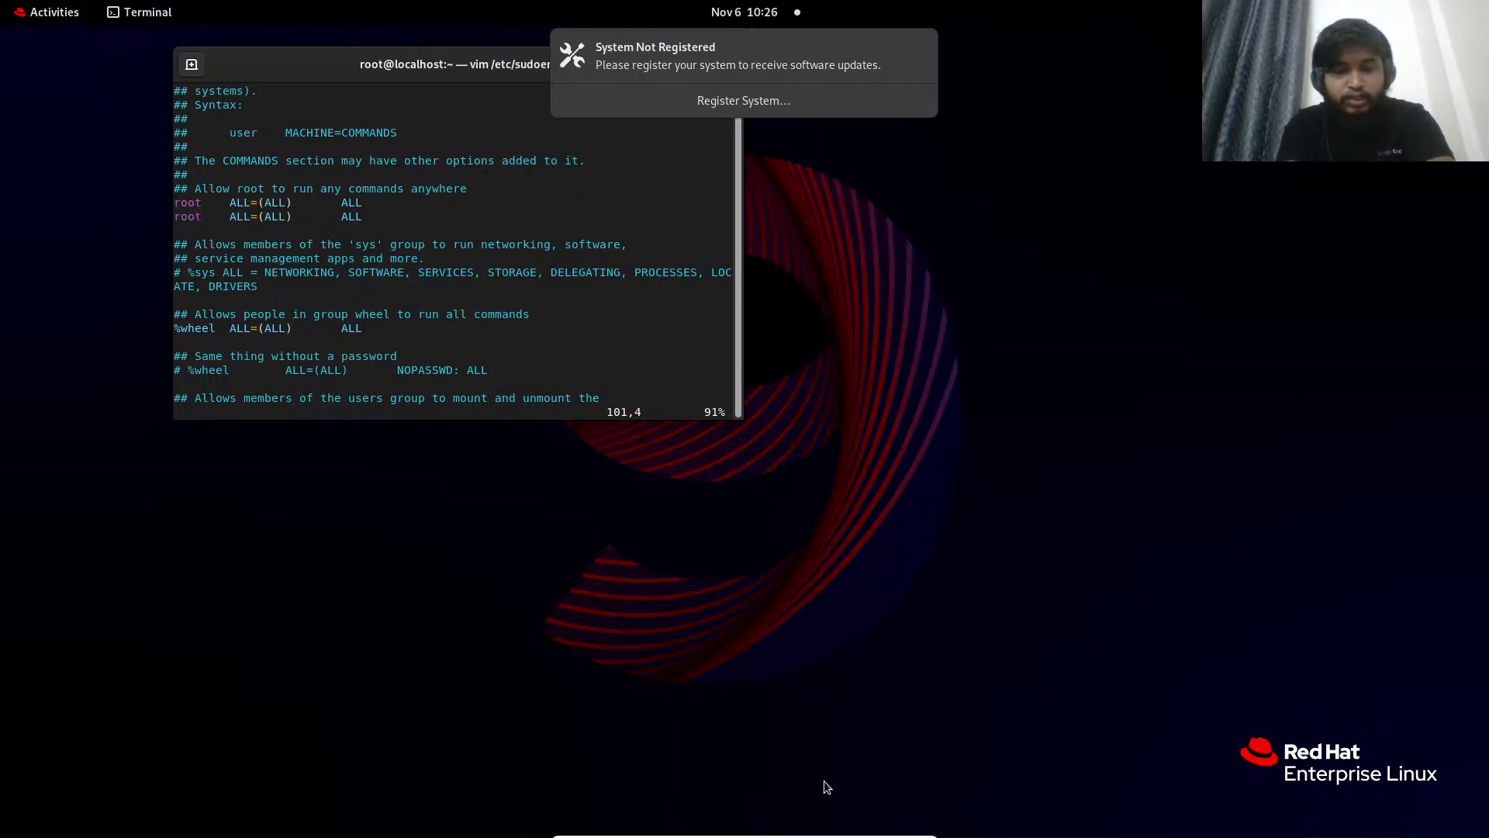
{"action": "key", "text": "i"}
{"action": "key", "text": "BackSpace"}
{"action": "key", "text": "BackSpace"}
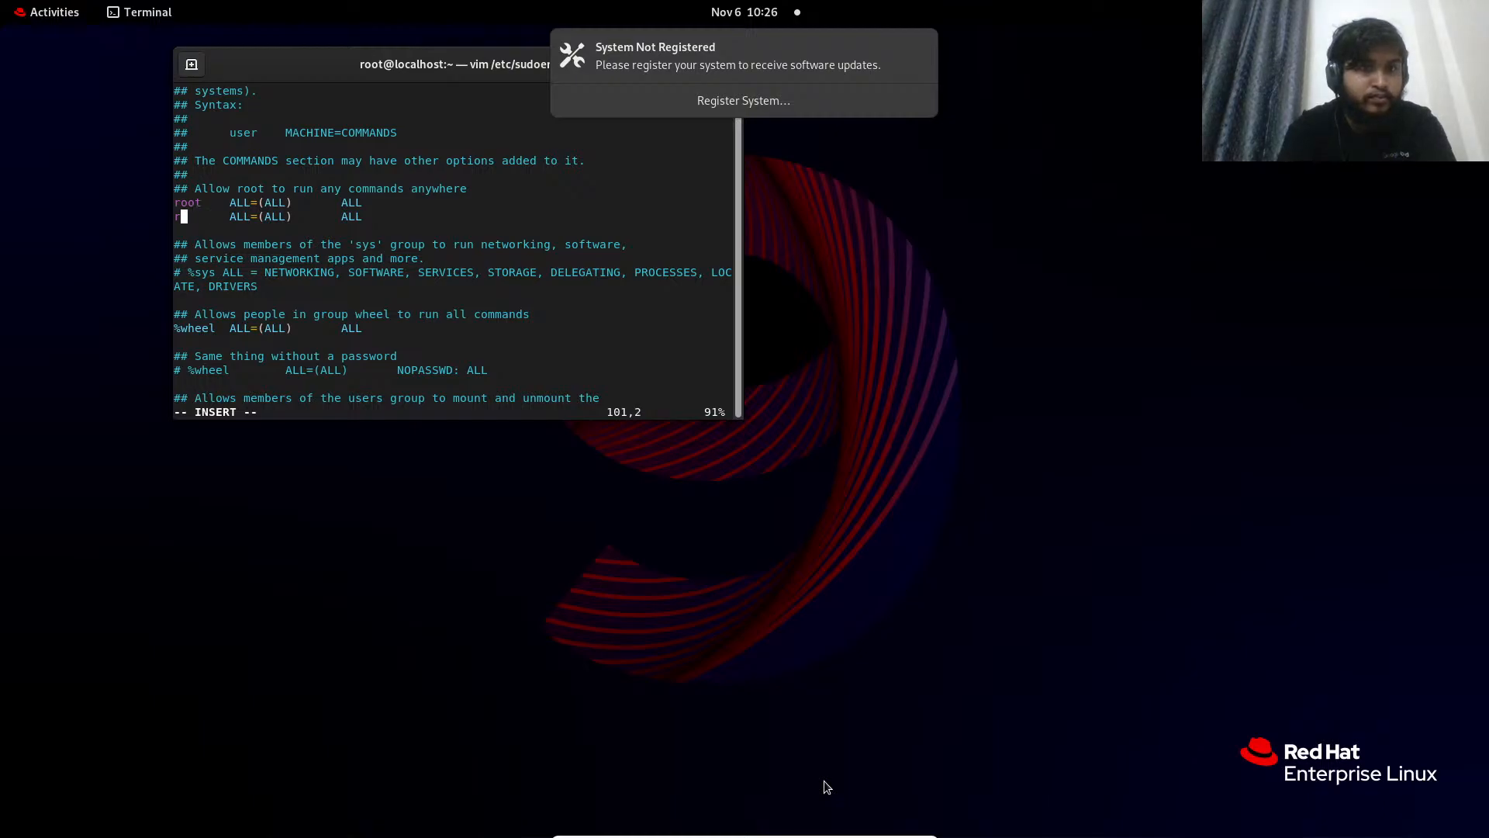
{"action": "key", "text": "BackSpace"}
{"action": "type", "text": "jack"}
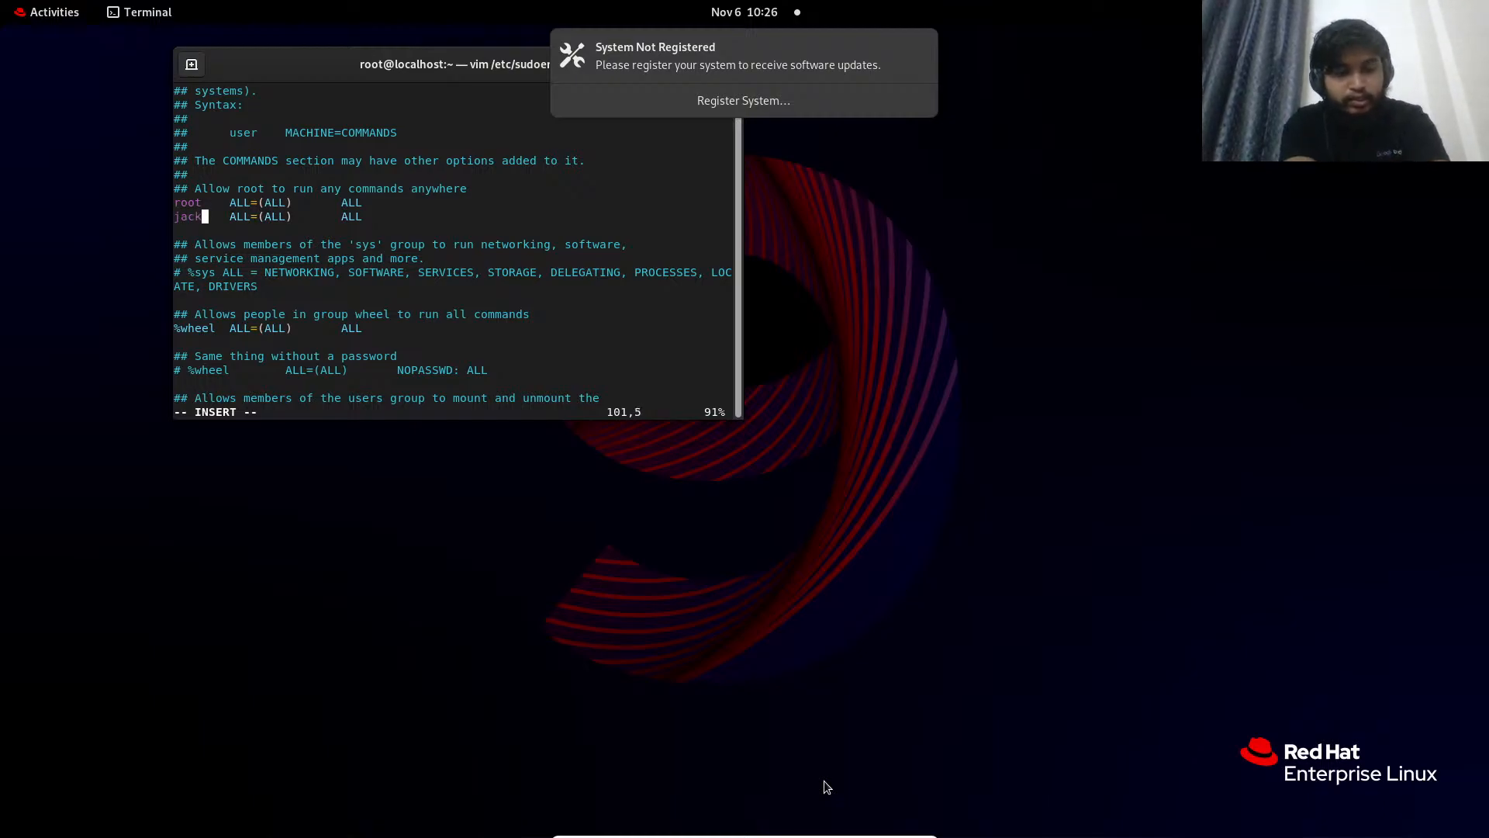
{"action": "key", "text": "Escape"}
Step: Force-save the read-only sudoers file with :wq! and quit vim
{"action": "type", "text": ":wq"}
{"action": "key", "text": "Return"}
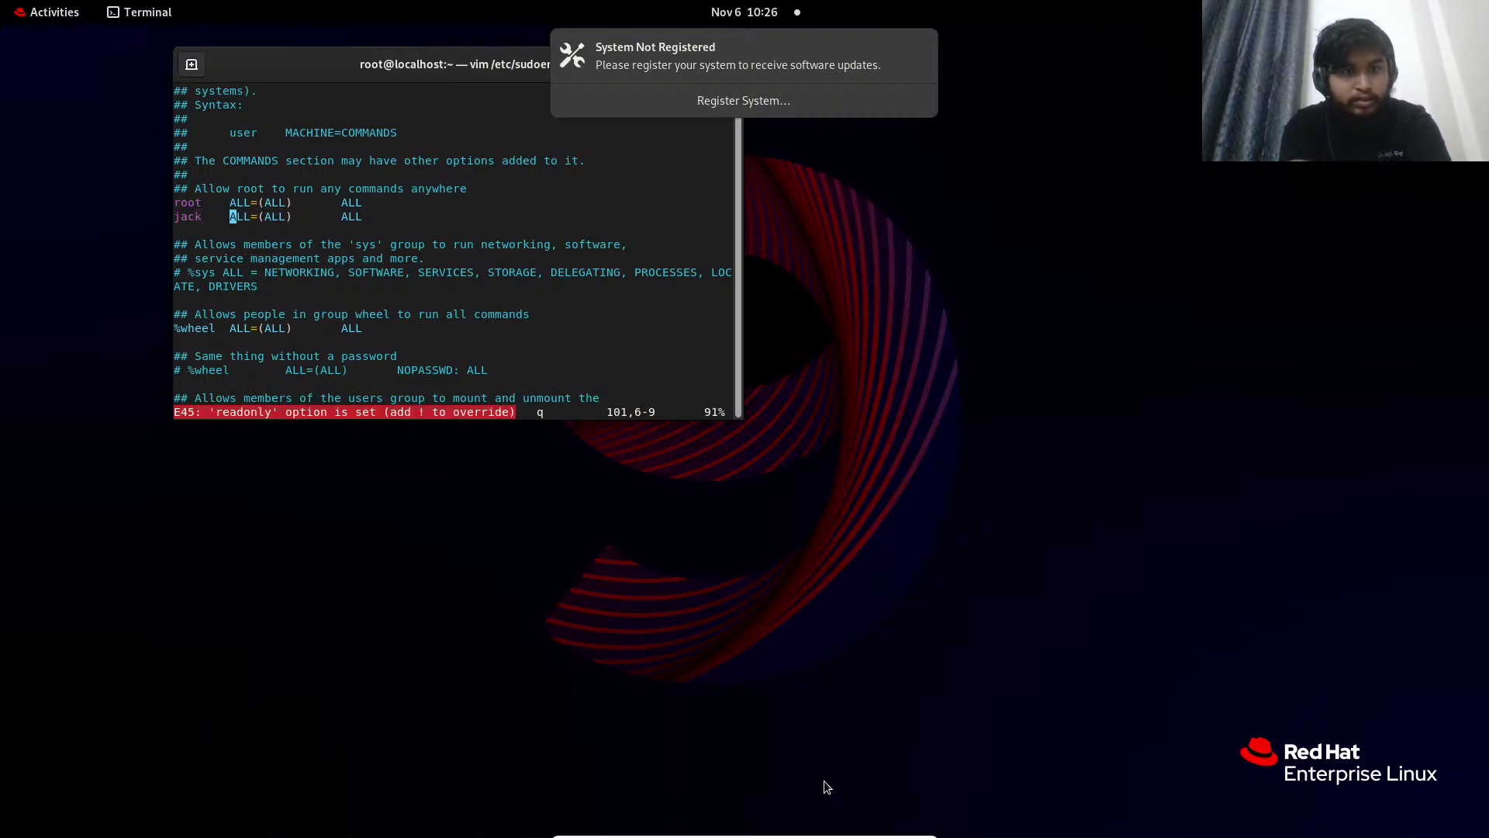
{"action": "type", "text": ":"}
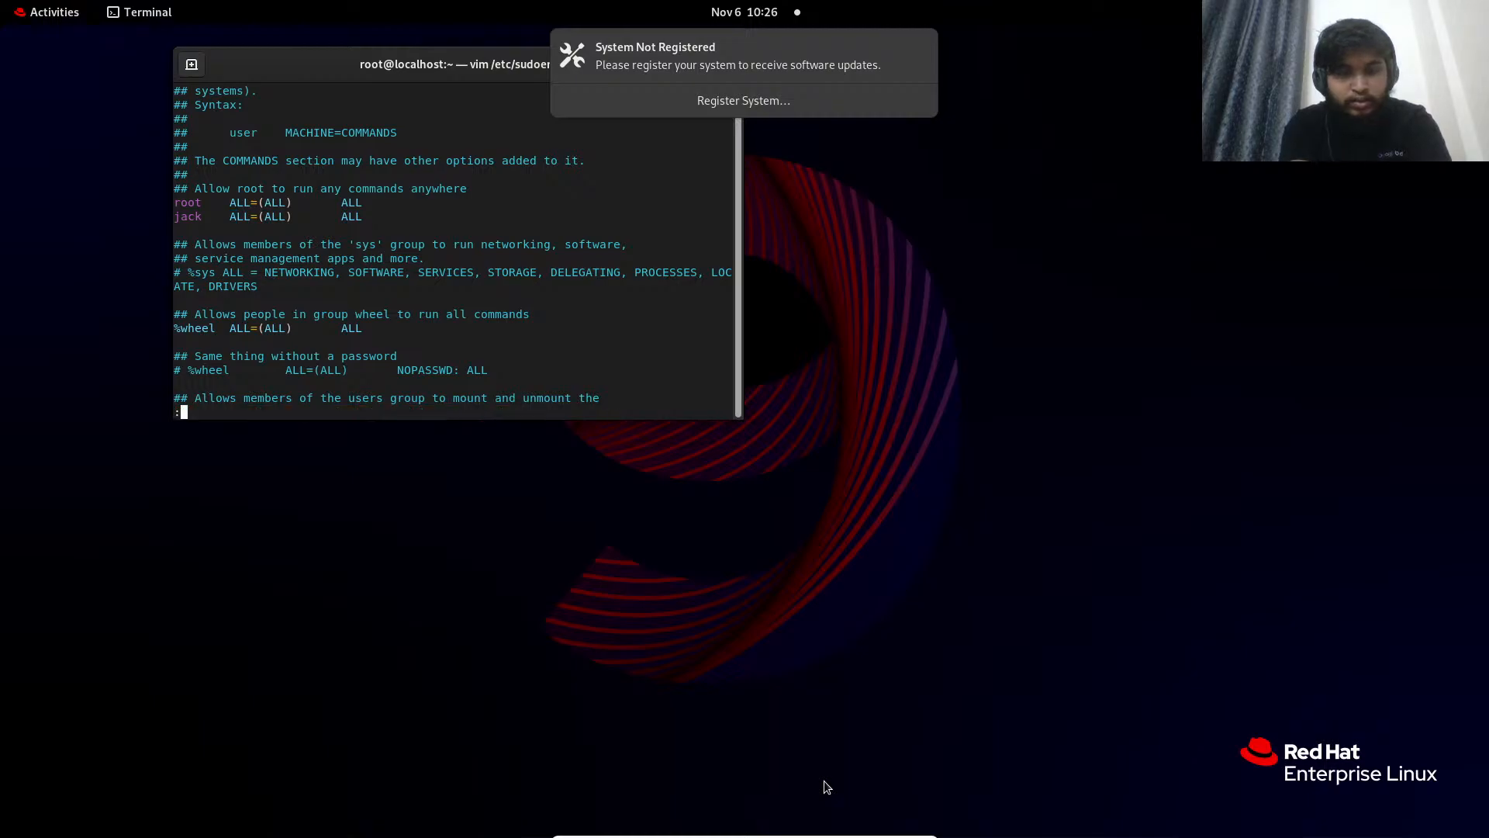
{"action": "type", "text": "wq!"}
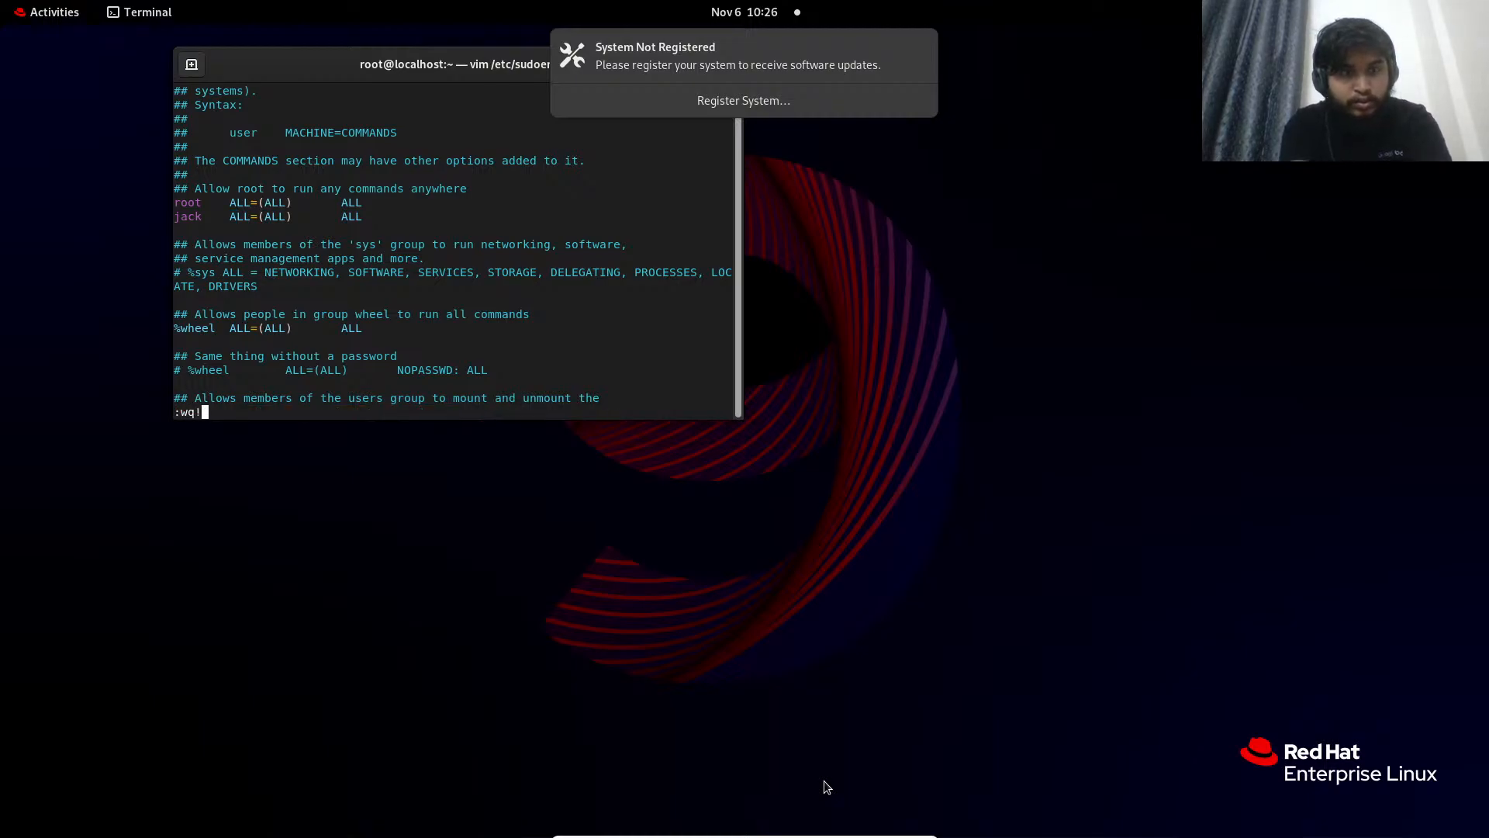
{"action": "key", "text": "Return"}
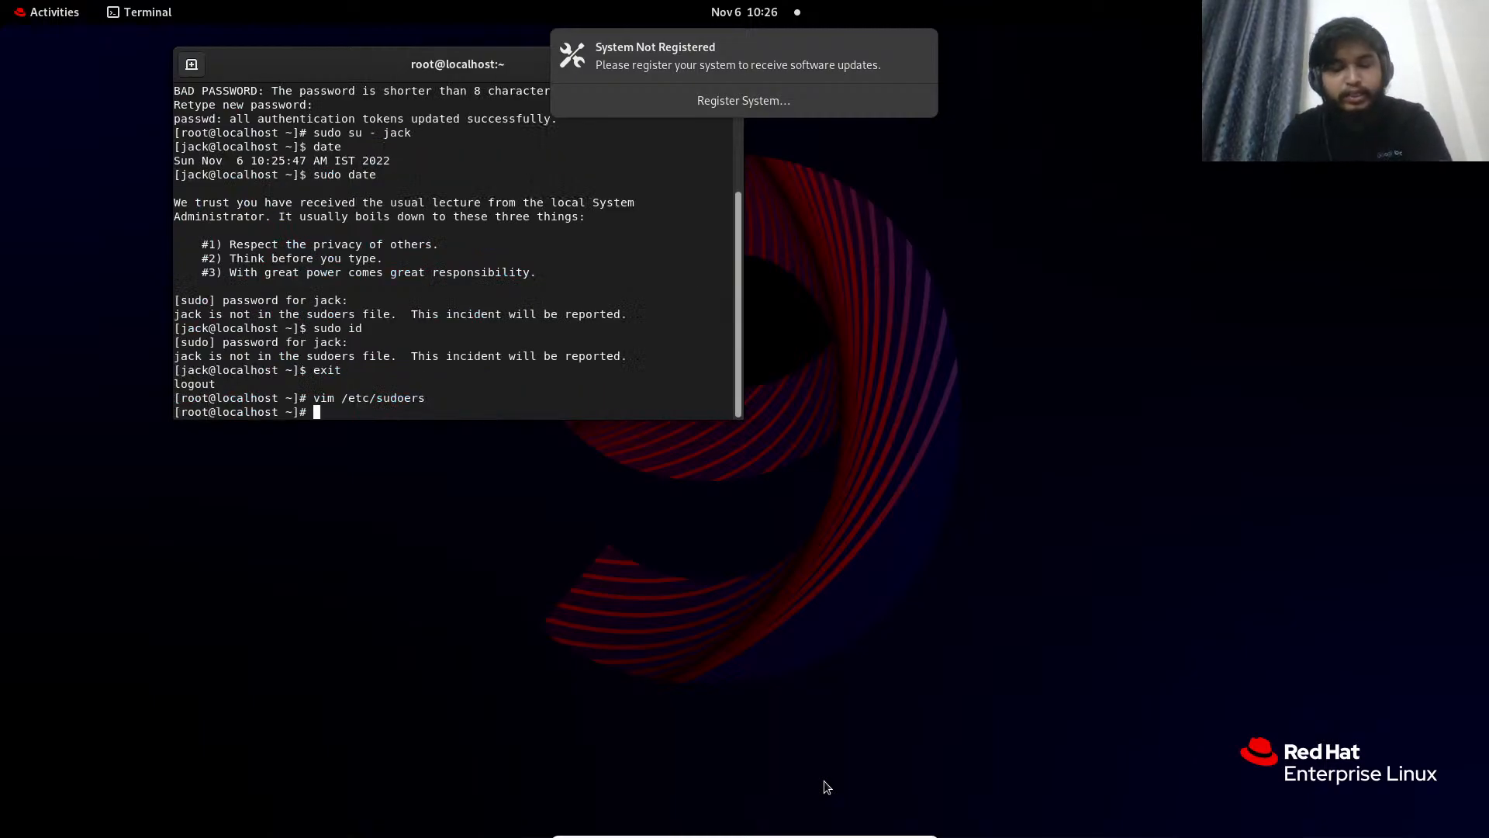
Step: Switch to jack with 'sudo su - jack' and run 'sudo date' successfully using jack's password
{"action": "key", "text": "Up"}
{"action": "key", "text": "Up"}
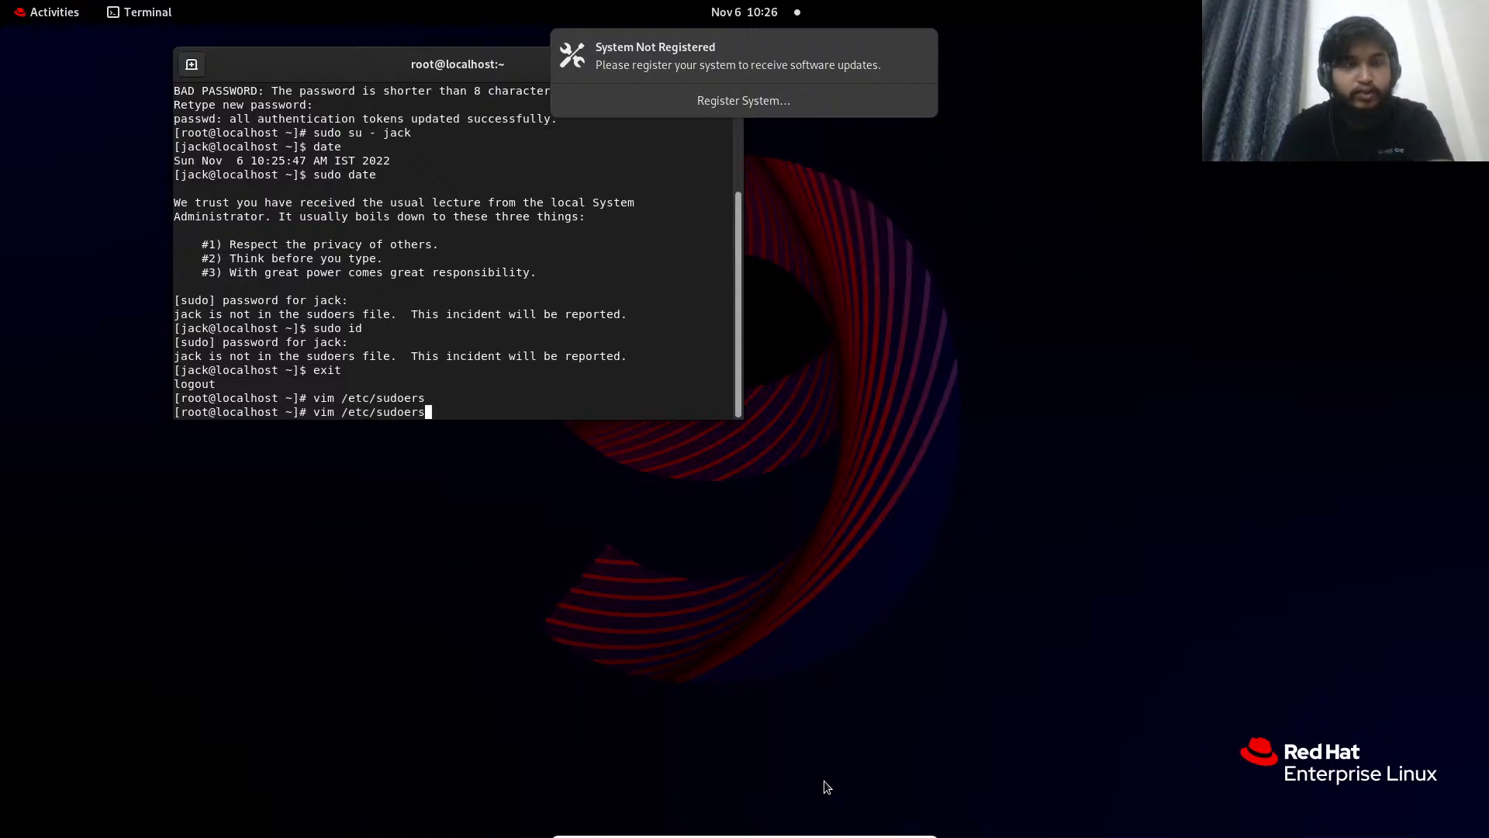
{"action": "key", "text": "Return"}
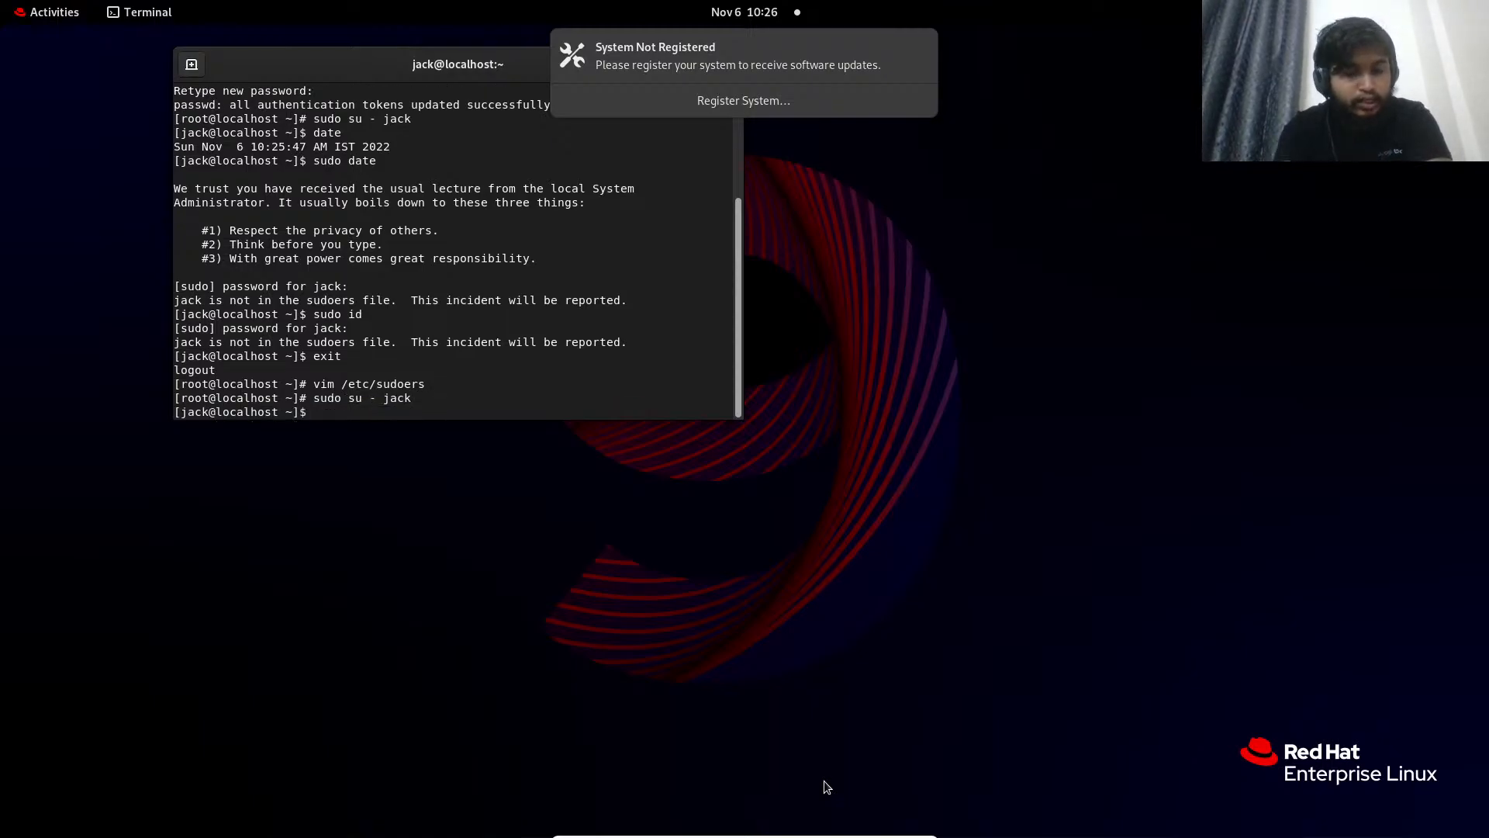
{"action": "type", "text": "sudo da"}
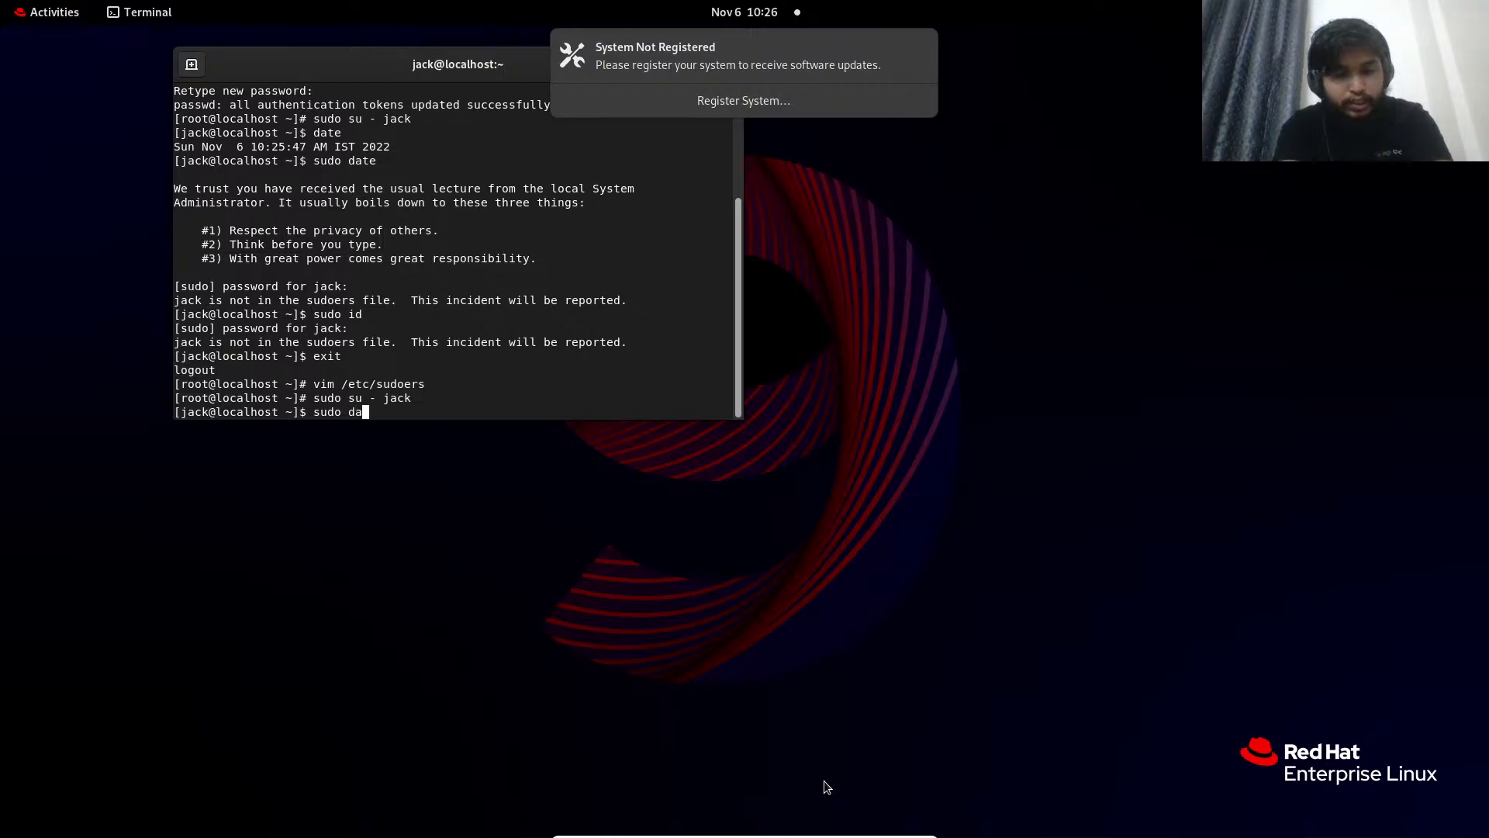
{"action": "type", "text": "te"}
{"action": "key", "text": "Return"}
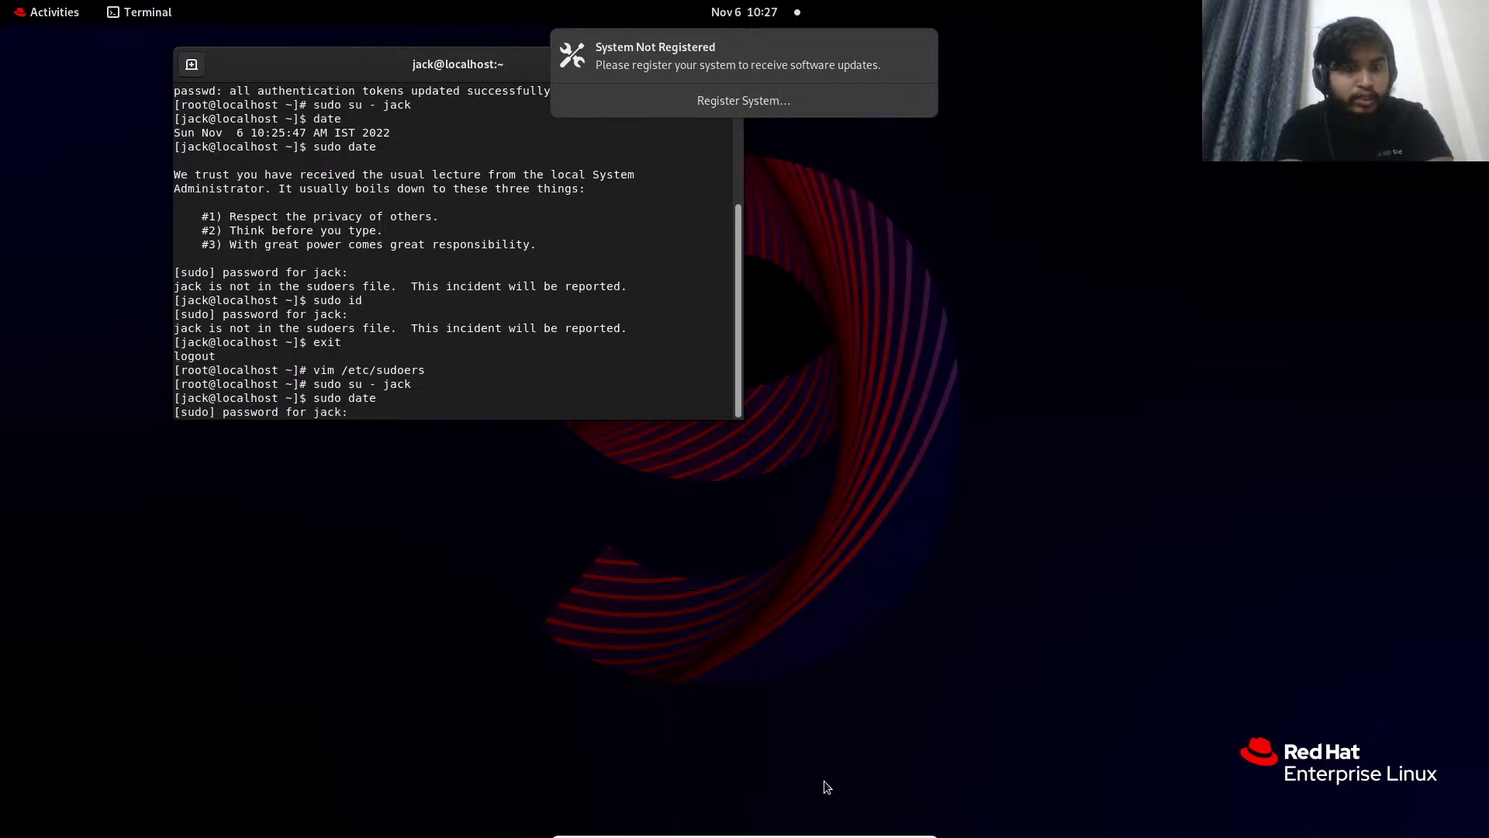
{"action": "key", "text": "Return"}
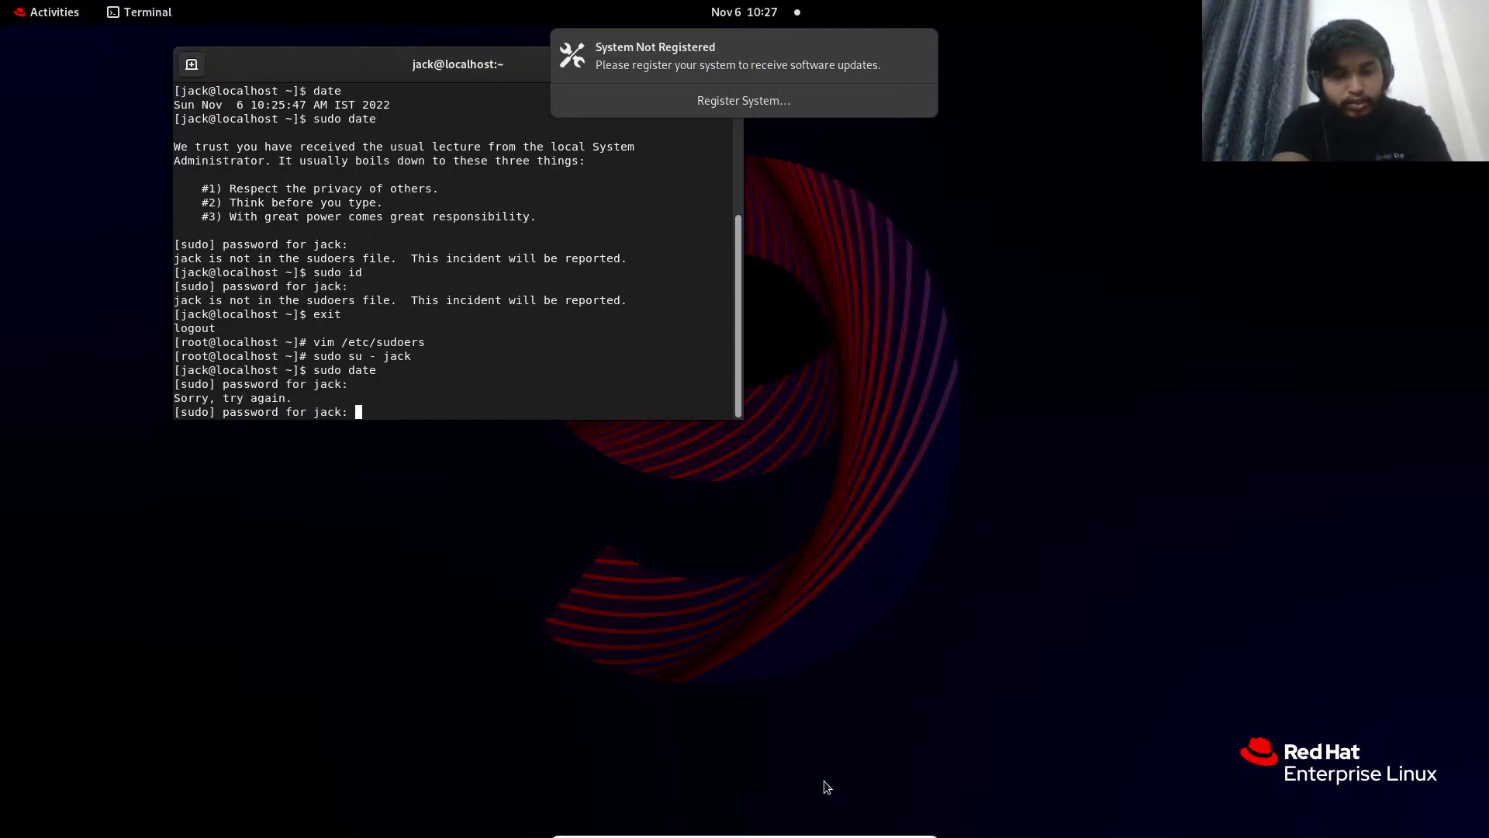
{"action": "key", "text": "Return"}
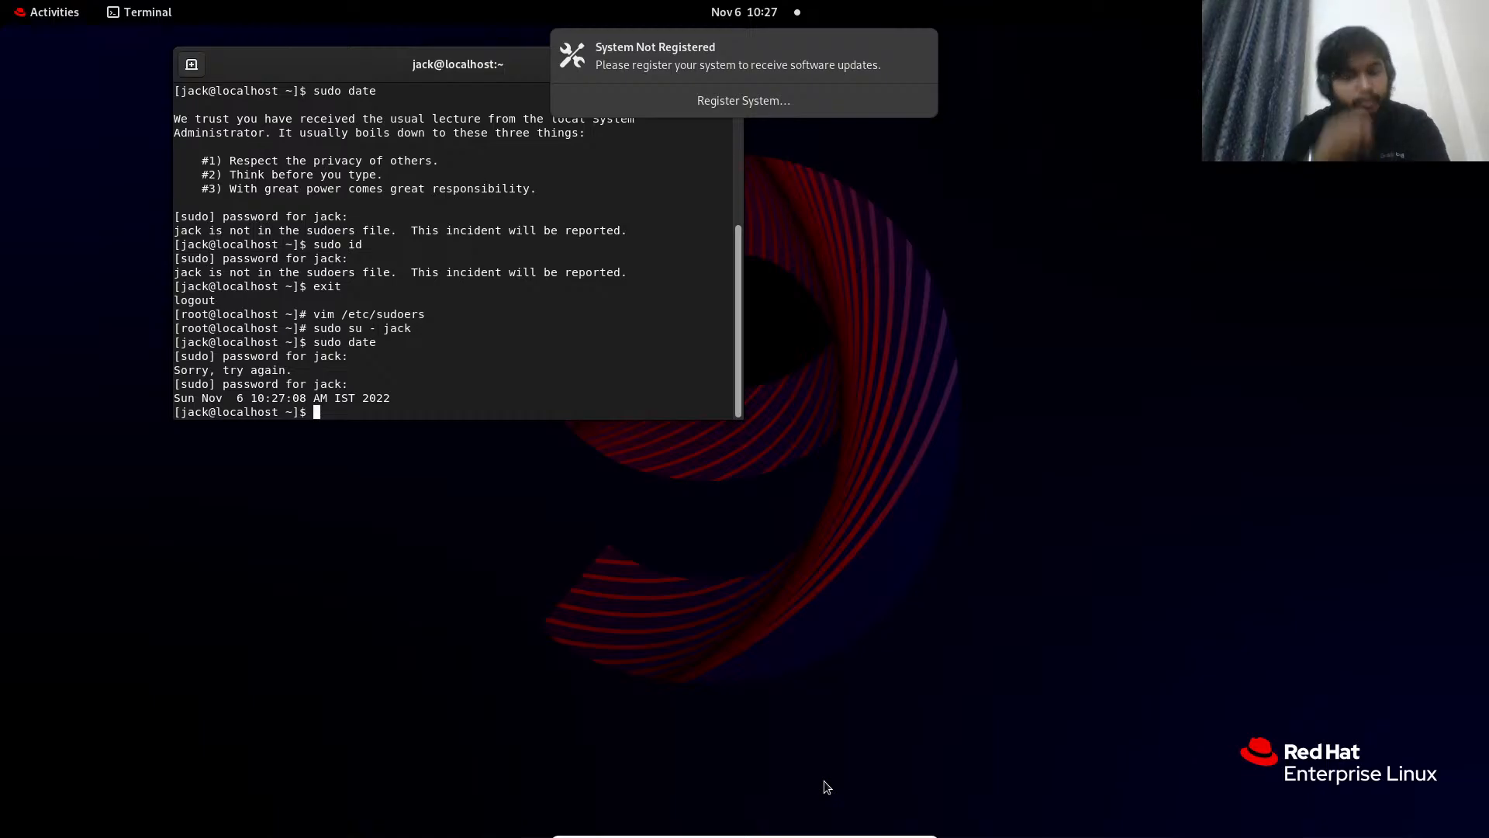
Step: Run 'sudo id' as jack, showing uid 0, then exit back to the root shell
{"action": "key", "text": "Up"}
{"action": "key", "text": "Up"}
{"action": "key", "text": "Up"}
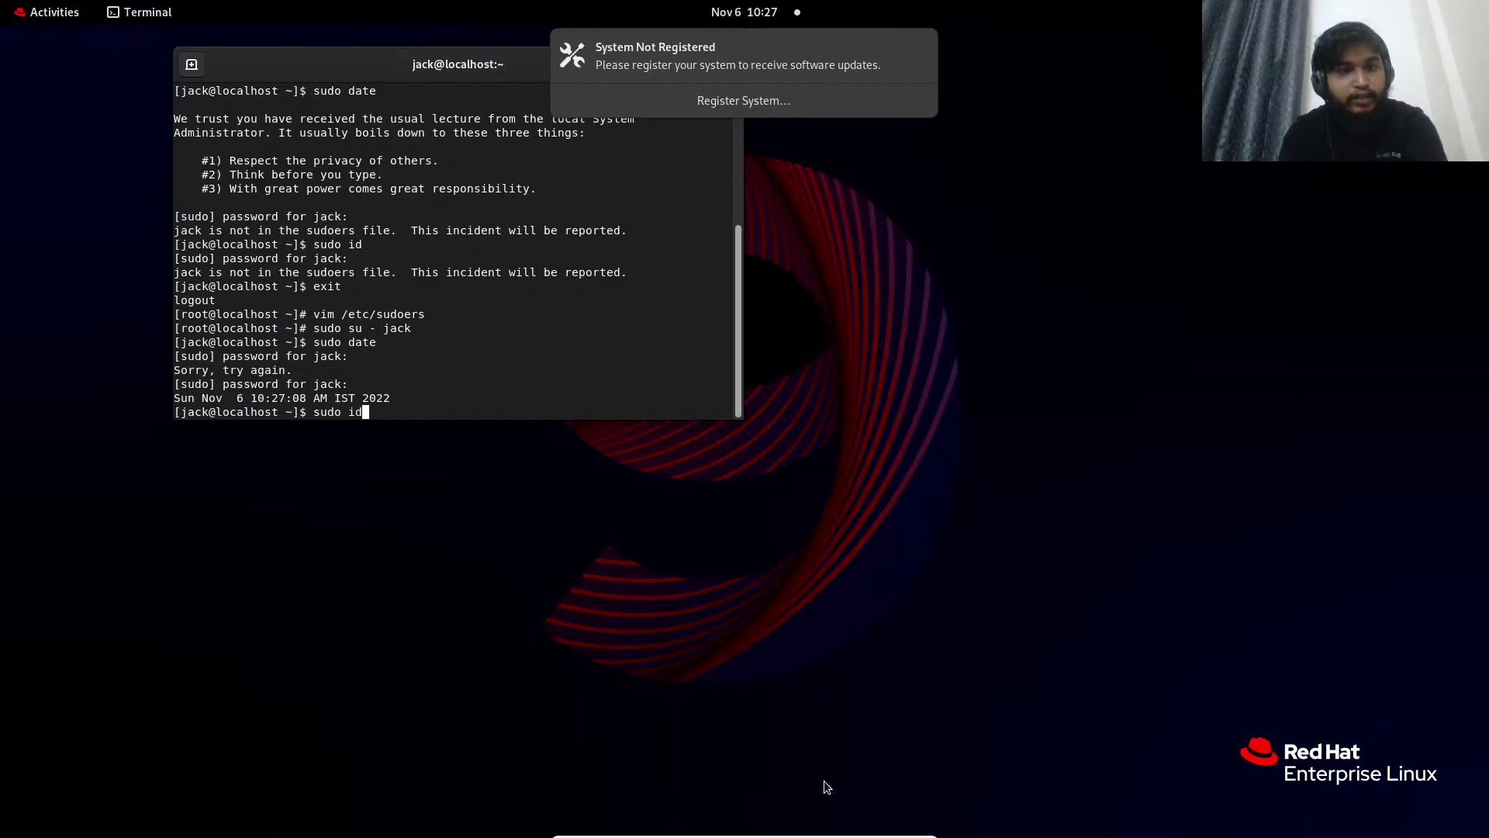
{"action": "key", "text": "Return"}
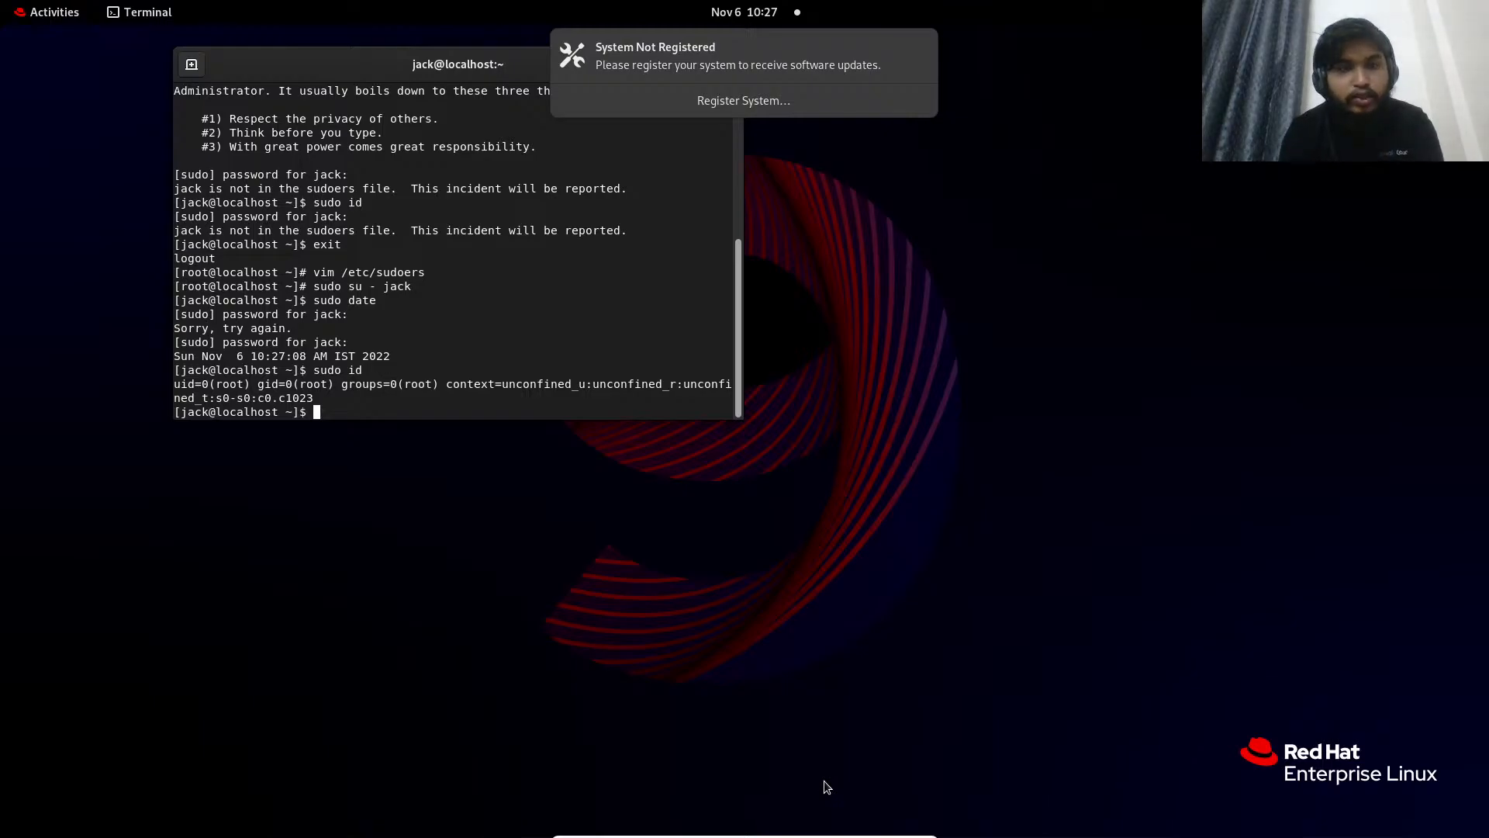
{"action": "key", "text": "Up"}
{"action": "key", "text": "Down"}
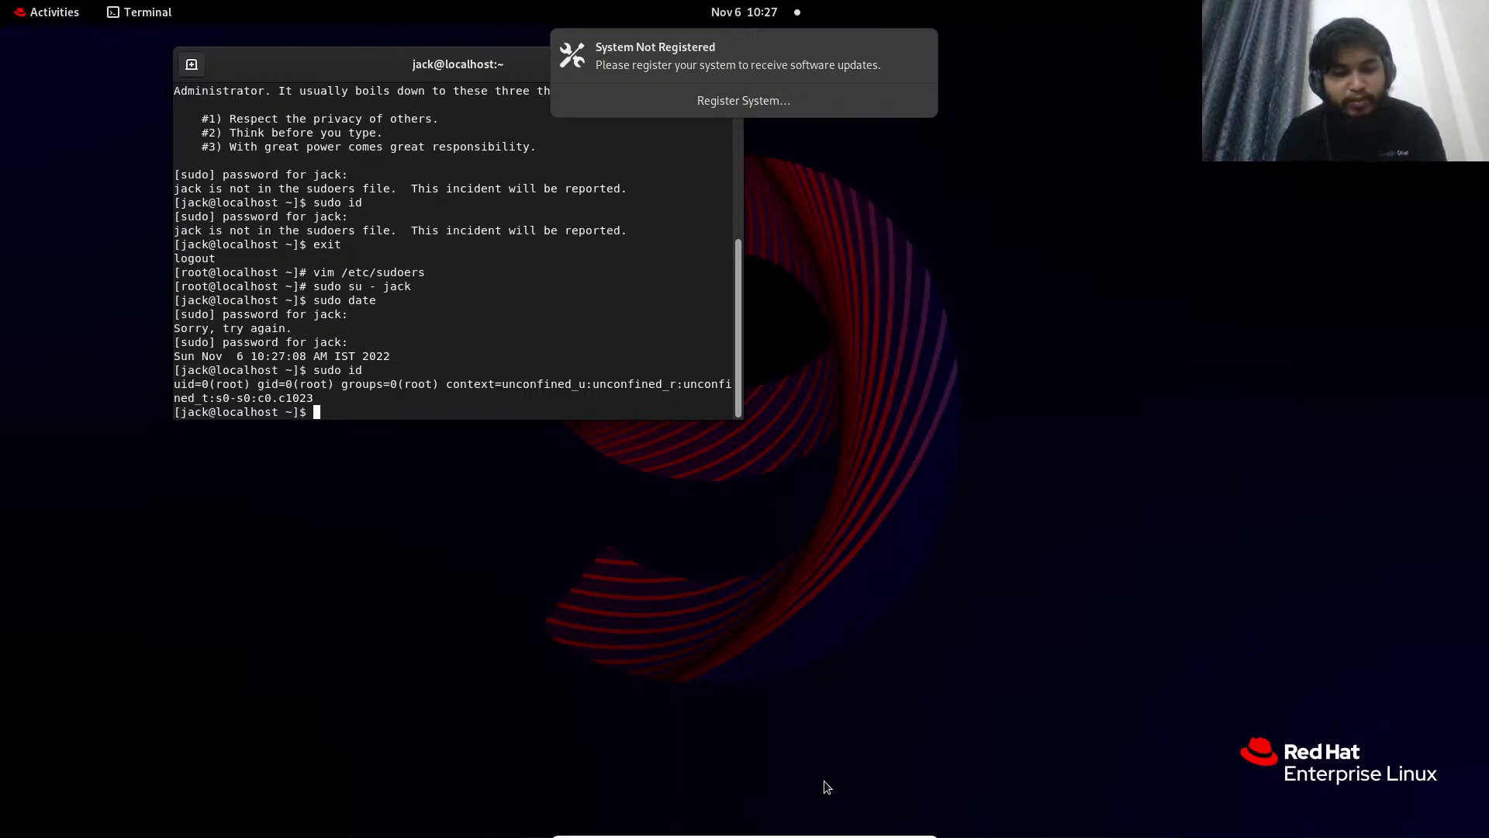
{"action": "type", "text": "exit"}
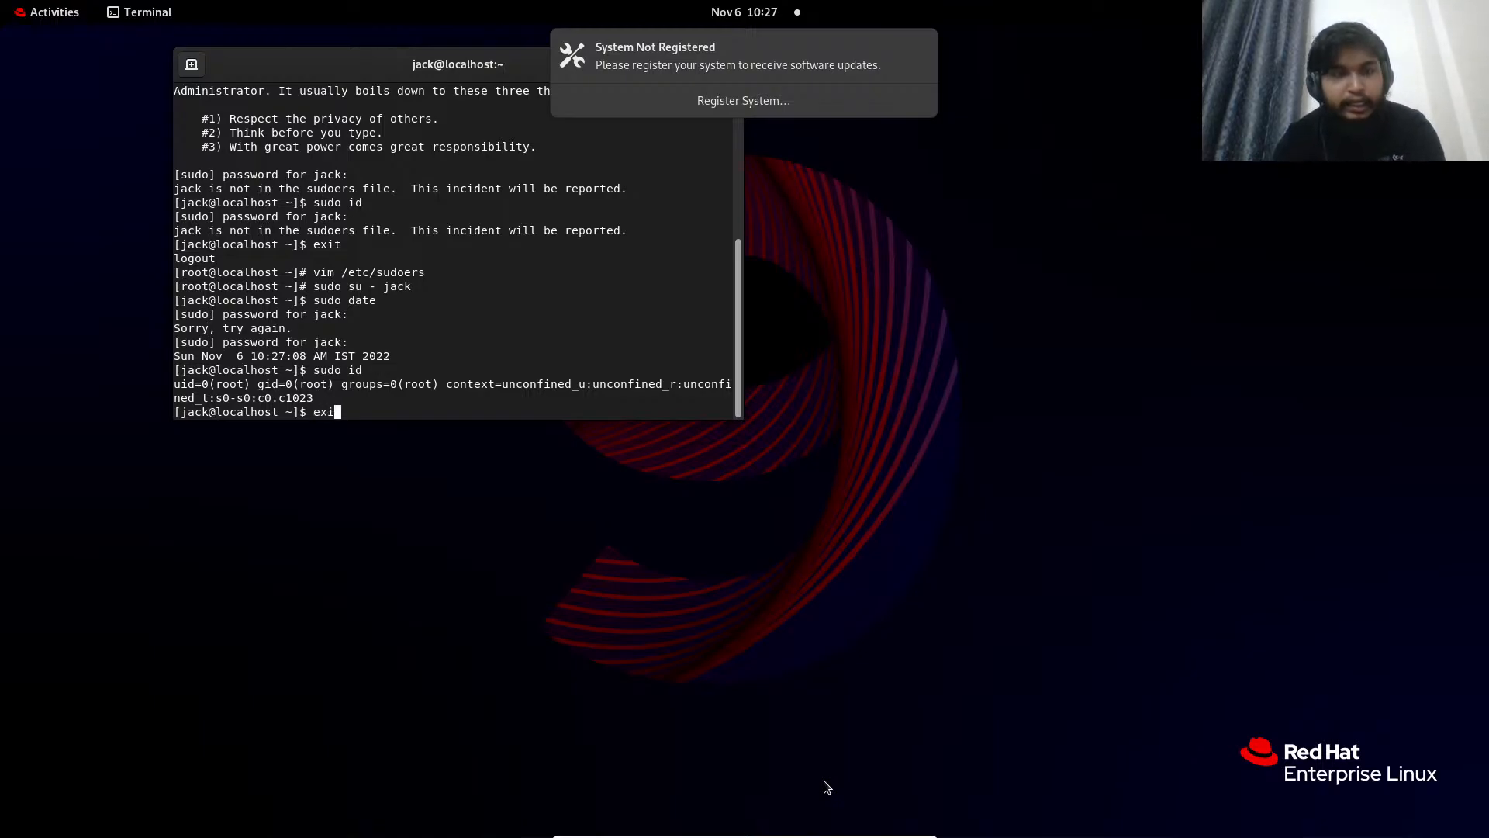
{"action": "key", "text": "Return"}
{"action": "key", "text": "Up"}
{"action": "key", "text": "Up"}
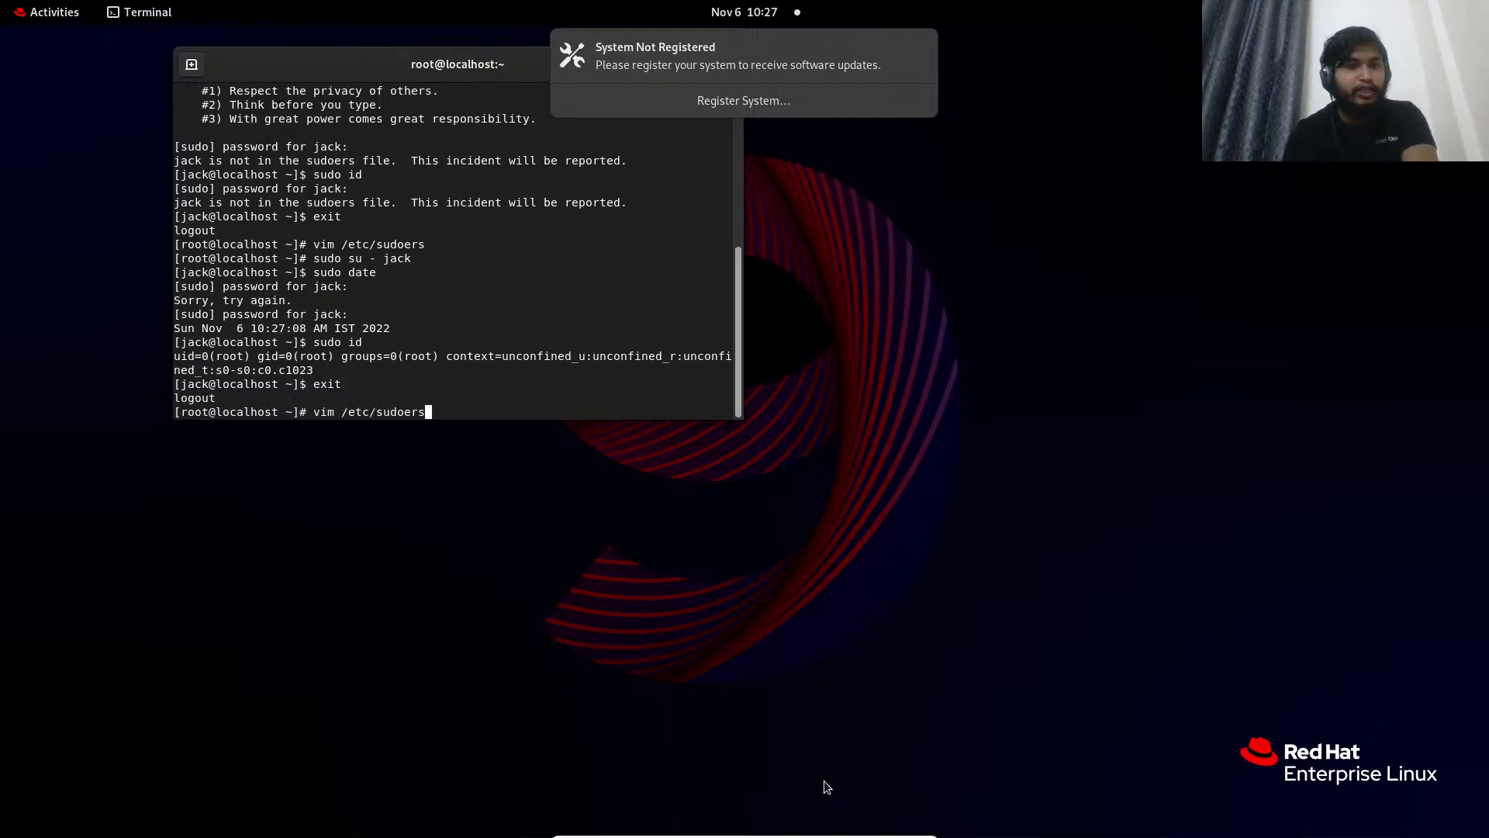
Step: Open /etc/sudoers and change jack's rule to 'ALL=(ALL) NOPASSWD: ALL'
{"action": "key", "text": "Return"}
{"action": "key", "text": "Up"}
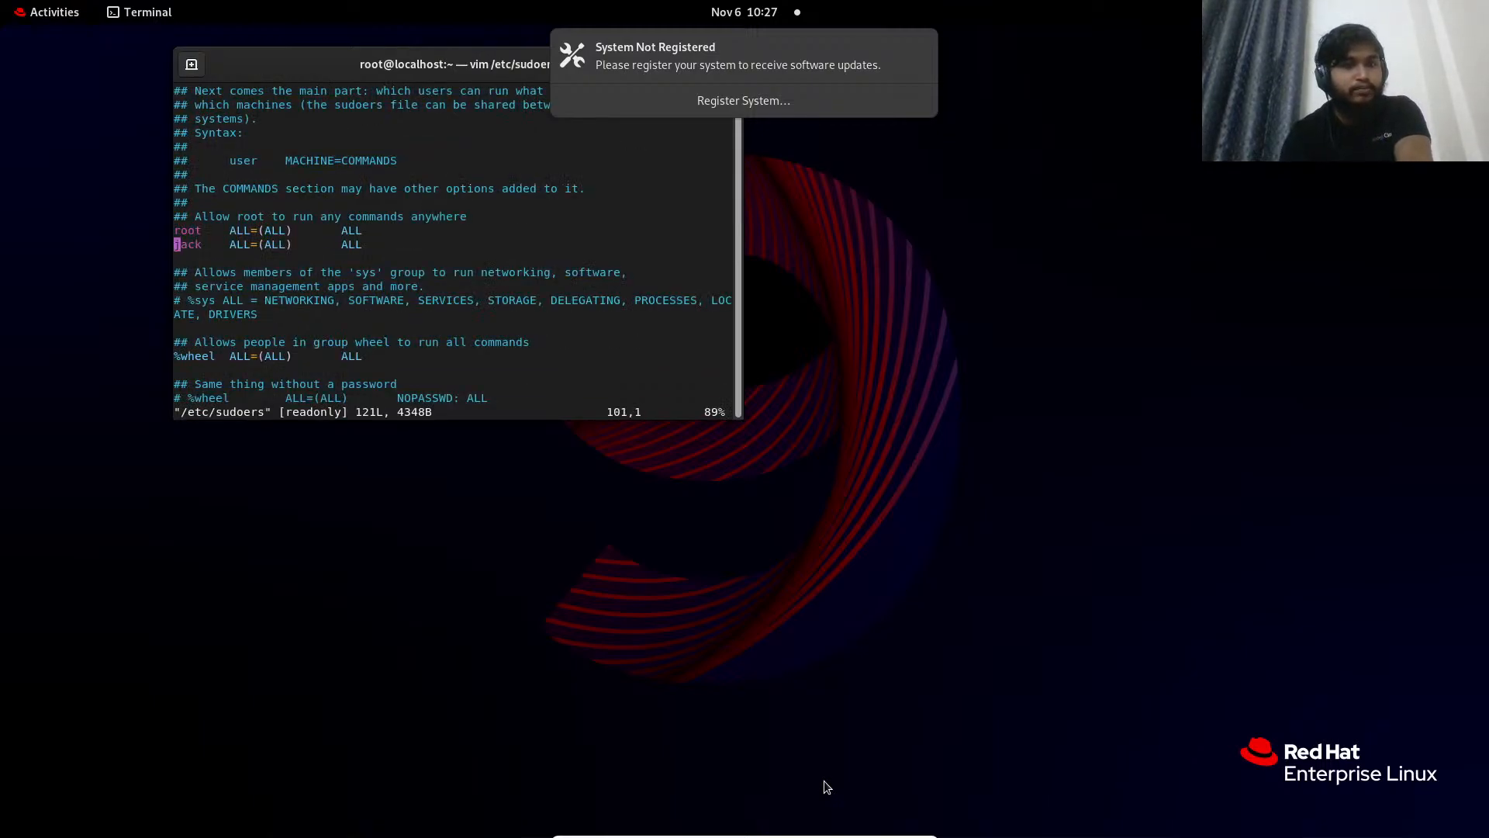
{"action": "key", "text": "Right"}
{"action": "key", "text": "Right"}
{"action": "key", "text": "Right"}
{"action": "key", "text": "Right"}
{"action": "key", "text": "Right"}
{"action": "key", "text": "Right"}
{"action": "key", "text": "Right"}
{"action": "key", "text": "Right"}
{"action": "key", "text": "Right"}
{"action": "key", "text": "Right"}
{"action": "key", "text": "Right"}
{"action": "key", "text": "Right"}
{"action": "key", "text": "Right"}
{"action": "key", "text": "Right"}
{"action": "key", "text": "Right"}
{"action": "key", "text": "Right"}
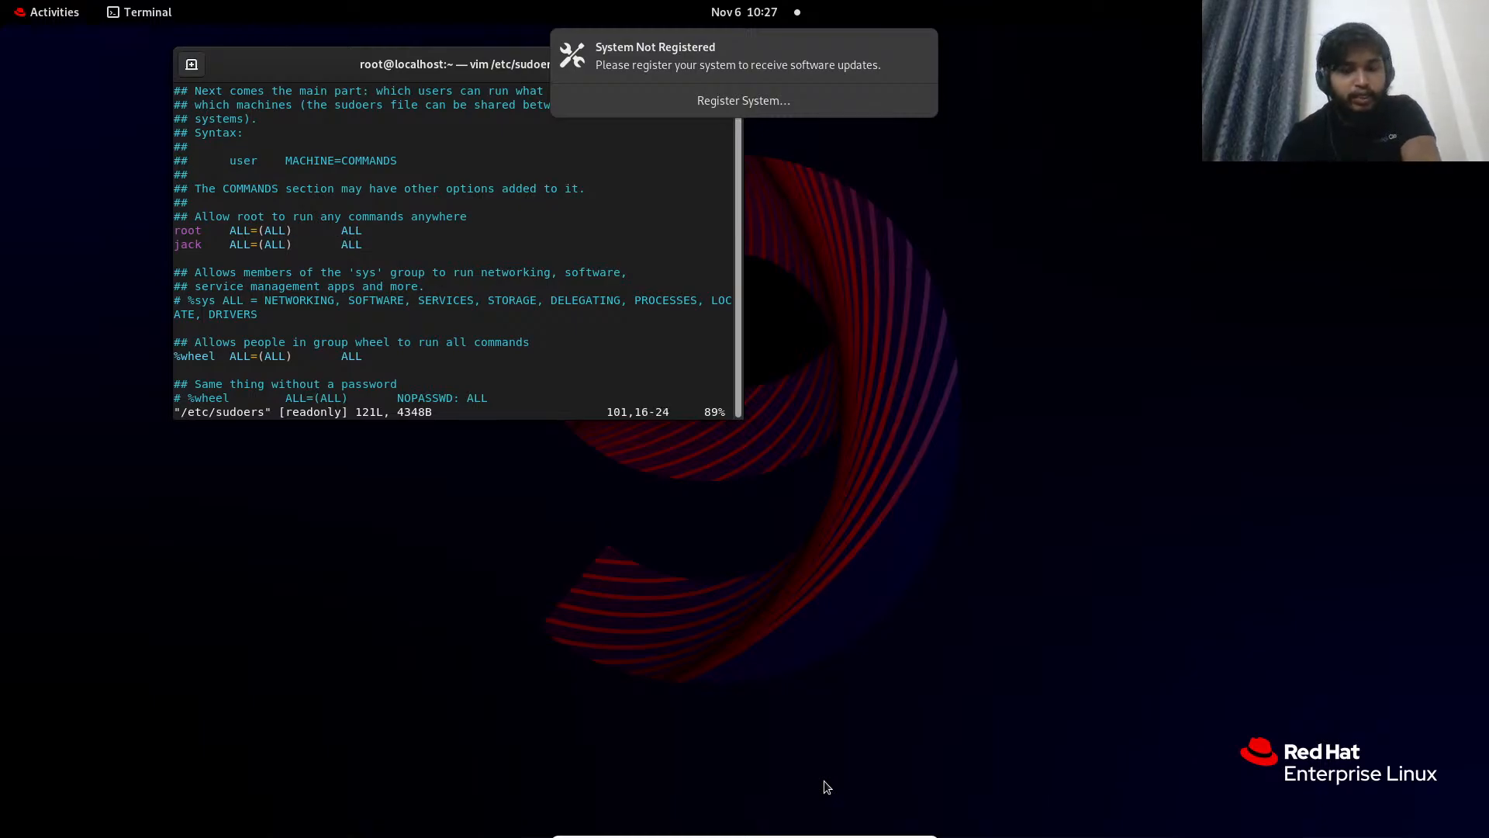
{"action": "key", "text": "i"}
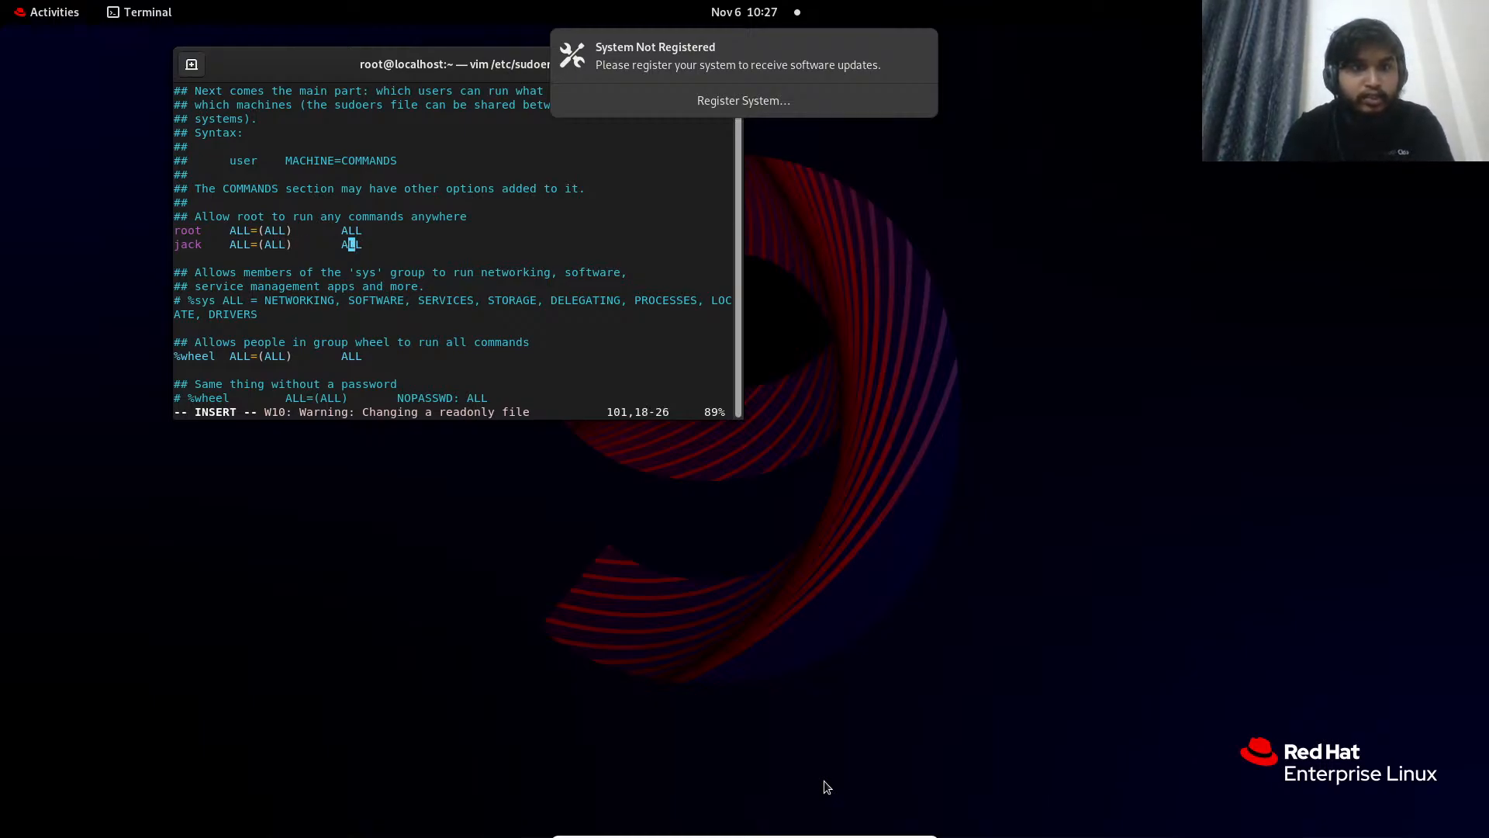
{"action": "type", "text": "NO"}
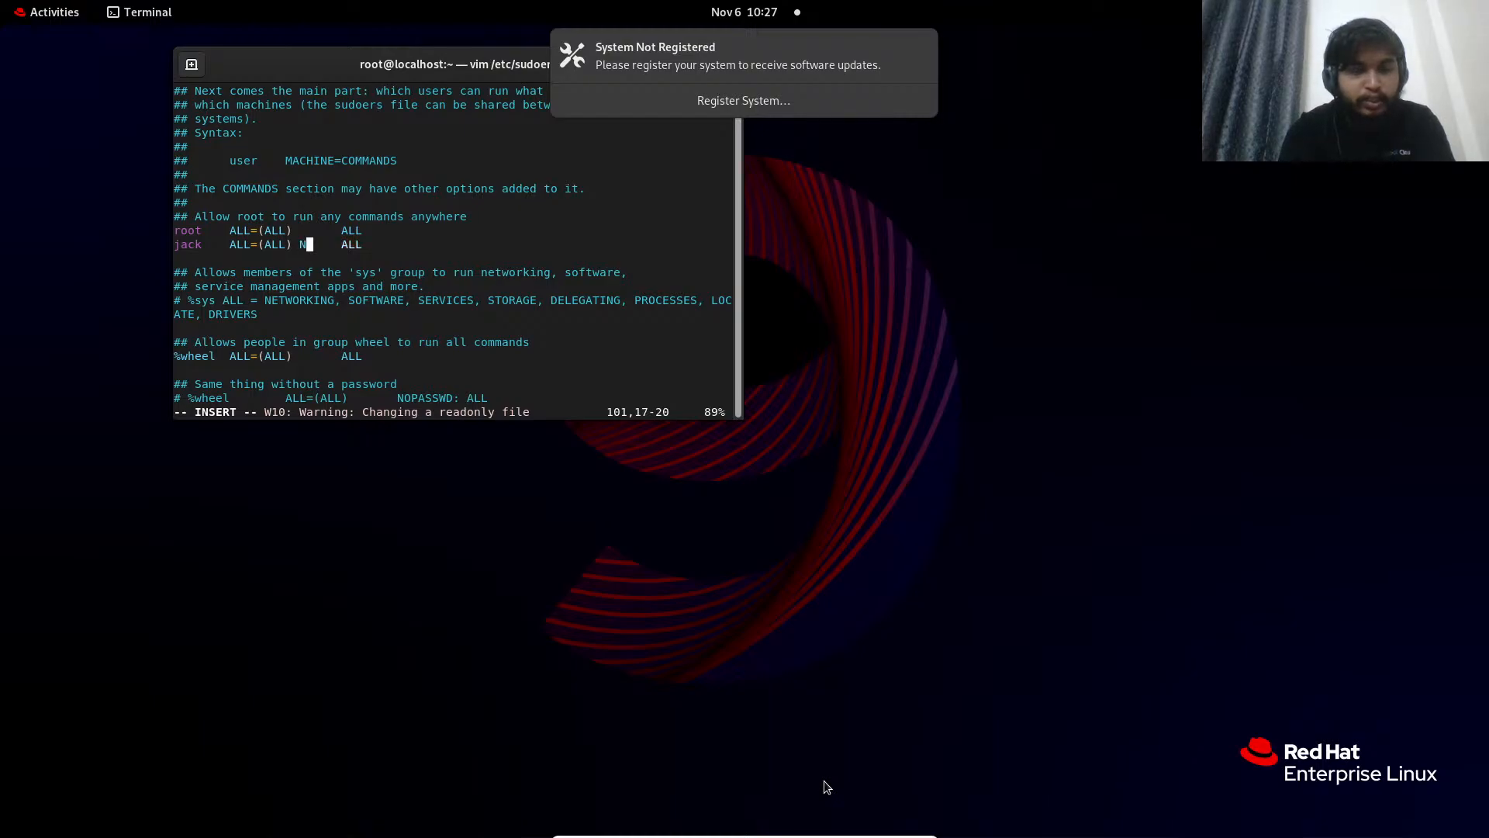
{"action": "type", "text": "PASS   "}
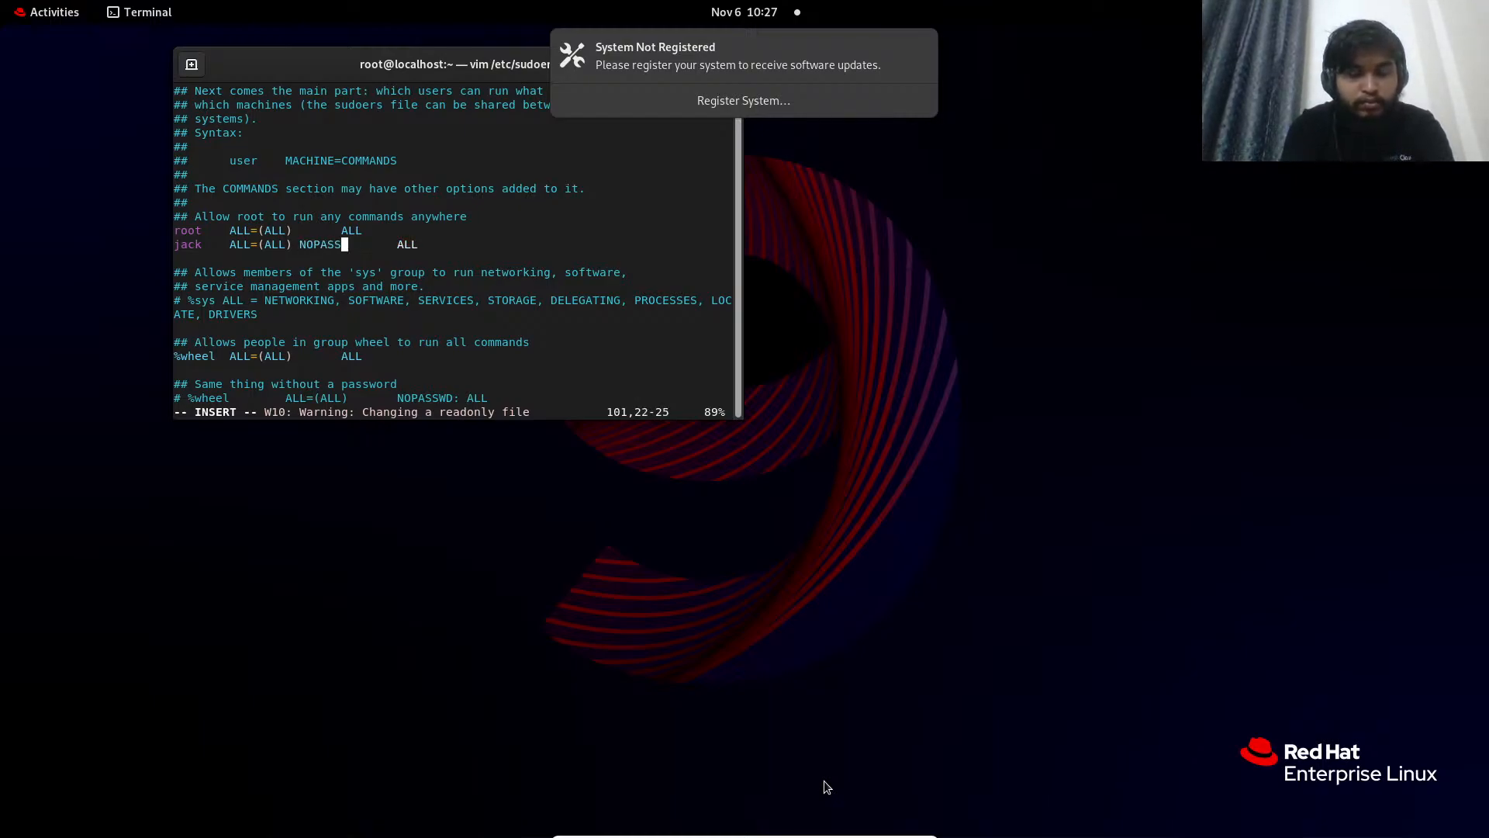
{"action": "type", "text": "WD:"}
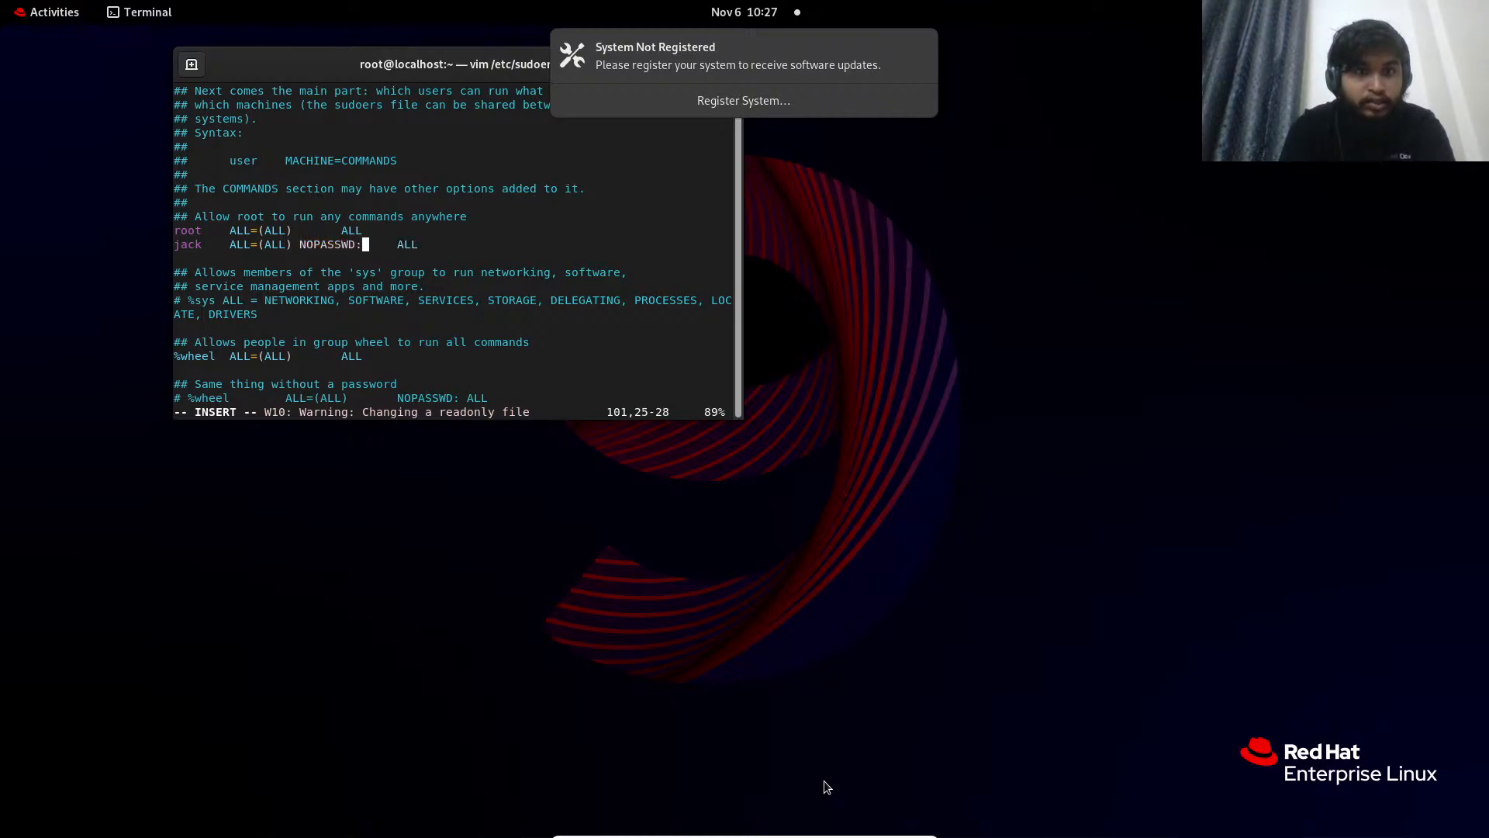
{"action": "key", "text": "Left"}
{"action": "key", "text": "Left"}
{"action": "key", "text": "Left"}
{"action": "key", "text": "Left"}
{"action": "key", "text": "Left"}
{"action": "key", "text": "Left"}
{"action": "key", "text": "Left"}
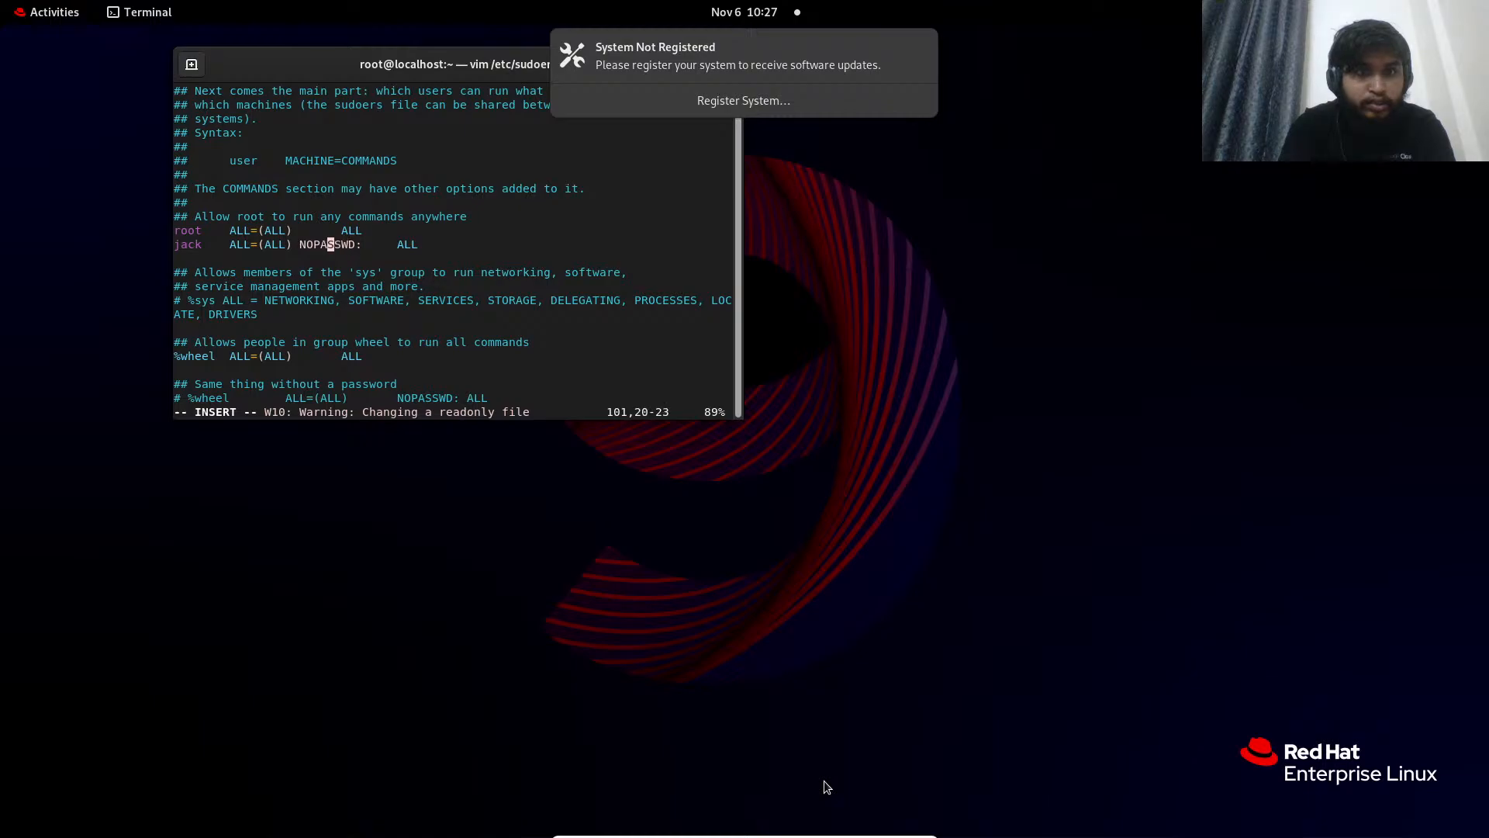
{"action": "key", "text": "Left"}
{"action": "key", "text": "Right"}
{"action": "key", "text": "Right"}
{"action": "key", "text": "Right"}
{"action": "key", "text": "Right"}
{"action": "key", "text": "Right"}
{"action": "key", "text": "Right"}
{"action": "key", "text": "Right"}
{"action": "key", "text": "Right"}
{"action": "key", "text": "Right"}
{"action": "key", "text": "Right"}
{"action": "key", "text": "Right"}
{"action": "key", "text": "Right"}
{"action": "key", "text": "Right"}
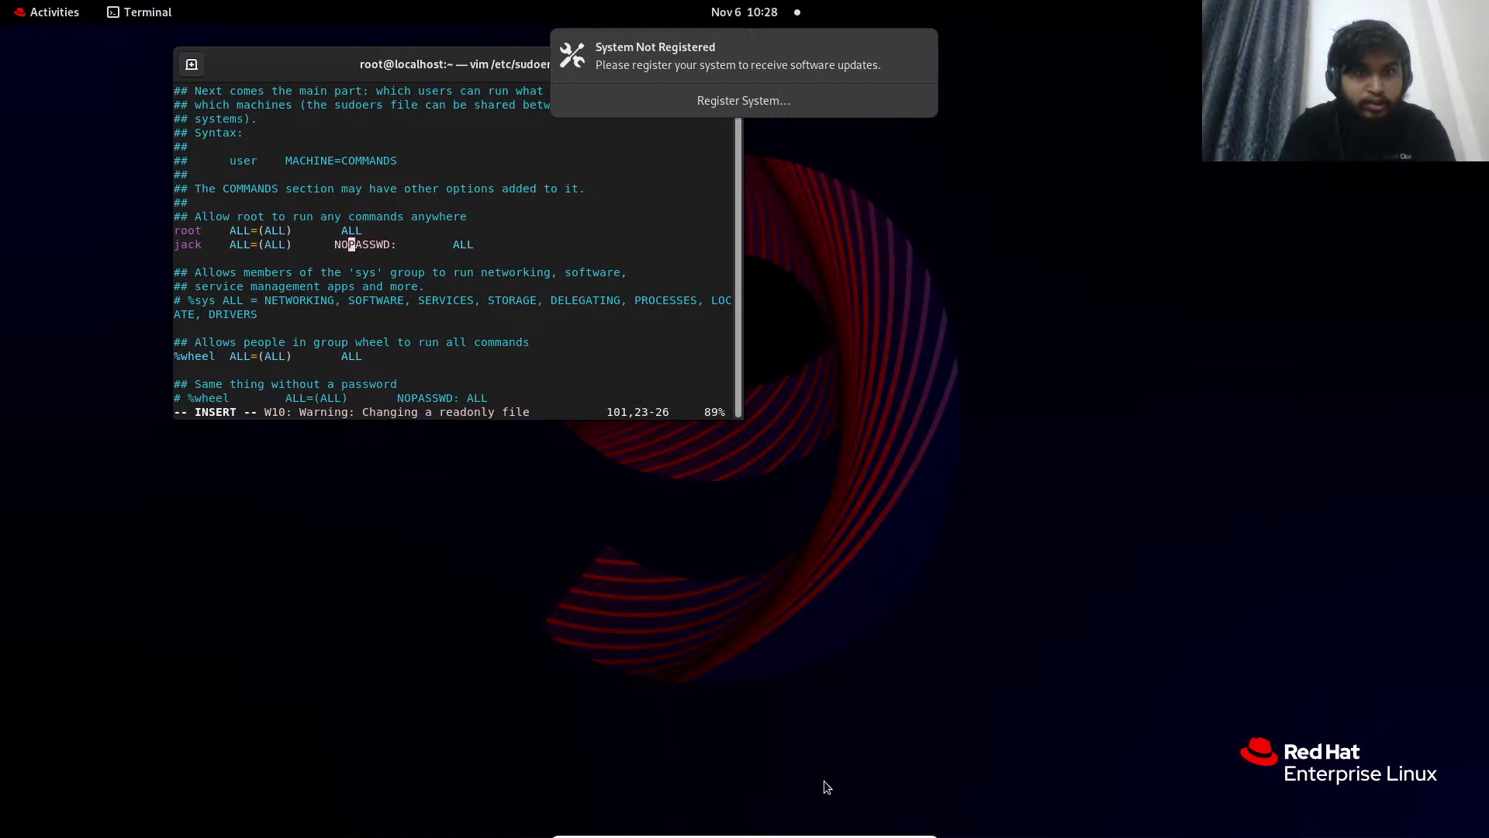
{"action": "key", "text": "Left"}
{"action": "key", "text": "Left"}
{"action": "key", "text": "Left"}
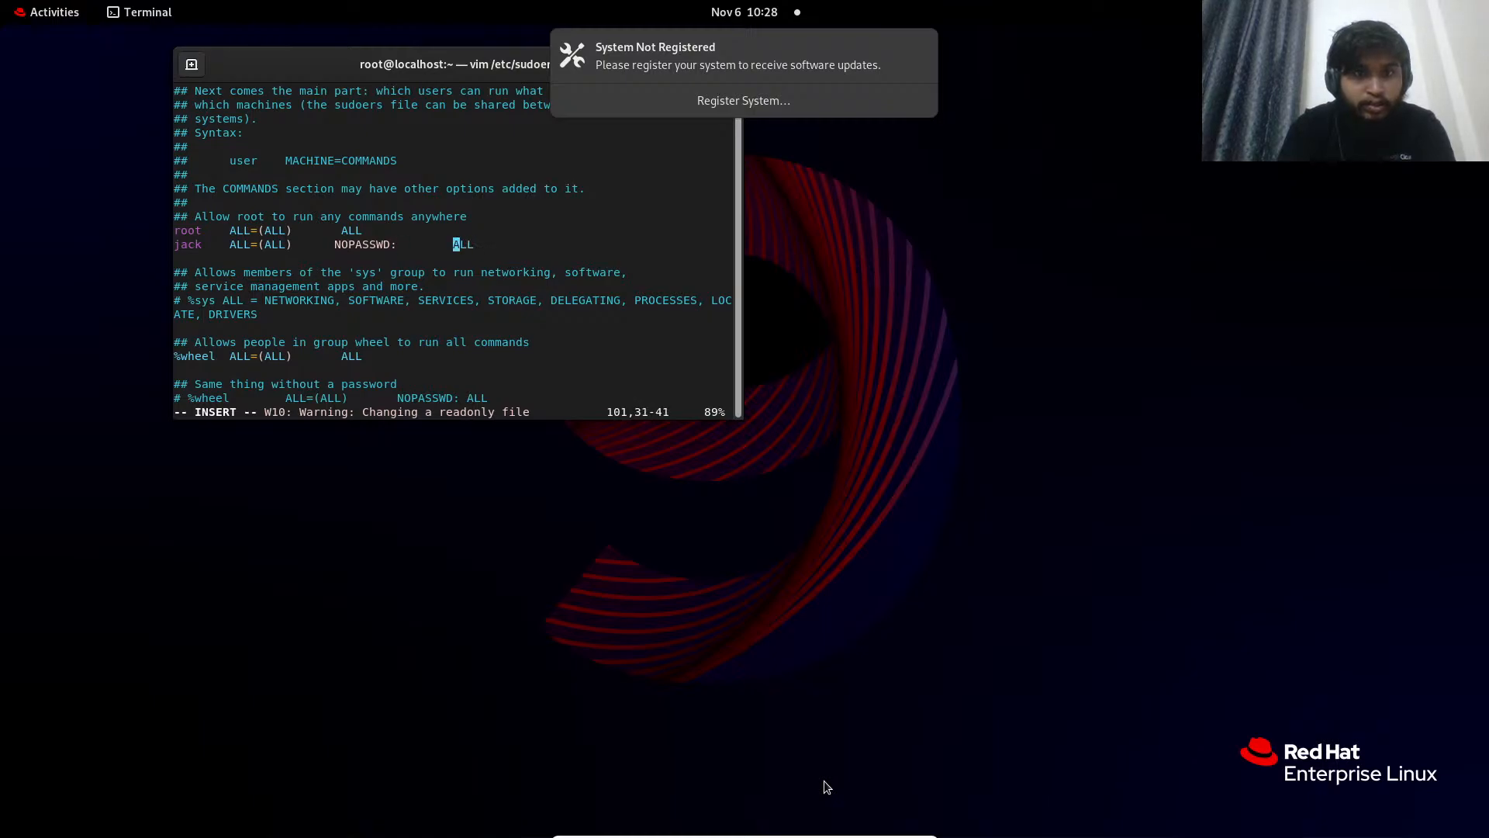
{"action": "type", "text": "i"}
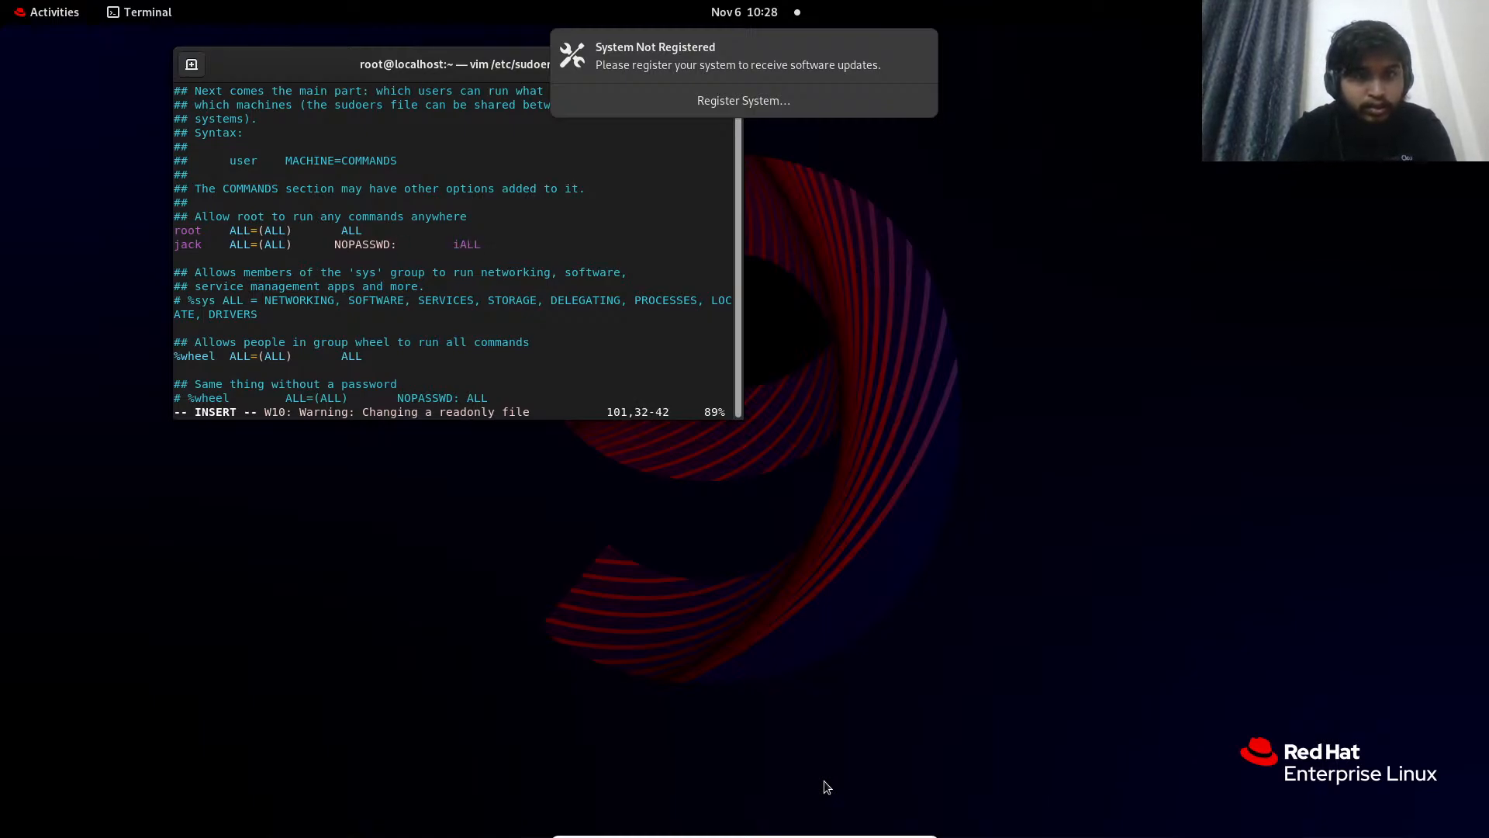
{"action": "key", "text": "BackSpace"}
{"action": "key", "text": "BackSpace"}
{"action": "key", "text": "BackSpace"}
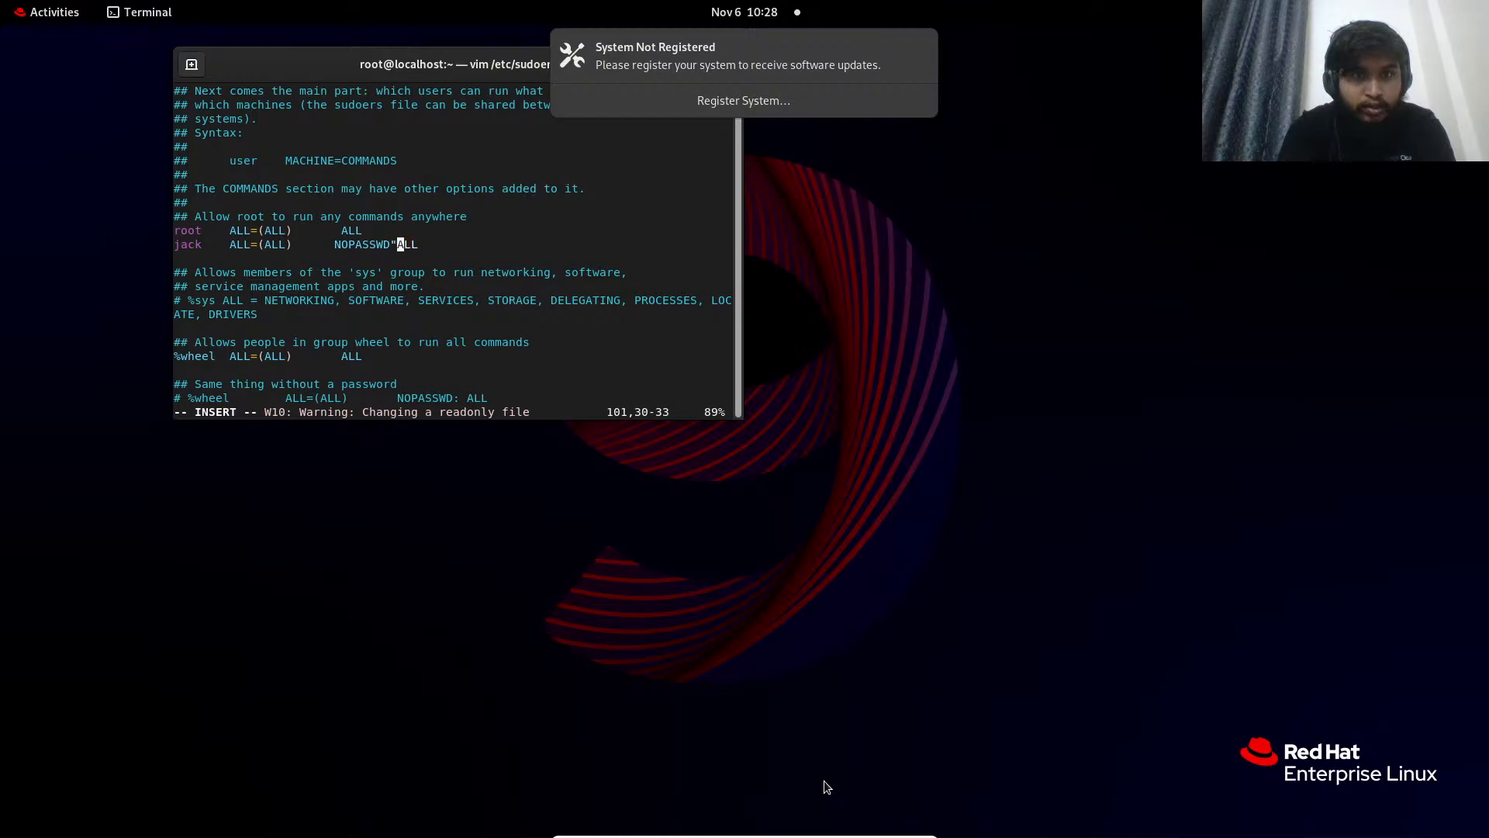
{"action": "type", "text": ":"}
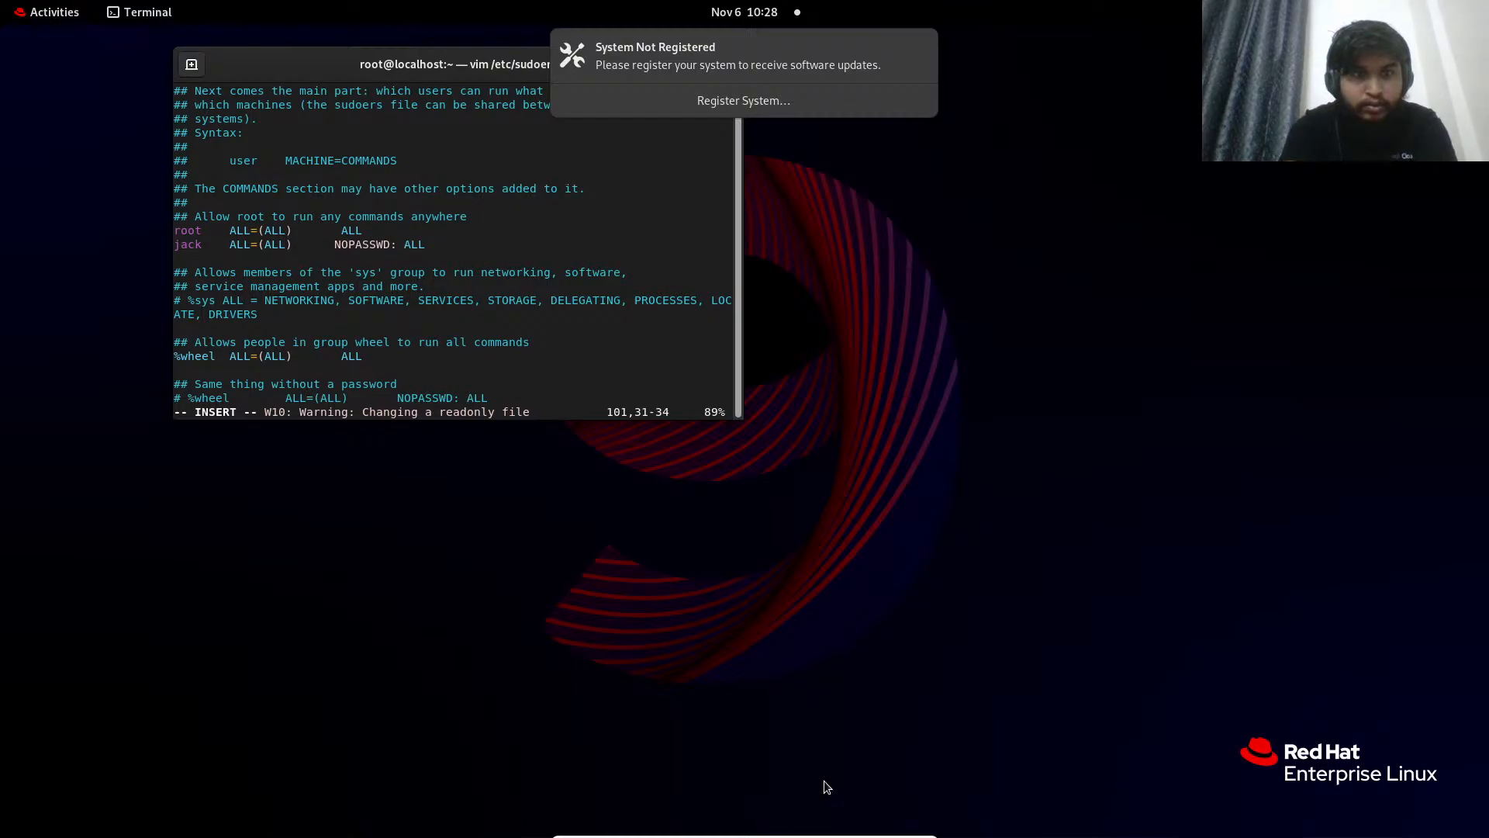
Step: Adjust the comment marker on the passwordless %wheel rule line
{"action": "key", "text": "Down"}
{"action": "key", "text": "Down"}
{"action": "key", "text": "Down"}
{"action": "key", "text": "Down"}
{"action": "key", "text": "Down"}
{"action": "key", "text": "Down"}
{"action": "key", "text": "Down"}
{"action": "key", "text": "Down"}
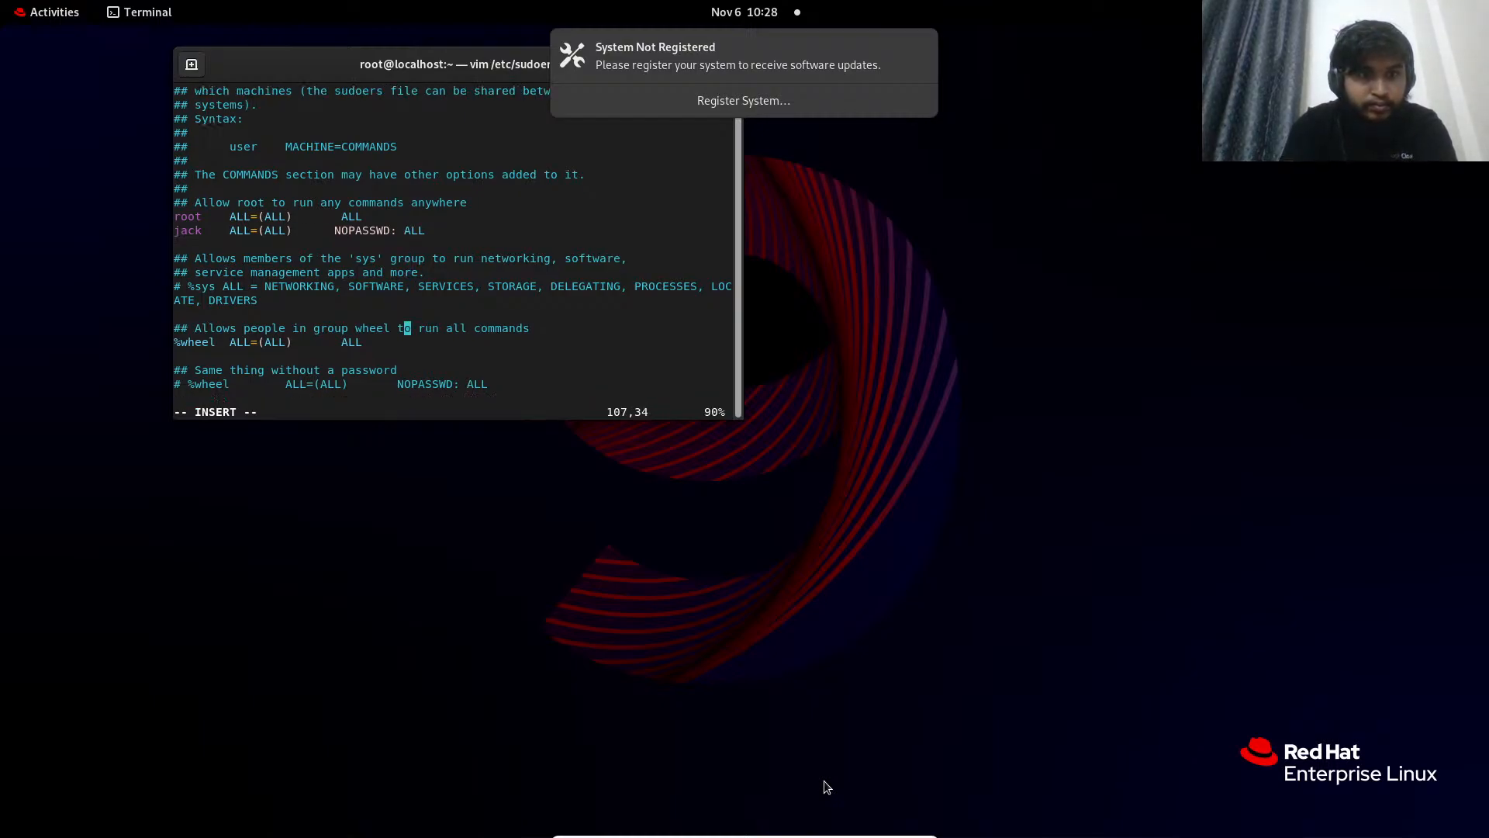
{"action": "key", "text": "Down"}
{"action": "key", "text": "Down"}
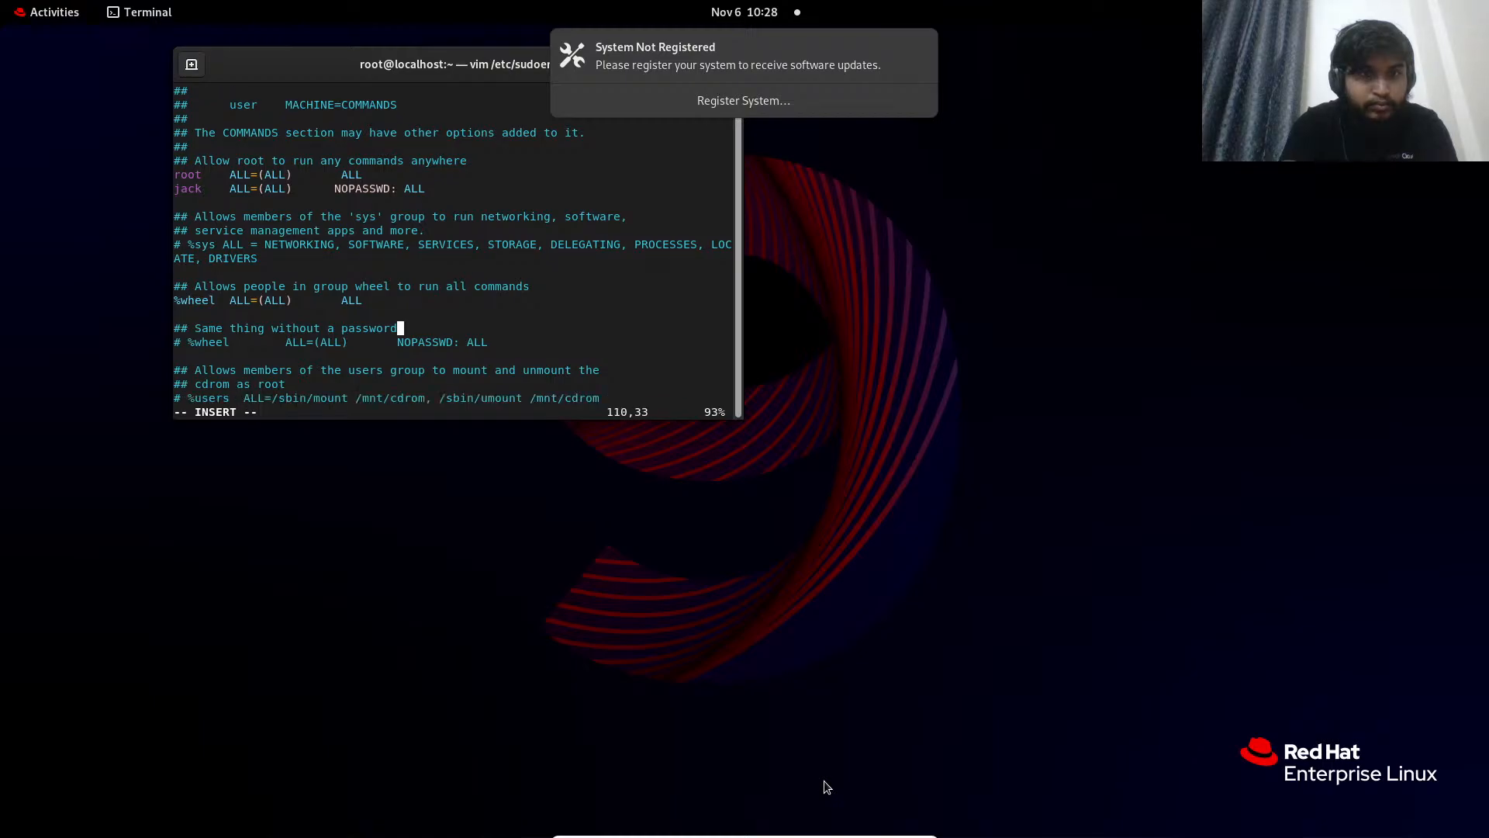
{"action": "key", "text": "Left"}
{"action": "key", "text": "Left"}
{"action": "key", "text": "Left"}
{"action": "key", "text": "Left"}
{"action": "key", "text": "Left"}
{"action": "key", "text": "Left"}
{"action": "key", "text": "Left"}
{"action": "key", "text": "Left"}
{"action": "key", "text": "Left"}
{"action": "key", "text": "Left"}
{"action": "key", "text": "Left"}
{"action": "key", "text": "Left"}
{"action": "key", "text": "Left"}
{"action": "key", "text": "Left"}
{"action": "key", "text": "Left"}
{"action": "key", "text": "Left"}
{"action": "key", "text": "Left"}
{"action": "key", "text": "Left"}
{"action": "key", "text": "Left"}
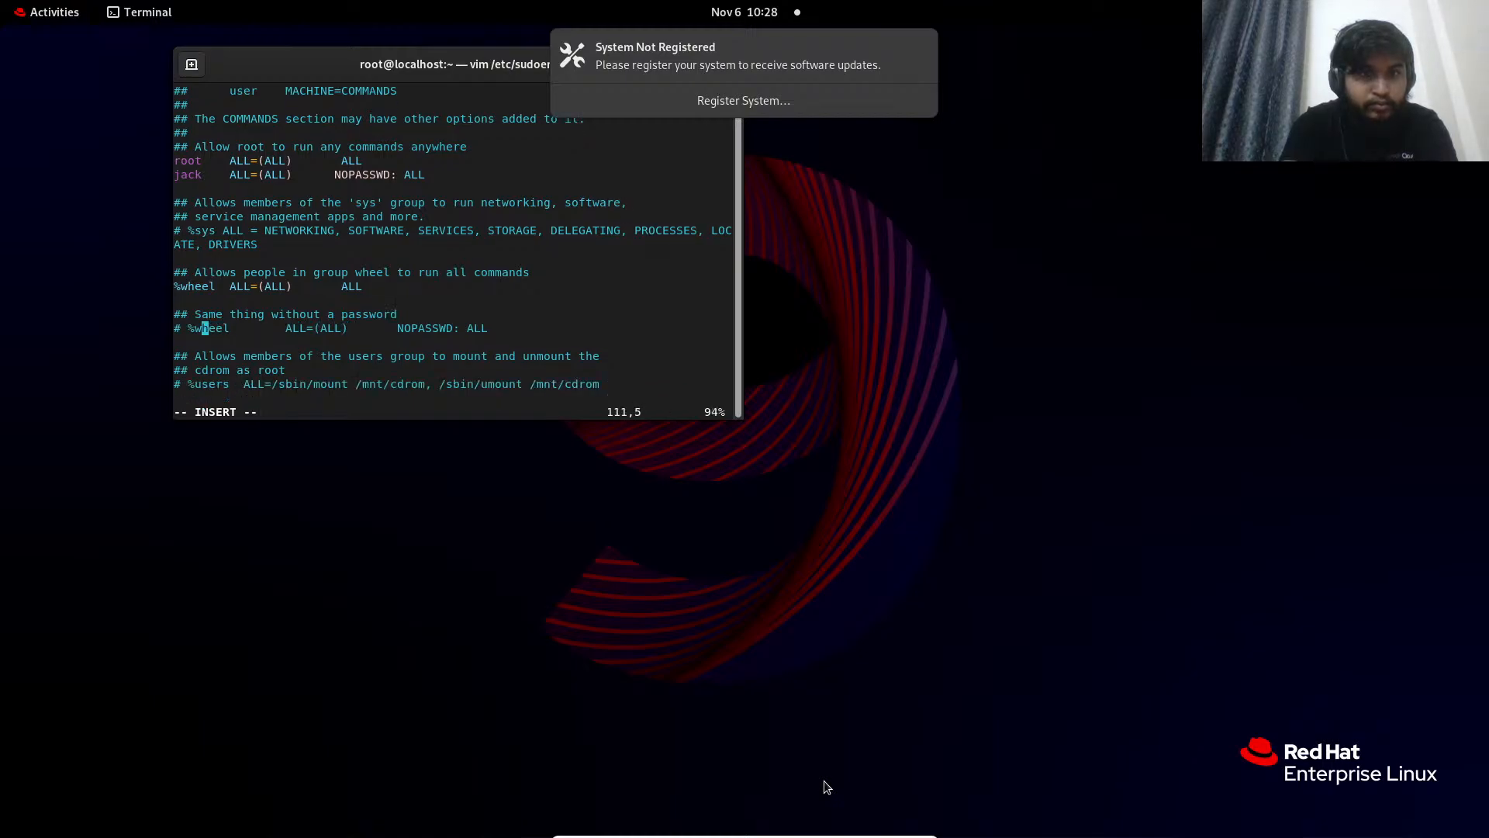
{"action": "key", "text": "Right"}
{"action": "key", "text": "BackSpace"}
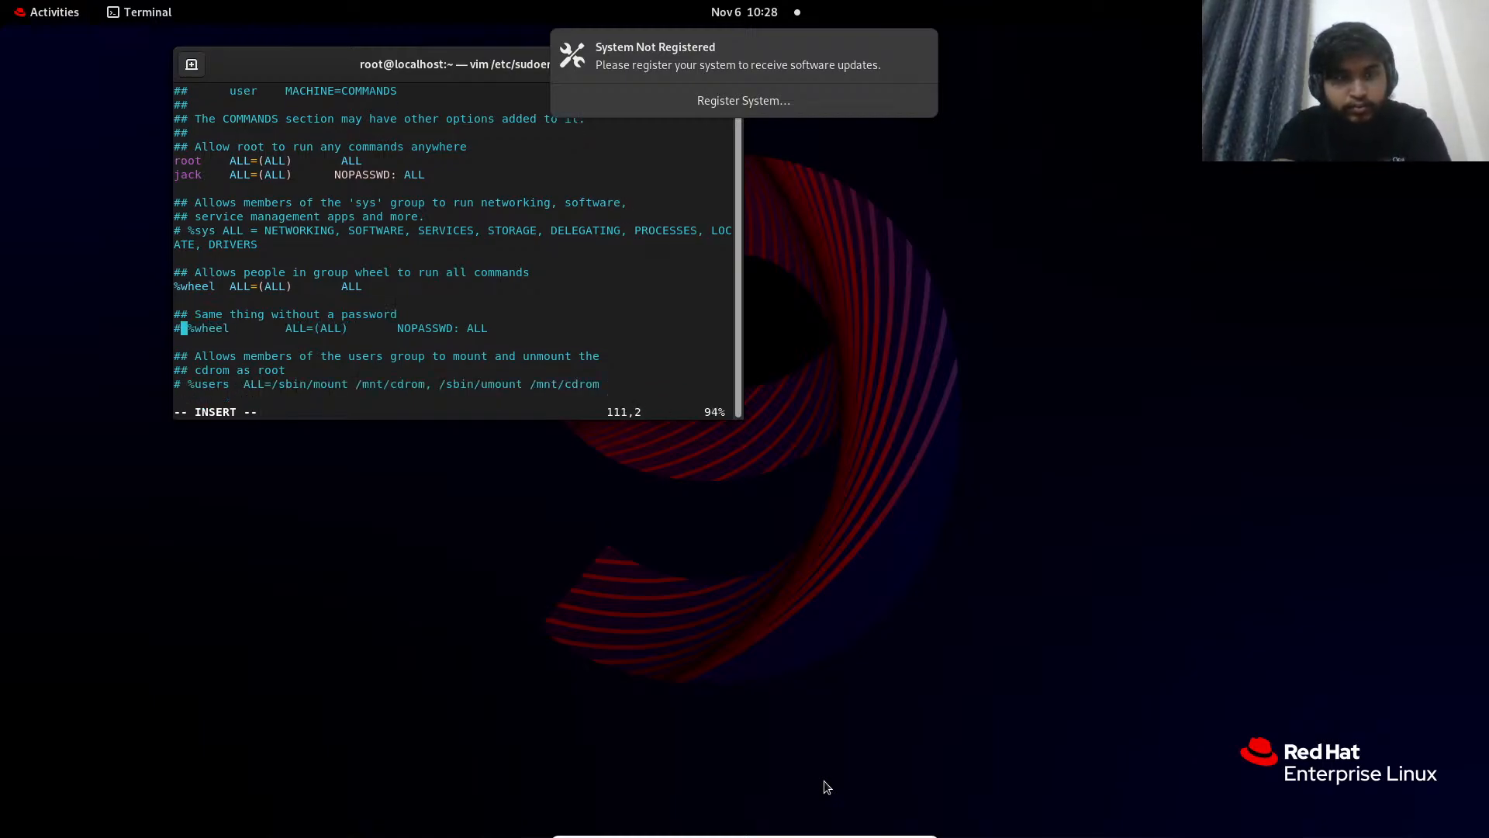
{"action": "key", "text": "Delete"}
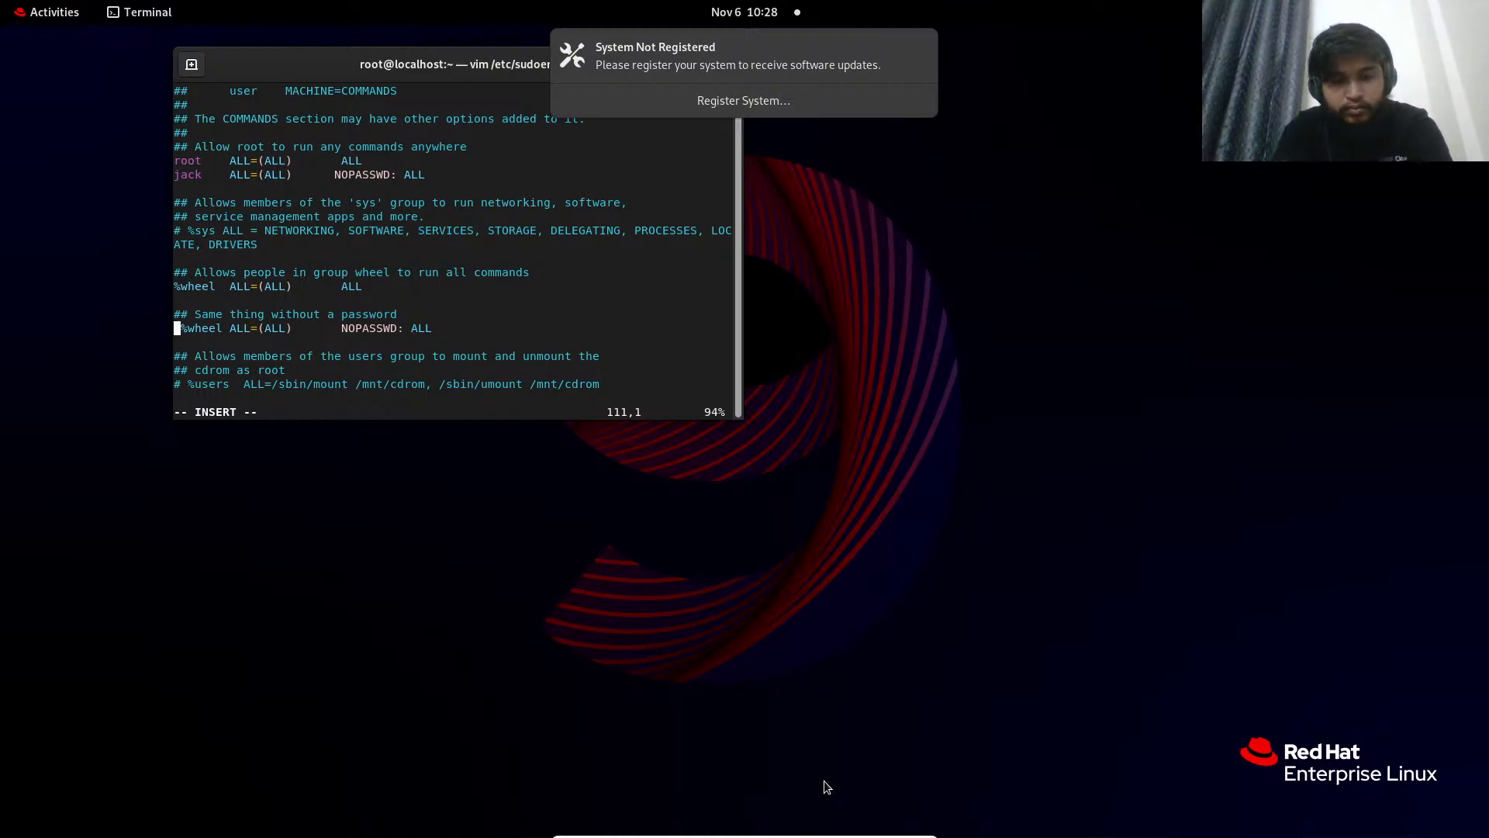
{"action": "type", "text": "%"}
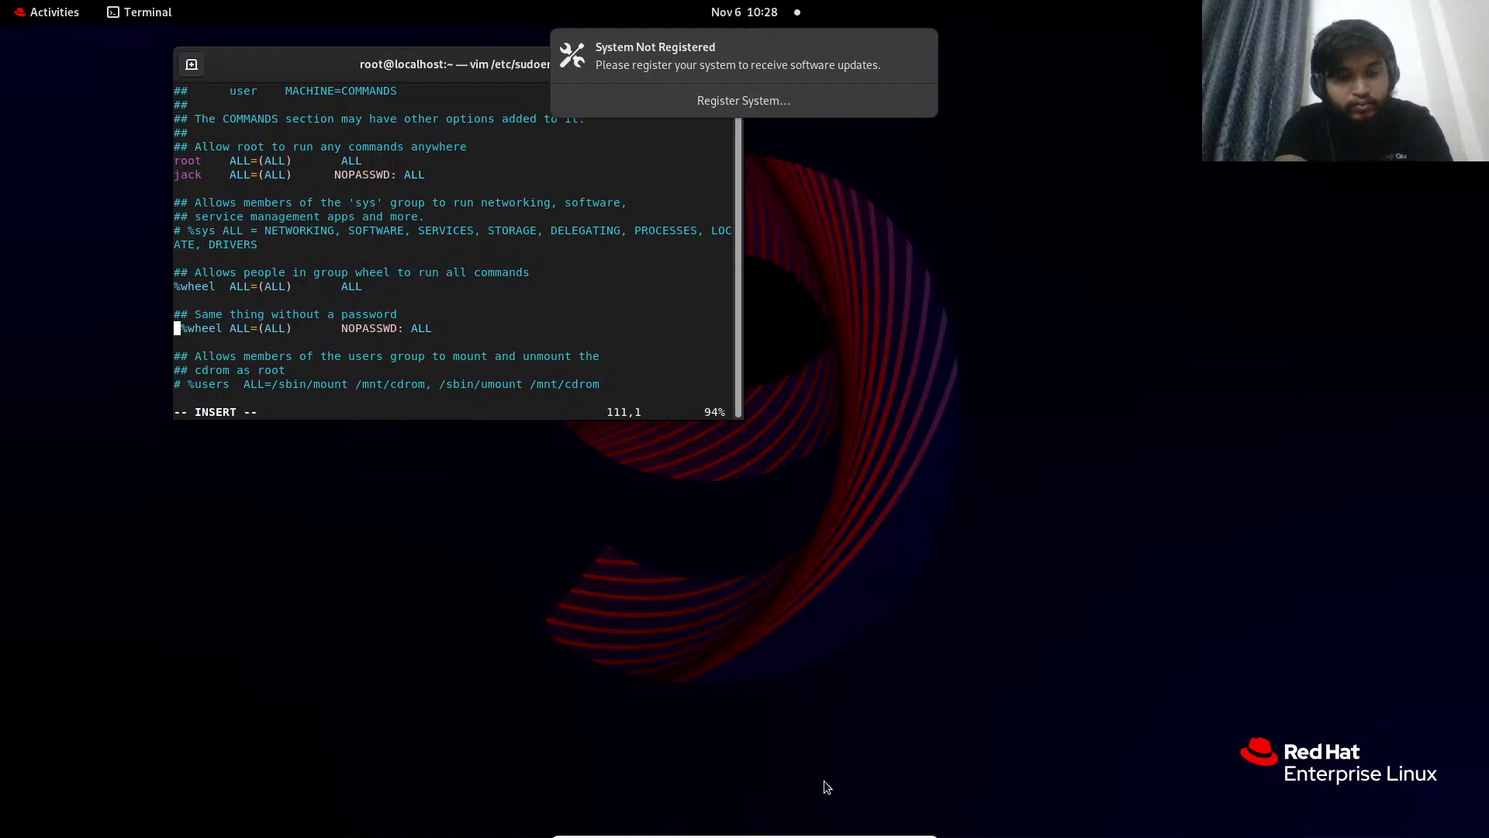
{"action": "type", "text": "#"}
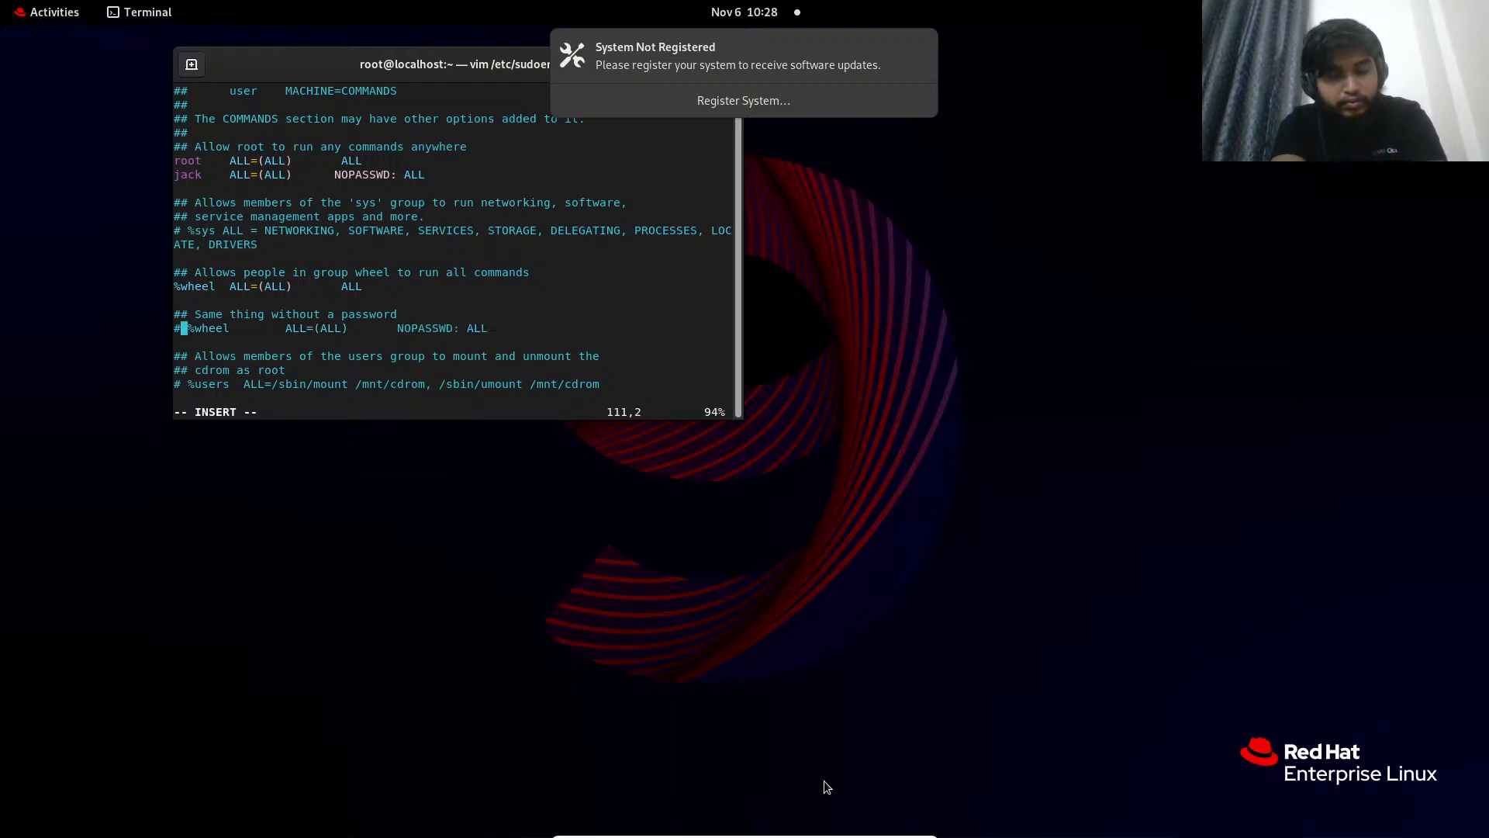
Step: Force-save the sudoers file with :wq! and return to the root prompt
{"action": "key", "text": "Escape"}
{"action": "type", "text": ":wq"}
{"action": "key", "text": "Return"}
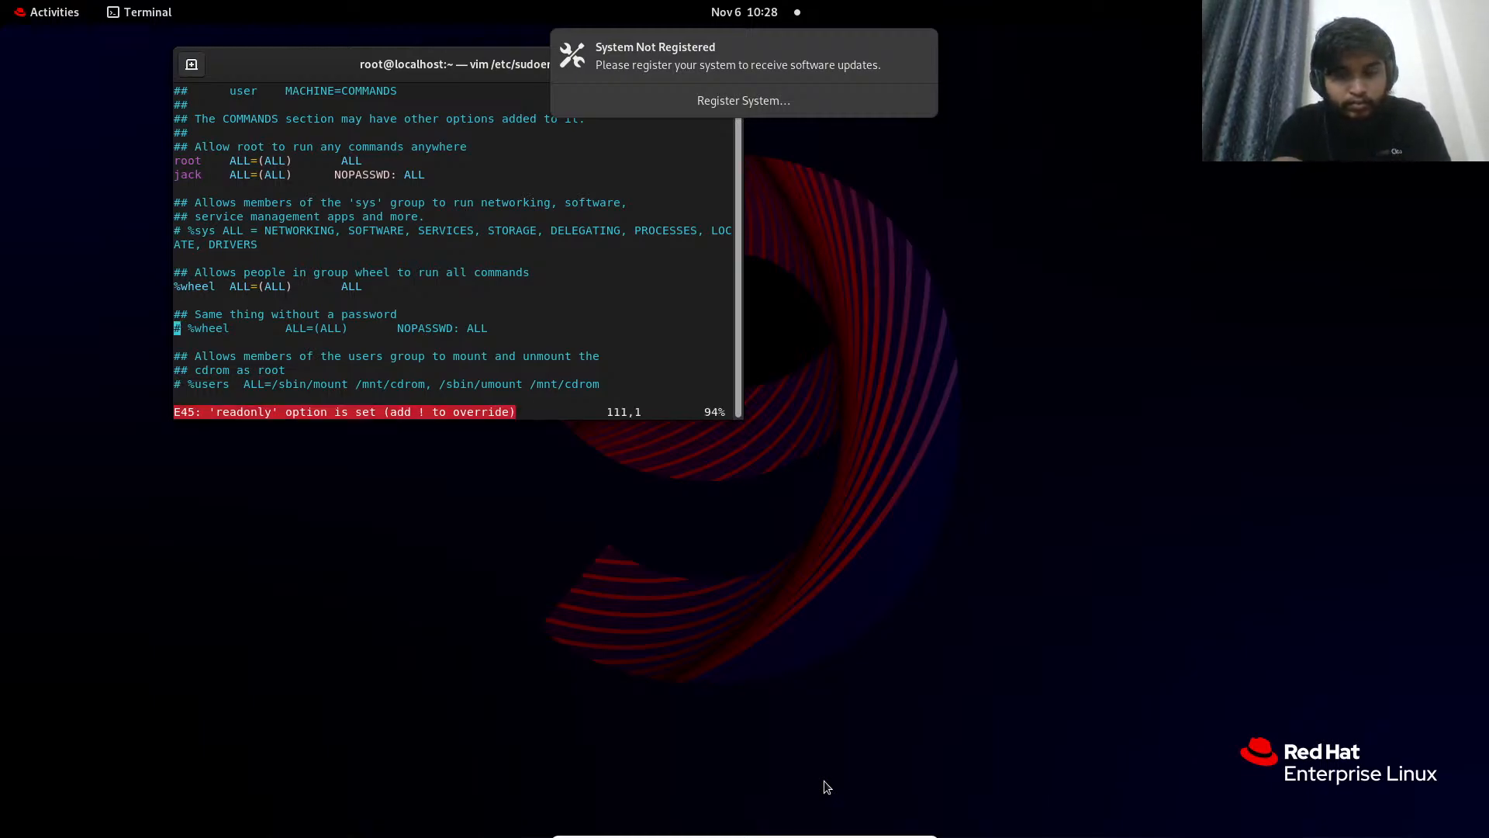
{"action": "type", "text": ":wq!"}
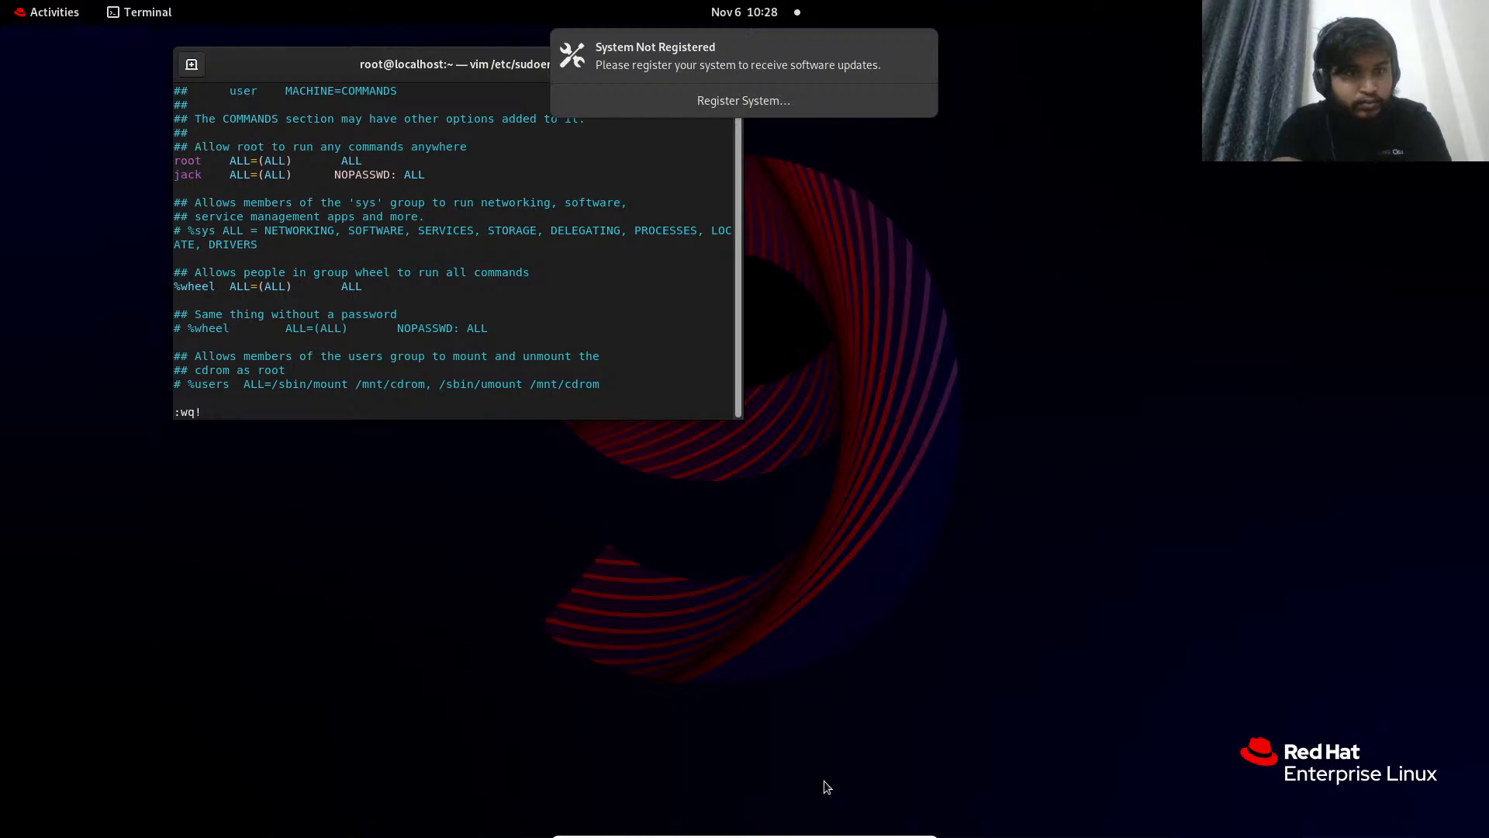
{"action": "key", "text": "Return"}
Step: As jack, run 'sudo date' and 'sudo id', both succeeding as root with no password prompt
{"action": "key", "text": "Up"}
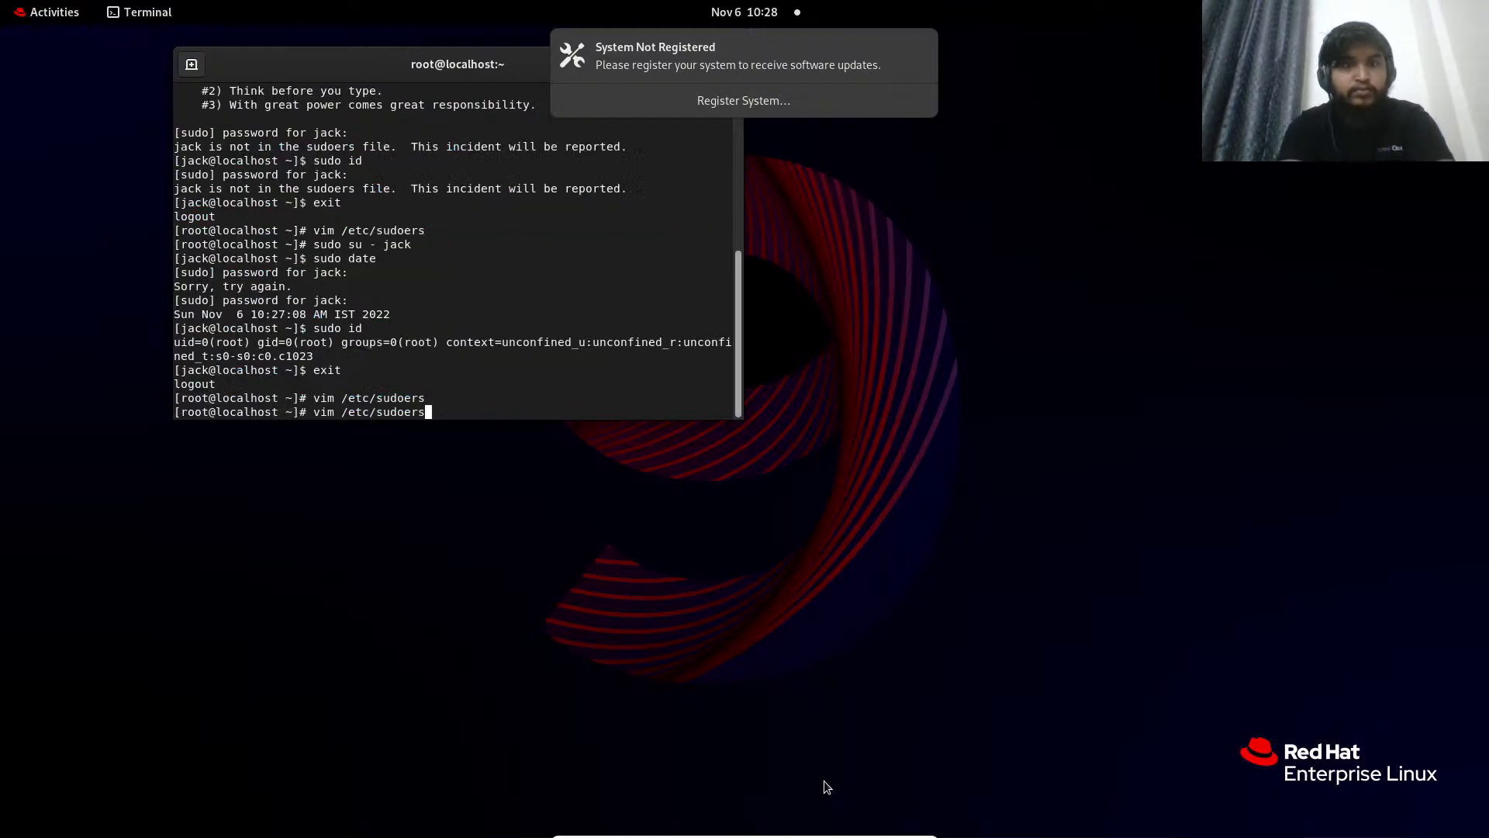
{"action": "key", "text": "Up"}
{"action": "key", "text": "Return"}
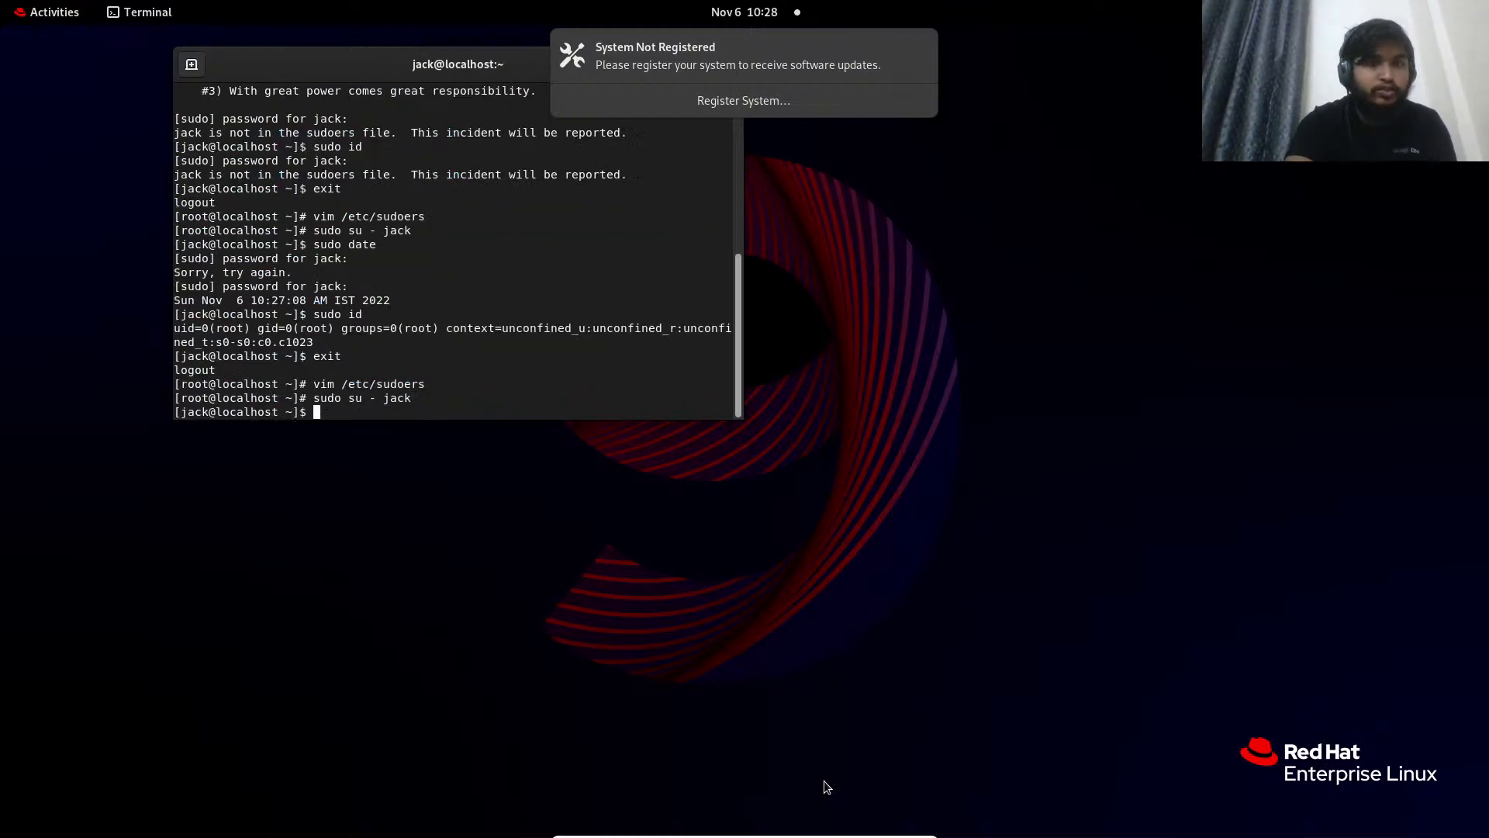
{"action": "type", "text": "sudo "}
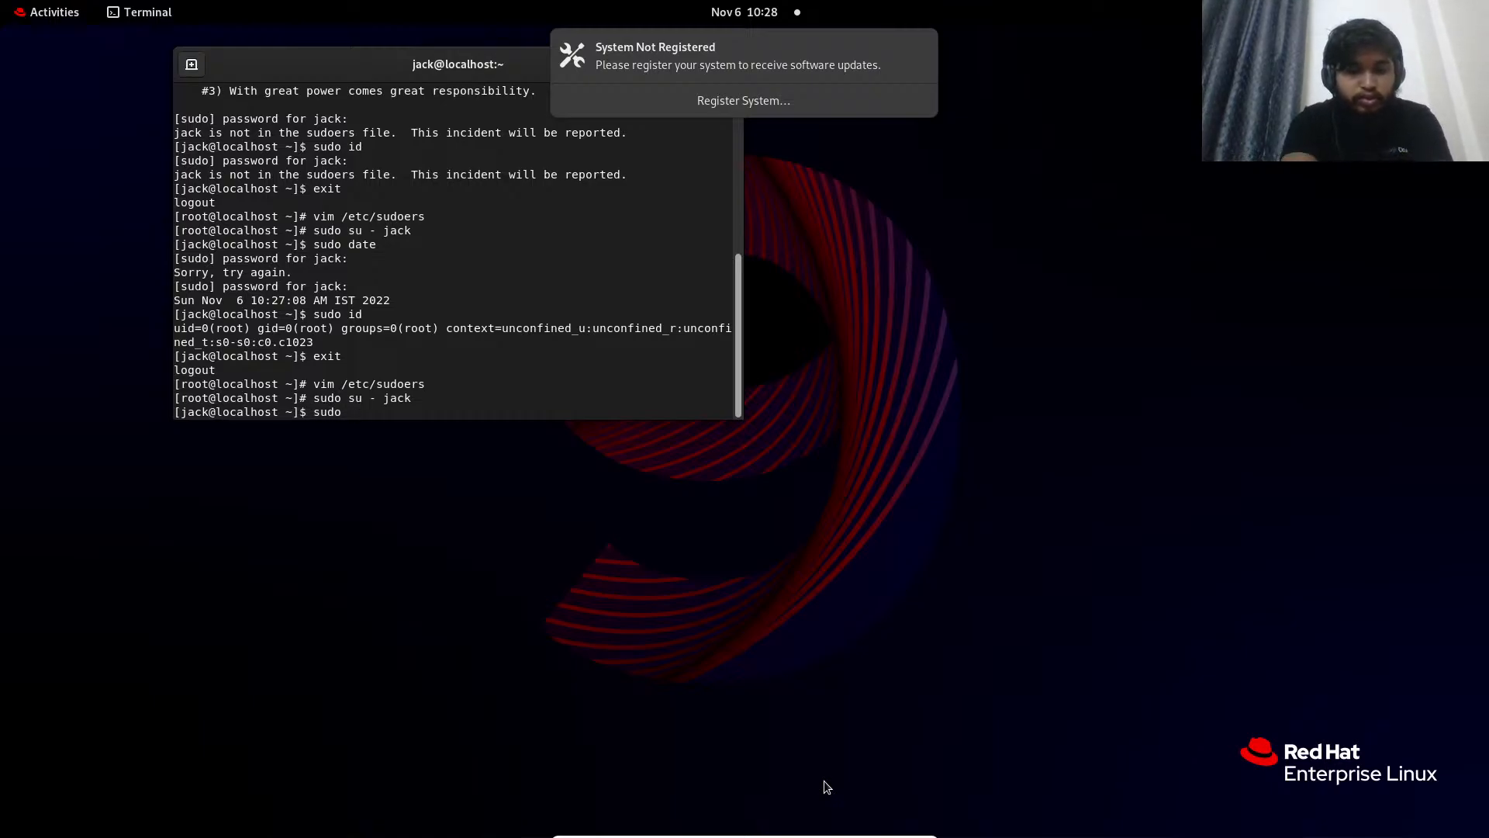
{"action": "type", "text": "date"}
{"action": "key", "text": "Return"}
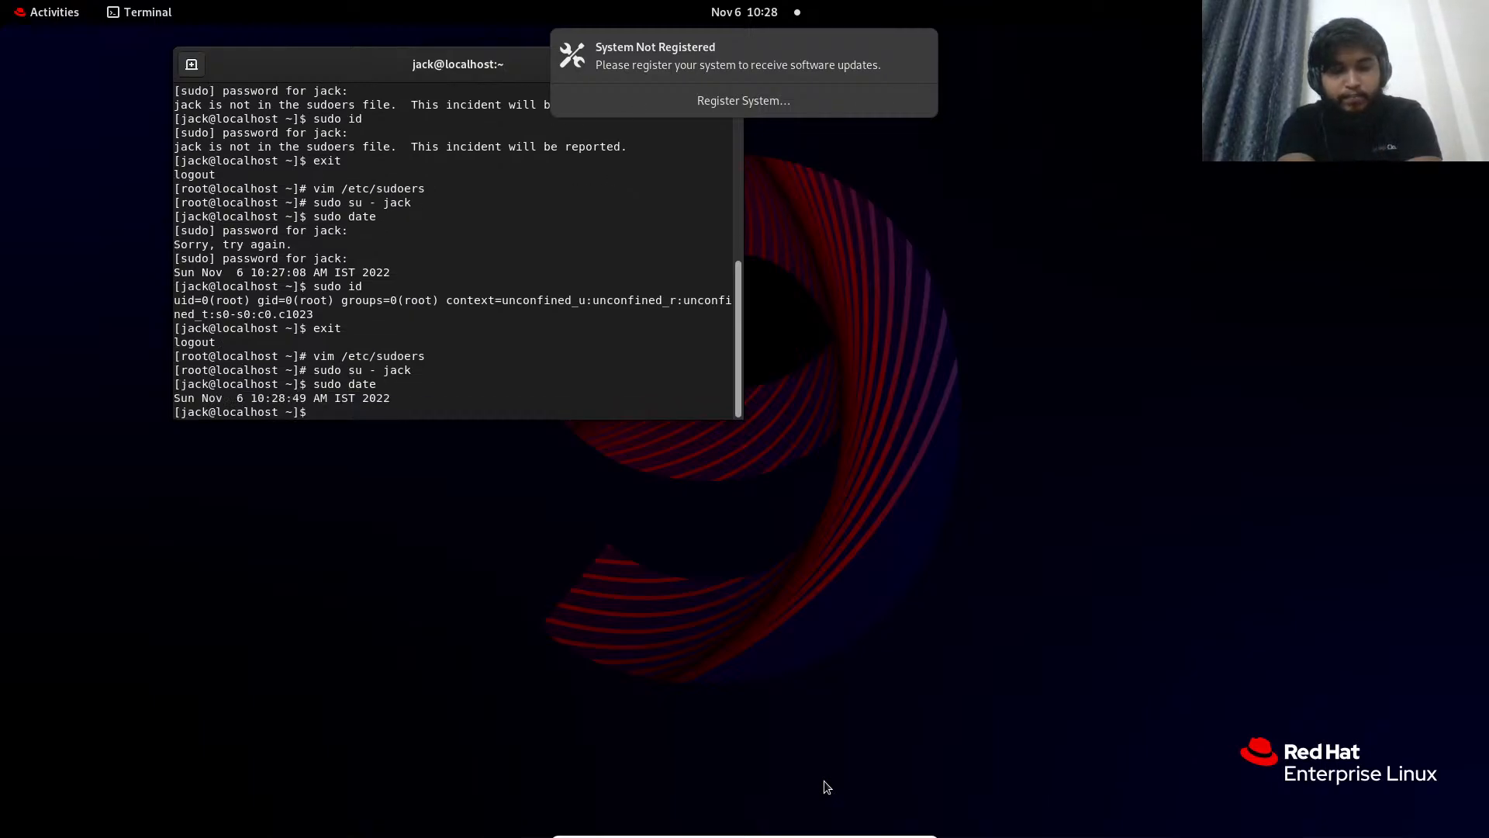
{"action": "type", "text": "sudo "}
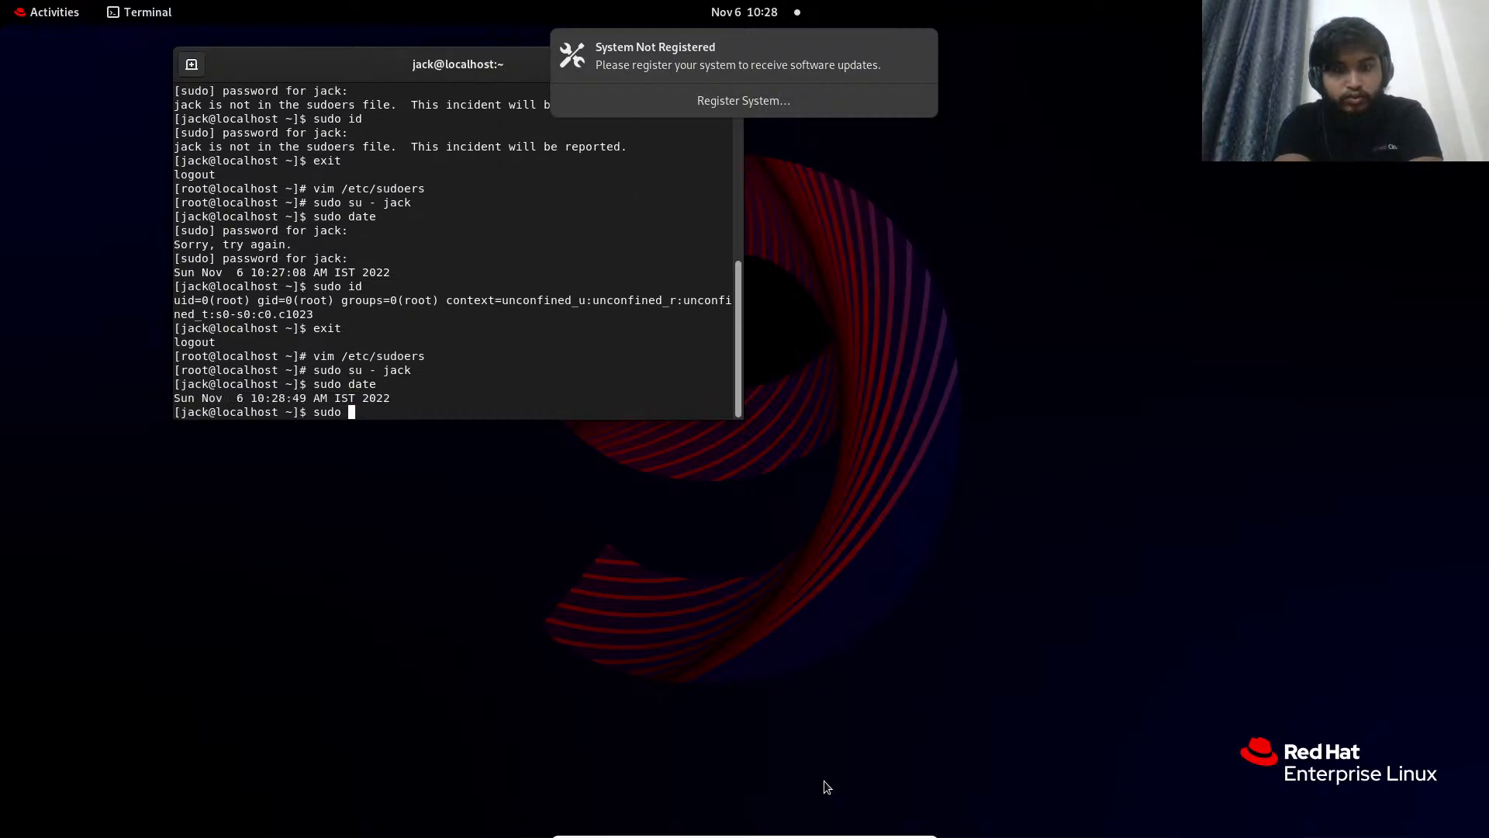
{"action": "type", "text": "id"}
{"action": "key", "text": "Return"}
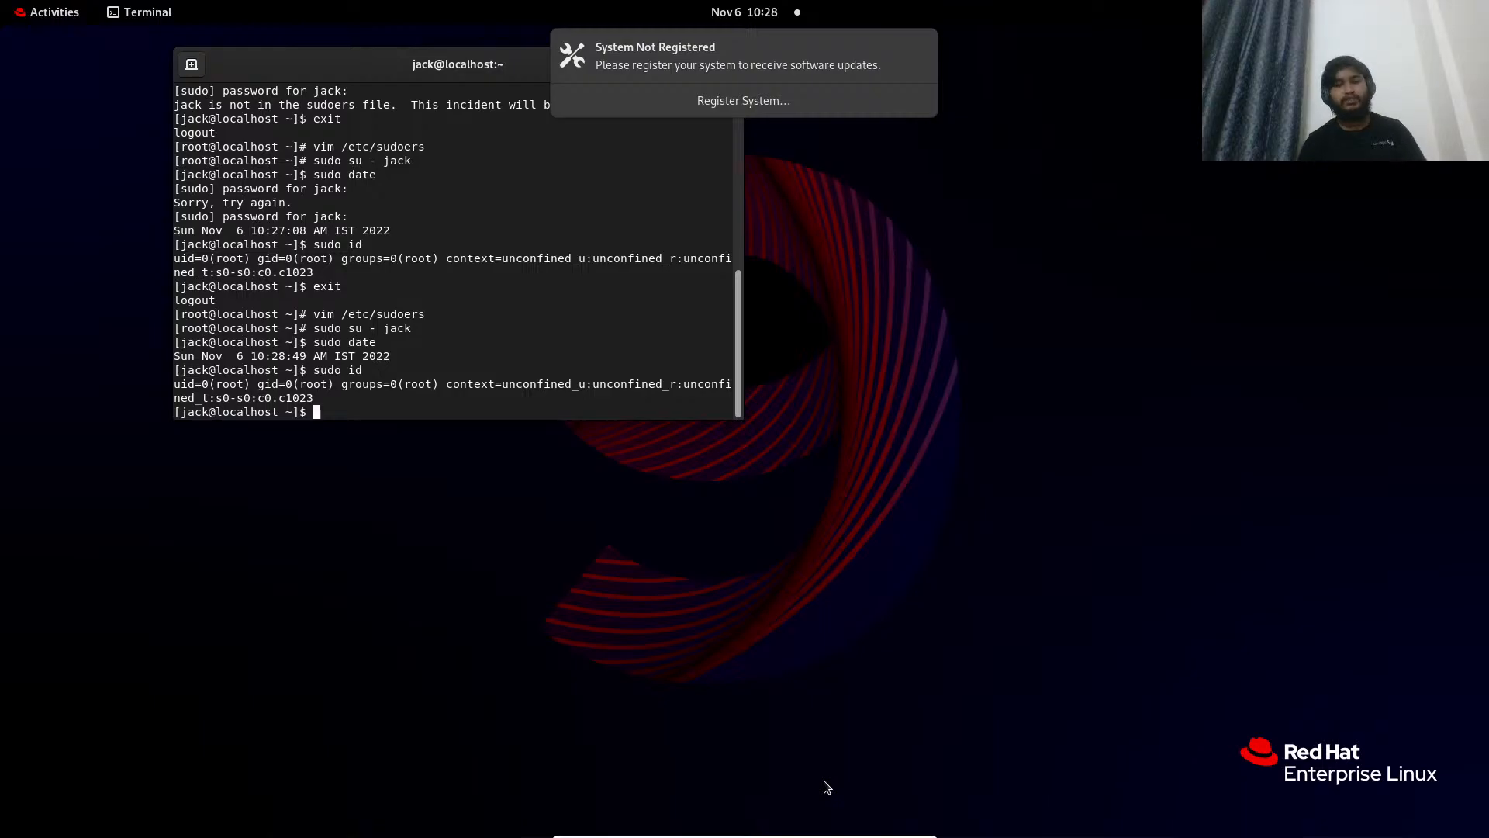
{"action": "key", "text": "Up"}
{"action": "key", "text": "Up"}
{"action": "key", "text": "Up"}
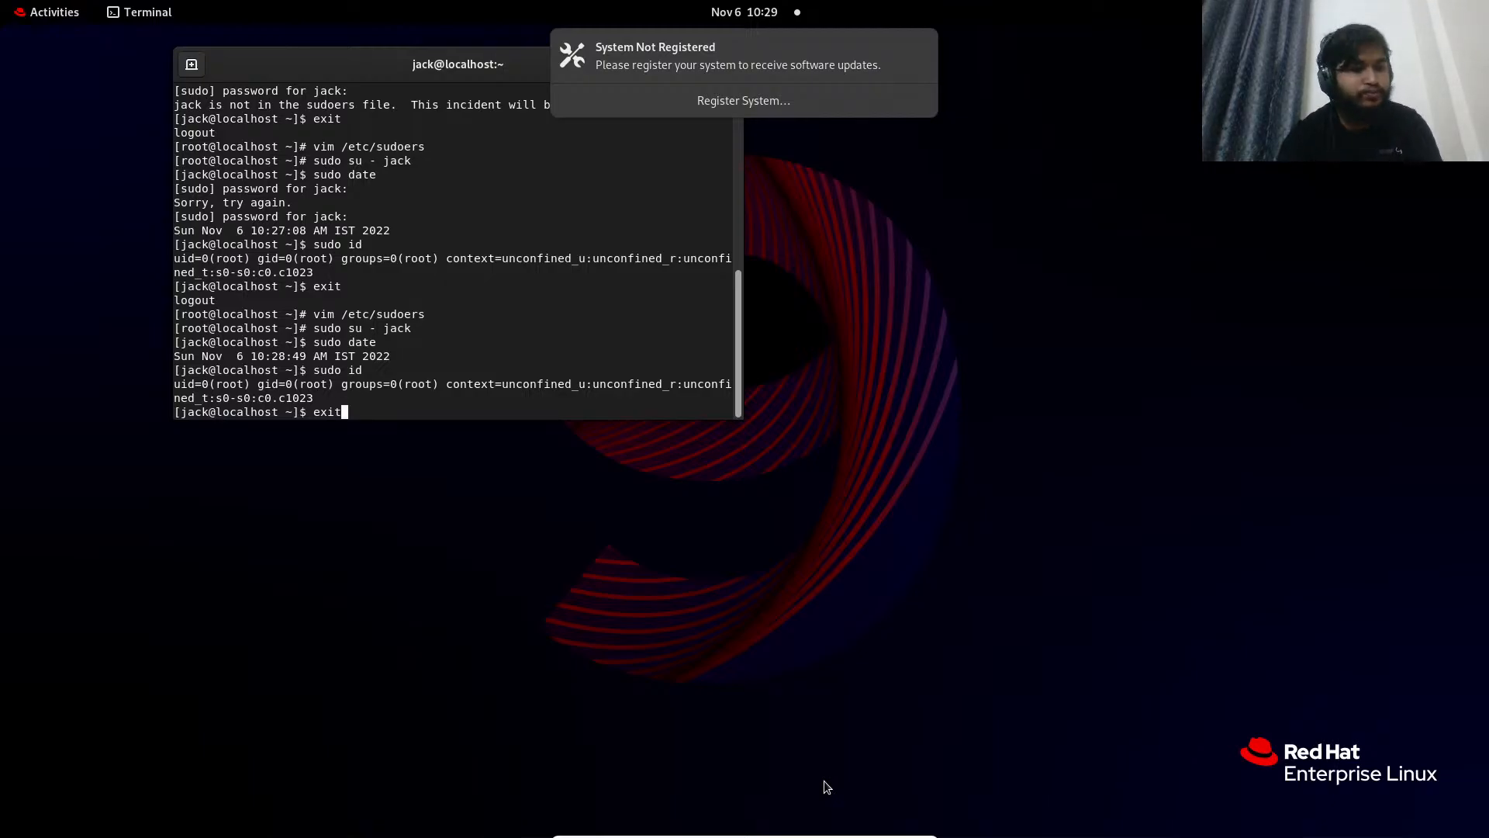
Step: Log out of jack's shell and reopen /etc/sudoers in vim
{"action": "key", "text": "Return"}
{"action": "key", "text": "Up"}
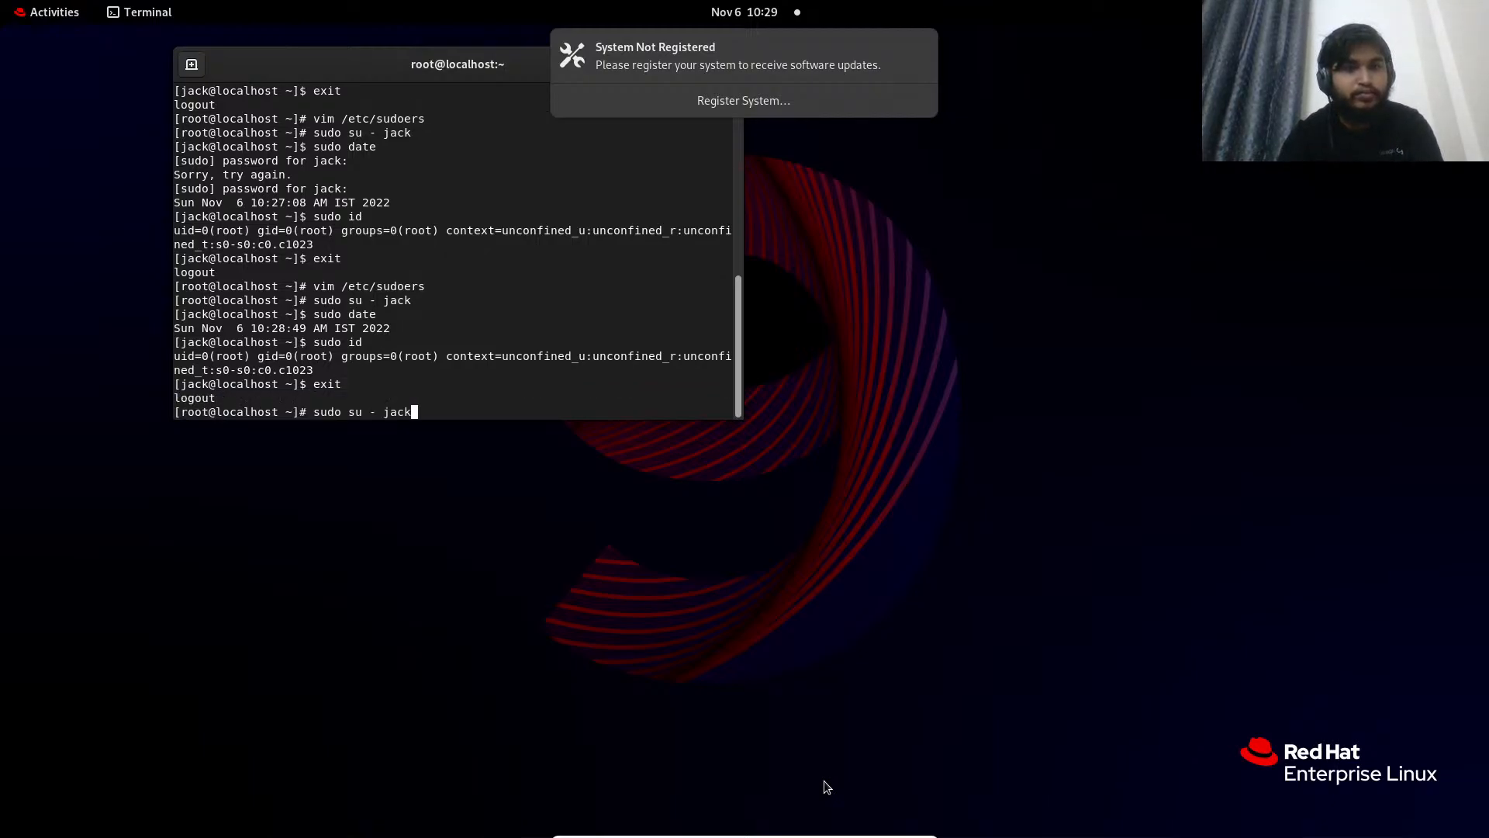
{"action": "key", "text": "Up"}
{"action": "key", "text": "Down"}
{"action": "key", "text": "Up"}
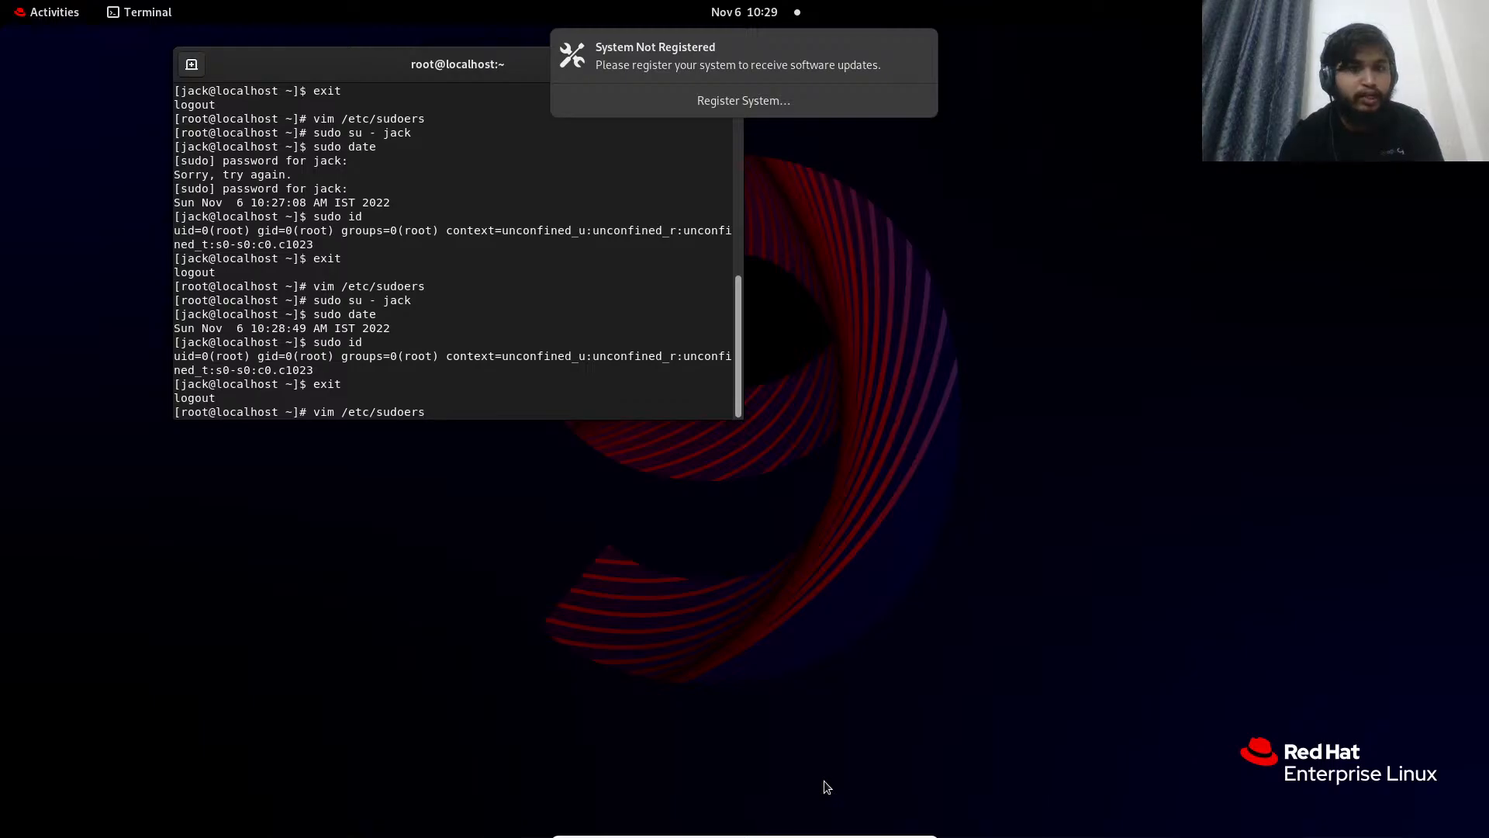
{"action": "key", "text": "Return"}
Step: Delete the final ALL after NOPASSWD: on jack's rule and force-save with :wq!
{"action": "key", "text": "Down"}
{"action": "key", "text": "Down"}
{"action": "key", "text": "Up"}
{"action": "key", "text": "Up"}
{"action": "key", "text": "Up"}
{"action": "key", "text": "Up"}
{"action": "key", "text": "Up"}
{"action": "key", "text": "Up"}
{"action": "key", "text": "Up"}
{"action": "key", "text": "Up"}
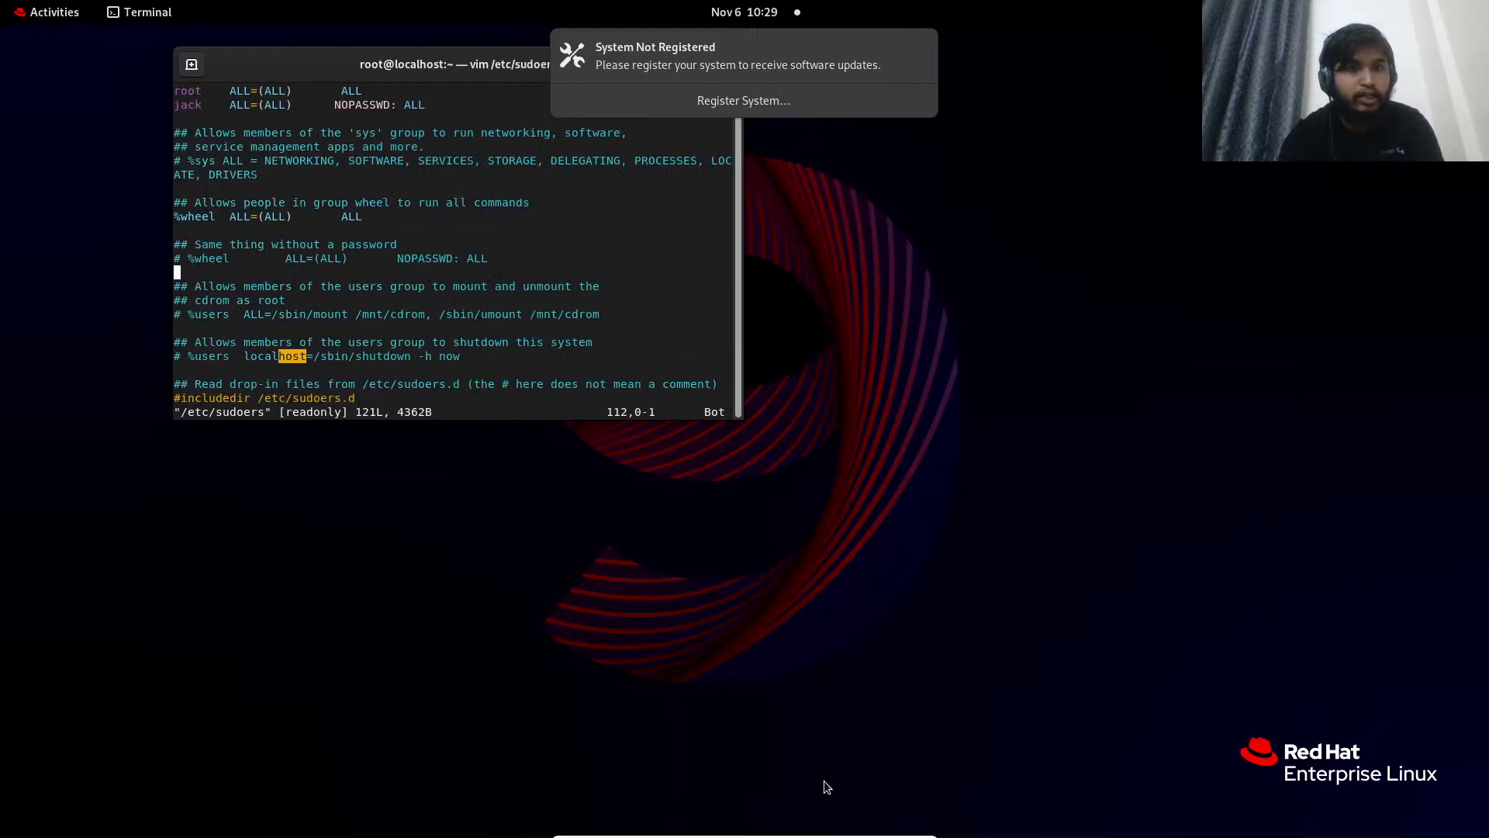
{"action": "key", "text": "Up"}
{"action": "key", "text": "Up"}
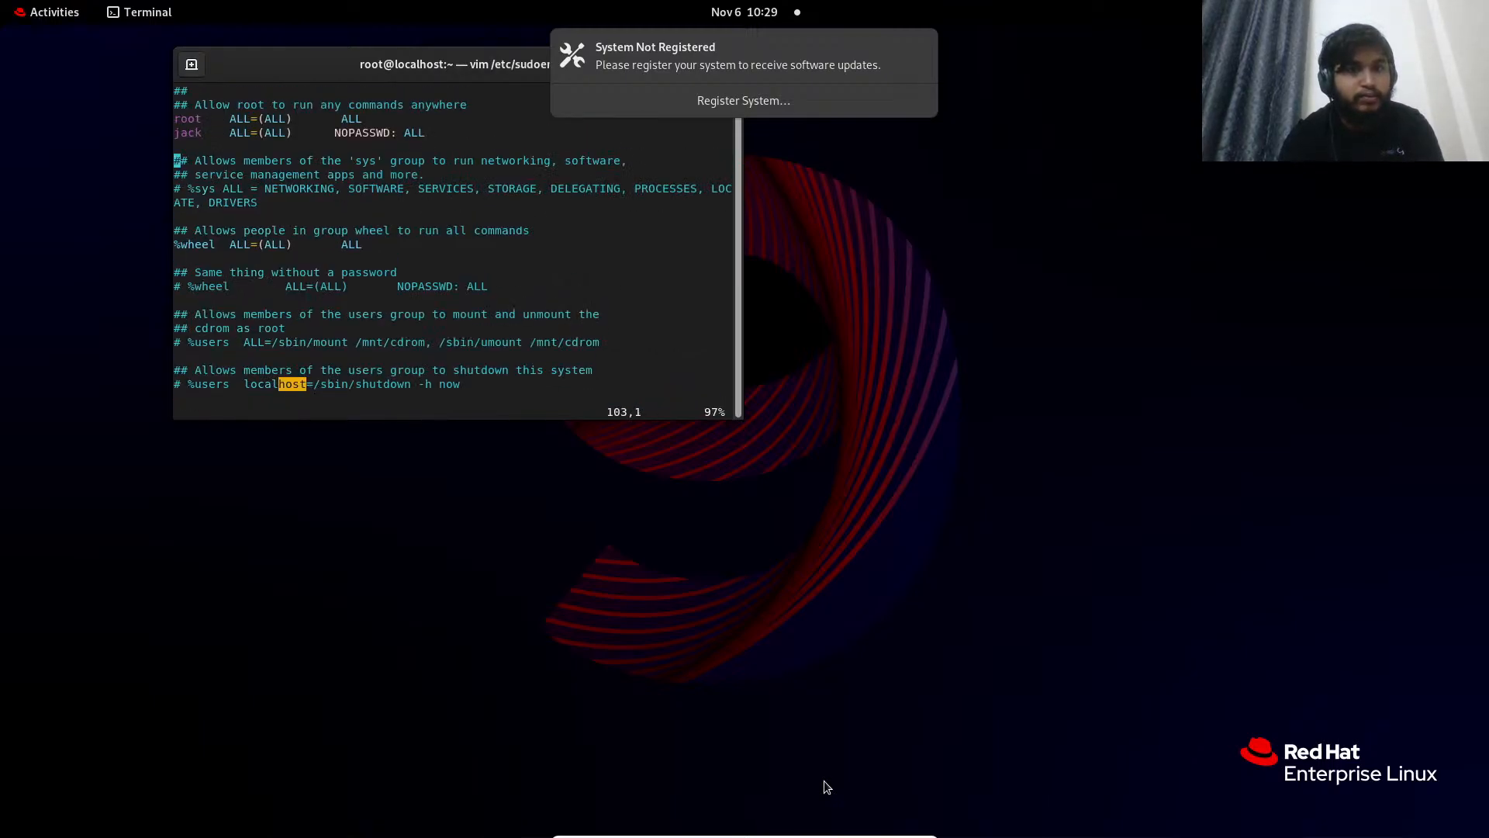
{"action": "key", "text": "Up"}
{"action": "key", "text": "Up"}
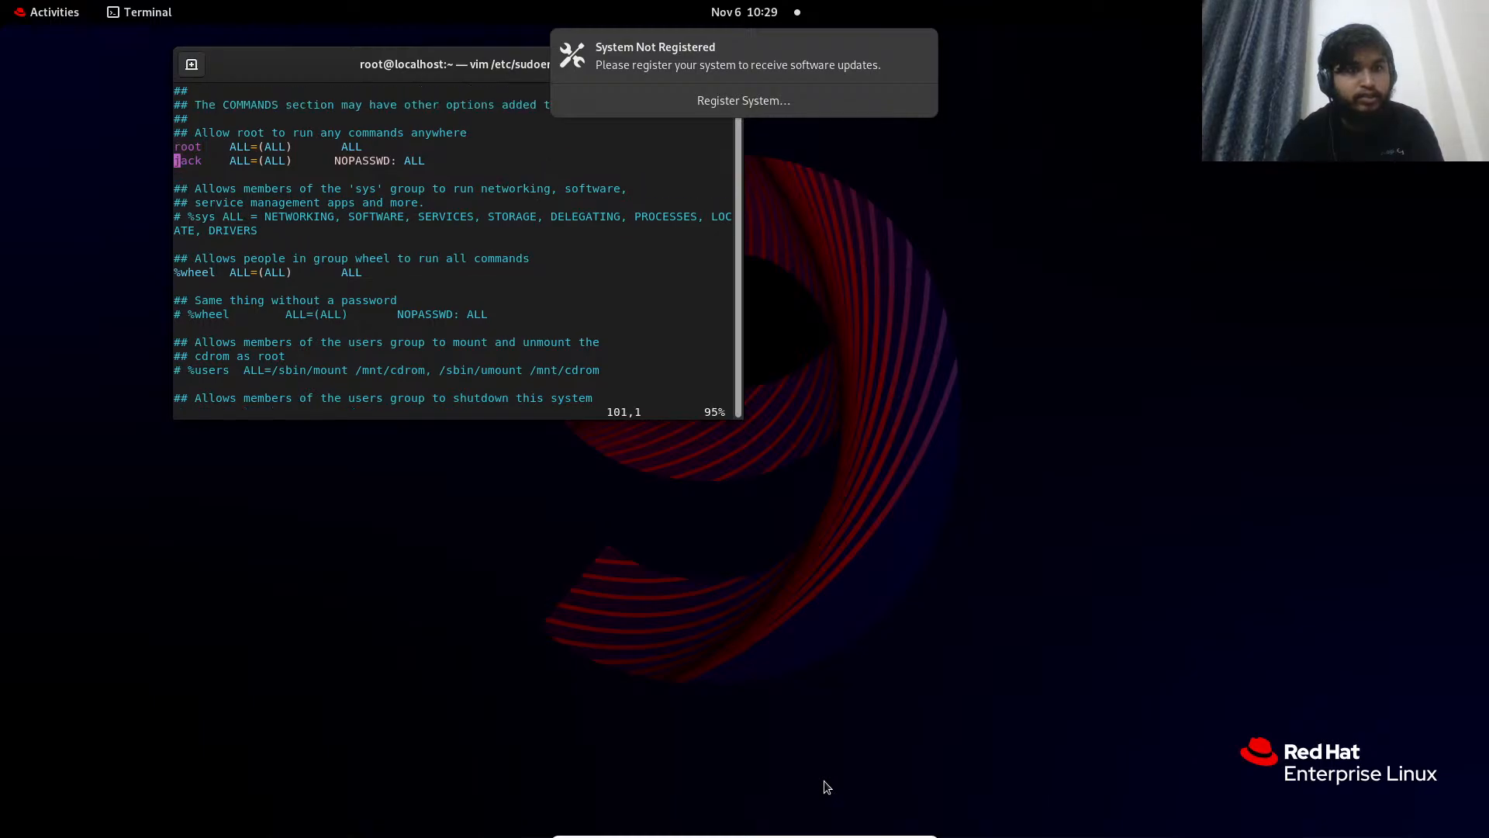
{"action": "key", "text": "Right"}
{"action": "key", "text": "Right"}
{"action": "key", "text": "Right"}
{"action": "key", "text": "Right"}
{"action": "key", "text": "Right"}
{"action": "key", "text": "Right"}
{"action": "key", "text": "Right"}
{"action": "key", "text": "Right"}
{"action": "key", "text": "Right"}
{"action": "key", "text": "Right"}
{"action": "key", "text": "Right"}
{"action": "key", "text": "Right"}
{"action": "key", "text": "Right"}
{"action": "key", "text": "Right"}
{"action": "key", "text": "Right"}
{"action": "key", "text": "Right"}
{"action": "key", "text": "Right"}
{"action": "key", "text": "Right"}
{"action": "key", "text": "Right"}
{"action": "key", "text": "Right"}
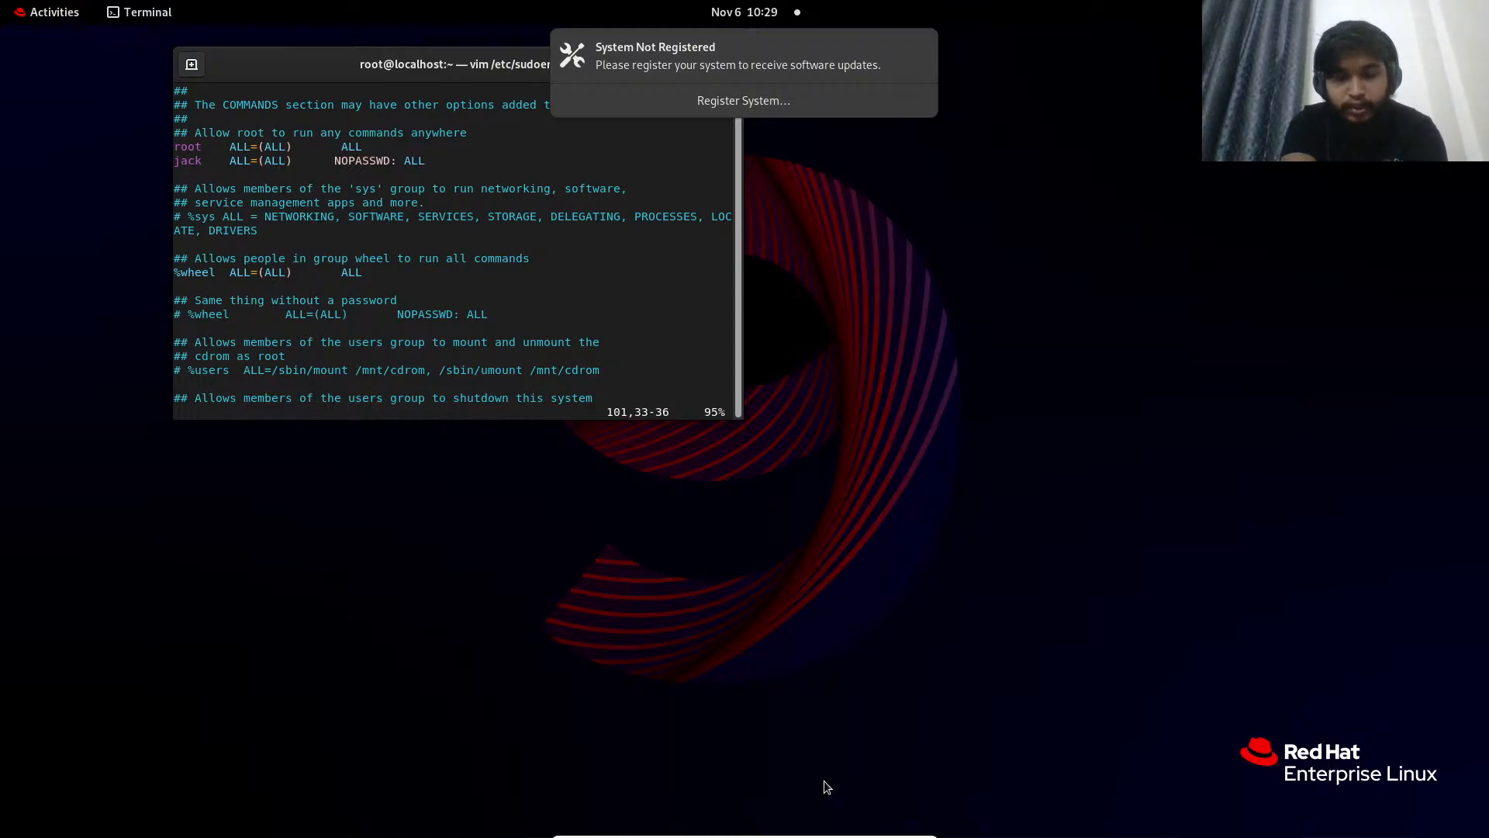
{"action": "key", "text": "a"}
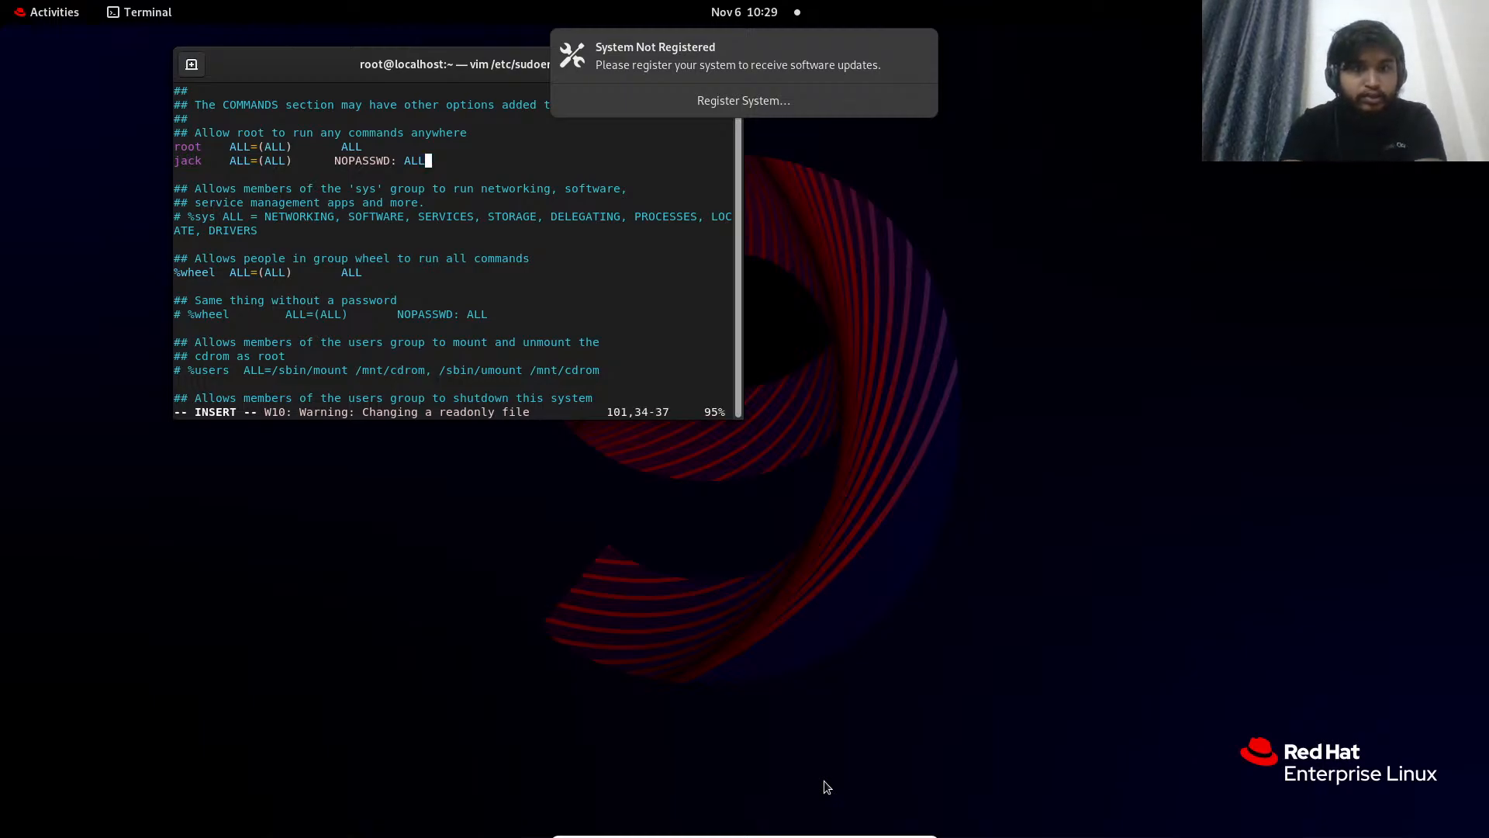
{"action": "key", "text": "BackSpace"}
{"action": "key", "text": "BackSpace"}
{"action": "key", "text": "BackSpace"}
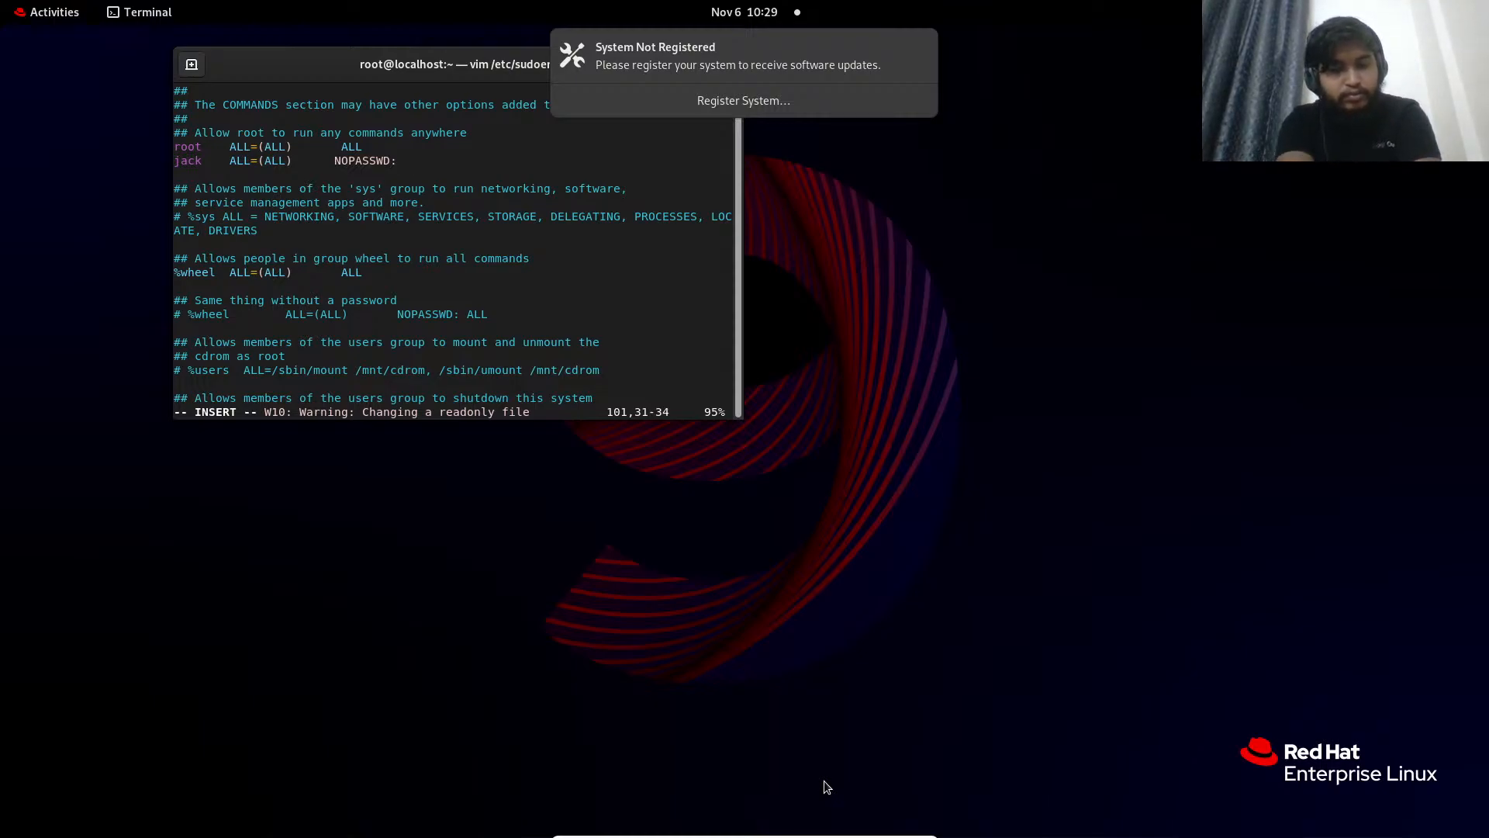
{"action": "key", "text": "Escape"}
{"action": "type", "text": ":wq"}
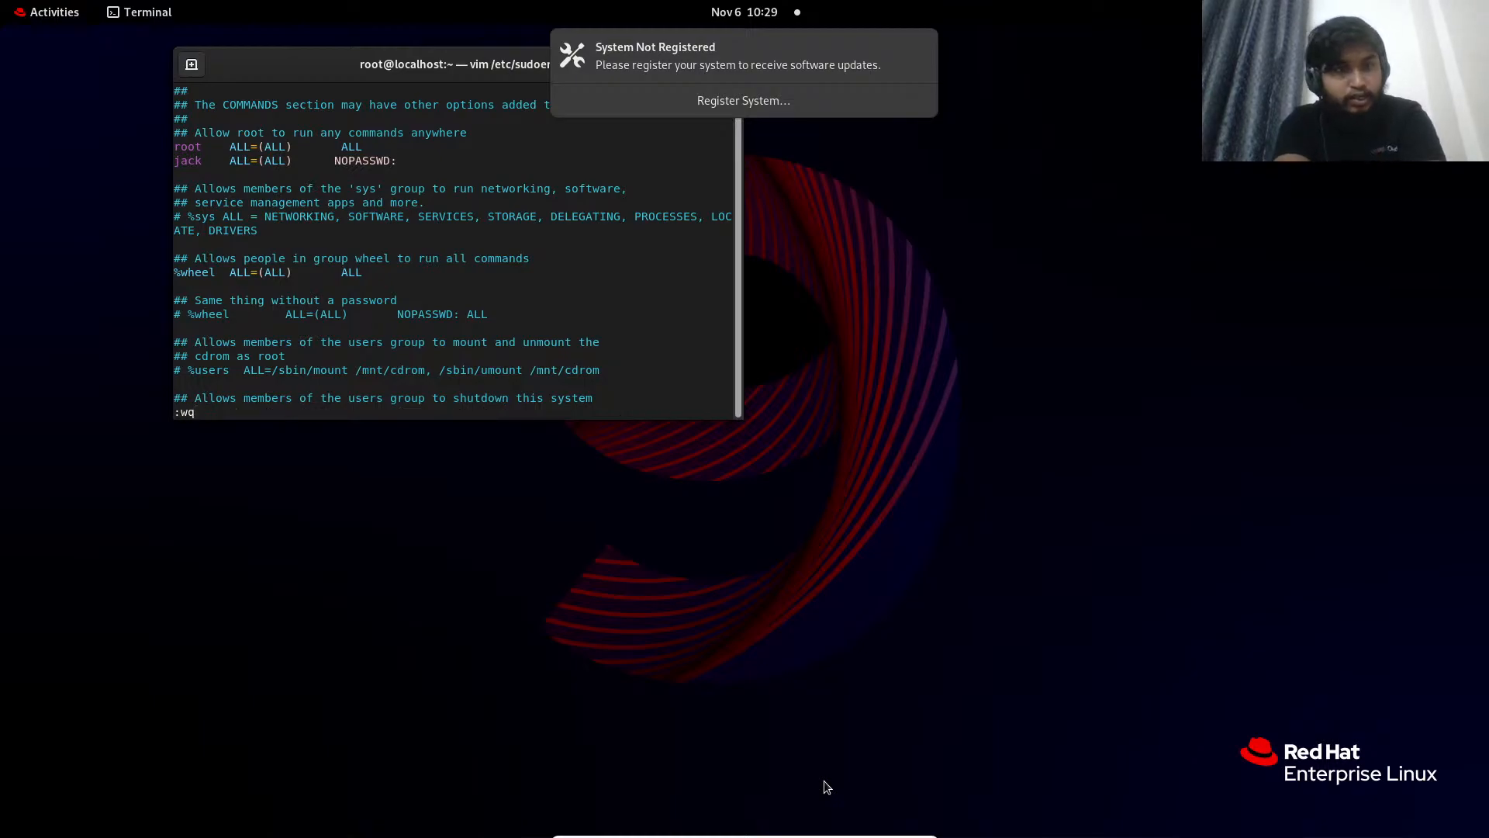
{"action": "type", "text": "!"}
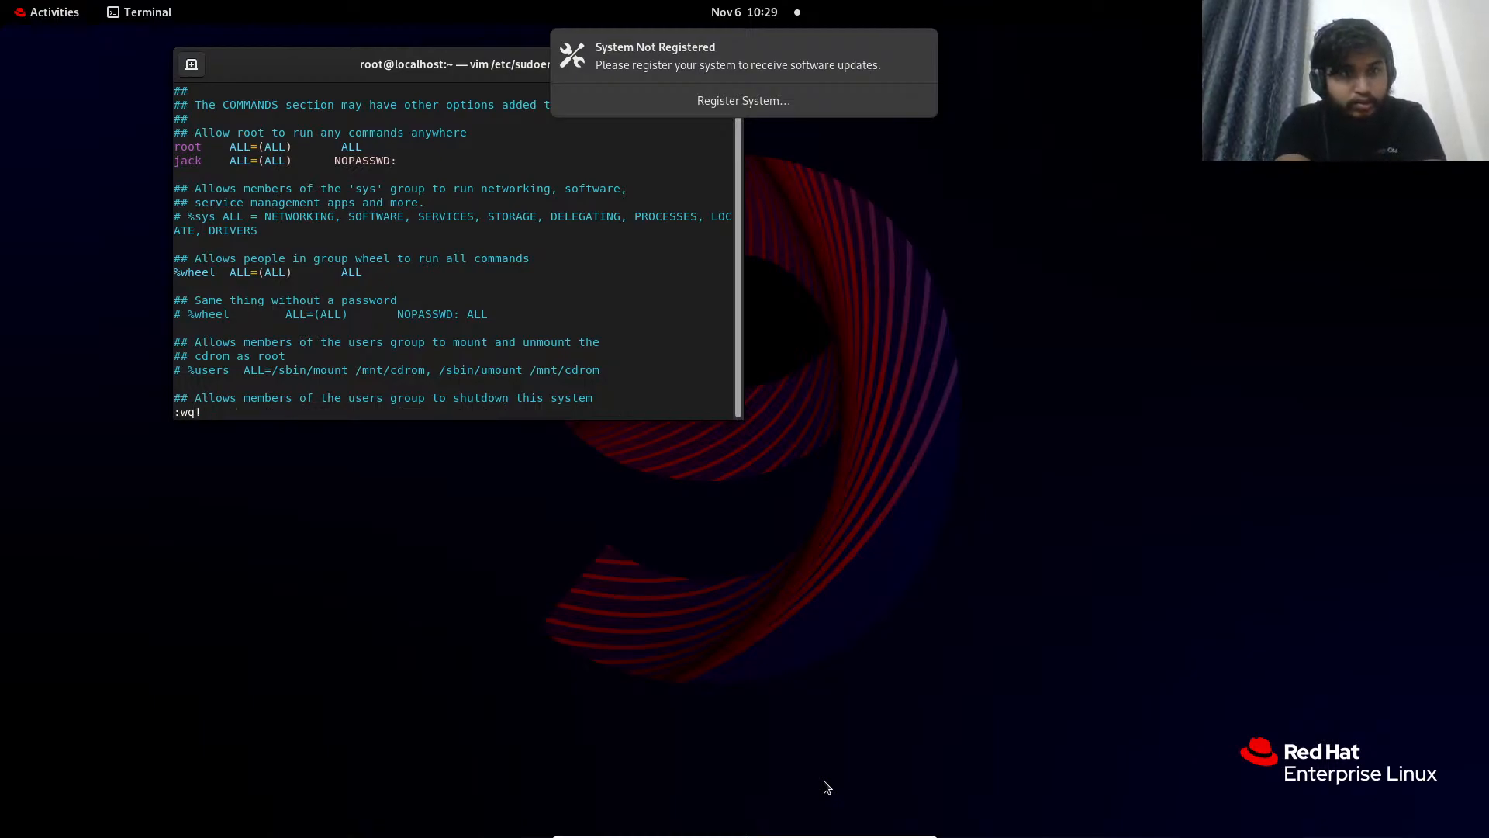
{"action": "key", "text": "Return"}
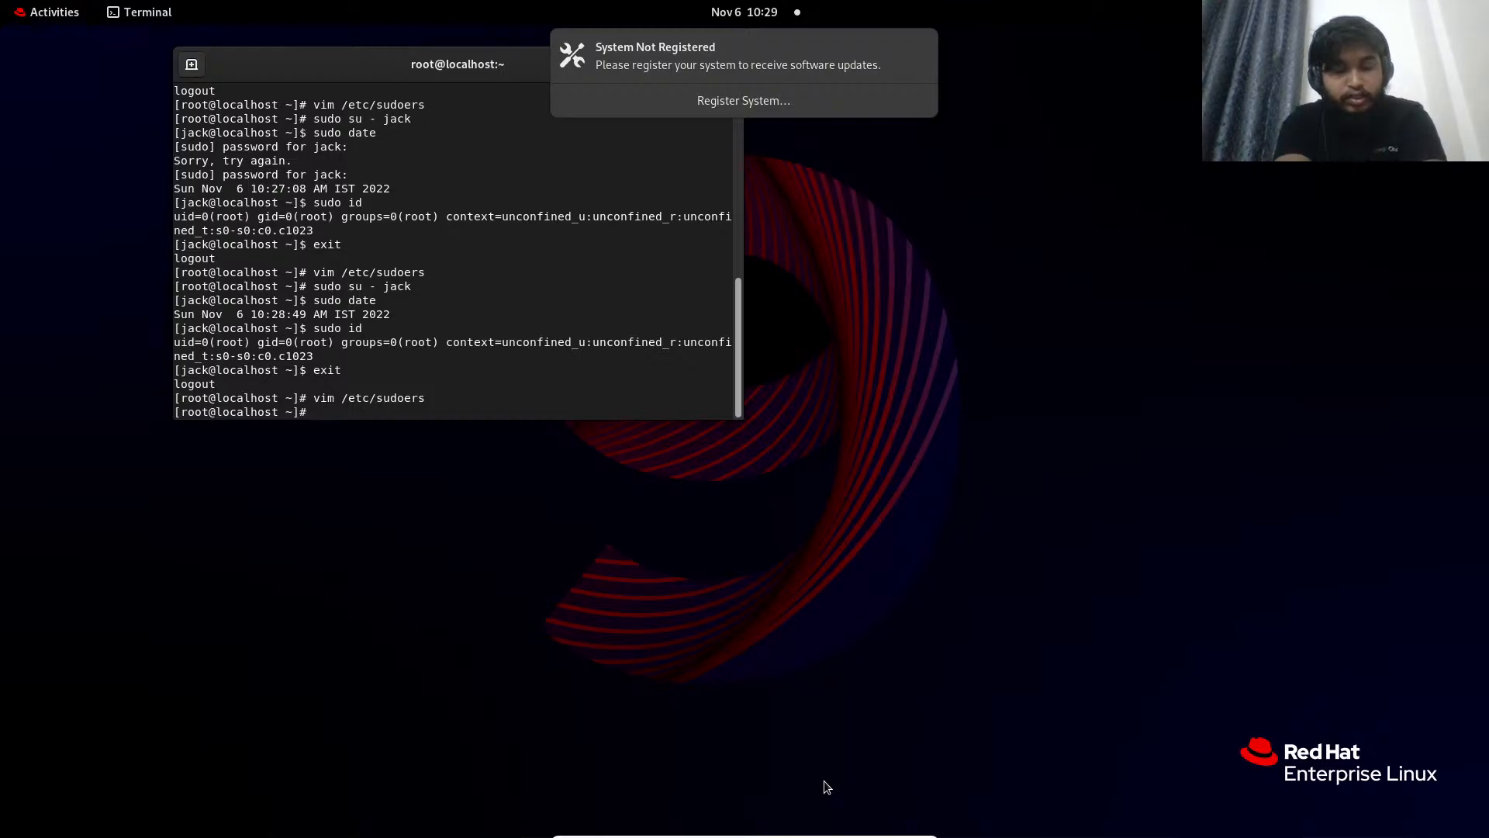
Step: Find date's path (/usr/bin/date) with 'which date' and reopen /etc/sudoers
{"action": "type", "text": "which"}
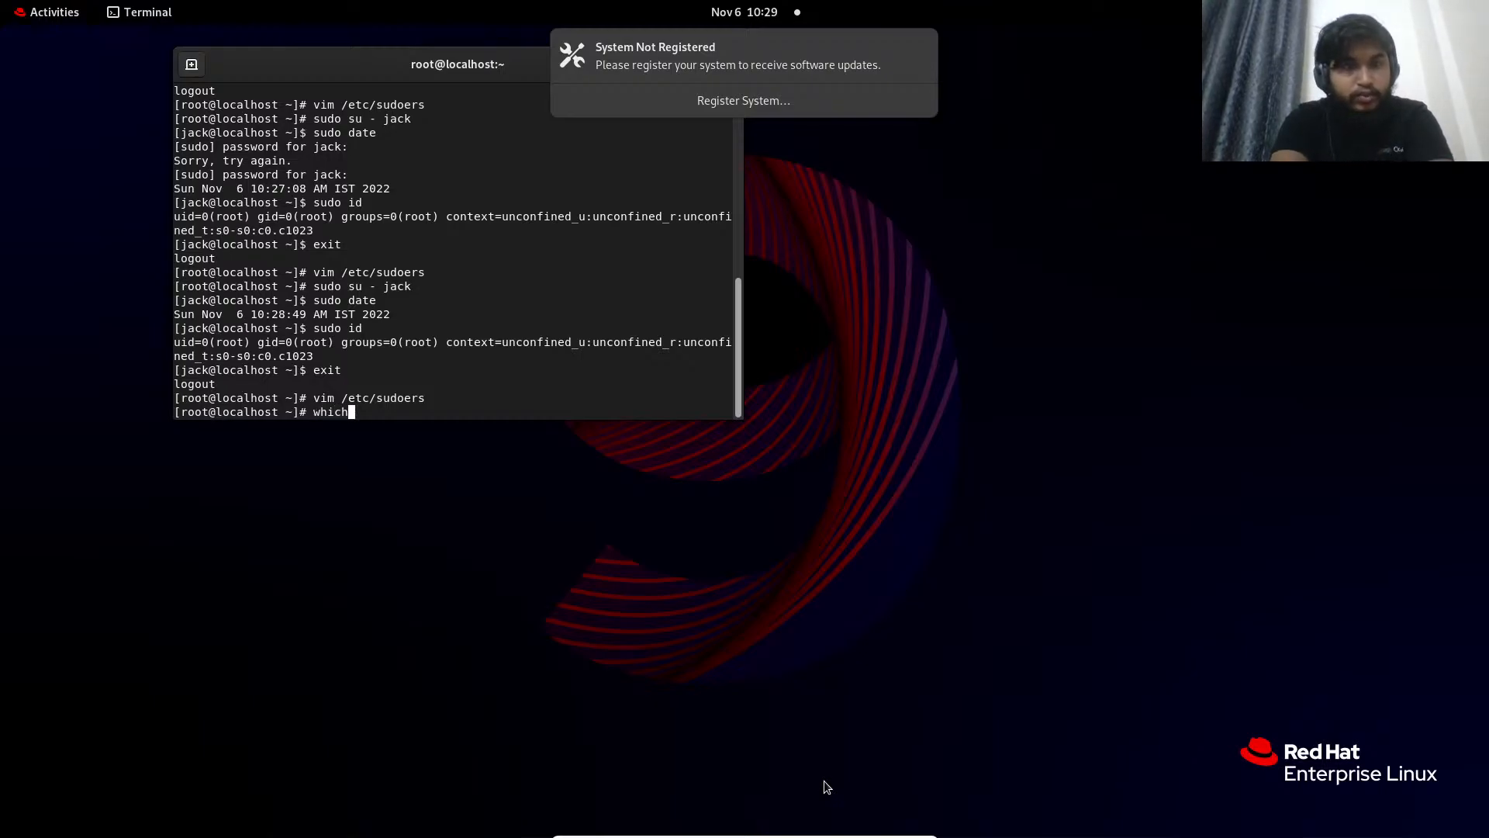
{"action": "type", "text": " date"}
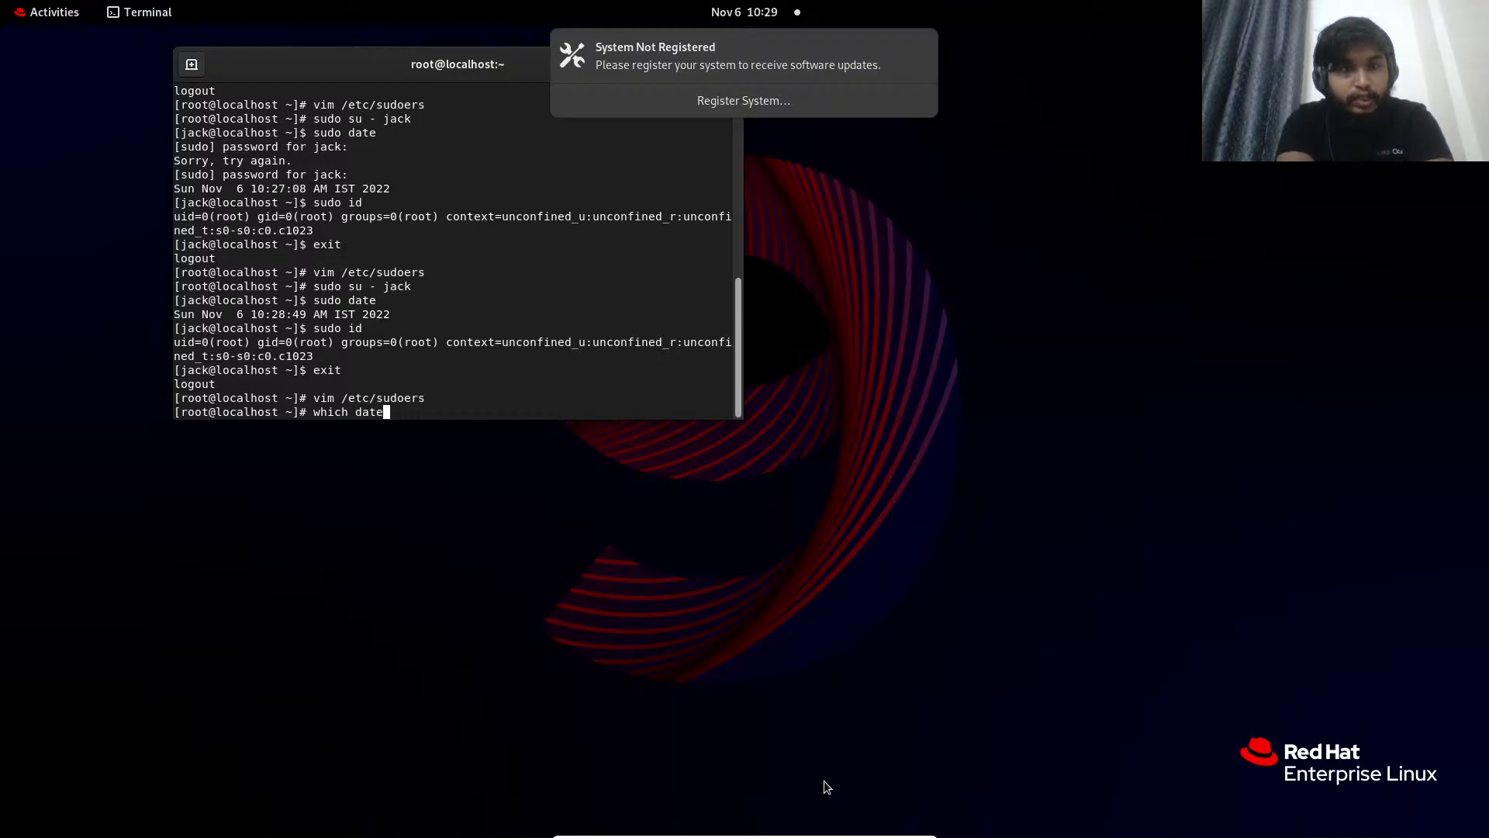
{"action": "key", "text": "Return"}
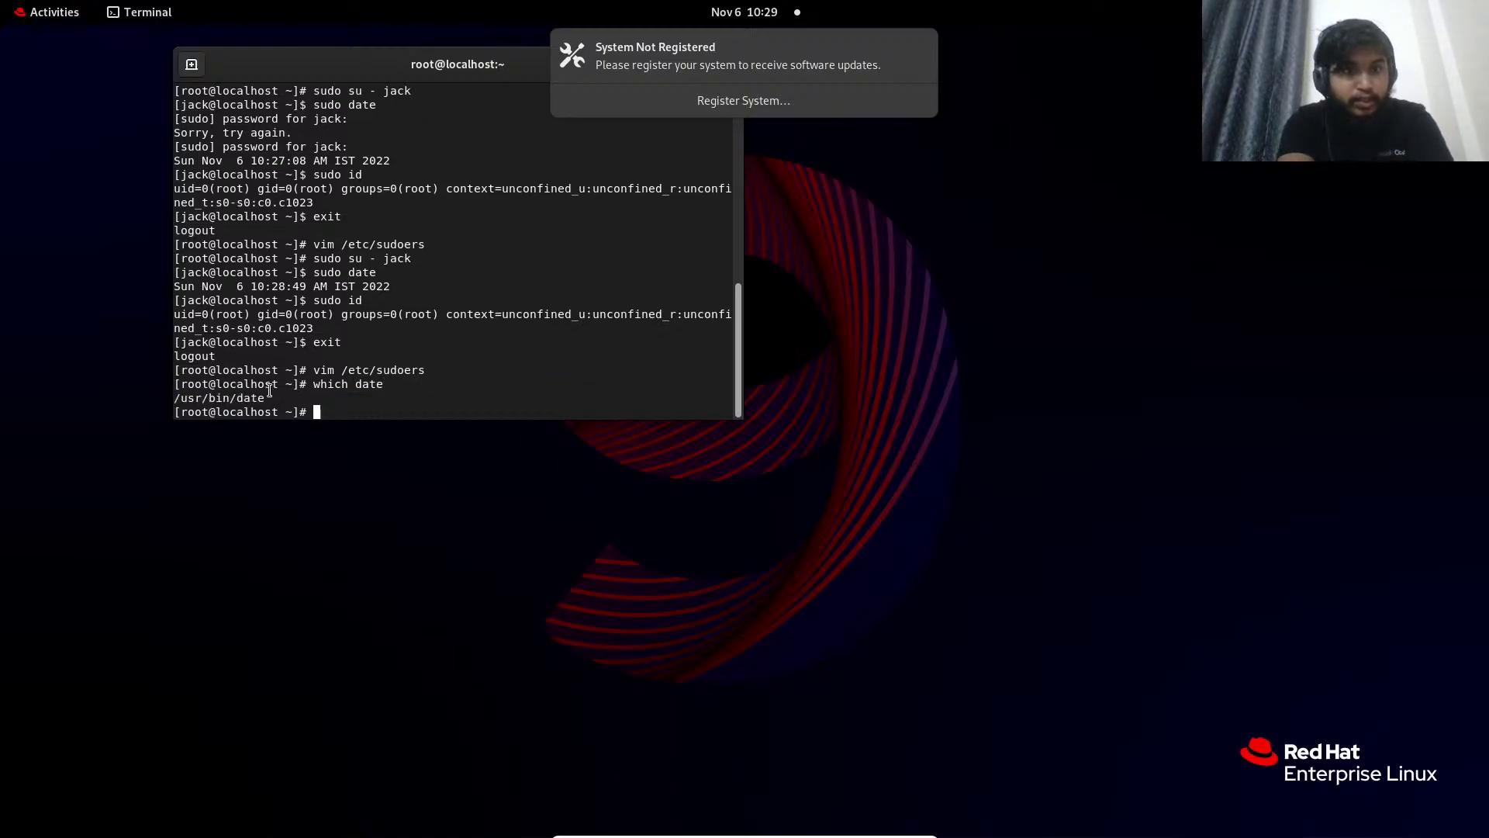
{"action": "left_click_drag", "start_coordinate": [266, 398], "coordinate": [96, 390]}
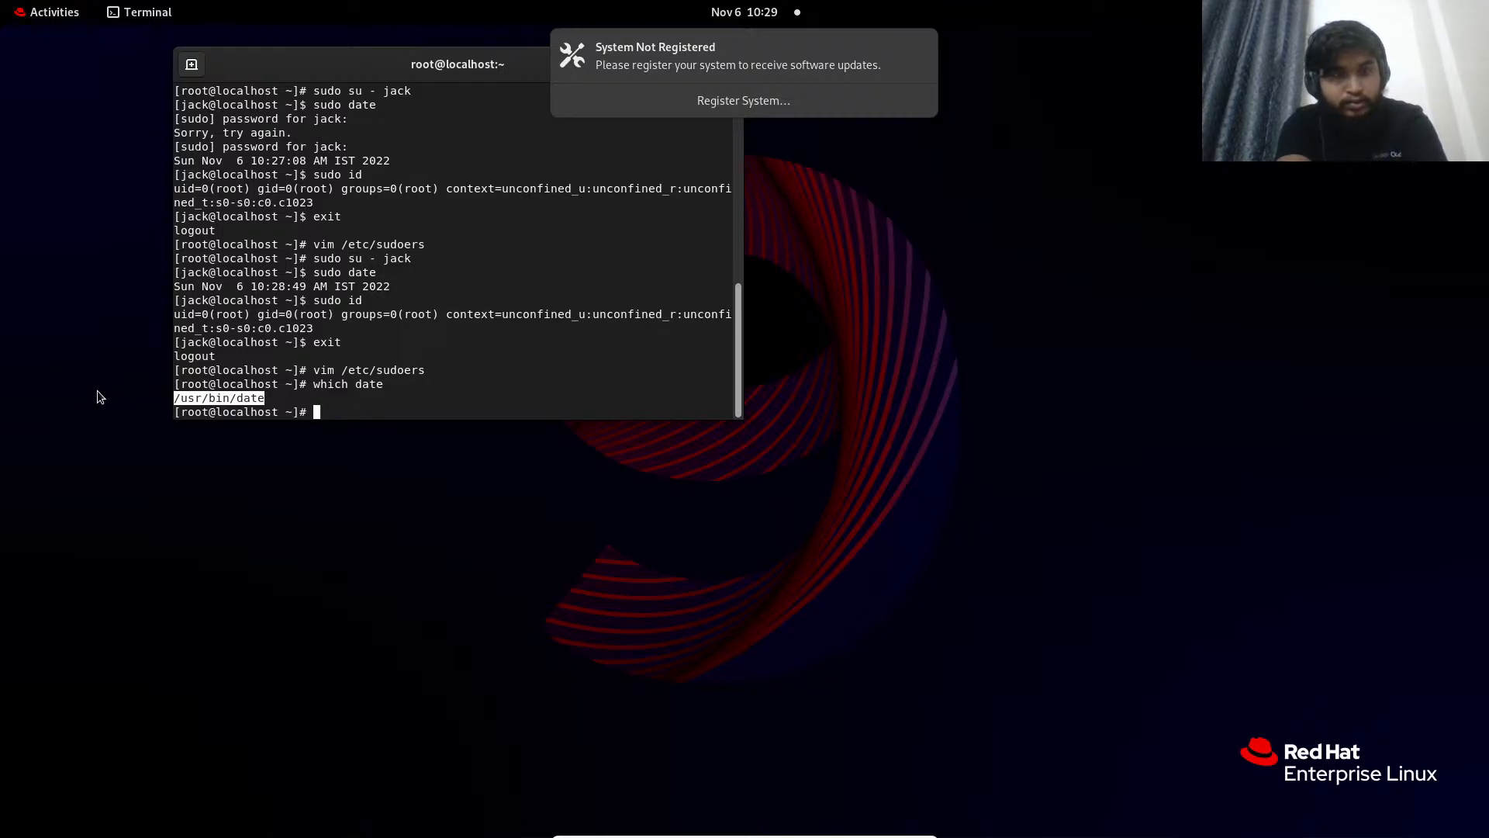
{"action": "key", "text": "Up"}
{"action": "key", "text": "Up"}
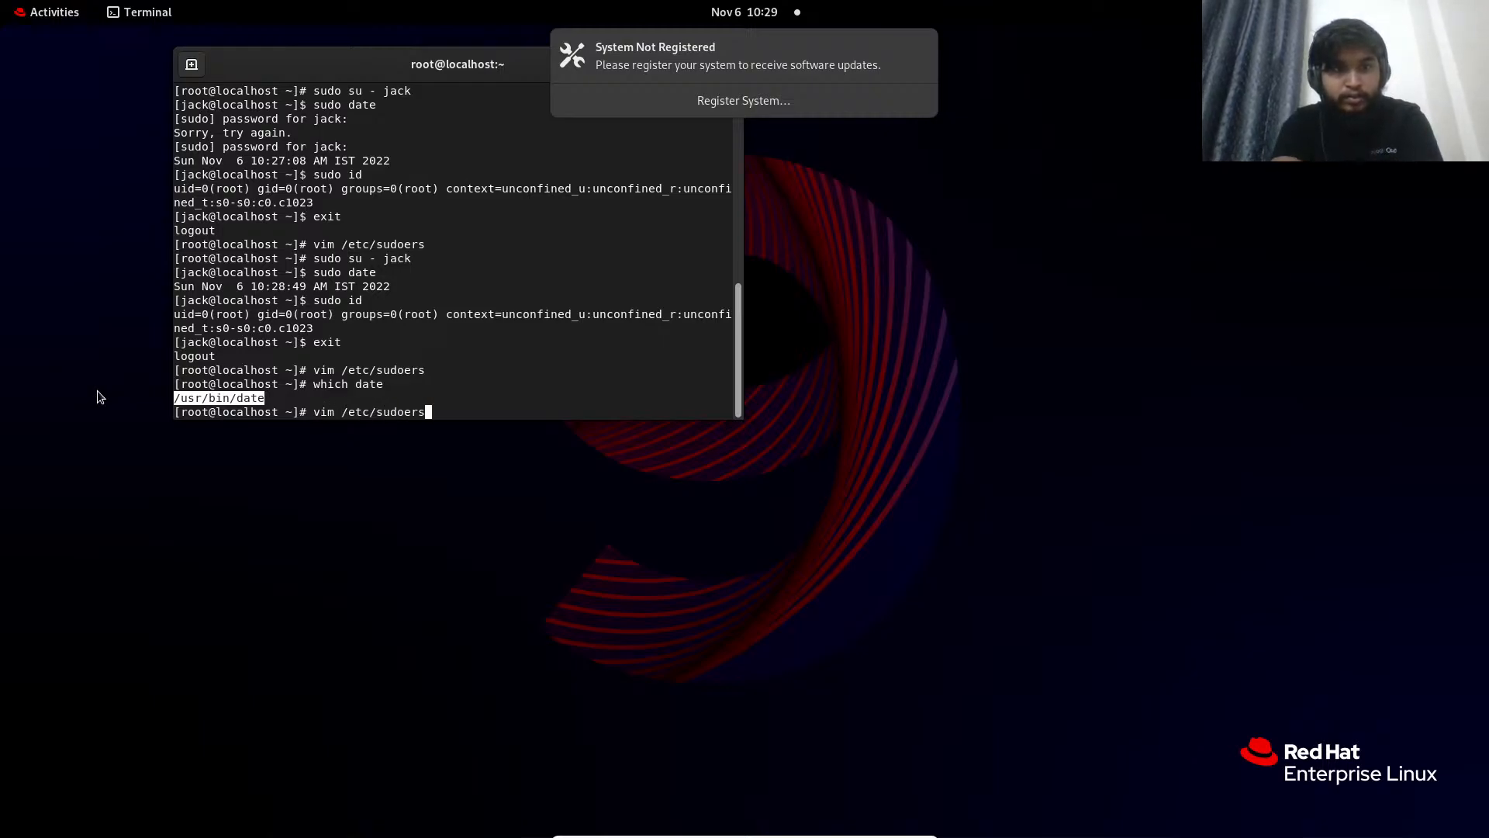
{"action": "key", "text": "Return"}
Step: Position the cursor just after NOPASSWD: on jack's rule line
{"action": "key", "text": "0"}
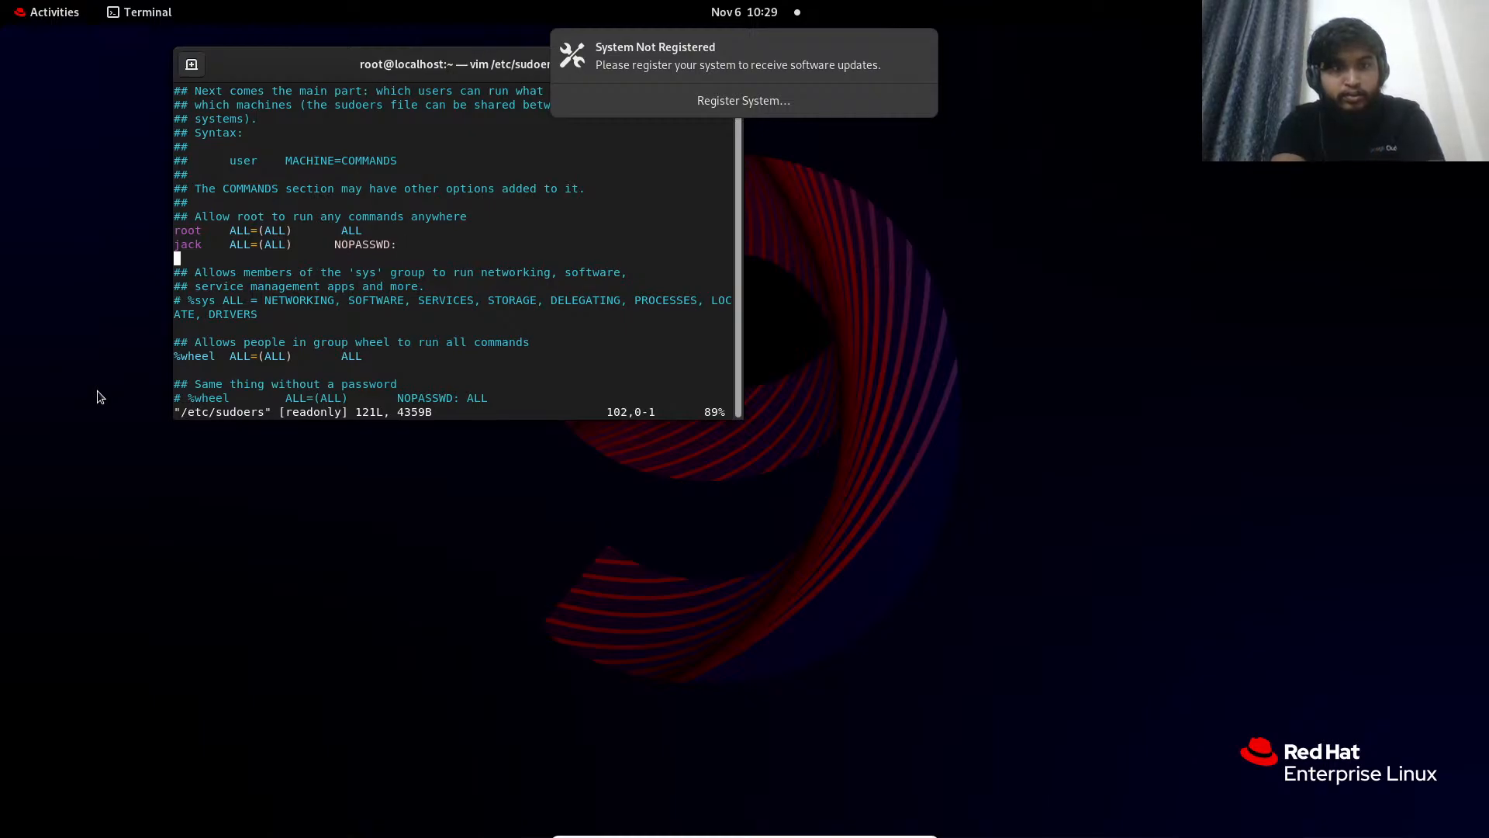
{"action": "key", "text": "Right"}
{"action": "key", "text": "Right"}
{"action": "key", "text": "Right"}
{"action": "key", "text": "Right"}
{"action": "key", "text": "Right"}
{"action": "key", "text": "Right"}
{"action": "key", "text": "Right"}
{"action": "key", "text": "Right"}
{"action": "key", "text": "Right"}
{"action": "key", "text": "Right"}
{"action": "key", "text": "Right"}
{"action": "key", "text": "Right"}
{"action": "key", "text": "Right"}
{"action": "key", "text": "Right"}
{"action": "key", "text": "Right"}
{"action": "key", "text": "Right"}
{"action": "key", "text": "Right"}
{"action": "key", "text": "Right"}
{"action": "key", "text": "Right"}
{"action": "key", "text": "Right"}
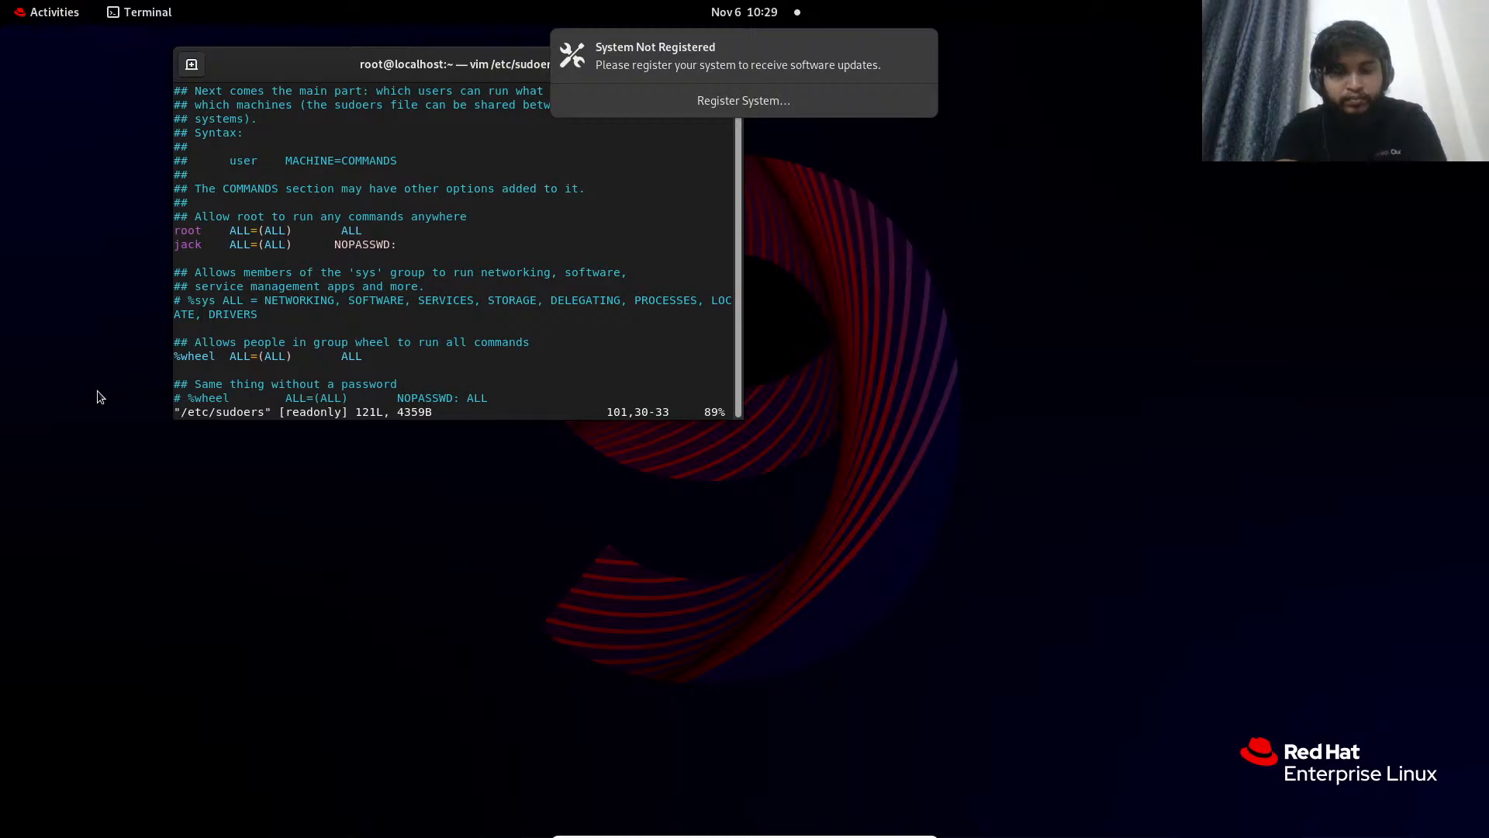
{"action": "key", "text": "i"}
{"action": "key", "text": "Right"}
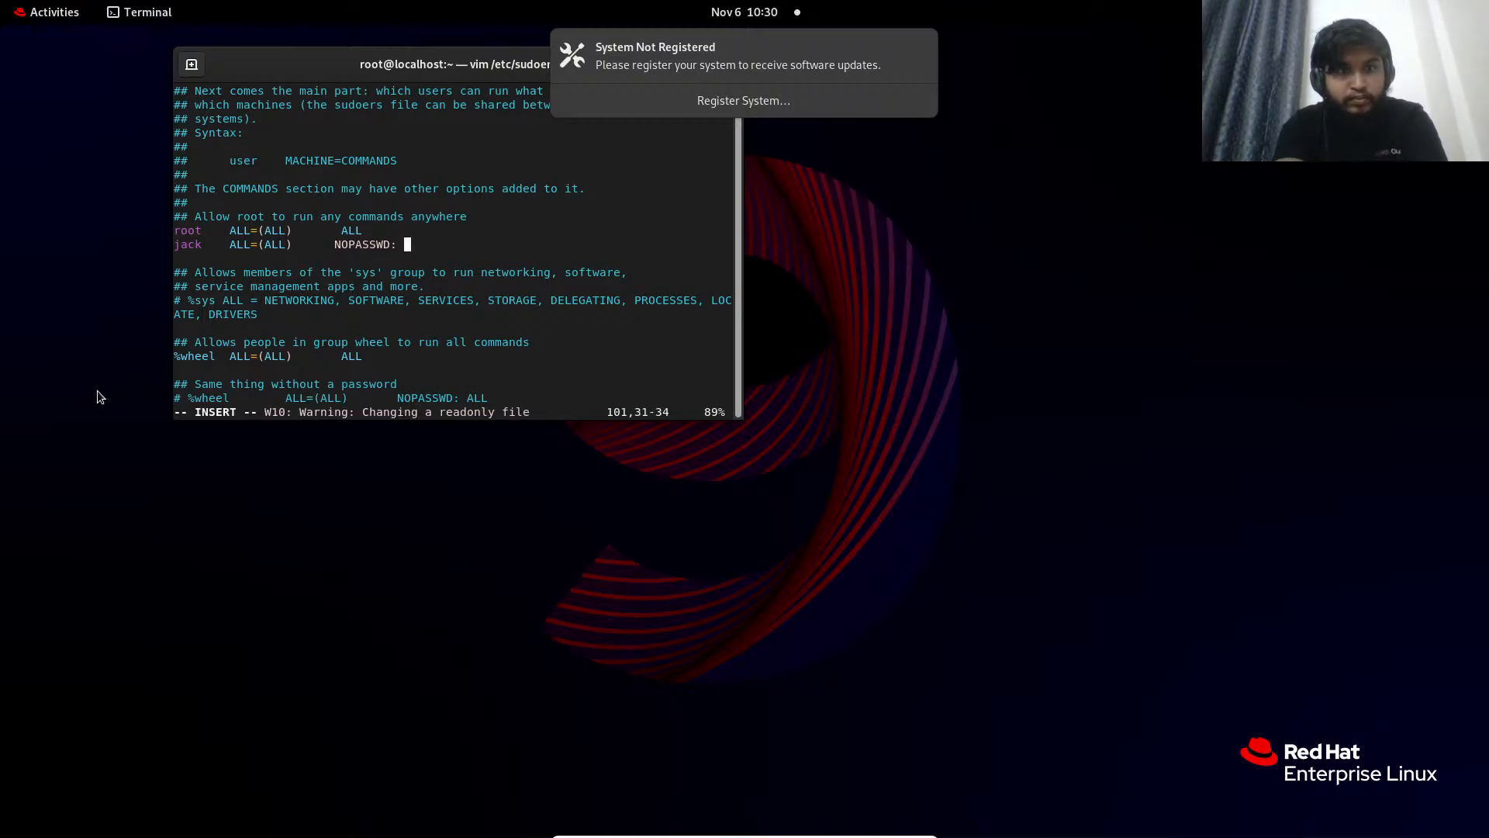
{"action": "key", "text": "Escape"}
{"action": "key", "text": "v"}
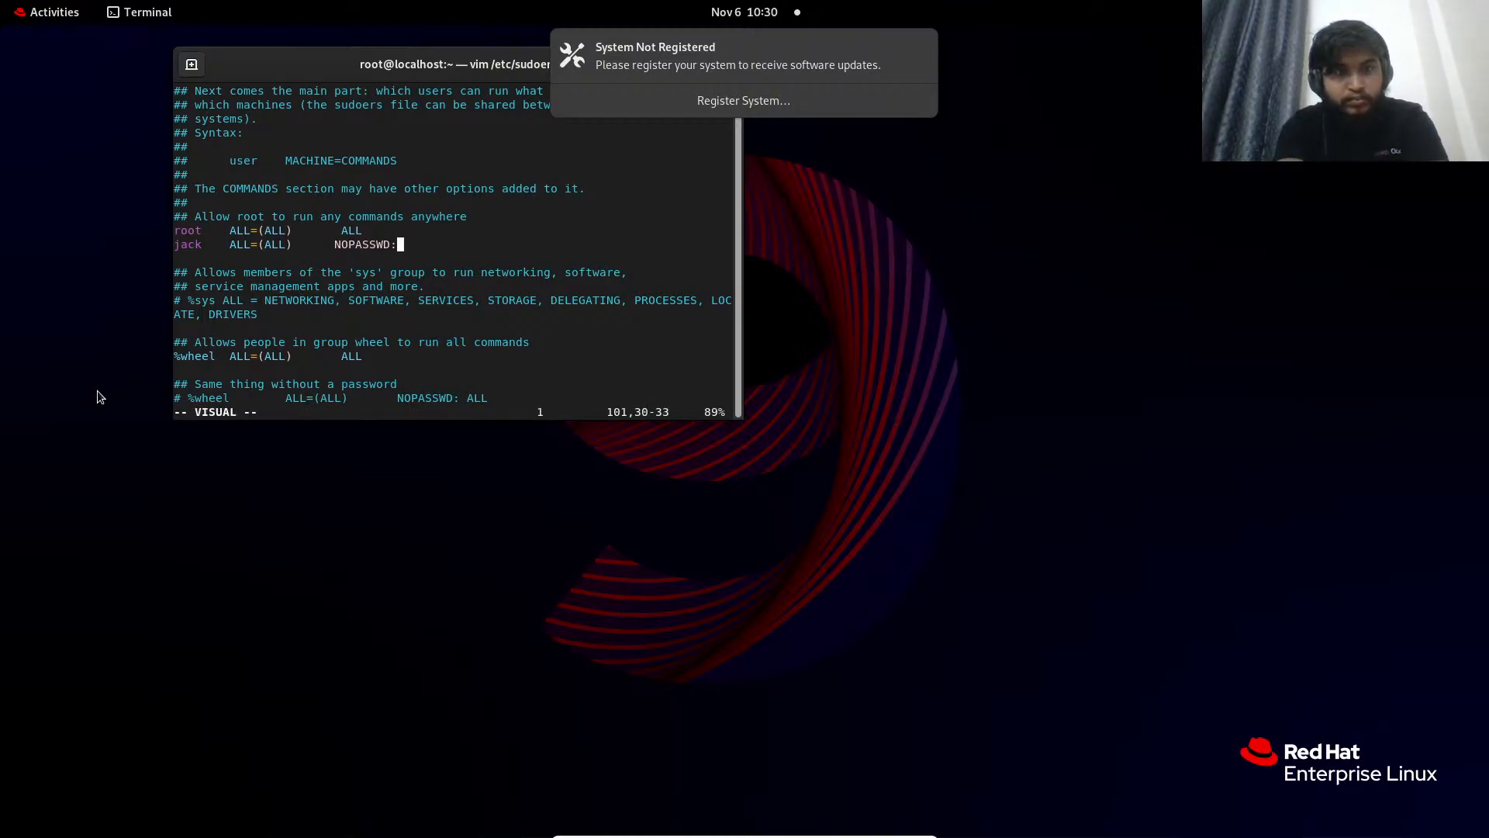
{"action": "key", "text": "shift+v"}
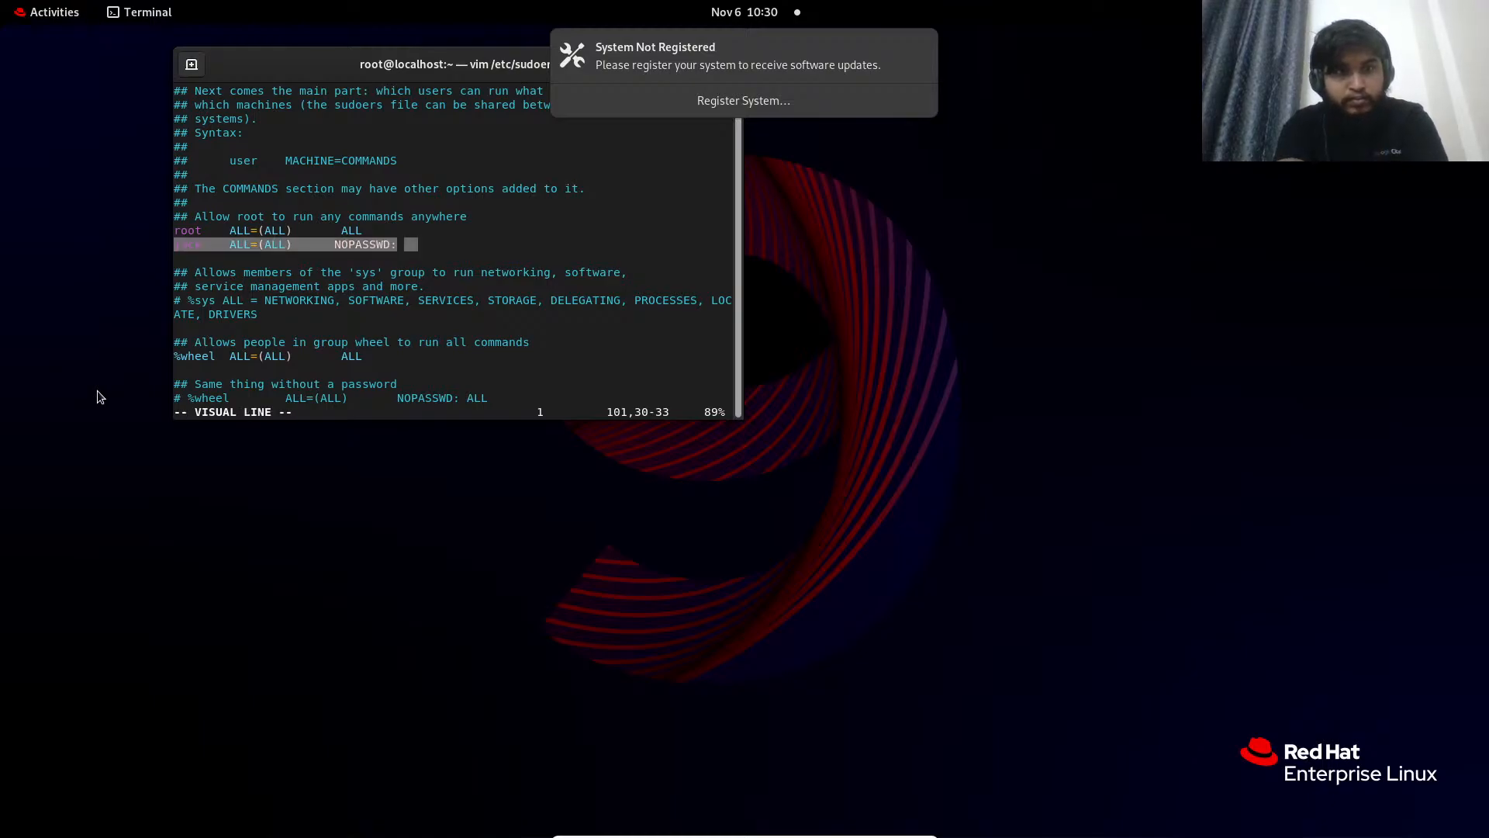
{"action": "key", "text": "Down"}
{"action": "key", "text": "Up"}
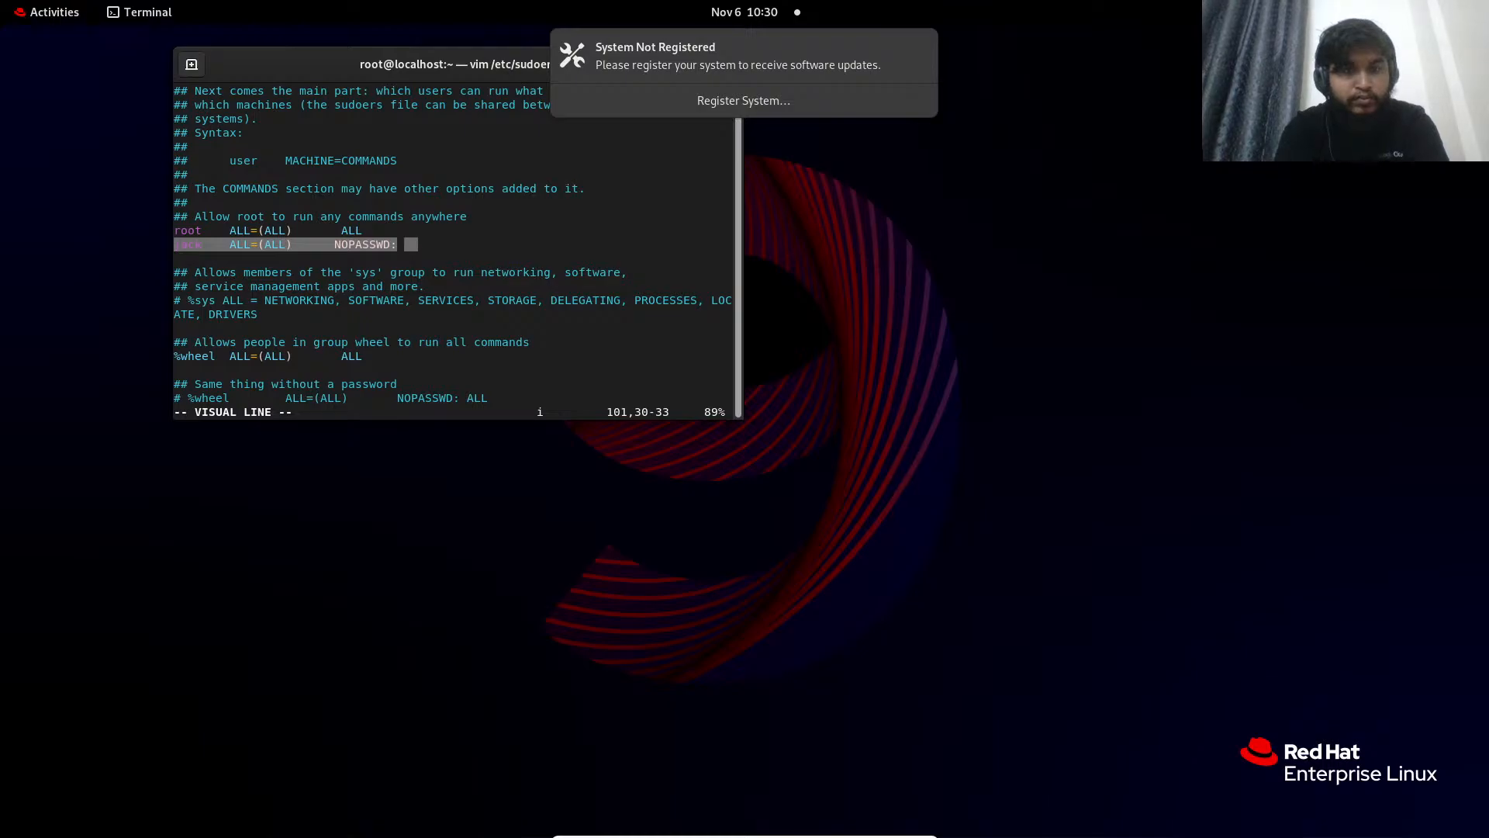
{"action": "key", "text": "Escape"}
{"action": "key", "text": "Escape"}
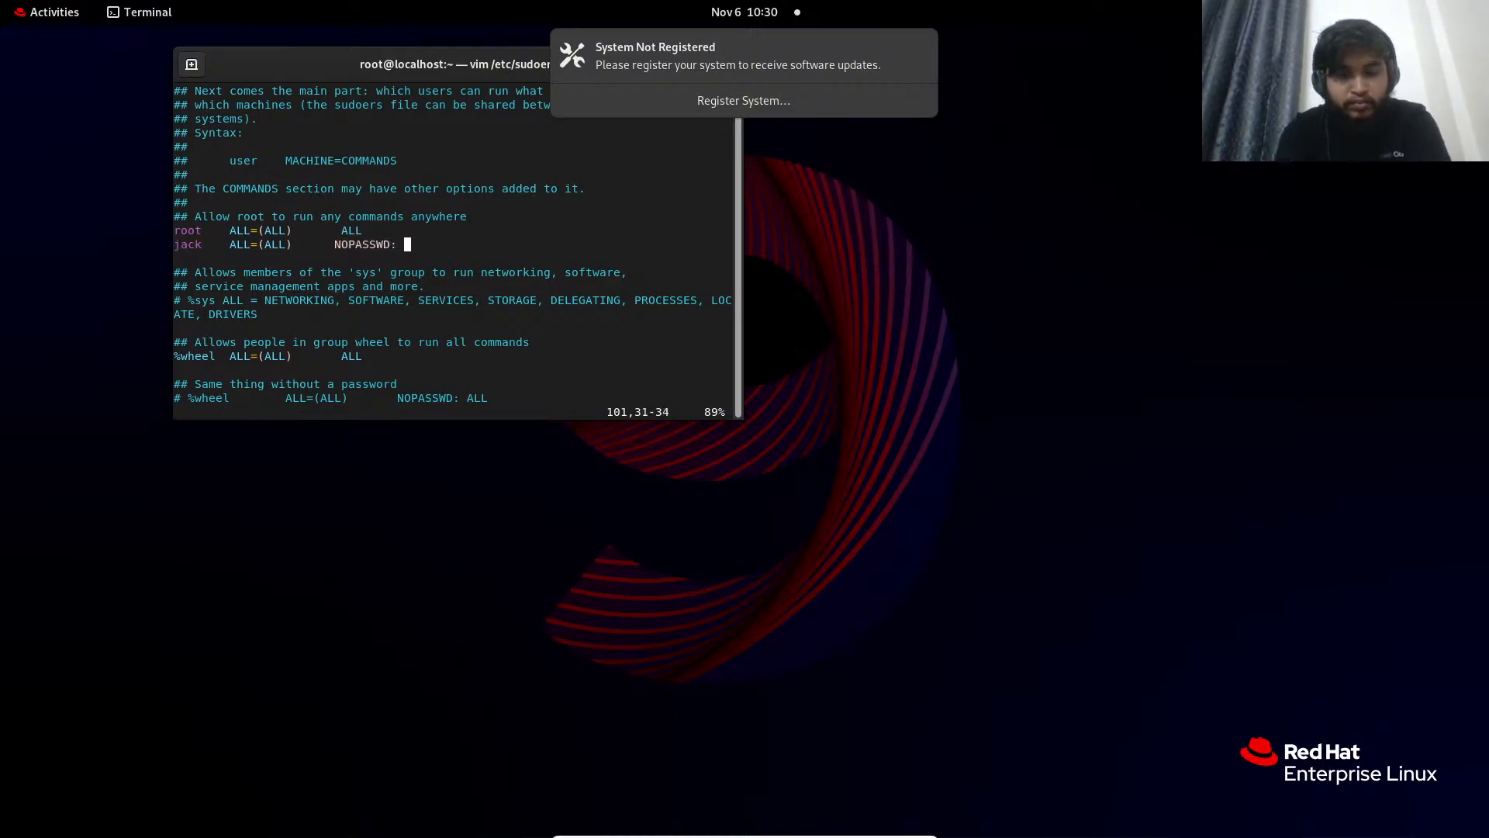
Step: Append /usr/bin/date after NOPASSWD: on jack's rule and force-save with :wq!
{"action": "key", "text": "a"}
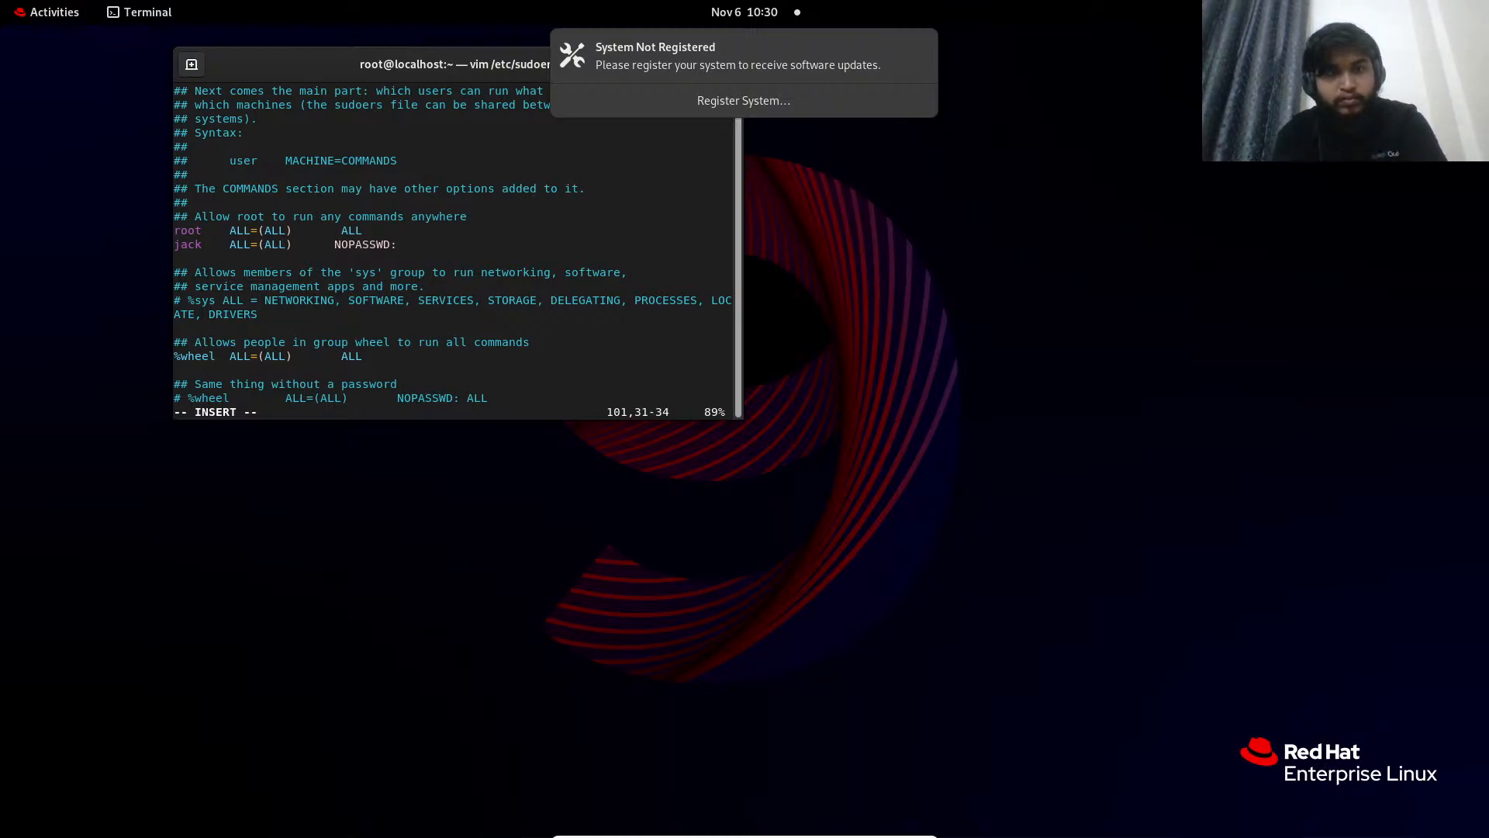
{"action": "type", "text": "/"}
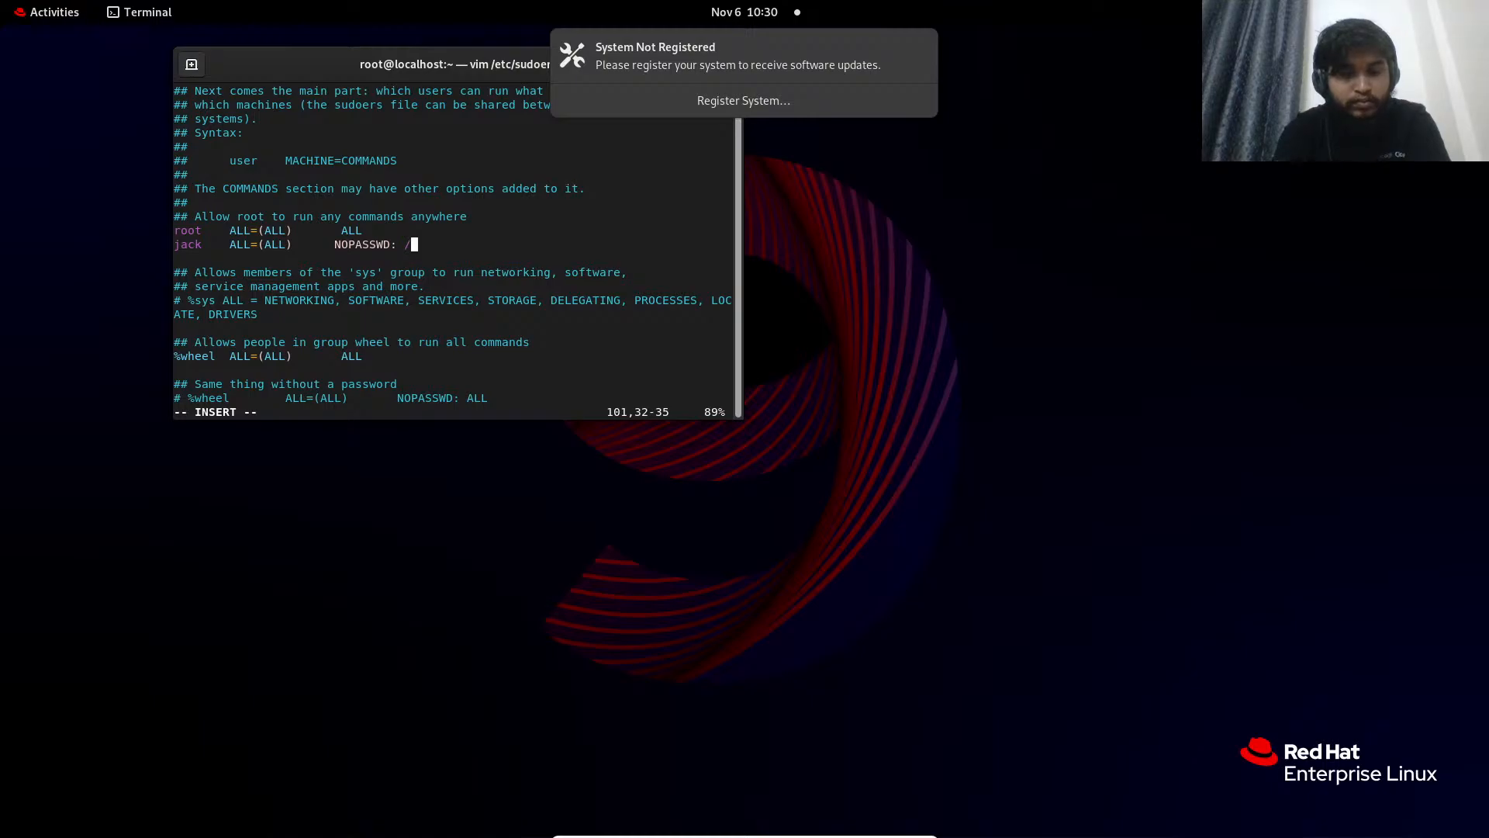
{"action": "type", "text": "usr/"}
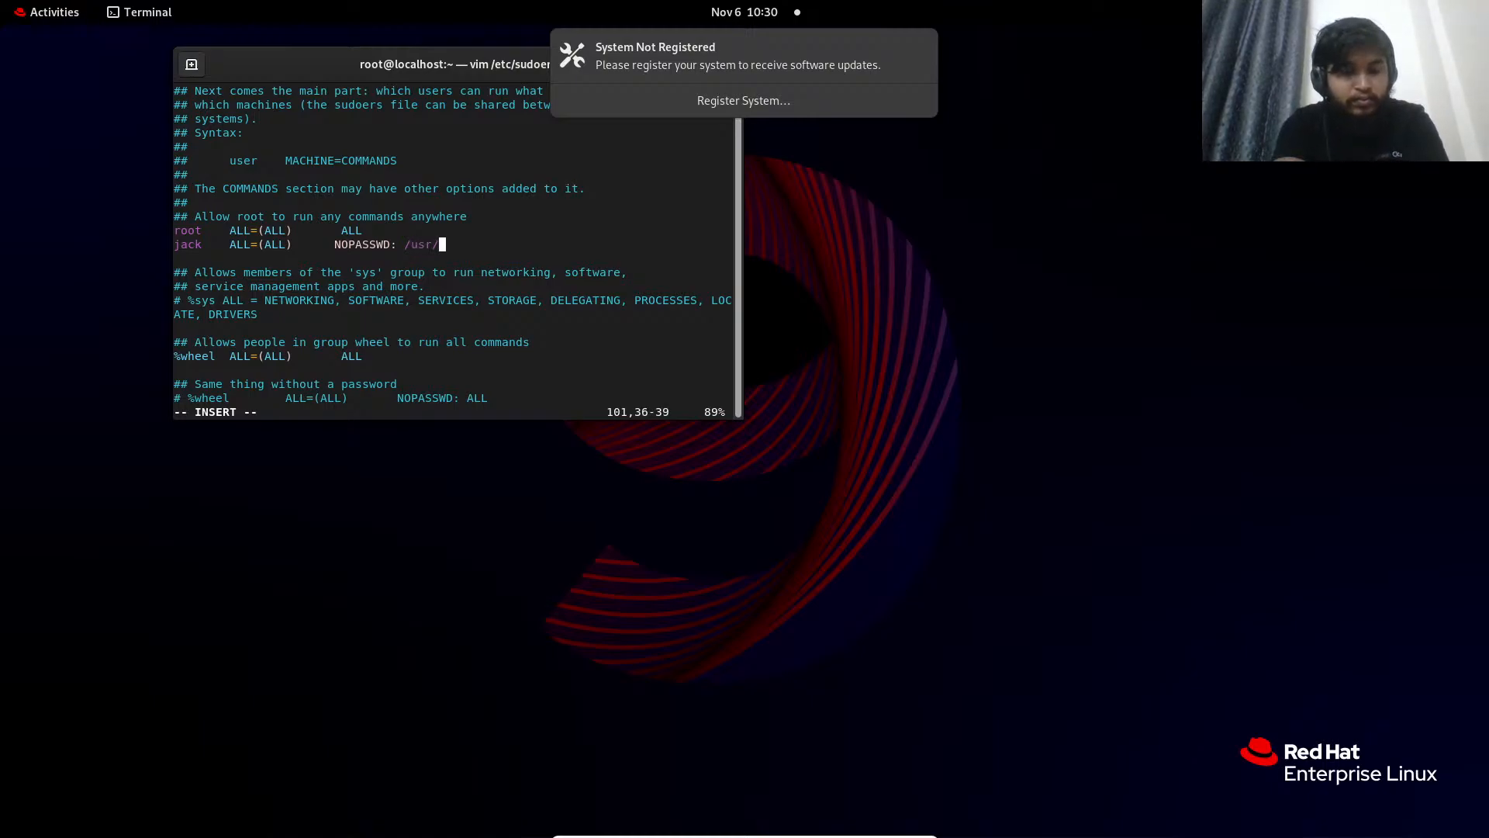
{"action": "type", "text": "bnin/"}
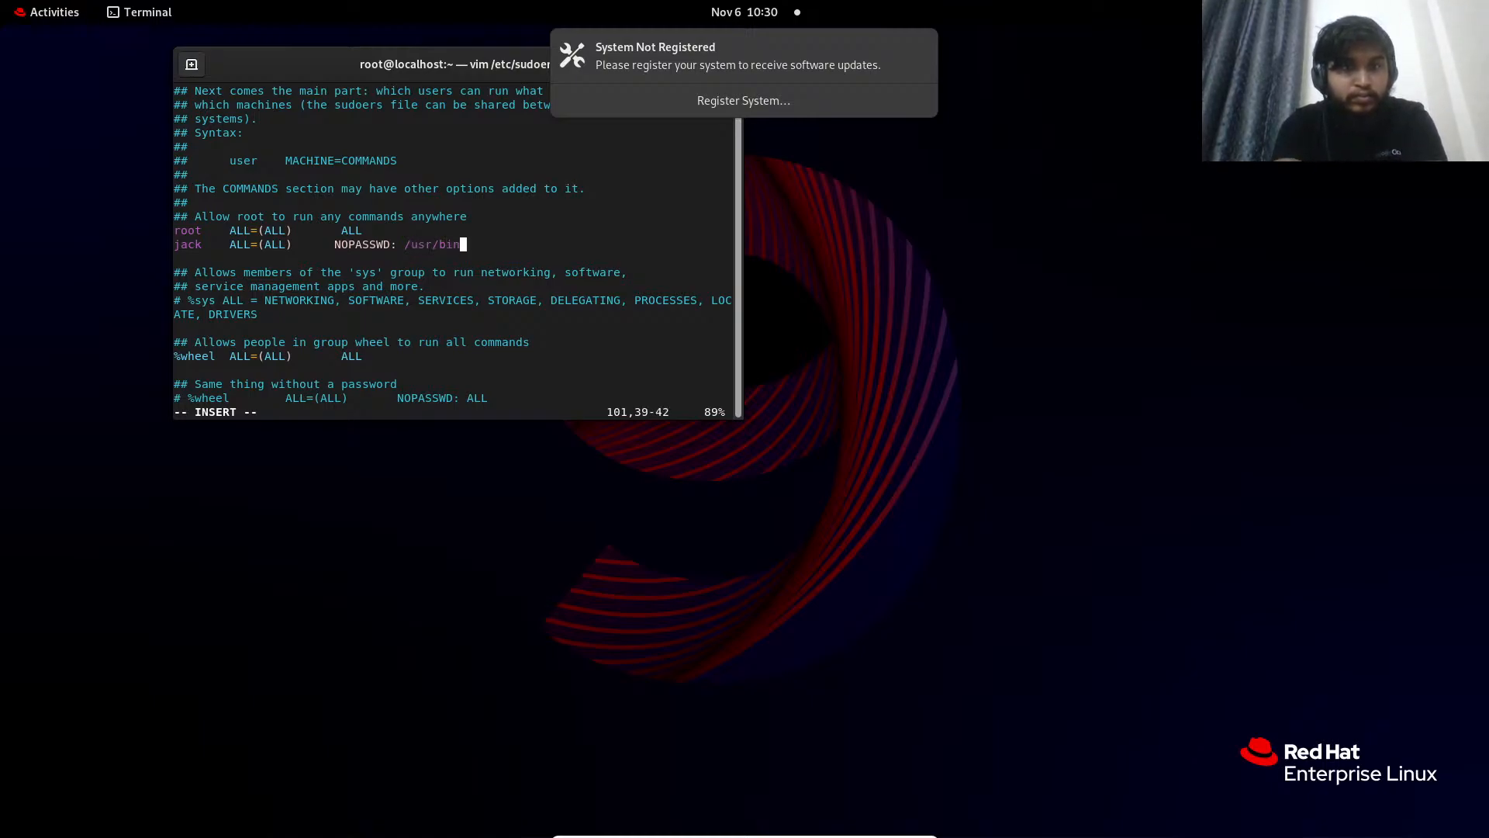
{"action": "type", "text": "date"}
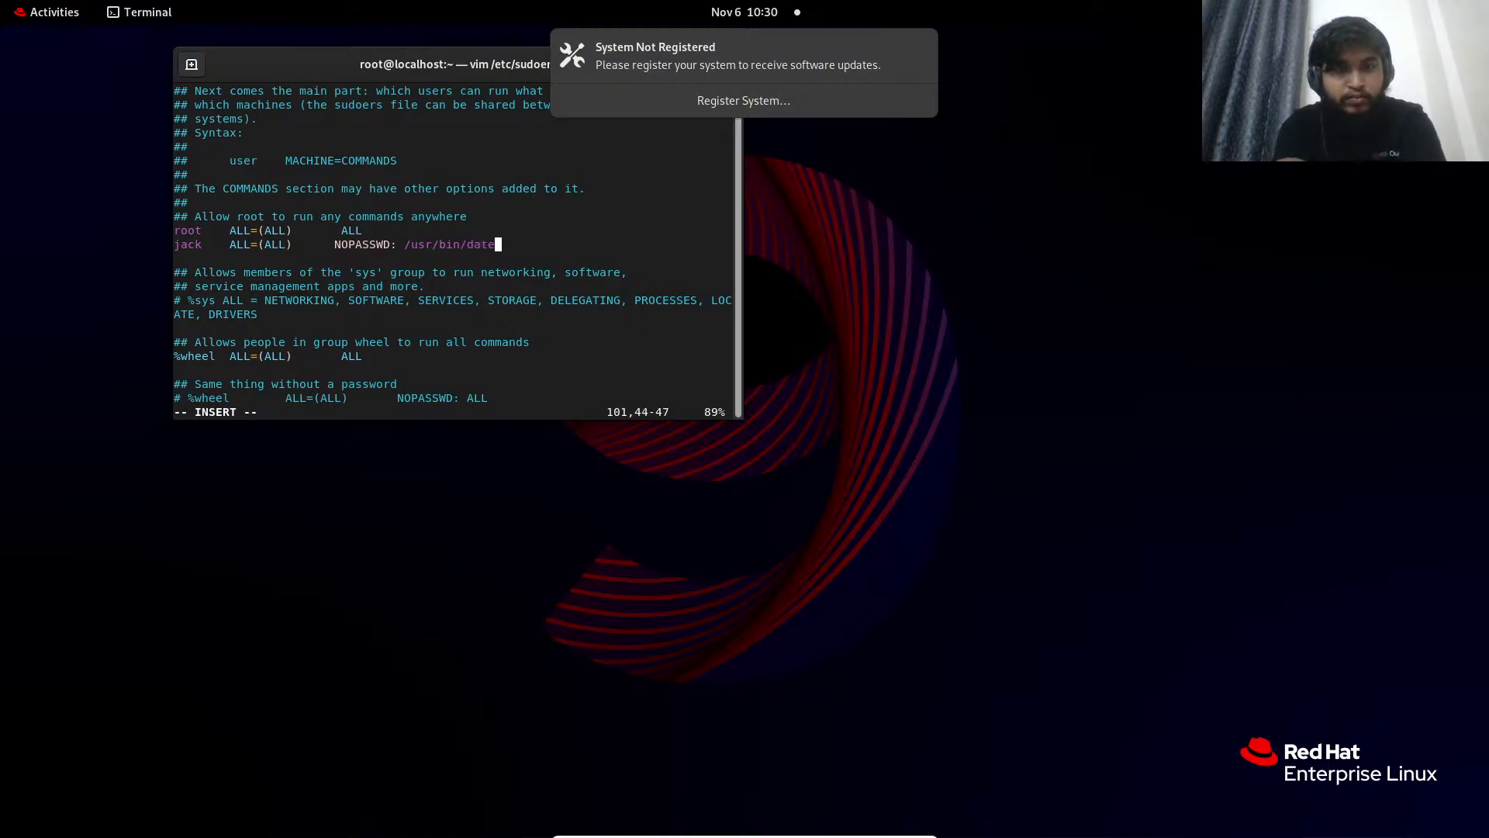
{"action": "key", "text": "Escape"}
{"action": "type", "text": ":wq"}
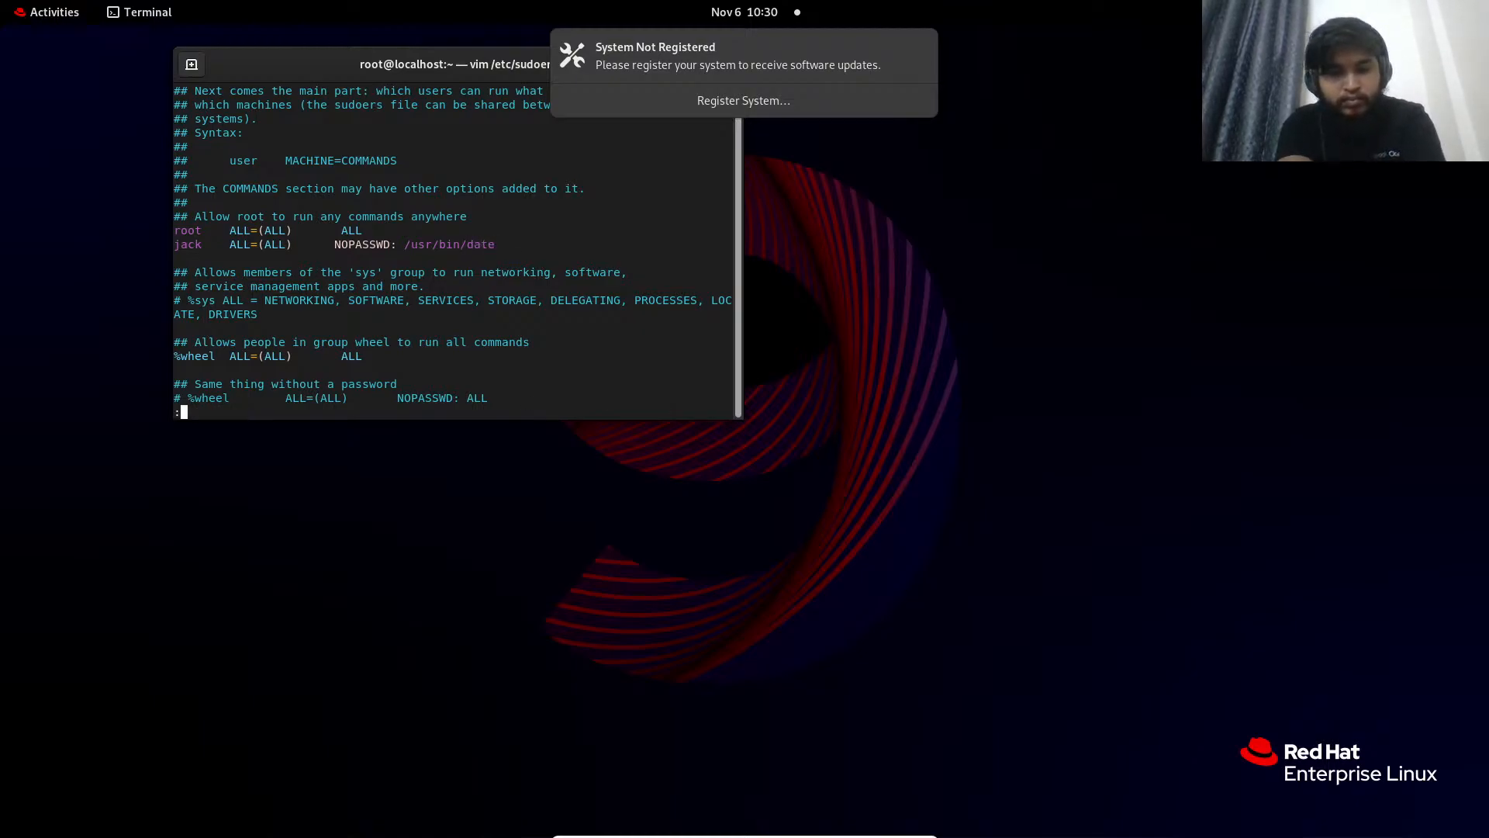
{"action": "key", "text": "Return"}
{"action": "type", "text": ":wq!"}
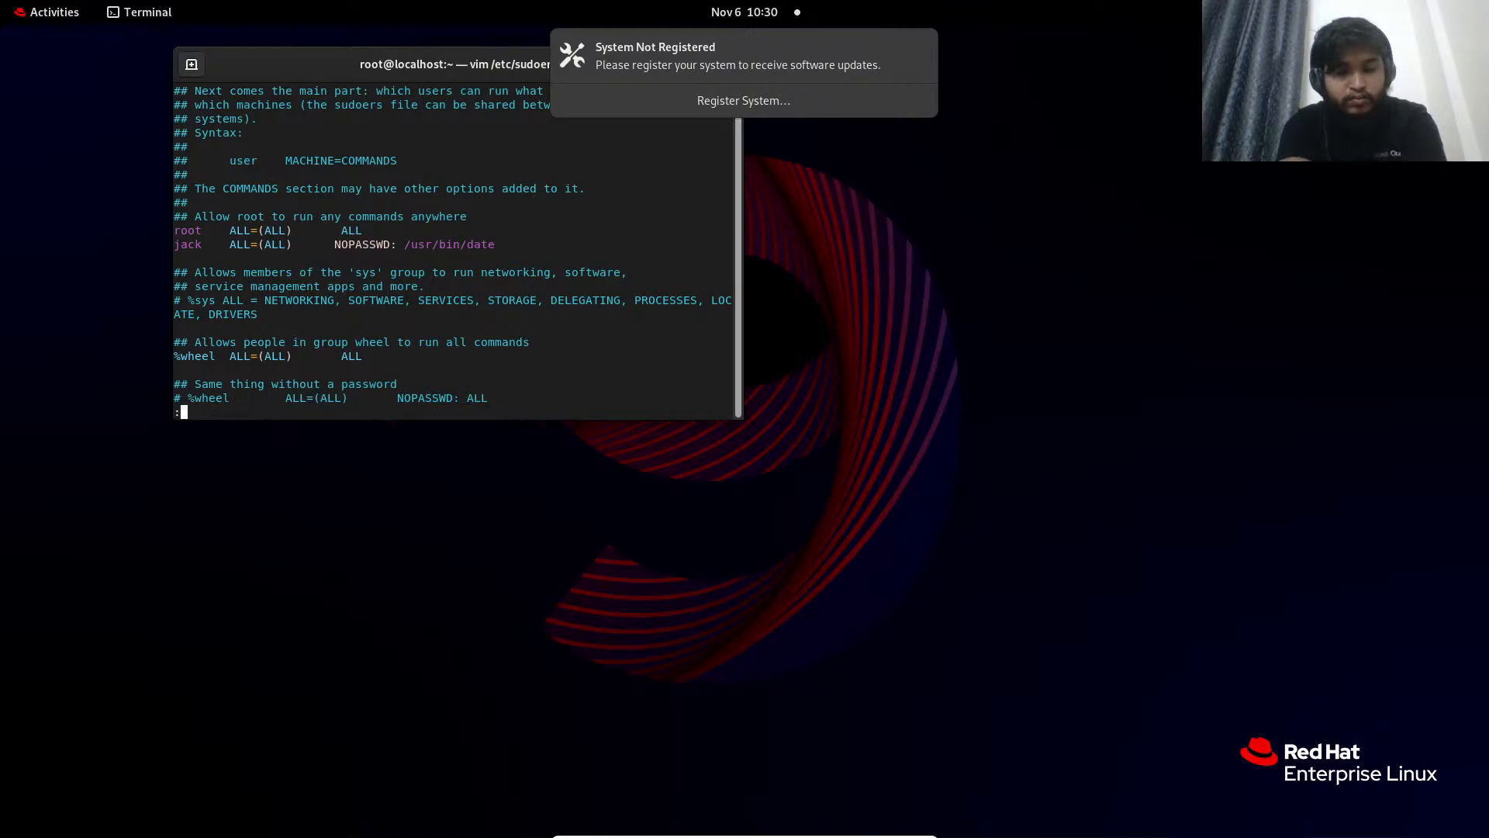
{"action": "key", "text": "Return"}
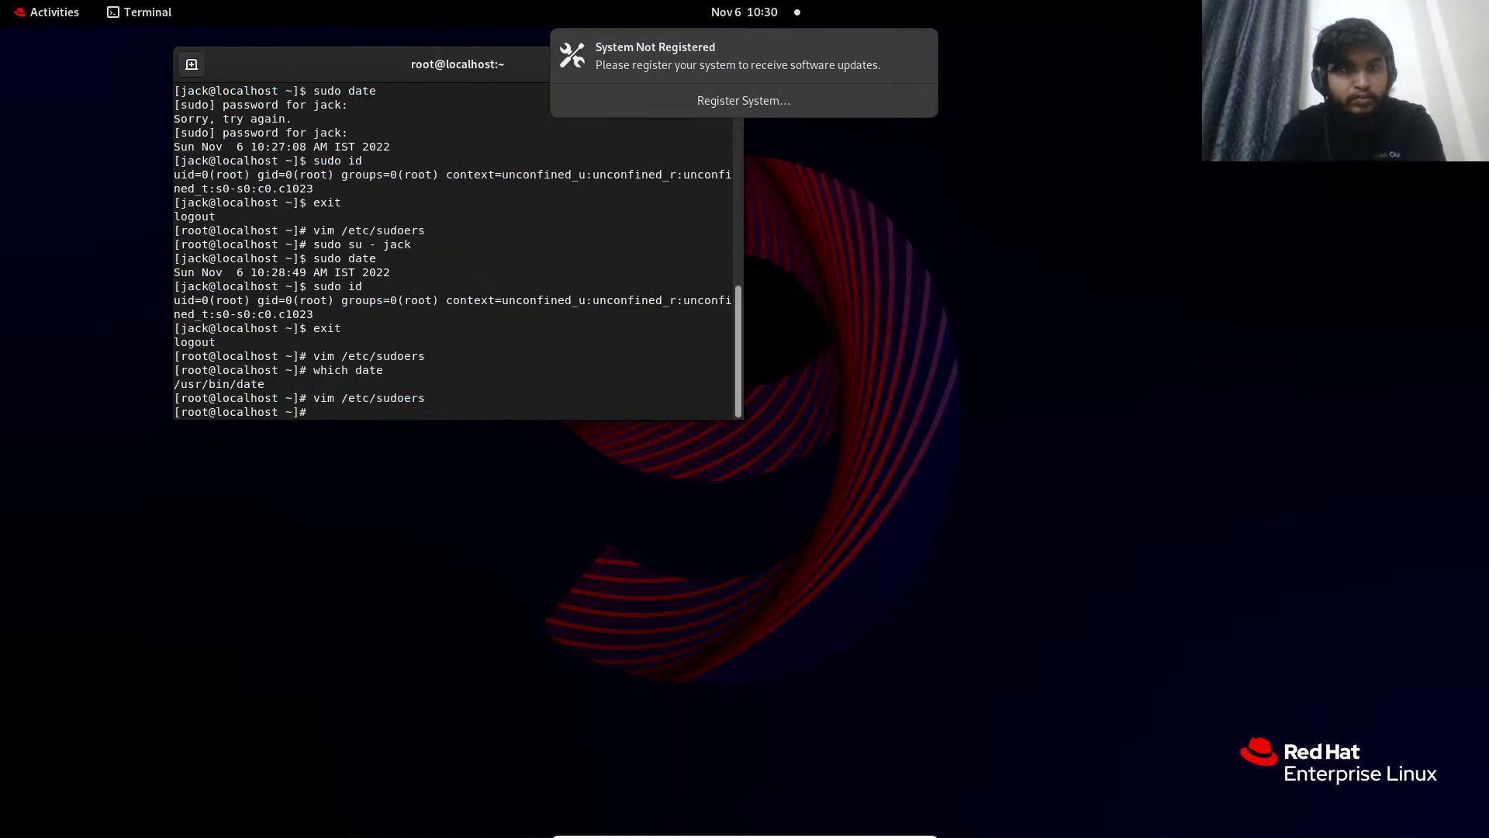
Step: Switch to jack and run 'sudo date', which now succeeds
{"action": "key", "text": "Up"}
{"action": "key", "text": "Up"}
{"action": "key", "text": "Up"}
{"action": "key", "text": "Up"}
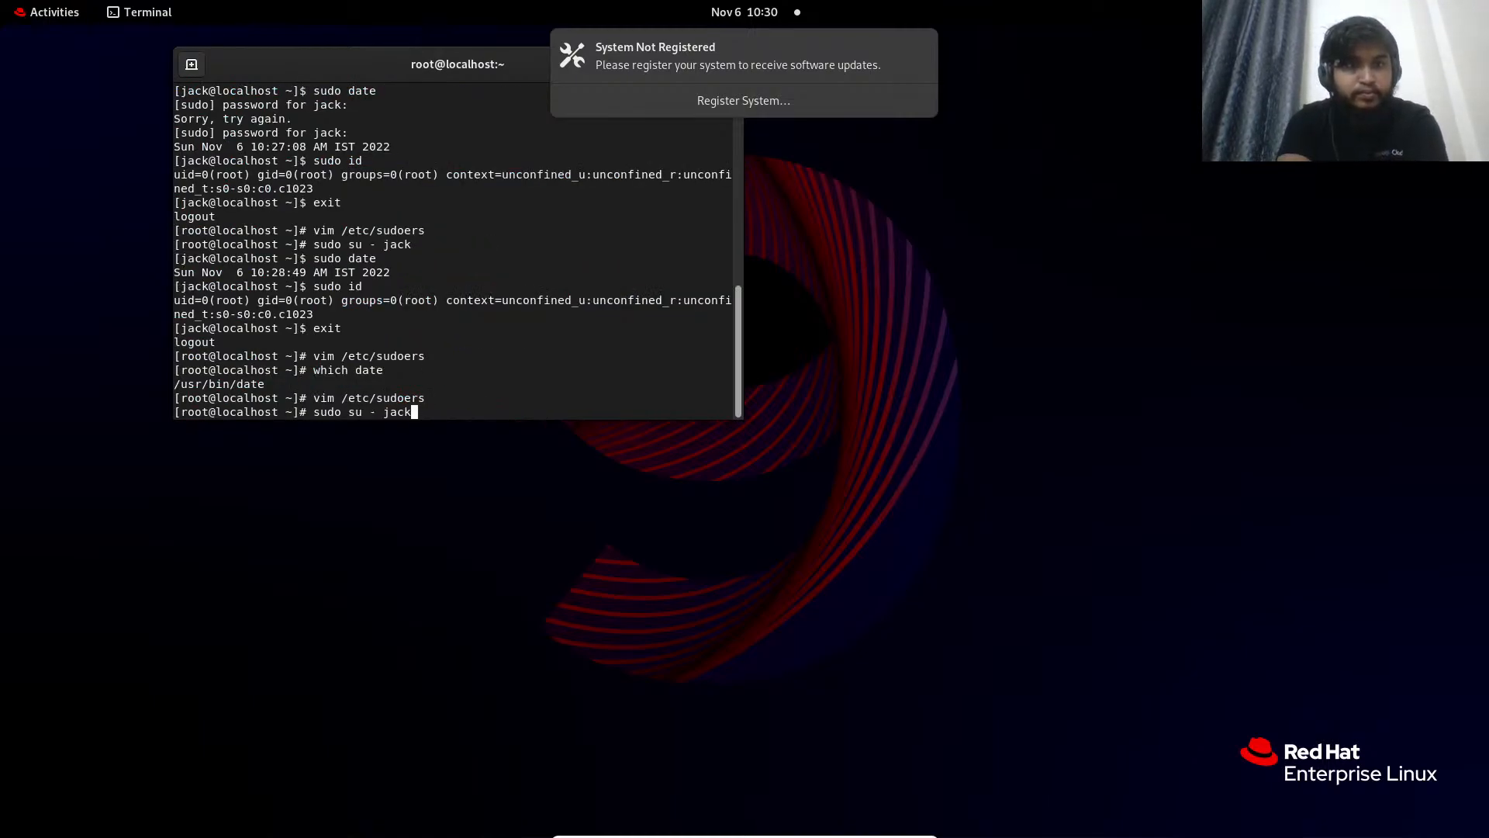
{"action": "key", "text": "Return"}
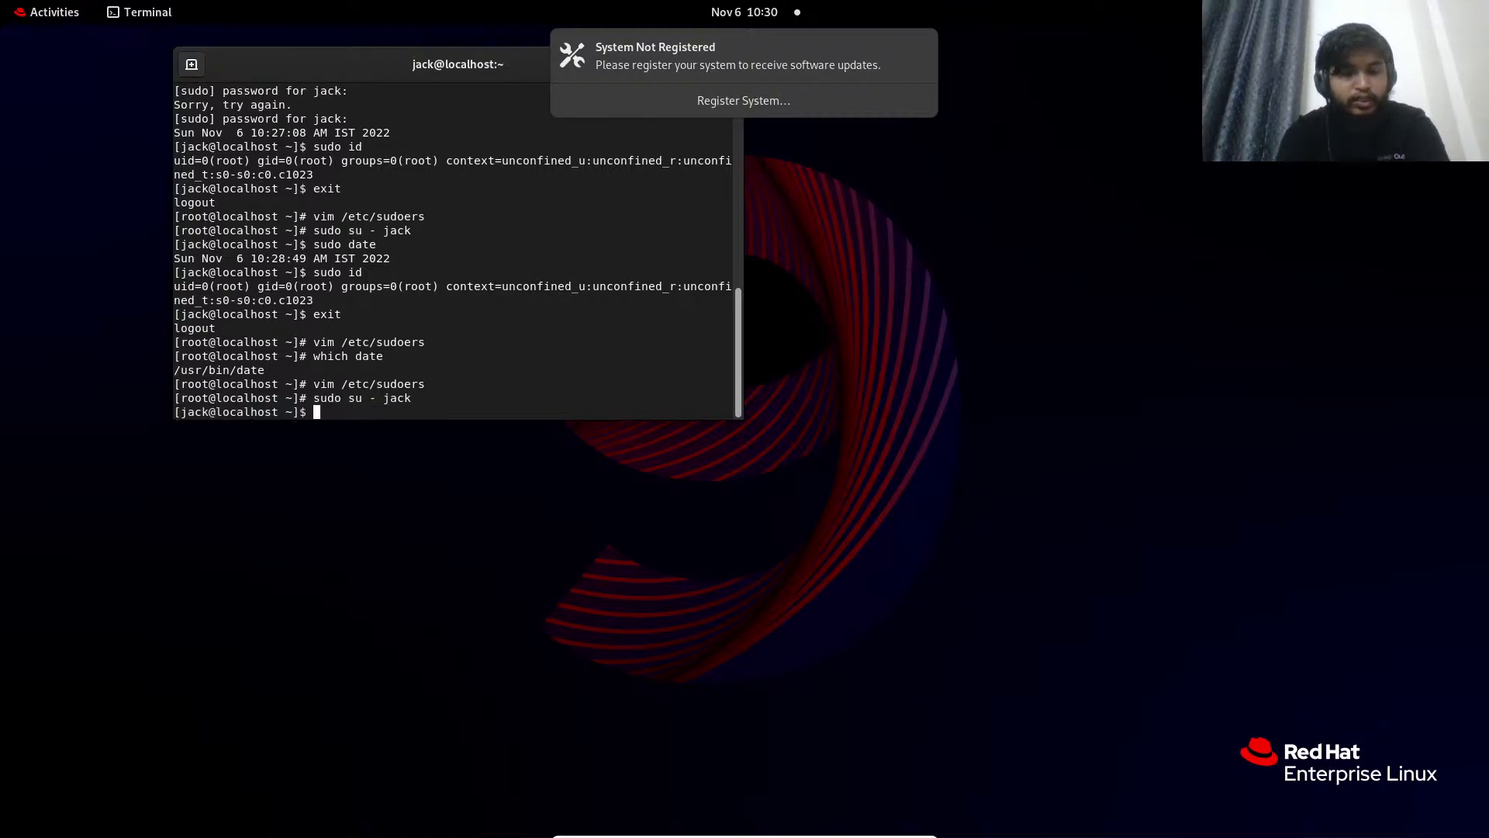
{"action": "type", "text": "sudo "}
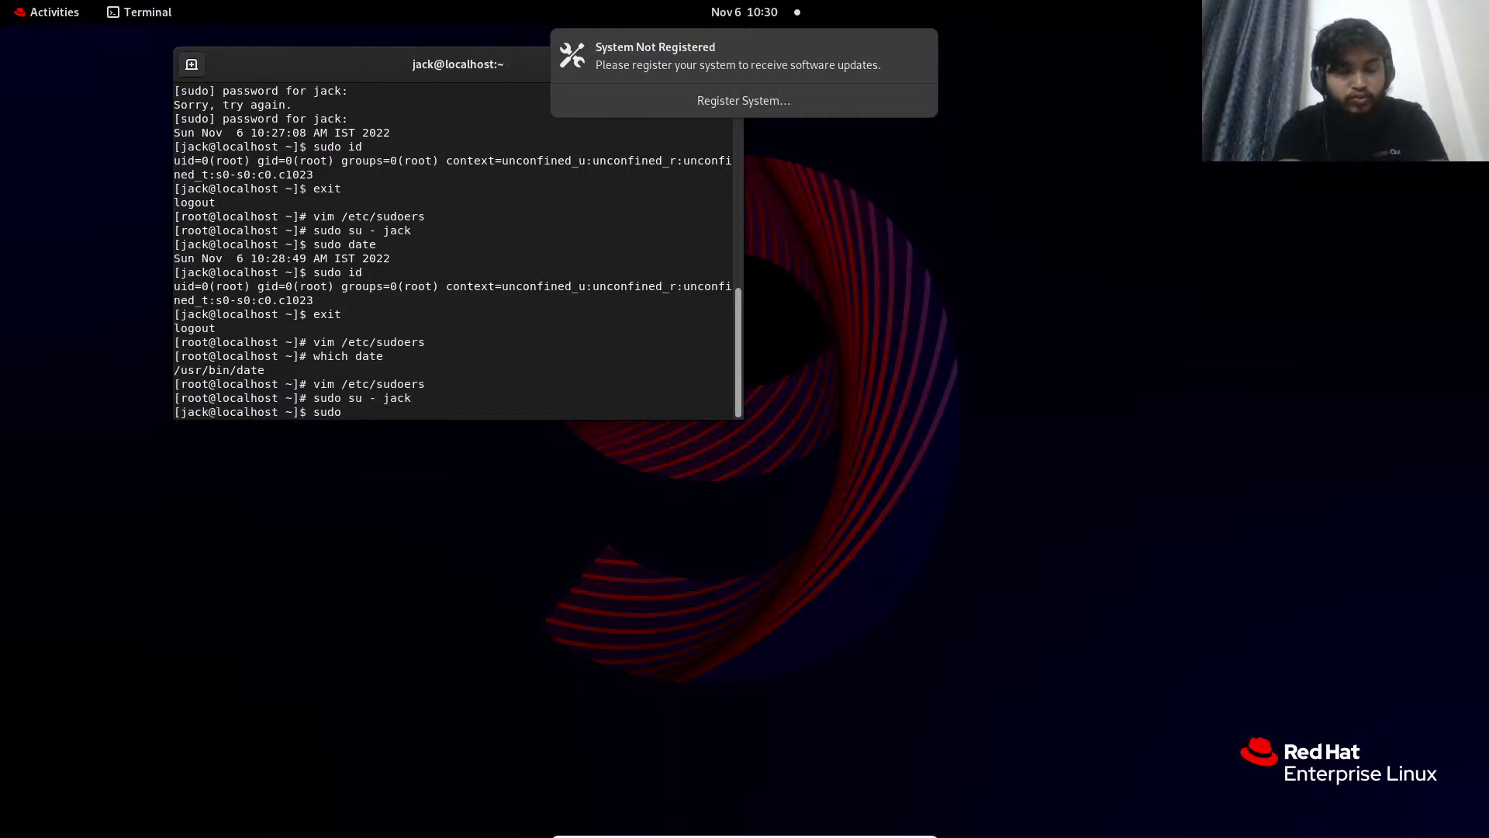
{"action": "type", "text": "date"}
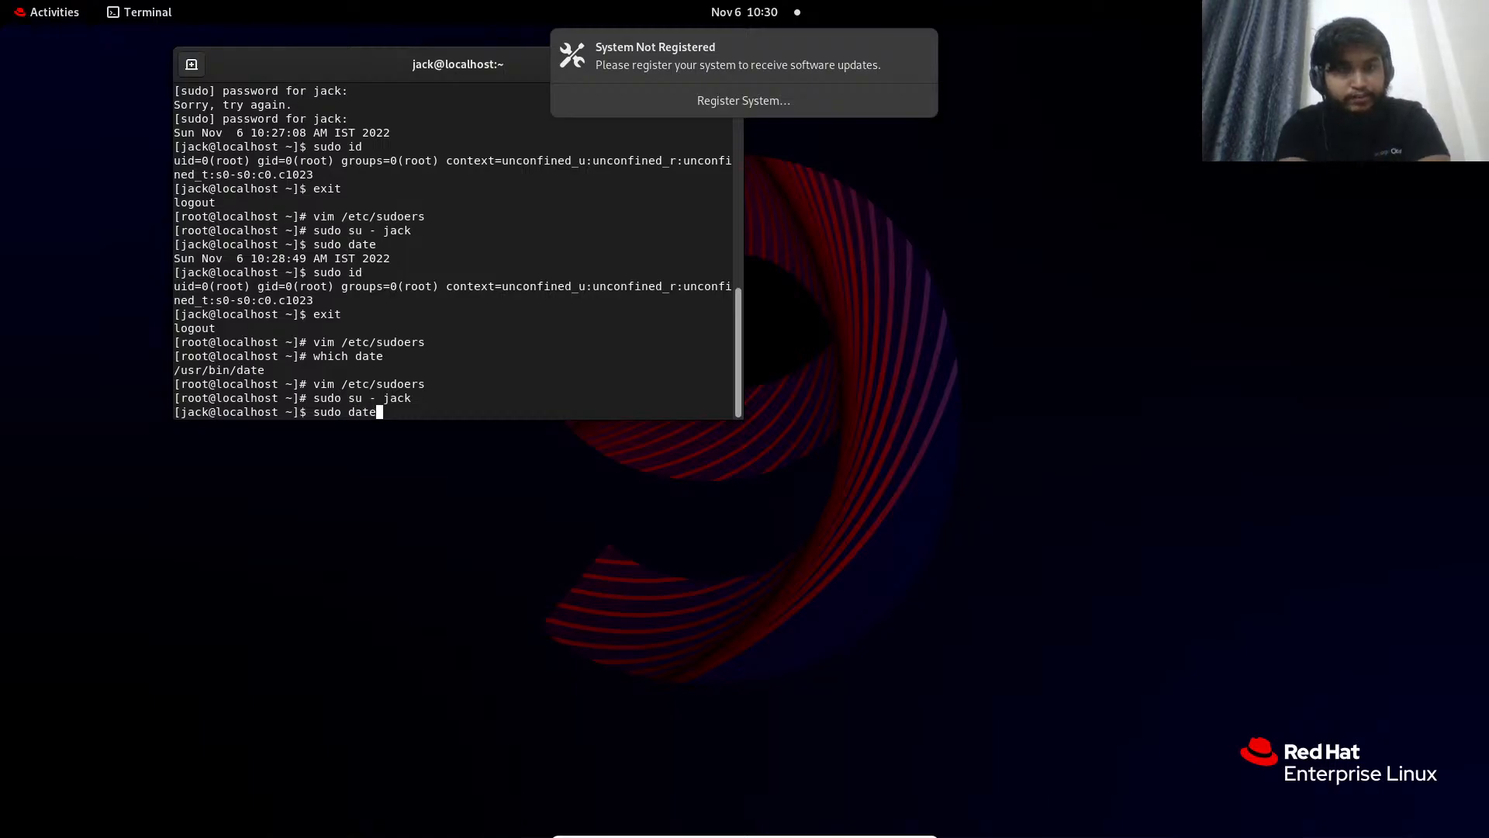
{"action": "key", "text": "Return"}
Step: Run 'sudo id' as jack and see it refused for /bin/id
{"action": "type", "text": "sduo"}
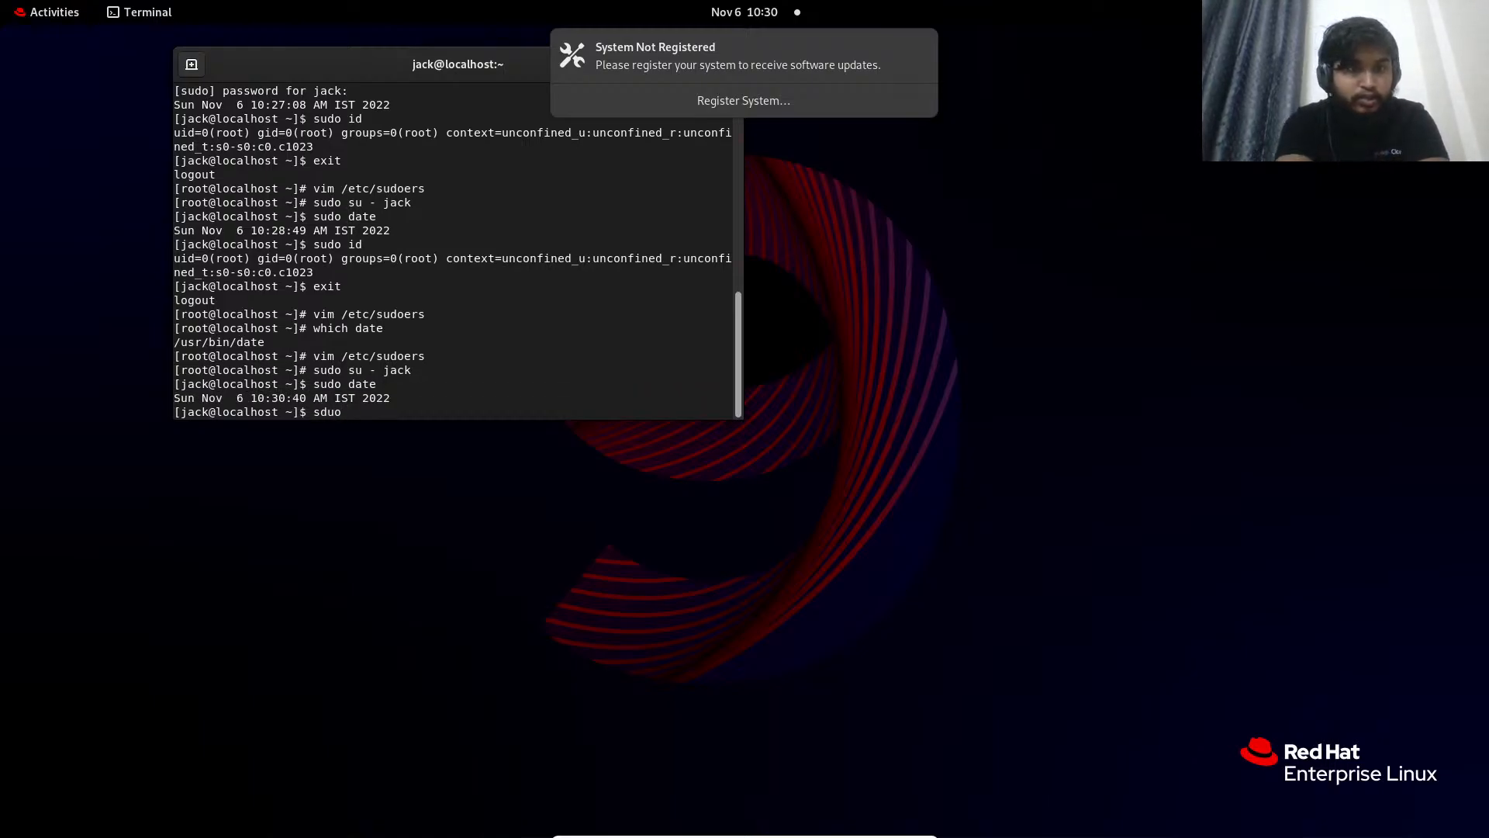
{"action": "key", "text": "BackSpace"}
{"action": "key", "text": "BackSpace"}
{"action": "key", "text": "BackSpace"}
{"action": "type", "text": "udo "}
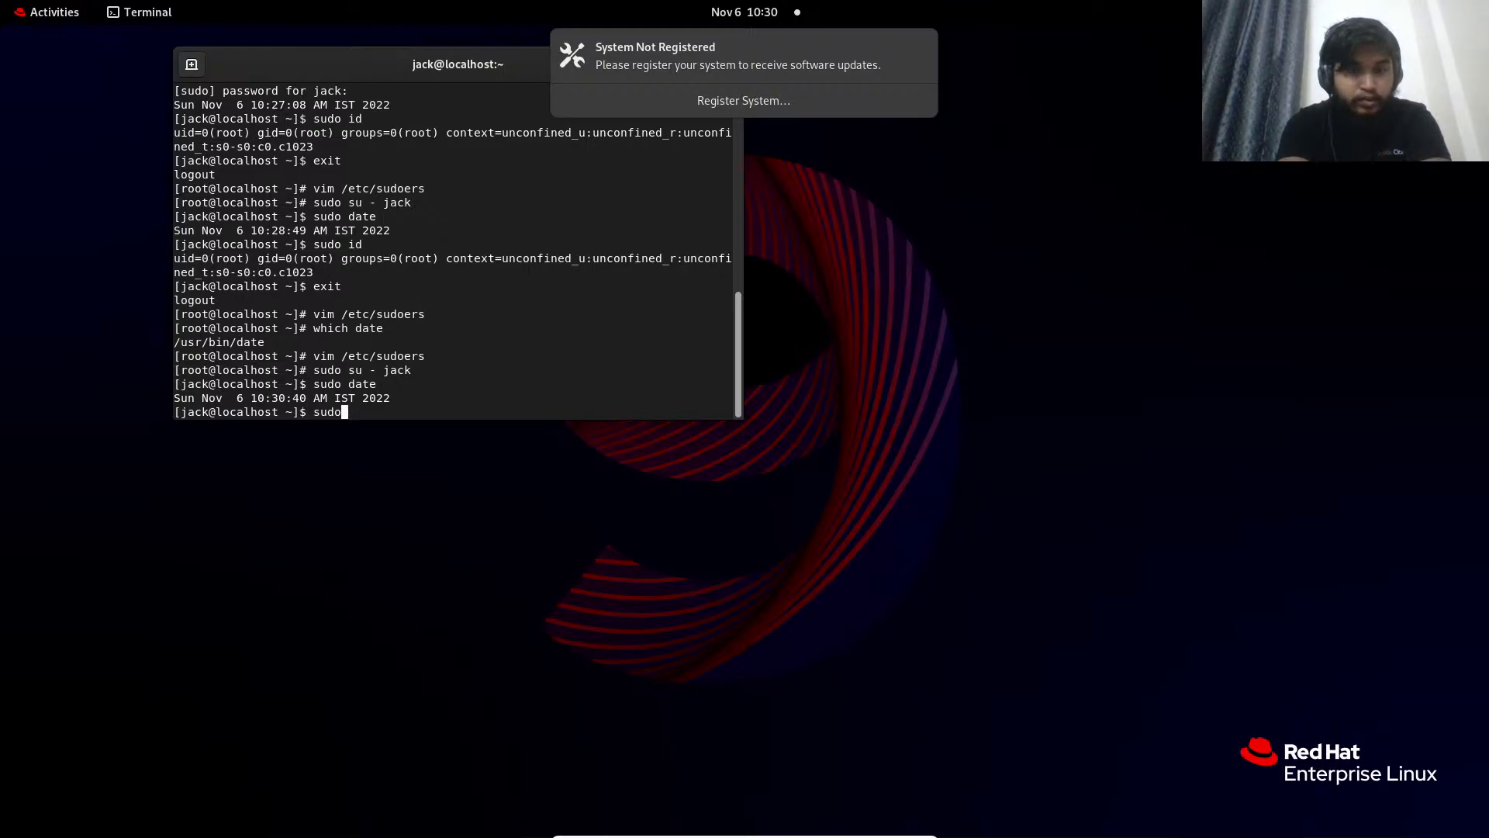
{"action": "type", "text": "id"}
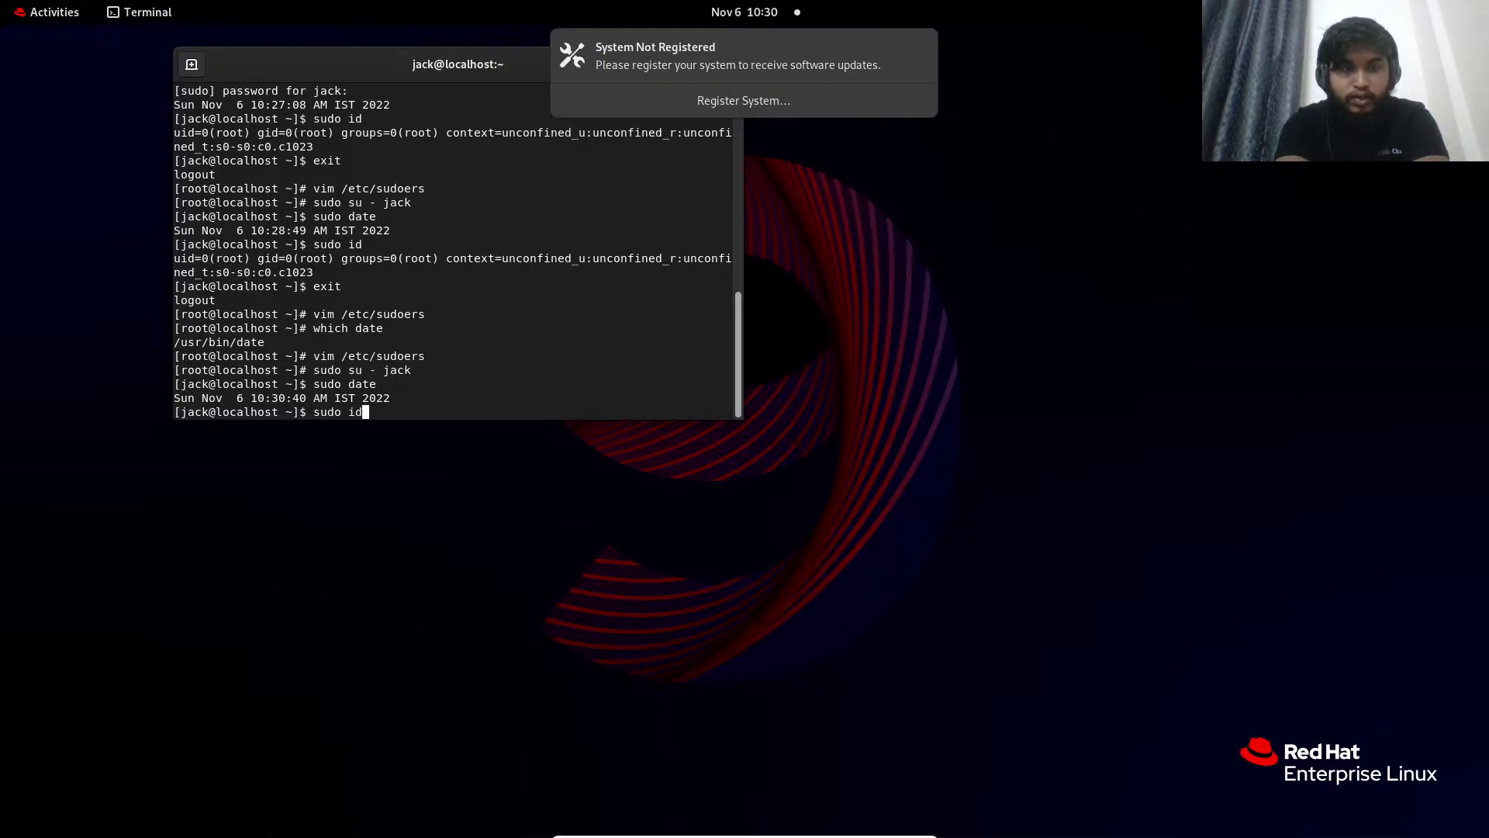
{"action": "key", "text": "Return"}
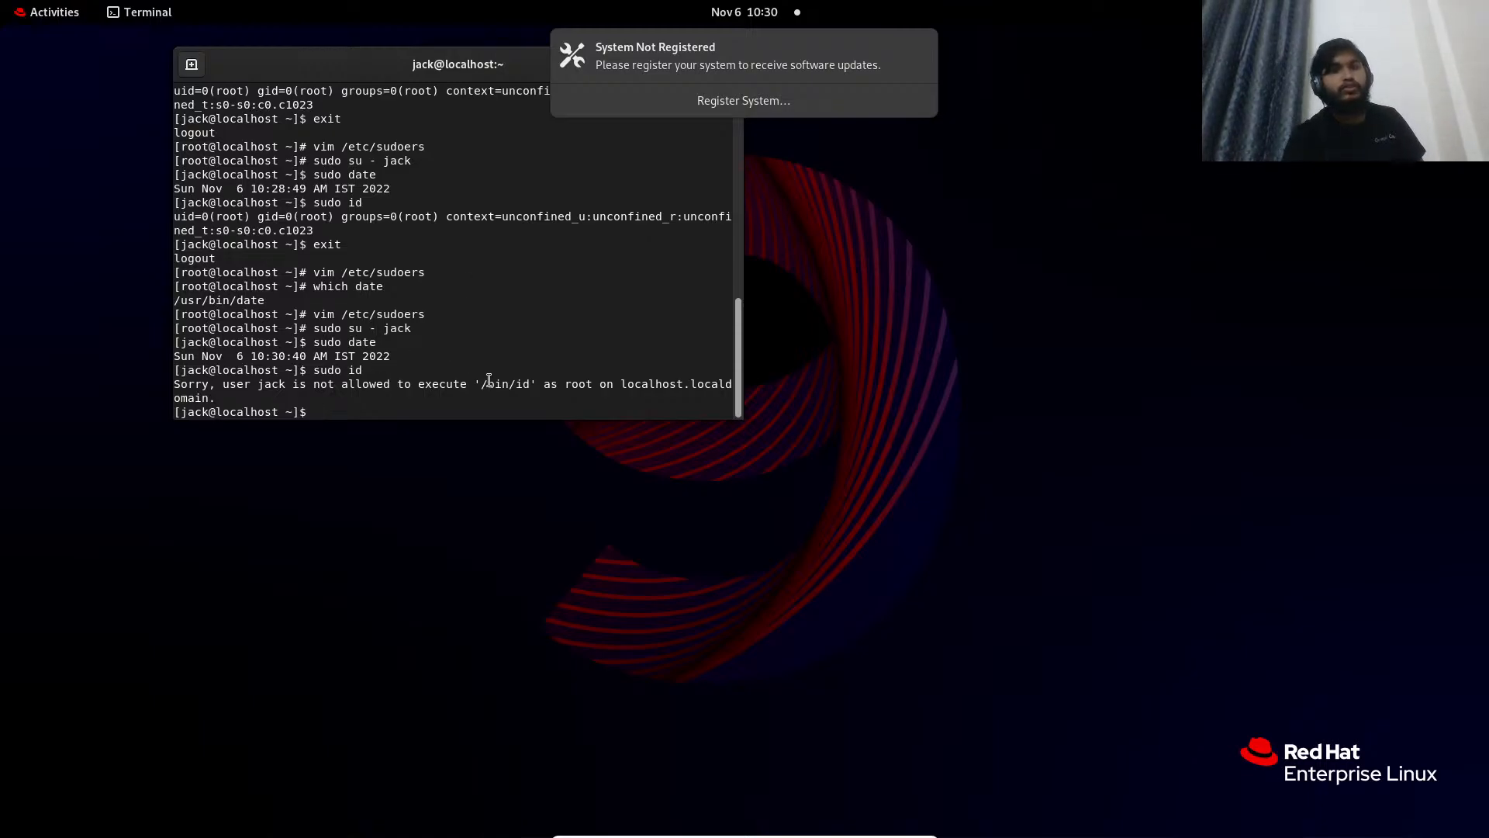
{"action": "left_click_drag", "start_coordinate": [487, 384], "coordinate": [530, 388]}
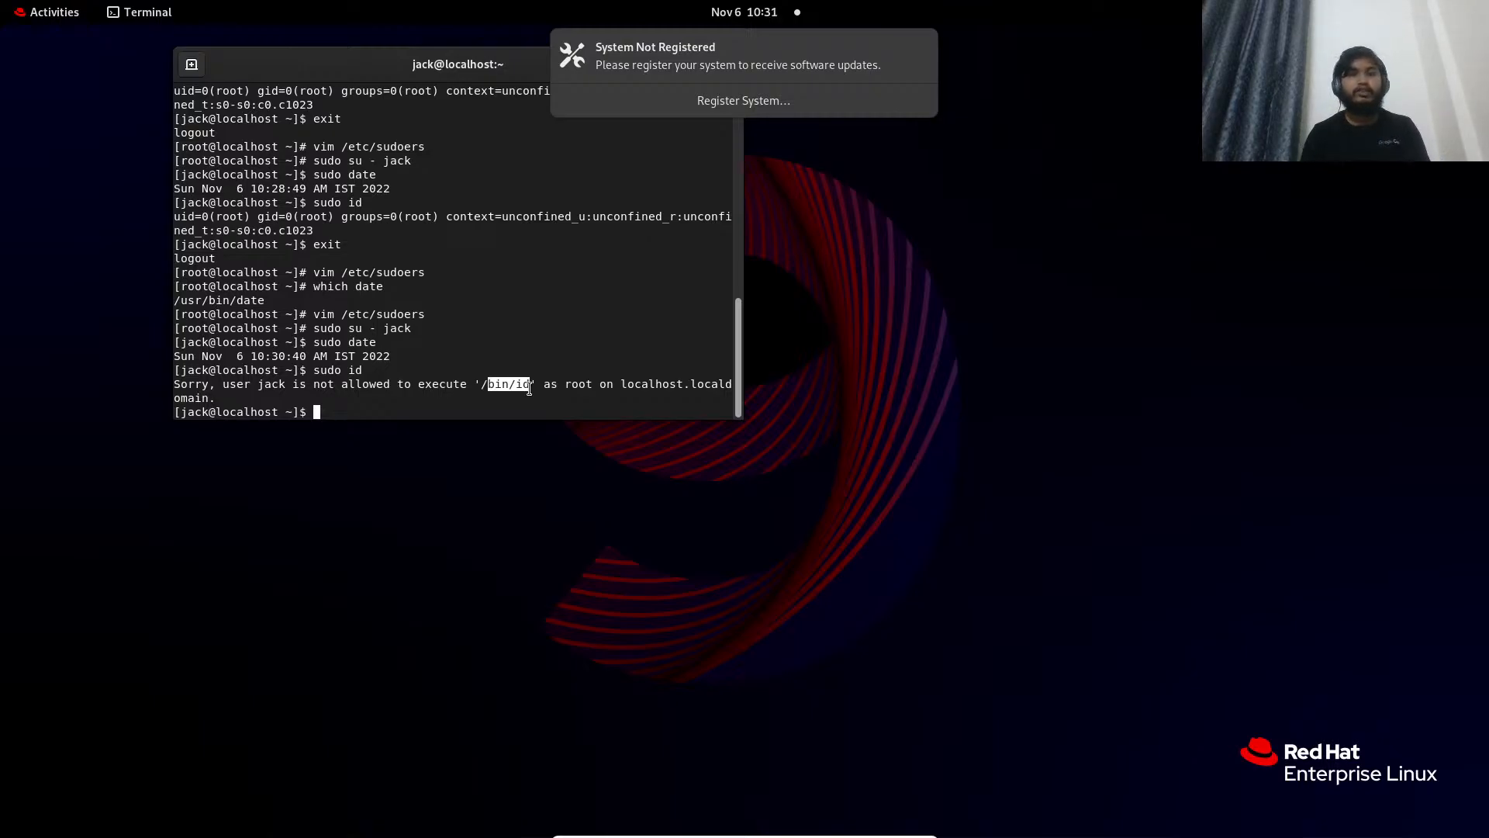
{"action": "key", "text": "Up"}
{"action": "key", "text": "Up"}
{"action": "key", "text": "Up"}
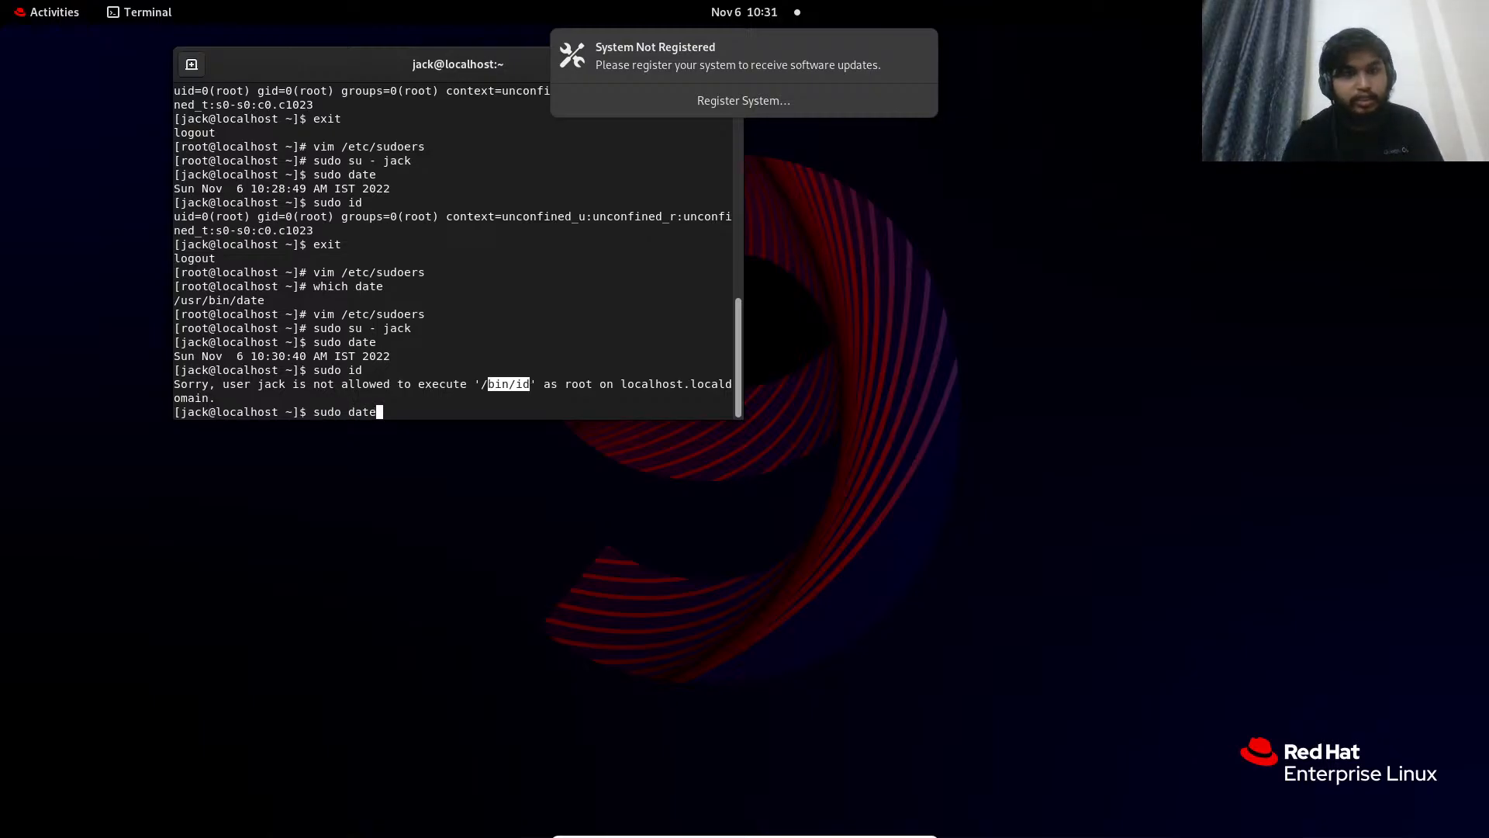
Step: Exit jack's shell and reopen /etc/sudoers in vim
{"action": "key", "text": "Return"}
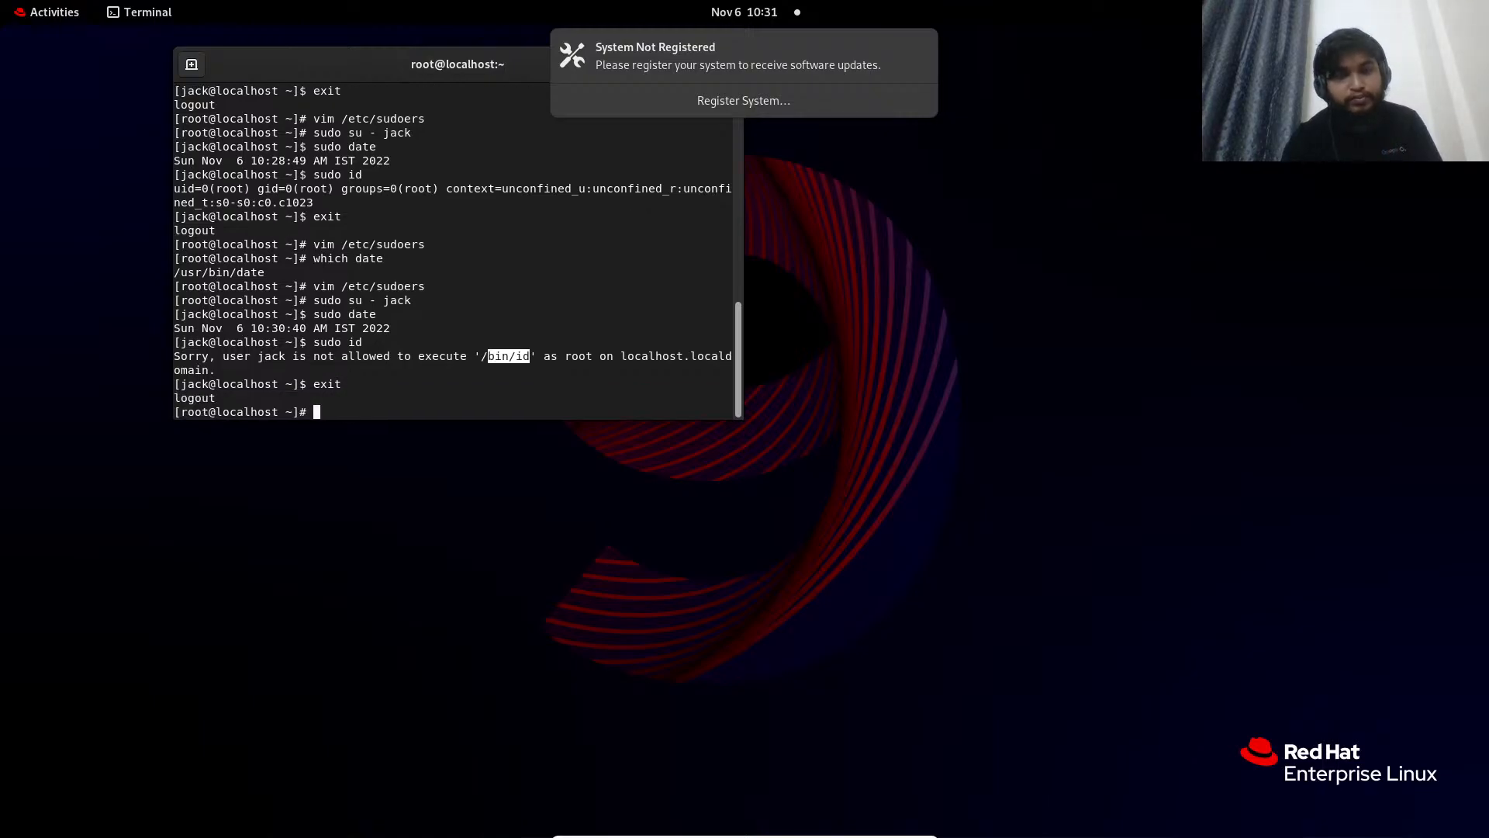
{"action": "key", "text": "Up"}
{"action": "key", "text": "Up"}
{"action": "key", "text": "Up"}
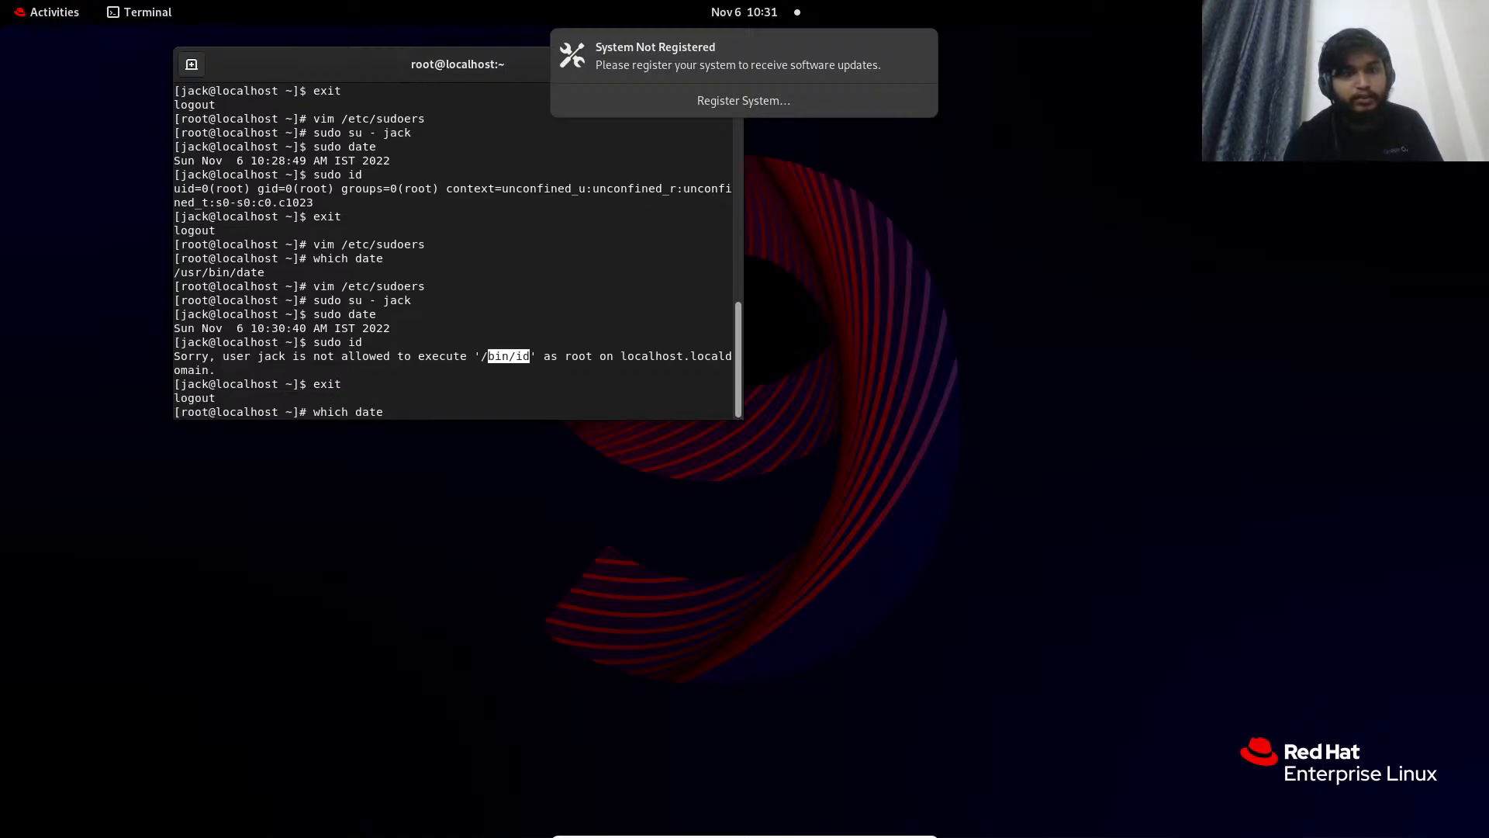
{"action": "key", "text": "Up"}
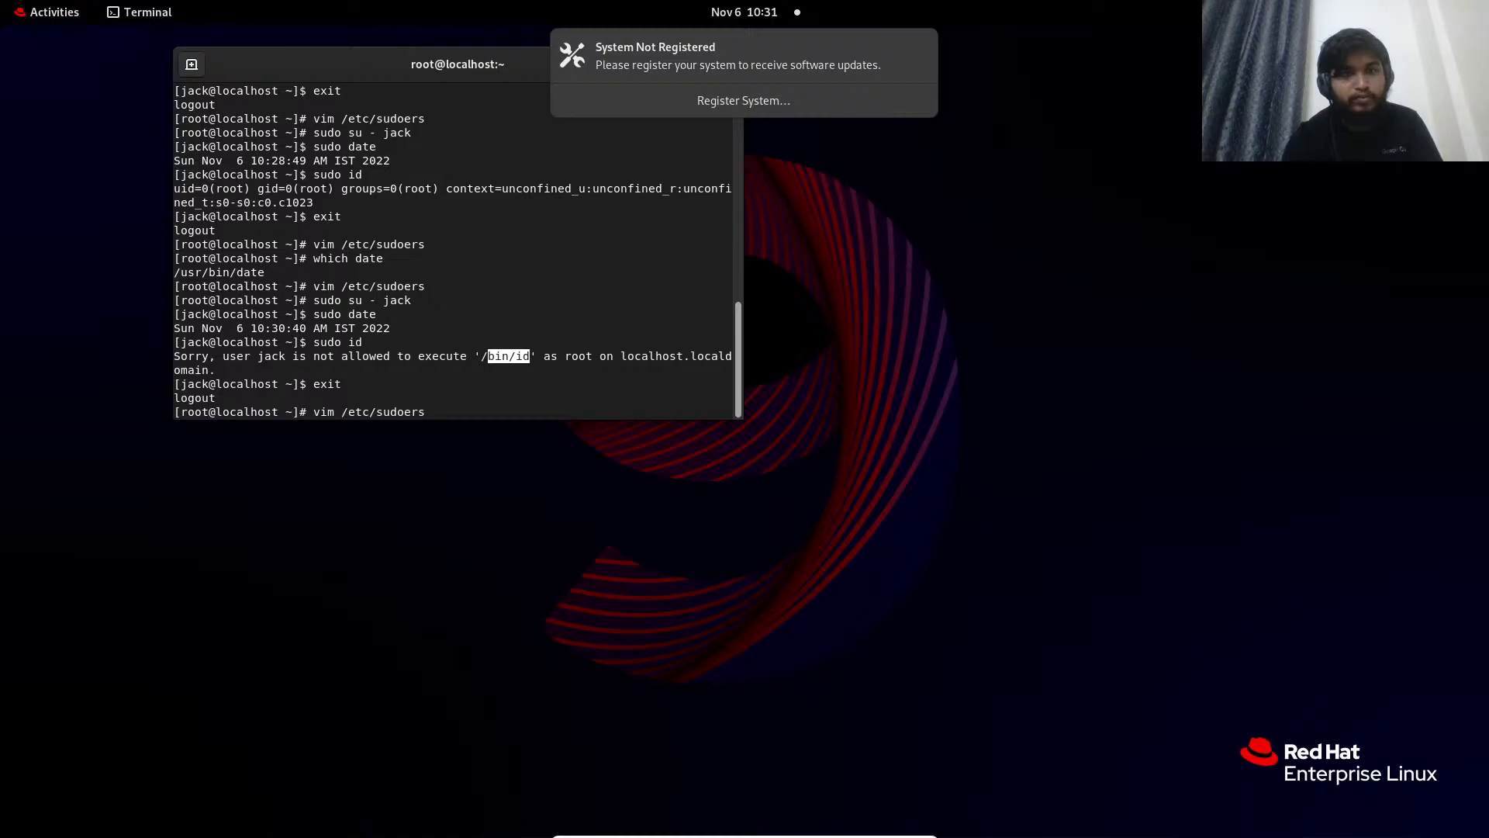
{"action": "key", "text": "Return"}
Step: Review jack's NOPASSWD /usr/bin/date rule and the %wheel rule line
{"action": "key", "text": "Down"}
{"action": "key", "text": "Down"}
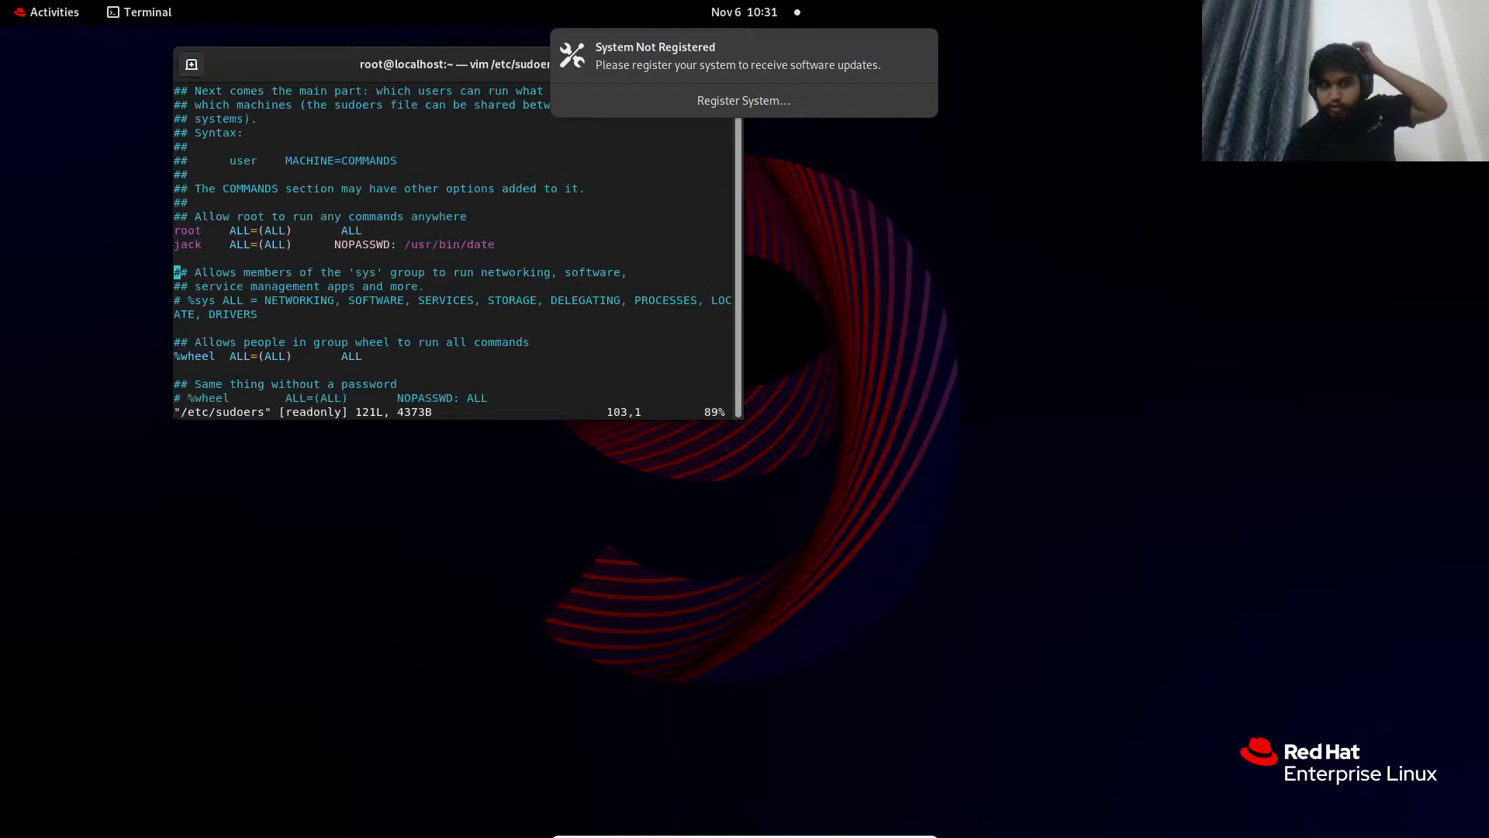
{"action": "key", "text": "Up"}
{"action": "key", "text": "Up"}
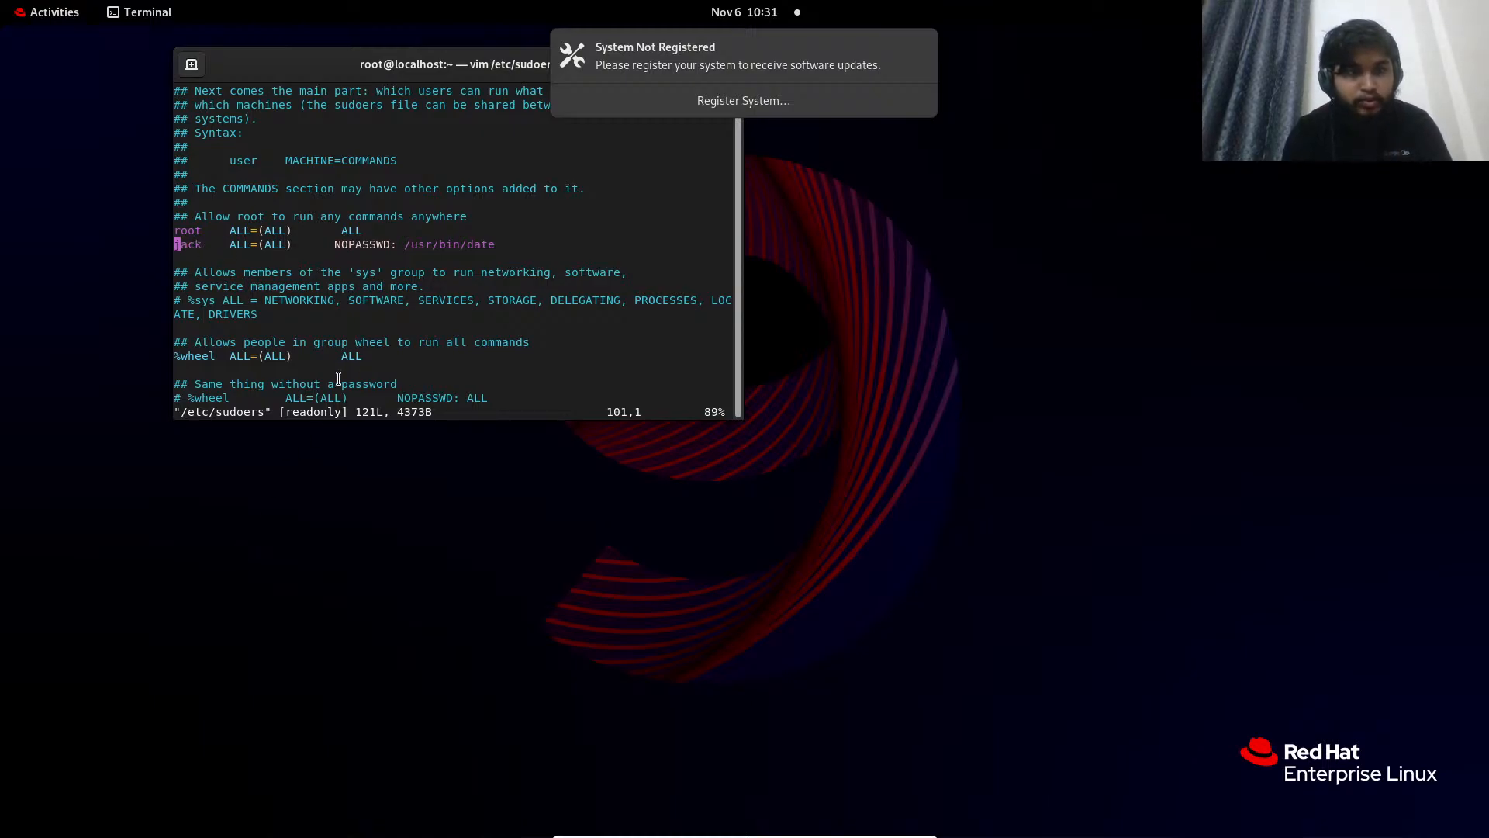
{"action": "mouse_move", "coordinate": [177, 363]}
{"action": "left_mouse_down"}
{"action": "mouse_move", "coordinate": [357, 358]}
{"action": "mouse_move", "coordinate": [180, 369]}
{"action": "mouse_move", "coordinate": [198, 344]}
{"action": "mouse_move", "coordinate": [173, 359]}
{"action": "left_mouse_up"}
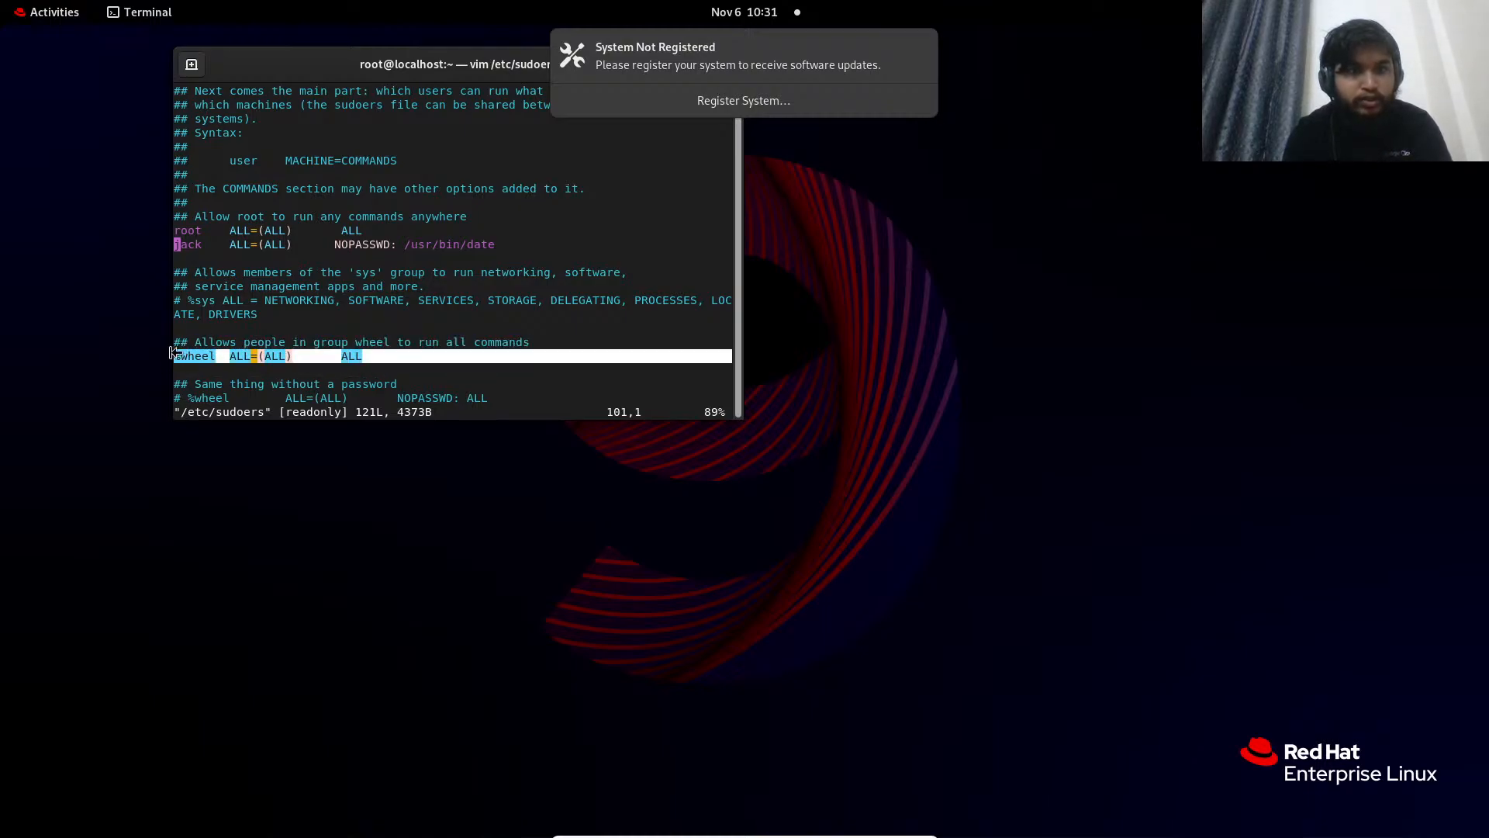
{"action": "left_click", "coordinate": [484, 272]}
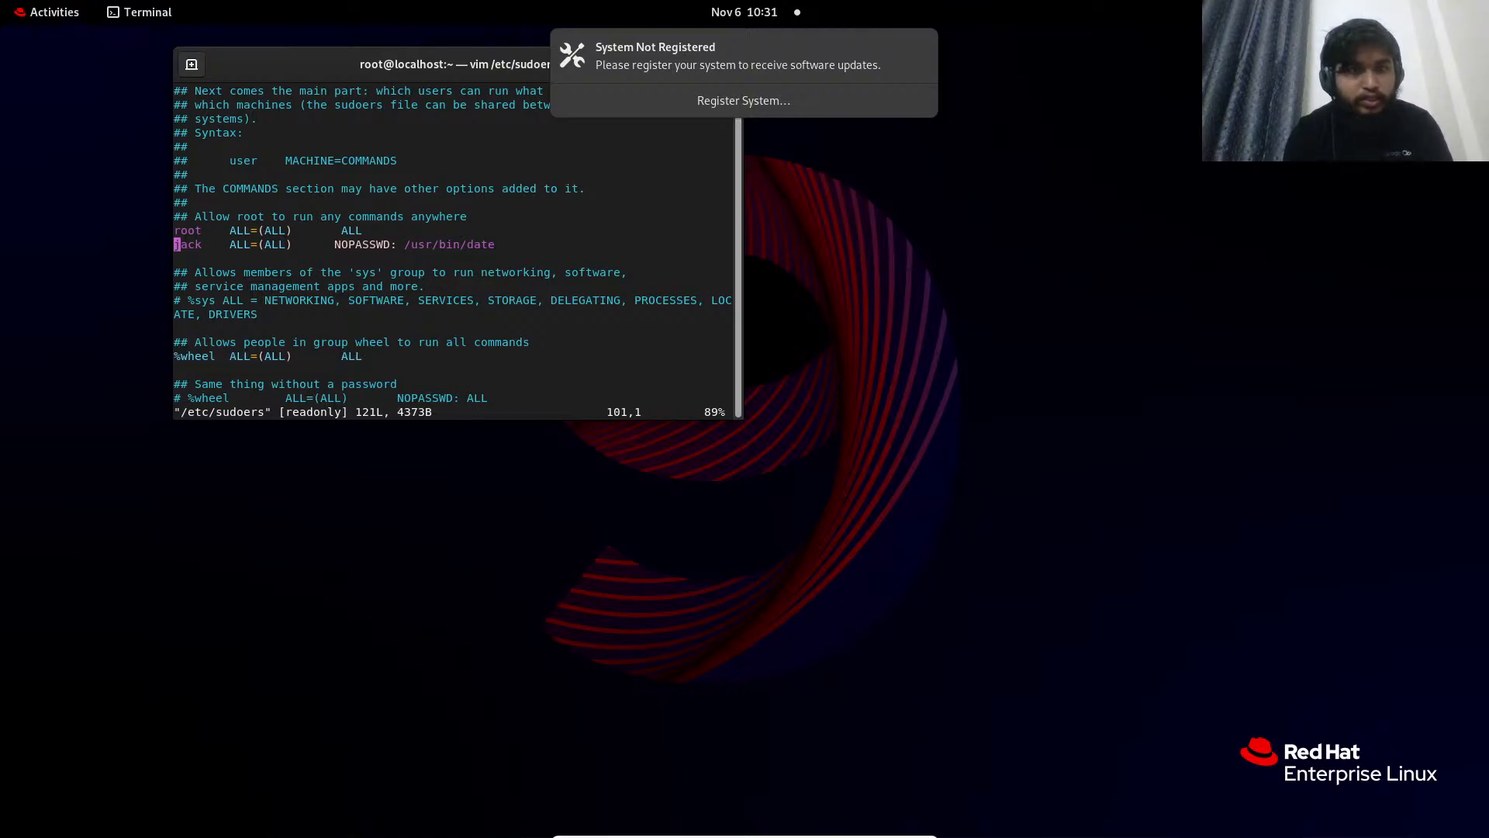
Step: Browse the includedir, Defaults and alias sections, then quit vim with :q
{"action": "key", "text": "Down"}
{"action": "key", "text": "Down"}
{"action": "key", "text": "Down"}
{"action": "key", "text": "Down"}
{"action": "key", "text": "Down"}
{"action": "key", "text": "Down"}
{"action": "key", "text": "Down"}
{"action": "key", "text": "Down"}
{"action": "key", "text": "Down"}
{"action": "key", "text": "Down"}
{"action": "key", "text": "Down"}
{"action": "key", "text": "Down"}
{"action": "key", "text": "Down"}
{"action": "key", "text": "Down"}
{"action": "key", "text": "Down"}
{"action": "key", "text": "Down"}
{"action": "key", "text": "Down"}
{"action": "key", "text": "Down"}
{"action": "key", "text": "Down"}
{"action": "key", "text": "Down"}
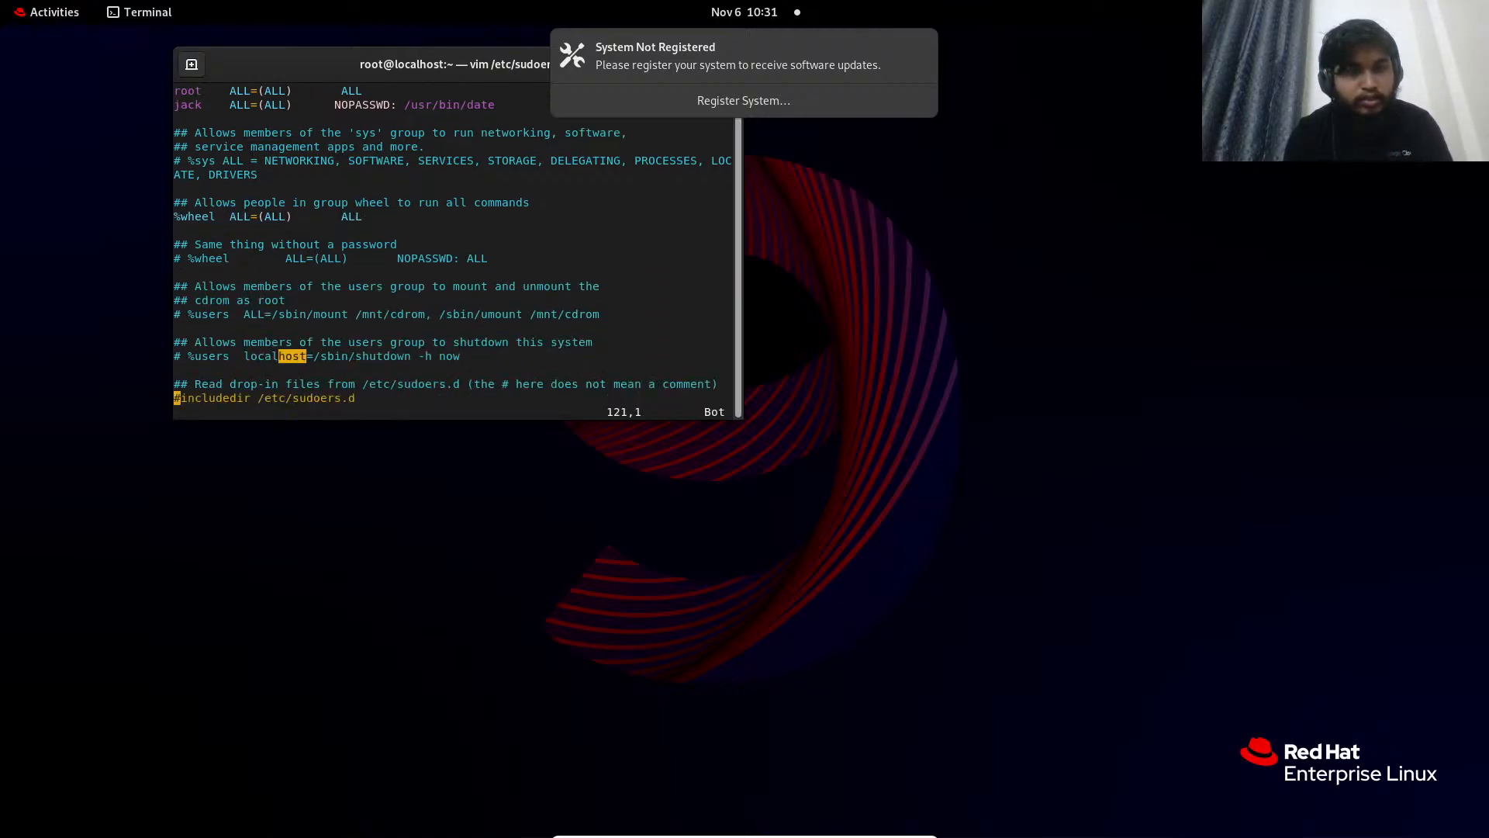
{"action": "key", "text": "Down"}
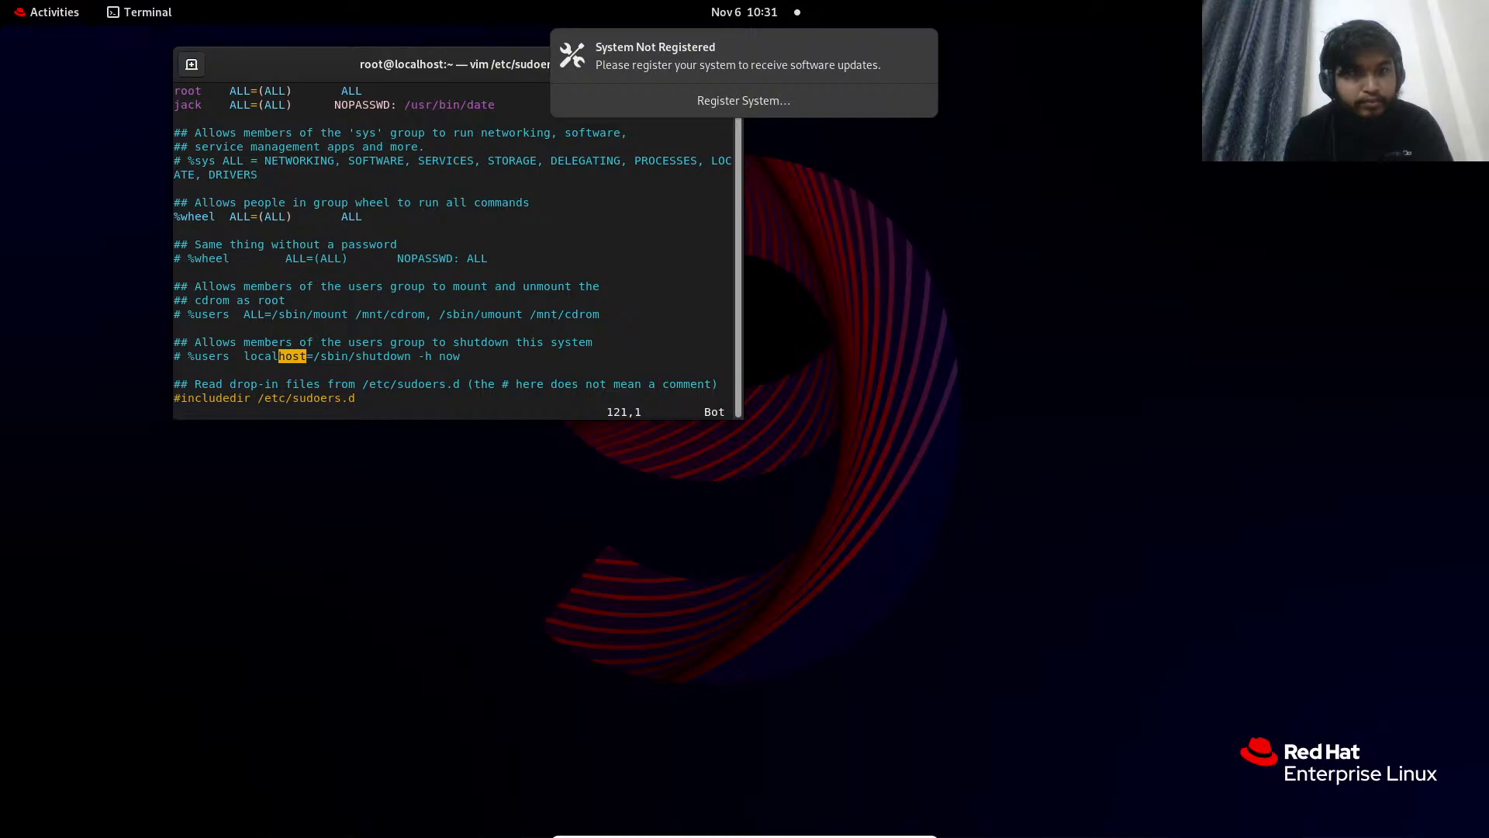
{"action": "key", "text": "Up"}
{"action": "key", "text": "Up"}
{"action": "key", "text": "Up"}
{"action": "key", "text": "Up"}
{"action": "key", "text": "Up"}
{"action": "key", "text": "Up"}
{"action": "key", "text": "Up"}
{"action": "key", "text": "Up"}
{"action": "key", "text": "Up"}
{"action": "key", "text": "Up"}
{"action": "key", "text": "Up"}
{"action": "key", "text": "Up"}
{"action": "key", "text": "Up"}
{"action": "key", "text": "Up"}
{"action": "key", "text": "Up"}
{"action": "key", "text": "Up"}
{"action": "key", "text": "Up"}
{"action": "key", "text": "Up"}
{"action": "key", "text": "Up"}
{"action": "key", "text": "Up"}
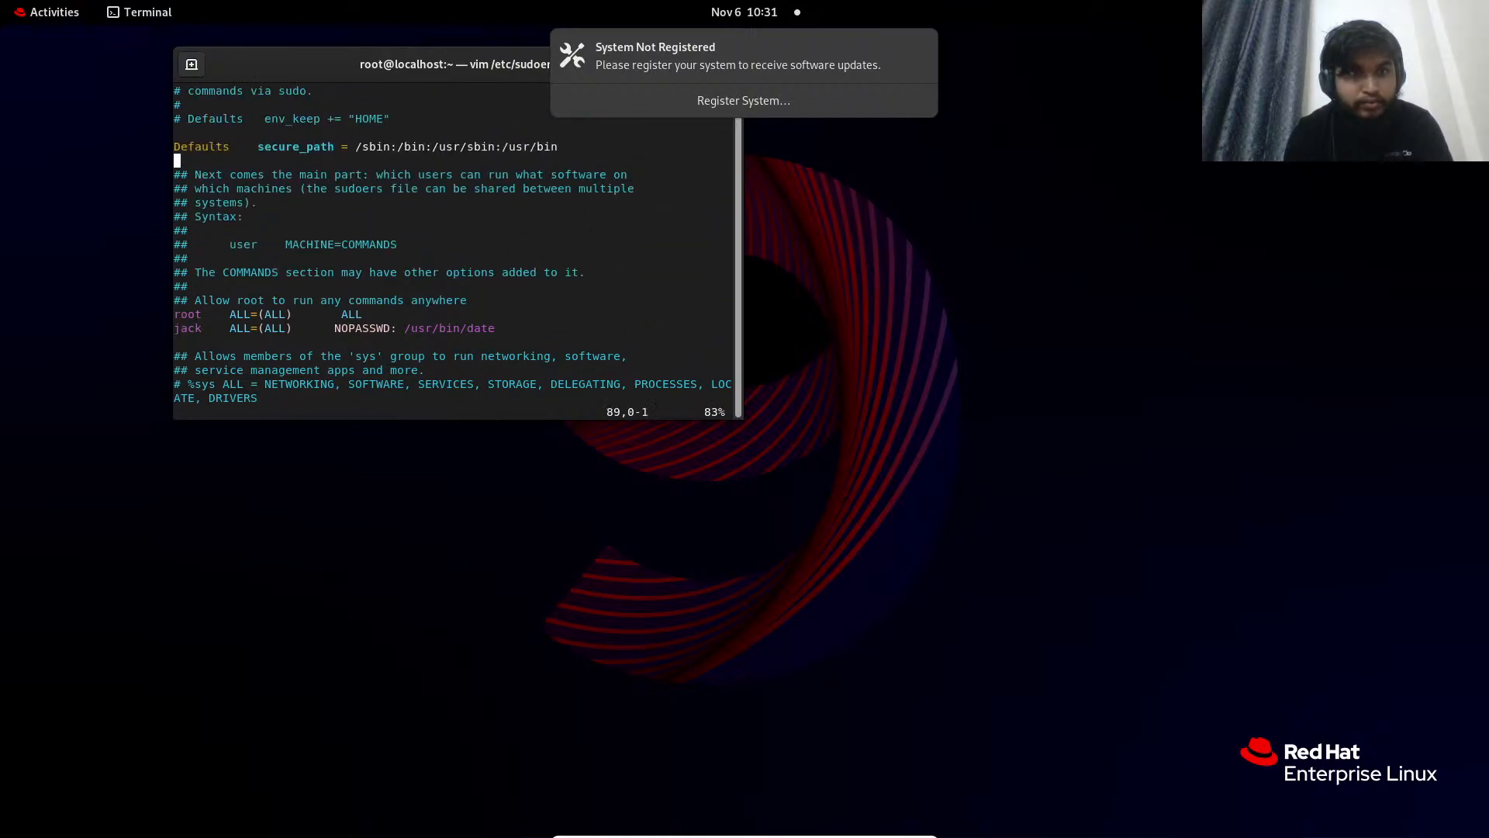
{"action": "key", "text": "Up"}
{"action": "key", "text": "Up"}
{"action": "key", "text": "Up"}
{"action": "key", "text": "Up"}
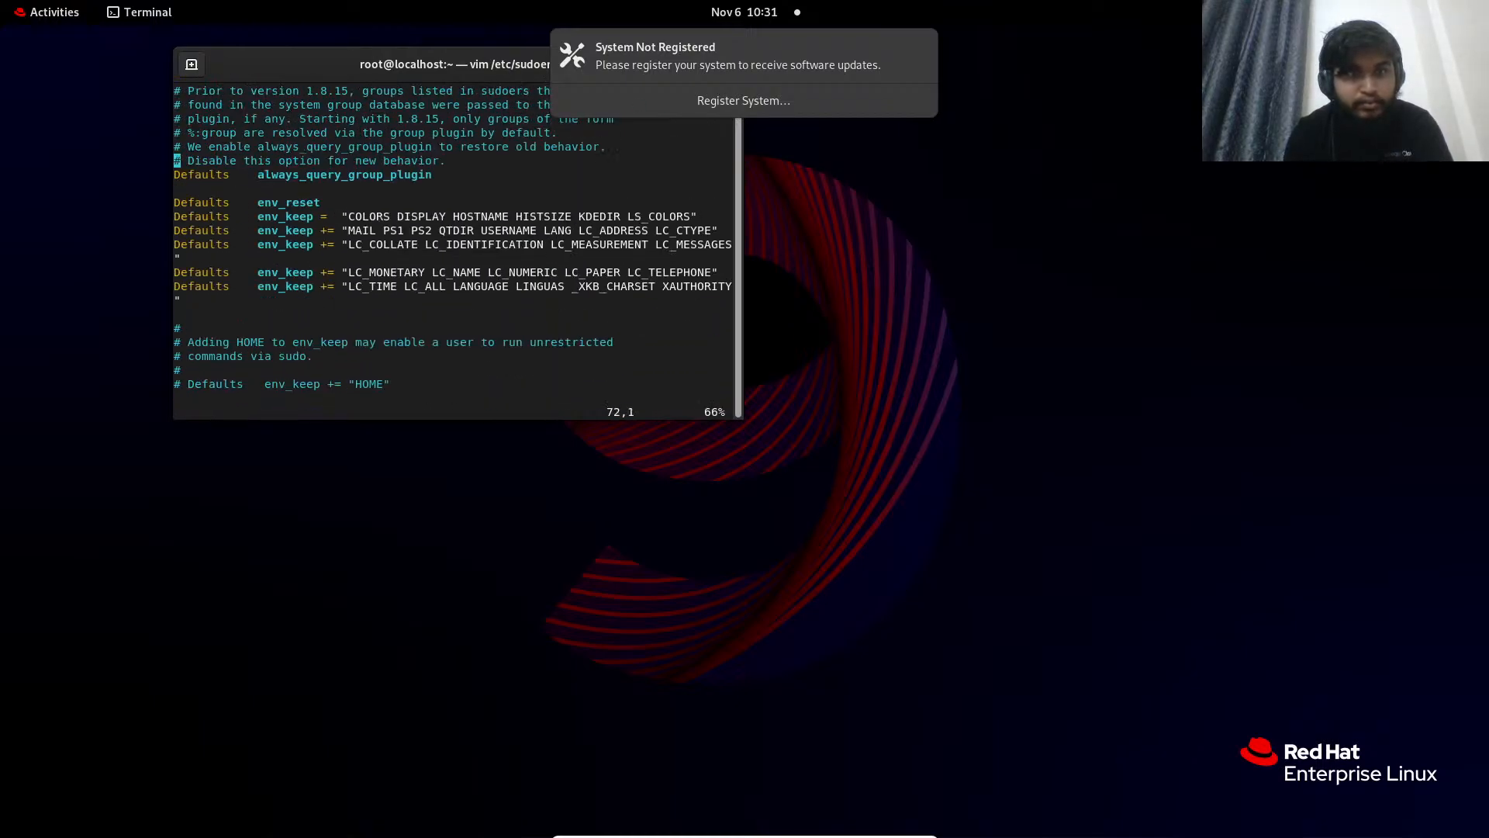
{"action": "key", "text": "Up"}
{"action": "key", "text": "Up"}
{"action": "key", "text": "Up"}
{"action": "key", "text": "Up"}
{"action": "key", "text": "Up"}
{"action": "key", "text": "Up"}
{"action": "key", "text": "Up"}
{"action": "key", "text": "Up"}
{"action": "key", "text": "Up"}
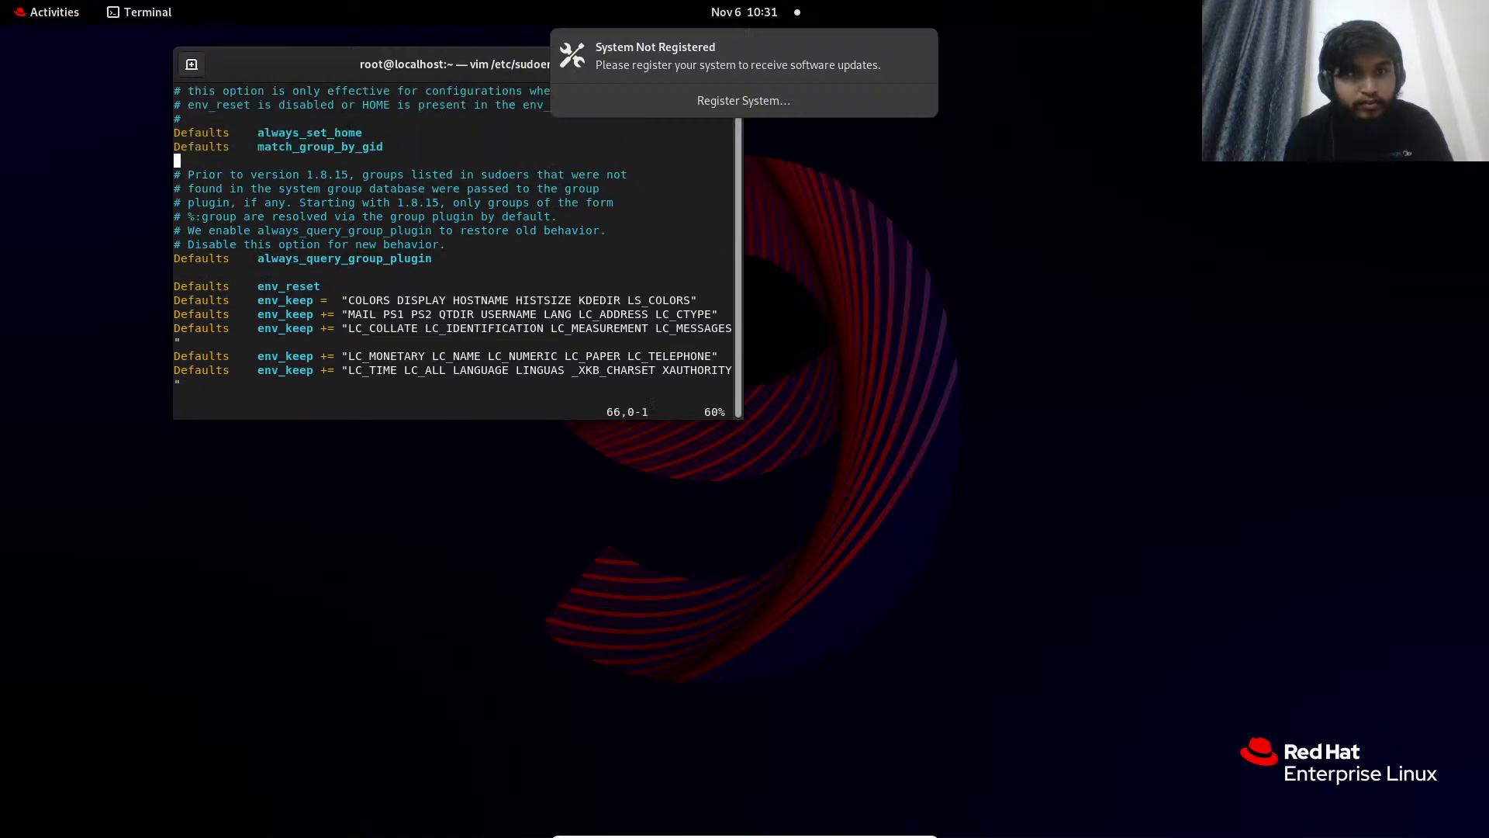
{"action": "key", "text": "Up"}
{"action": "key", "text": "Up"}
{"action": "key", "text": "Up"}
{"action": "key", "text": "Up"}
{"action": "key", "text": "Up"}
{"action": "key", "text": "Up"}
{"action": "key", "text": "Up"}
{"action": "key", "text": "Up"}
{"action": "key", "text": "Up"}
{"action": "key", "text": "Up"}
{"action": "key", "text": "Up"}
{"action": "key", "text": "Up"}
{"action": "key", "text": "Up"}
{"action": "key", "text": "Up"}
{"action": "key", "text": "Up"}
{"action": "key", "text": "Up"}
{"action": "key", "text": "Up"}
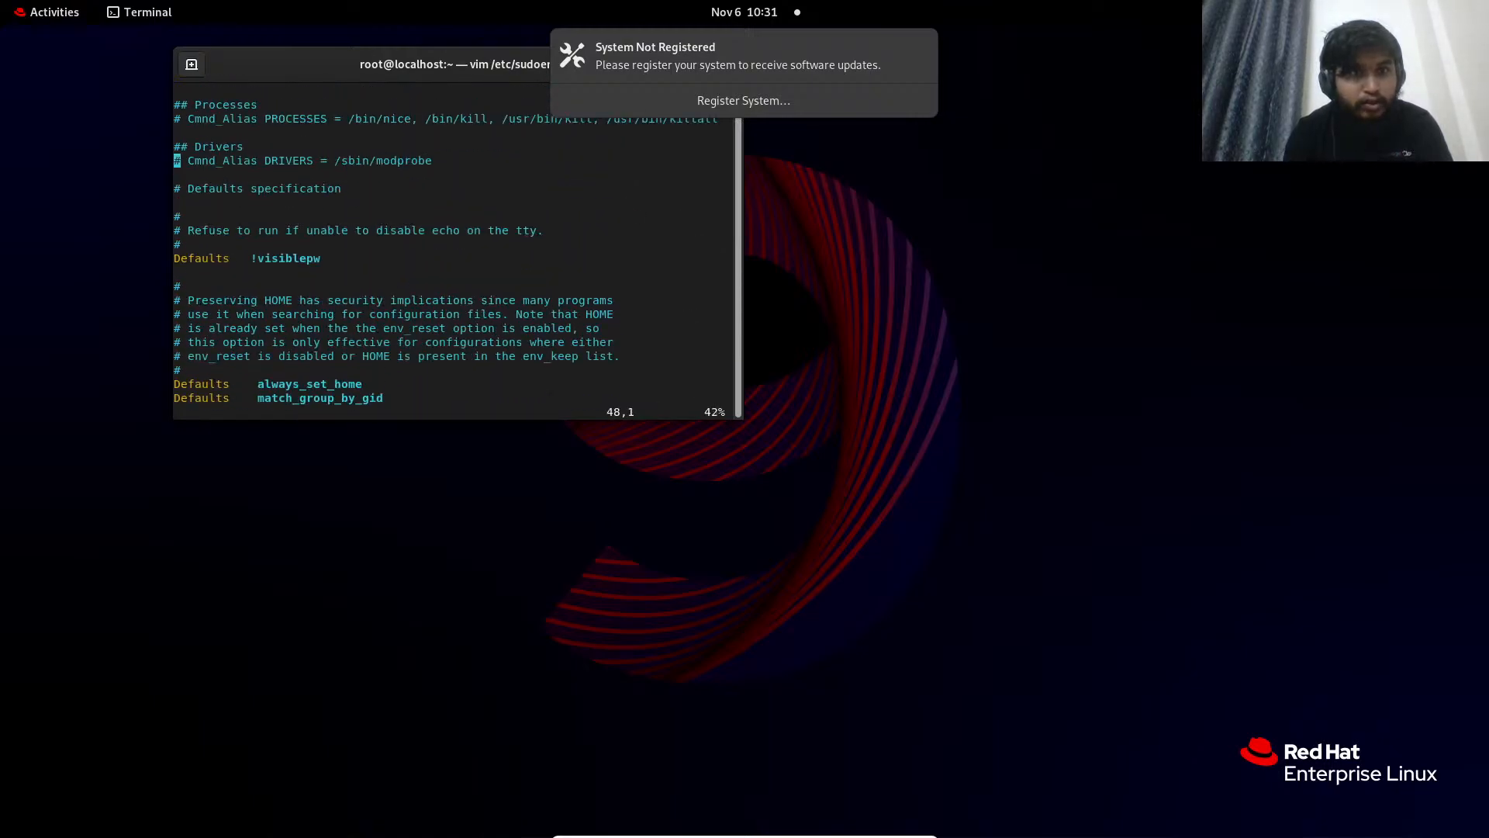
{"action": "key", "text": "Up"}
{"action": "key", "text": "Up"}
{"action": "key", "text": "Up"}
{"action": "key", "text": "Up"}
{"action": "key", "text": "Up"}
{"action": "key", "text": "Up"}
{"action": "key", "text": "Up"}
{"action": "key", "text": "Up"}
{"action": "key", "text": "Up"}
{"action": "key", "text": "Up"}
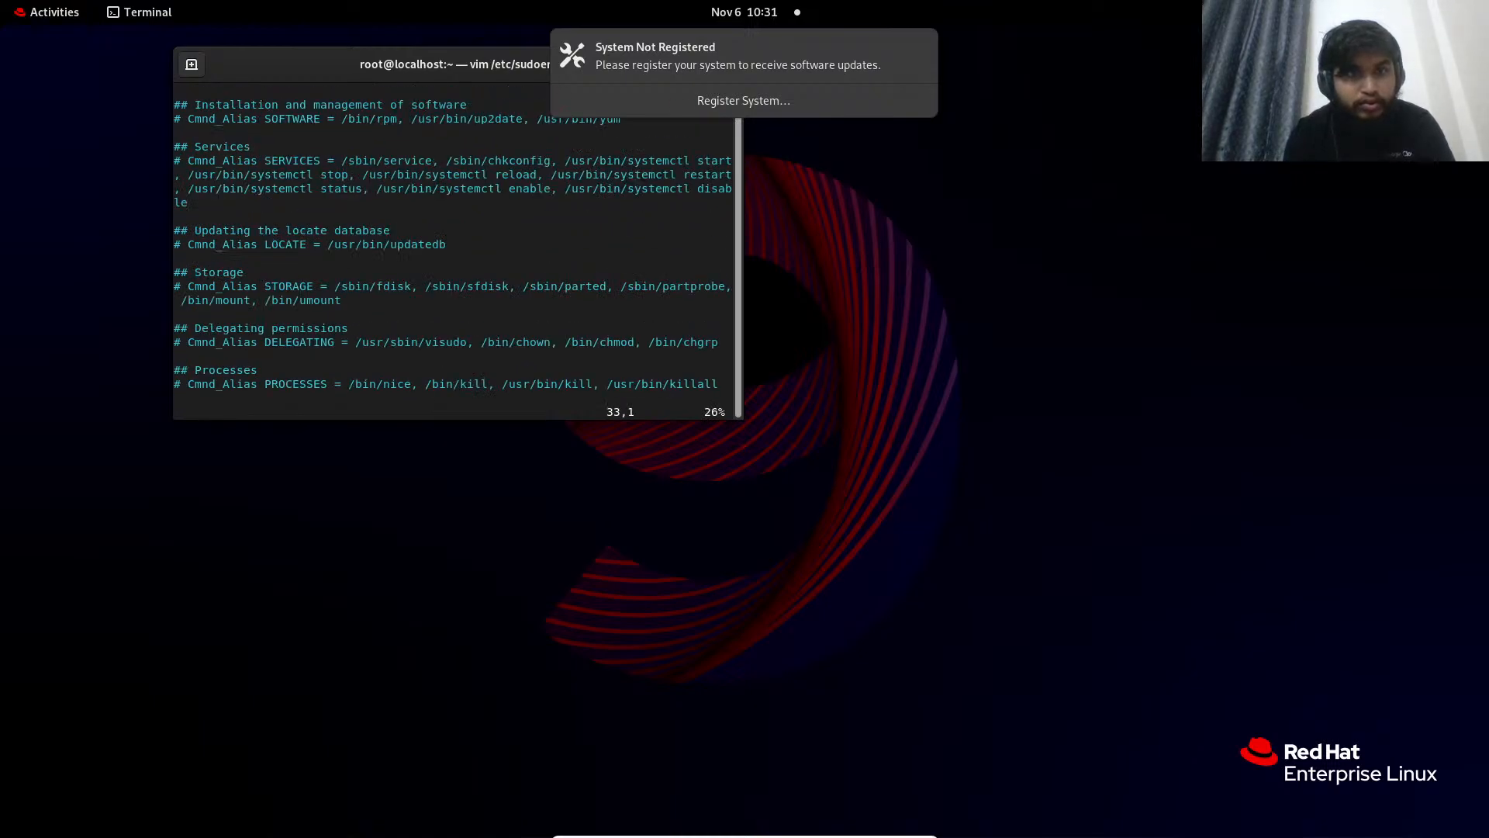
{"action": "key", "text": "Up"}
{"action": "key", "text": "Up"}
{"action": "key", "text": "Up"}
{"action": "key", "text": "Up"}
{"action": "key", "text": "Up"}
{"action": "key", "text": "Up"}
{"action": "key", "text": "Up"}
{"action": "key", "text": "Up"}
{"action": "key", "text": "Up"}
{"action": "key", "text": "Up"}
{"action": "key", "text": "Up"}
{"action": "key", "text": "Up"}
{"action": "key", "text": "Up"}
{"action": "key", "text": "Up"}
{"action": "key", "text": "Up"}
{"action": "key", "text": "Up"}
{"action": "key", "text": "Up"}
{"action": "key", "text": "Up"}
{"action": "key", "text": "Up"}
{"action": "key", "text": "Up"}
{"action": "key", "text": "Up"}
{"action": "key", "text": "Up"}
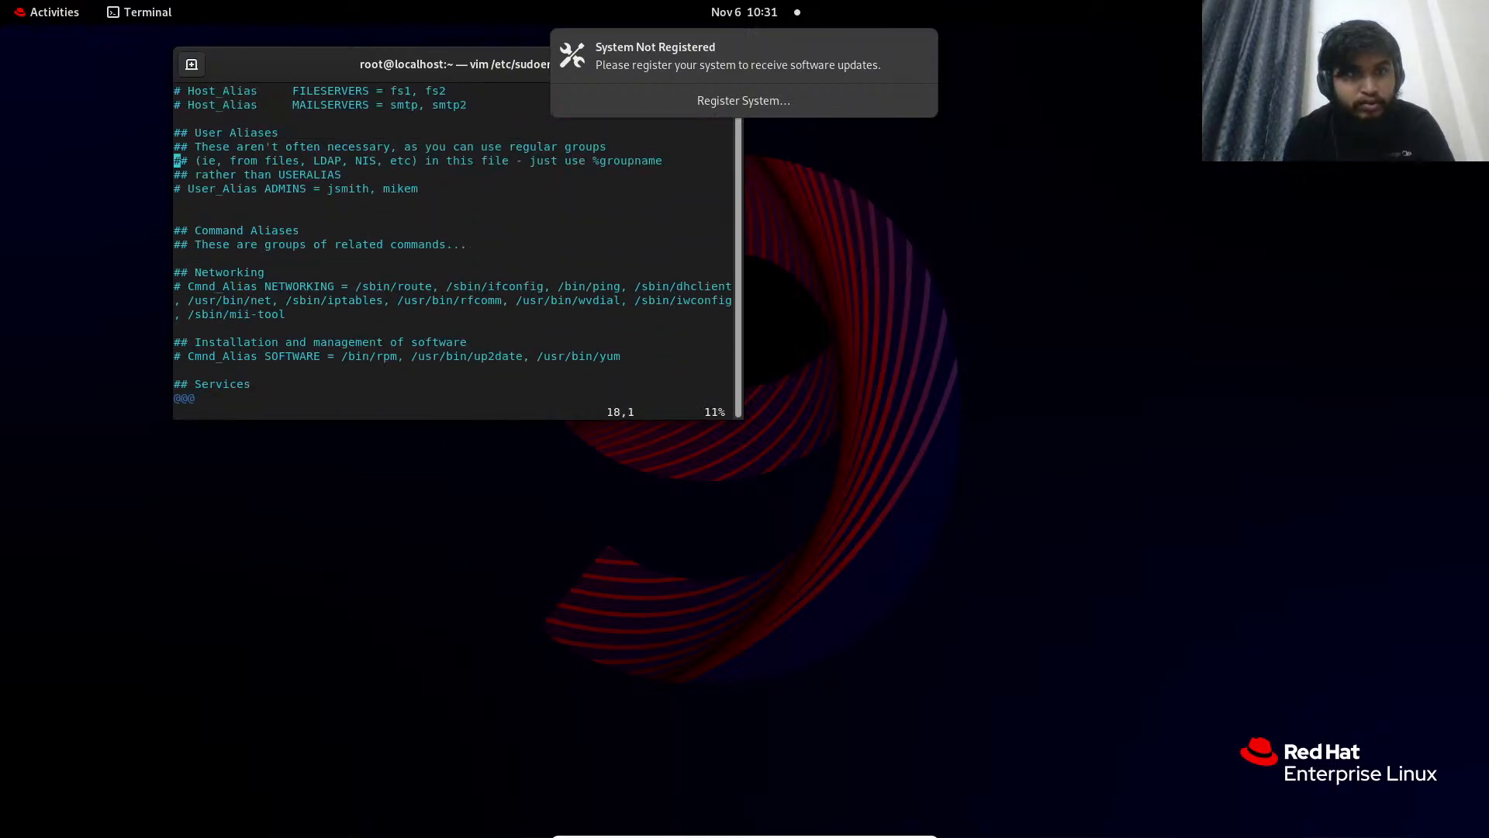
{"action": "key", "text": "Up"}
{"action": "key", "text": "Up"}
{"action": "key", "text": "Up"}
{"action": "key", "text": "Up"}
{"action": "key", "text": "Up"}
{"action": "key", "text": "Up"}
{"action": "key", "text": "Up"}
{"action": "key", "text": "Up"}
{"action": "key", "text": "Up"}
{"action": "key", "text": "Up"}
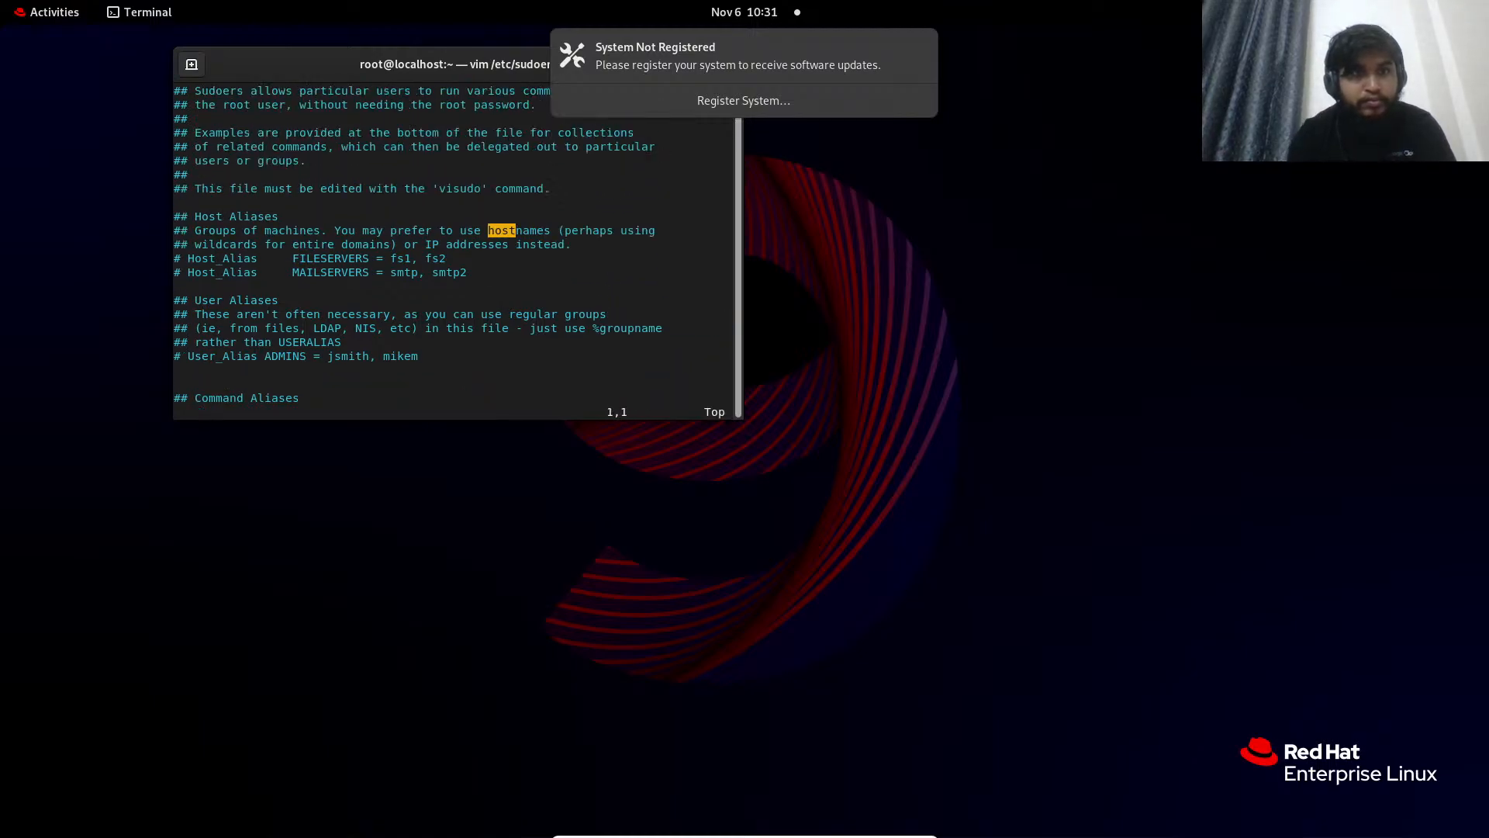
{"action": "type", "text": ":"}
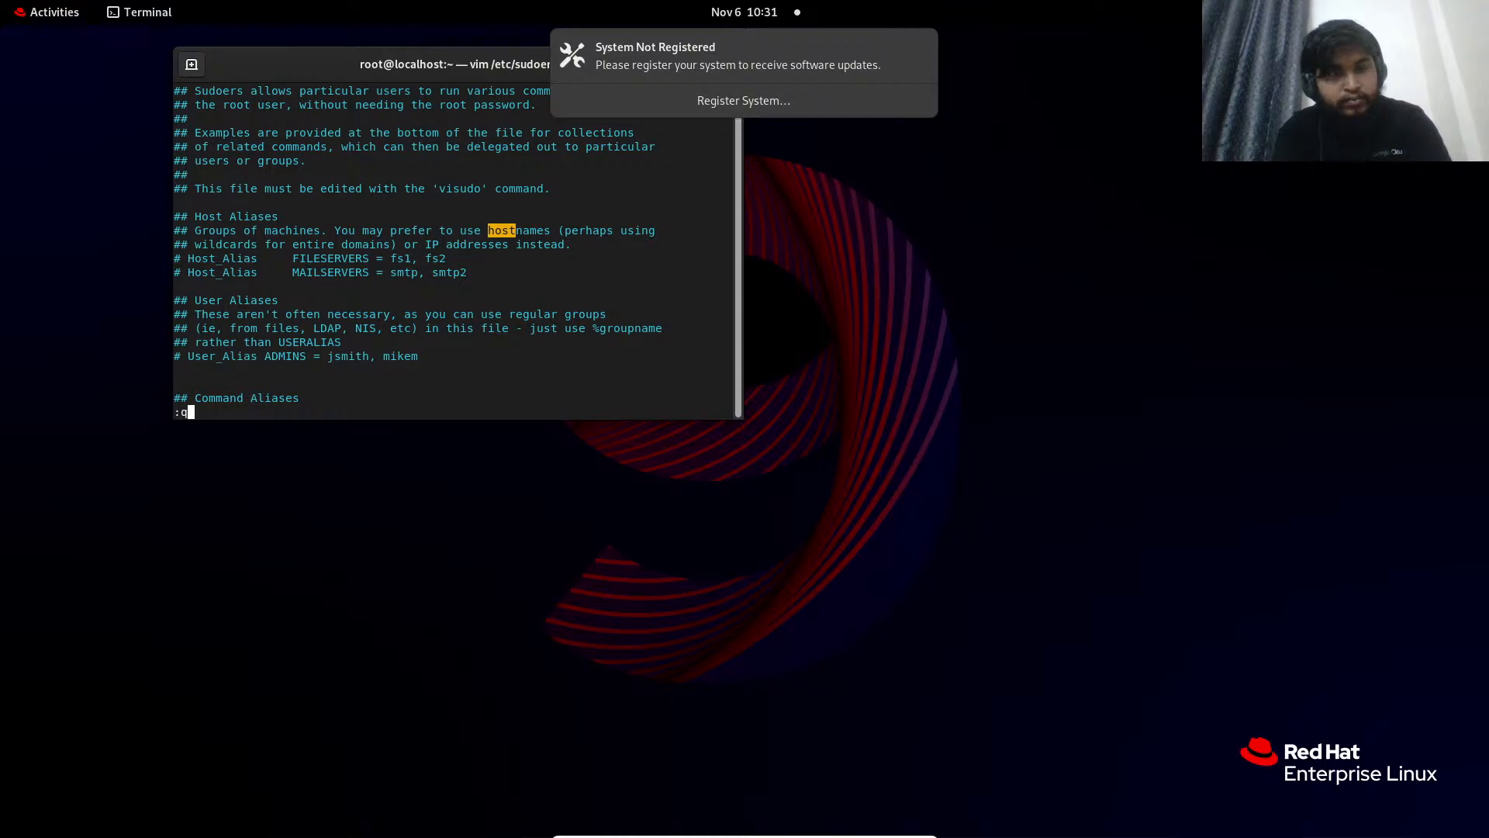
{"action": "type", "text": "q"}
{"action": "key", "text": "Return"}
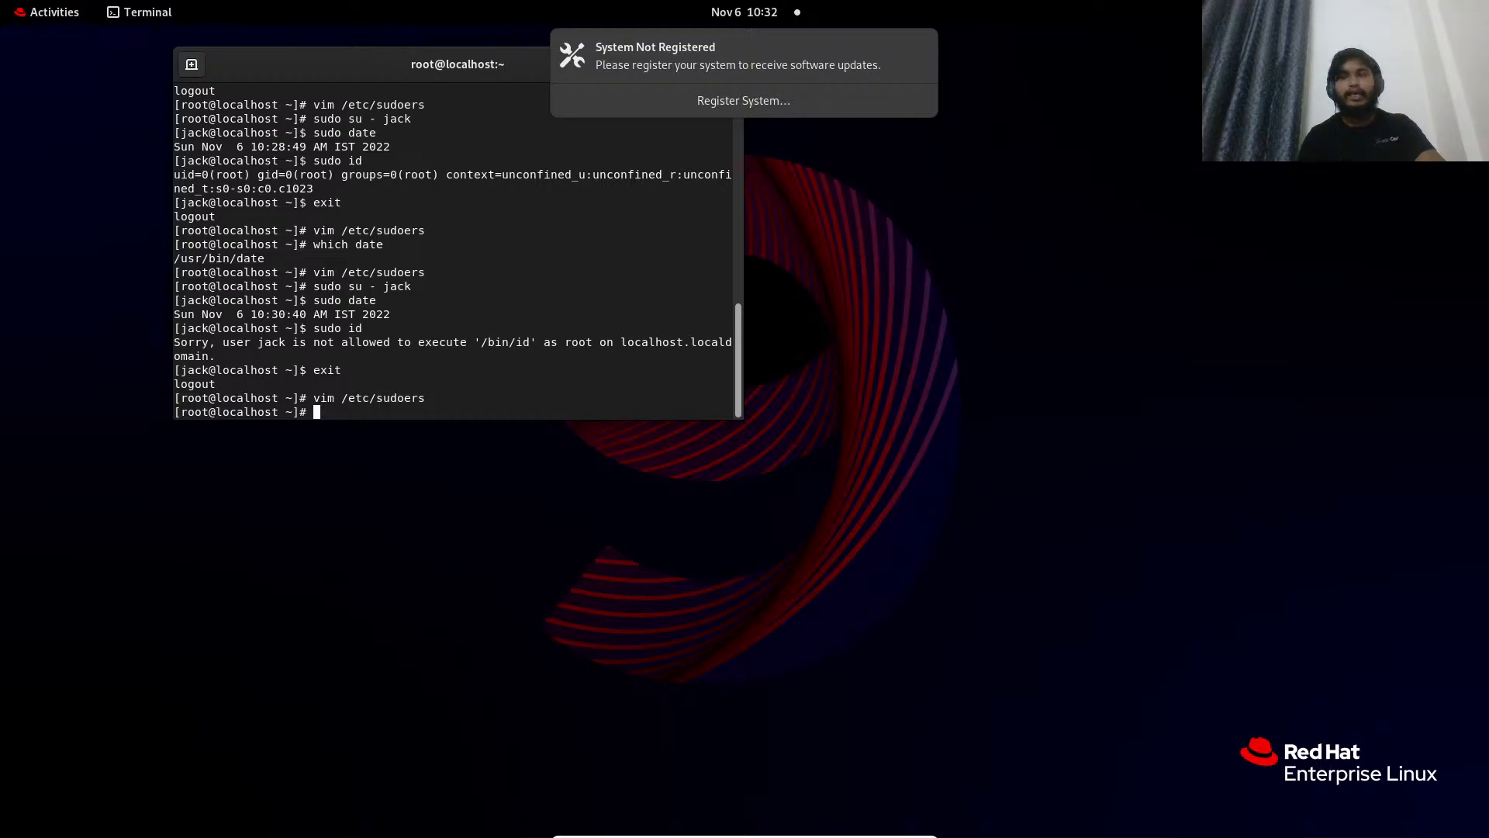
Step: List the home directory, move into the ansible folder, and list its playbook.yml
{"action": "type", "text": "ls"}
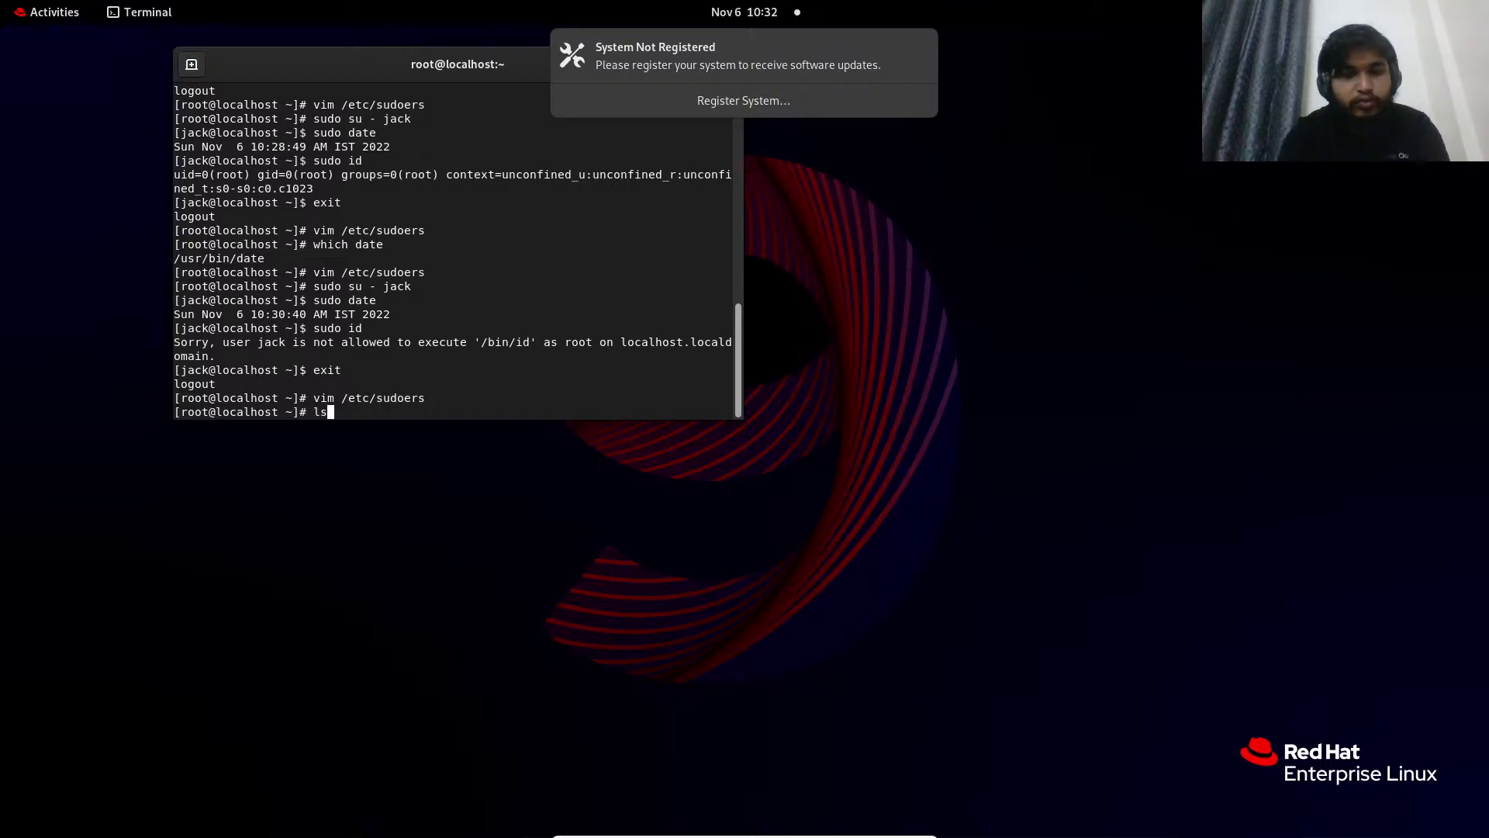
{"action": "key", "text": "Return"}
{"action": "type", "text": "cd "}
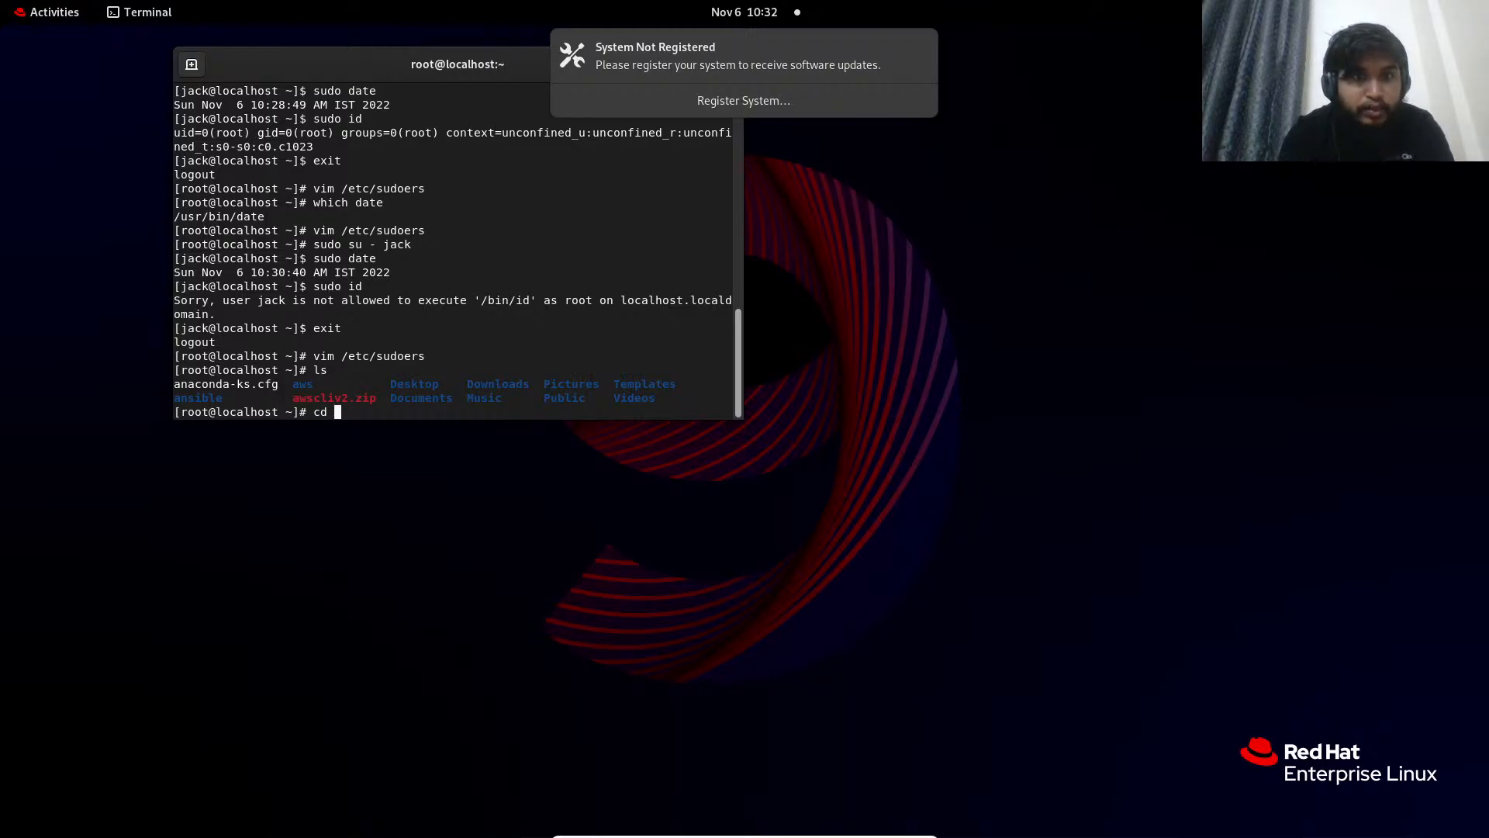
{"action": "type", "text": "a"}
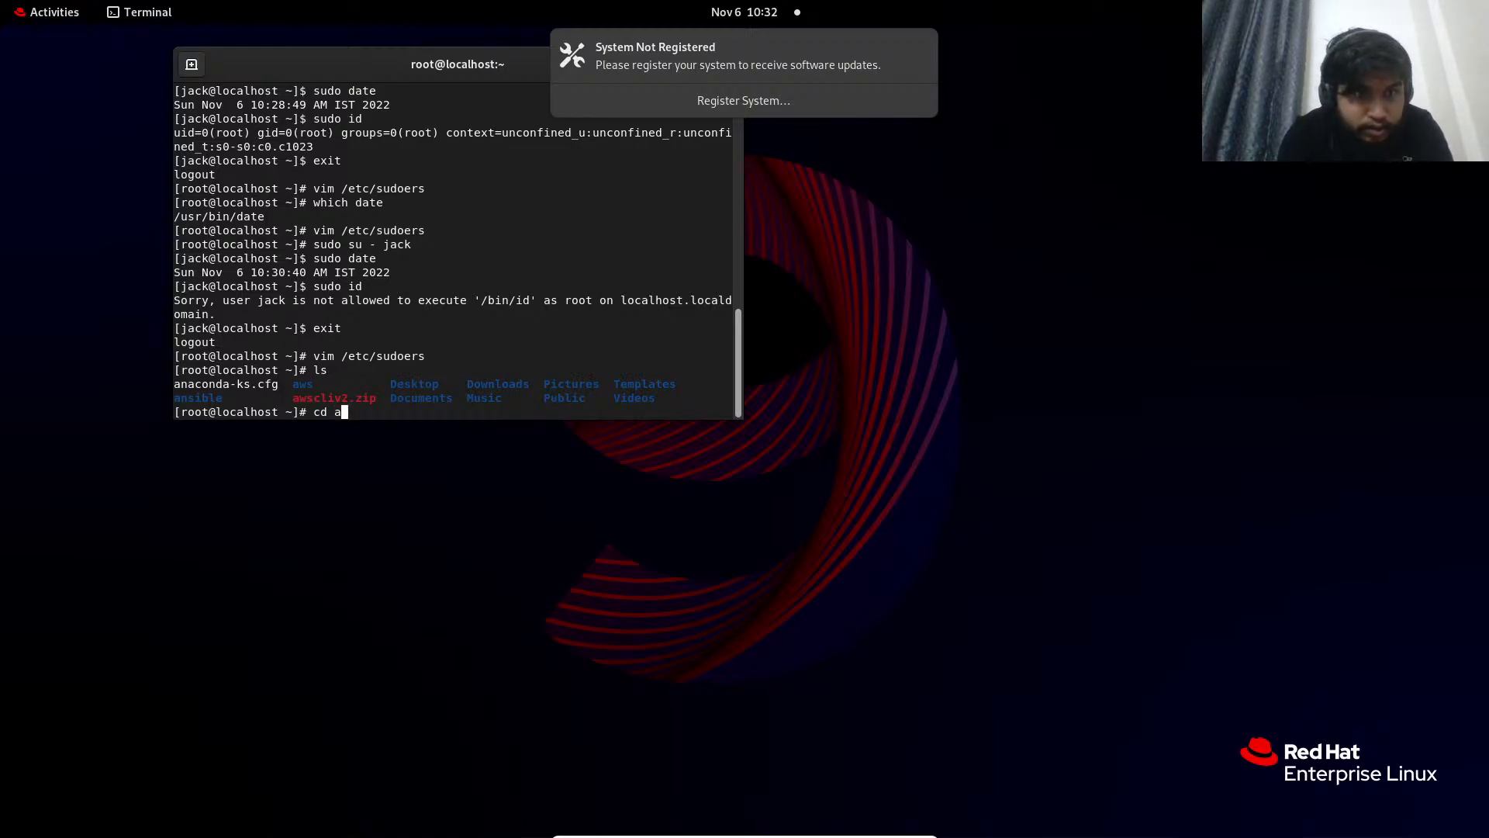
{"action": "type", "text": "nsible/"}
{"action": "key", "text": "Return"}
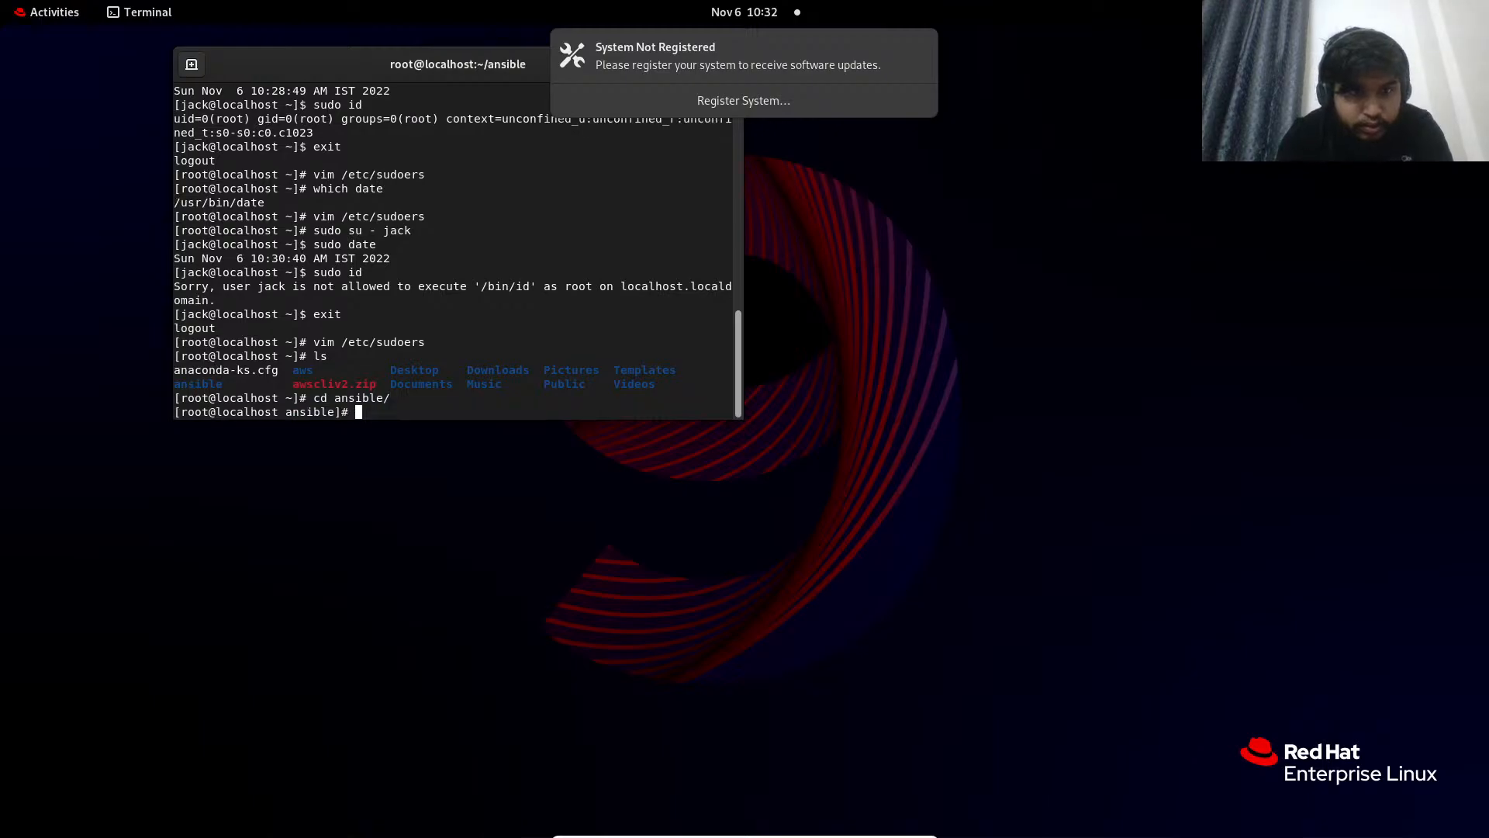
{"action": "type", "text": "ls"}
{"action": "key", "text": "Return"}
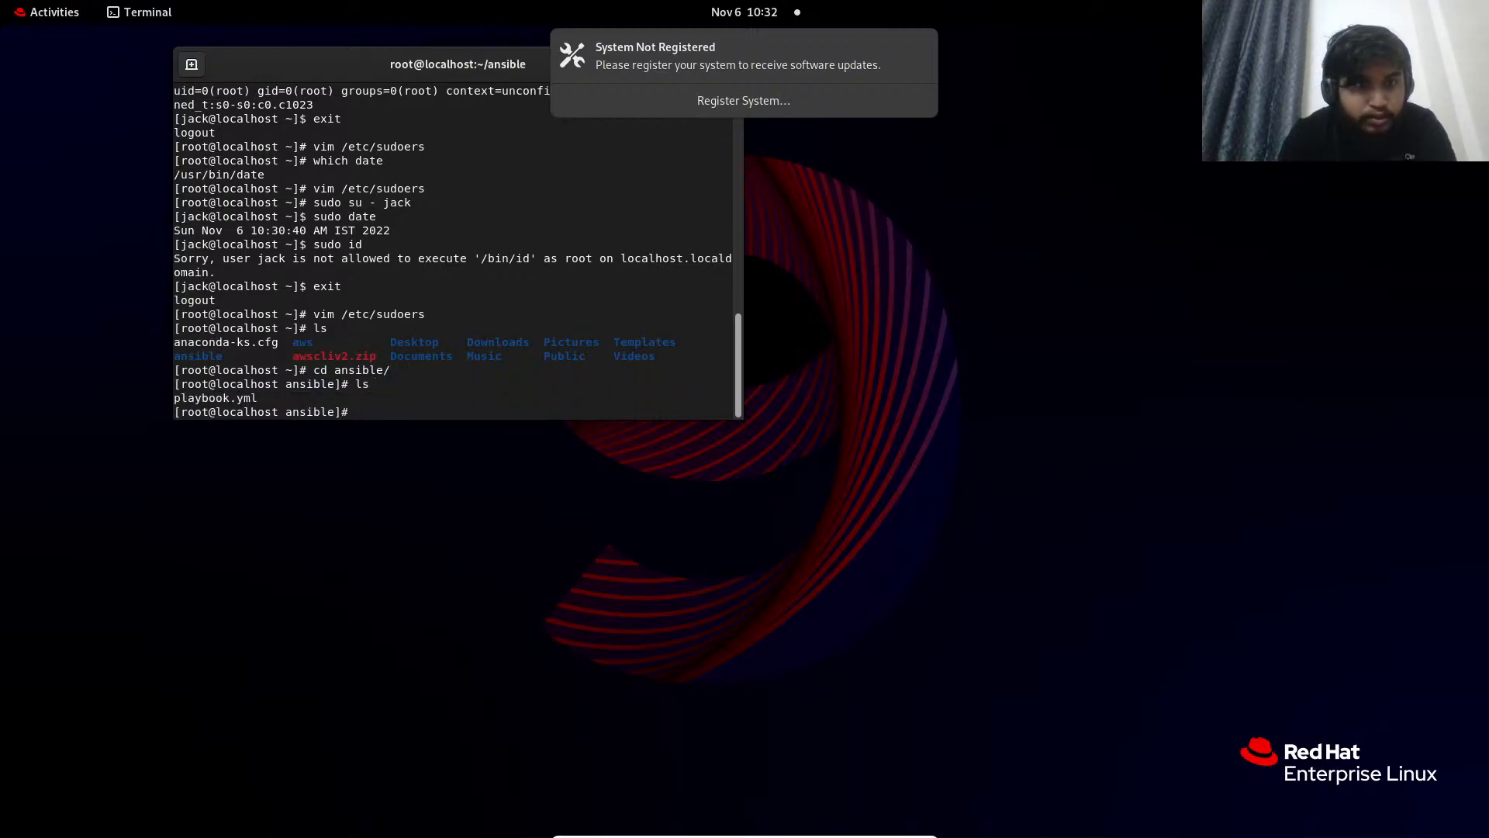
Step: Open /etc/ansible/ansible.cfg in vim, completing the path with Tab
{"action": "type", "text": "vim /et/"}
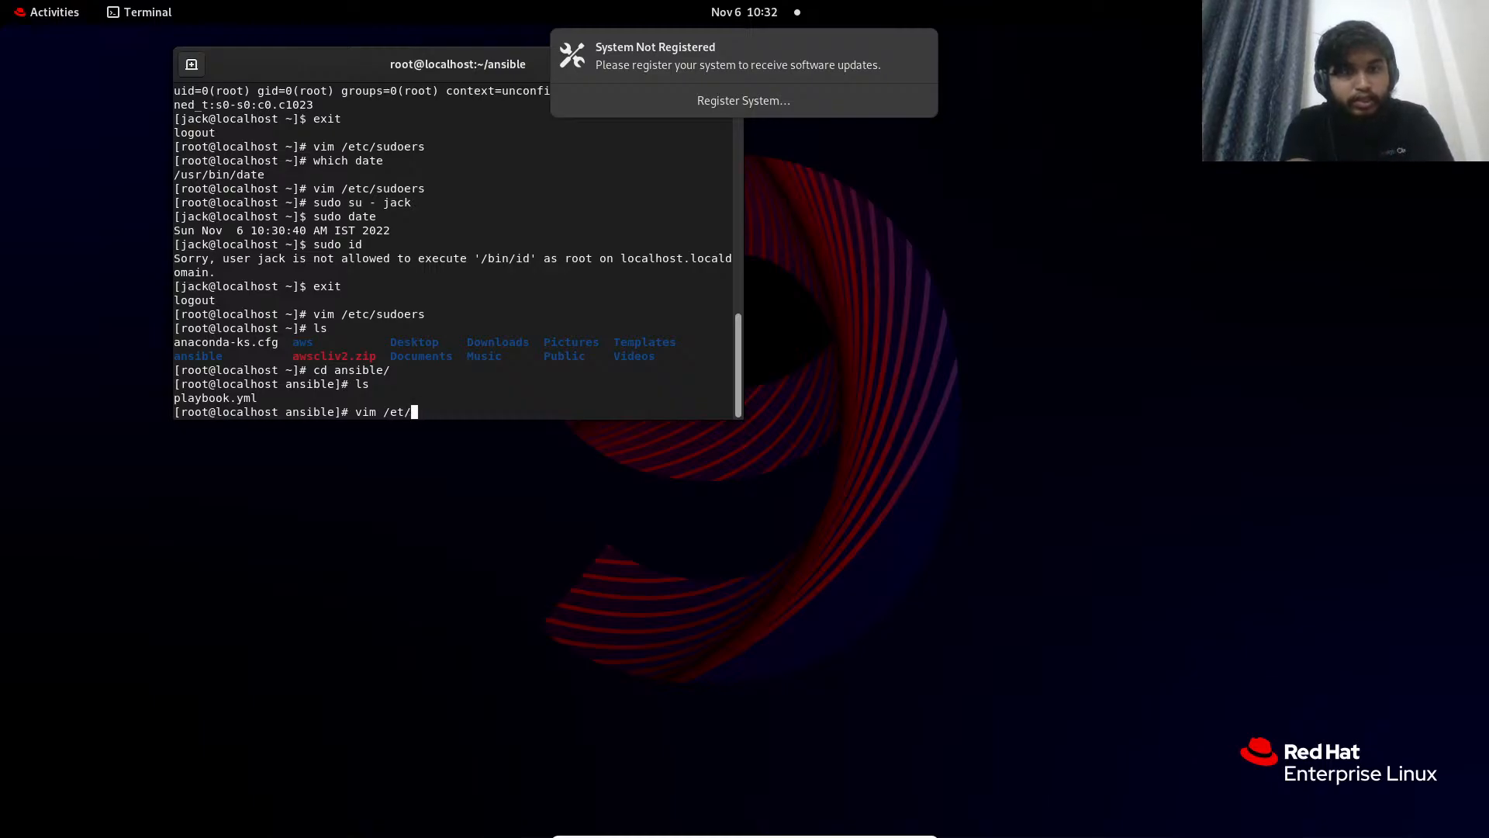
{"action": "key", "text": "BackSpace"}
{"action": "type", "text": "c/"}
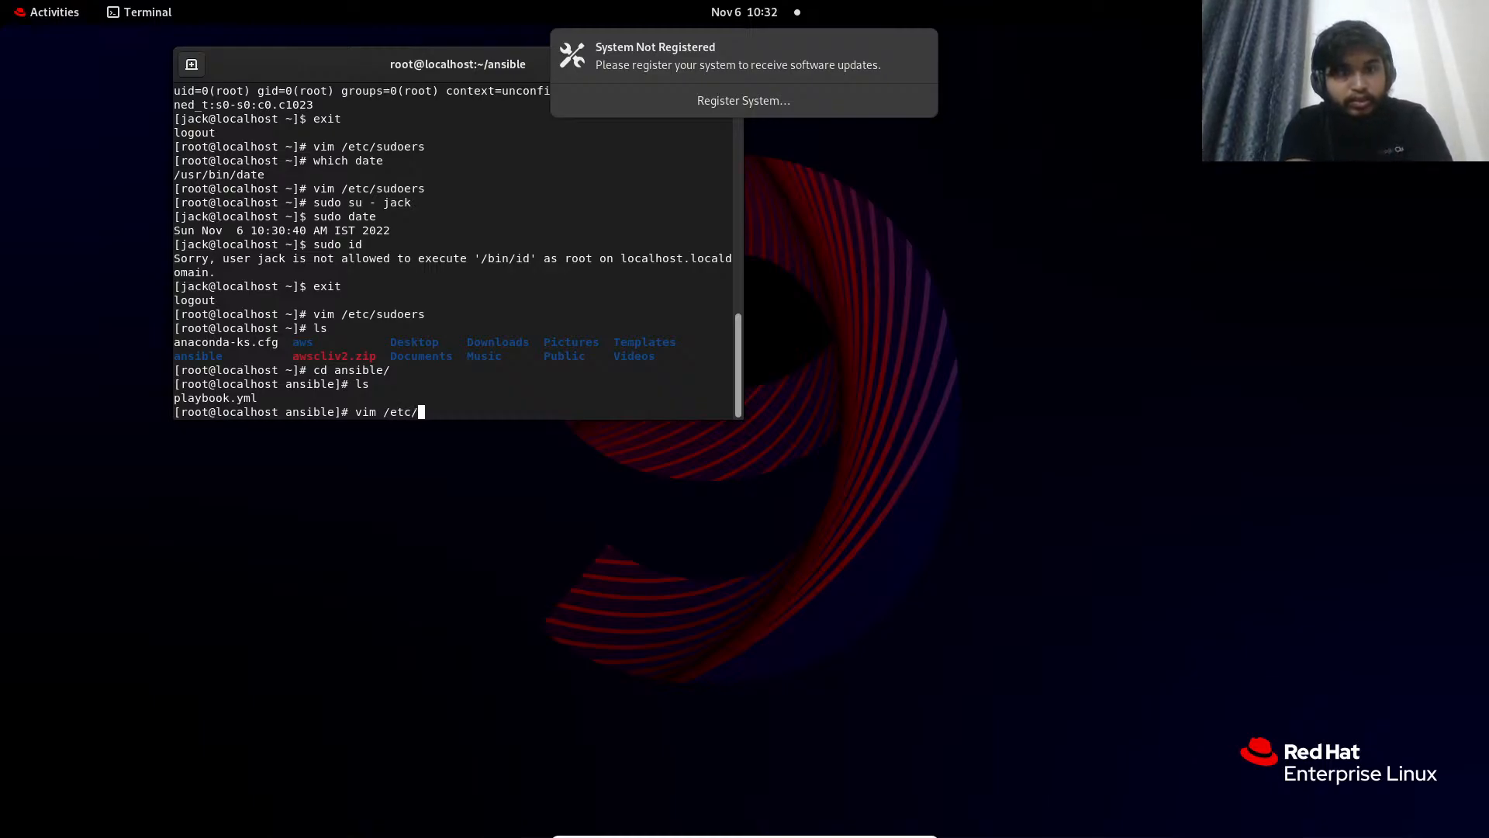
{"action": "type", "text": "a"}
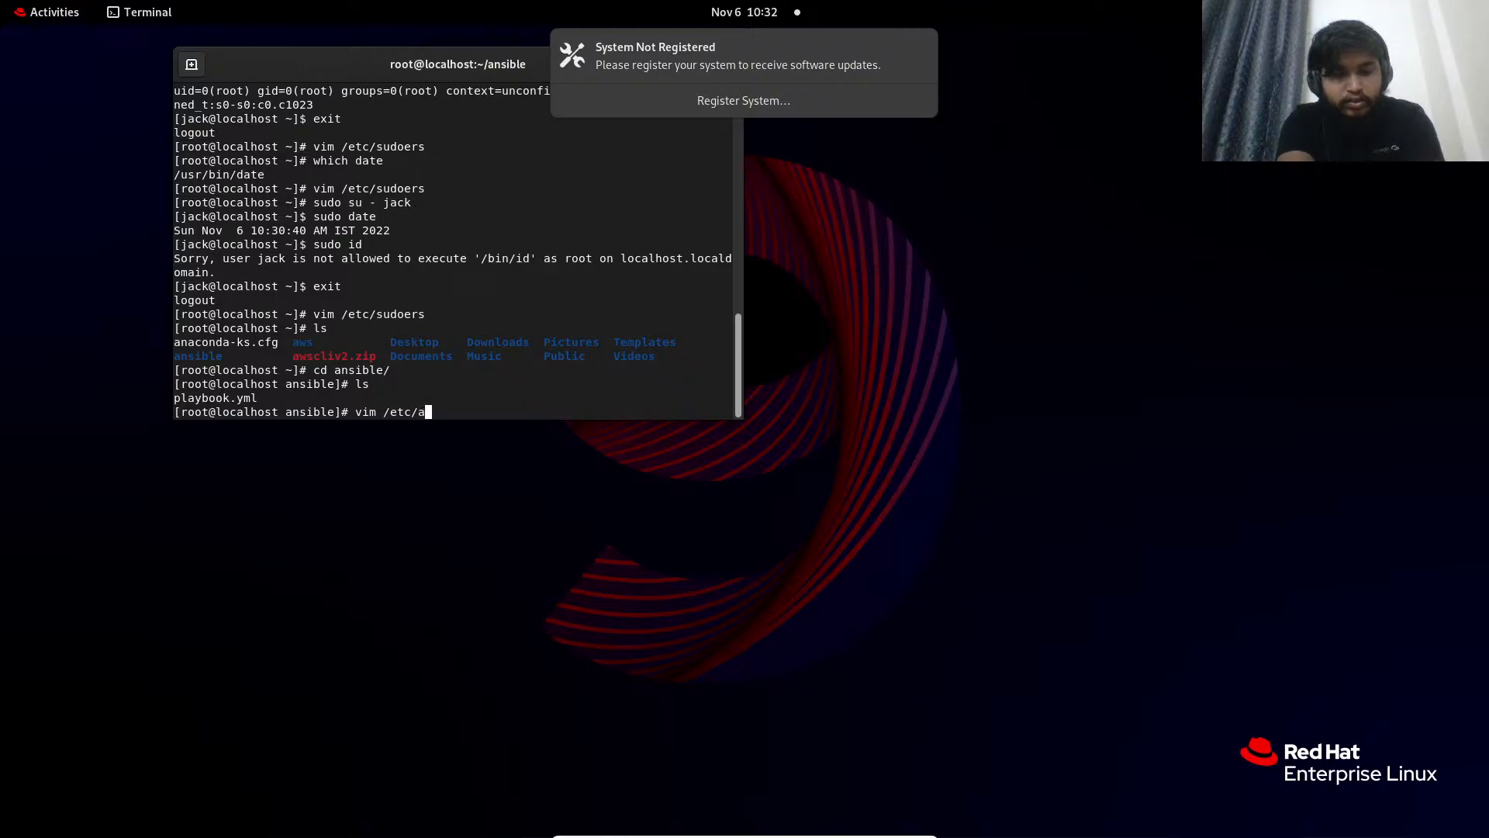
{"action": "type", "text": "ns"}
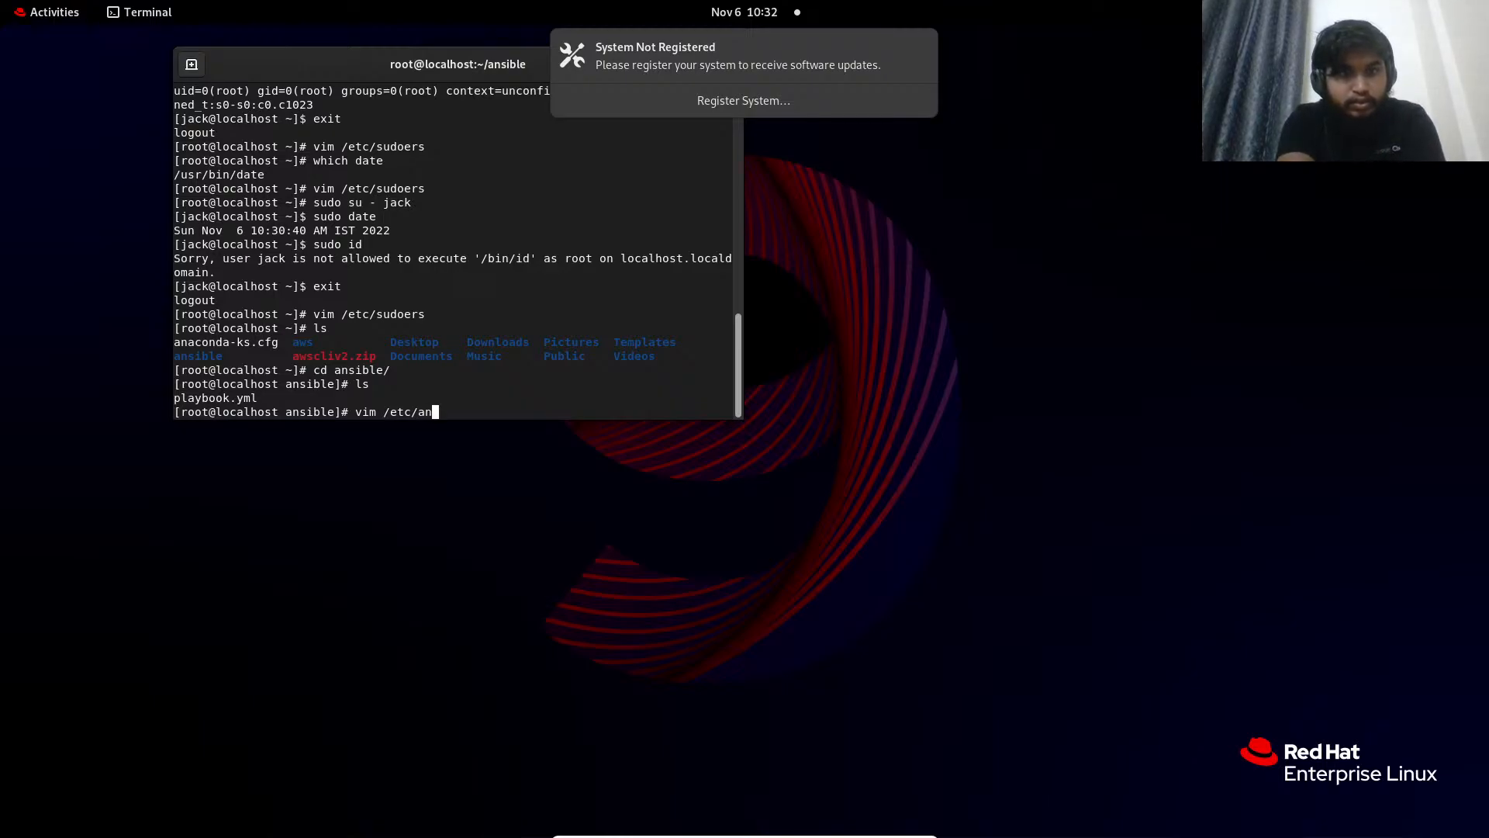
{"action": "key", "text": "Tab"}
{"action": "type", "text": "a"}
{"action": "key", "text": "Tab"}
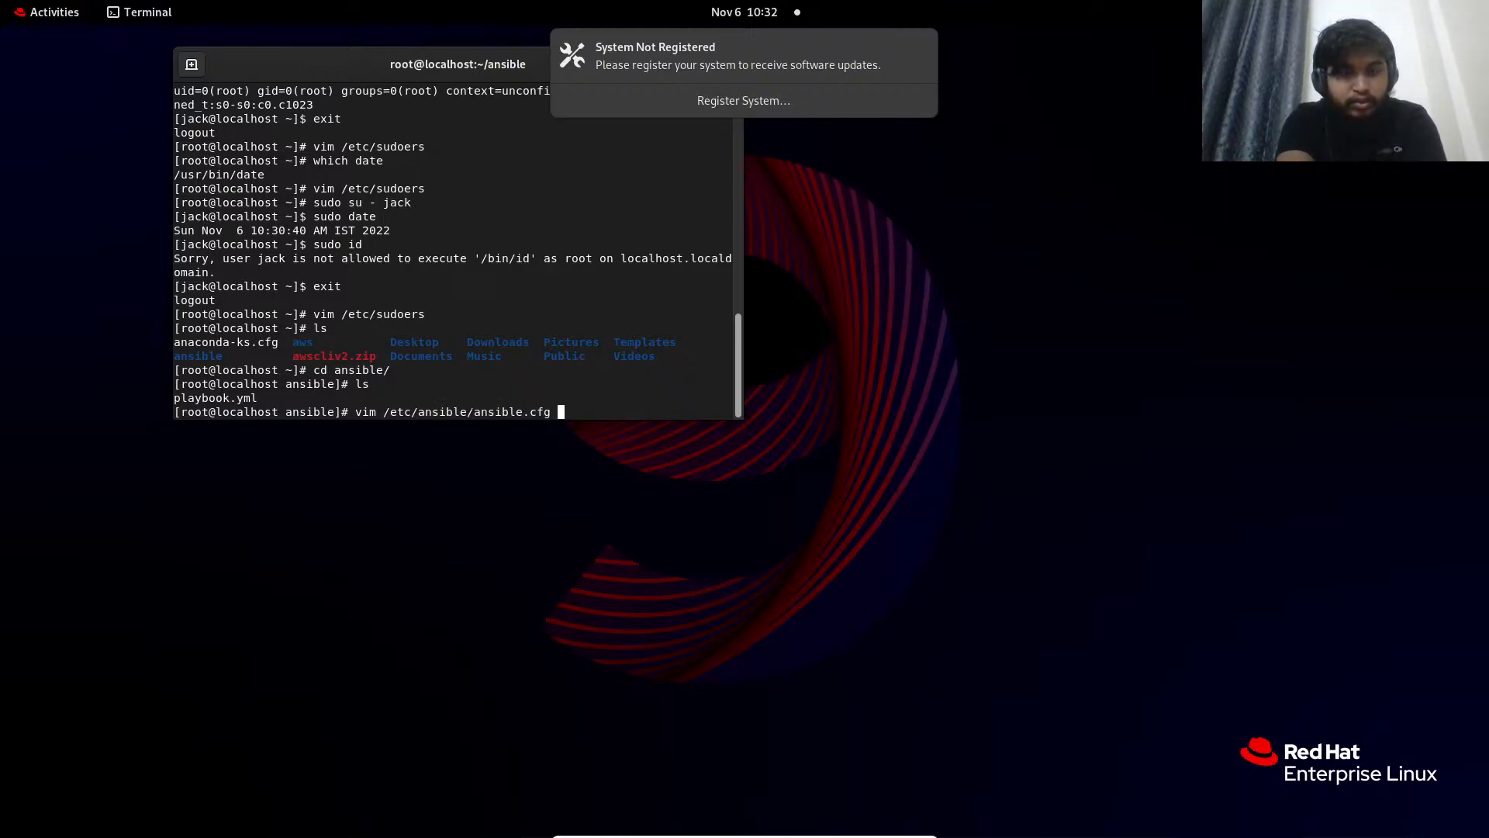
{"action": "key", "text": "Return"}
Step: Scroll through ansible.cfg to the [privilege_escalation] section showing become=True, become_method=sudo, become_user=root
{"action": "key", "text": "Down"}
{"action": "key", "text": "Down"}
{"action": "key", "text": "Down"}
{"action": "key", "text": "Down"}
{"action": "key", "text": "Down"}
{"action": "key", "text": "Down"}
{"action": "key", "text": "Down"}
{"action": "key", "text": "Down"}
{"action": "key", "text": "Down"}
{"action": "key", "text": "Down"}
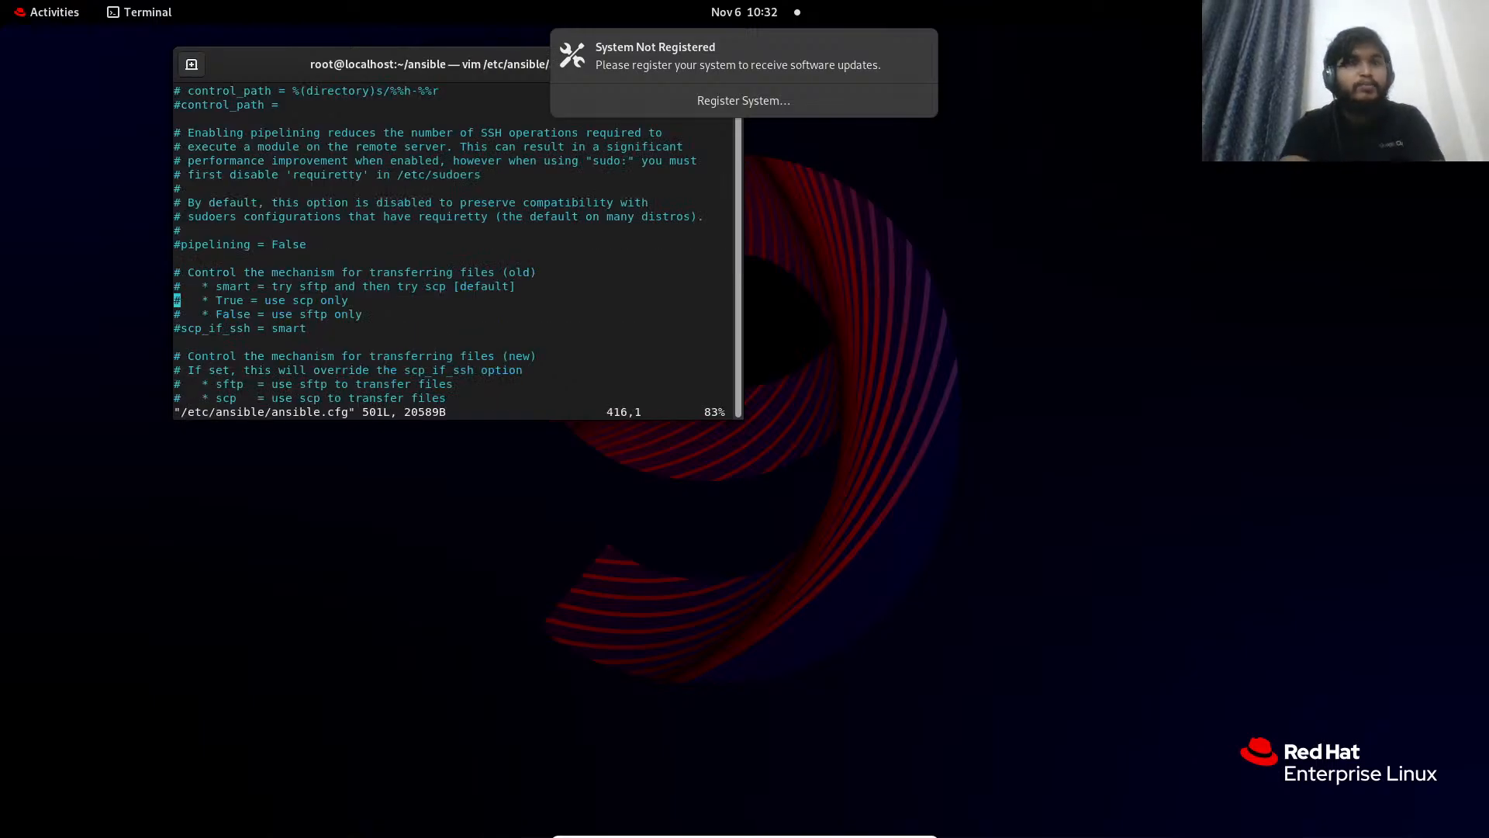
{"action": "key", "text": "Down"}
{"action": "key", "text": "Down"}
{"action": "key", "text": "Down"}
{"action": "key", "text": "Down"}
{"action": "key", "text": "Down"}
{"action": "key", "text": "Down"}
{"action": "key", "text": "Down"}
{"action": "key", "text": "Down"}
{"action": "key", "text": "Down"}
{"action": "key", "text": "Down"}
{"action": "key", "text": "Down"}
{"action": "key", "text": "Down"}
{"action": "key", "text": "Down"}
{"action": "key", "text": "Down"}
{"action": "key", "text": "Down"}
{"action": "key", "text": "Down"}
{"action": "key", "text": "Down"}
{"action": "key", "text": "Down"}
{"action": "key", "text": "Down"}
{"action": "key", "text": "Down"}
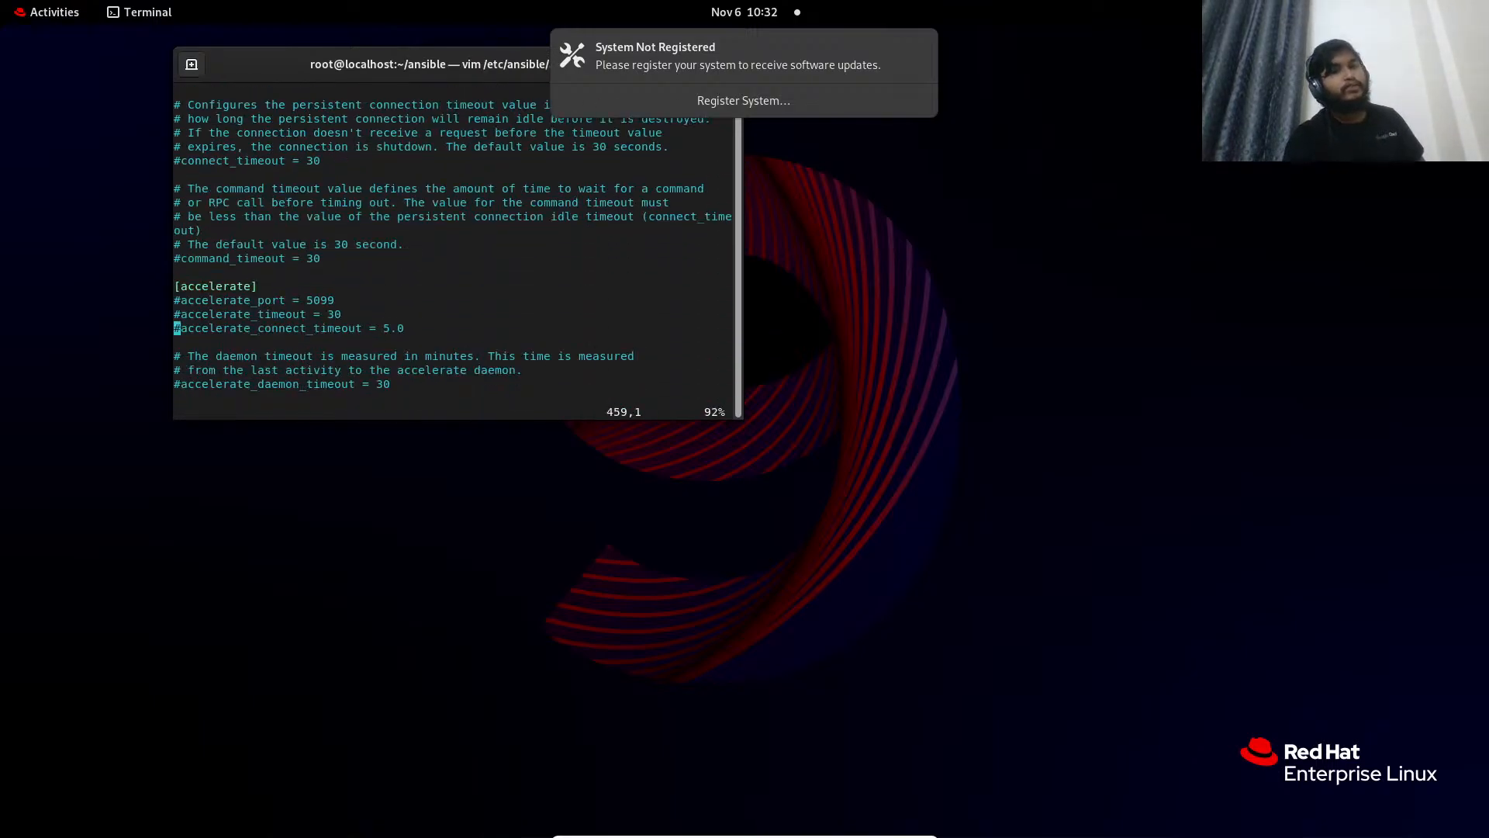
{"action": "key", "text": "Down"}
{"action": "key", "text": "Down"}
{"action": "key", "text": "Down"}
{"action": "key", "text": "Down"}
{"action": "key", "text": "Down"}
{"action": "key", "text": "Down"}
{"action": "key", "text": "Down"}
{"action": "key", "text": "Down"}
{"action": "key", "text": "Down"}
{"action": "key", "text": "Down"}
{"action": "key", "text": "Down"}
{"action": "key", "text": "Down"}
{"action": "key", "text": "Down"}
{"action": "key", "text": "Down"}
{"action": "key", "text": "Down"}
{"action": "key", "text": "Down"}
{"action": "key", "text": "Down"}
{"action": "key", "text": "Down"}
{"action": "key", "text": "Down"}
{"action": "key", "text": "Down"}
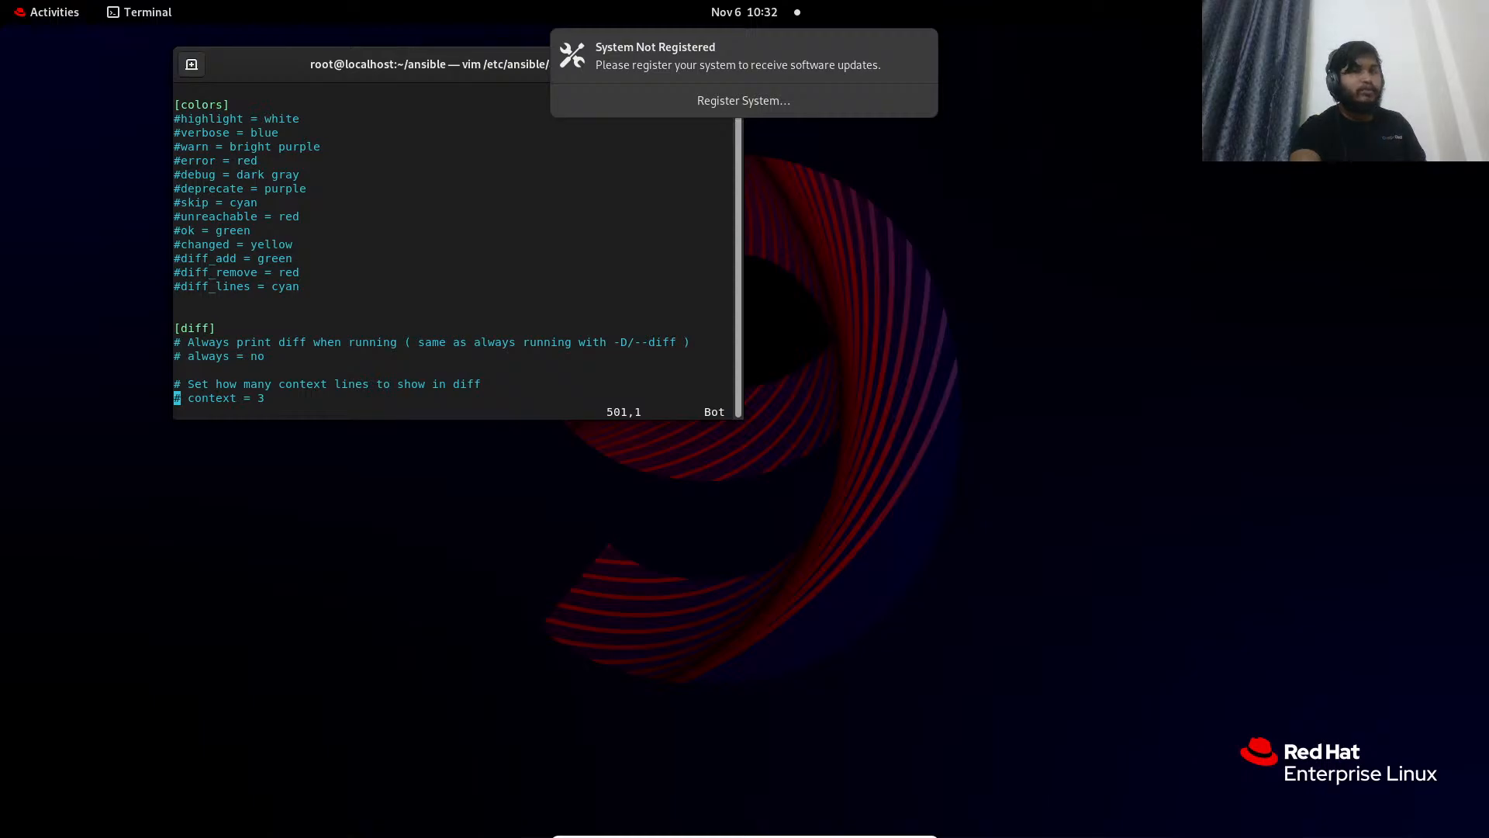
{"action": "key", "text": "Up"}
{"action": "key", "text": "Up"}
{"action": "key", "text": "Up"}
{"action": "key", "text": "Up"}
{"action": "key", "text": "Up"}
{"action": "key", "text": "Up"}
{"action": "key", "text": "Up"}
{"action": "key", "text": "Up"}
{"action": "key", "text": "Up"}
{"action": "key", "text": "Up"}
{"action": "key", "text": "Up"}
{"action": "key", "text": "Up"}
{"action": "key", "text": "Up"}
{"action": "key", "text": "Up"}
{"action": "key", "text": "Up"}
{"action": "key", "text": "Up"}
{"action": "key", "text": "Up"}
{"action": "key", "text": "Up"}
{"action": "key", "text": "Up"}
{"action": "key", "text": "Up"}
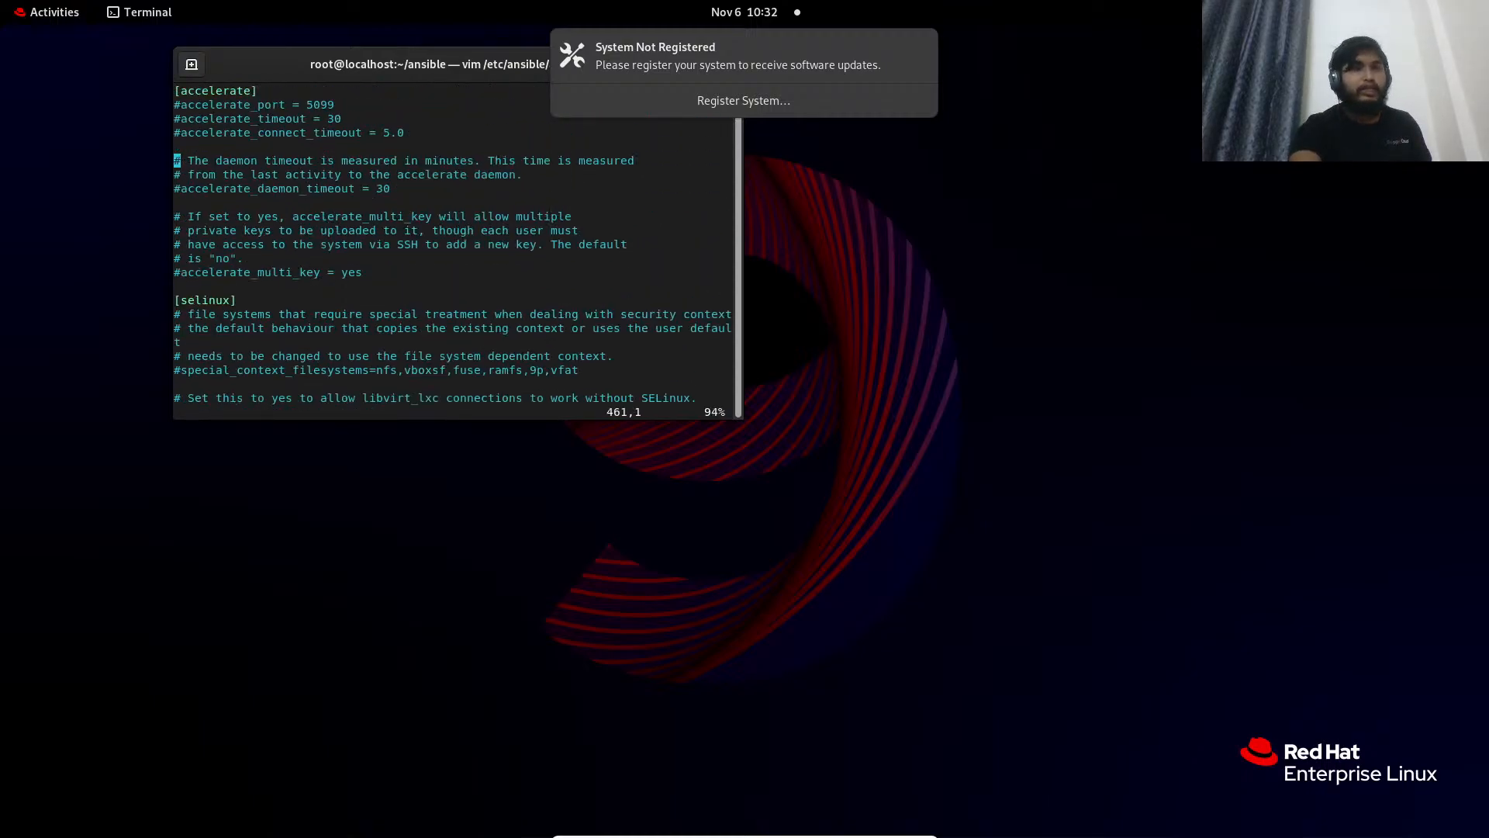
{"action": "key", "text": "Up"}
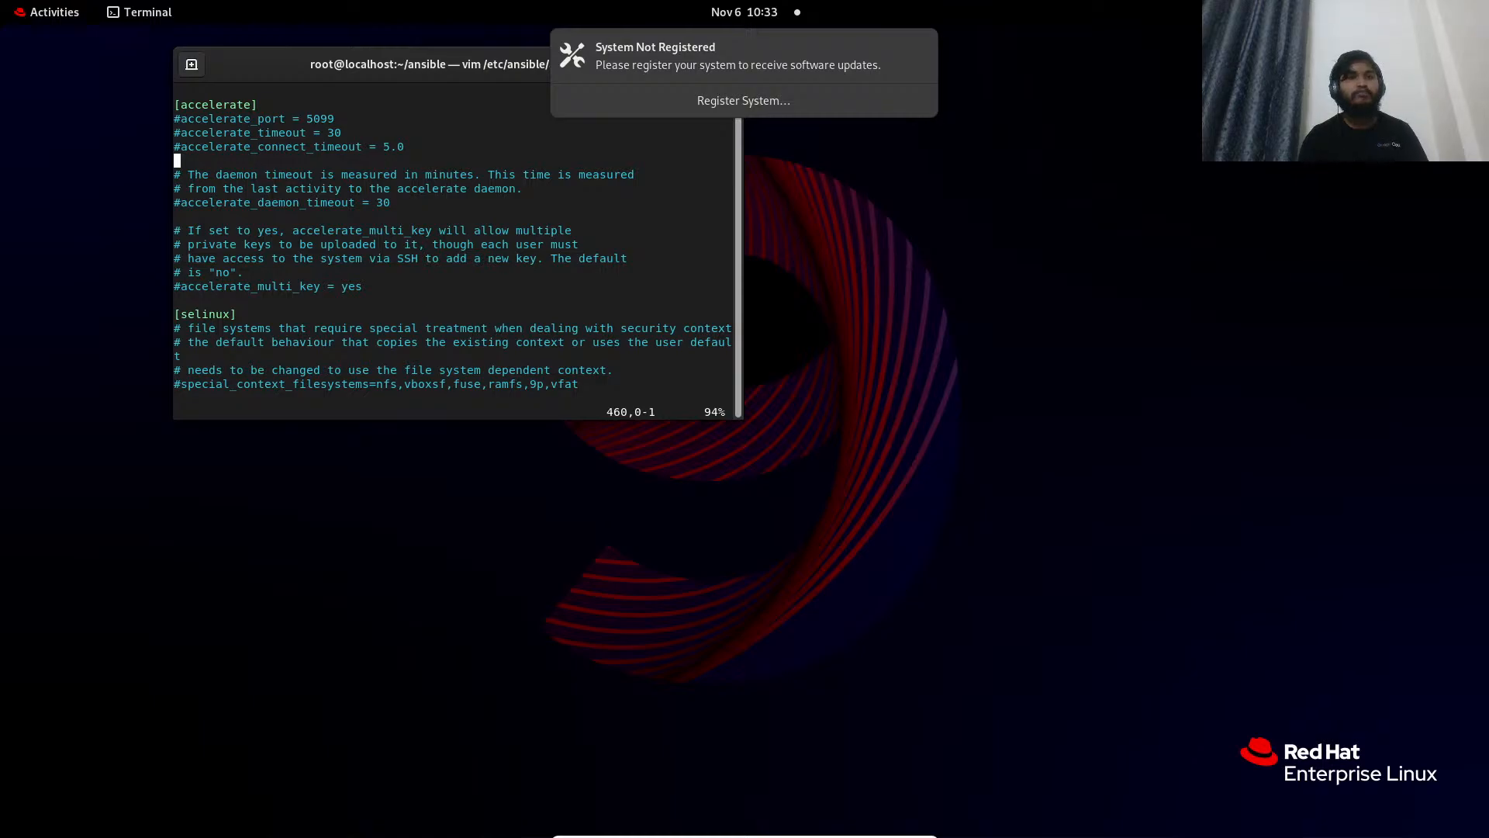
{"action": "key", "text": "Up"}
{"action": "key", "text": "Up"}
{"action": "key", "text": "Up"}
{"action": "key", "text": "Up"}
{"action": "key", "text": "Up"}
{"action": "key", "text": "Up"}
{"action": "key", "text": "Up"}
{"action": "key", "text": "Up"}
{"action": "key", "text": "Up"}
{"action": "key", "text": "Up"}
{"action": "key", "text": "Up"}
{"action": "key", "text": "Up"}
{"action": "key", "text": "Up"}
{"action": "key", "text": "Up"}
{"action": "key", "text": "Up"}
{"action": "key", "text": "Up"}
{"action": "key", "text": "Up"}
{"action": "key", "text": "Up"}
{"action": "key", "text": "Up"}
{"action": "key", "text": "Up"}
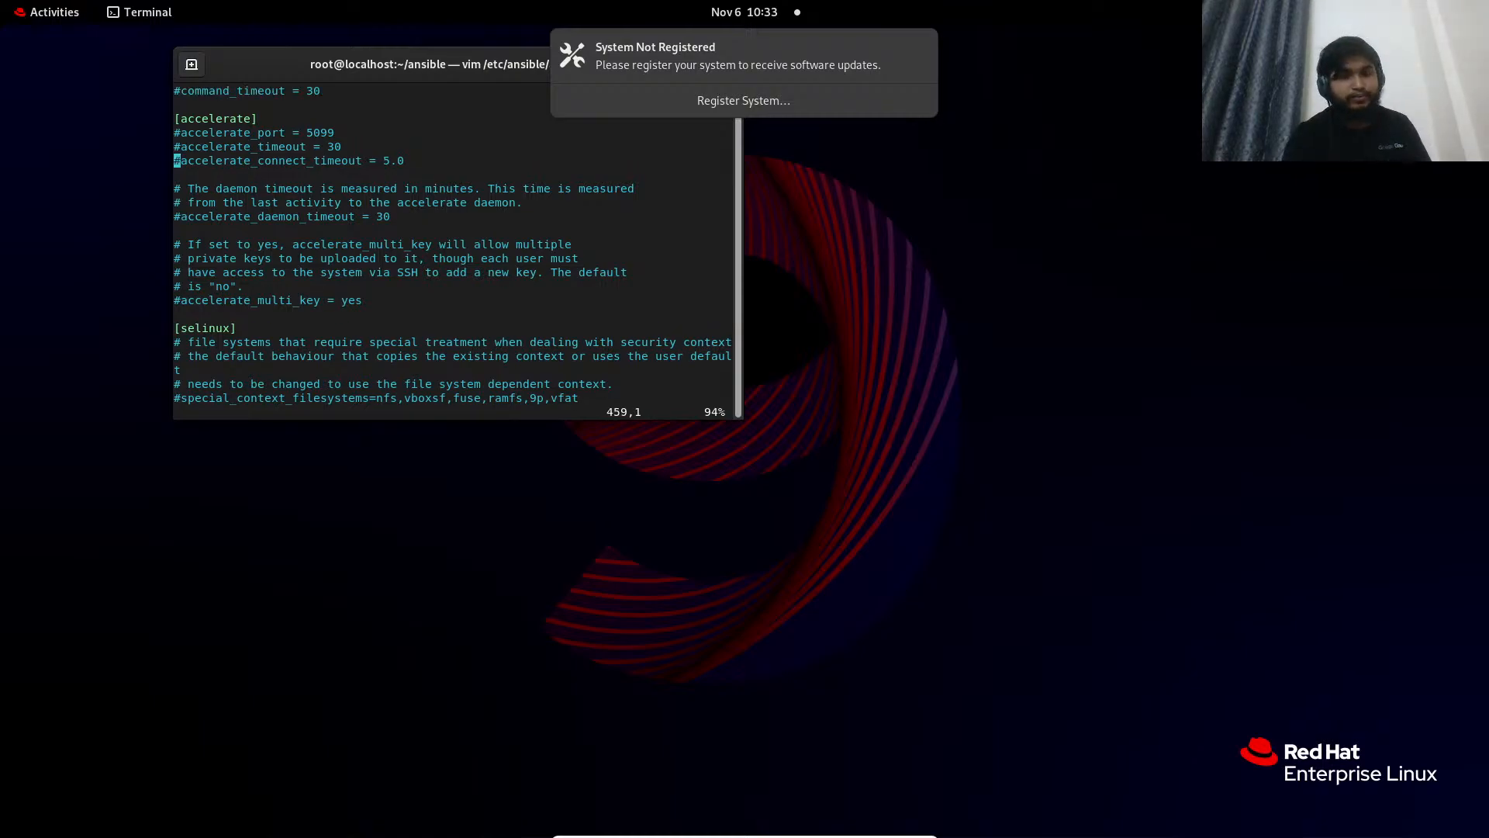
{"action": "key", "text": "Up"}
{"action": "key", "text": "Up"}
{"action": "key", "text": "Up"}
{"action": "key", "text": "Up"}
{"action": "key", "text": "Up"}
{"action": "key", "text": "Up"}
{"action": "key", "text": "Up"}
{"action": "key", "text": "Up"}
{"action": "key", "text": "Up"}
{"action": "key", "text": "Up"}
{"action": "key", "text": "Up"}
{"action": "key", "text": "Up"}
{"action": "key", "text": "Up"}
{"action": "key", "text": "Up"}
{"action": "key", "text": "Up"}
{"action": "key", "text": "Up"}
{"action": "key", "text": "Up"}
{"action": "key", "text": "Up"}
{"action": "key", "text": "Up"}
{"action": "key", "text": "Up"}
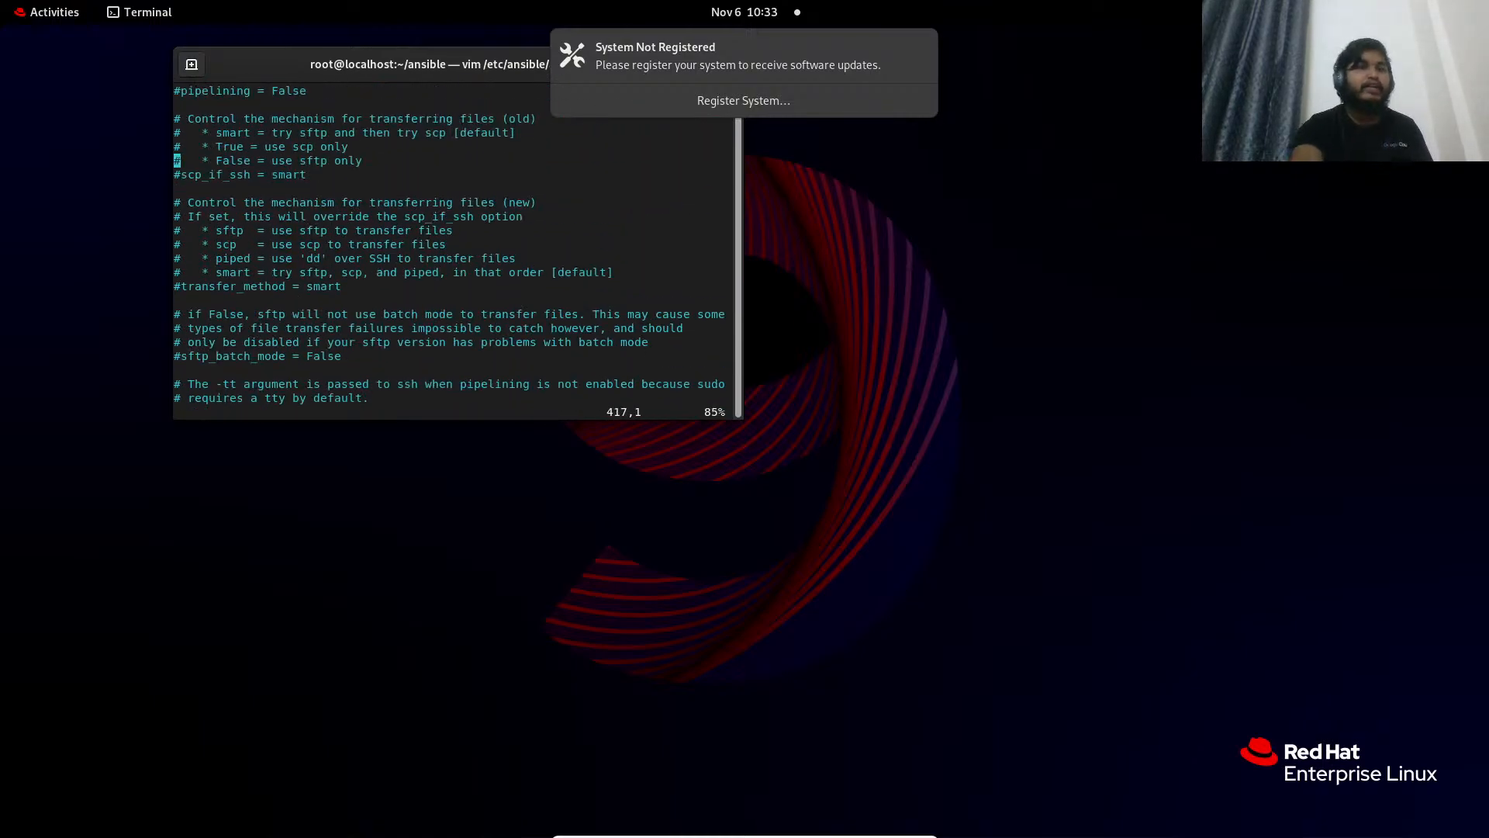
{"action": "key", "text": "Up"}
{"action": "key", "text": "Up"}
{"action": "key", "text": "Up"}
{"action": "key", "text": "Up"}
{"action": "key", "text": "Up"}
{"action": "key", "text": "Up"}
{"action": "key", "text": "Up"}
{"action": "key", "text": "Up"}
{"action": "key", "text": "Up"}
{"action": "key", "text": "Up"}
{"action": "key", "text": "Up"}
{"action": "key", "text": "Up"}
{"action": "key", "text": "Up"}
{"action": "key", "text": "Up"}
{"action": "key", "text": "Up"}
{"action": "key", "text": "Up"}
{"action": "key", "text": "Up"}
{"action": "key", "text": "Up"}
{"action": "key", "text": "Up"}
{"action": "key", "text": "Up"}
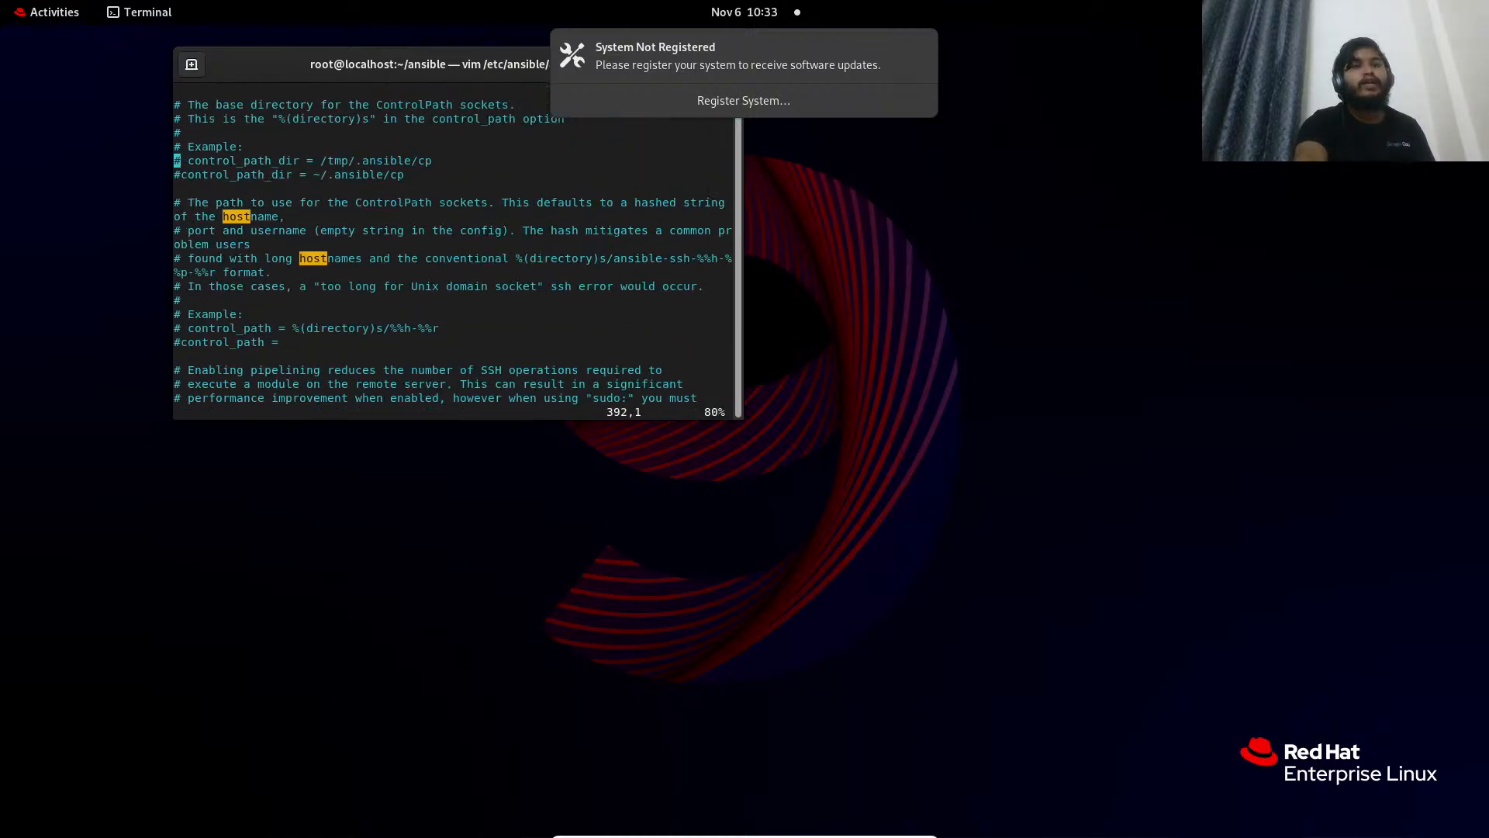
{"action": "key", "text": "Up"}
{"action": "key", "text": "Up"}
{"action": "key", "text": "Up"}
{"action": "key", "text": "Up"}
{"action": "key", "text": "Up"}
{"action": "key", "text": "Up"}
{"action": "key", "text": "Up"}
{"action": "key", "text": "Up"}
{"action": "key", "text": "Up"}
{"action": "key", "text": "Up"}
{"action": "key", "text": "Up"}
{"action": "key", "text": "Up"}
{"action": "key", "text": "Up"}
{"action": "key", "text": "Up"}
{"action": "key", "text": "Up"}
{"action": "key", "text": "Up"}
{"action": "key", "text": "Up"}
{"action": "key", "text": "Up"}
{"action": "key", "text": "Up"}
{"action": "key", "text": "Up"}
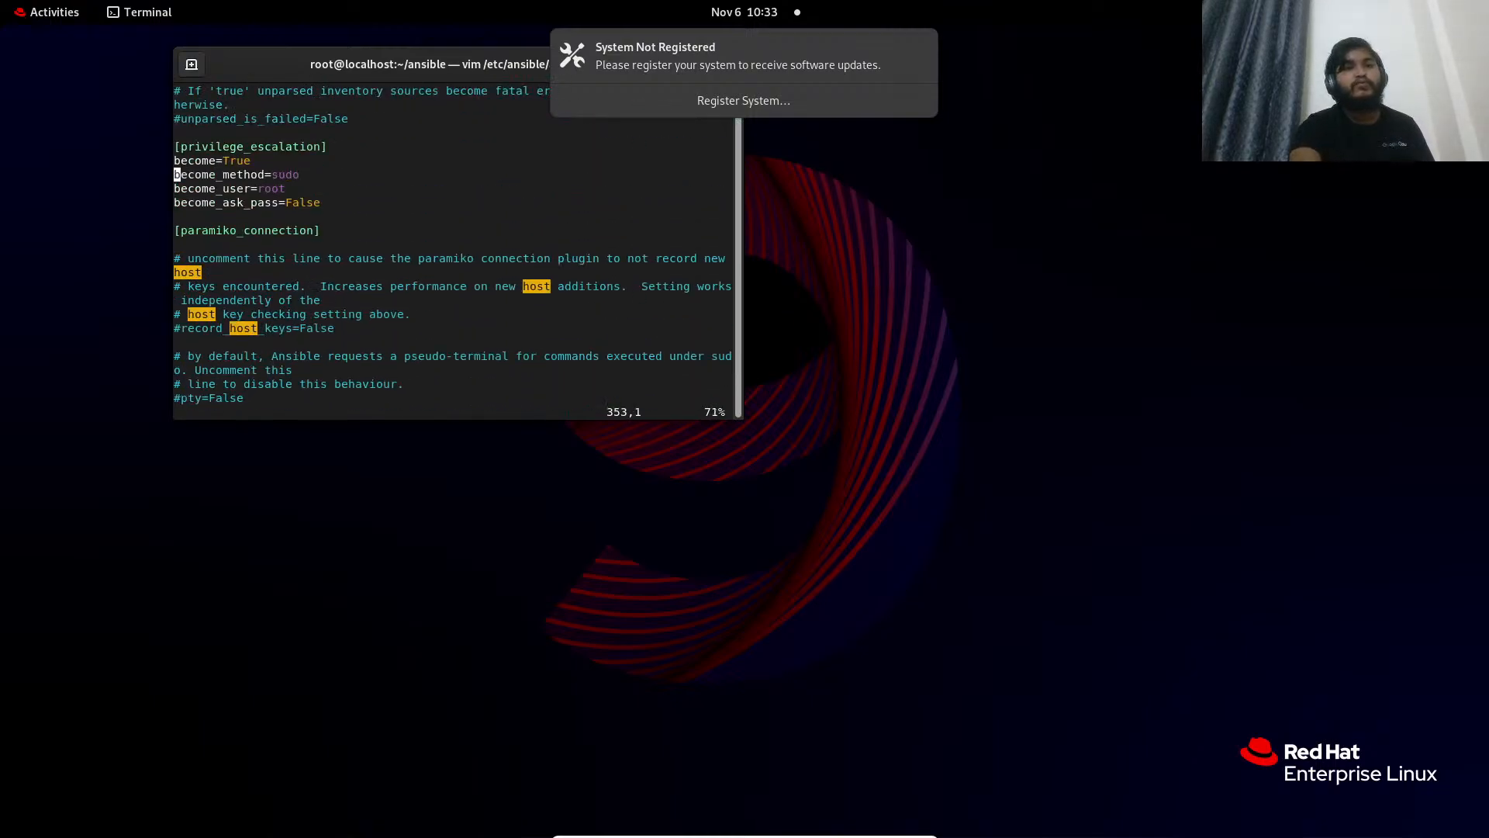
{"action": "key", "text": "Down"}
{"action": "key", "text": "Down"}
{"action": "key", "text": "Down"}
{"action": "key", "text": "Down"}
{"action": "key", "text": "Down"}
{"action": "key", "text": "Down"}
{"action": "key", "text": "Down"}
{"action": "key", "text": "Down"}
{"action": "key", "text": "Down"}
{"action": "key", "text": "Down"}
{"action": "key", "text": "Down"}
{"action": "key", "text": "Down"}
{"action": "key", "text": "Down"}
{"action": "key", "text": "Down"}
{"action": "key", "text": "Down"}
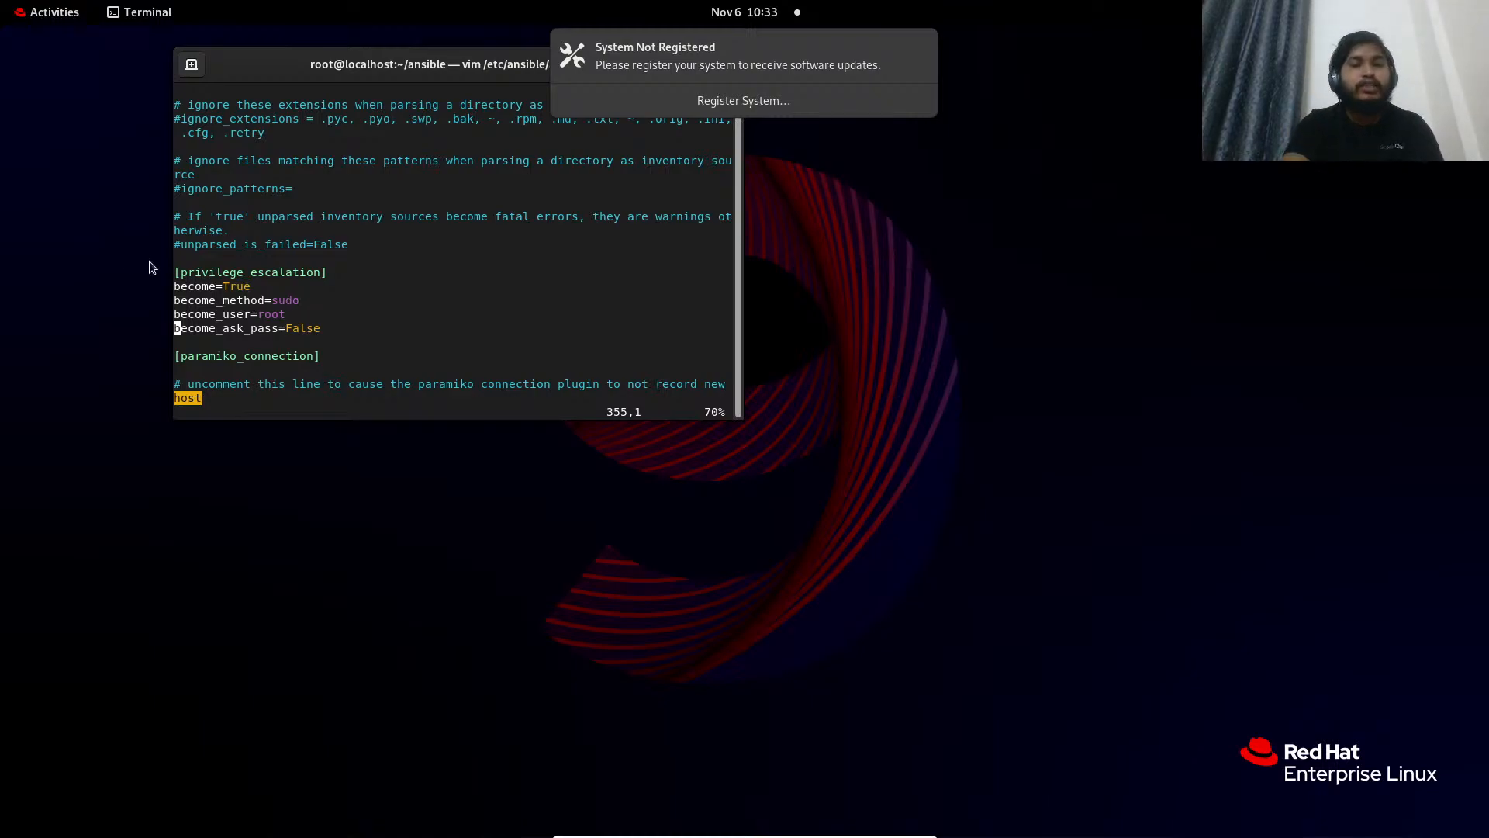
{"action": "left_click_drag", "start_coordinate": [173, 267], "coordinate": [341, 327]}
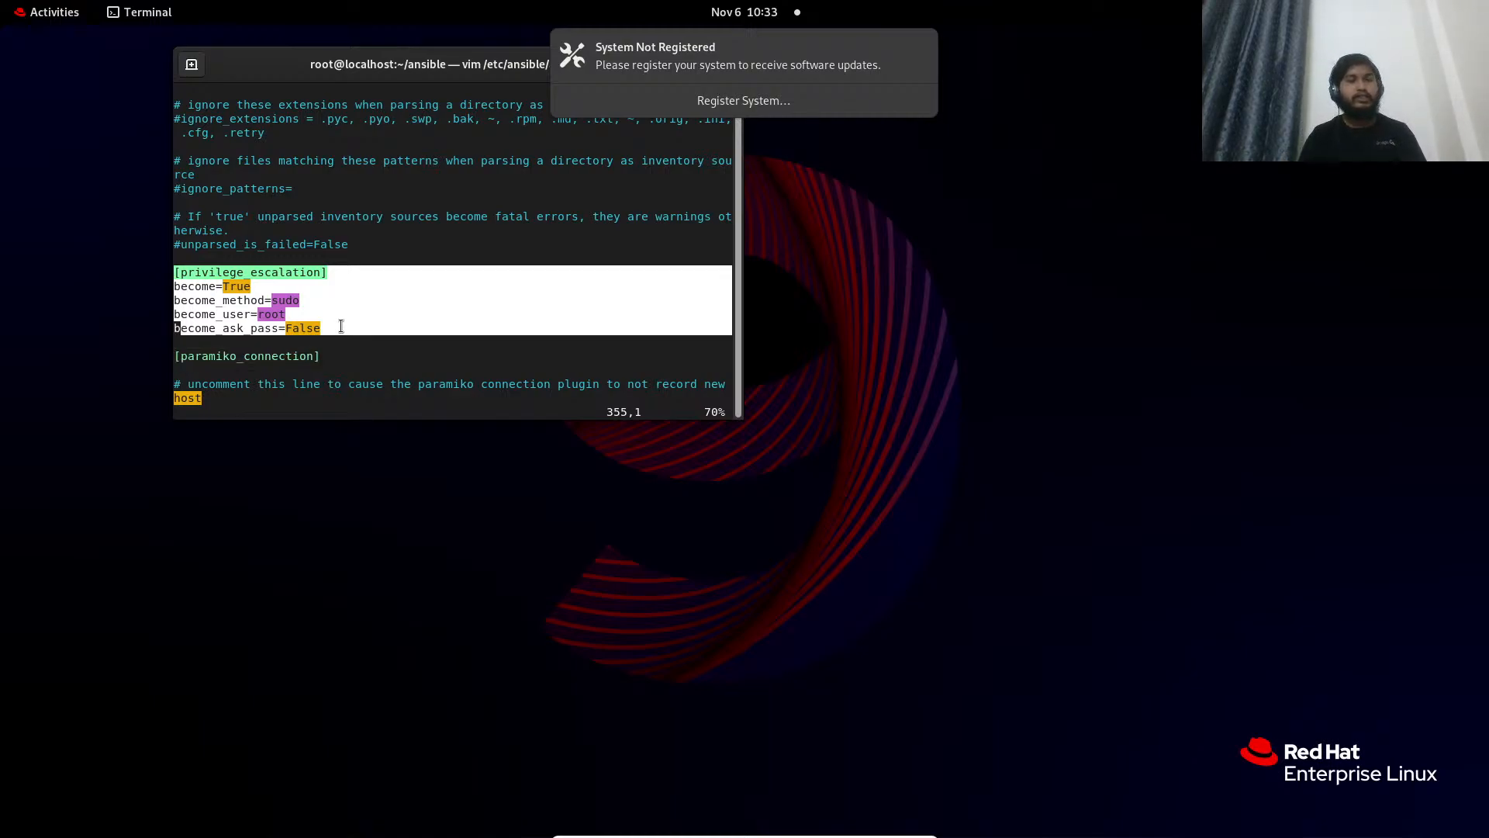
{"action": "left_click", "coordinate": [200, 301]}
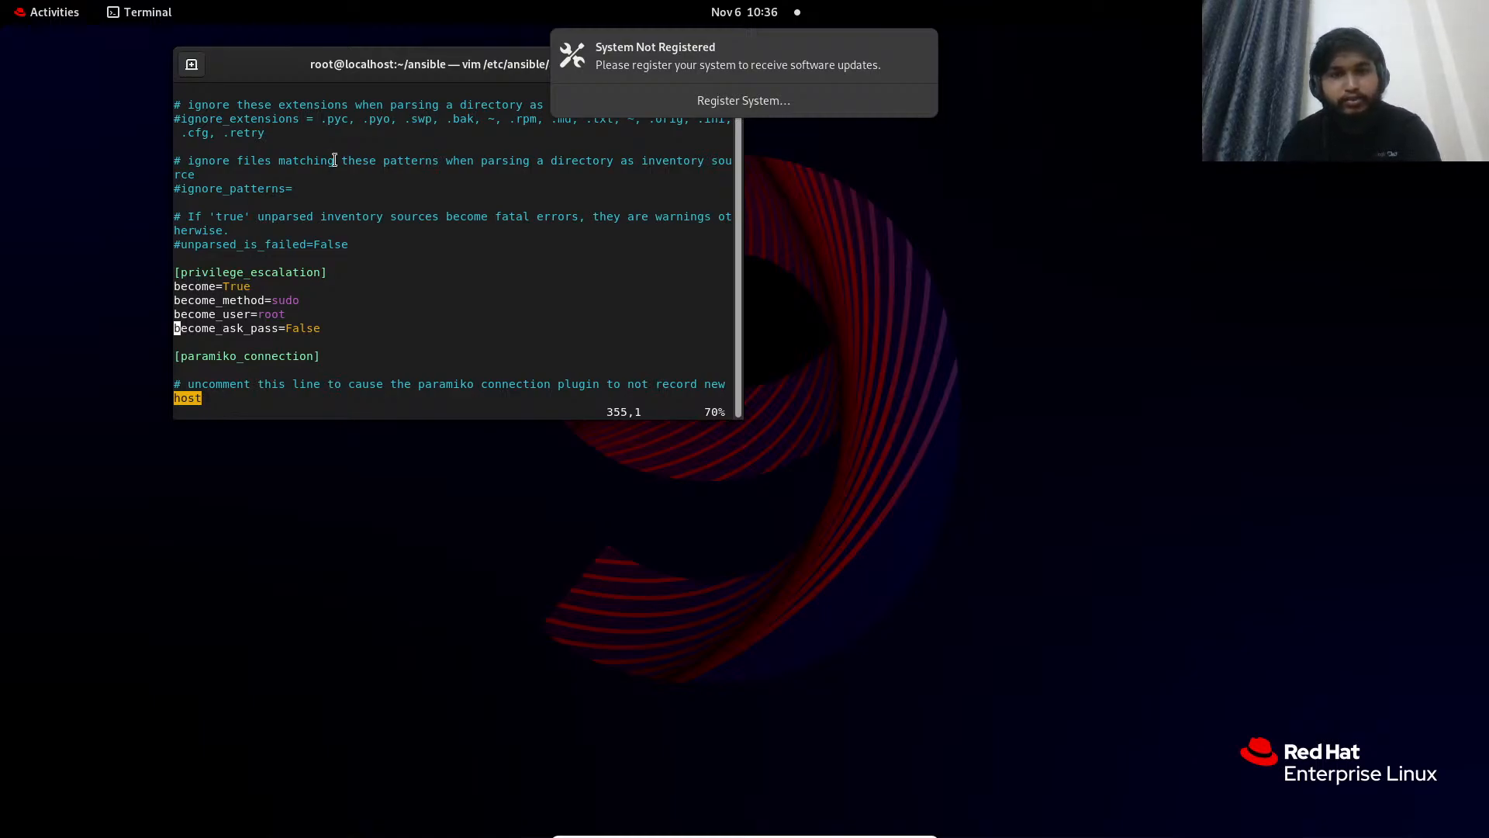
Step: Switch to the YouTube Studio live streaming page and end the stream, confirming with END
{"action": "key", "text": "alt+Tab"}
{"action": "key", "text": "alt+Tab"}
{"action": "key", "text": "alt+Tab"}
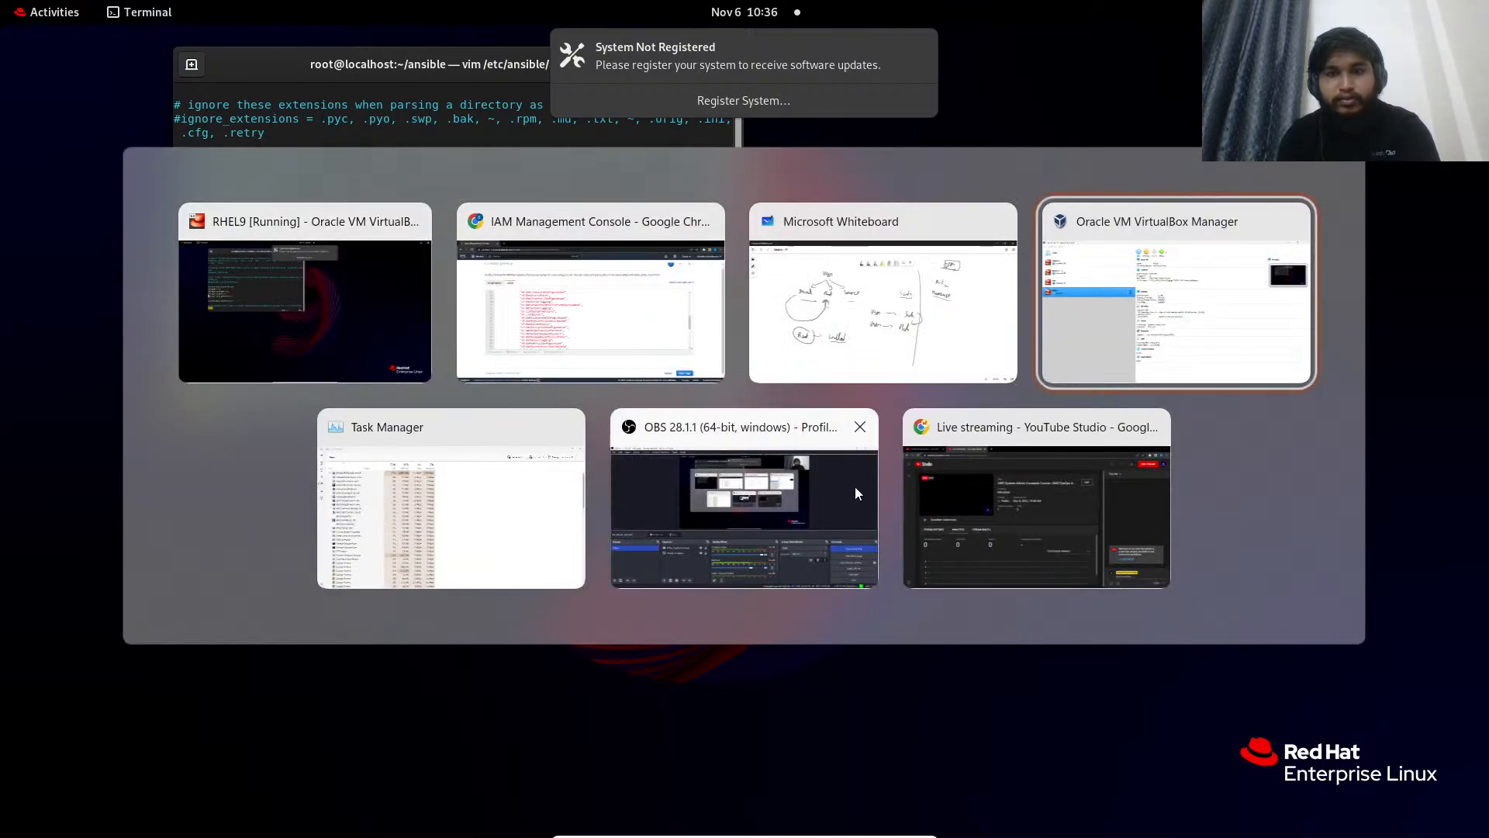
{"action": "left_click", "coordinate": [1053, 482]}
{"action": "left_click", "coordinate": [1330, 100]}
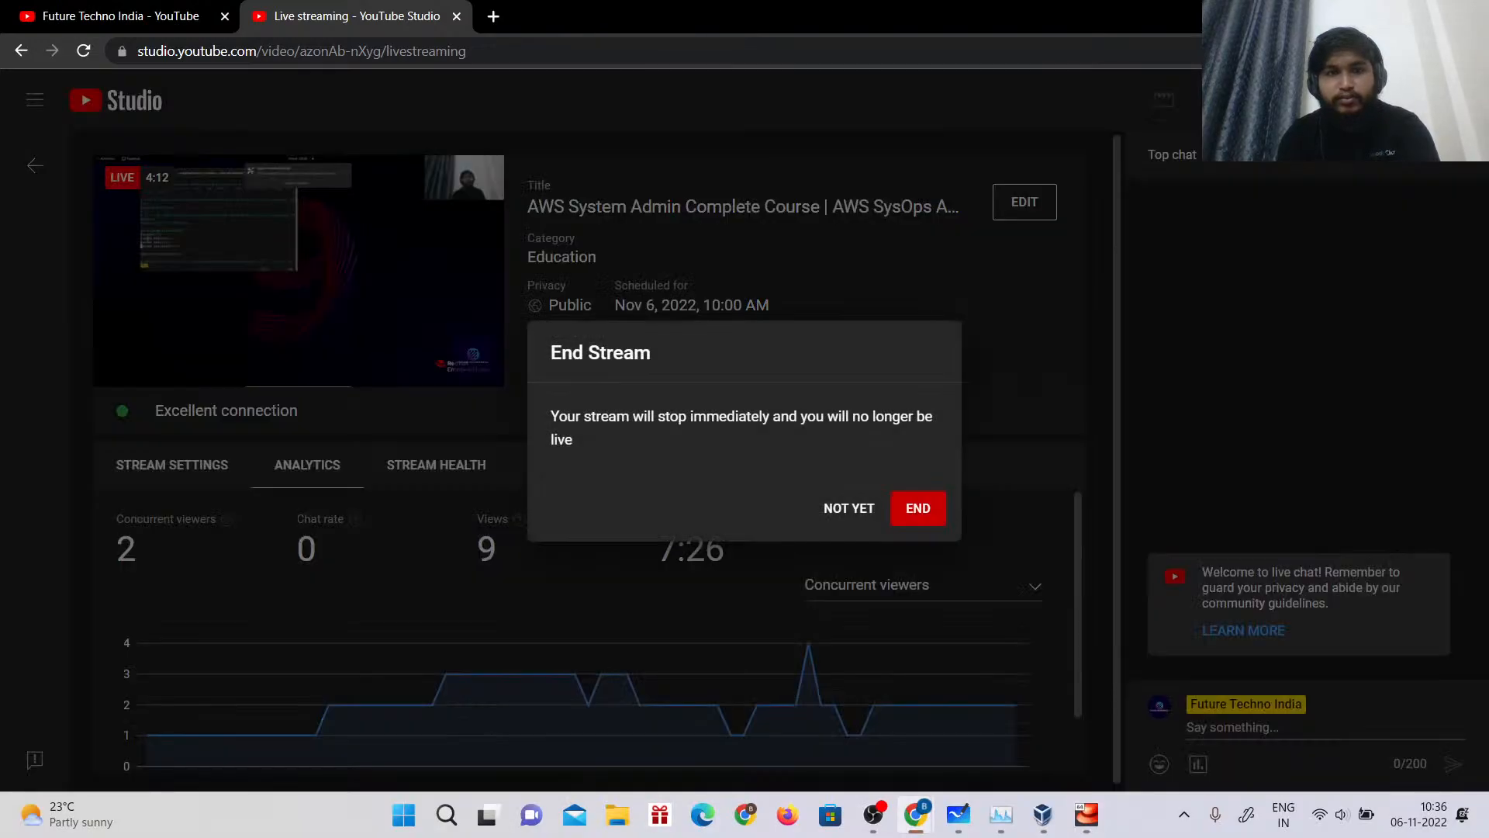
{"action": "left_click", "coordinate": [901, 525]}
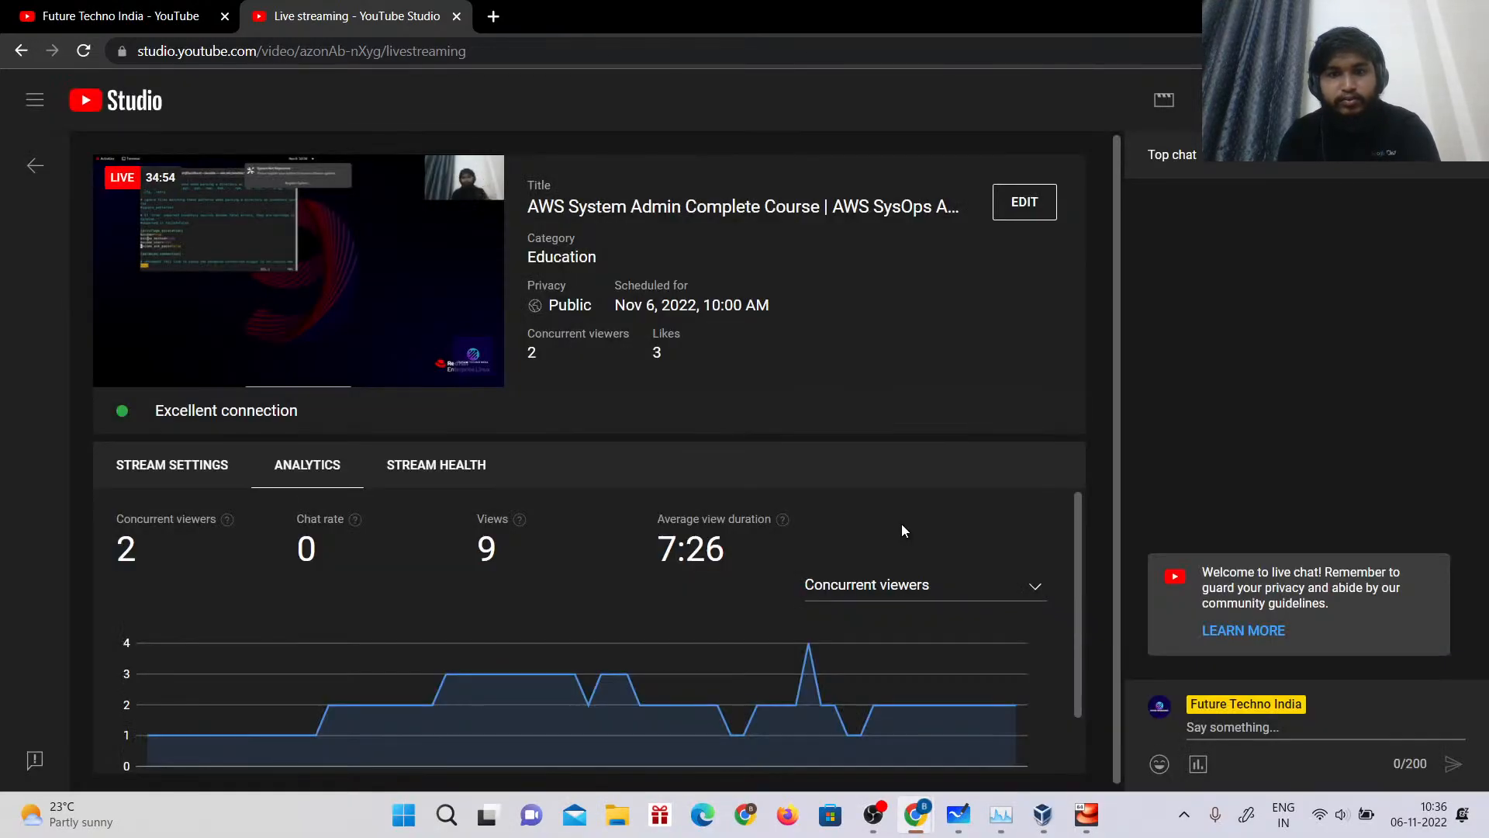